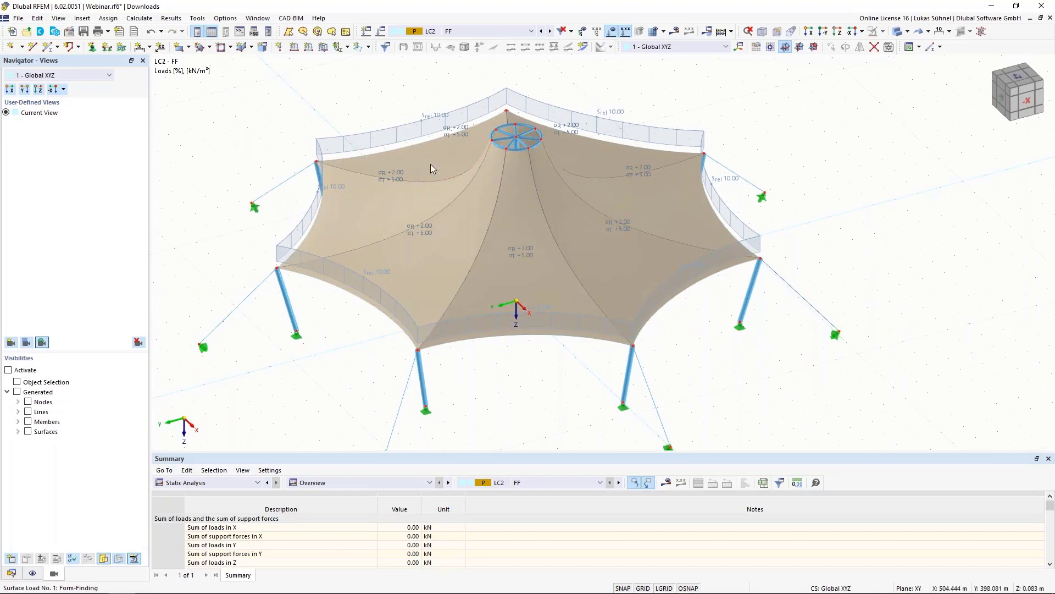
Show the loads of load case LC3 Snow on the tent model
{"action": "left_click", "coordinate": [550, 32]}
{"action": "middle_click_drag", "start_coordinate": [356, 169], "coordinate": [372, 220]}
{"action": "scroll", "coordinate": [363, 228], "scroll_direction": "down", "scroll_amount": 2}
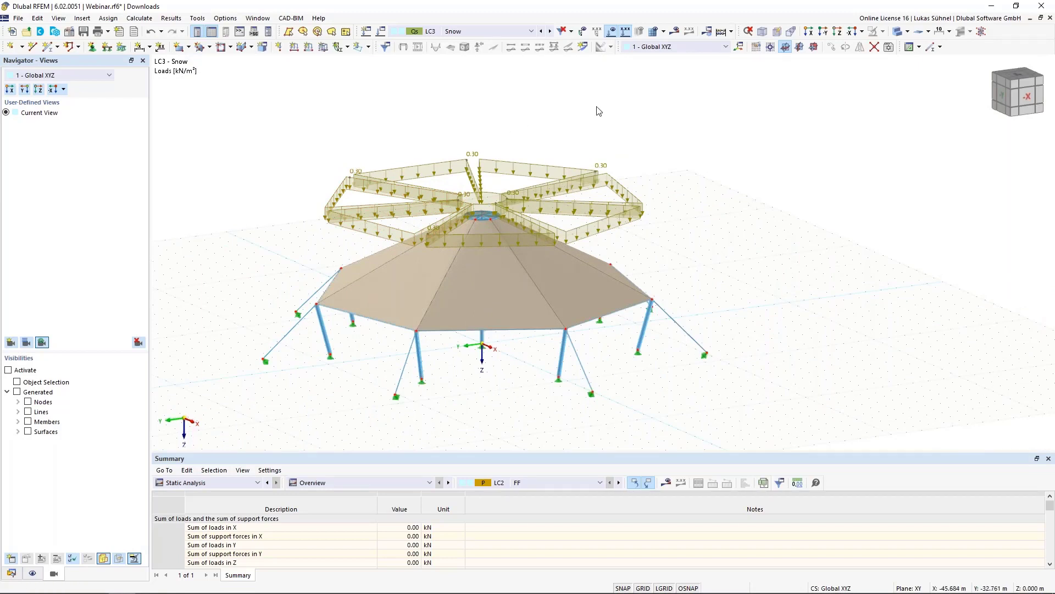
Switch to the Tent_EN definition in Grasshopper and examine the GH-Geo geometry group
{"action": "left_click", "coordinate": [991, 7]}
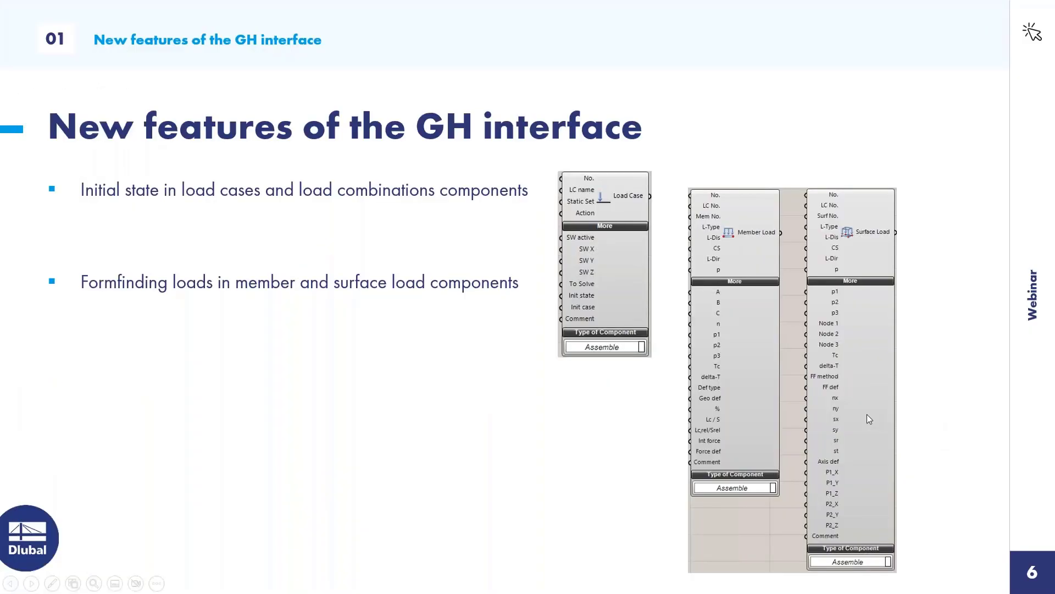
{"action": "key", "text": "alt+Tab"}
{"action": "scroll", "coordinate": [501, 206], "scroll_direction": "down", "scroll_amount": 1}
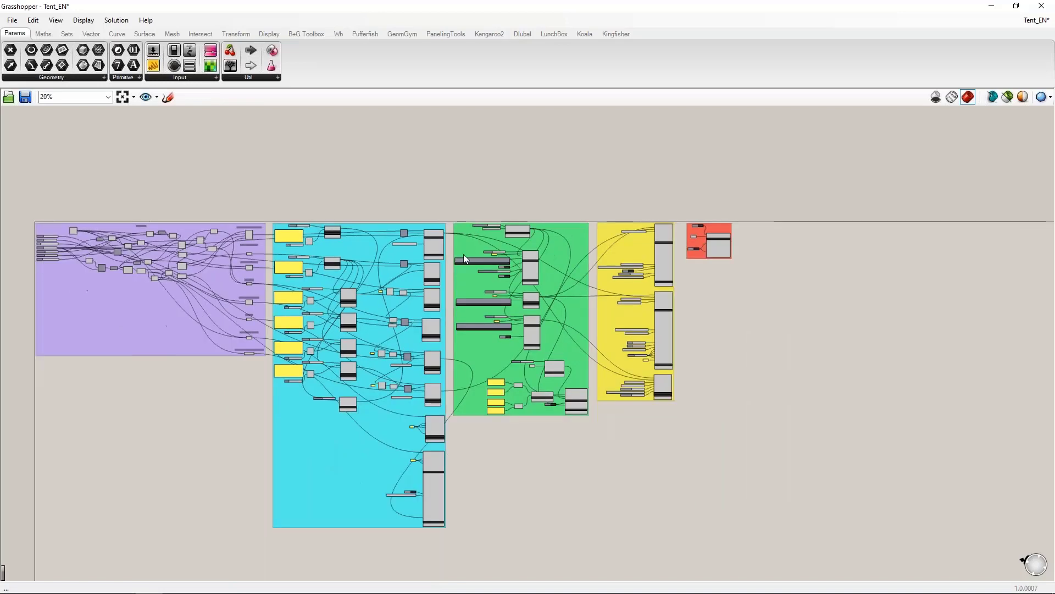
{"action": "right_click_drag", "start_coordinate": [209, 440], "coordinate": [278, 405]}
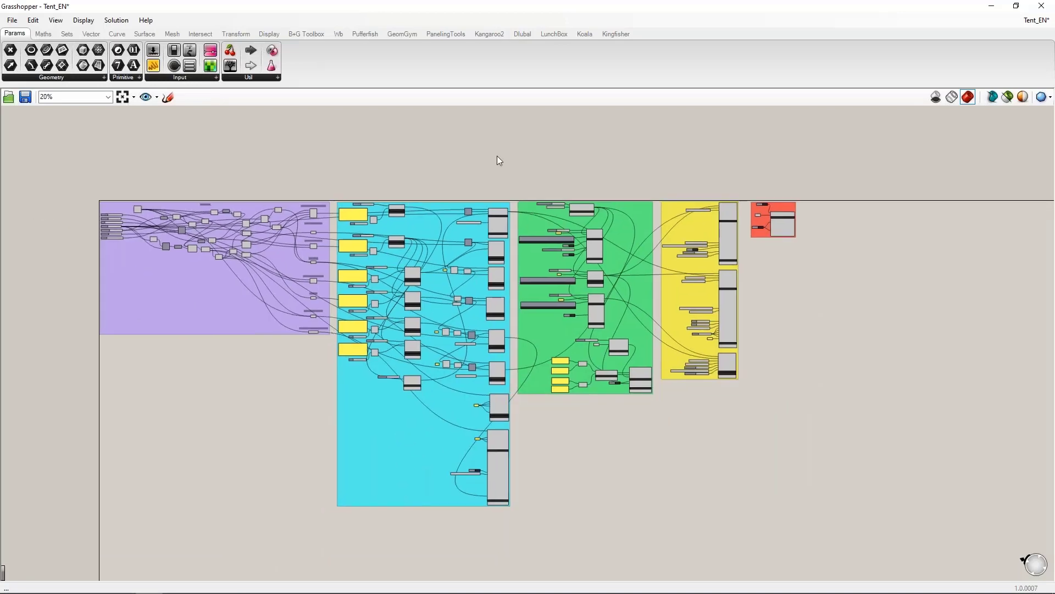
{"action": "scroll", "coordinate": [74, 232], "scroll_direction": "up", "scroll_amount": 5}
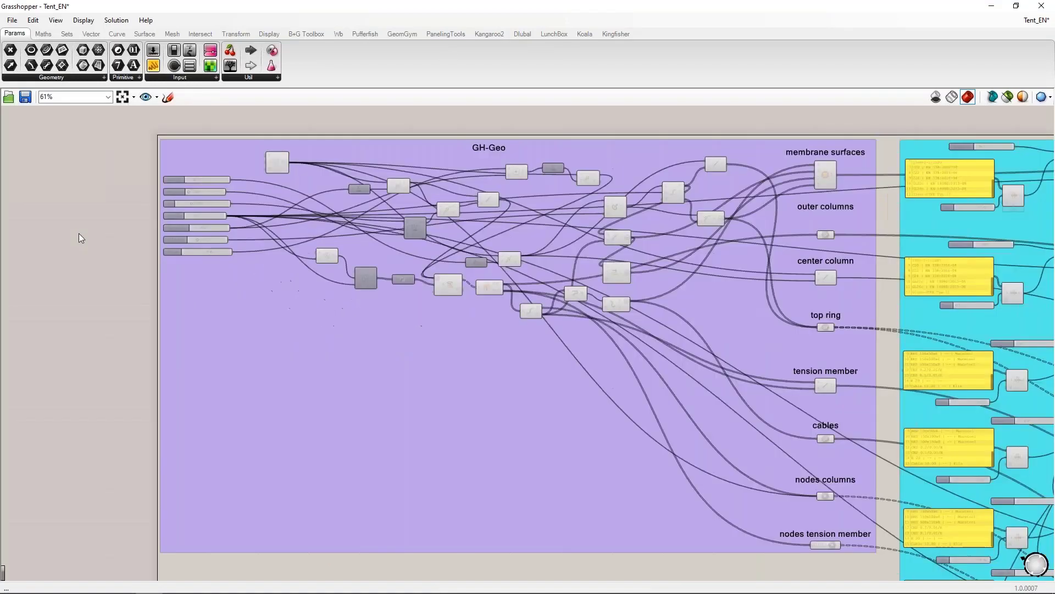
{"action": "right_click_drag", "start_coordinate": [442, 300], "coordinate": [404, 313]}
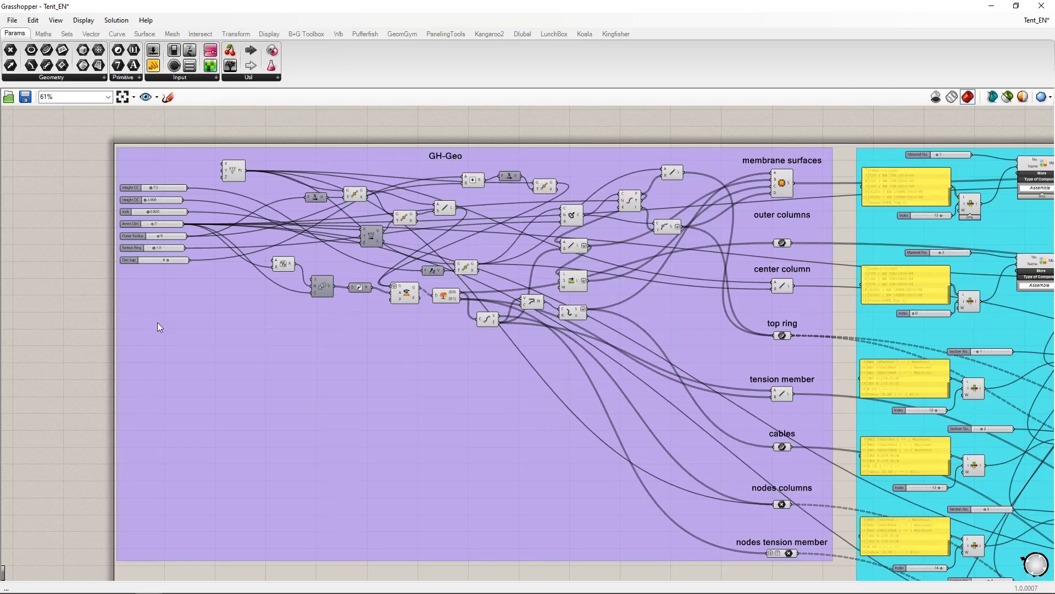
Examine the blue group with the material, section, surface and member components
{"action": "scroll", "coordinate": [152, 322], "scroll_direction": "down", "scroll_amount": 3}
{"action": "right_click_drag", "start_coordinate": [740, 193], "coordinate": [450, 247]}
{"action": "scroll", "coordinate": [449, 246], "scroll_direction": "up", "scroll_amount": 4}
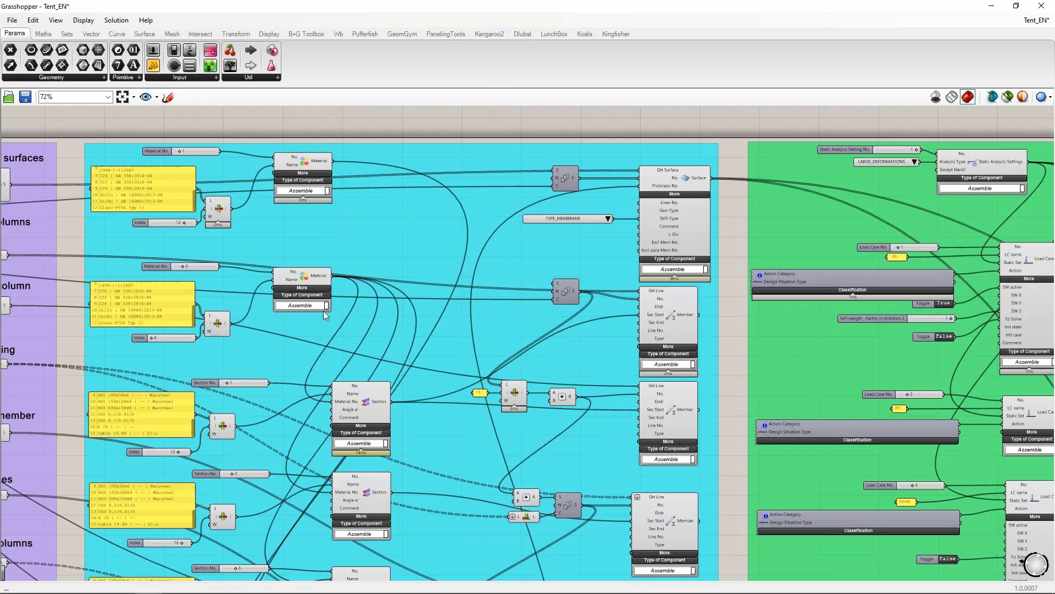
{"action": "scroll", "coordinate": [392, 381], "scroll_direction": "down", "scroll_amount": 2}
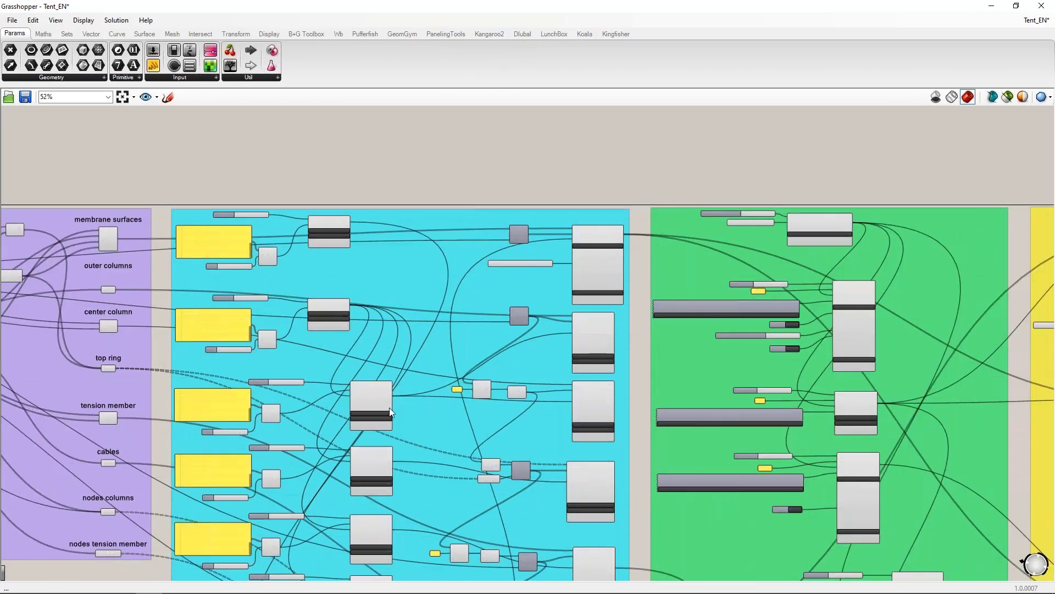
{"action": "scroll", "coordinate": [389, 407], "scroll_direction": "up", "scroll_amount": 4}
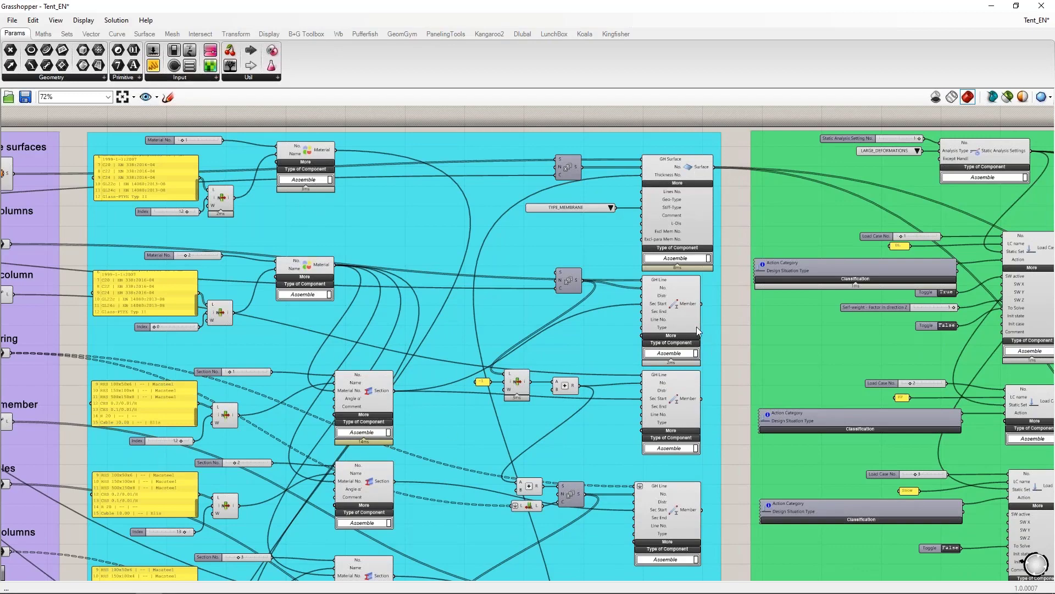
Examine the load case group, the form-finding member and surface load components, and the RFEM export component with its toggles
{"action": "right_click_drag", "start_coordinate": [737, 321], "coordinate": [169, 310]}
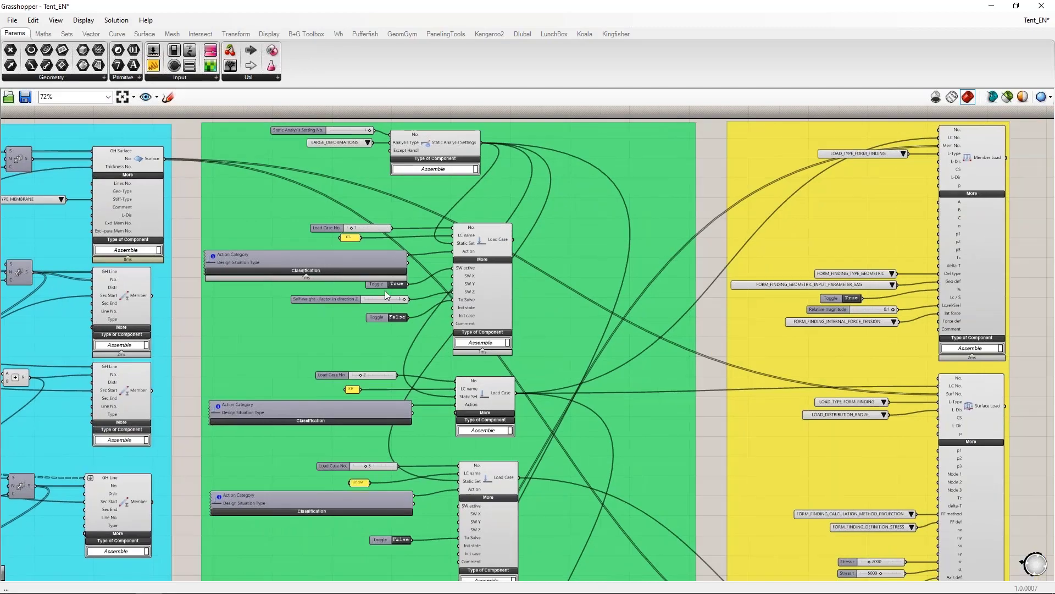
{"action": "scroll", "coordinate": [499, 191], "scroll_direction": "down", "scroll_amount": 3}
{"action": "right_click_drag", "start_coordinate": [655, 506], "coordinate": [431, 498]}
{"action": "scroll", "coordinate": [609, 307], "scroll_direction": "up", "scroll_amount": 3}
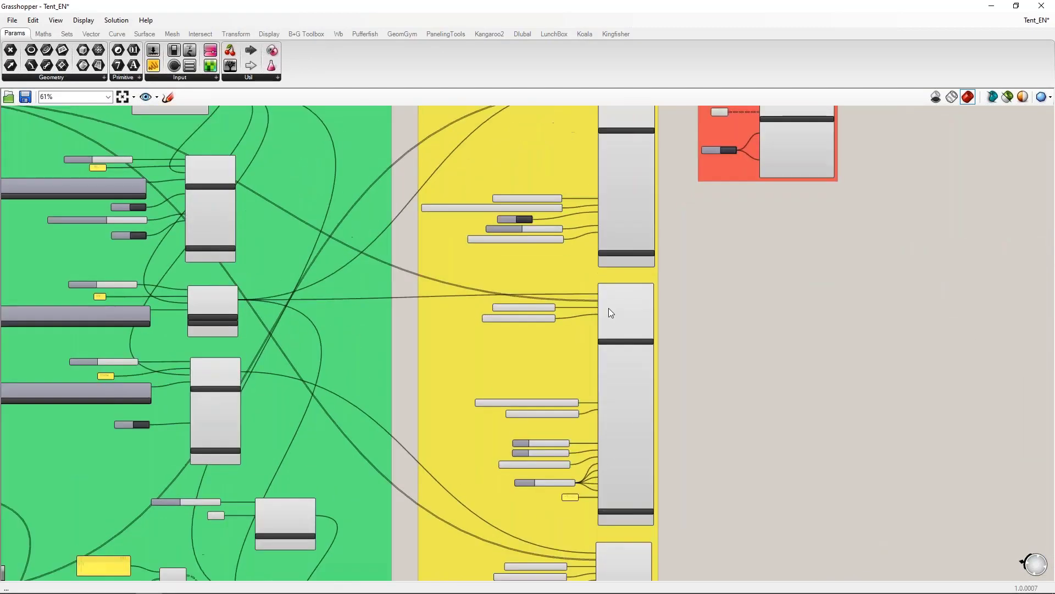
{"action": "right_click_drag", "start_coordinate": [731, 245], "coordinate": [695, 416]}
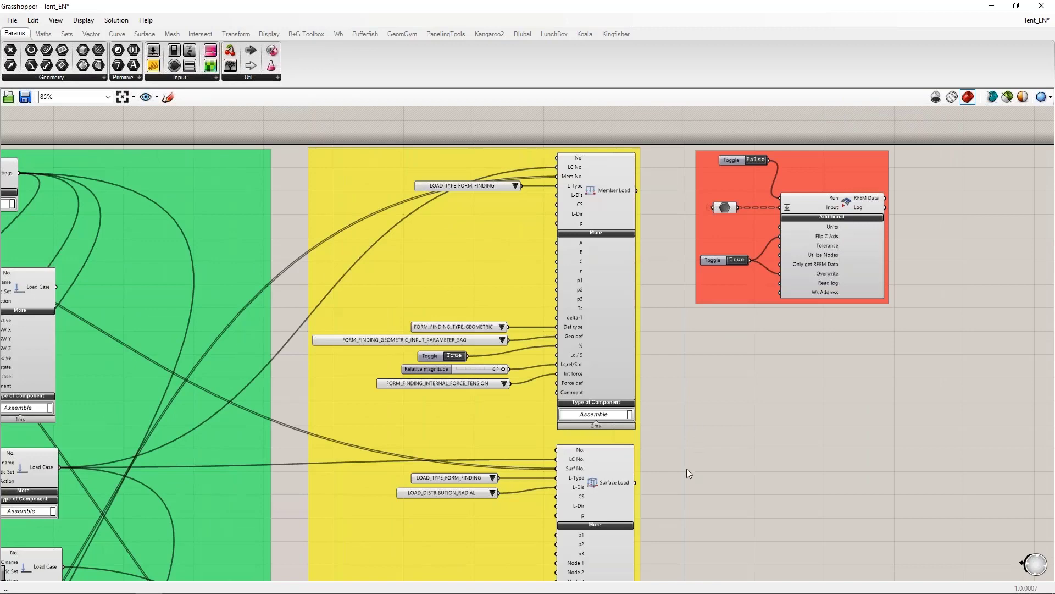
{"action": "right_click_drag", "start_coordinate": [681, 518], "coordinate": [678, 471]}
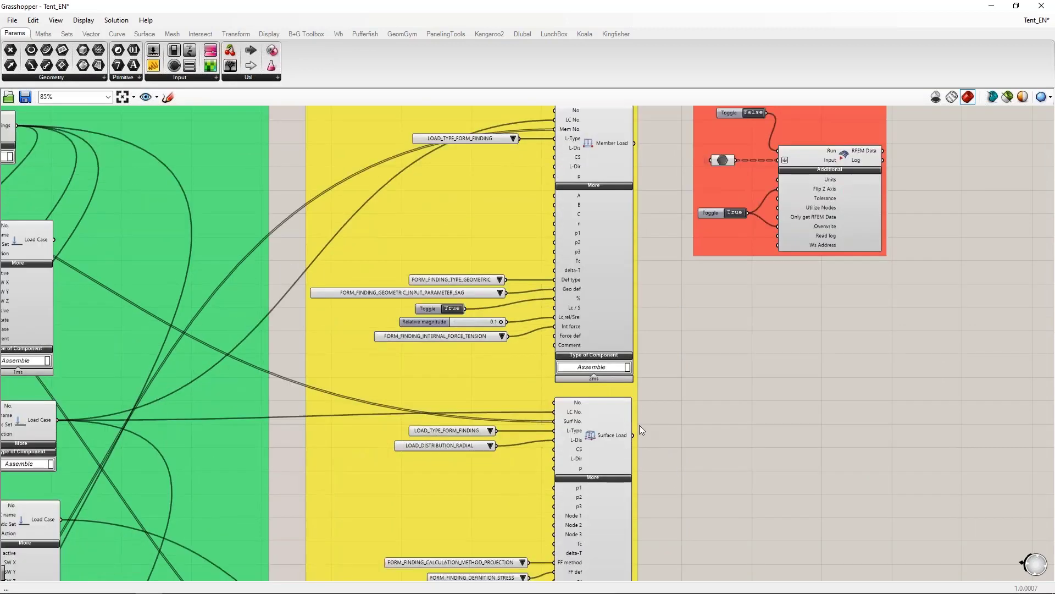
{"action": "scroll", "coordinate": [662, 281], "scroll_direction": "down", "scroll_amount": 3}
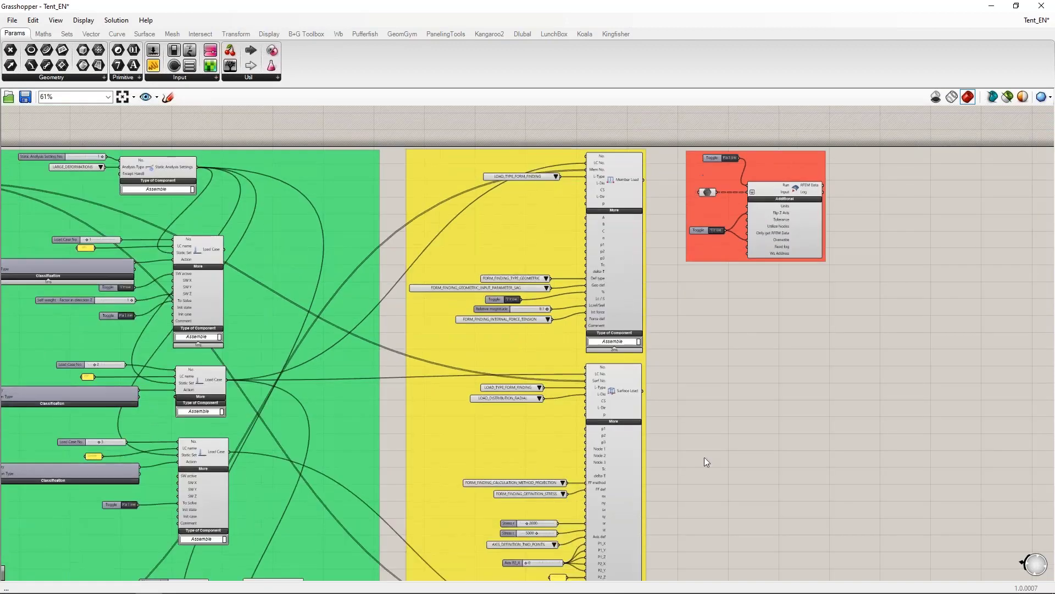
{"action": "right_click_drag", "start_coordinate": [761, 123], "coordinate": [707, 259]}
{"action": "scroll", "coordinate": [708, 259], "scroll_direction": "up", "scroll_amount": 5}
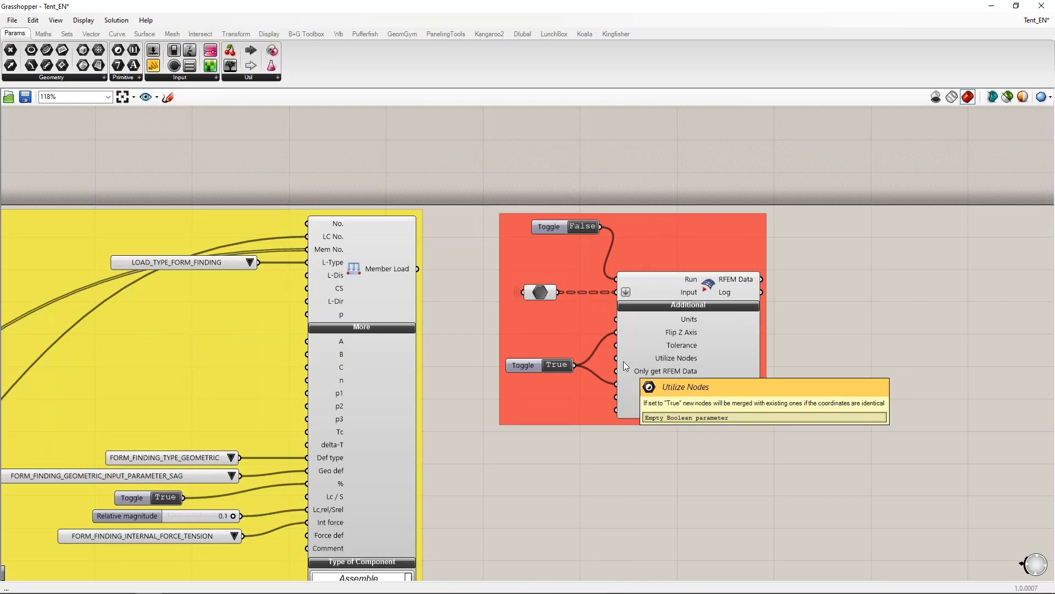
{"action": "scroll", "coordinate": [758, 286], "scroll_direction": "down", "scroll_amount": 6}
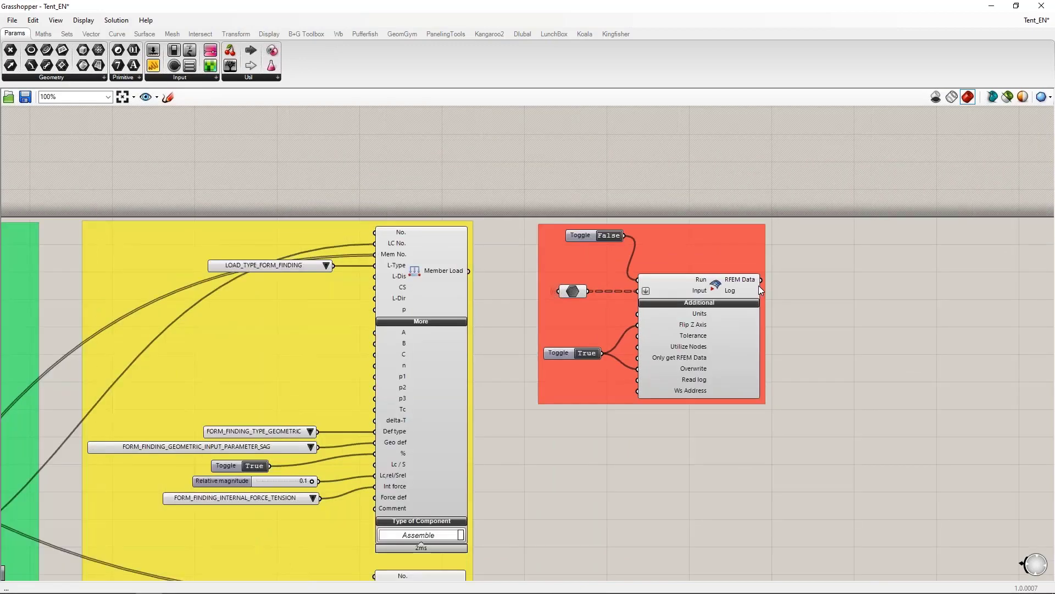
Switch to the Tent_start_EN definition and place the Grasshopper window side by side with Rhino
{"action": "right_click_drag", "start_coordinate": [410, 238], "coordinate": [701, 144]}
{"action": "scroll", "coordinate": [702, 144], "scroll_direction": "down", "scroll_amount": 2}
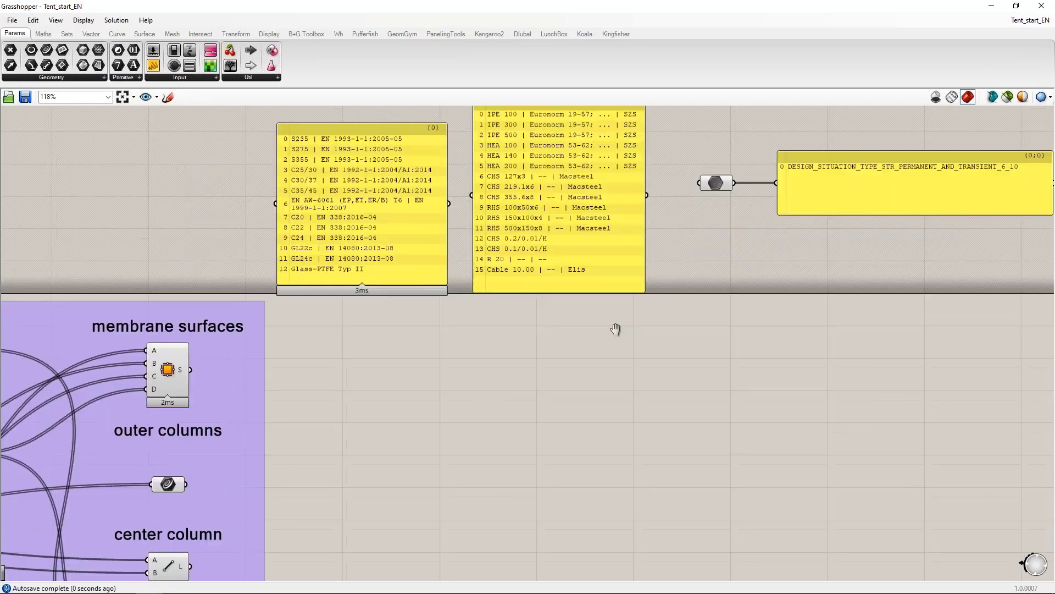
{"action": "scroll", "coordinate": [616, 327], "scroll_direction": "down", "scroll_amount": 3}
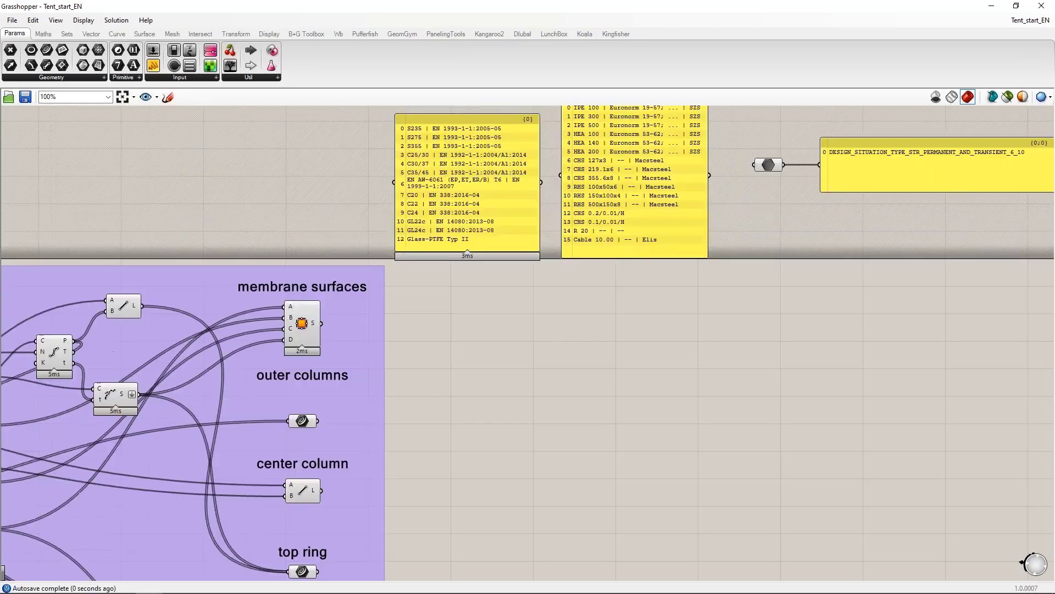
{"action": "scroll", "coordinate": [478, 316], "scroll_direction": "down", "scroll_amount": 2}
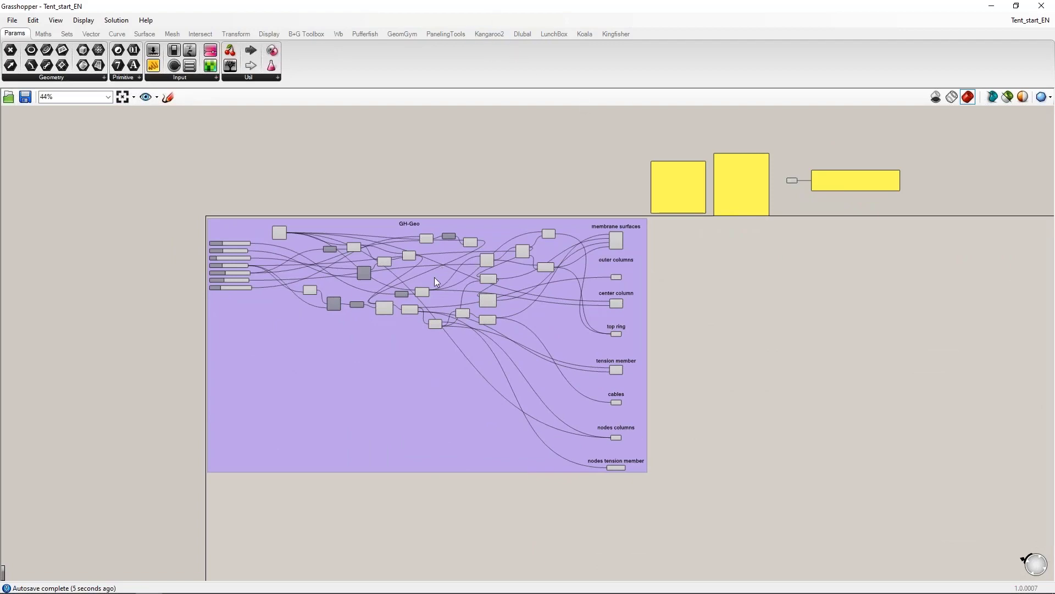
{"action": "scroll", "coordinate": [434, 277], "scroll_direction": "up", "scroll_amount": 2}
{"action": "left_click_drag", "start_coordinate": [417, 7], "coordinate": [1054, 184]}
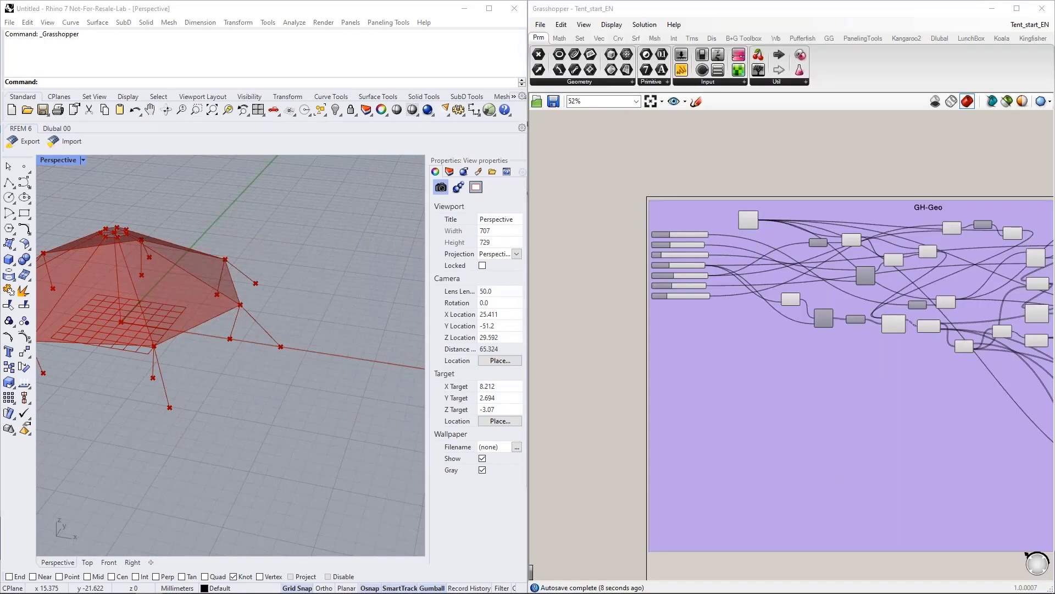
{"action": "left_click", "coordinate": [342, 226]}
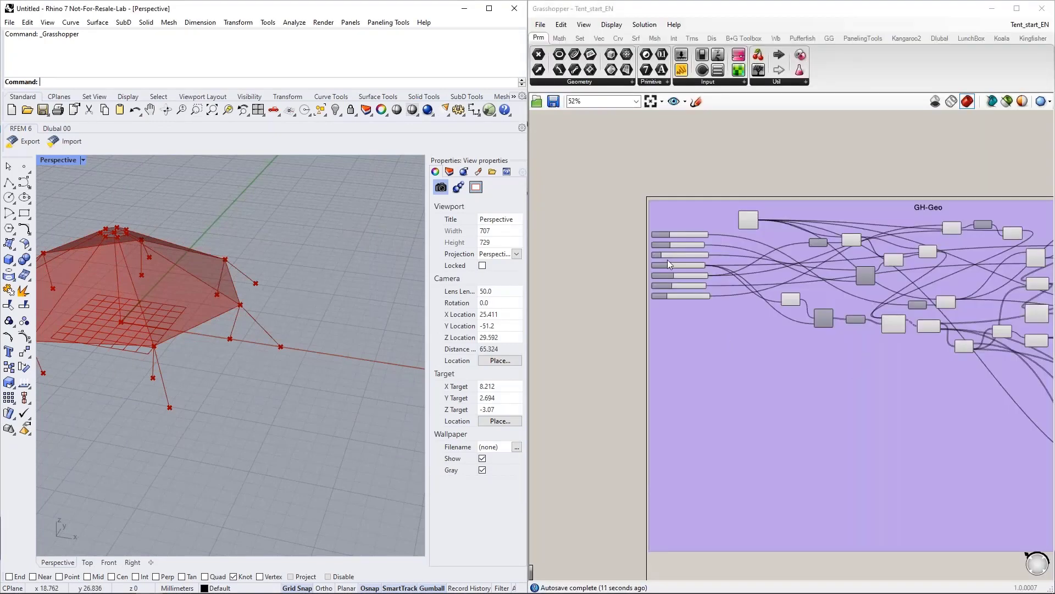
Set the Height CC slider of the tent geometry to 7.6
{"action": "scroll", "coordinate": [667, 259], "scroll_direction": "up", "scroll_amount": 5}
{"action": "right_click_drag", "start_coordinate": [301, 290], "coordinate": [178, 285]}
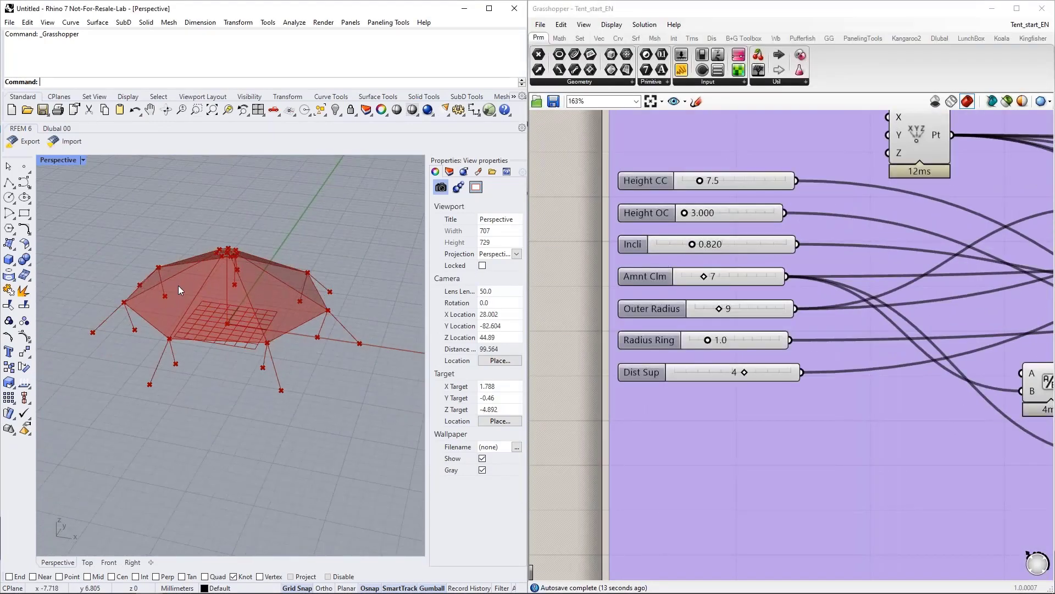
{"action": "scroll", "coordinate": [178, 285], "scroll_direction": "up", "scroll_amount": 2}
{"action": "right_click_drag", "start_coordinate": [262, 348], "coordinate": [292, 381]}
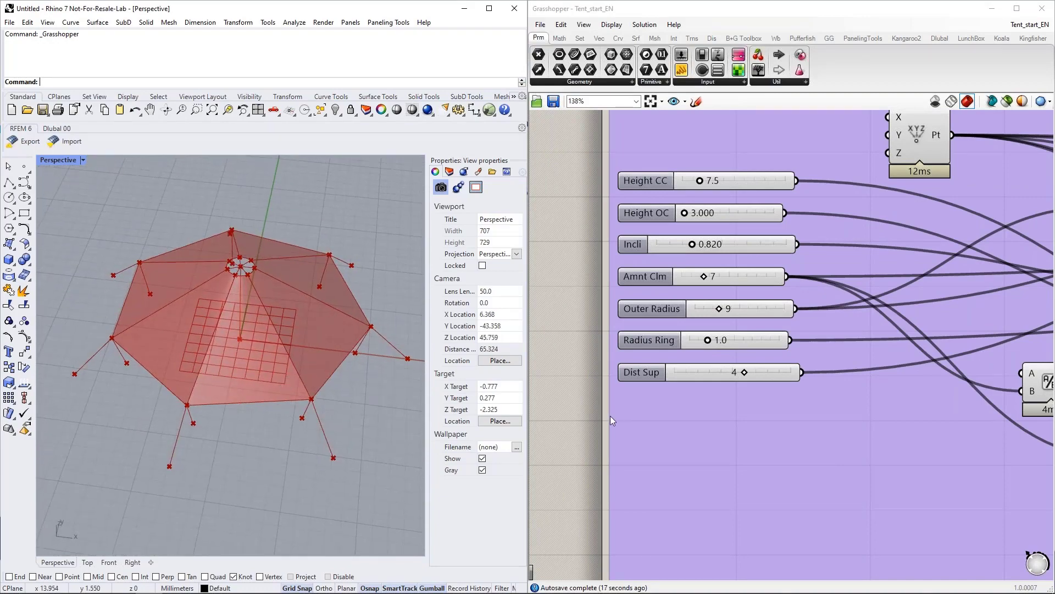
{"action": "scroll", "coordinate": [610, 415], "scroll_direction": "down", "scroll_amount": 1}
{"action": "scroll", "coordinate": [701, 256], "scroll_direction": "up", "scroll_amount": 2}
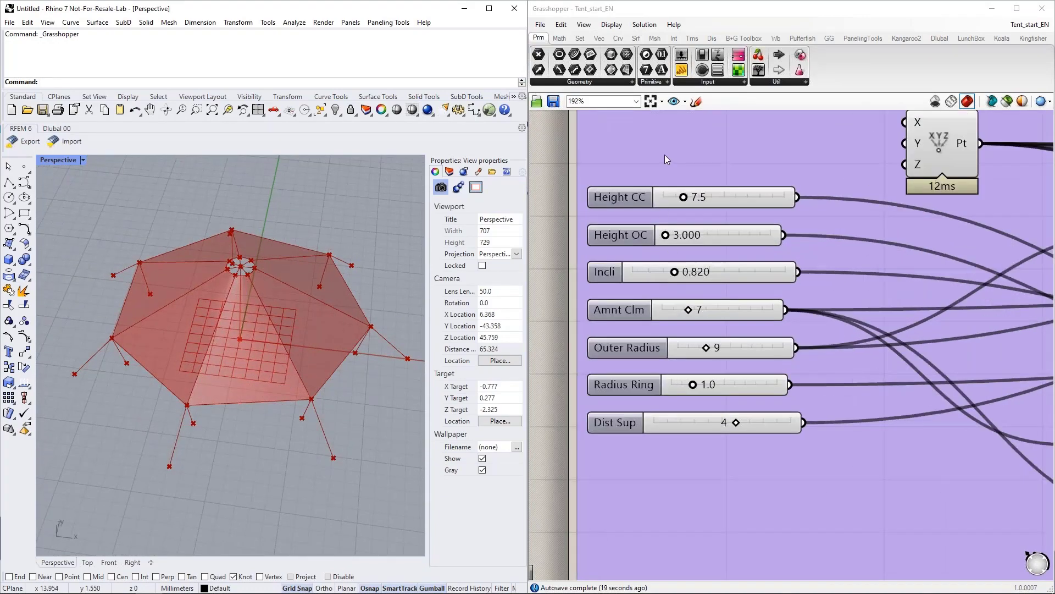
{"action": "right_click_drag", "start_coordinate": [666, 159], "coordinate": [657, 204]}
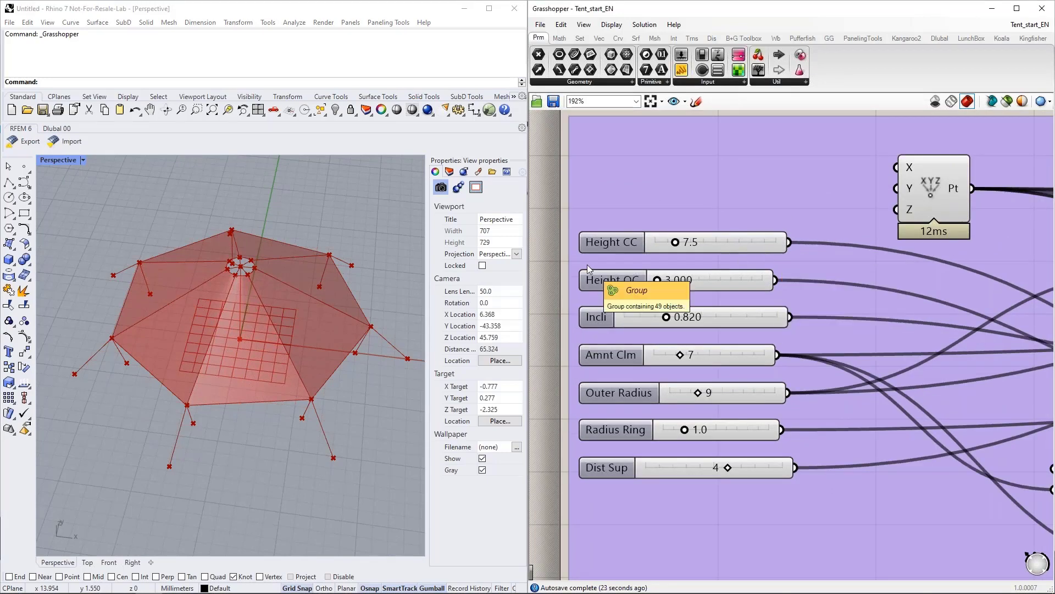
{"action": "right_click_drag", "start_coordinate": [368, 334], "coordinate": [369, 259]}
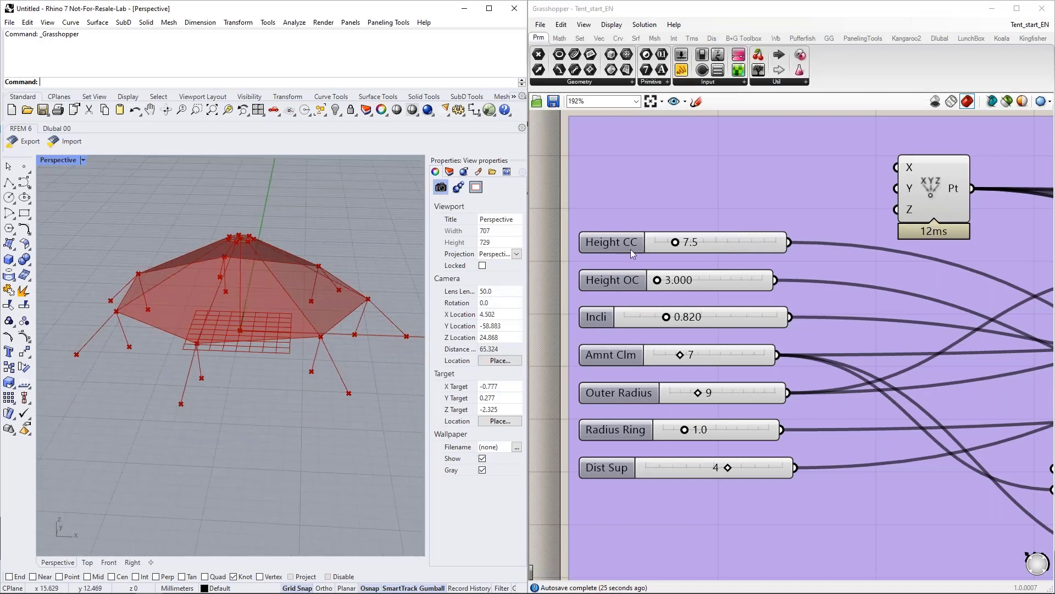
{"action": "left_click_drag", "start_coordinate": [675, 244], "coordinate": [657, 280]}
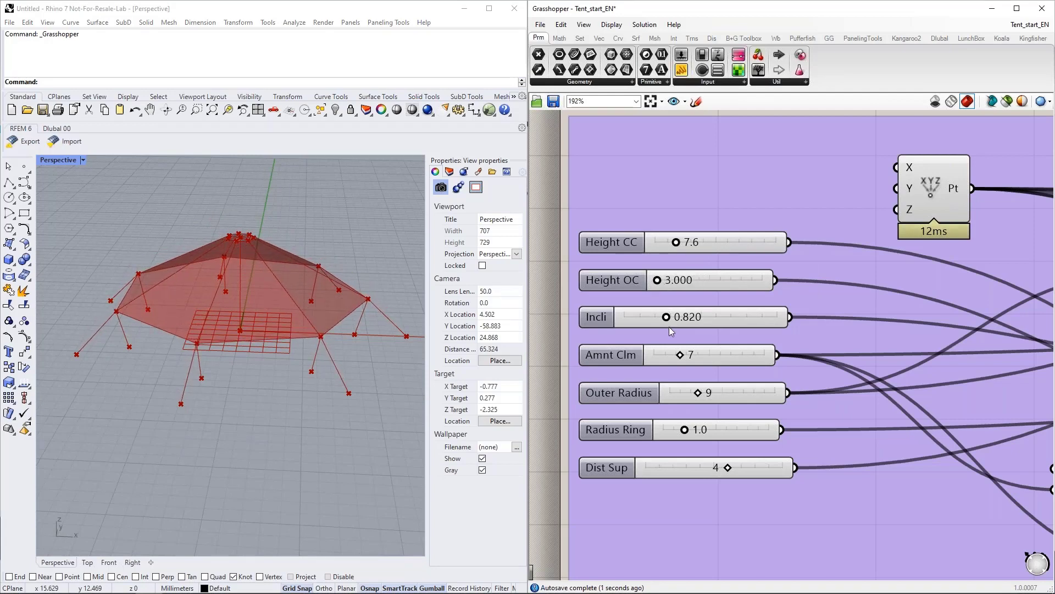
Try out the Incli and Amnt Clm sliders, returning the inclination to 0.820 and the number of columns to 7
{"action": "left_click_drag", "start_coordinate": [667, 317], "coordinate": [666, 321]}
{"action": "left_click_drag", "start_coordinate": [681, 360], "coordinate": [654, 360]}
{"action": "right_click_drag", "start_coordinate": [302, 310], "coordinate": [318, 394]}
{"action": "left_click_drag", "start_coordinate": [653, 357], "coordinate": [668, 358]}
Set the Radius Ring slider to 1.1 while trying out the Outer Radius and Dist Sup sliders
{"action": "mouse_move", "coordinate": [698, 393]}
{"action": "left_mouse_down"}
{"action": "mouse_move", "coordinate": [722, 394]}
{"action": "mouse_move", "coordinate": [698, 392]}
{"action": "left_mouse_up"}
{"action": "left_click_drag", "start_coordinate": [686, 436], "coordinate": [691, 437]}
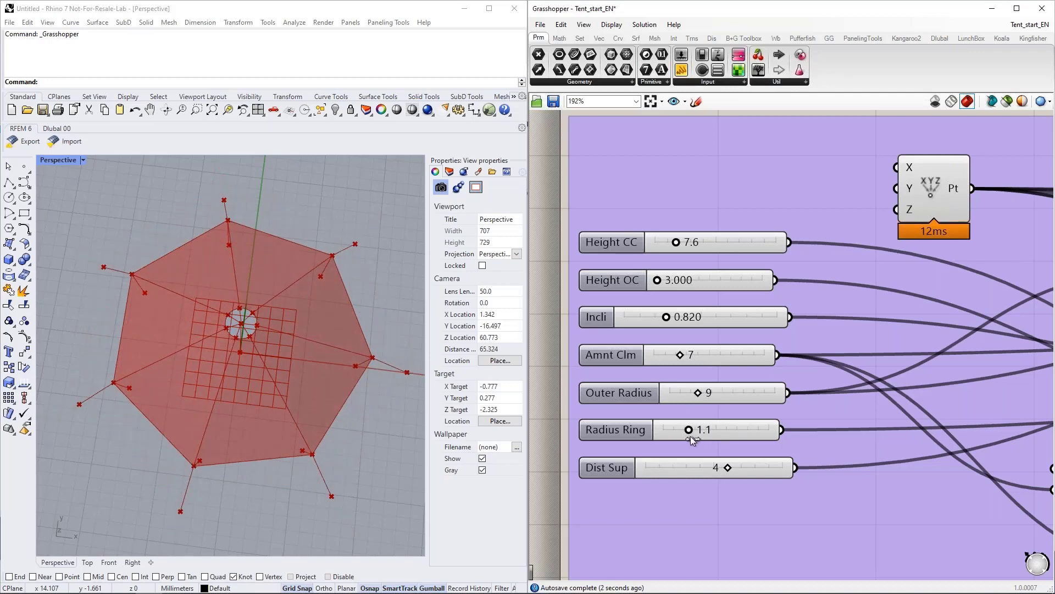
{"action": "left_click_drag", "start_coordinate": [729, 471], "coordinate": [717, 471]}
Select the membrane surfaces component to inspect its geometry on the tent in Rhino, and clear the selection
{"action": "scroll", "coordinate": [610, 246], "scroll_direction": "down", "scroll_amount": 2}
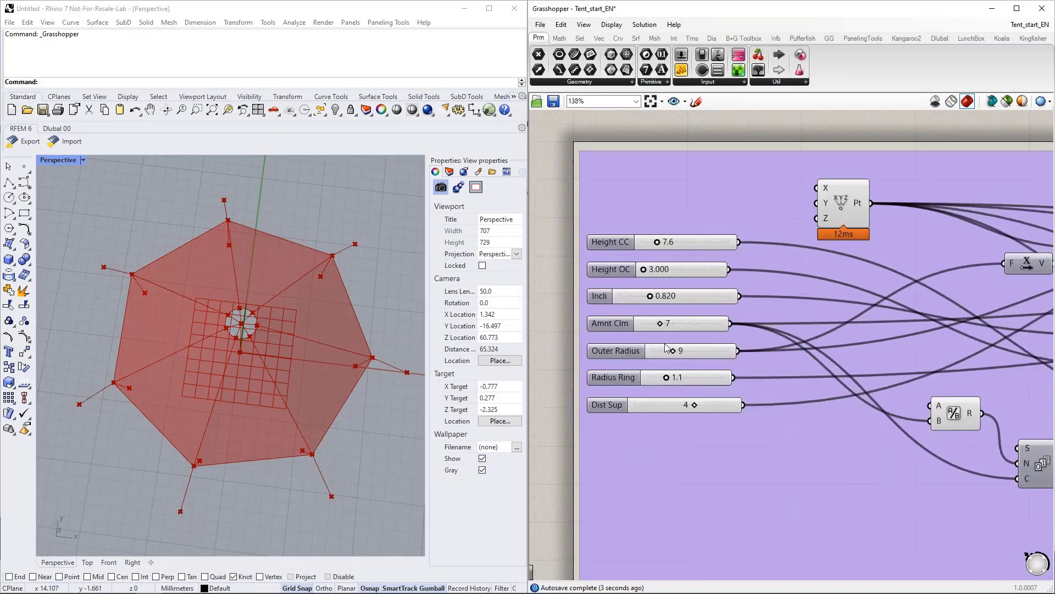
{"action": "scroll", "coordinate": [572, 283], "scroll_direction": "down", "scroll_amount": 3}
{"action": "scroll", "coordinate": [592, 222], "scroll_direction": "down", "scroll_amount": 4}
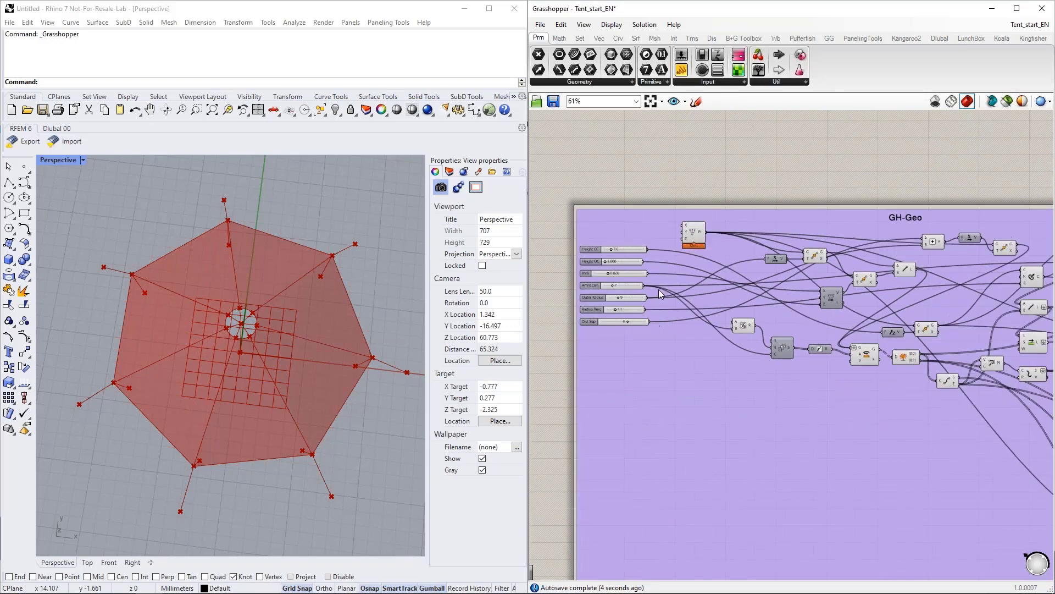
{"action": "right_click_drag", "start_coordinate": [915, 434], "coordinate": [657, 363]}
{"action": "scroll", "coordinate": [752, 335], "scroll_direction": "up", "scroll_amount": 4}
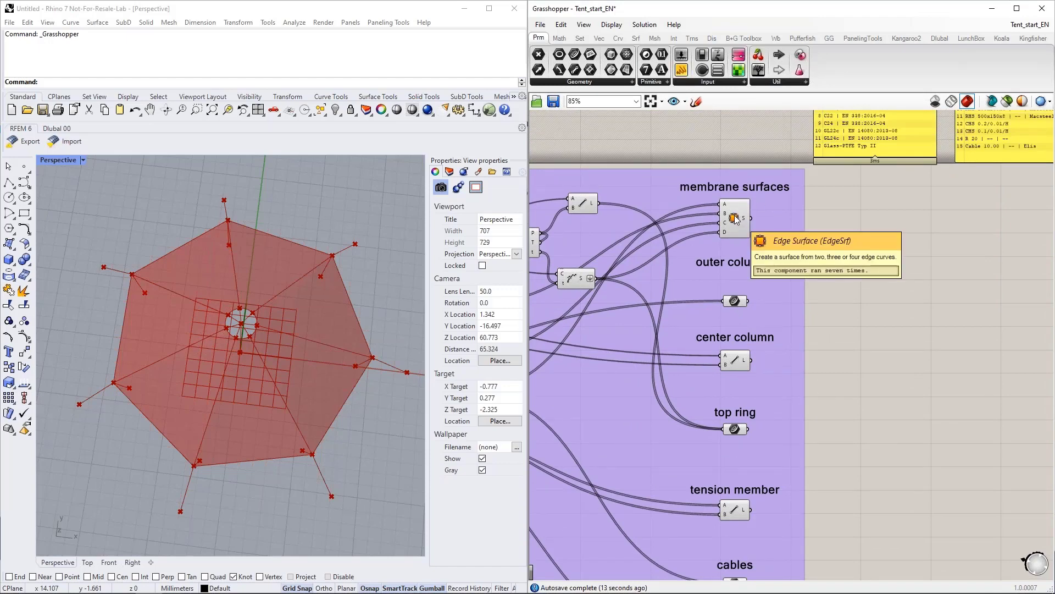
{"action": "left_click", "coordinate": [736, 218]}
{"action": "left_click", "coordinate": [386, 312]}
{"action": "right_click_drag", "start_coordinate": [385, 313], "coordinate": [375, 237]}
{"action": "left_click", "coordinate": [836, 274]}
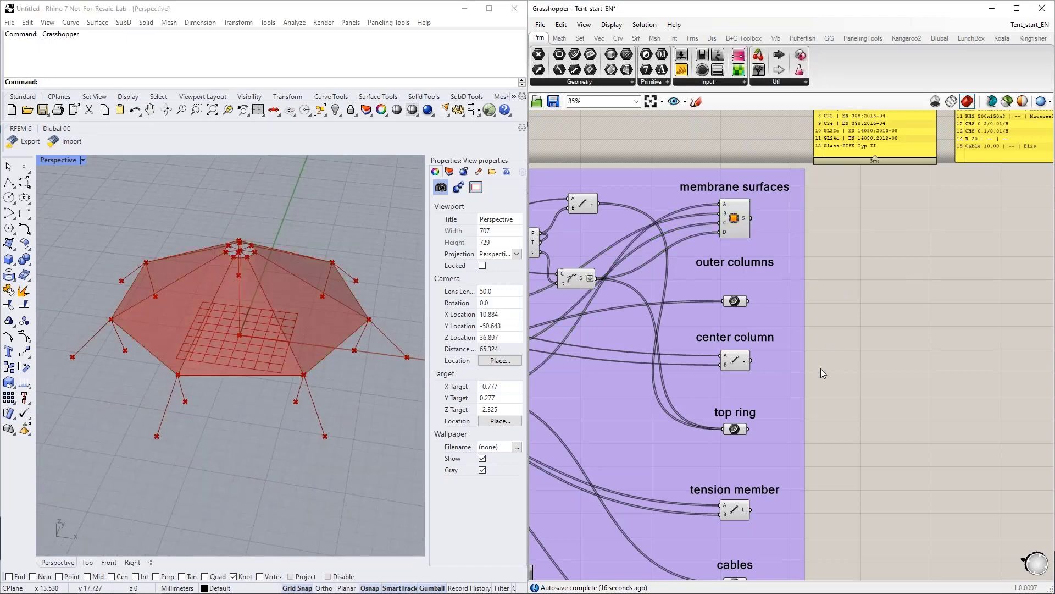
Highlight the outer columns and the center column of the tent by selecting their Grasshopper components
{"action": "right_click_drag", "start_coordinate": [821, 368], "coordinate": [789, 284]}
{"action": "left_click", "coordinate": [703, 218]}
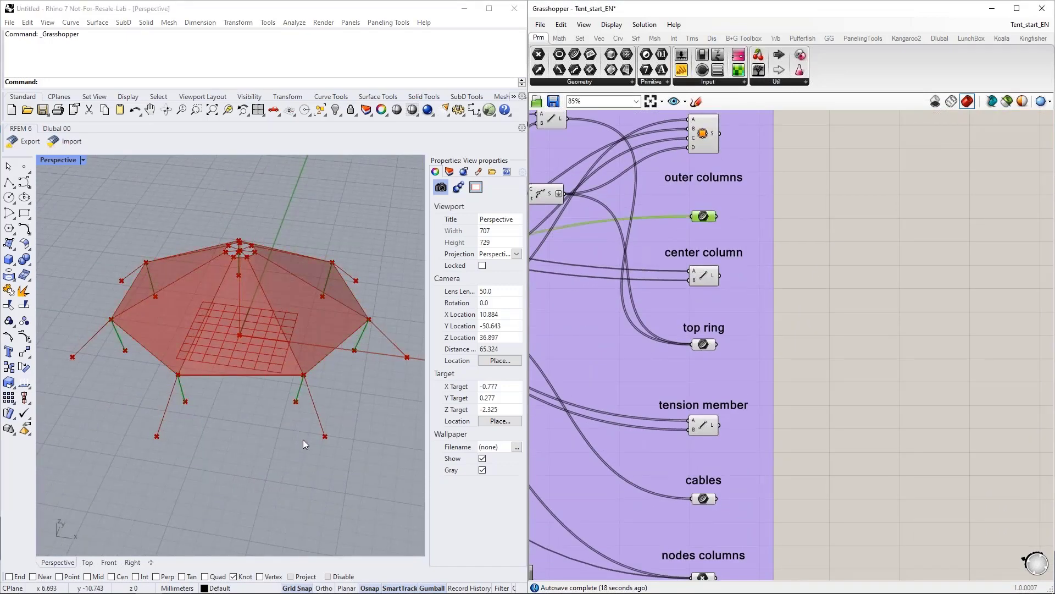
{"action": "right_click_drag", "start_coordinate": [306, 440], "coordinate": [308, 379]}
{"action": "left_click", "coordinate": [705, 279]}
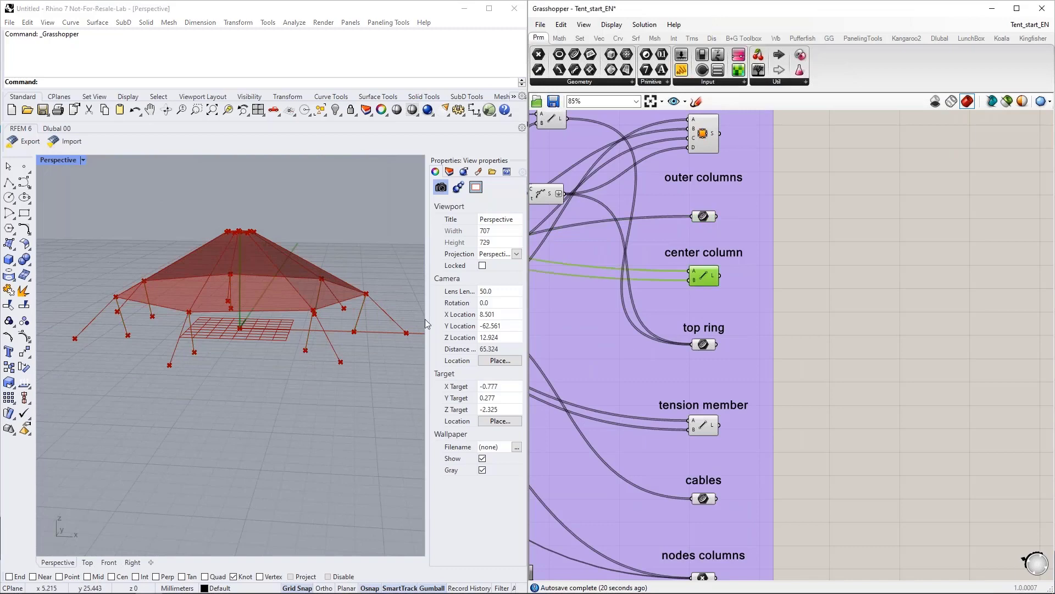
Select the top ring component and inspect the highlighted ring at the tent's peak up close
{"action": "left_click", "coordinate": [706, 346]}
{"action": "right_click_drag", "start_coordinate": [249, 189], "coordinate": [245, 262]}
{"action": "scroll", "coordinate": [245, 261], "scroll_direction": "up", "scroll_amount": 10}
{"action": "scroll", "coordinate": [207, 238], "scroll_direction": "down", "scroll_amount": 2}
{"action": "scroll", "coordinate": [207, 239], "scroll_direction": "down", "scroll_amount": 5}
{"action": "right_click_drag", "start_coordinate": [252, 351], "coordinate": [316, 322]}
{"action": "scroll", "coordinate": [710, 294], "scroll_direction": "down", "scroll_amount": 2}
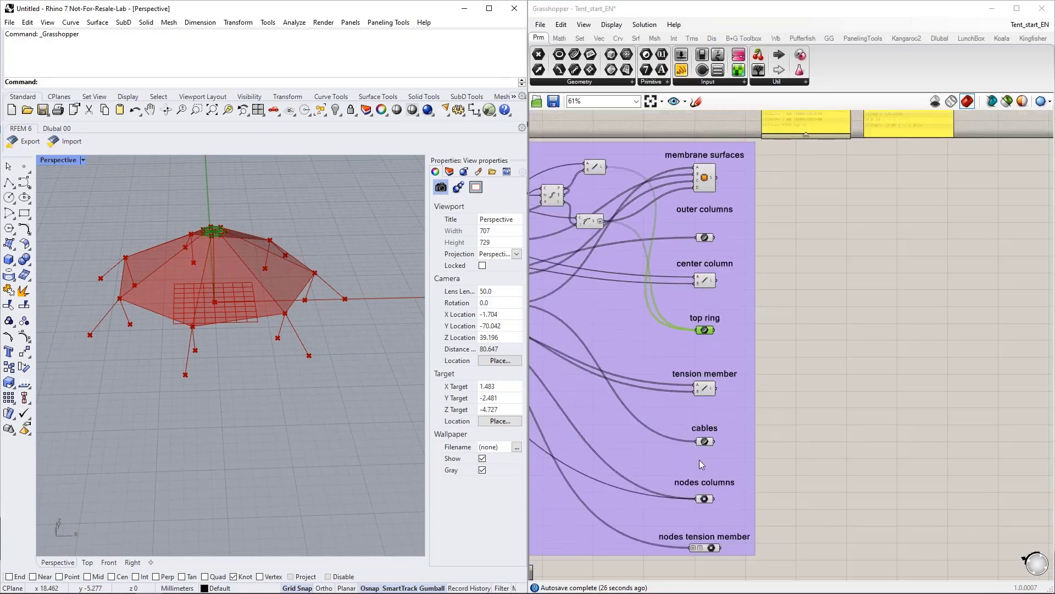
Highlight the column nodes and the tension member nodes of the tent by selecting their Grasshopper components, and inspect them in Rhino
{"action": "left_click", "coordinate": [705, 499]}
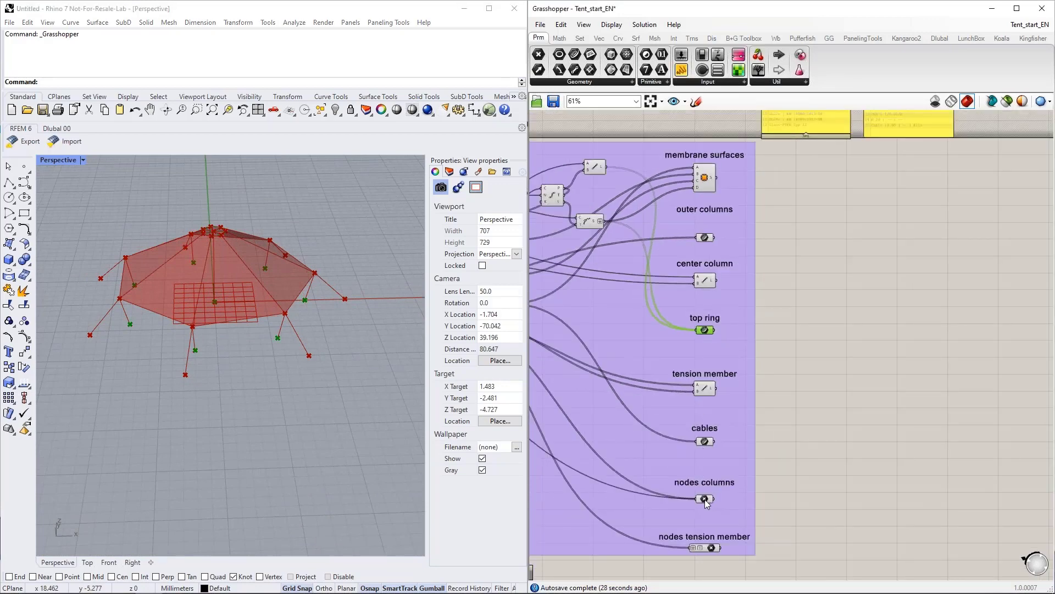
{"action": "scroll", "coordinate": [247, 345], "scroll_direction": "up", "scroll_amount": 6}
{"action": "right_click_drag", "start_coordinate": [246, 346], "coordinate": [250, 308]}
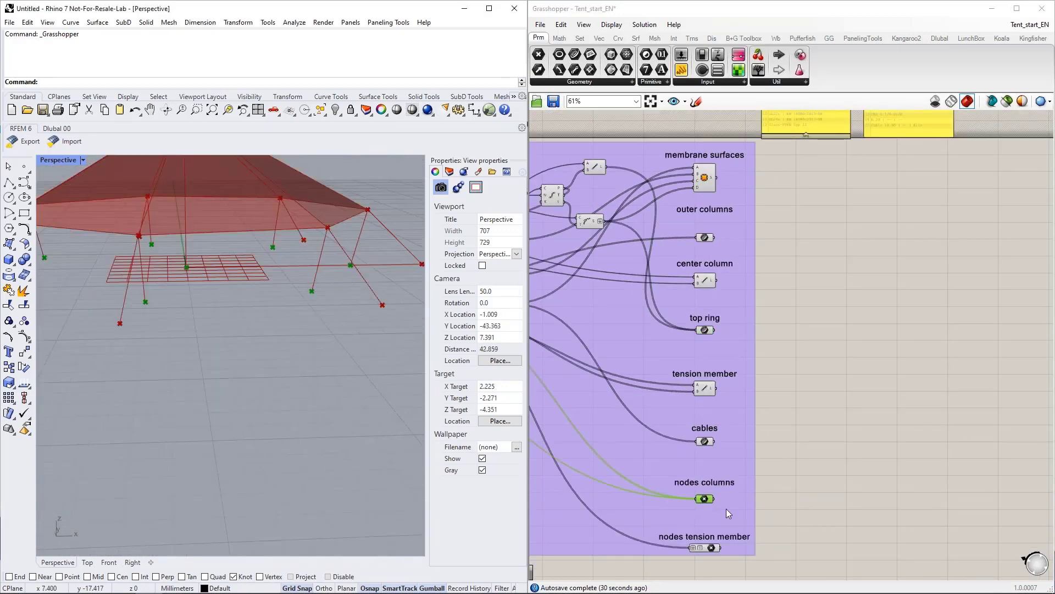
{"action": "left_click", "coordinate": [707, 548]}
{"action": "right_click_drag", "start_coordinate": [322, 325], "coordinate": [322, 318]}
{"action": "scroll", "coordinate": [659, 421], "scroll_direction": "down", "scroll_amount": 2}
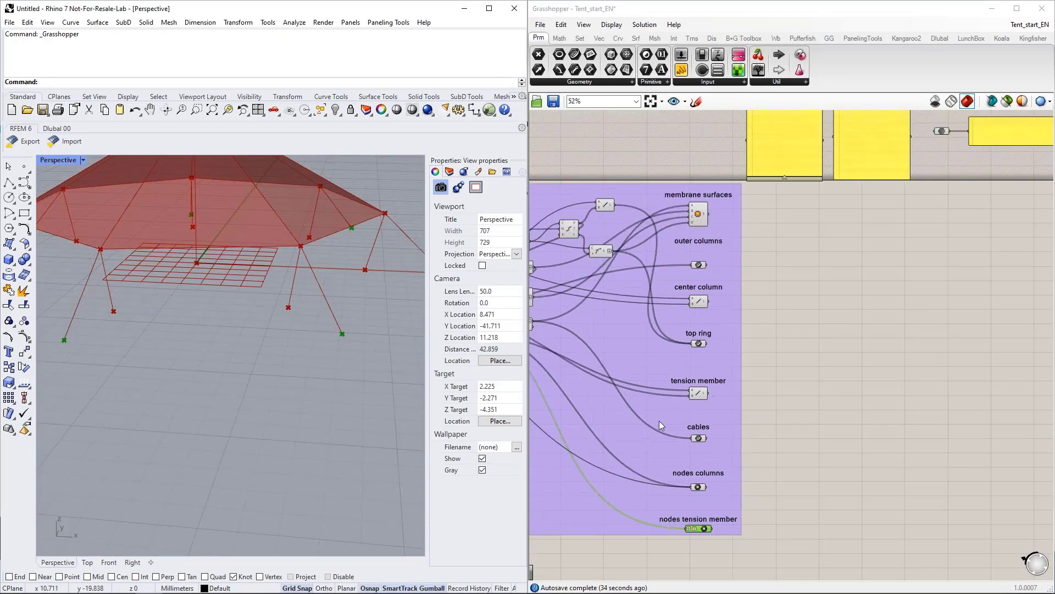
{"action": "right_click_drag", "start_coordinate": [712, 354], "coordinate": [628, 347]}
{"action": "scroll", "coordinate": [633, 349], "scroll_direction": "up", "scroll_amount": 2}
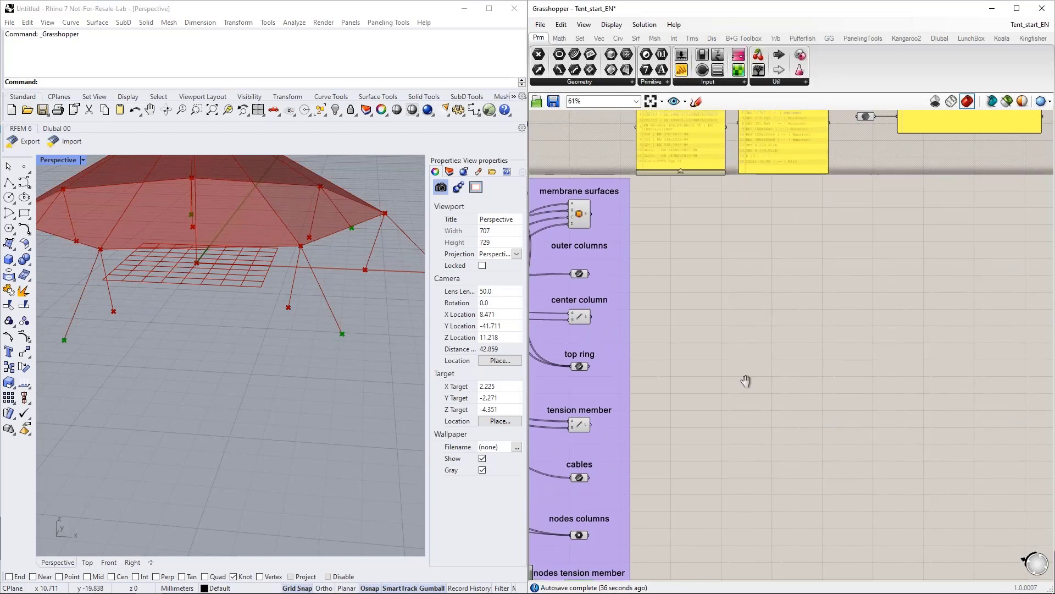
{"action": "right_click_drag", "start_coordinate": [697, 295], "coordinate": [707, 331]}
{"action": "right_click_drag", "start_coordinate": [784, 357], "coordinate": [766, 352]}
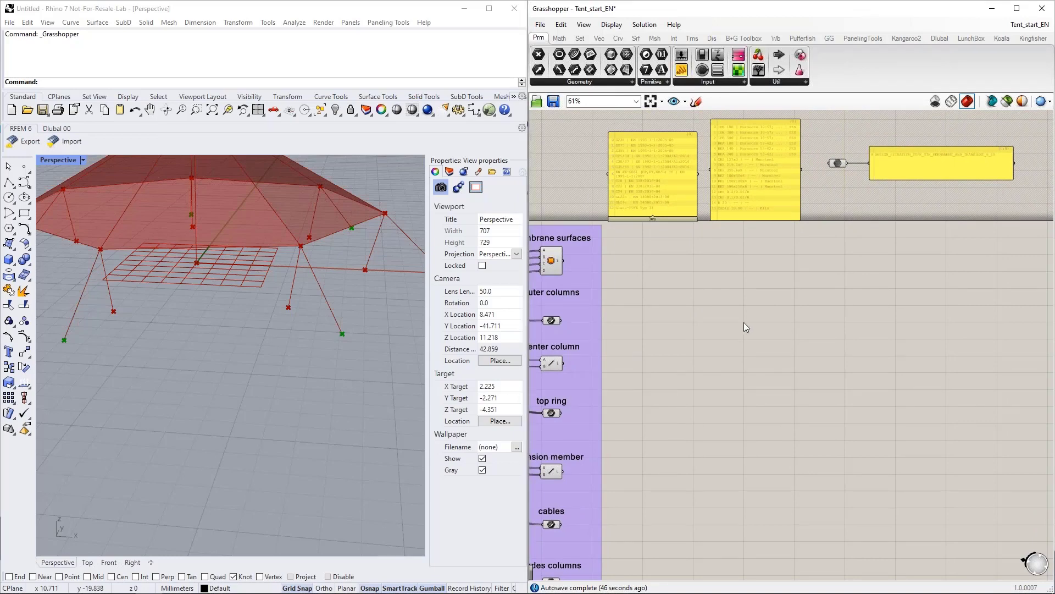
{"action": "right_click_drag", "start_coordinate": [744, 322], "coordinate": [725, 337]}
{"action": "scroll", "coordinate": [699, 306], "scroll_direction": "up", "scroll_amount": 3}
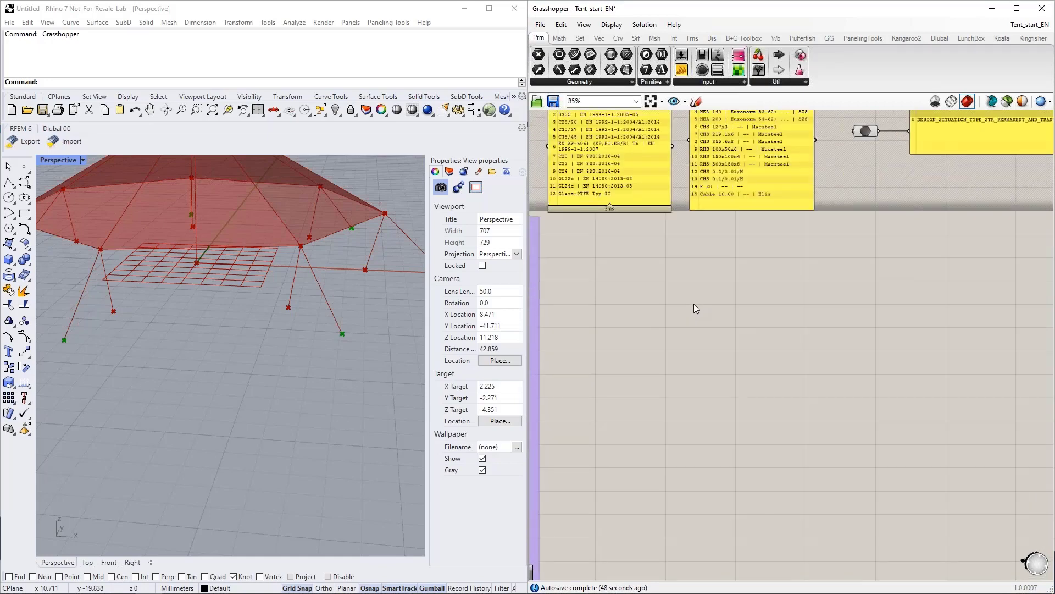
{"action": "right_click_drag", "start_coordinate": [657, 343], "coordinate": [681, 340]}
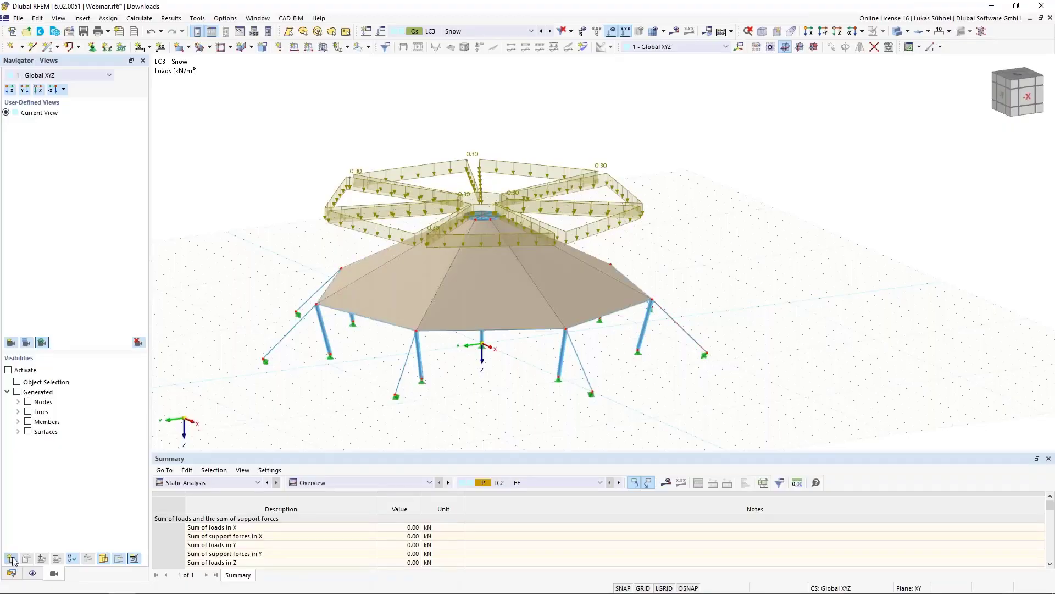
Switch to RFEM, show the Data navigator for the Webinar.rf6 model and widen it to fit its entries
{"action": "left_click", "coordinate": [11, 558]}
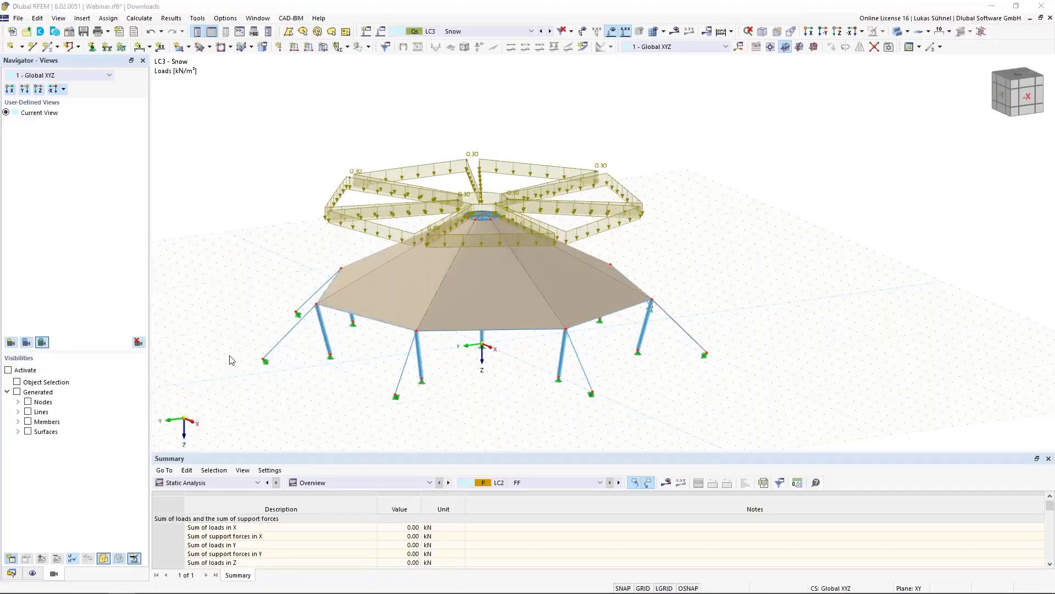
{"action": "left_click", "coordinate": [758, 483]}
{"action": "left_click", "coordinate": [15, 574]}
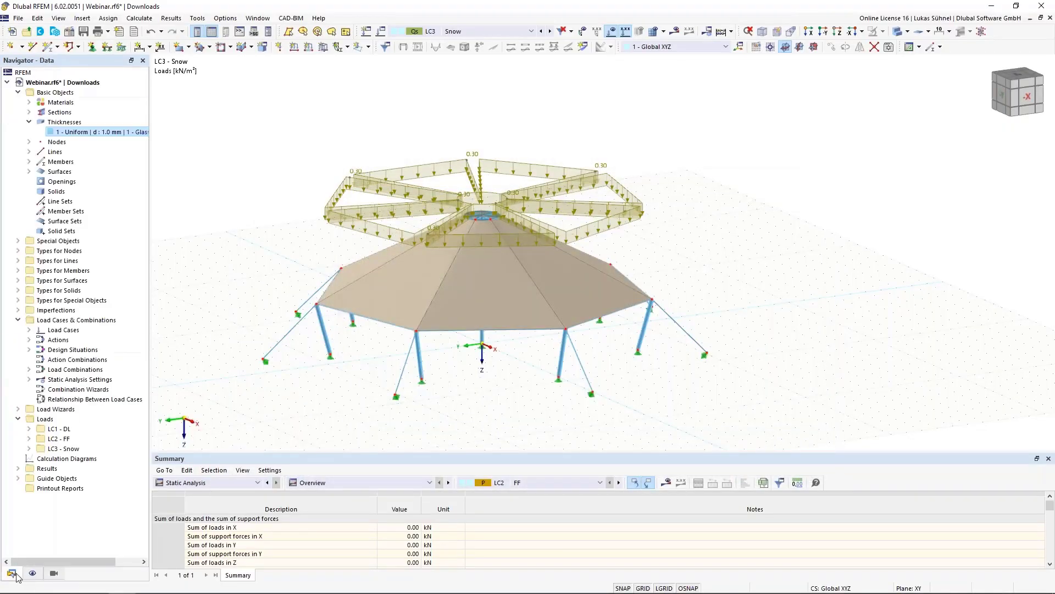
{"action": "middle_click_drag", "start_coordinate": [309, 247], "coordinate": [373, 250]}
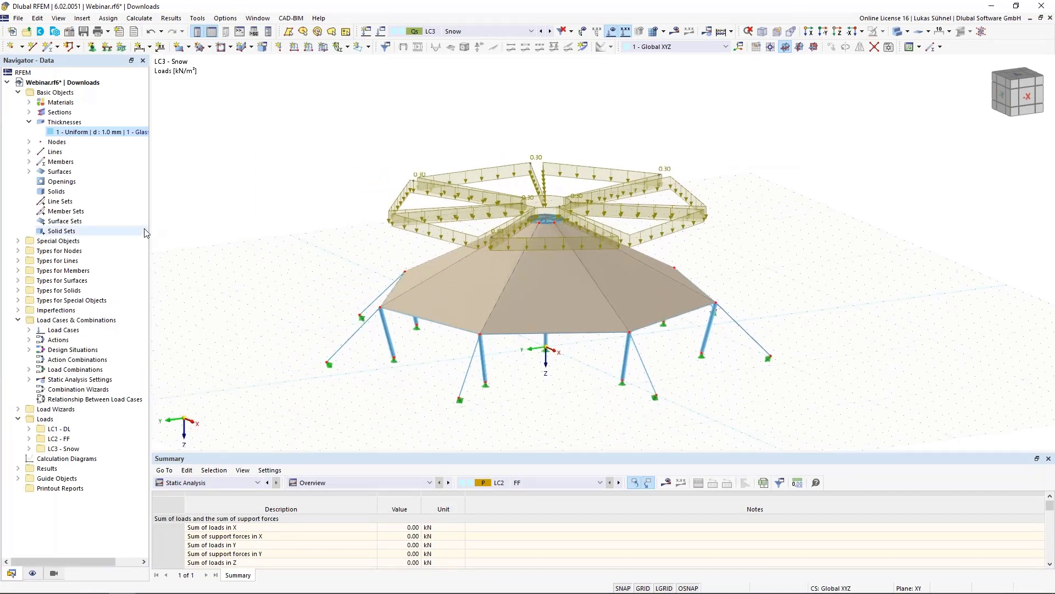
{"action": "left_click_drag", "start_coordinate": [151, 232], "coordinate": [206, 237]}
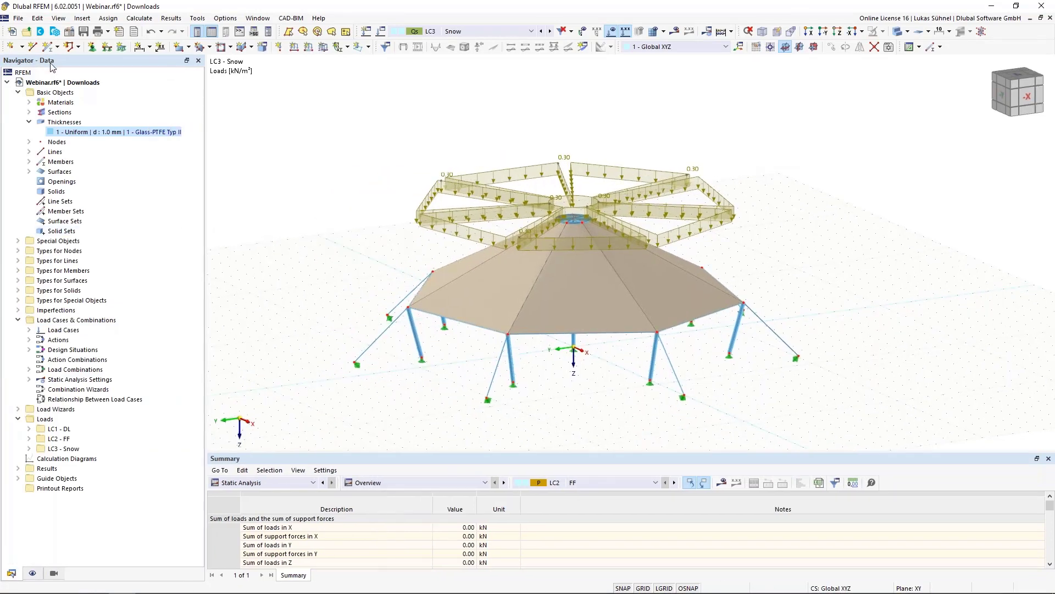
Collapse the thicknesses in the model data and review the surfaces, load cases and loads of the tent
{"action": "left_click", "coordinate": [29, 122]}
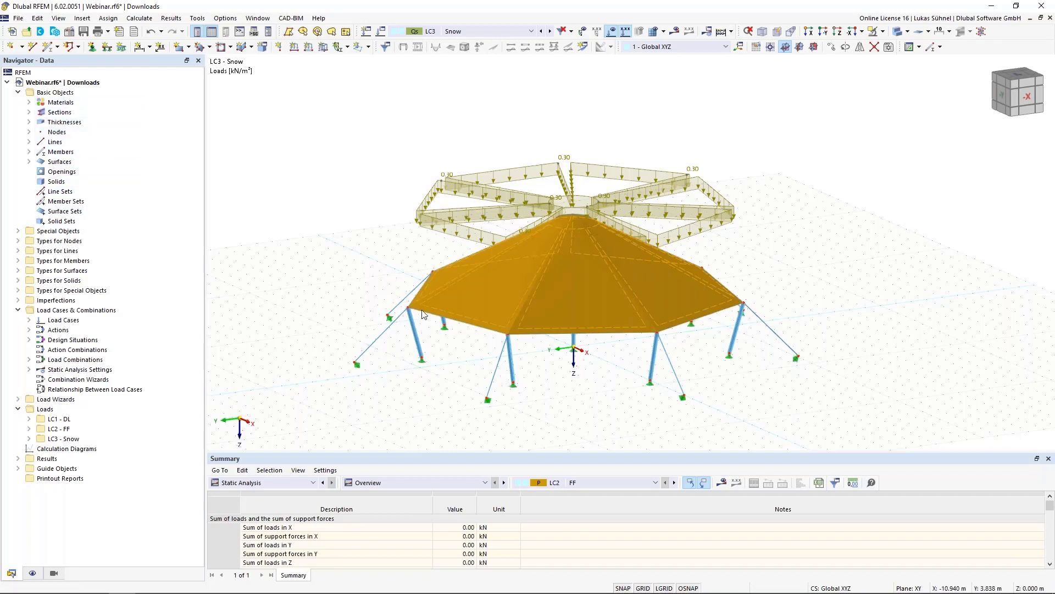
{"action": "left_click", "coordinate": [60, 161]}
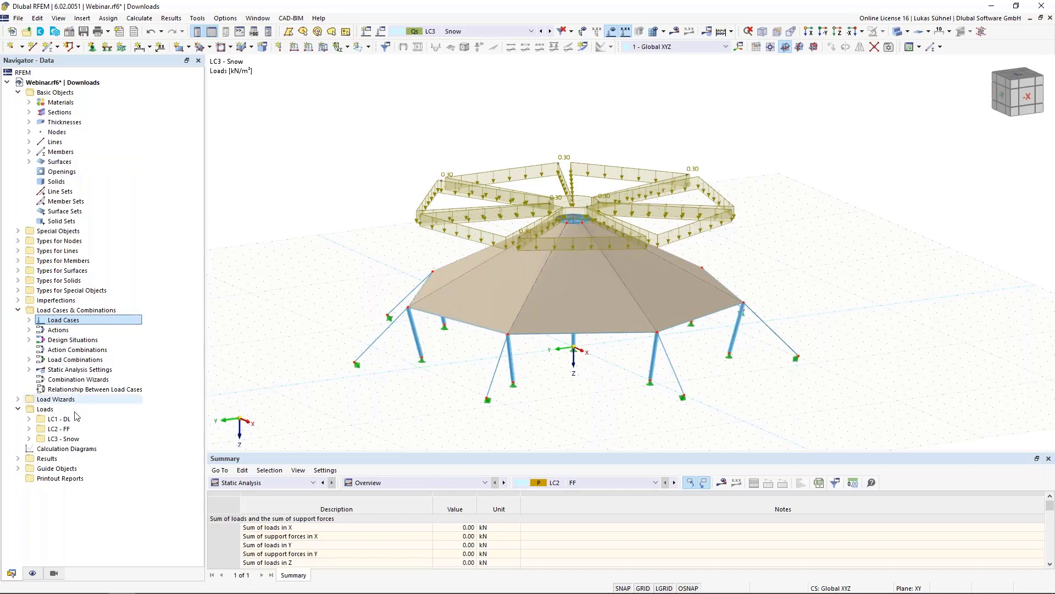
{"action": "left_click", "coordinate": [55, 409]}
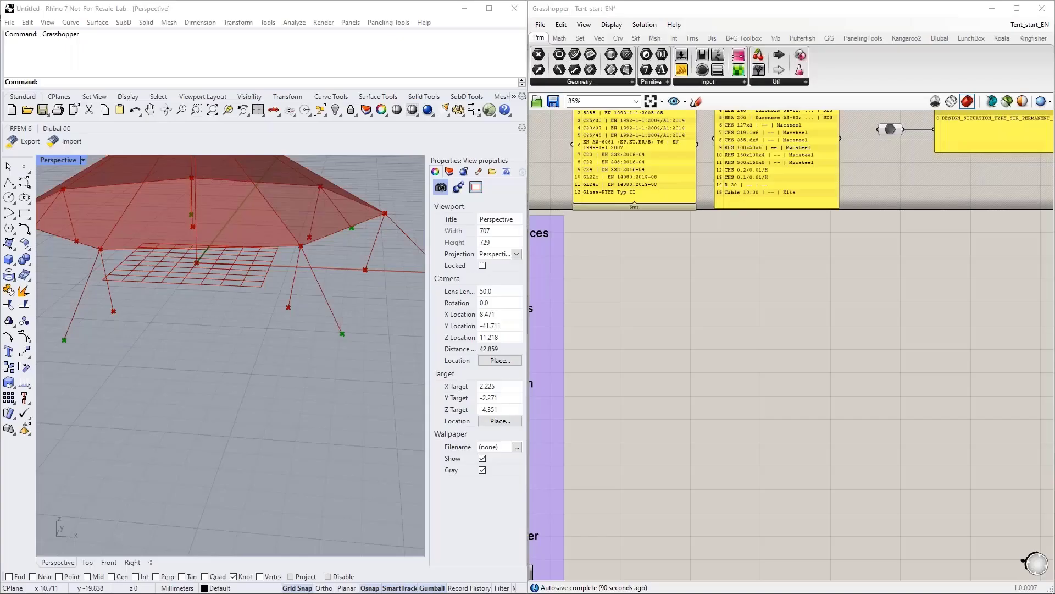
Switch back to Grasshopper and place the Dlubal Material component on the empty canvas beside the geometry group
{"action": "left_click", "coordinate": [812, 365]}
{"action": "scroll", "coordinate": [671, 349], "scroll_direction": "down", "scroll_amount": 1}
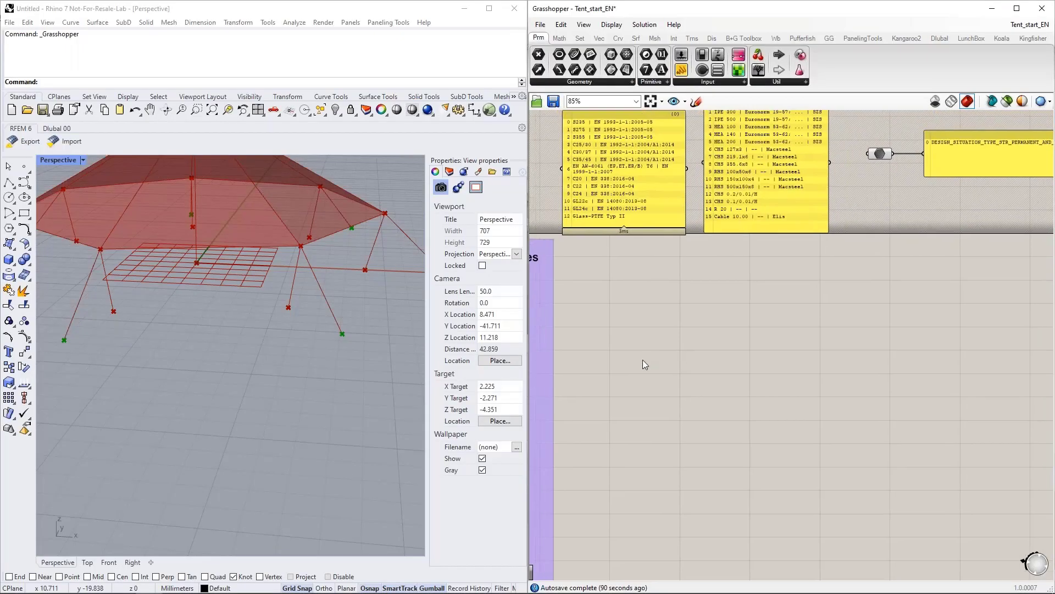
{"action": "scroll", "coordinate": [682, 406], "scroll_direction": "up", "scroll_amount": 1}
{"action": "right_click_drag", "start_coordinate": [694, 381], "coordinate": [733, 370]}
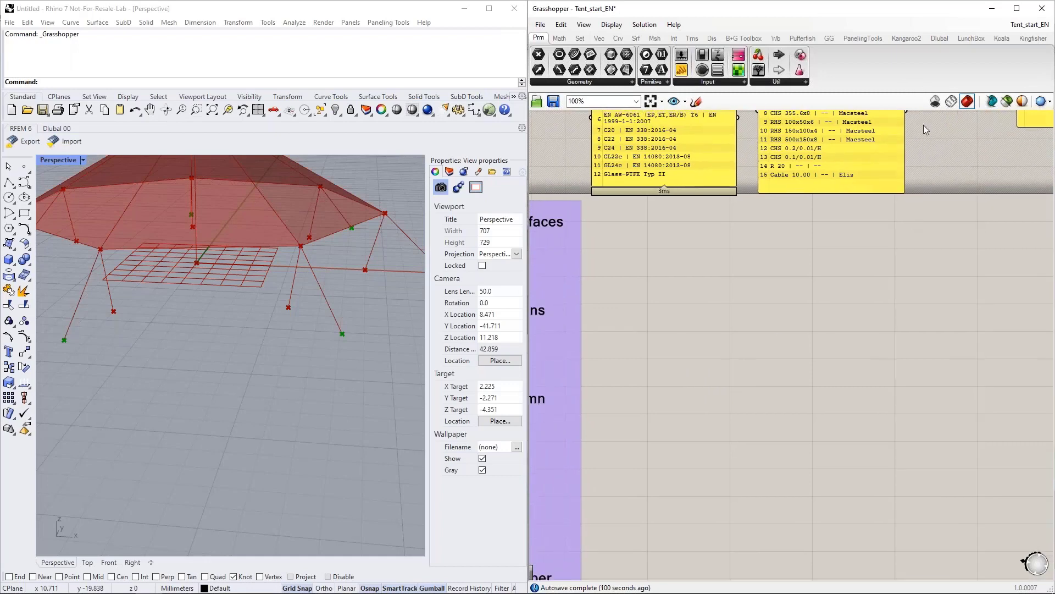
{"action": "left_click", "coordinate": [939, 38]}
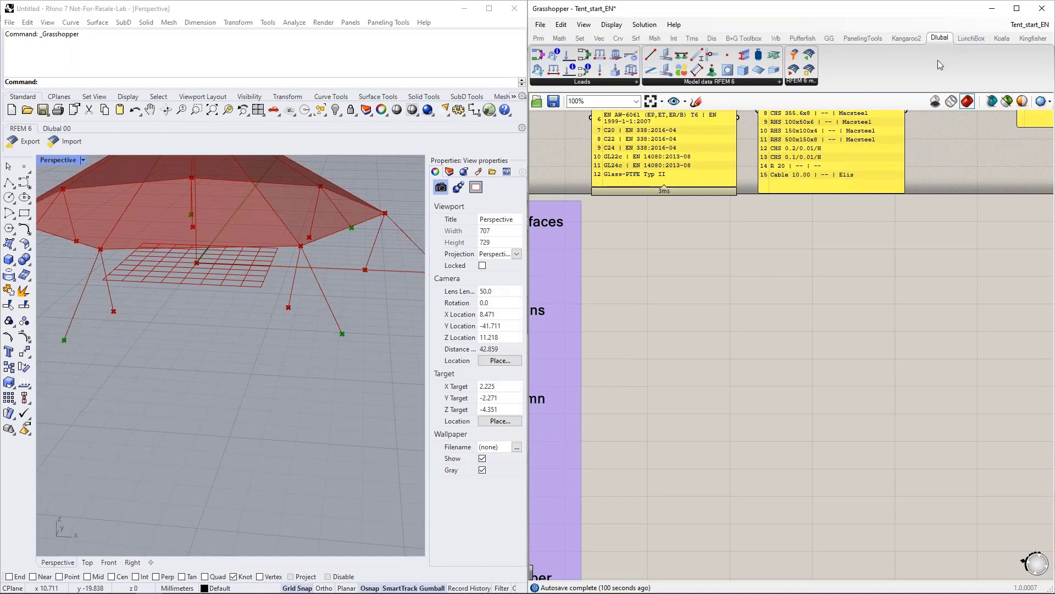
{"action": "mouse_move", "coordinate": [940, 41]}
{"action": "left_click", "coordinate": [684, 74]}
{"action": "left_click", "coordinate": [756, 266]}
{"action": "scroll", "coordinate": [759, 298], "scroll_direction": "up", "scroll_amount": 2}
{"action": "scroll", "coordinate": [724, 300], "scroll_direction": "down", "scroll_amount": 2}
{"action": "scroll", "coordinate": [662, 291], "scroll_direction": "up", "scroll_amount": 2}
{"action": "right_click_drag", "start_coordinate": [667, 287], "coordinate": [685, 285]}
{"action": "left_click_drag", "start_coordinate": [770, 240], "coordinate": [803, 280]}
{"action": "right_click_drag", "start_coordinate": [783, 353], "coordinate": [757, 332]}
{"action": "left_click_drag", "start_coordinate": [789, 264], "coordinate": [808, 284]}
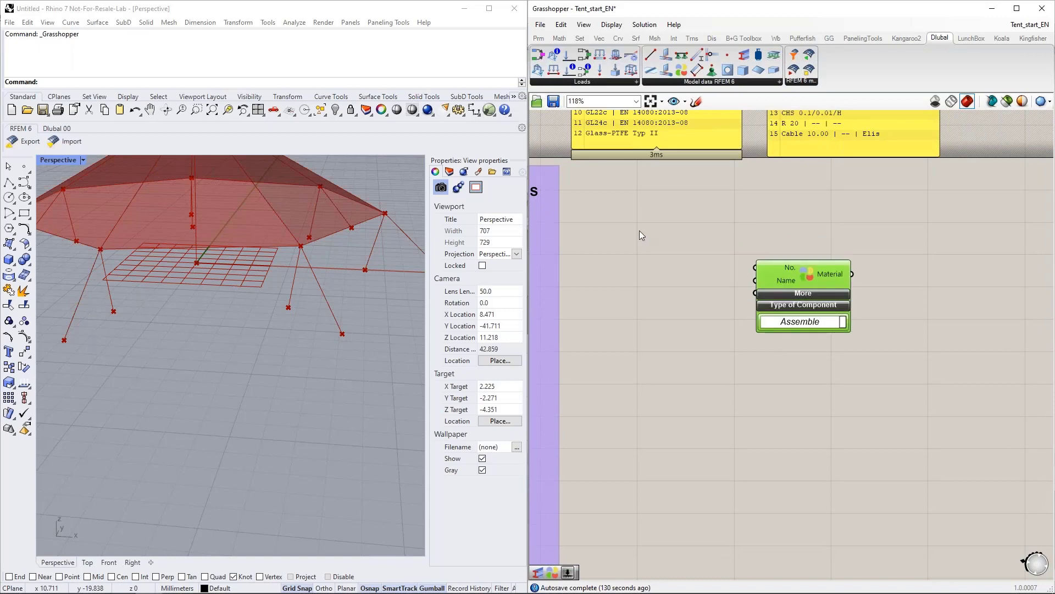
Add an integer number slider set to 1, connect it to the Material component's No. input, and position it beside that component
{"action": "double_click", "coordinate": [638, 230]}
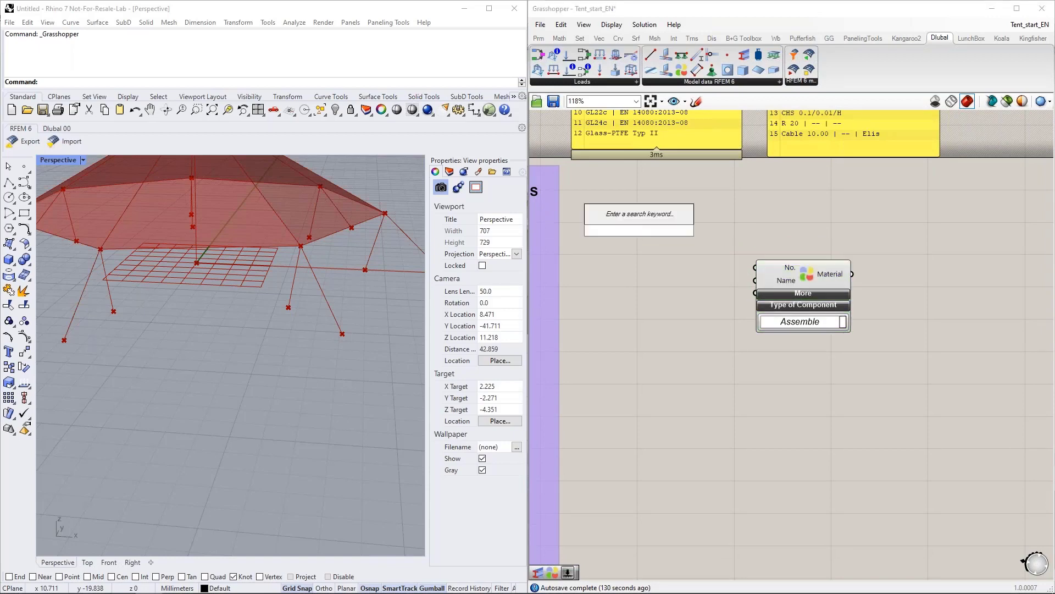
{"action": "type", "text": "2"}
{"action": "key", "text": "Return"}
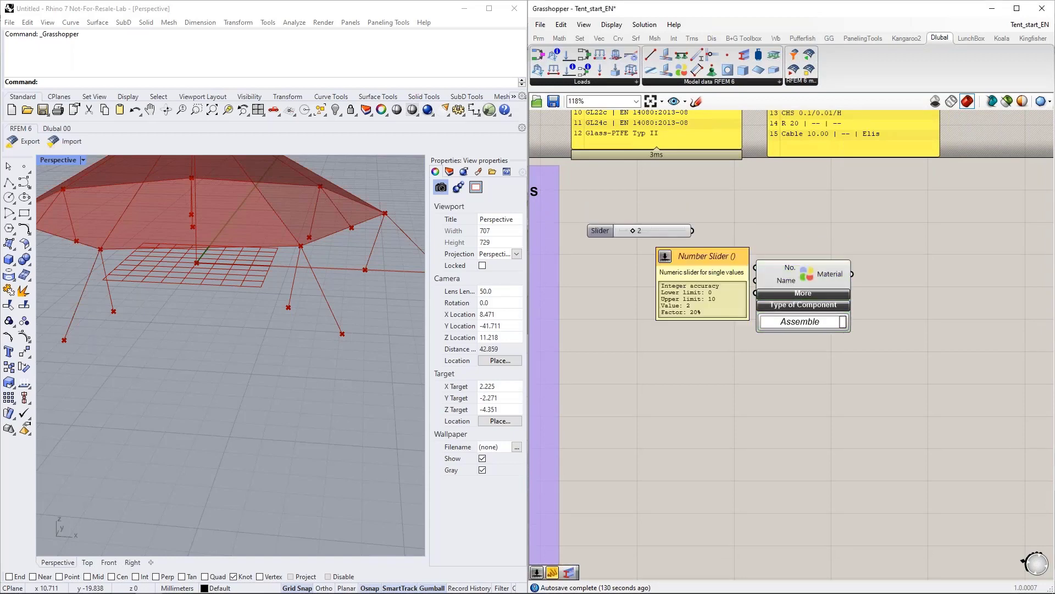
{"action": "left_click_drag", "start_coordinate": [632, 232], "coordinate": [627, 233]}
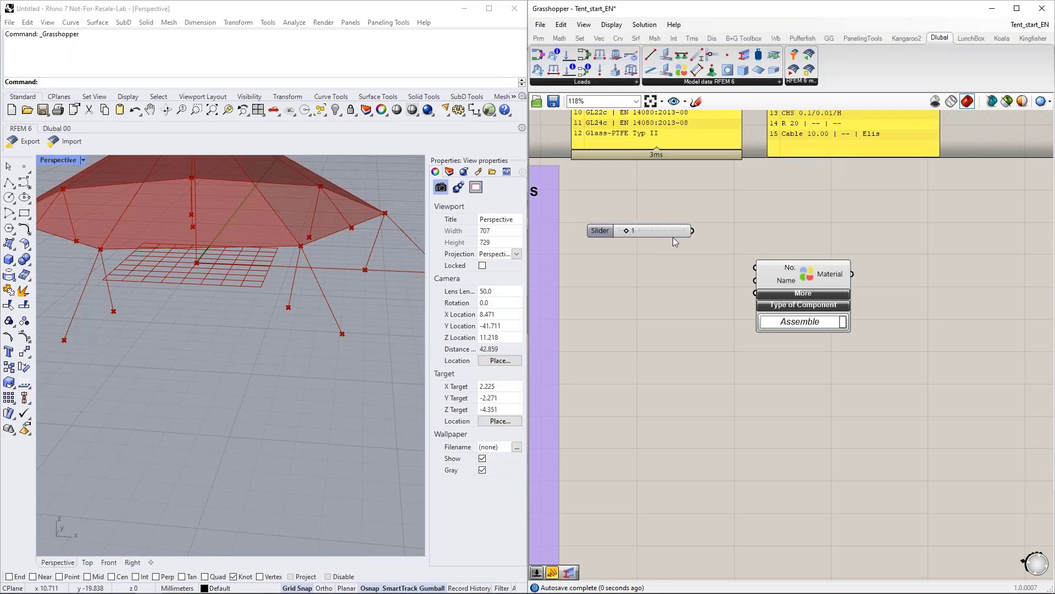
{"action": "left_click_drag", "start_coordinate": [693, 231], "coordinate": [754, 268]}
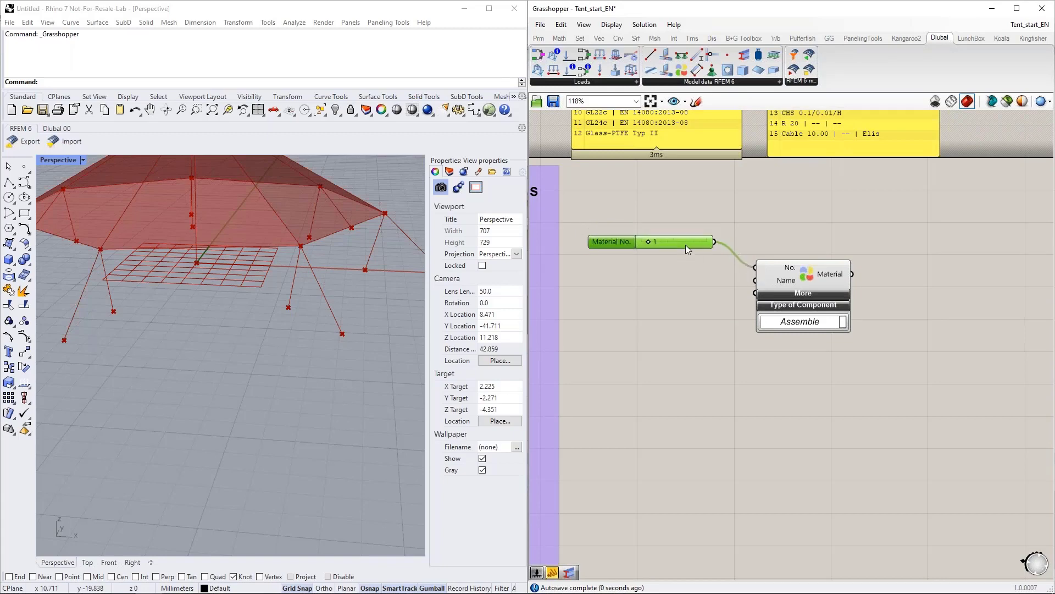
{"action": "left_click_drag", "start_coordinate": [685, 234], "coordinate": [691, 255]}
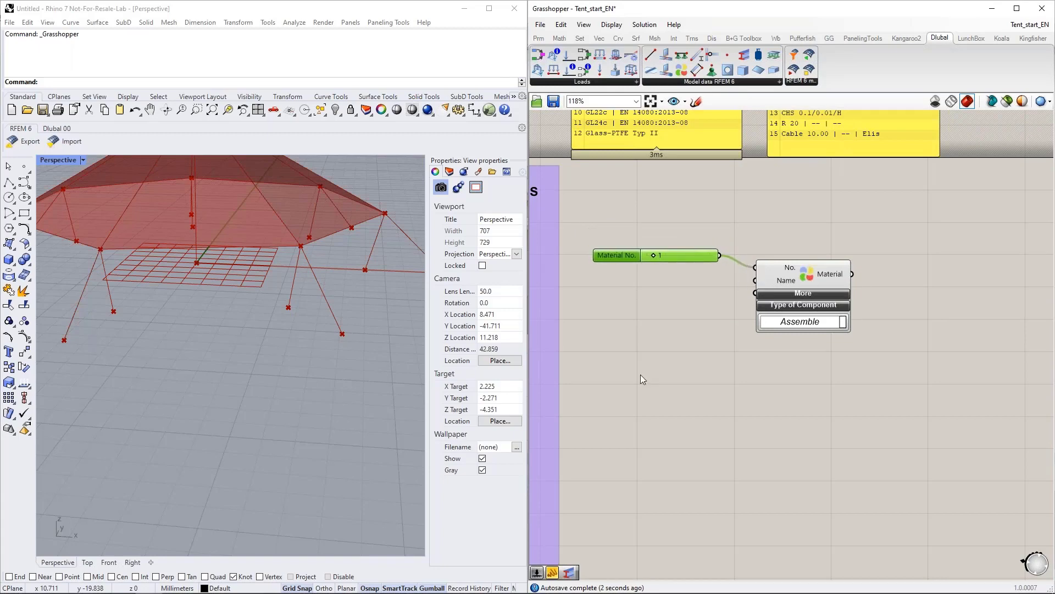
Check the numbered materials defined in the RFEM tent model, and return to Grasshopper
{"action": "scroll", "coordinate": [642, 377], "scroll_direction": "down", "scroll_amount": 2}
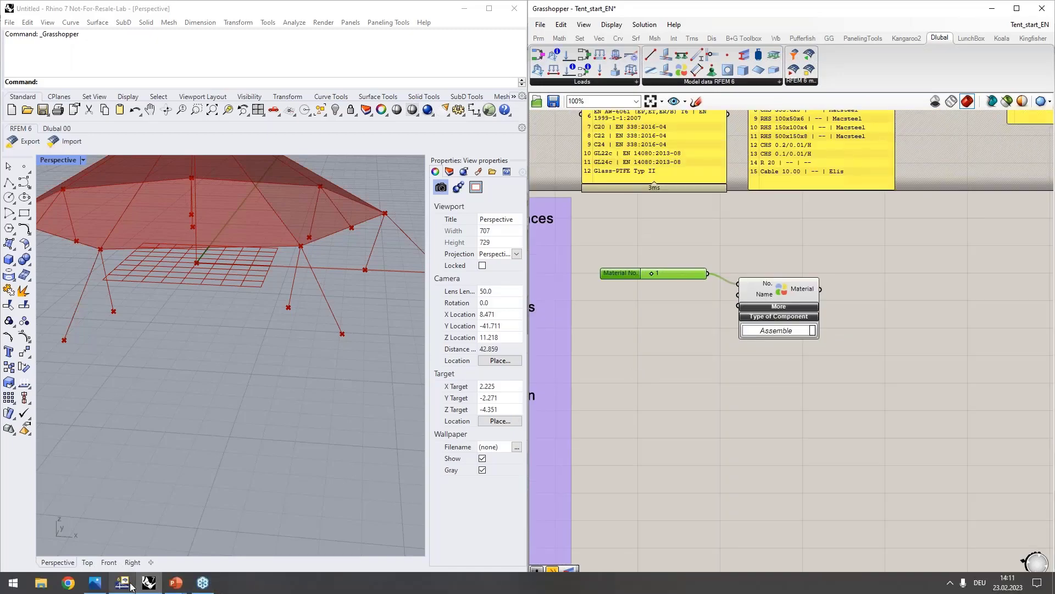
{"action": "left_click", "coordinate": [123, 583]}
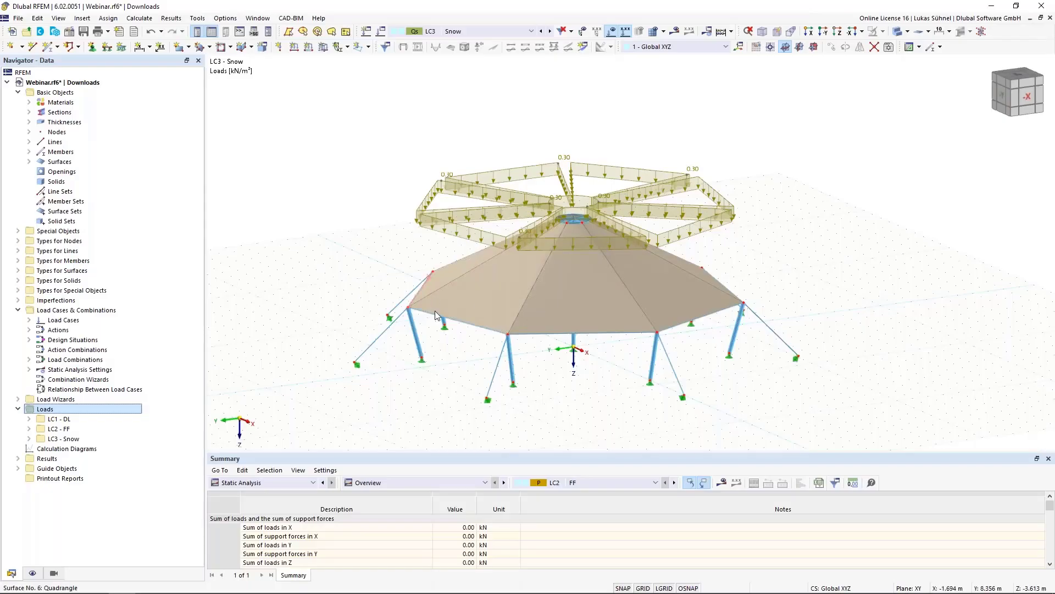
{"action": "left_click", "coordinate": [29, 103]}
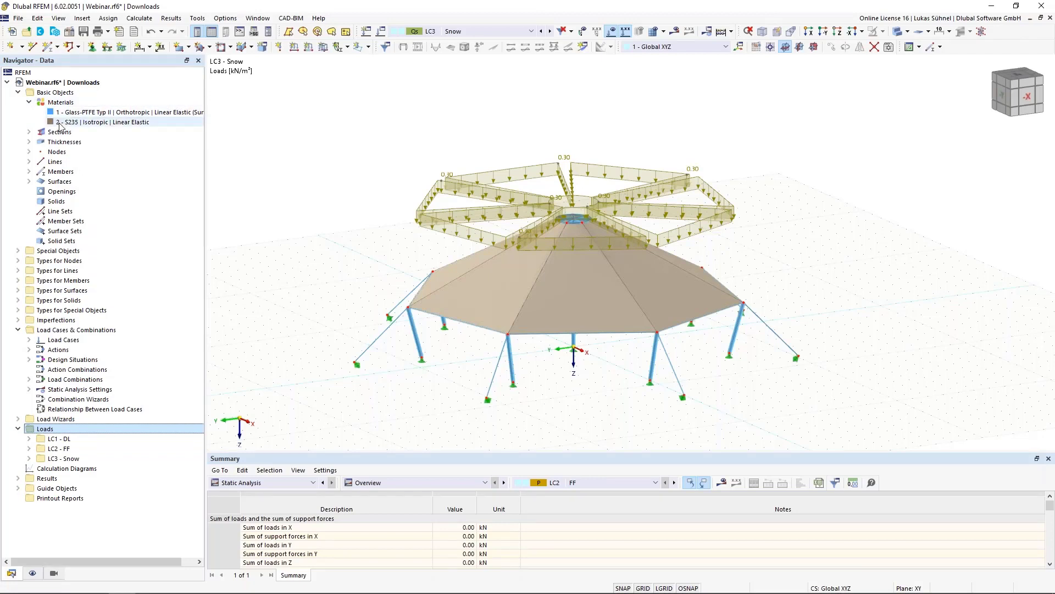
{"action": "left_click", "coordinate": [988, 7]}
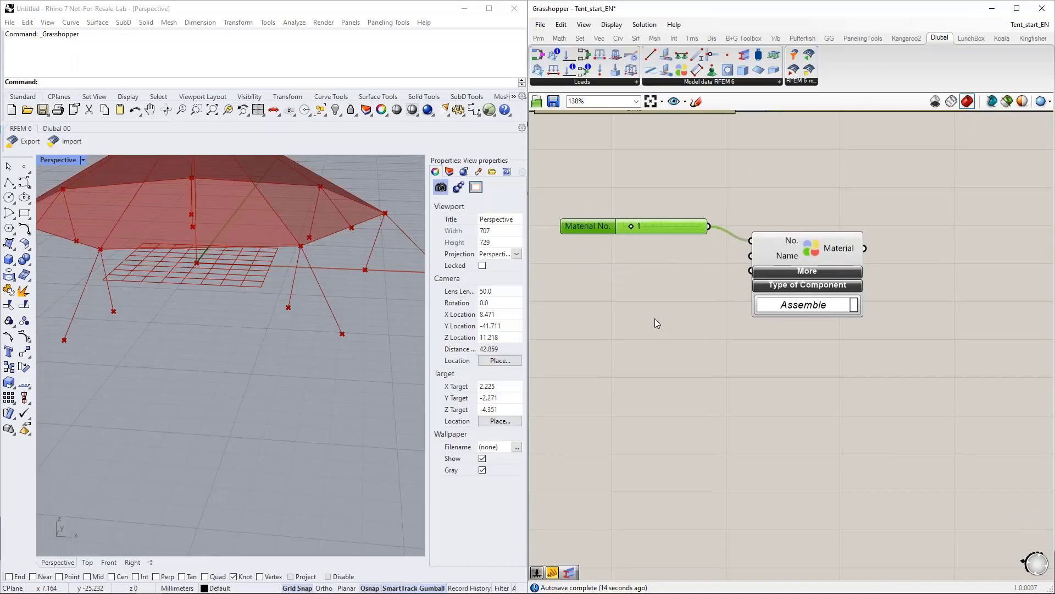
{"action": "right_click_drag", "start_coordinate": [618, 336], "coordinate": [639, 299]}
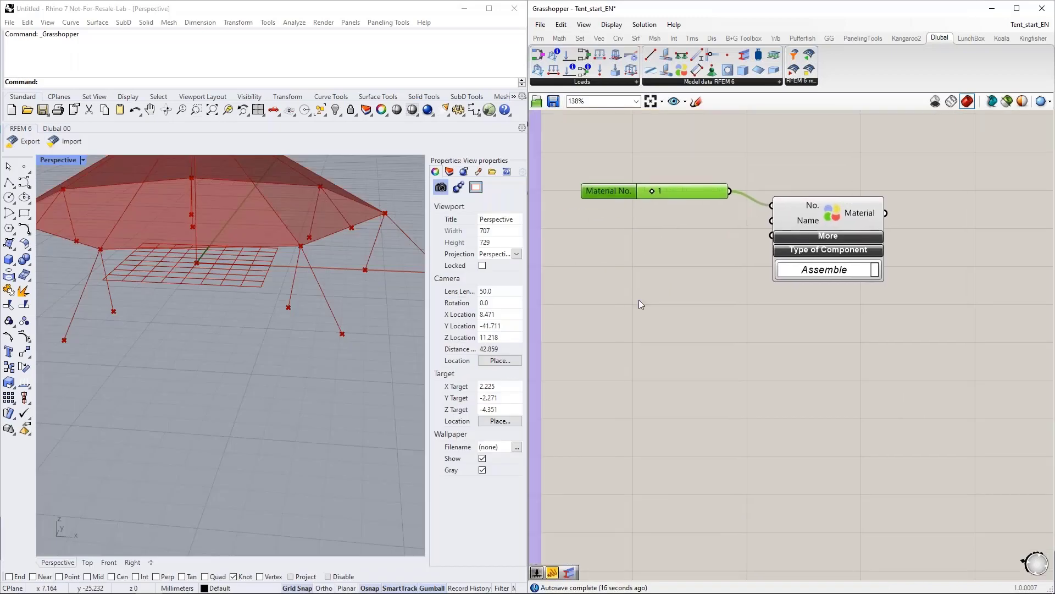
{"action": "right_click_drag", "start_coordinate": [710, 245], "coordinate": [719, 273]}
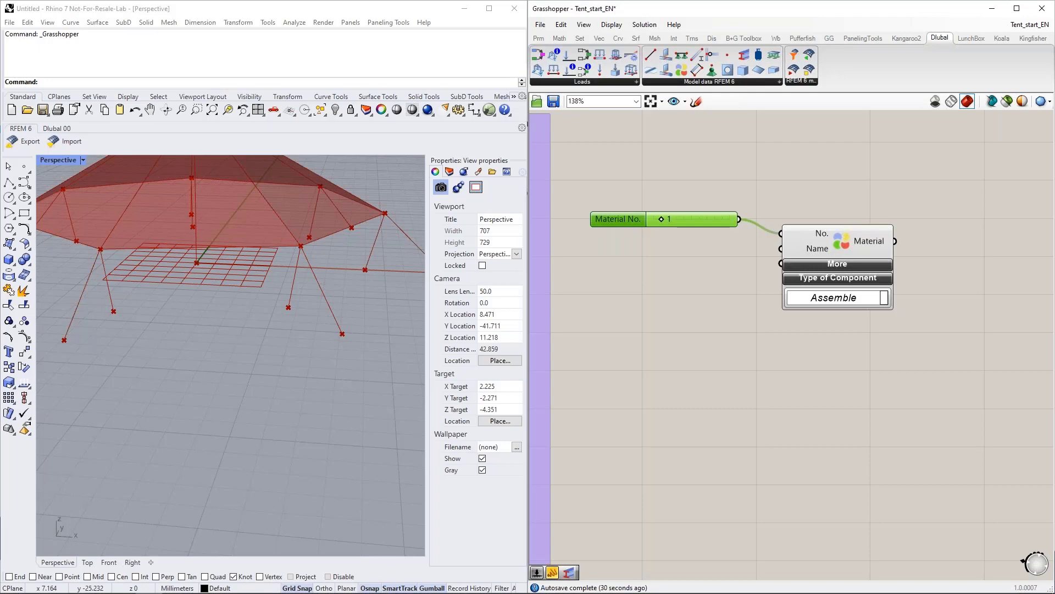
{"action": "double_click", "coordinate": [641, 255]}
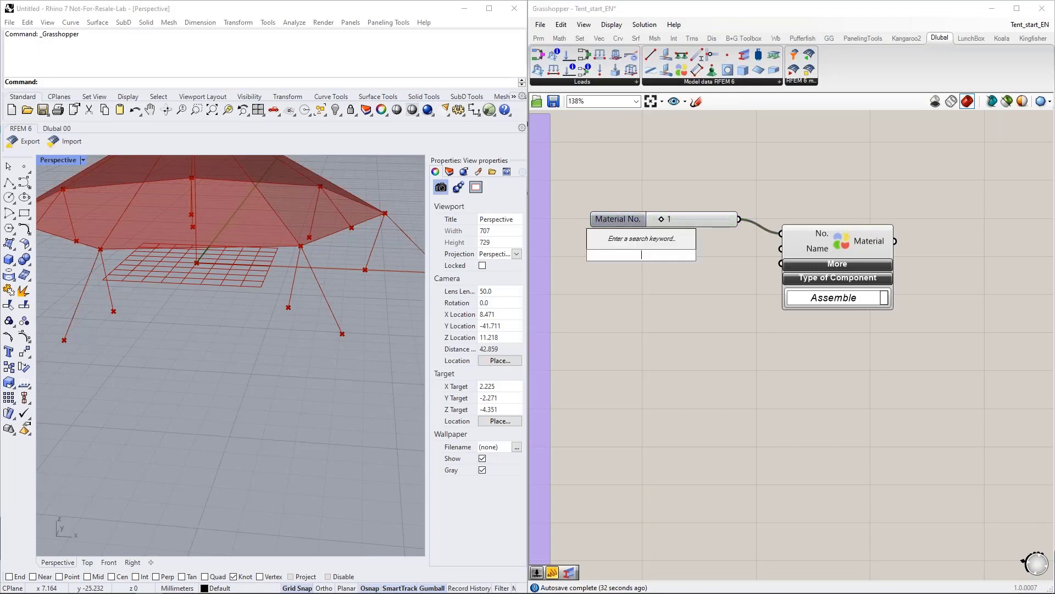
{"action": "type", "text": "\""}
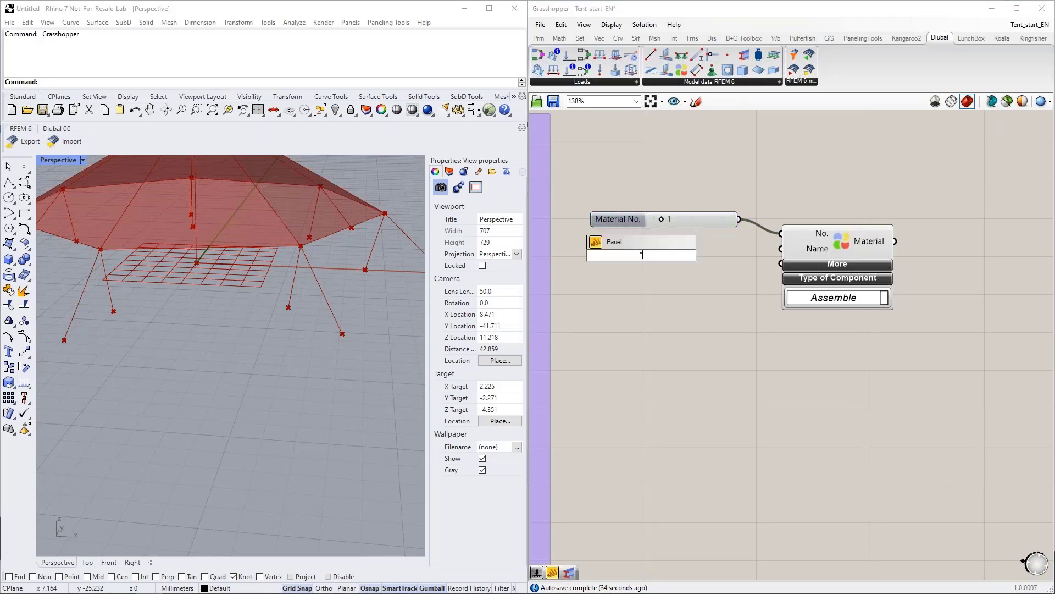
{"action": "type", "text": "S235"}
{"action": "key", "text": "Return"}
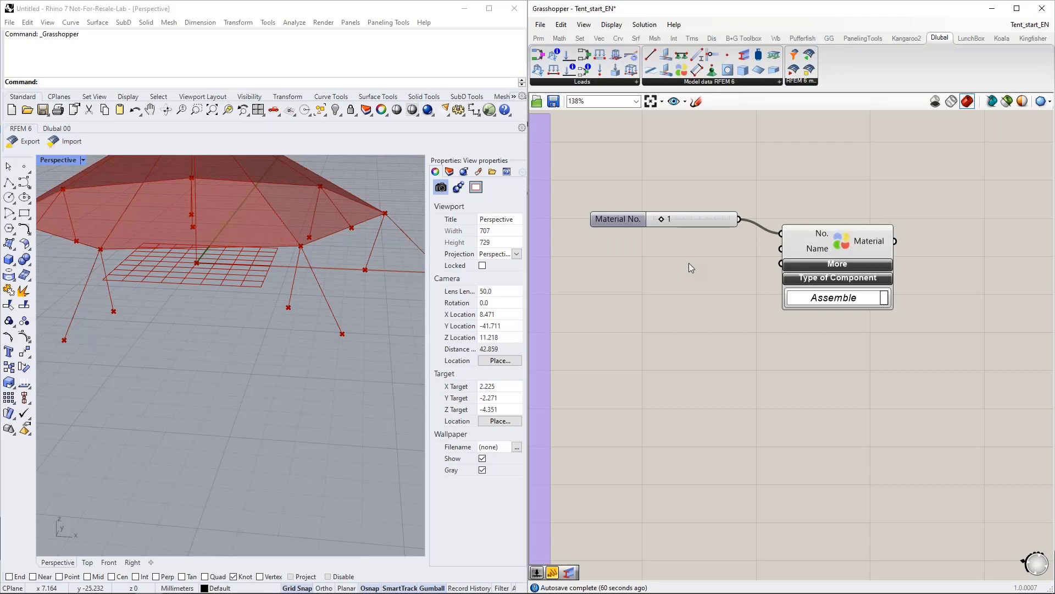
Switch to RFEM, open the conversion tables and bring up the material library for the first Dlubal Material entry
{"action": "right_click_drag", "start_coordinate": [729, 189], "coordinate": [728, 226]}
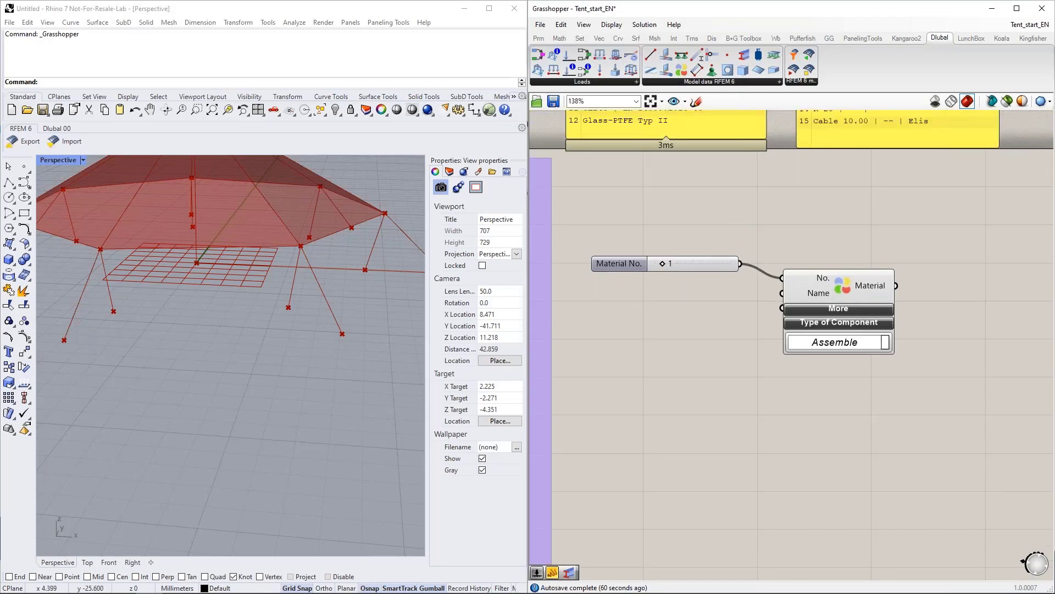
{"action": "mouse_move", "coordinate": [162, 586]}
{"action": "left_click", "coordinate": [122, 584]}
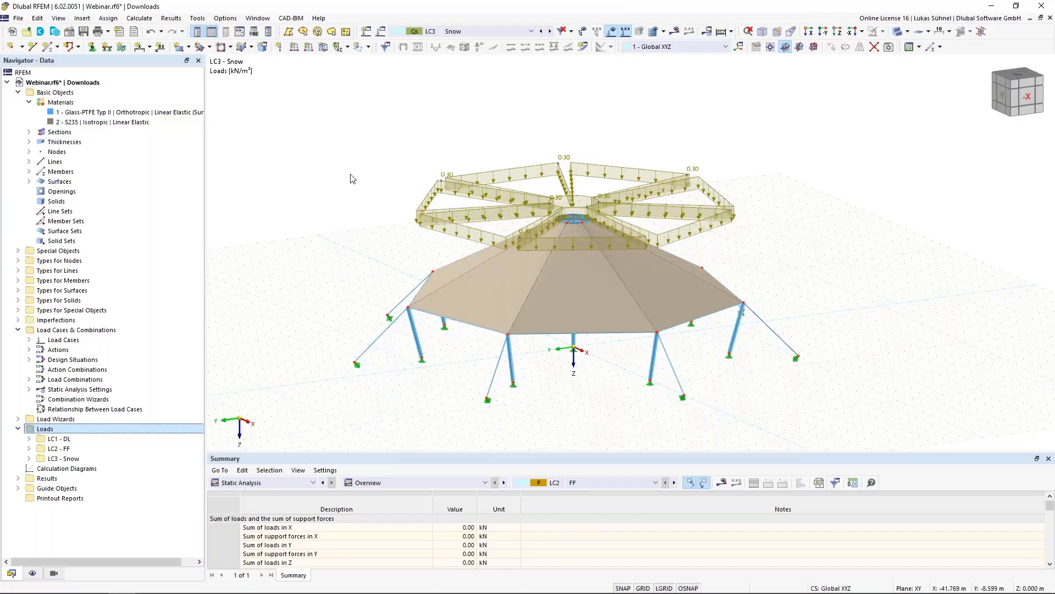
{"action": "left_click", "coordinate": [290, 18]}
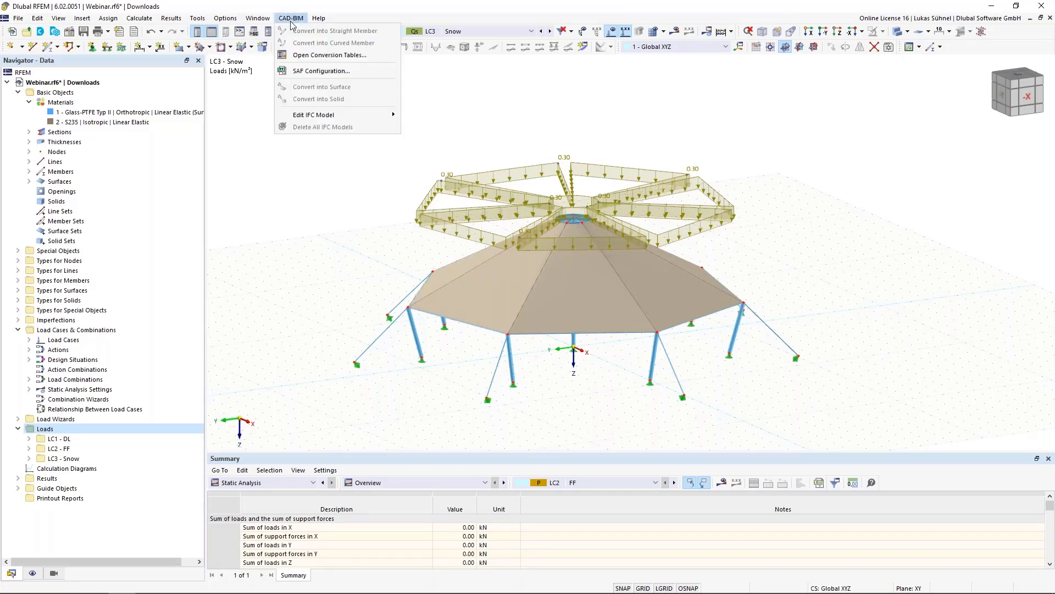
{"action": "left_click", "coordinate": [319, 55]}
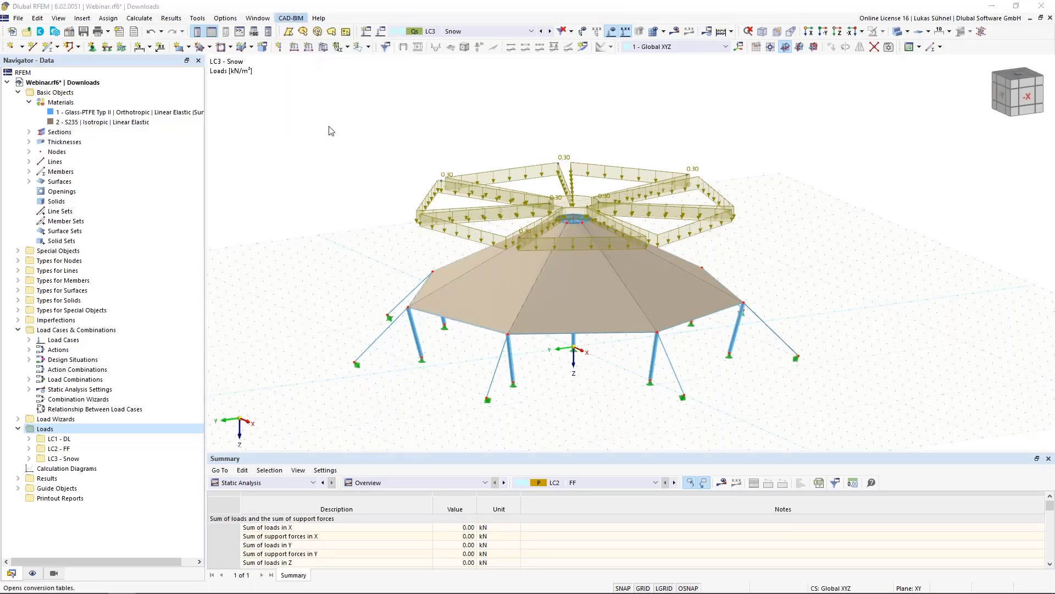
{"action": "left_click", "coordinate": [625, 213]}
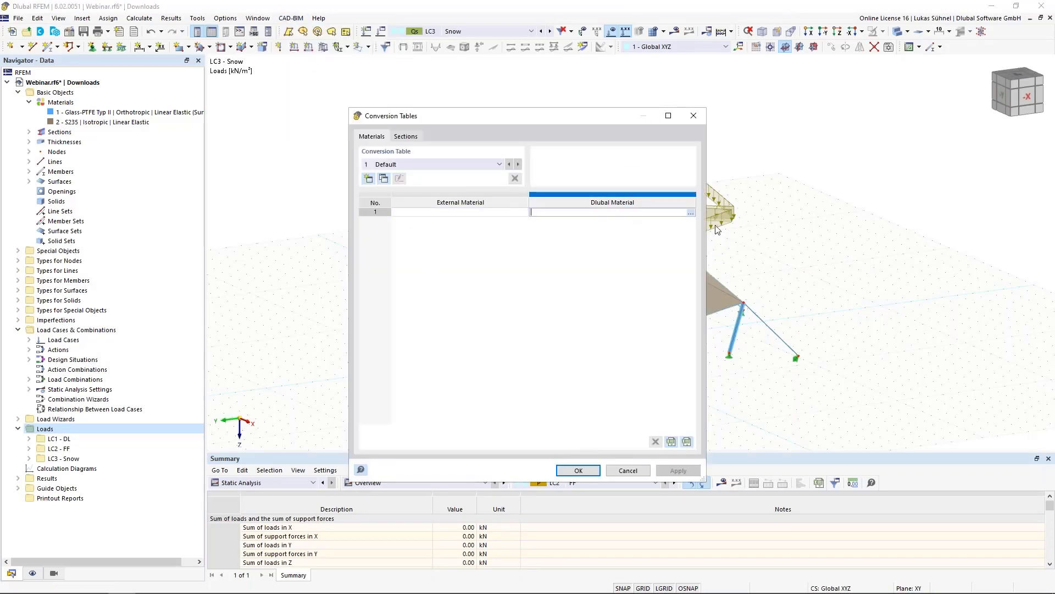
{"action": "left_click", "coordinate": [691, 212]}
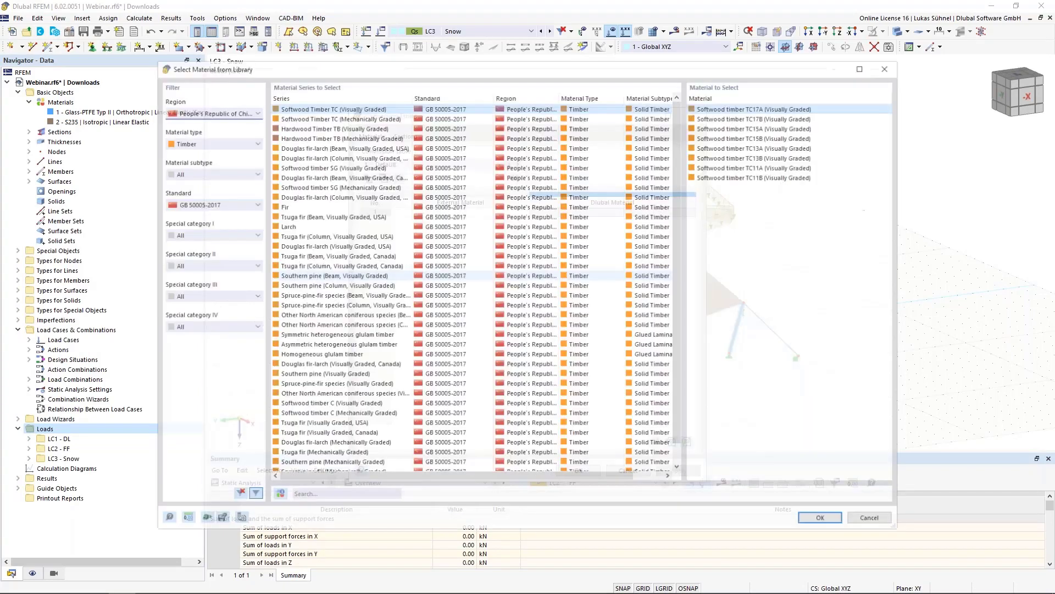
Reset the material library filters and restrict the list to European Union steel of standard EN 1993-1-1:2005-05
{"action": "left_click", "coordinate": [237, 494]}
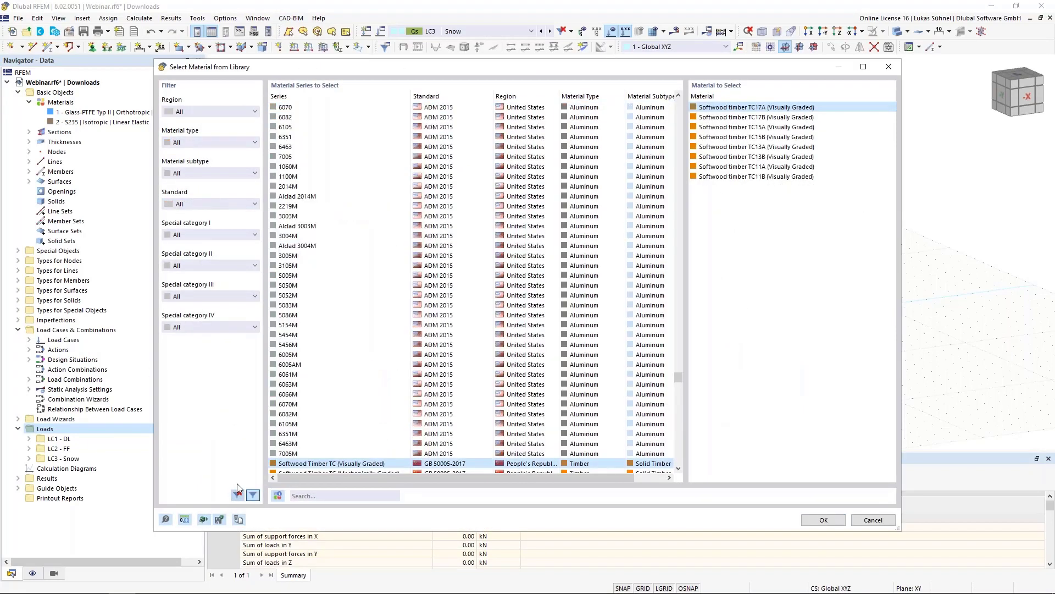
{"action": "left_click", "coordinate": [214, 112]}
{"action": "left_click", "coordinate": [203, 192]}
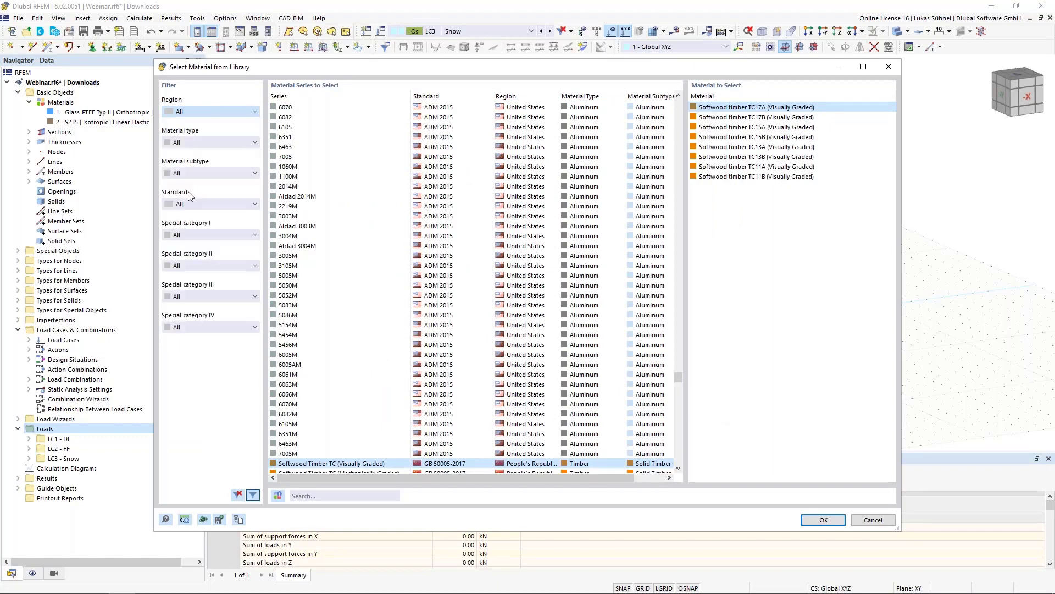
{"action": "left_click", "coordinate": [209, 143]}
{"action": "left_click", "coordinate": [190, 215]}
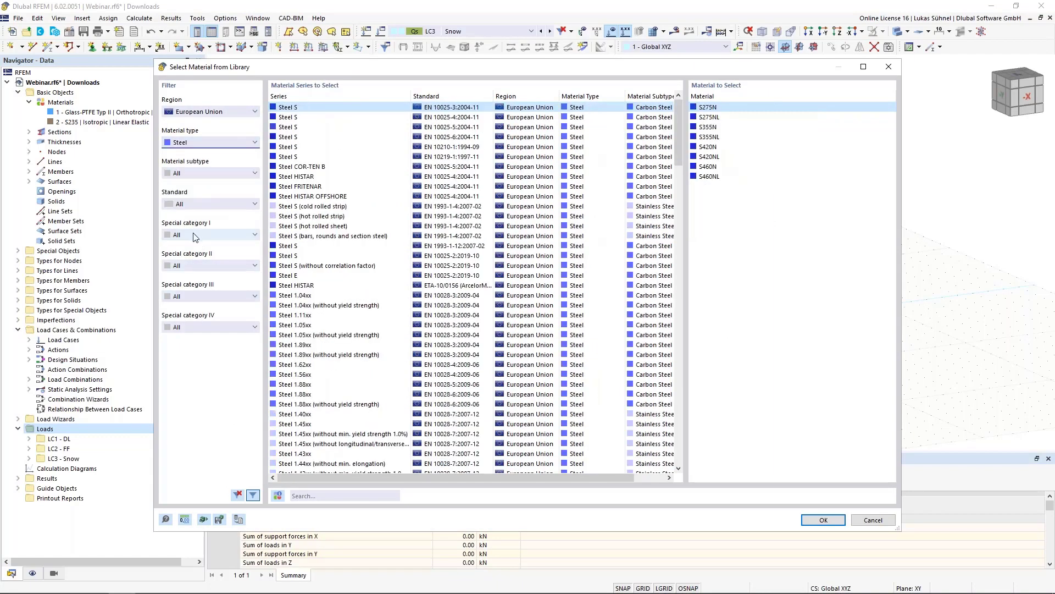
{"action": "left_click", "coordinate": [196, 203]}
{"action": "scroll", "coordinate": [192, 302], "scroll_direction": "down", "scroll_amount": 5}
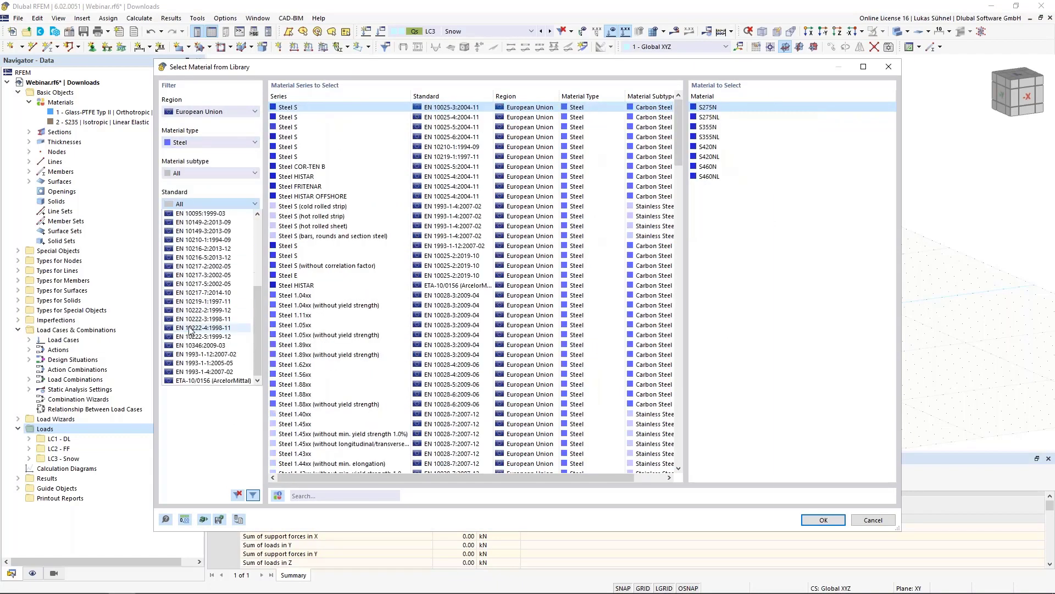
{"action": "left_click", "coordinate": [188, 363]}
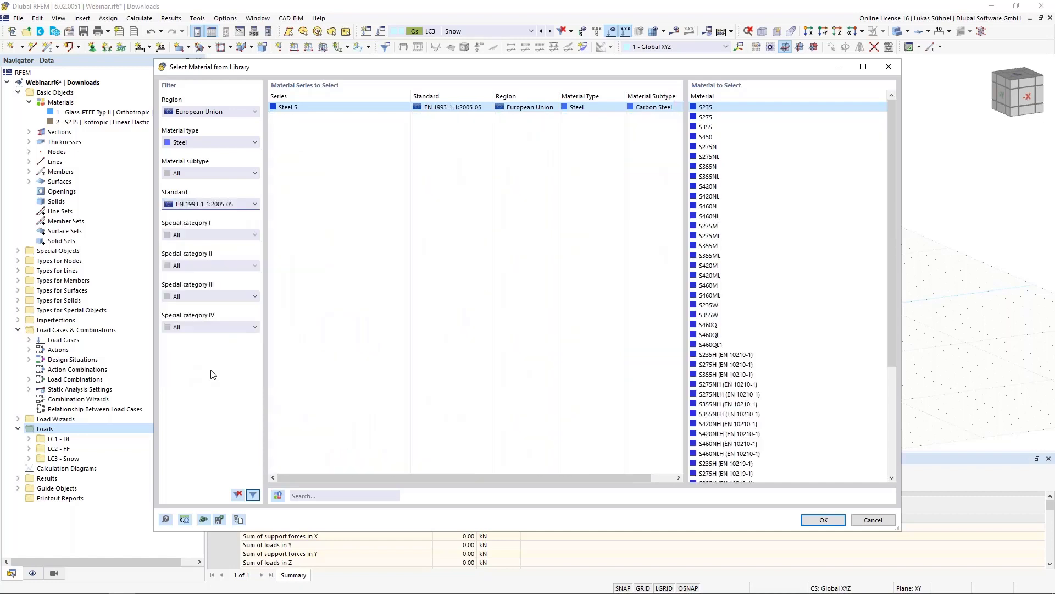
Choose S235 for the conversion entry, inspect its full material name, and discard the changes to the conversion tables
{"action": "double_click", "coordinate": [709, 107]}
{"action": "left_click", "coordinate": [567, 213]}
{"action": "left_click", "coordinate": [573, 214]}
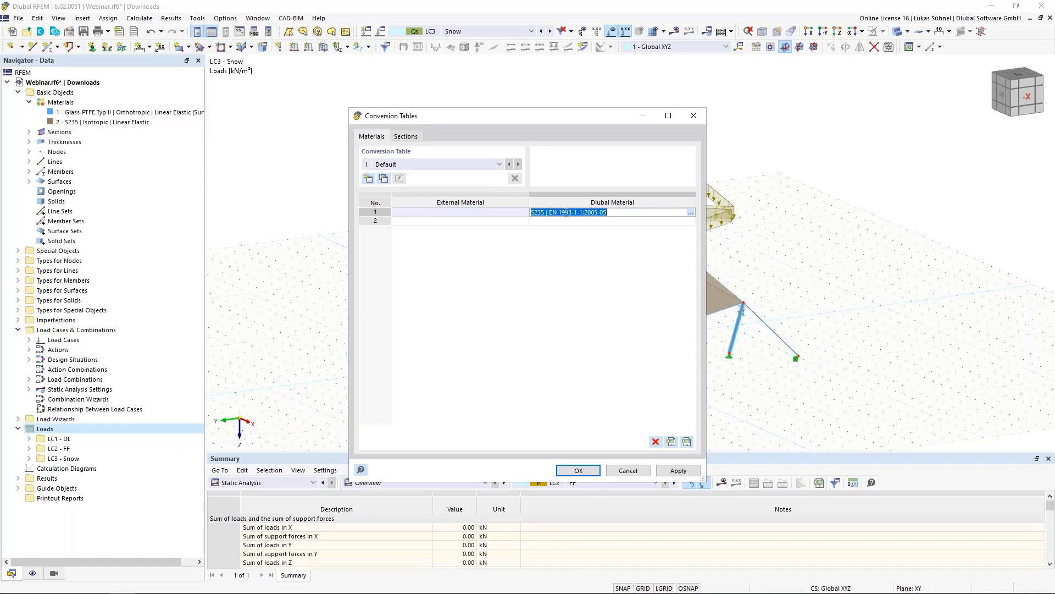
{"action": "left_click", "coordinate": [623, 472]}
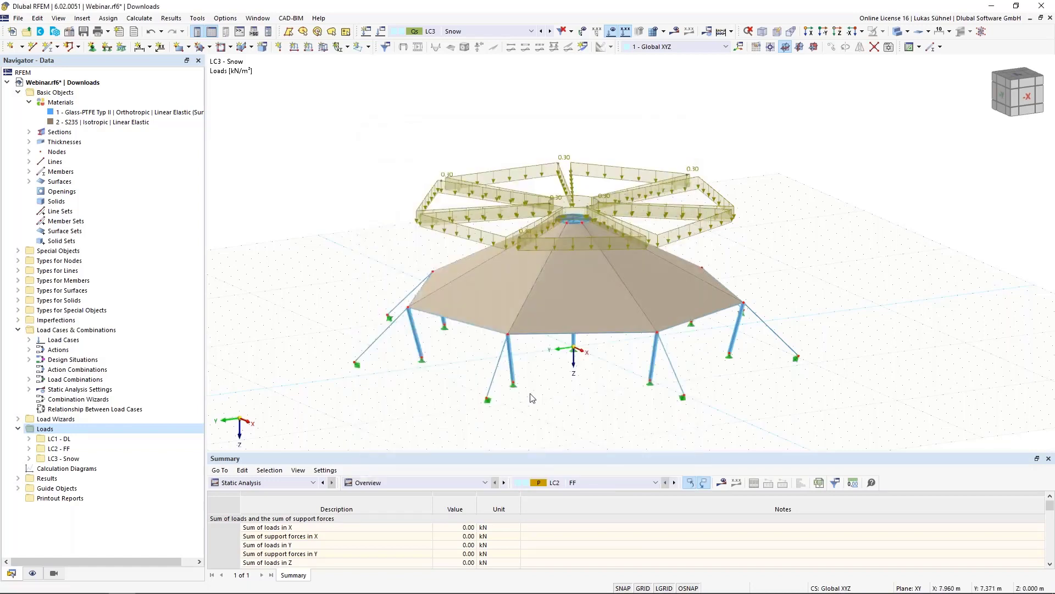
Return to Grasshopper and move the panel of material names down beneath the Material No. slider
{"action": "mouse_move", "coordinate": [165, 589]}
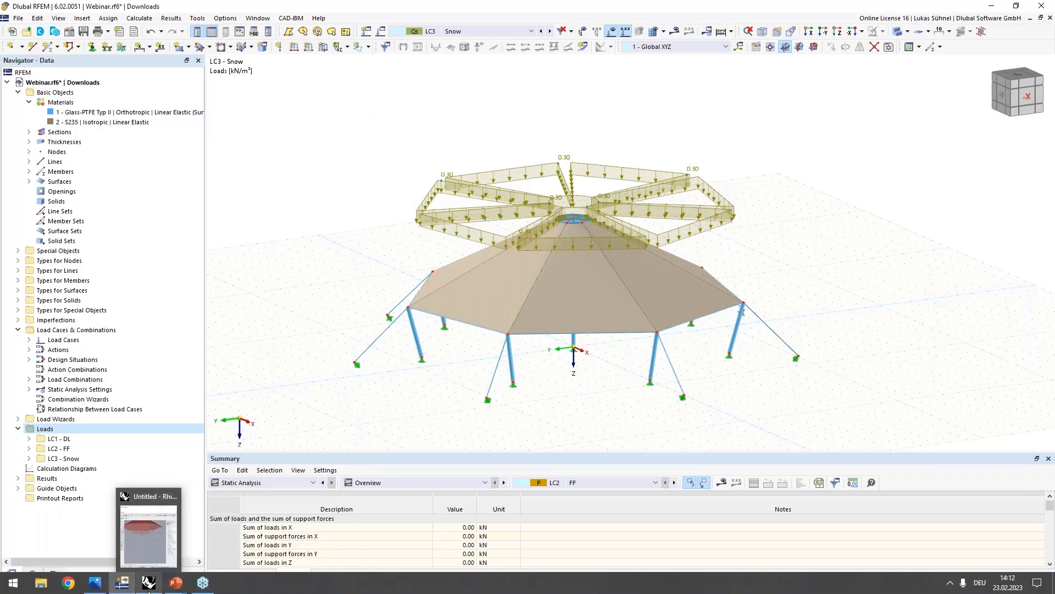
{"action": "left_click", "coordinate": [149, 589]}
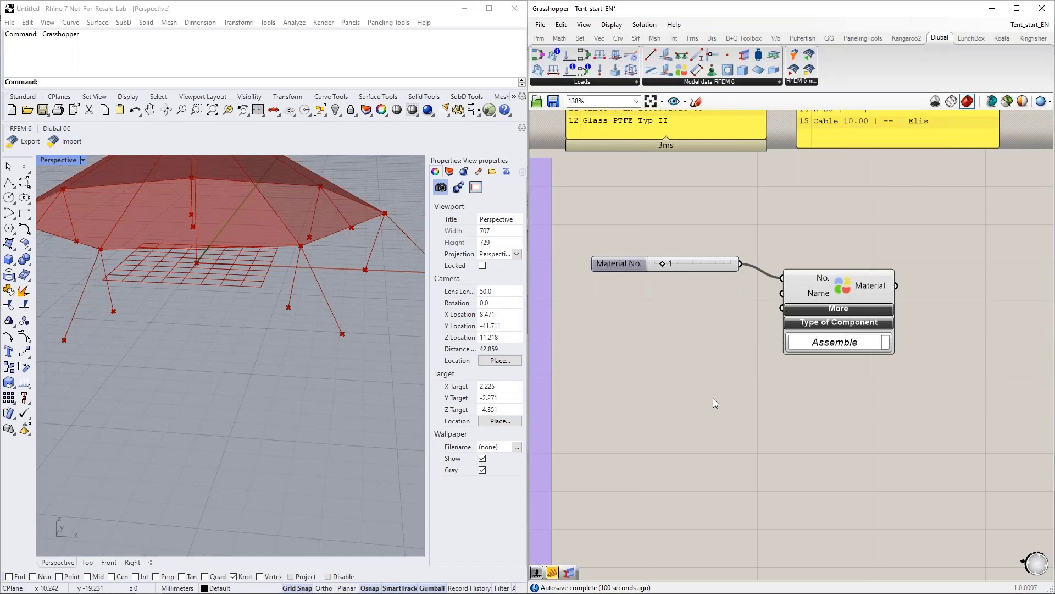
{"action": "right_click_drag", "start_coordinate": [670, 180], "coordinate": [673, 311]}
{"action": "right_click_drag", "start_coordinate": [645, 217], "coordinate": [654, 357]}
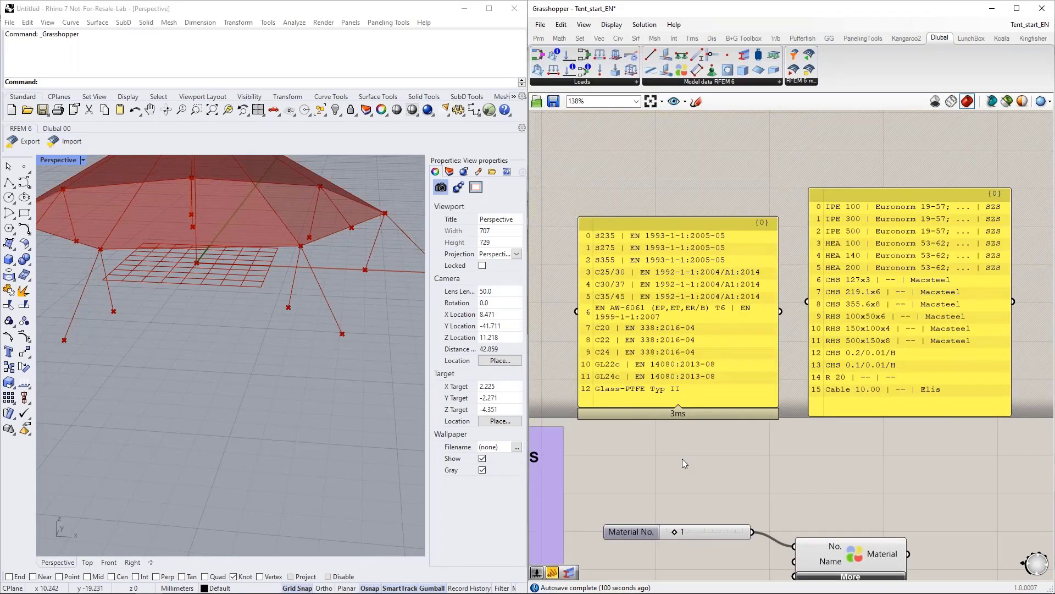
{"action": "right_click_drag", "start_coordinate": [681, 464], "coordinate": [679, 437]}
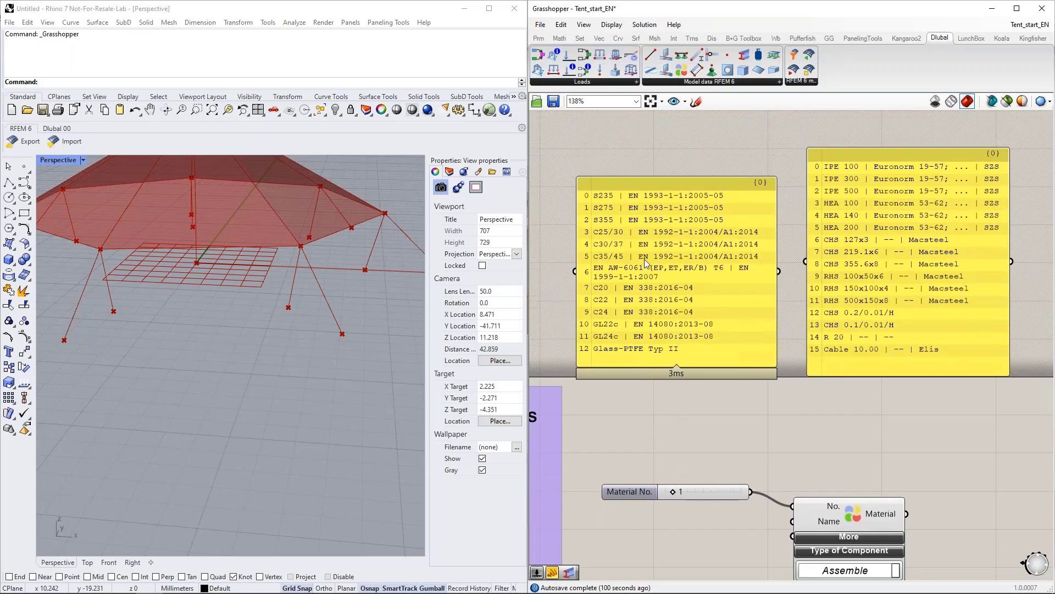
{"action": "left_click", "coordinate": [613, 204]}
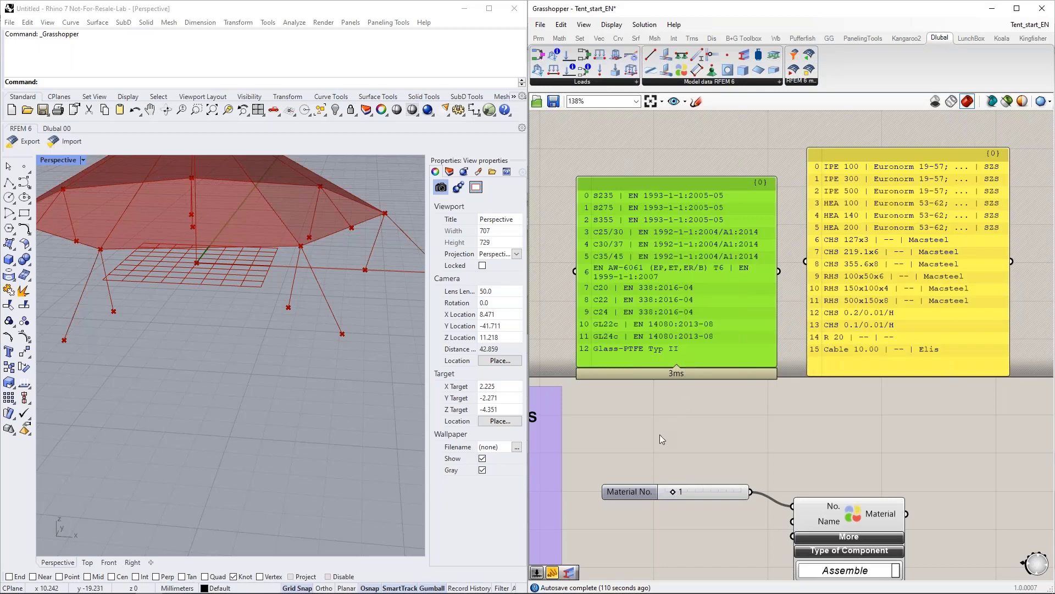
{"action": "scroll", "coordinate": [660, 434], "scroll_direction": "down", "scroll_amount": 1}
{"action": "right_click_drag", "start_coordinate": [661, 467], "coordinate": [662, 330]}
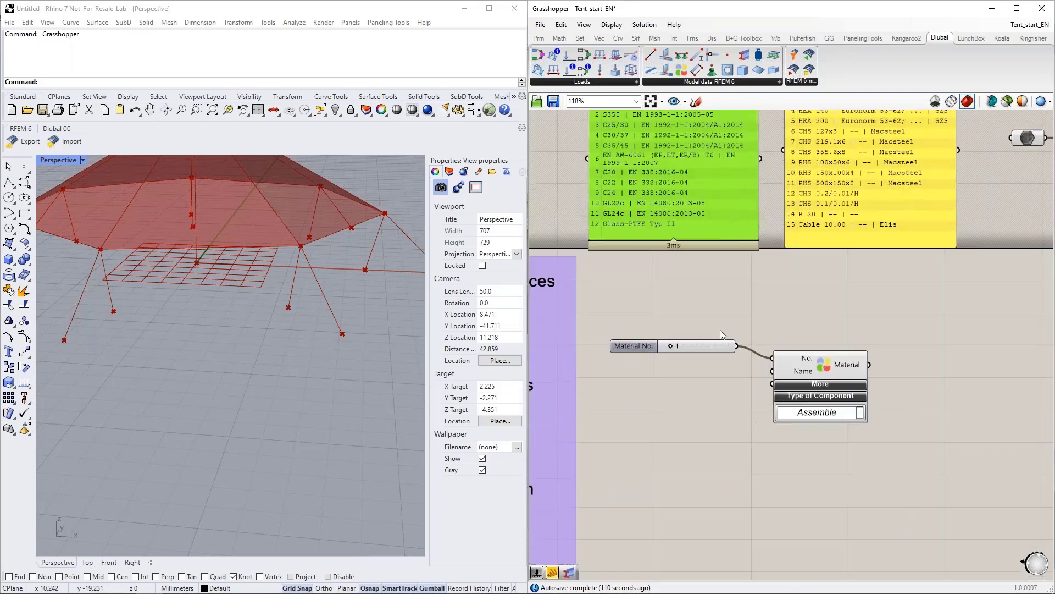
{"action": "left_click_drag", "start_coordinate": [665, 178], "coordinate": [668, 504]}
{"action": "right_click_drag", "start_coordinate": [824, 500], "coordinate": [823, 443]}
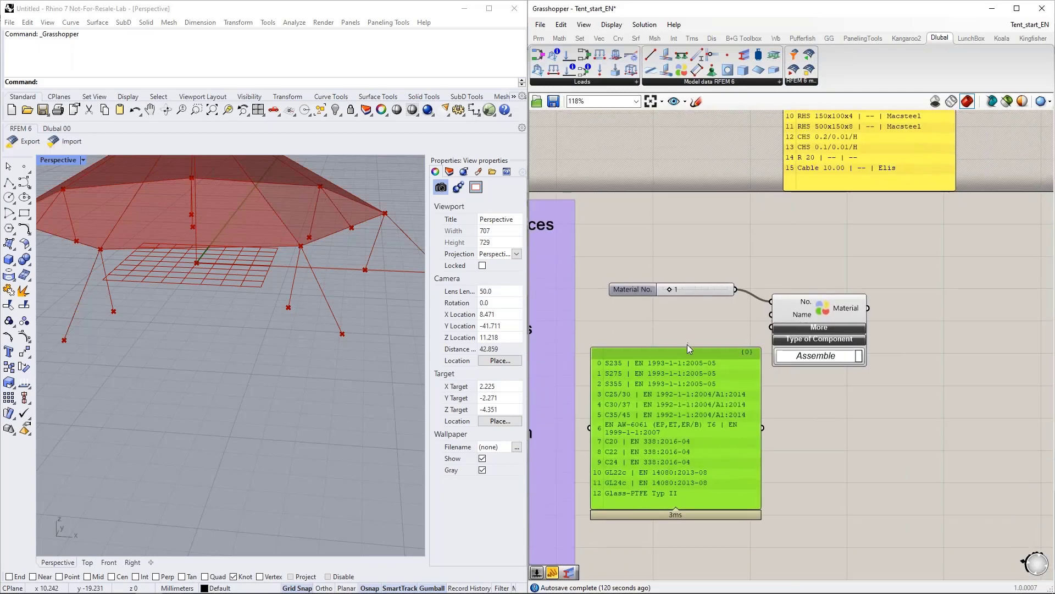
Shrink the material names panel to about six lines and move the Material component further away from it
{"action": "left_click_drag", "start_coordinate": [685, 347], "coordinate": [695, 372]}
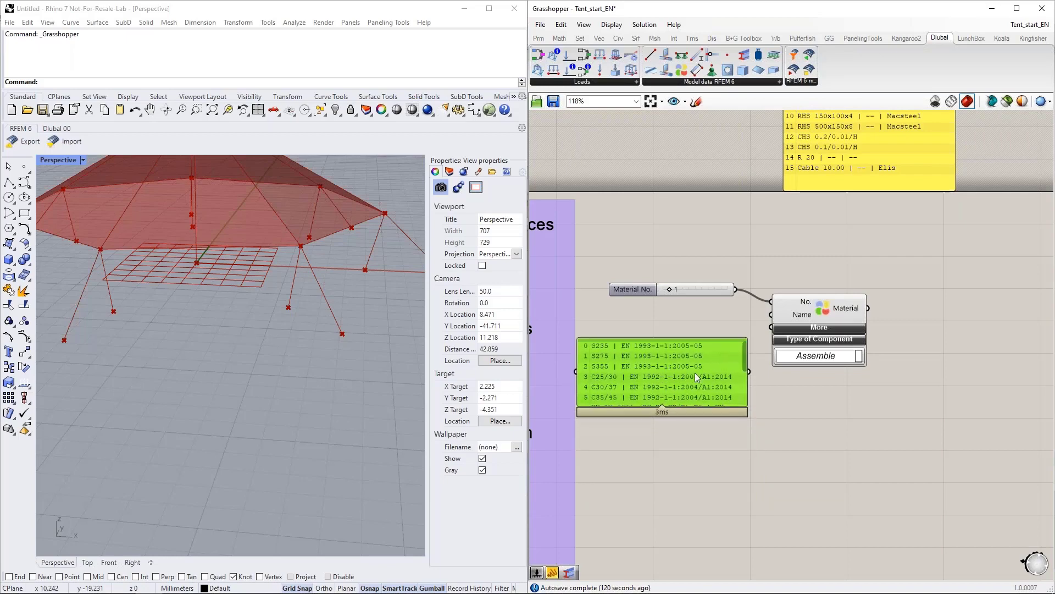
{"action": "right_click_drag", "start_coordinate": [780, 460], "coordinate": [759, 395]}
{"action": "left_click_drag", "start_coordinate": [797, 244], "coordinate": [853, 232]}
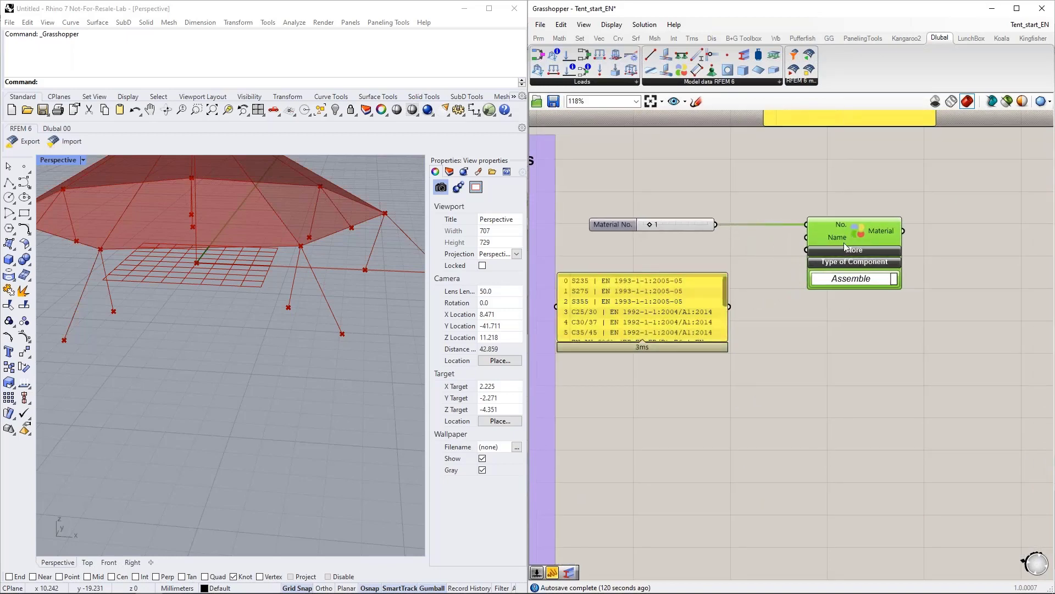
Place a List Item component beside the material names panel and connect the panel to its list input
{"action": "double_click", "coordinate": [688, 404]}
{"action": "type", "text": "list item"}
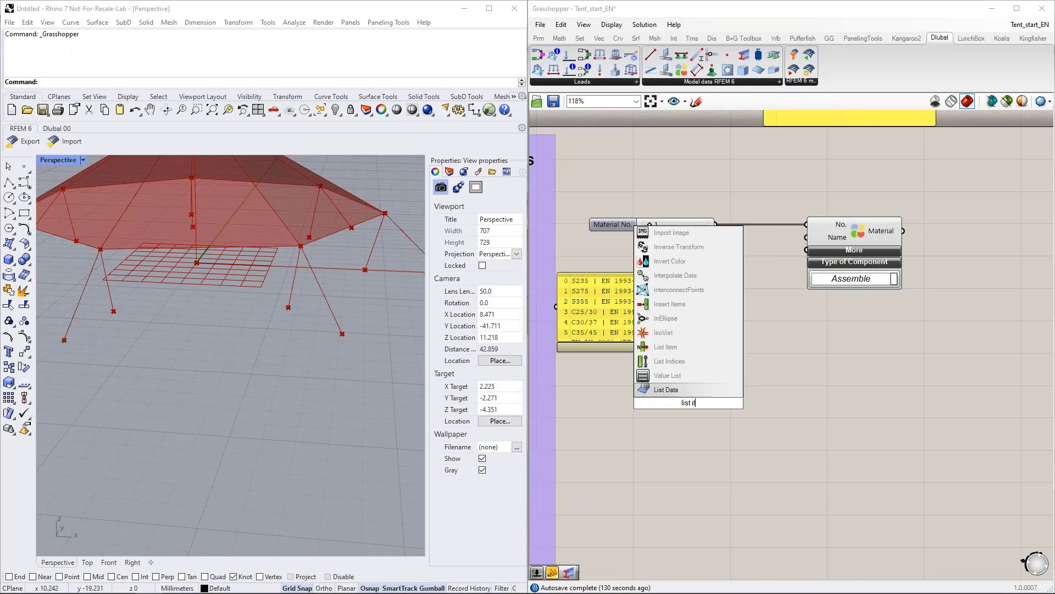
{"action": "left_click", "coordinate": [683, 390]}
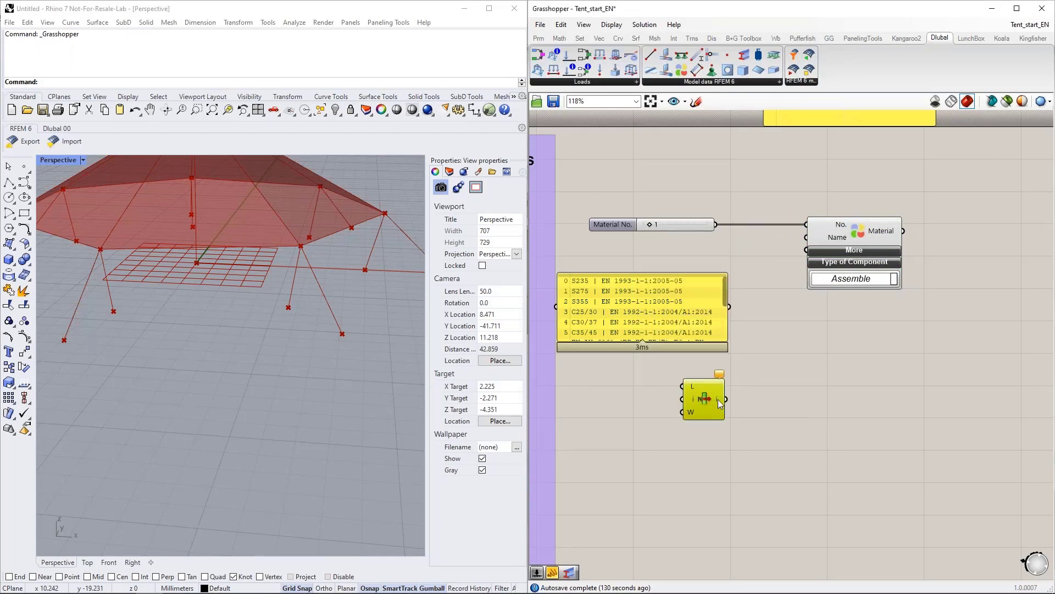
{"action": "left_click_drag", "start_coordinate": [717, 399], "coordinate": [787, 374]}
{"action": "left_click_drag", "start_coordinate": [755, 336], "coordinate": [772, 358]}
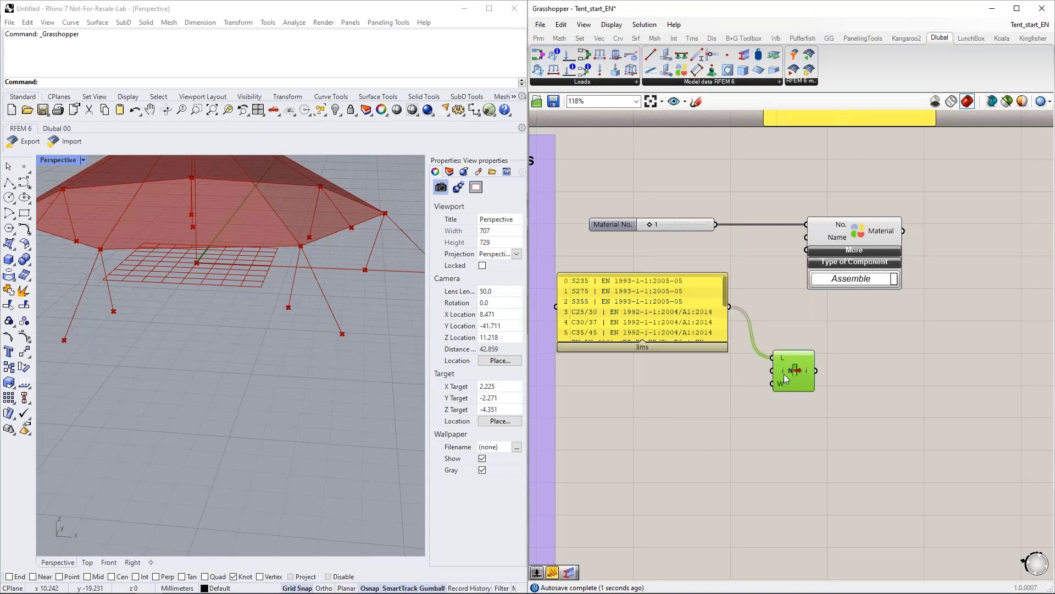
Add an integer slider from 0 to 15, set it to 12 for Glass-PTFE Typ II, and connect it to List Item's index input
{"action": "left_click", "coordinate": [669, 394]}
{"action": "double_click", "coordinate": [670, 398]}
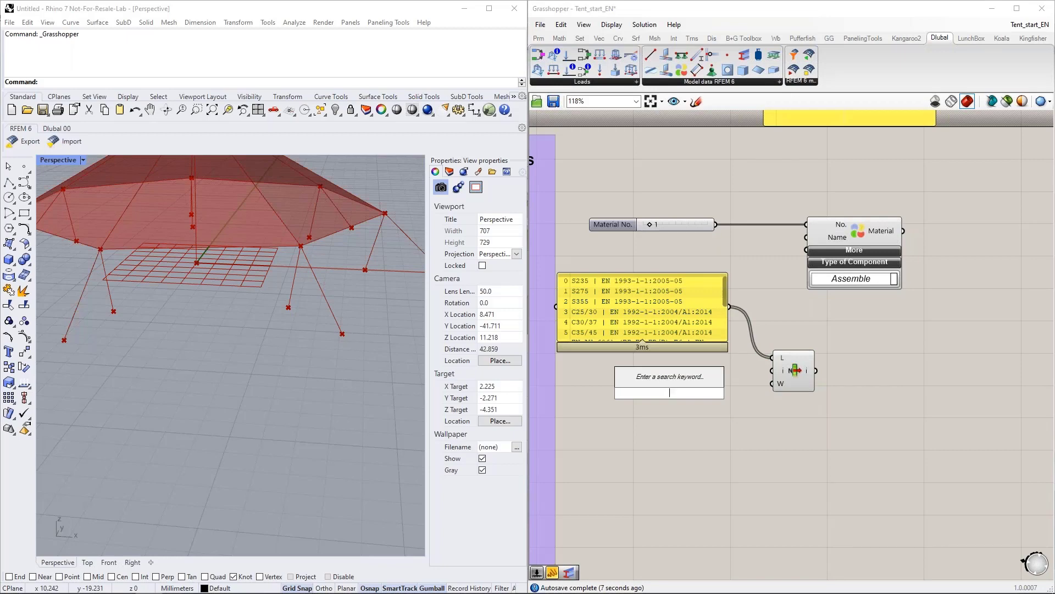
{"action": "type", "text": "slider"}
{"action": "key", "text": "Return"}
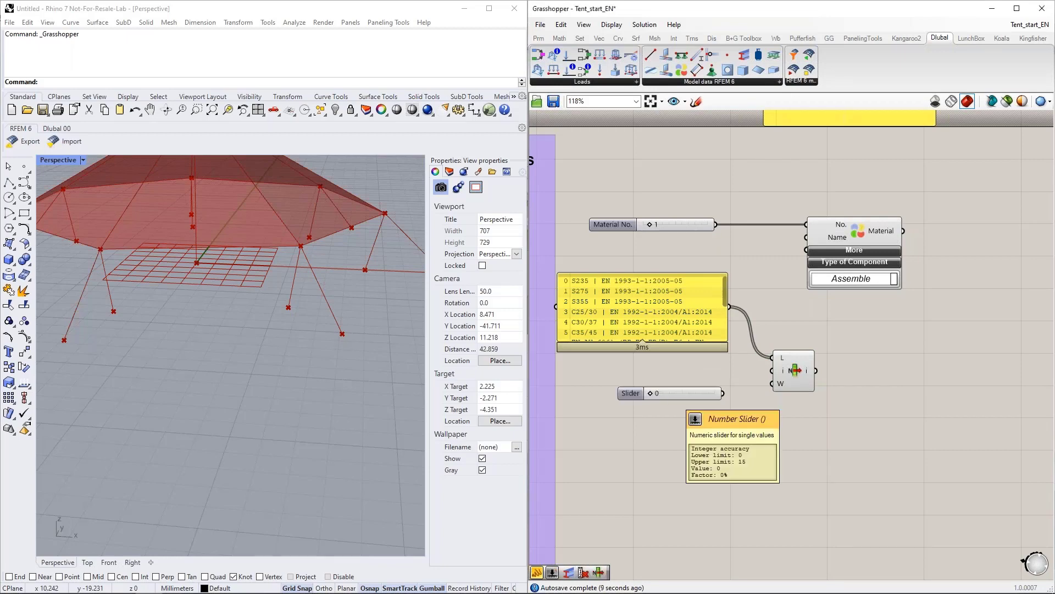
{"action": "left_click_drag", "start_coordinate": [727, 289], "coordinate": [725, 329]}
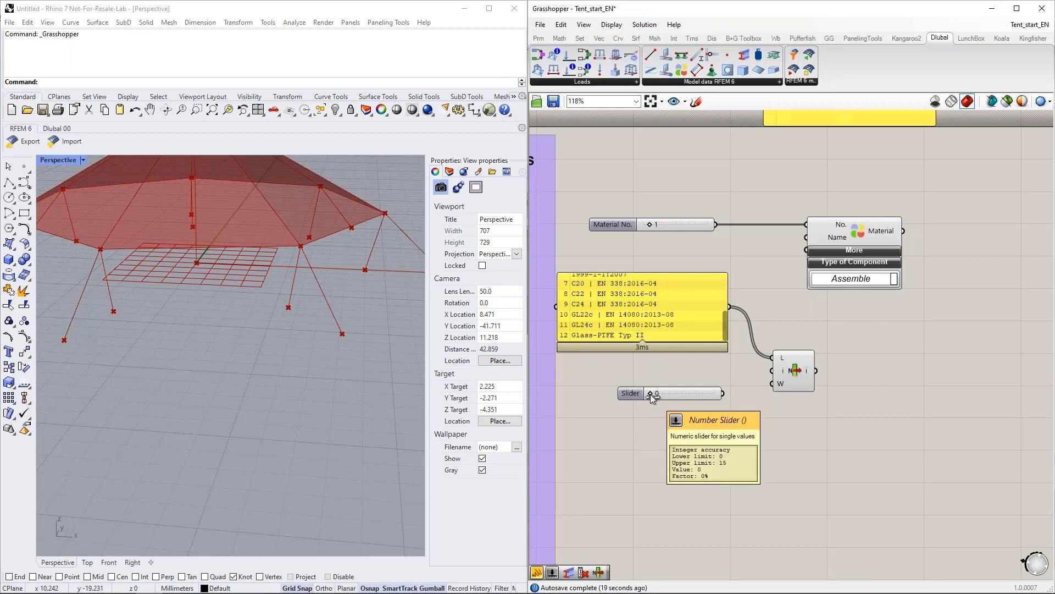
{"action": "mouse_move", "coordinate": [651, 394]}
{"action": "left_mouse_down"}
{"action": "mouse_move", "coordinate": [703, 402]}
{"action": "mouse_move", "coordinate": [674, 391]}
{"action": "mouse_move", "coordinate": [770, 379]}
{"action": "left_mouse_up"}
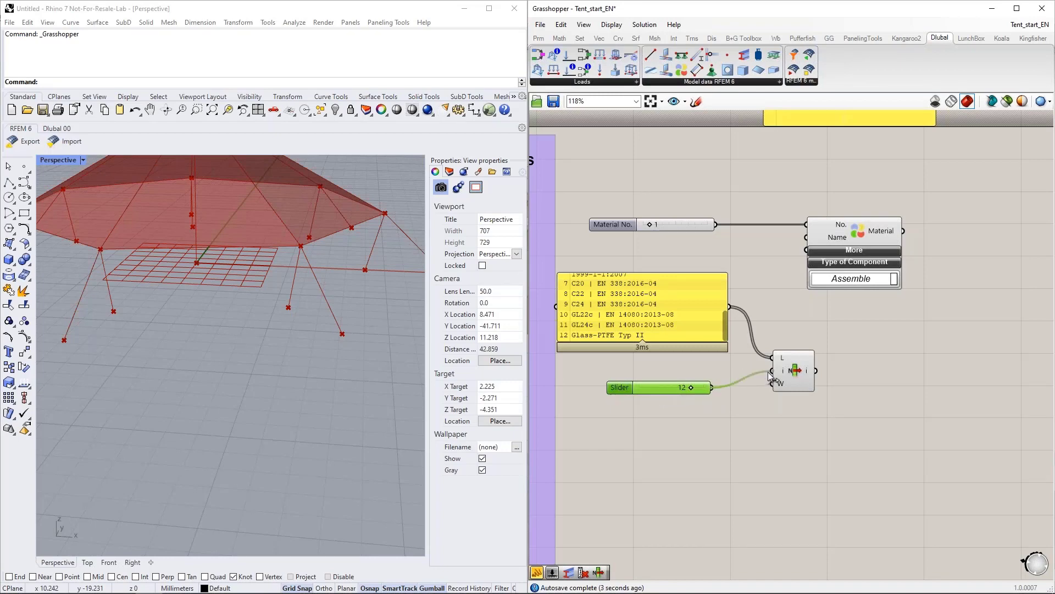
Connect List Item's output to the Material component's Name input and tuck List Item between the panel and that component
{"action": "mouse_move", "coordinate": [808, 375]}
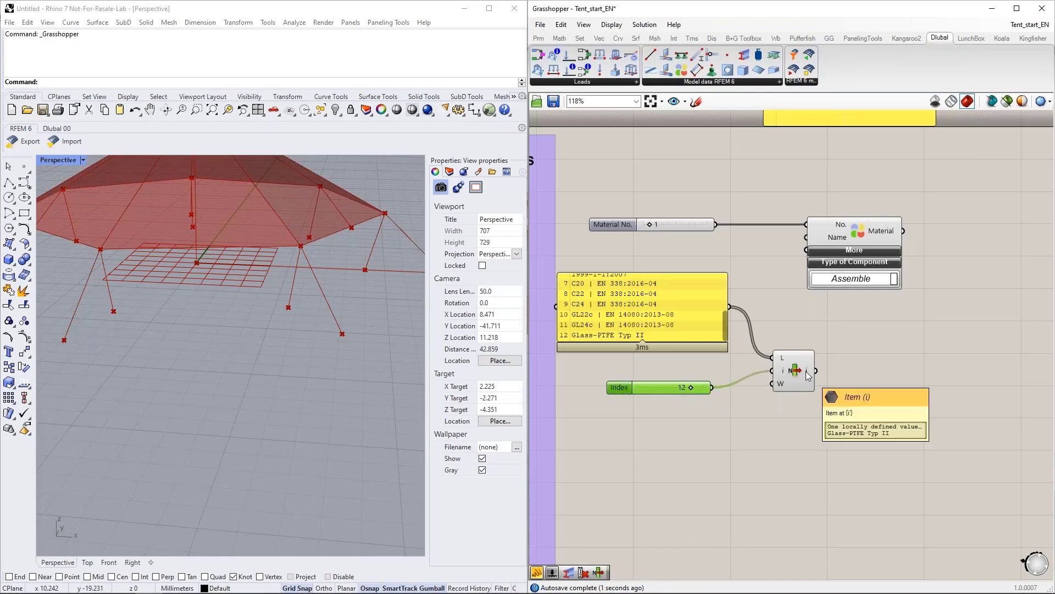
{"action": "left_click_drag", "start_coordinate": [816, 370], "coordinate": [806, 237]}
{"action": "left_click_drag", "start_coordinate": [790, 372], "coordinate": [780, 321]}
Duplicate the complete material definition with its sliders, panel and List Item, and place the copy directly below the original
{"action": "scroll", "coordinate": [655, 287], "scroll_direction": "down", "scroll_amount": 2}
{"action": "right_click_drag", "start_coordinate": [769, 346], "coordinate": [765, 345]}
{"action": "scroll", "coordinate": [765, 344], "scroll_direction": "down", "scroll_amount": 1}
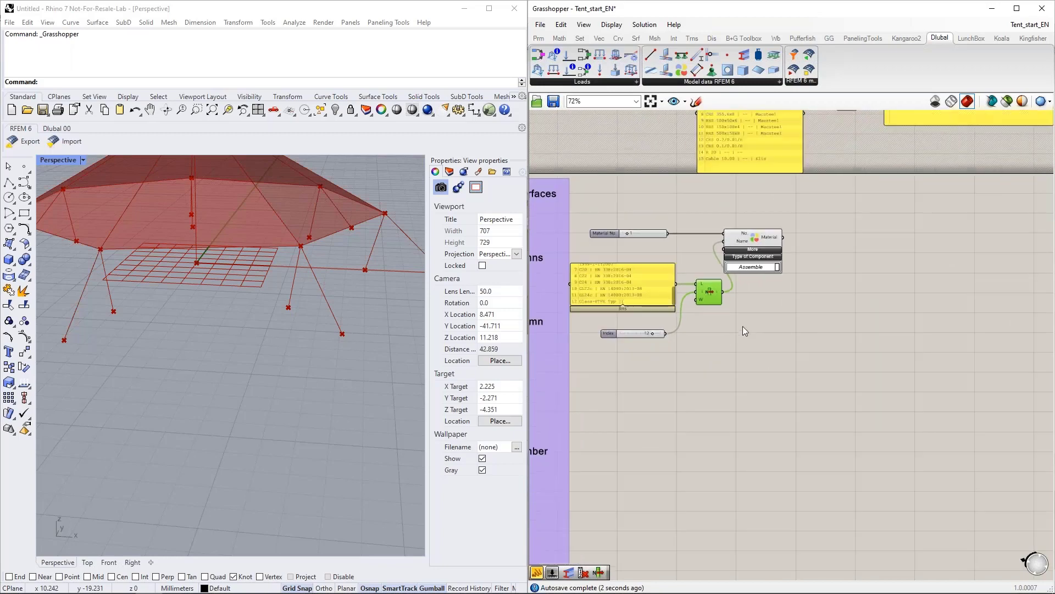
{"action": "left_click", "coordinate": [766, 363]}
{"action": "left_click_drag", "start_coordinate": [765, 345], "coordinate": [568, 200]}
{"action": "key", "text": "ctrl+c"}
{"action": "key", "text": "ctrl+v"}
{"action": "left_click_drag", "start_coordinate": [762, 246], "coordinate": [767, 364]}
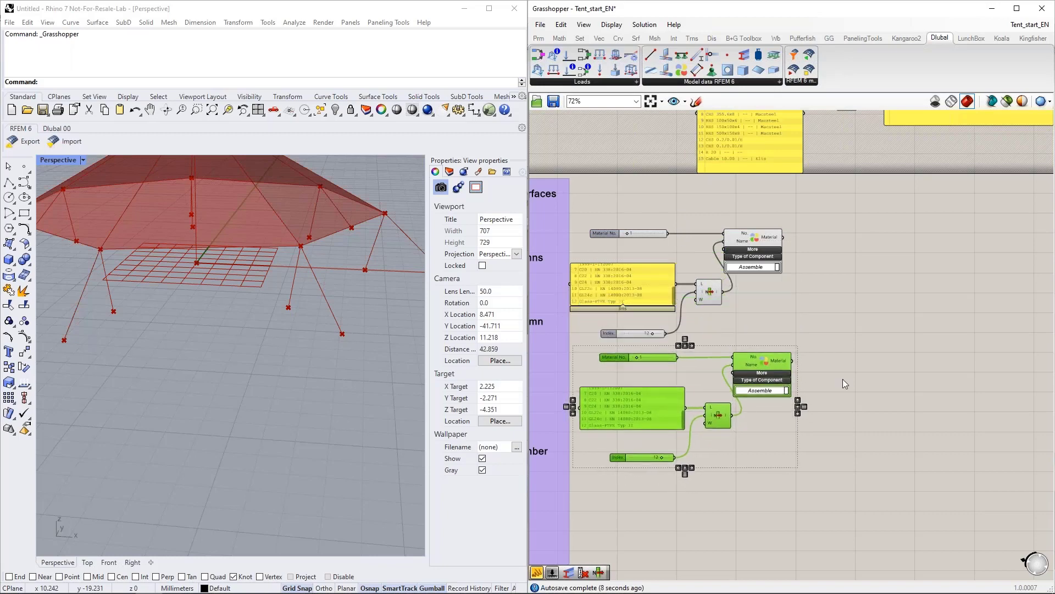
{"action": "left_click", "coordinate": [842, 379]}
In the copied definition, set the Material No. slider to 2 and the Index slider to 0 for S235
{"action": "right_click_drag", "start_coordinate": [826, 425], "coordinate": [841, 386]}
{"action": "scroll", "coordinate": [651, 371], "scroll_direction": "up", "scroll_amount": 2}
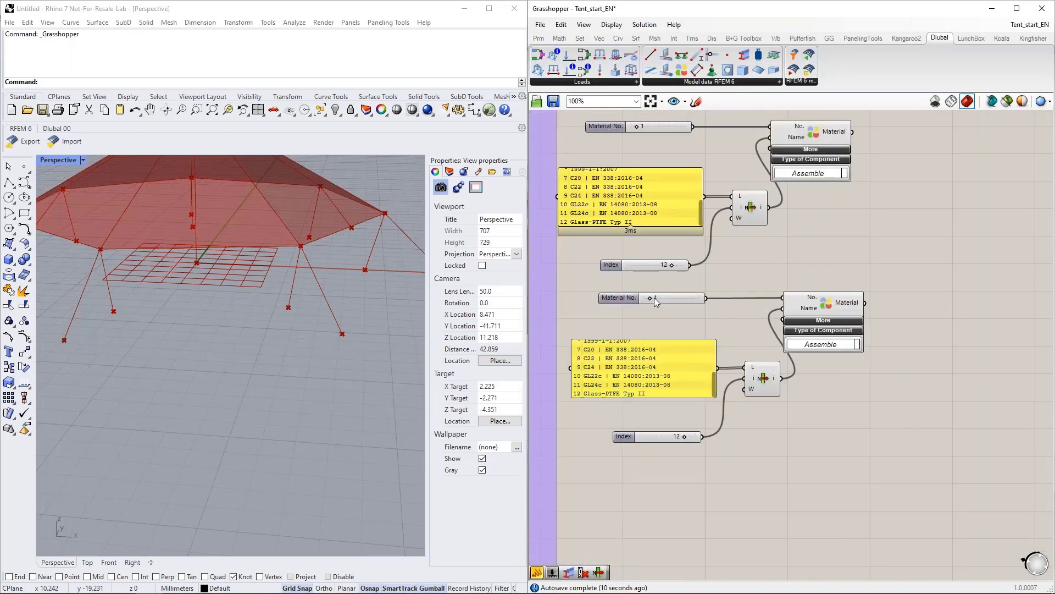
{"action": "left_click_drag", "start_coordinate": [652, 298], "coordinate": [656, 299]}
{"action": "left_click_drag", "start_coordinate": [715, 389], "coordinate": [715, 362]}
{"action": "left_click_drag", "start_coordinate": [685, 437], "coordinate": [640, 437]}
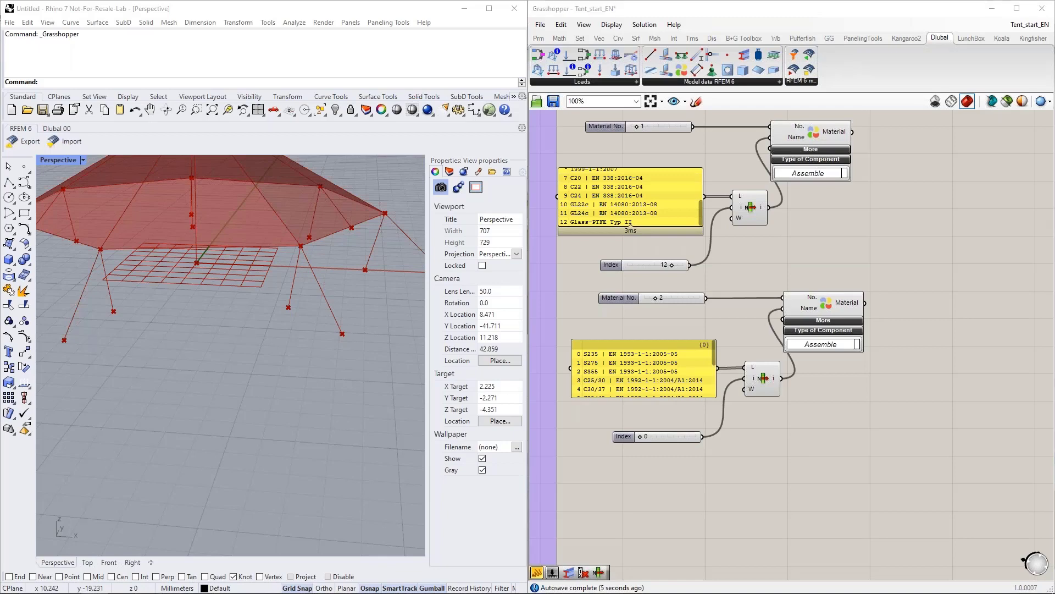
{"action": "right_click_drag", "start_coordinate": [827, 407], "coordinate": [763, 405]}
{"action": "scroll", "coordinate": [740, 409], "scroll_direction": "down", "scroll_amount": 2}
{"action": "scroll", "coordinate": [727, 401], "scroll_direction": "down", "scroll_amount": 1}
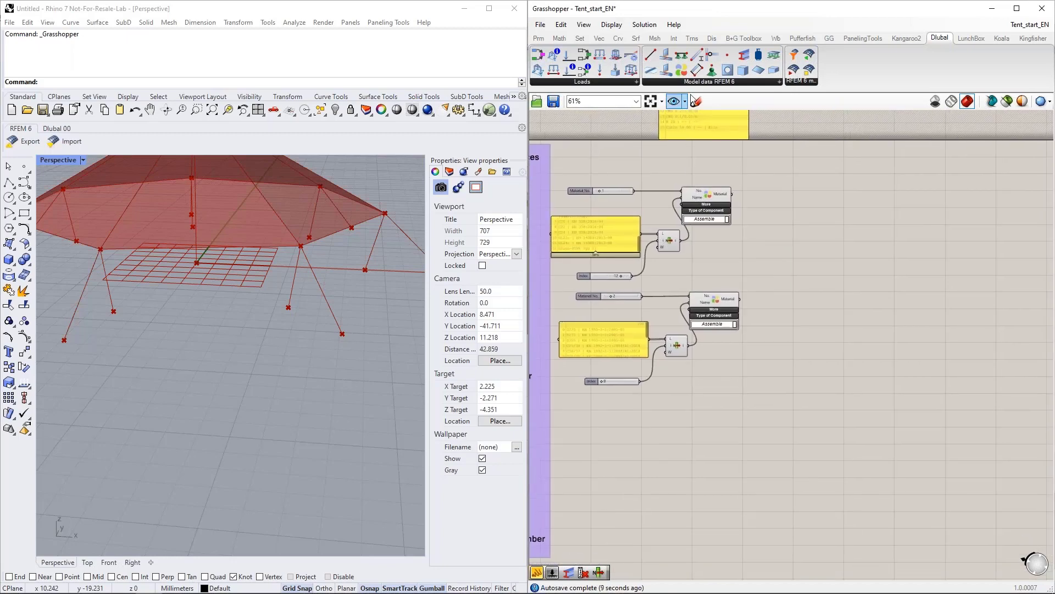
Add a Section component to the canvas below and to the right of the S235 material definition
{"action": "left_click_drag", "start_coordinate": [745, 60], "coordinate": [787, 404]}
{"action": "scroll", "coordinate": [768, 433], "scroll_direction": "up", "scroll_amount": 2}
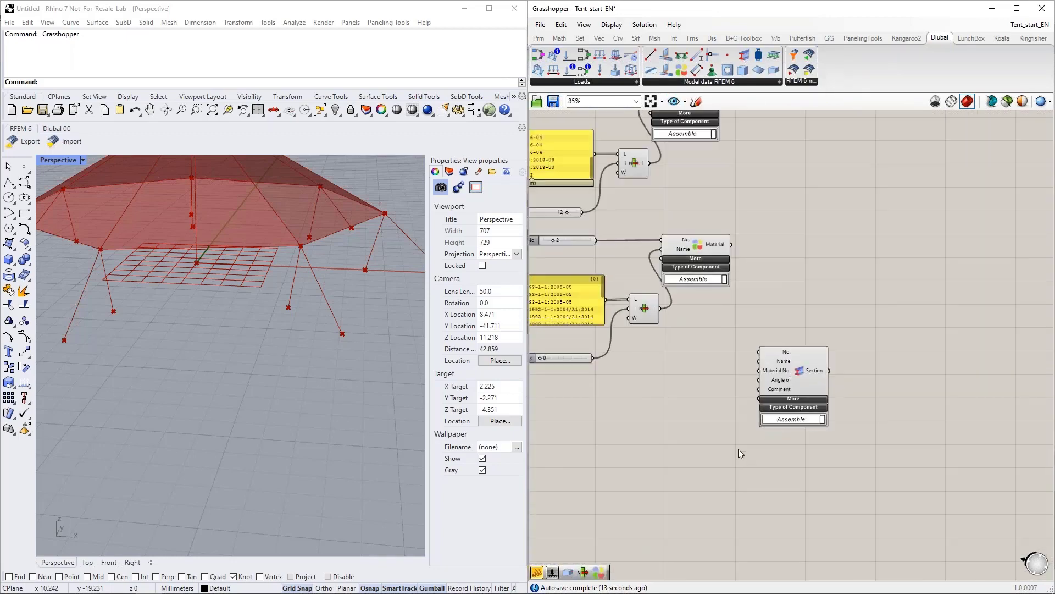
{"action": "right_click_drag", "start_coordinate": [739, 449], "coordinate": [762, 422]}
{"action": "left_click_drag", "start_coordinate": [812, 360], "coordinate": [816, 402]}
{"action": "right_click_drag", "start_coordinate": [679, 421], "coordinate": [706, 407]}
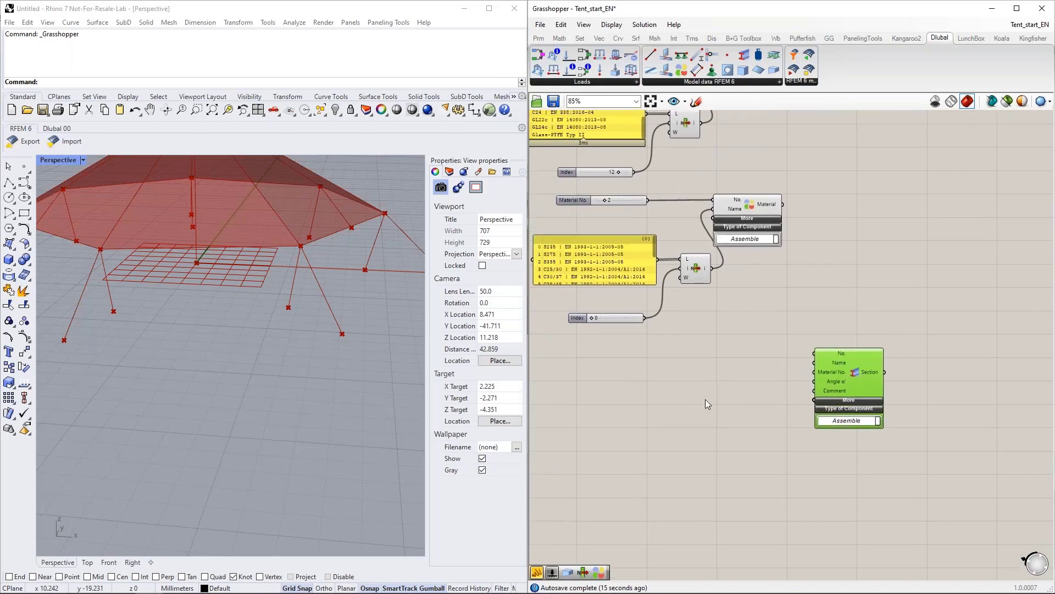
Duplicate the Material No. slider, rename the copy Section No., set it to 1, and connect it to the Section component's No. input
{"action": "left_click", "coordinate": [625, 202]}
{"action": "key", "text": "ctrl+c"}
{"action": "key", "text": "ctrl+v"}
{"action": "left_click_drag", "start_coordinate": [632, 206], "coordinate": [696, 356]}
{"action": "left_click_drag", "start_coordinate": [794, 351], "coordinate": [814, 353]}
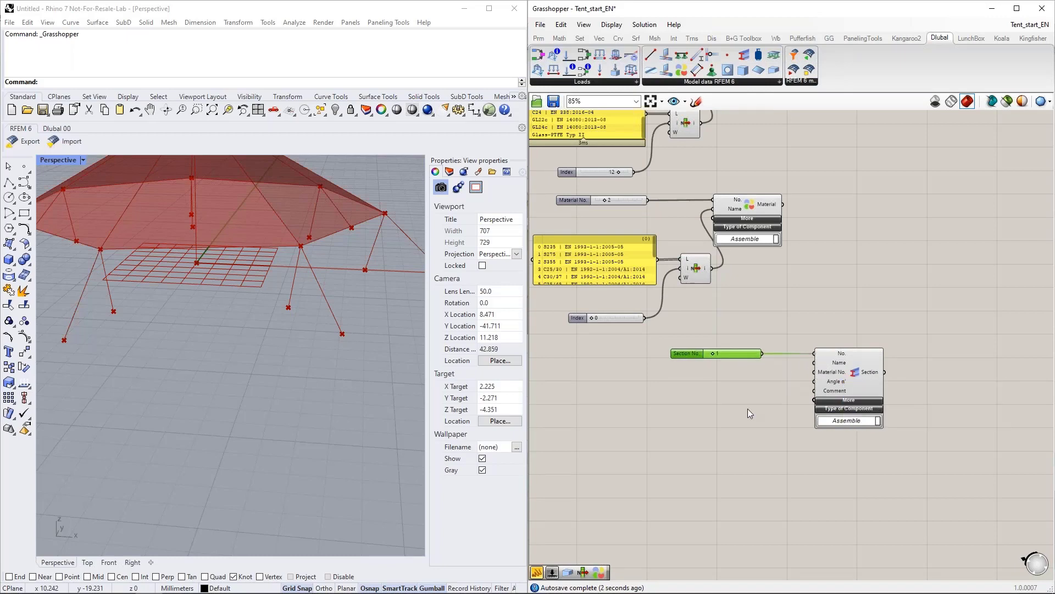
Move the cross-section names panel beside the Section component below its number slider, and shrink it to show entries 9 to 15
{"action": "right_click_drag", "start_coordinate": [785, 257], "coordinate": [785, 399]}
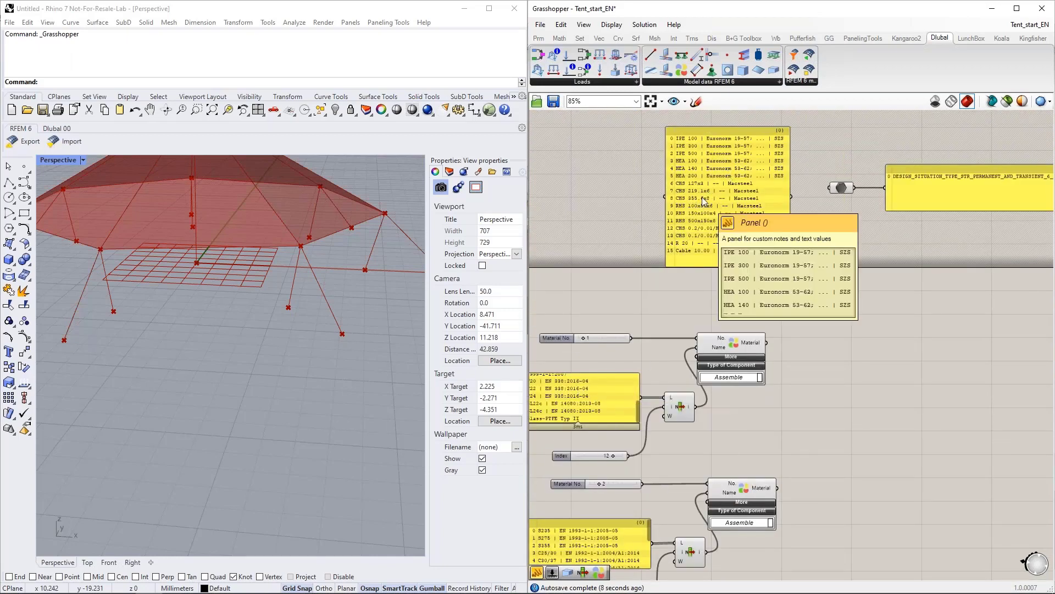
{"action": "scroll", "coordinate": [716, 148], "scroll_direction": "up", "scroll_amount": 4}
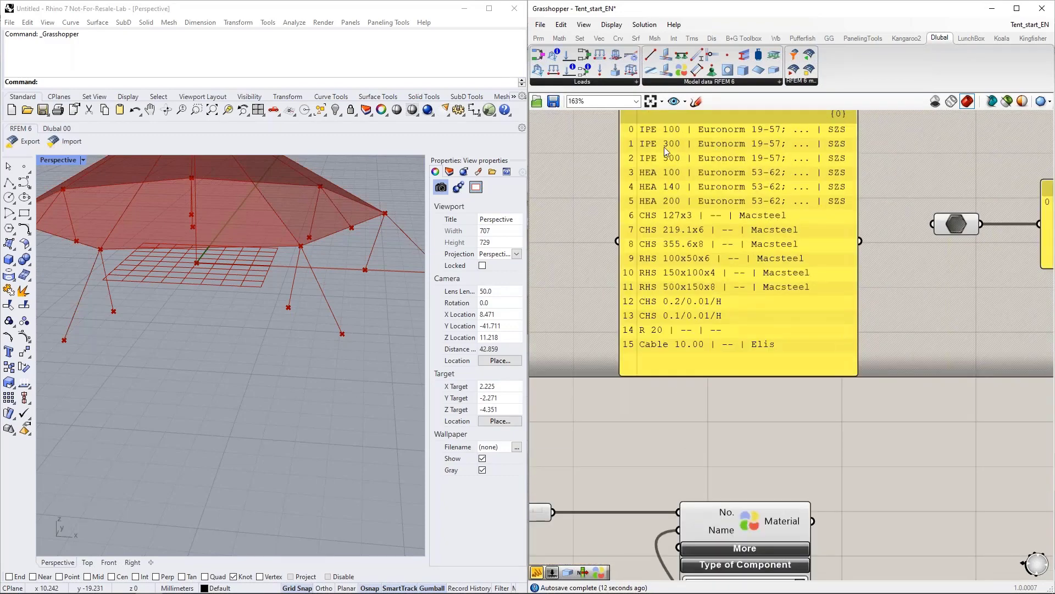
{"action": "scroll", "coordinate": [665, 148], "scroll_direction": "down", "scroll_amount": 5}
{"action": "left_click_drag", "start_coordinate": [724, 166], "coordinate": [661, 544]}
{"action": "right_click_drag", "start_coordinate": [757, 466], "coordinate": [779, 302]}
{"action": "scroll", "coordinate": [726, 422], "scroll_direction": "up", "scroll_amount": 3}
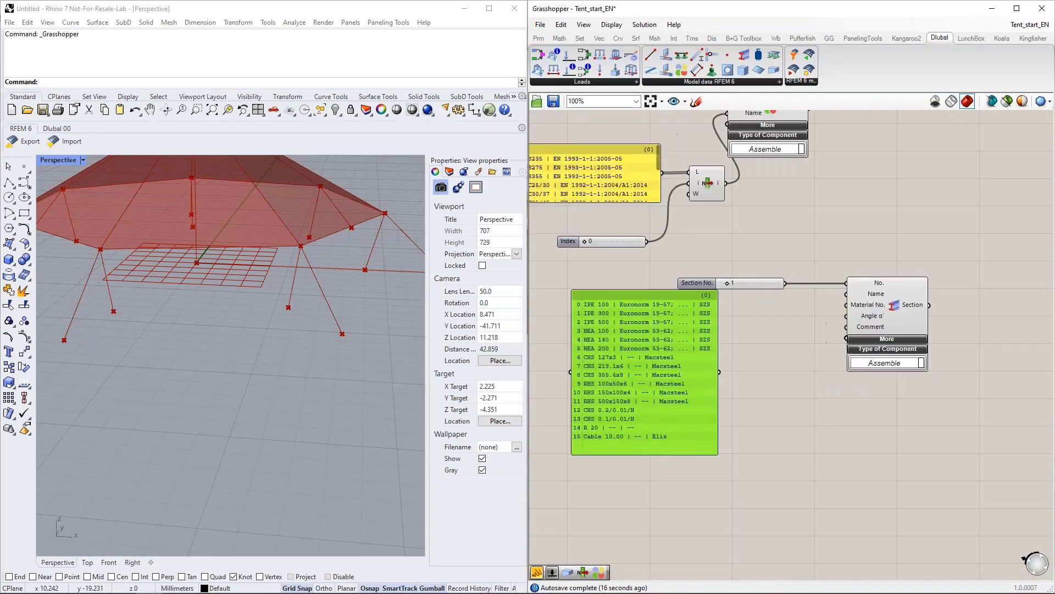
{"action": "scroll", "coordinate": [663, 322], "scroll_direction": "down", "scroll_amount": 3}
{"action": "left_click_drag", "start_coordinate": [663, 327], "coordinate": [654, 355]}
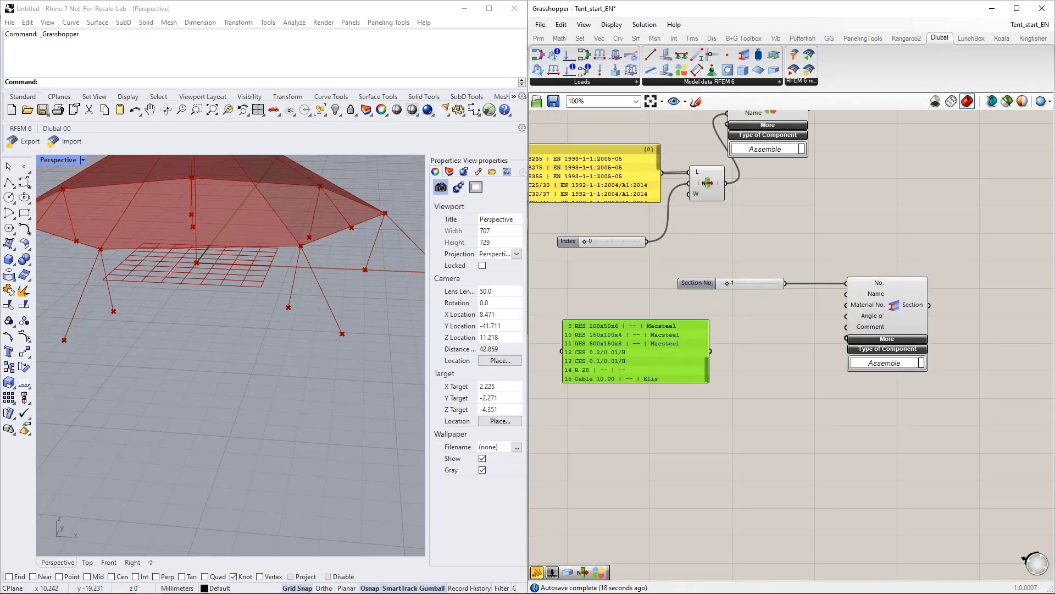
Duplicate the Index slider with its List Item, place them beside the cross-section panel, and connect the panel to the list input
{"action": "left_click", "coordinate": [640, 243]}
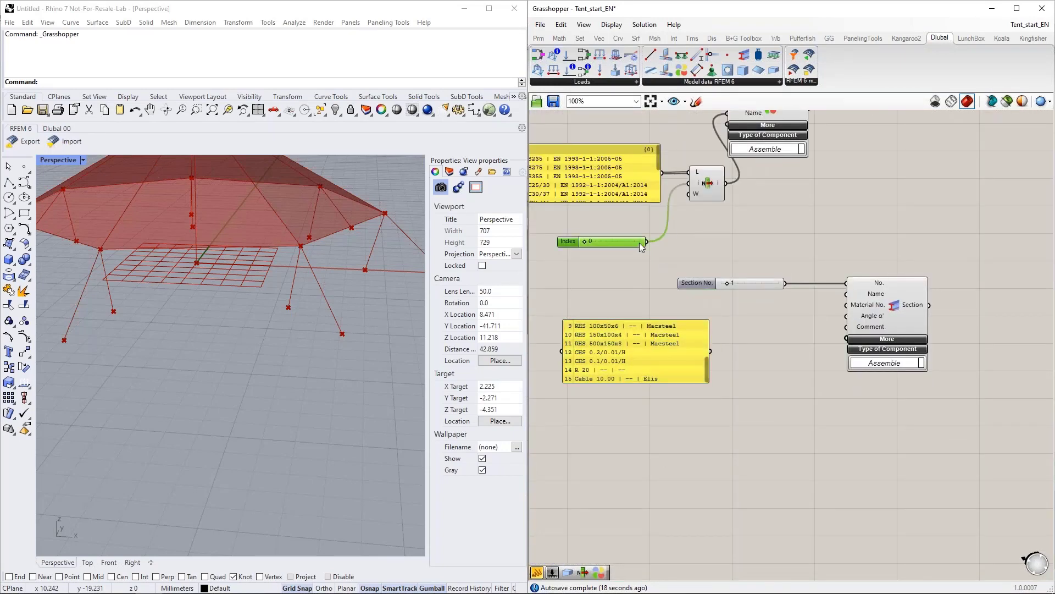
{"action": "left_click", "coordinate": [711, 190], "text": "shift"}
{"action": "left_click_drag", "start_coordinate": [710, 199], "coordinate": [761, 381], "text": "alt"}
{"action": "left_click_drag", "start_coordinate": [711, 350], "coordinate": [740, 362]}
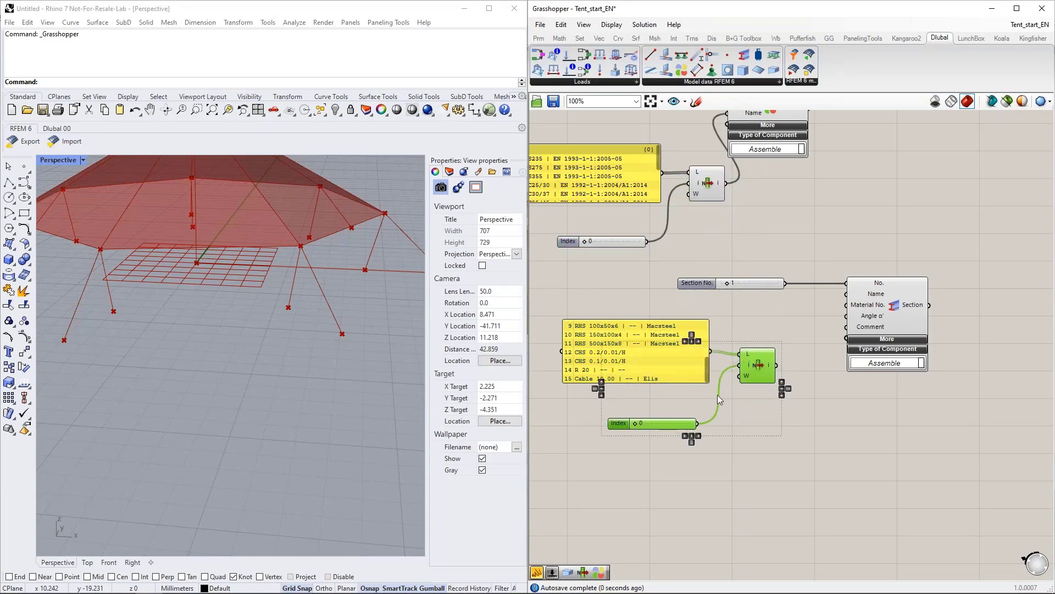
{"action": "mouse_move", "coordinate": [619, 424]}
{"action": "left_mouse_down"}
{"action": "mouse_move", "coordinate": [616, 411]}
{"action": "mouse_move", "coordinate": [621, 420]}
{"action": "left_mouse_up"}
{"action": "left_click", "coordinate": [716, 463]}
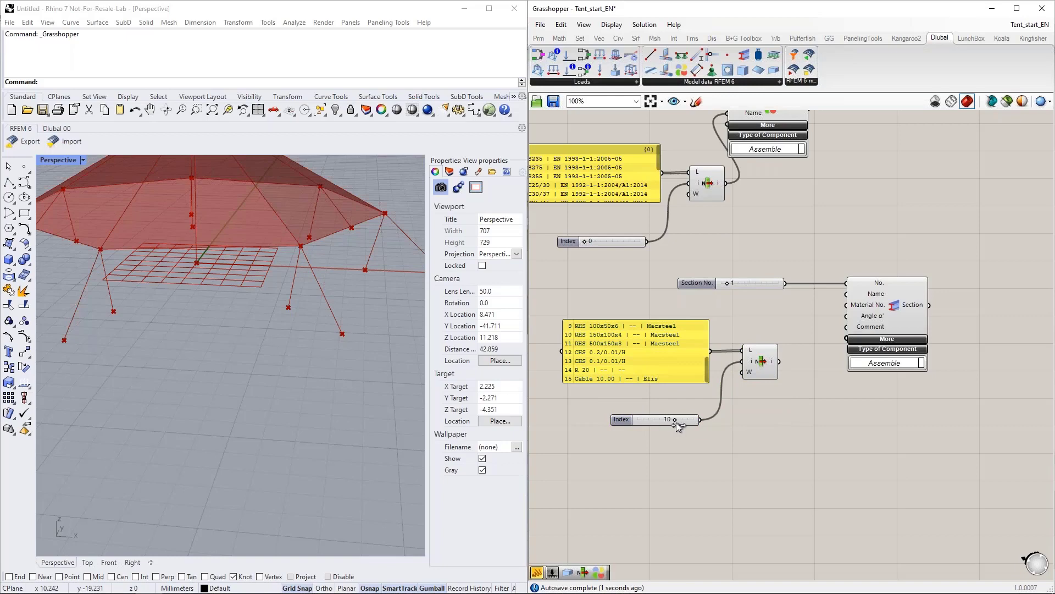
Set the new Index slider to 12 for CHS 0.2/0.01/H and connect List Item's output to the Section component's Name input
{"action": "left_click_drag", "start_coordinate": [682, 425], "coordinate": [685, 425]}
{"action": "right_click_drag", "start_coordinate": [795, 421], "coordinate": [782, 421]}
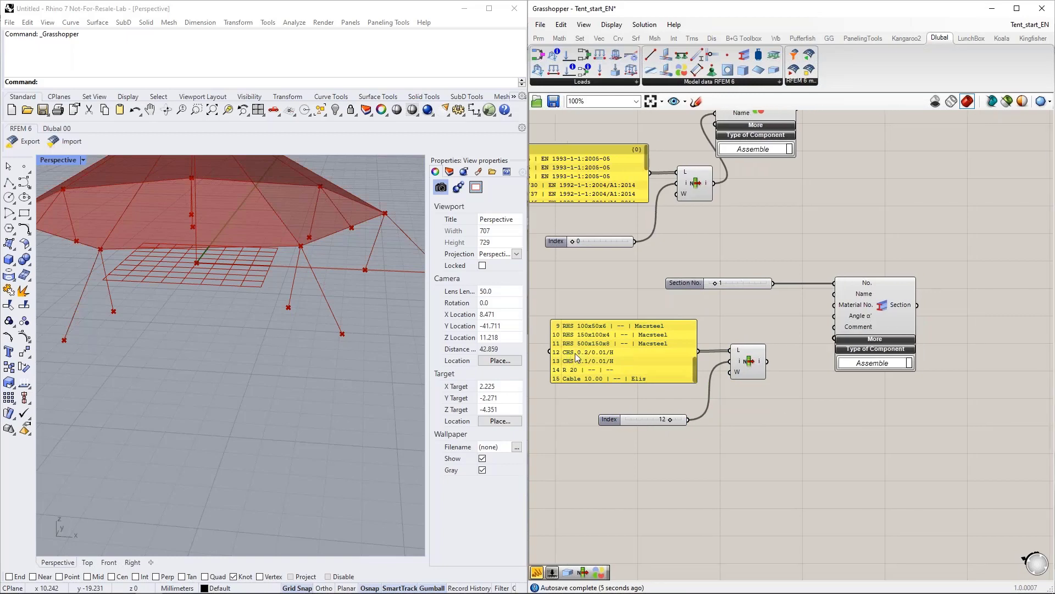
{"action": "left_click_drag", "start_coordinate": [768, 361], "coordinate": [834, 294]}
{"action": "right_click_drag", "start_coordinate": [824, 417], "coordinate": [793, 412]}
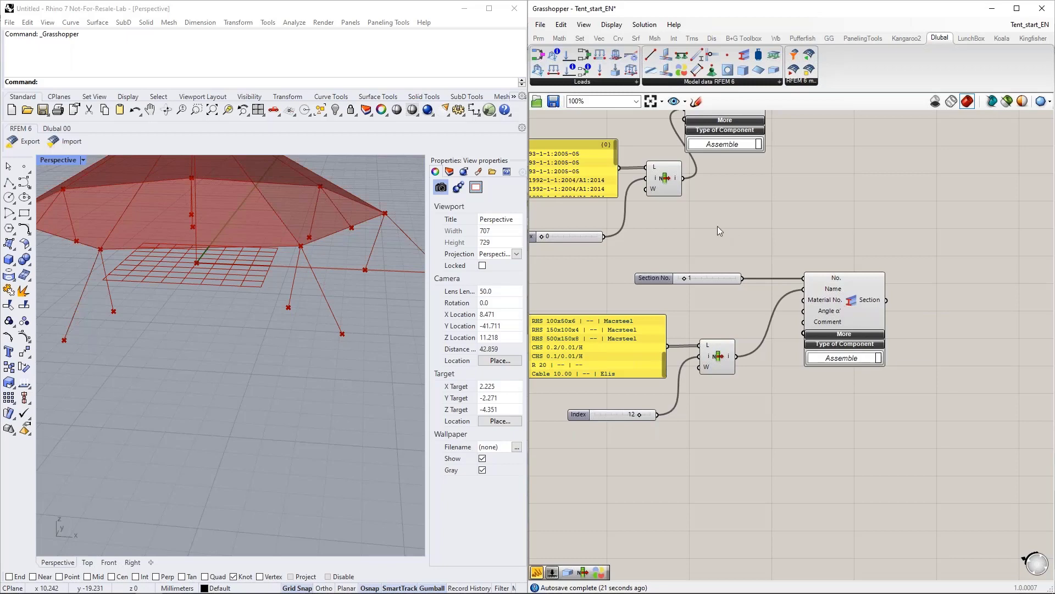
Connect the S235 Material component's output to the Section component's Material No. input
{"action": "right_click_drag", "start_coordinate": [717, 226], "coordinate": [797, 287]}
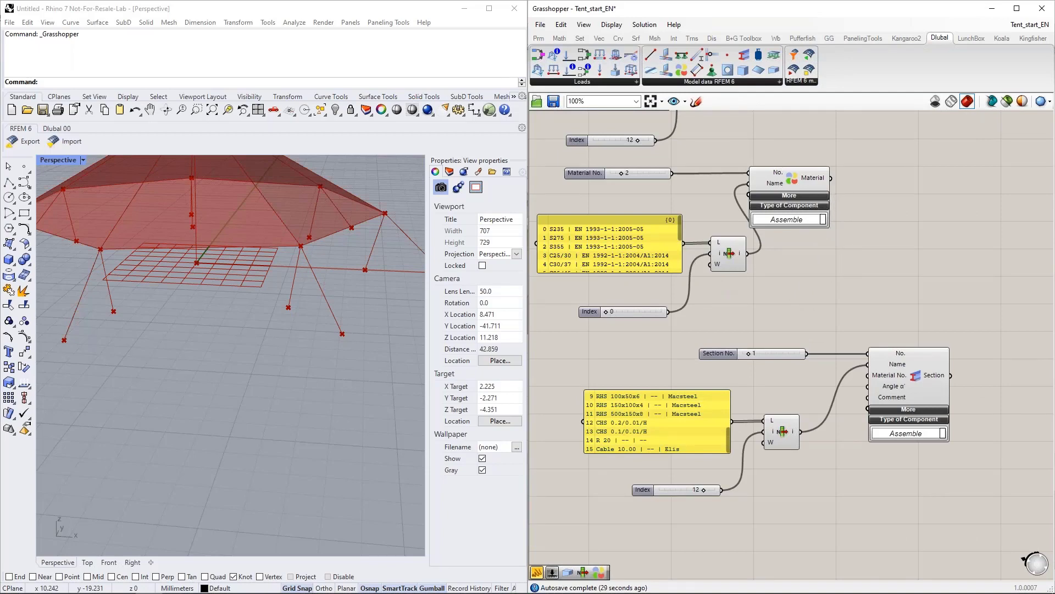
{"action": "left_click_drag", "start_coordinate": [830, 178], "coordinate": [867, 376]}
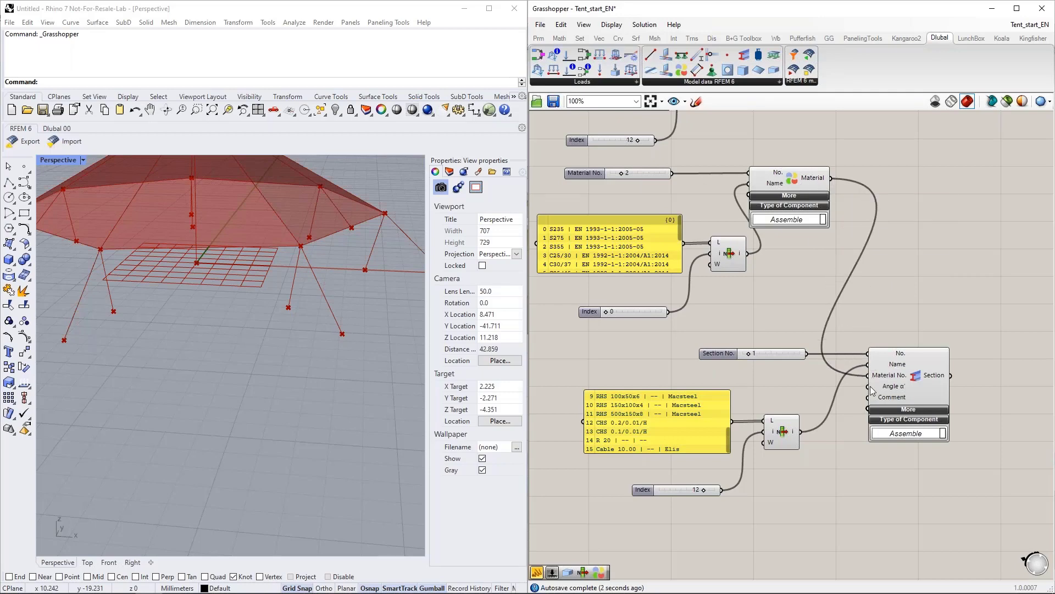
{"action": "mouse_move", "coordinate": [883, 378]}
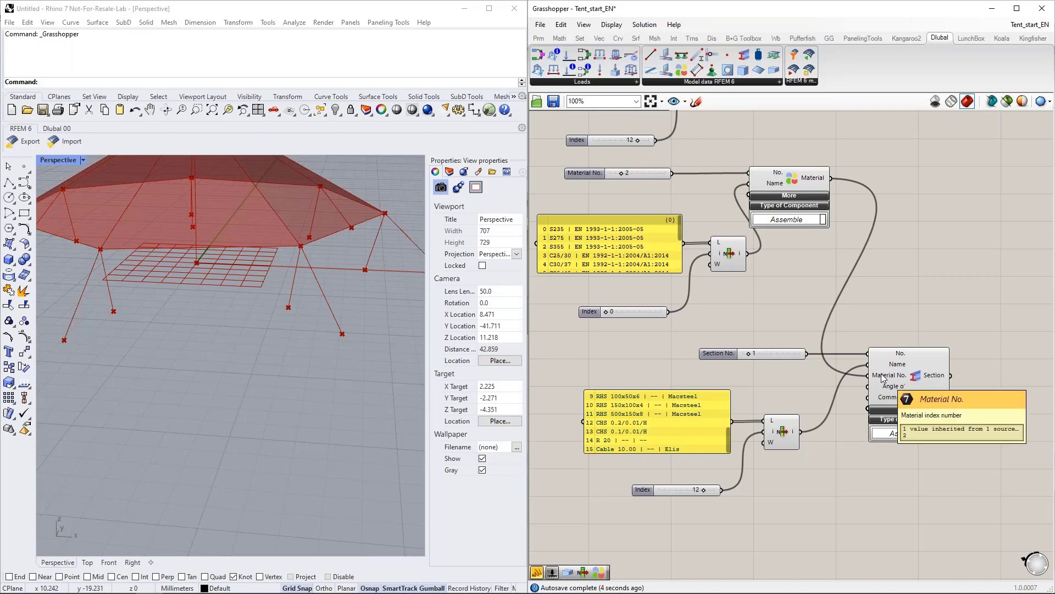
{"action": "left_click", "coordinate": [644, 173]}
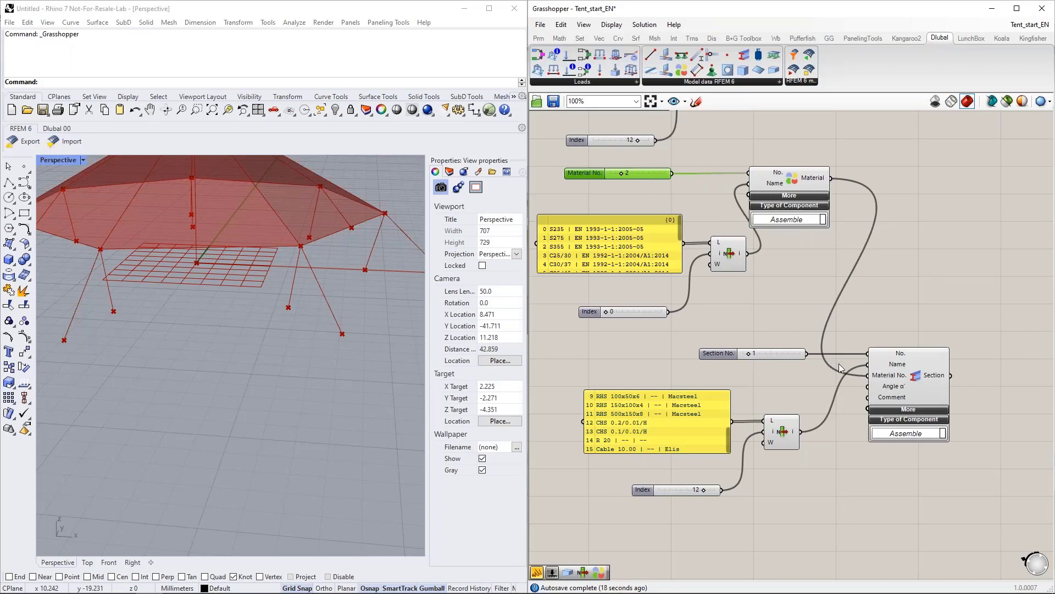
{"action": "mouse_move", "coordinate": [892, 382]}
{"action": "right_click_drag", "start_coordinate": [852, 481], "coordinate": [838, 456]}
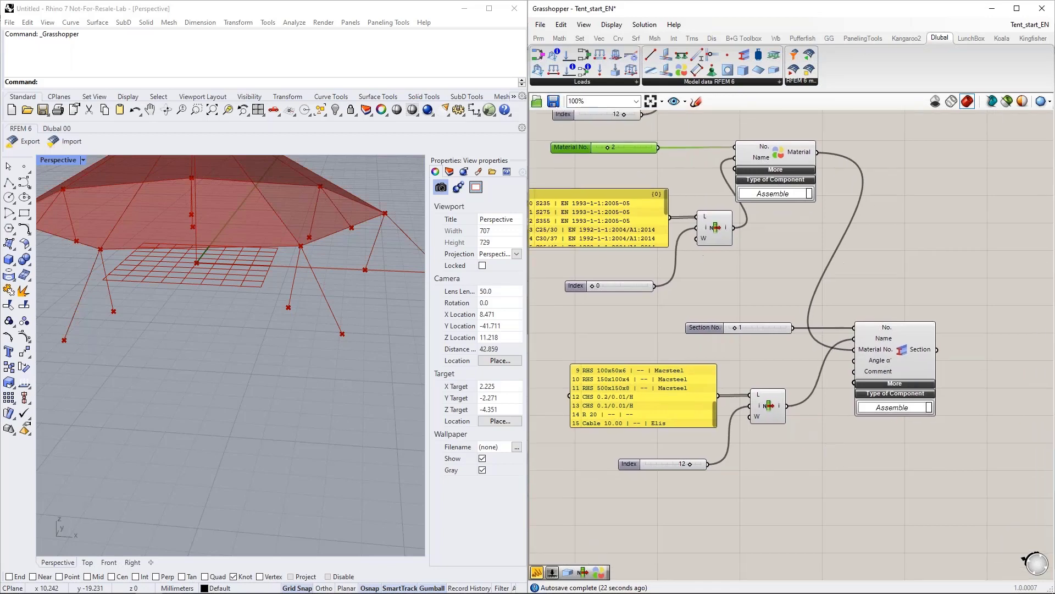
Compare both Grasshopper Material components with materials 1 and 2 in the finished RFEM model, and return to Grasshopper
{"action": "scroll", "coordinate": [830, 460], "scroll_direction": "down", "scroll_amount": 1}
{"action": "right_click", "coordinate": [798, 271]}
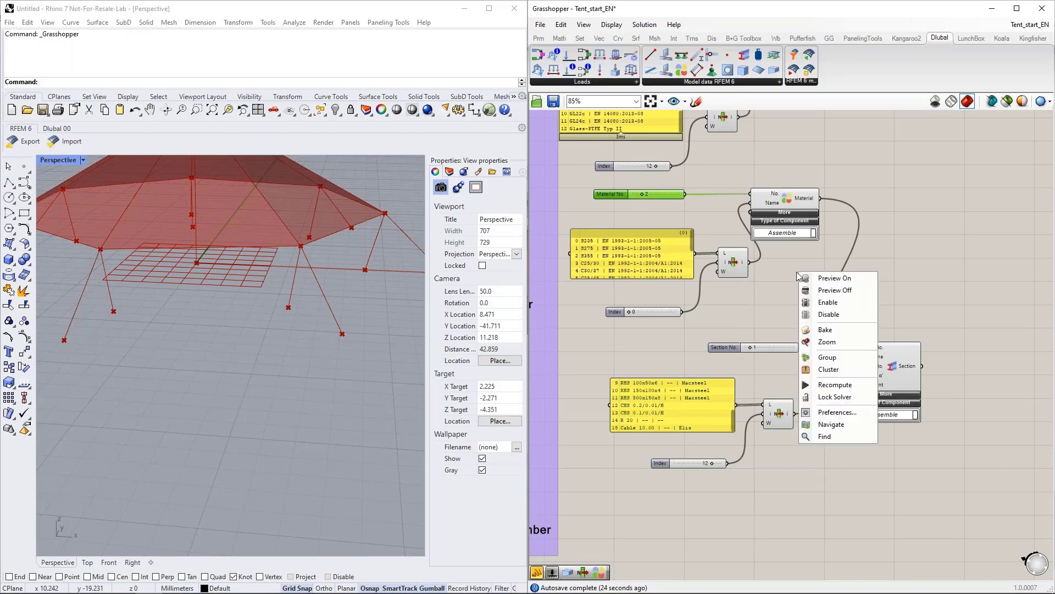
{"action": "left_click", "coordinate": [714, 221]}
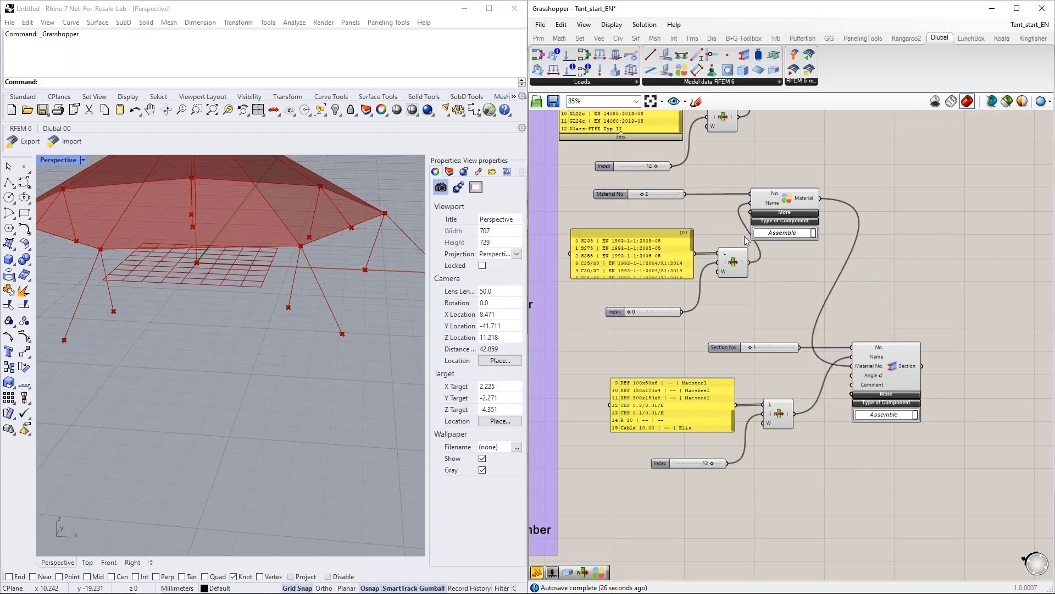
{"action": "right_click_drag", "start_coordinate": [775, 286], "coordinate": [766, 382]}
{"action": "scroll", "coordinate": [766, 381], "scroll_direction": "down", "scroll_amount": 1}
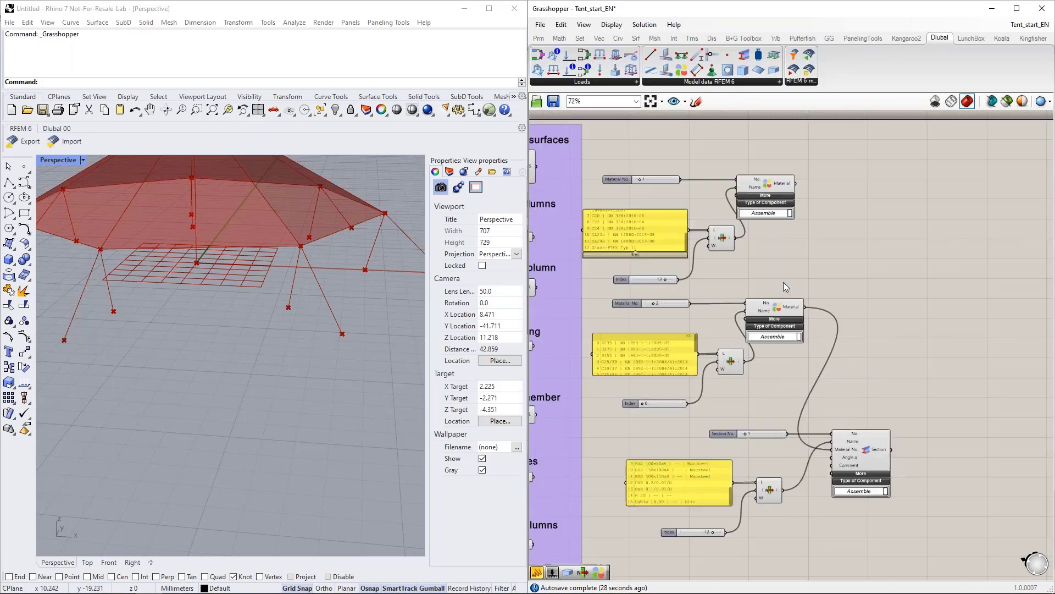
{"action": "left_click", "coordinate": [768, 188]}
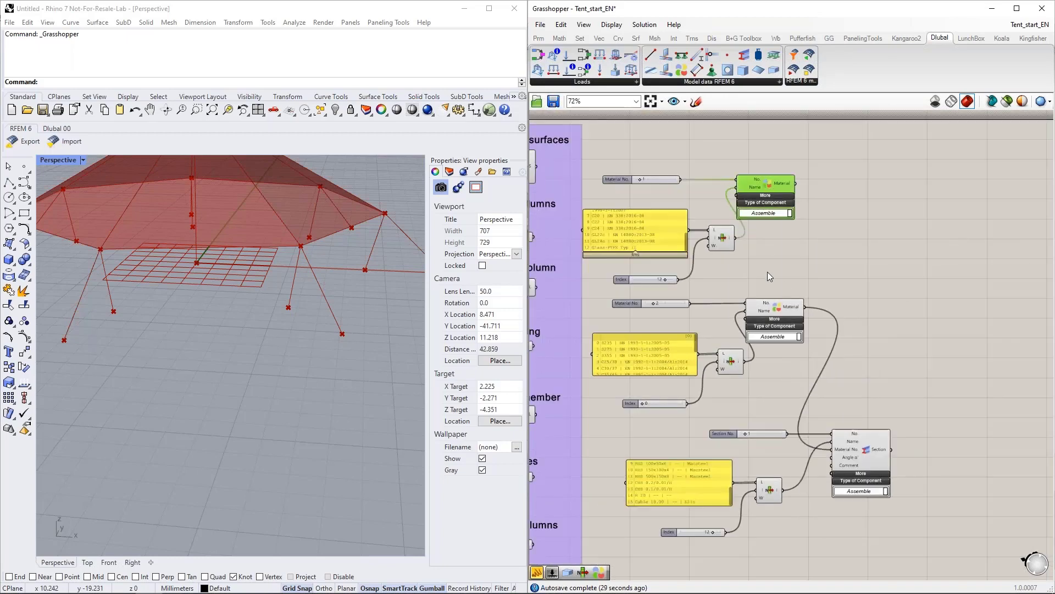
{"action": "left_click", "coordinate": [786, 308]}
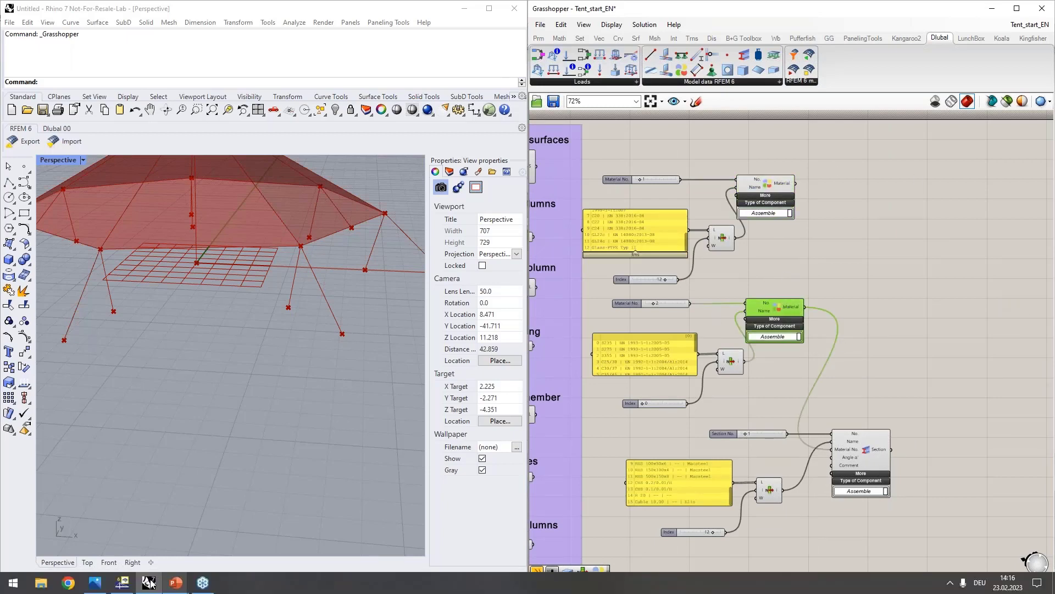
{"action": "left_click", "coordinate": [122, 582]}
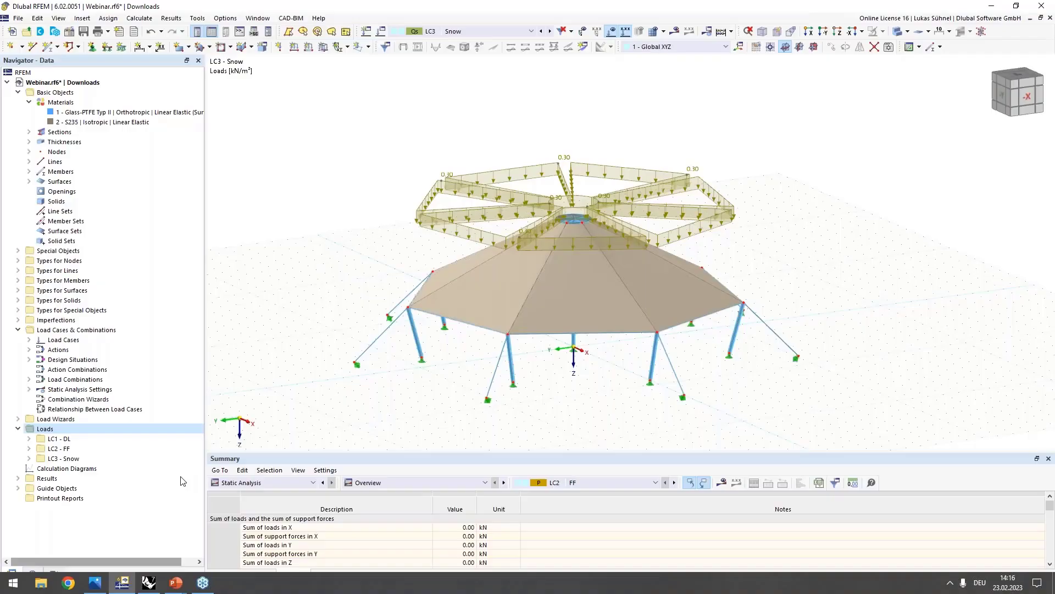
{"action": "left_click", "coordinate": [74, 113]}
{"action": "left_click", "coordinate": [72, 122]}
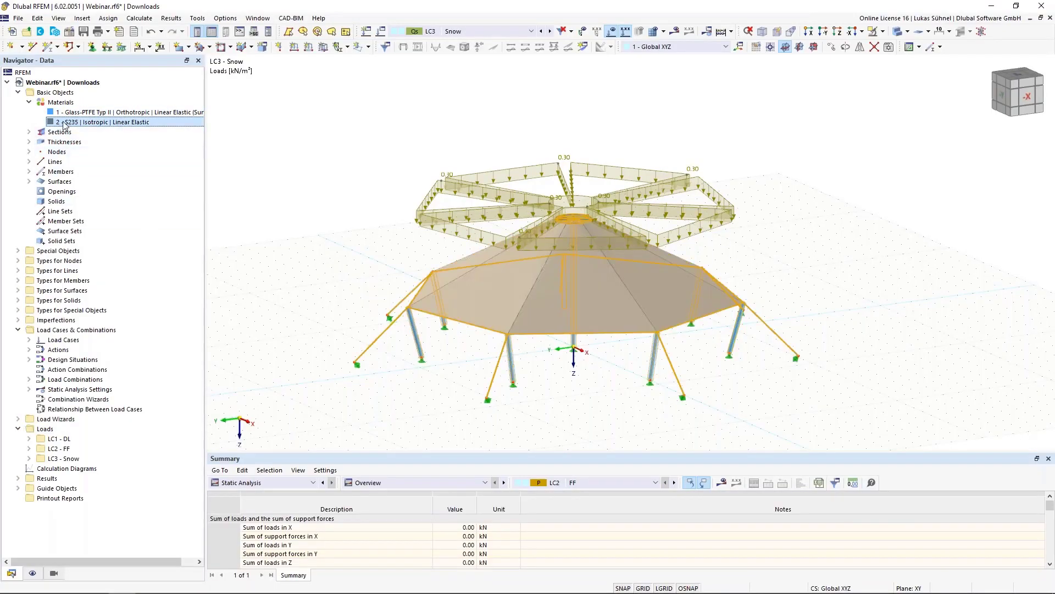
{"action": "left_click", "coordinate": [993, 7]}
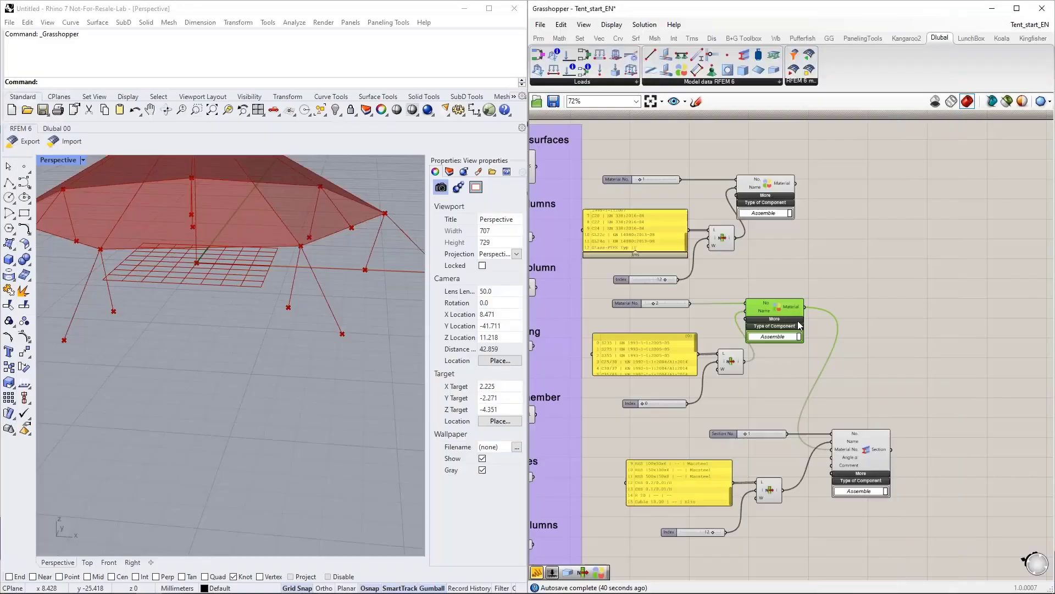
{"action": "double_click", "coordinate": [757, 371]}
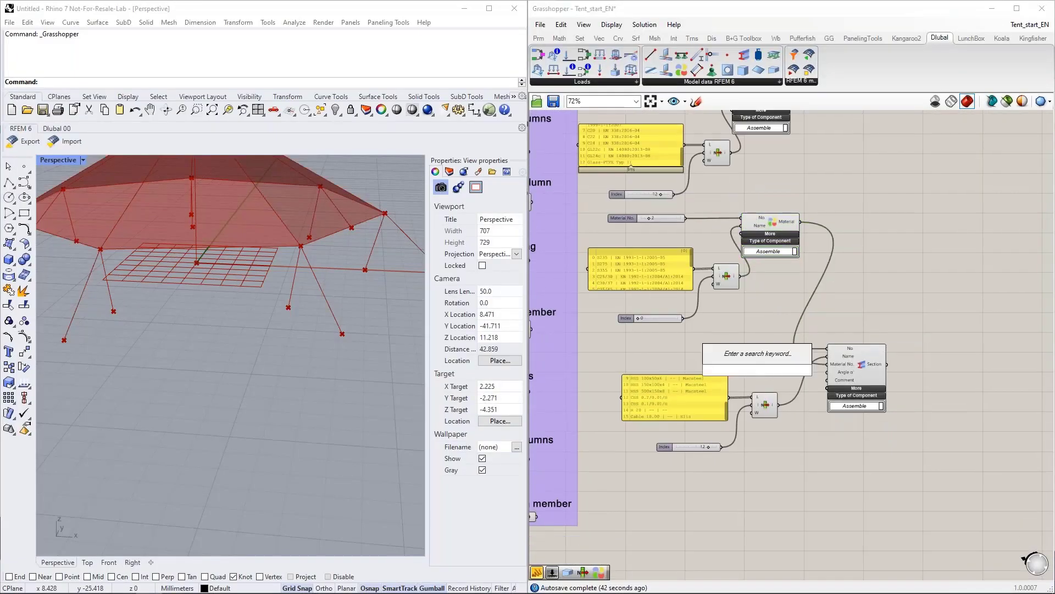
{"action": "type", "text": "1"}
{"action": "key", "text": "Return"}
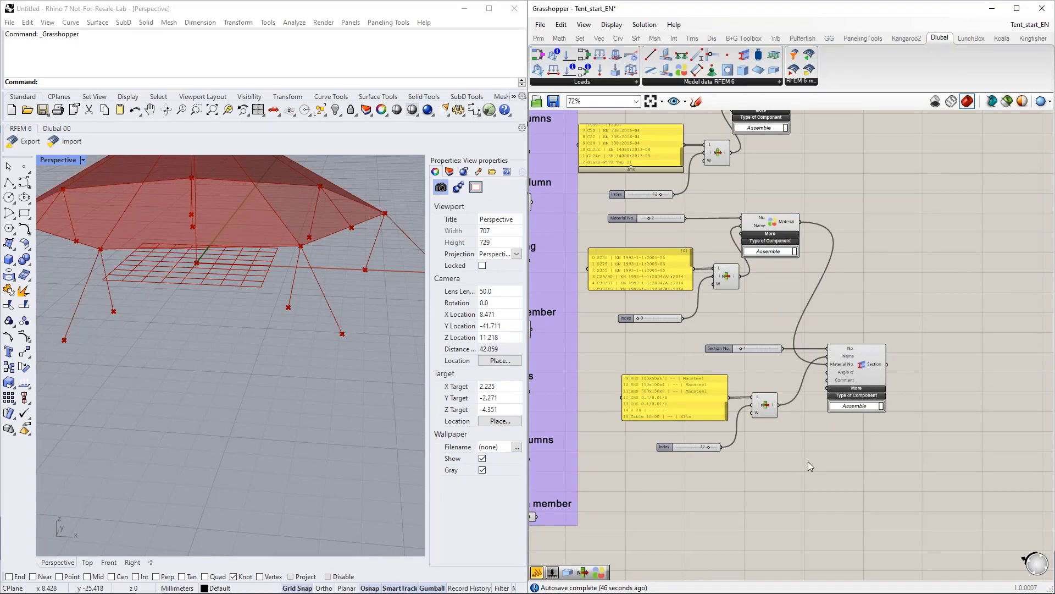
Duplicate the complete section definition with its sliders, panel and List Item, and place the copy directly below the original
{"action": "right_click_drag", "start_coordinate": [836, 502], "coordinate": [826, 443]}
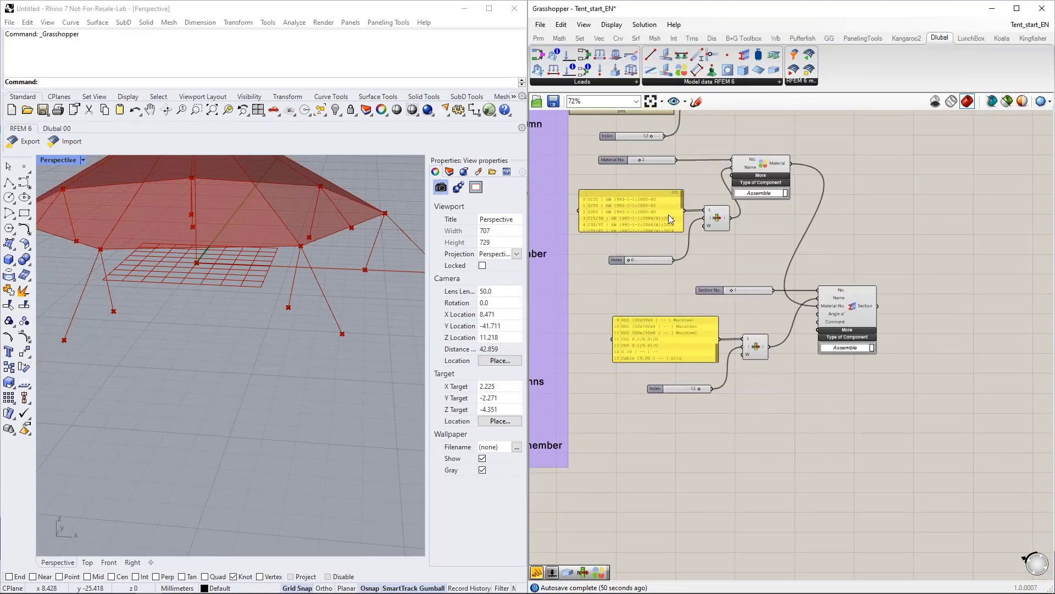
{"action": "right_click_drag", "start_coordinate": [759, 471], "coordinate": [750, 421]}
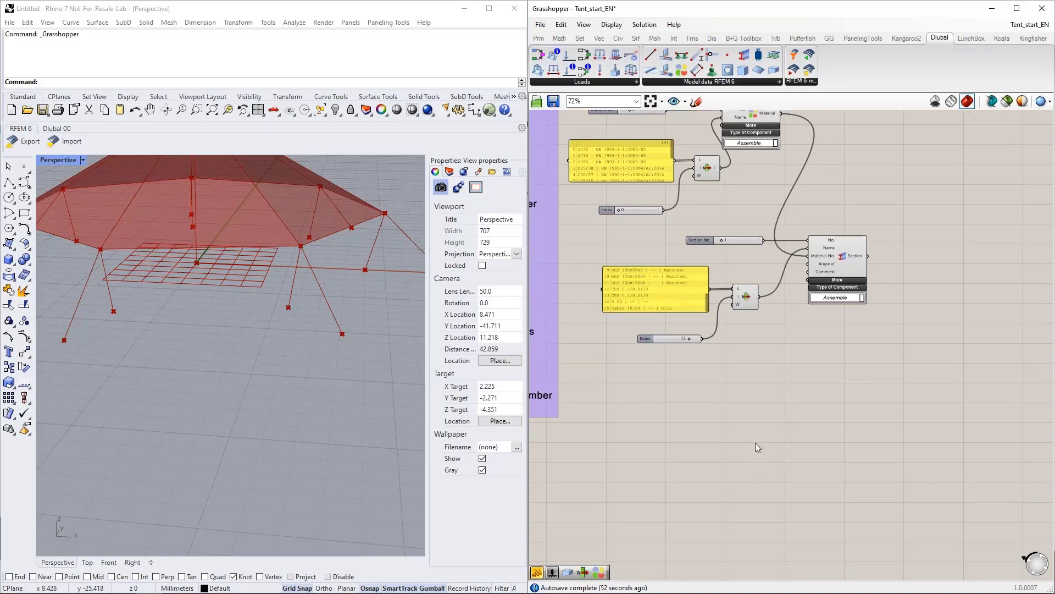
{"action": "left_click_drag", "start_coordinate": [884, 424], "coordinate": [640, 235]}
{"action": "right_click_drag", "start_coordinate": [786, 467], "coordinate": [778, 427]}
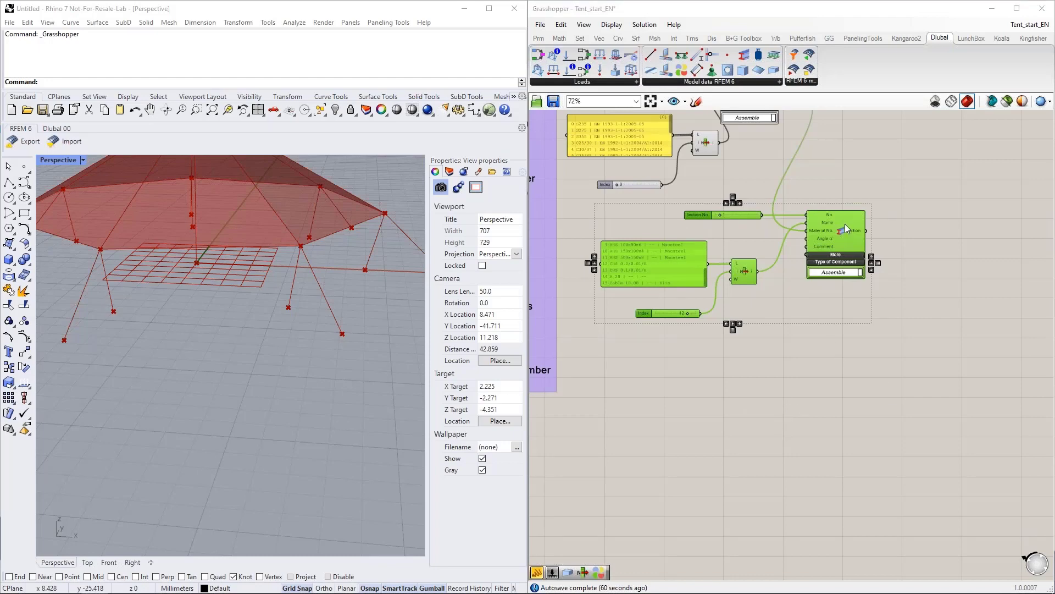
{"action": "left_click_drag", "start_coordinate": [842, 229], "coordinate": [839, 348]}
{"action": "key", "text": "ctrl+c"}
{"action": "key", "text": "ctrl+v"}
{"action": "left_click_drag", "start_coordinate": [840, 355], "coordinate": [840, 359]}
{"action": "left_click", "coordinate": [703, 426]}
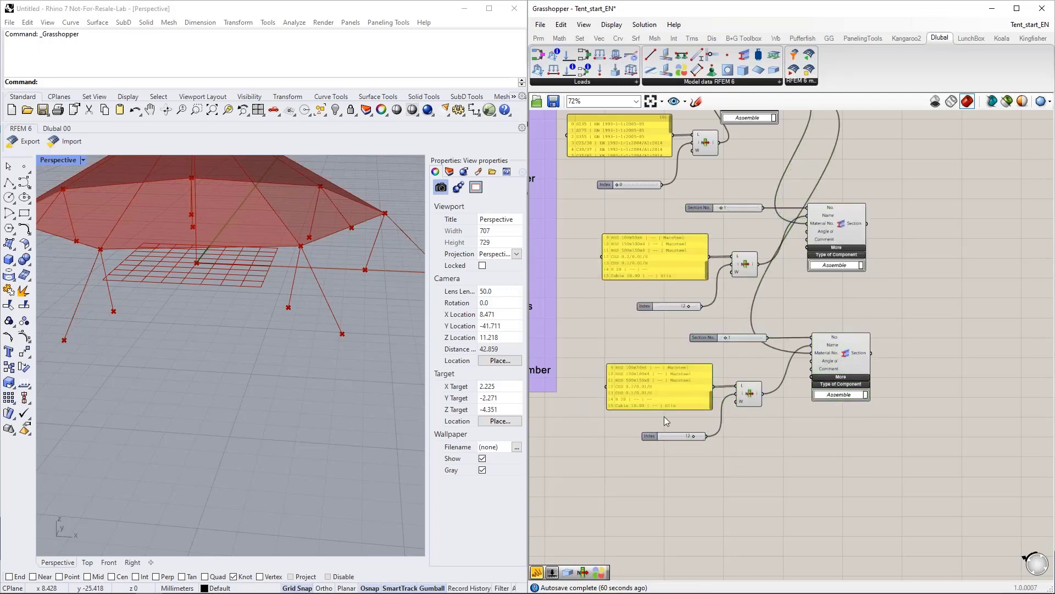
In the copied section definition, set the Section No. slider to 2 and the Index slider to 13 for CHS 0.1/0.01/H
{"action": "scroll", "coordinate": [695, 438], "scroll_direction": "up", "scroll_amount": 2}
{"action": "left_click_drag", "start_coordinate": [694, 438], "coordinate": [695, 438]}
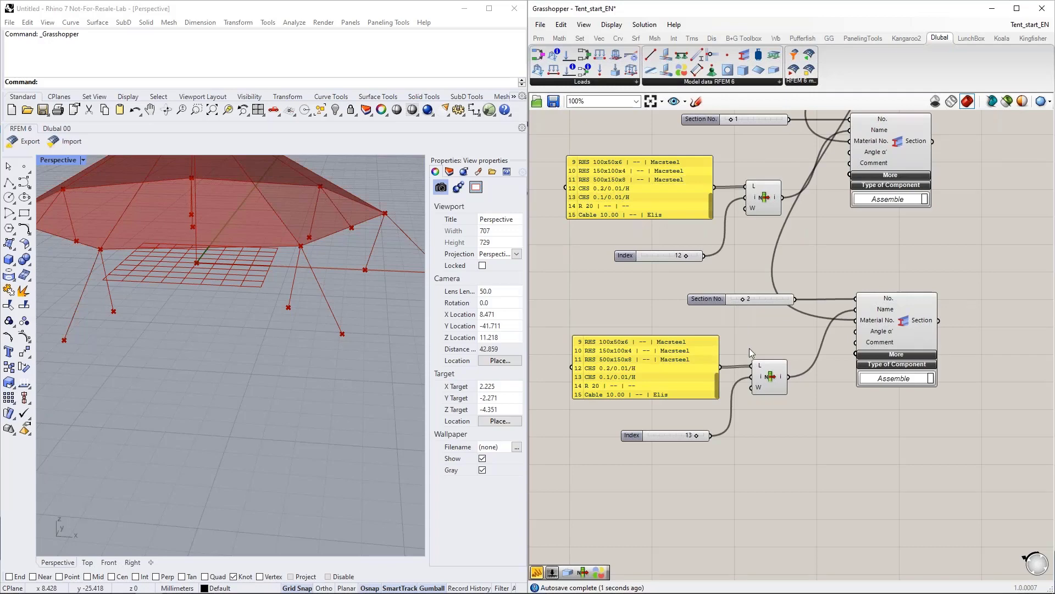
{"action": "scroll", "coordinate": [807, 477], "scroll_direction": "down", "scroll_amount": 1}
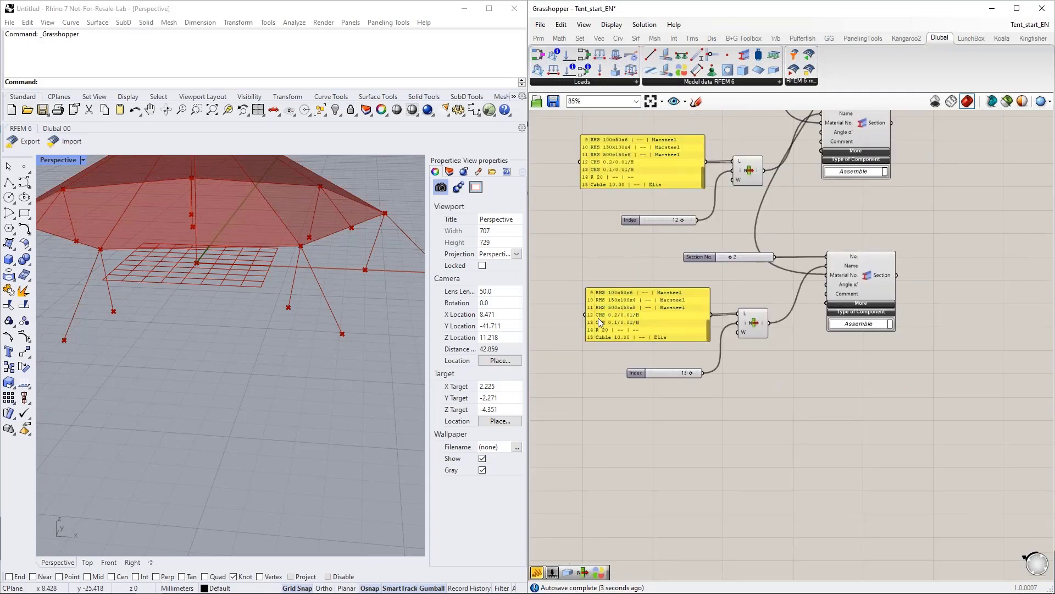
Duplicate the second section definition, place the copy directly below it, and set its Section No. slider to 3
{"action": "left_click_drag", "start_coordinate": [904, 457], "coordinate": [597, 249]}
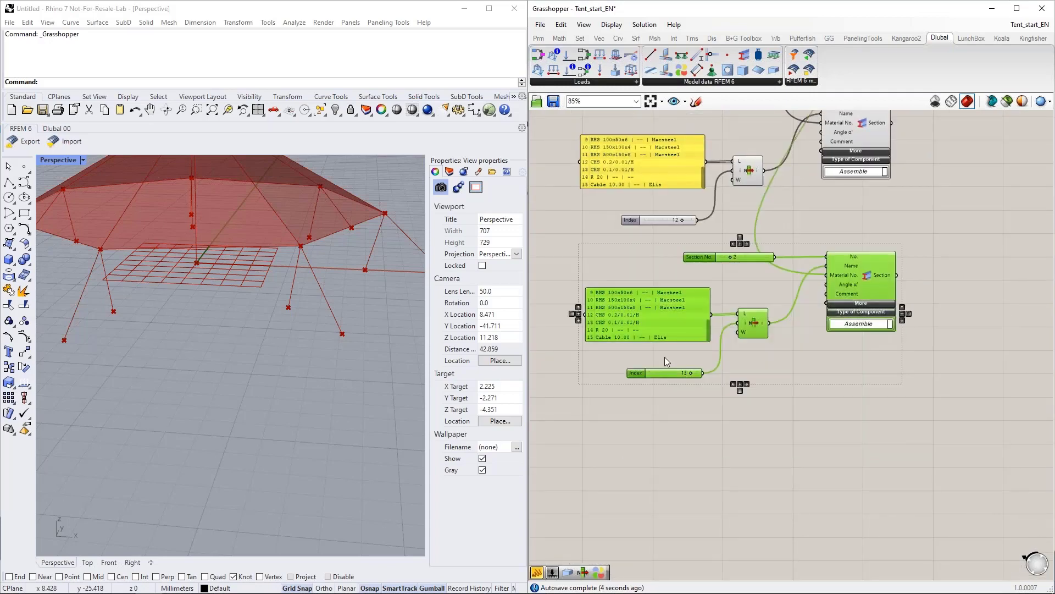
{"action": "left_click_drag", "start_coordinate": [869, 283], "coordinate": [866, 443], "text": "alt"}
{"action": "left_click", "coordinate": [804, 365]}
{"action": "right_click_drag", "start_coordinate": [819, 370], "coordinate": [820, 303]}
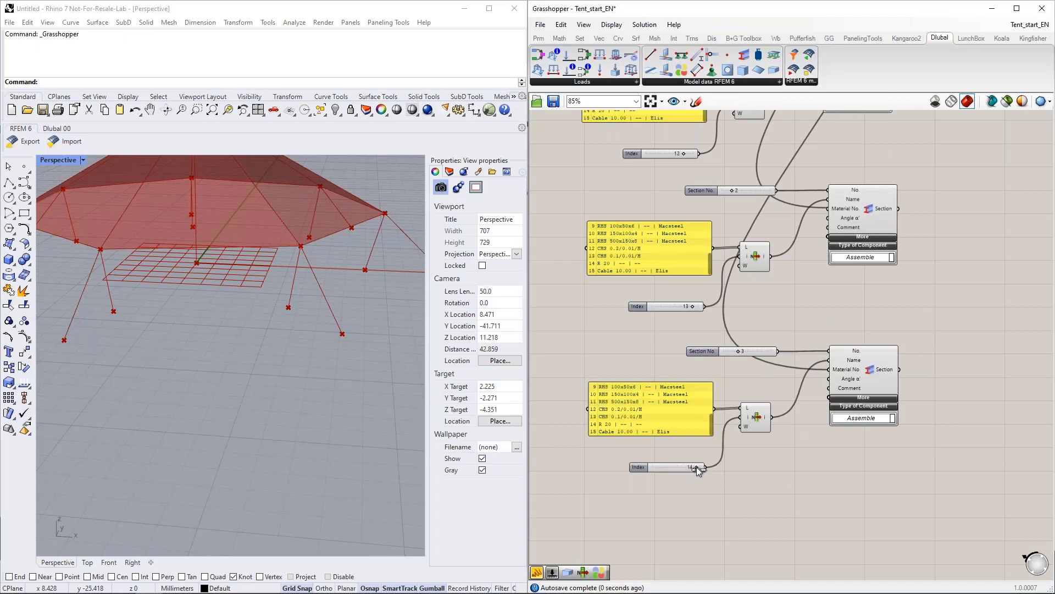
Duplicate the complete third section definition and place the copy directly below it
{"action": "right_click_drag", "start_coordinate": [751, 515], "coordinate": [750, 418]}
{"action": "scroll", "coordinate": [750, 418], "scroll_direction": "down", "scroll_amount": 2}
{"action": "scroll", "coordinate": [767, 415], "scroll_direction": "up", "scroll_amount": 1}
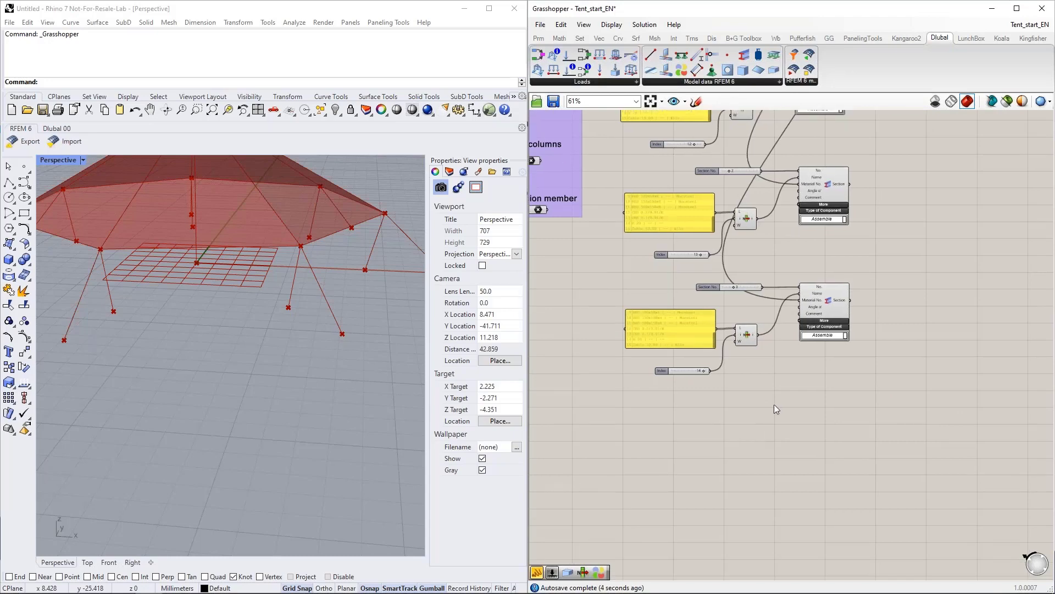
{"action": "left_click_drag", "start_coordinate": [862, 408], "coordinate": [611, 254]}
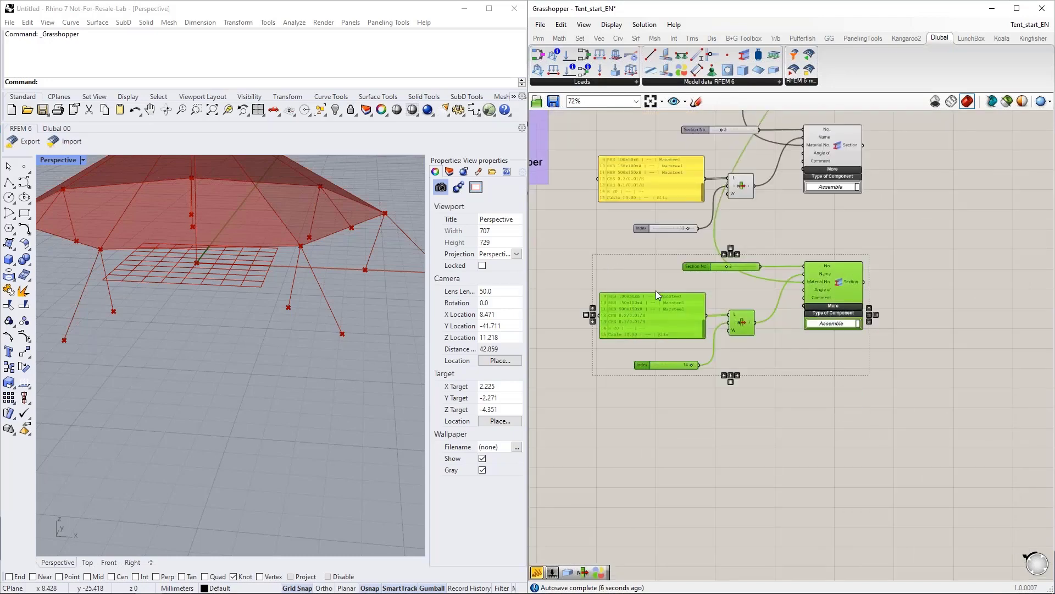
{"action": "left_click_drag", "start_coordinate": [843, 287], "coordinate": [843, 413], "text": "alt"}
{"action": "left_click", "coordinate": [807, 371]}
In the lowest section definition, set the Section No. slider to 4 and the Index slider to 15 for Cable 10.00
{"action": "left_click", "coordinate": [735, 394]}
{"action": "left_click_drag", "start_coordinate": [736, 394], "coordinate": [737, 394]}
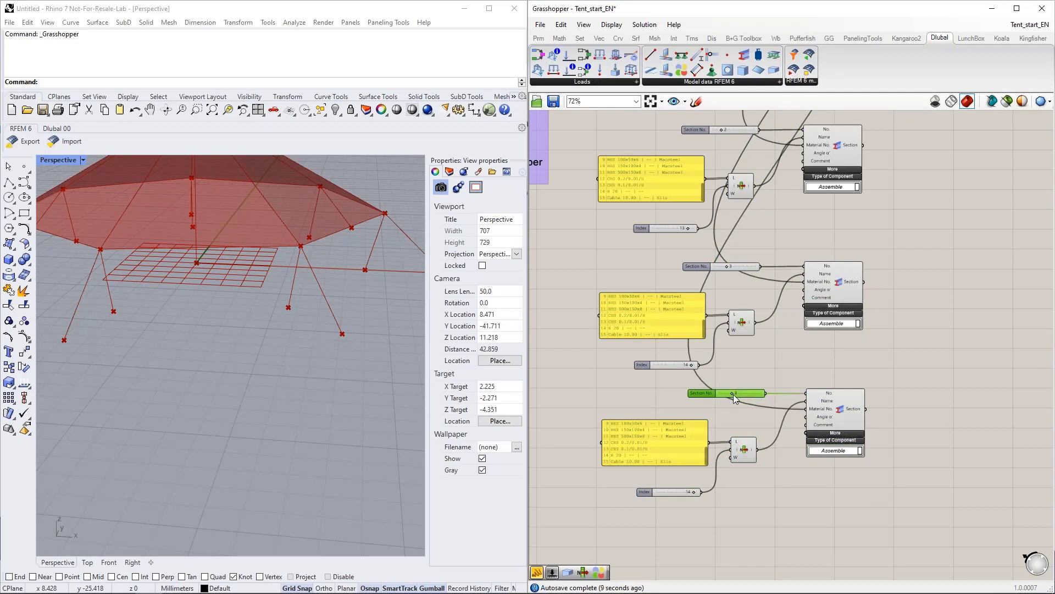
{"action": "scroll", "coordinate": [690, 493], "scroll_direction": "up", "scroll_amount": 1}
{"action": "scroll", "coordinate": [688, 489], "scroll_direction": "up", "scroll_amount": 1}
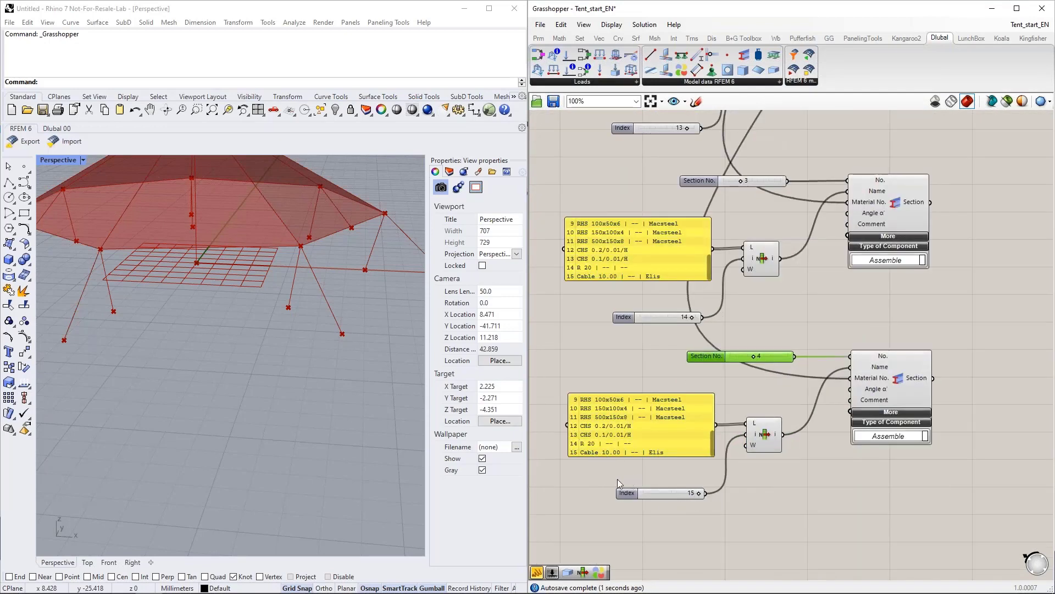
Place a Thickness component on the canvas below the fourth Section component
{"action": "right_click_drag", "start_coordinate": [254, 286], "coordinate": [208, 365]}
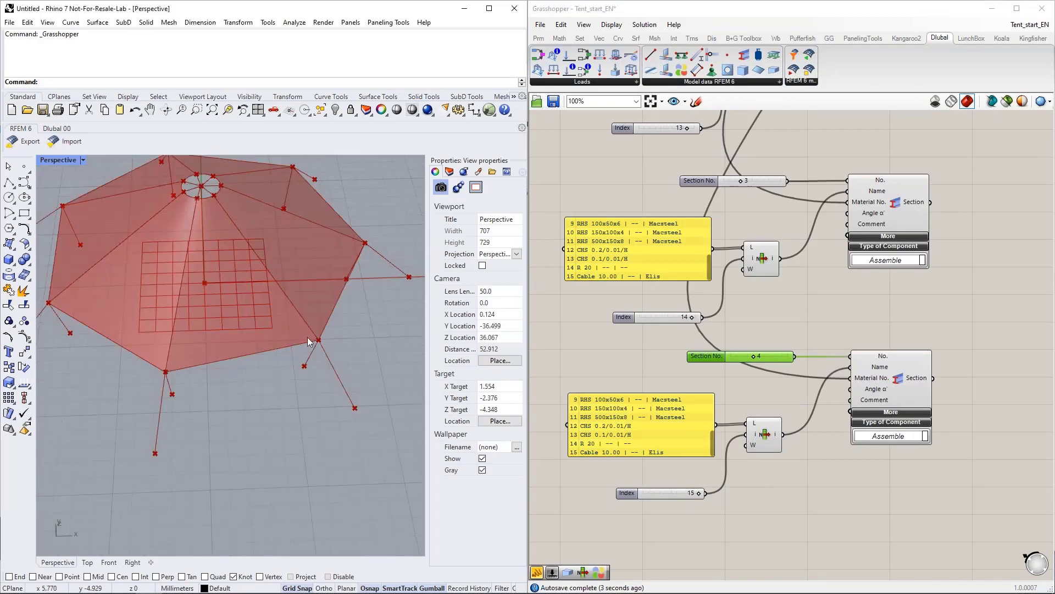
{"action": "scroll", "coordinate": [676, 403], "scroll_direction": "down", "scroll_amount": 4}
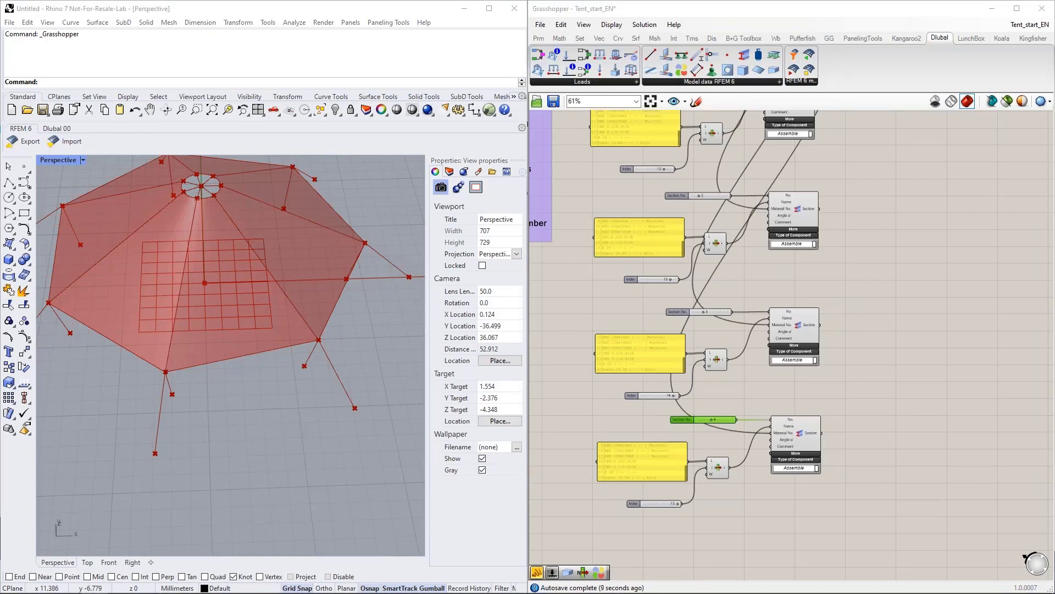
{"action": "right_click_drag", "start_coordinate": [867, 468], "coordinate": [883, 271]}
{"action": "right_click_drag", "start_coordinate": [812, 352], "coordinate": [797, 319]}
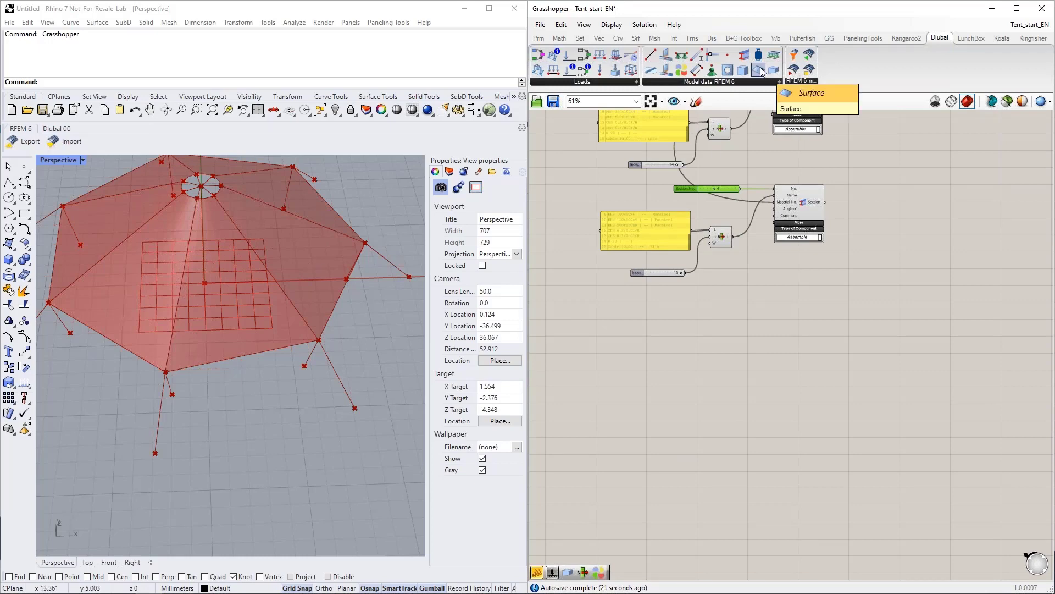
{"action": "left_click_drag", "start_coordinate": [761, 72], "coordinate": [793, 342]}
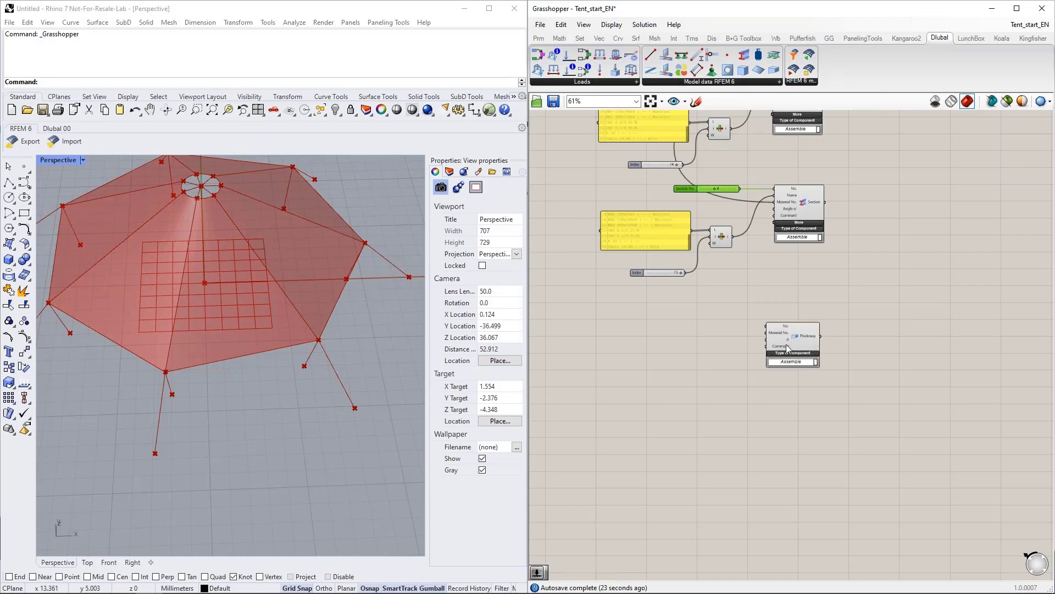
{"action": "scroll", "coordinate": [681, 342], "scroll_direction": "up", "scroll_amount": 3}
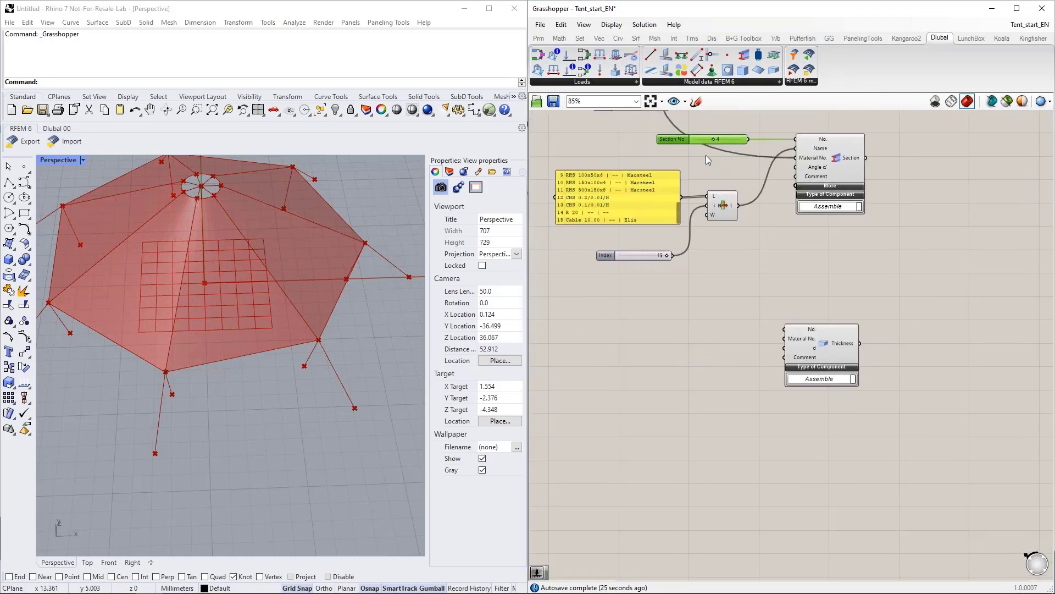
Copy the Section No. slider beside the Thickness component, rename it Thickness No., set it to 1 and connect it to the No. input
{"action": "key", "text": "ctrl+c"}
{"action": "key", "text": "ctrl+v"}
{"action": "left_click_drag", "start_coordinate": [707, 144], "coordinate": [704, 331]}
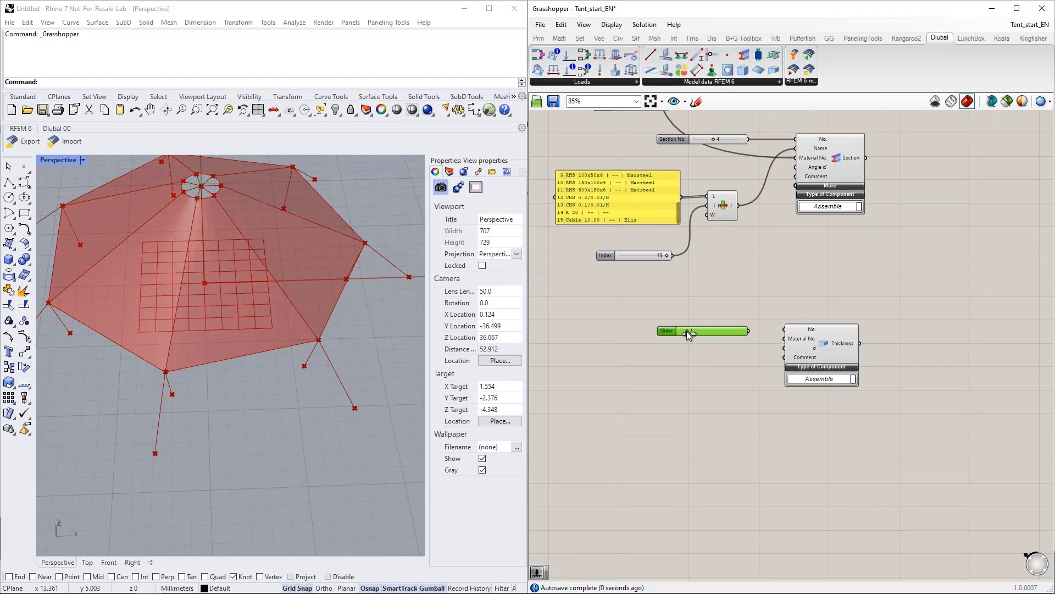
{"action": "double_click", "coordinate": [687, 331]}
{"action": "left_click", "coordinate": [769, 437]}
{"action": "left_click_drag", "start_coordinate": [752, 331], "coordinate": [785, 329]}
Connect the output of Material No. 1 to the Thickness component's Material No. input and return the component below the sections
{"action": "scroll", "coordinate": [727, 348], "scroll_direction": "down", "scroll_amount": 5}
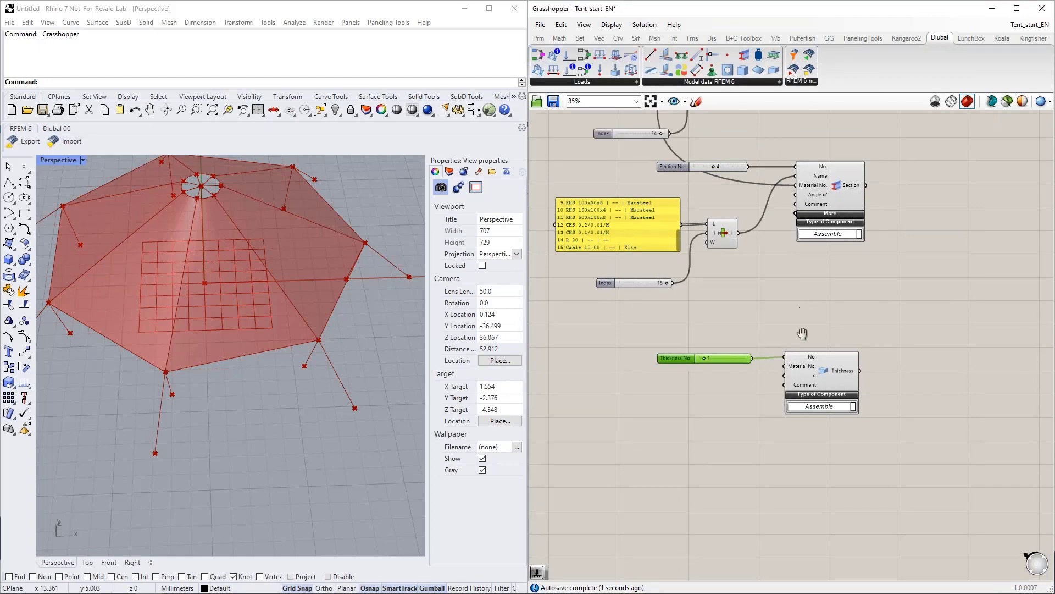
{"action": "scroll", "coordinate": [801, 194], "scroll_direction": "up", "scroll_amount": 4}
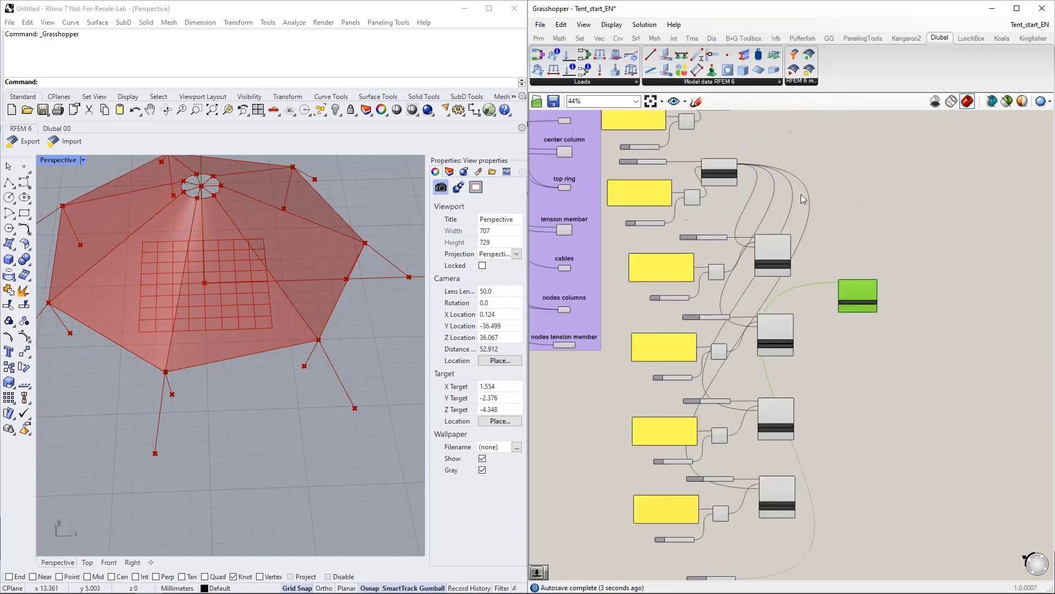
{"action": "left_click_drag", "start_coordinate": [703, 140], "coordinate": [874, 462]}
{"action": "scroll", "coordinate": [891, 249], "scroll_direction": "down", "scroll_amount": 1}
{"action": "scroll", "coordinate": [892, 250], "scroll_direction": "down", "scroll_amount": 4}
{"action": "left_click_drag", "start_coordinate": [900, 340], "coordinate": [849, 517]}
{"action": "scroll", "coordinate": [849, 517], "scroll_direction": "up", "scroll_amount": 6}
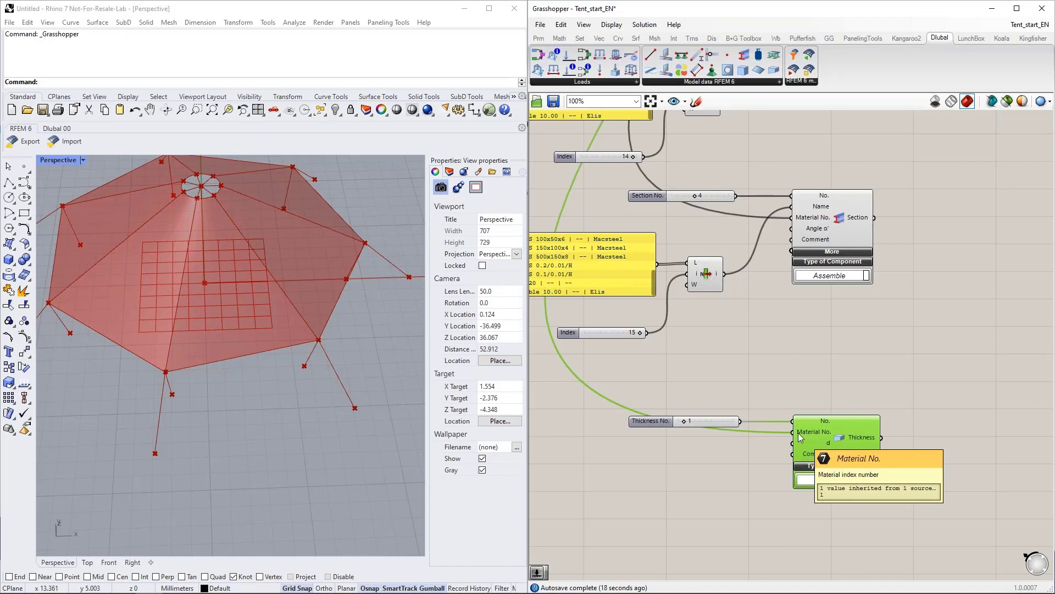
Review the material, section and thickness definitions and the wires connecting them
{"action": "scroll", "coordinate": [791, 432], "scroll_direction": "down", "scroll_amount": 5}
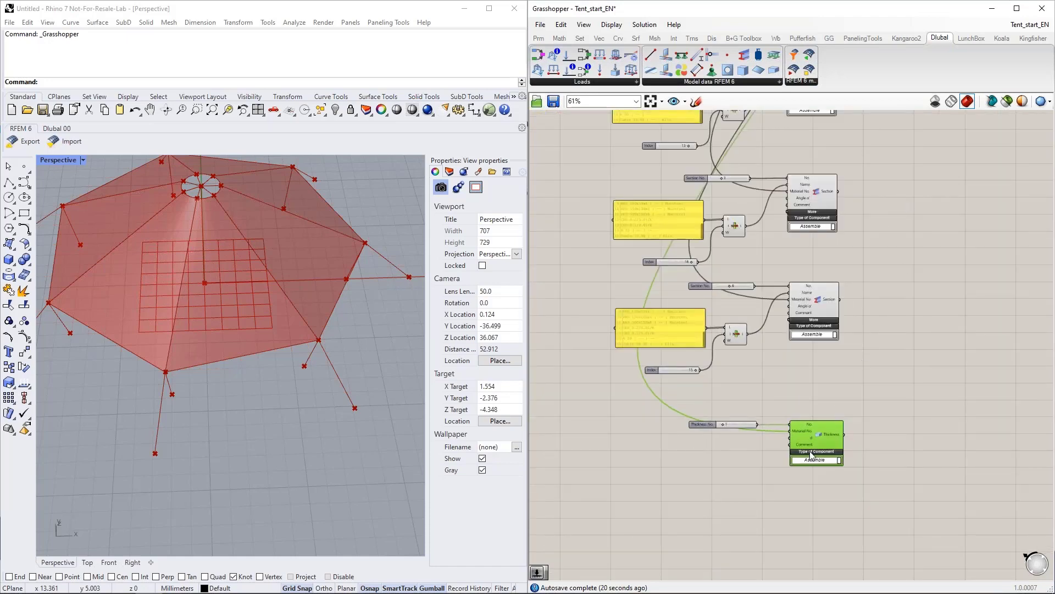
{"action": "right_click_drag", "start_coordinate": [878, 182], "coordinate": [830, 438]}
{"action": "right_click_drag", "start_coordinate": [812, 237], "coordinate": [850, 479]}
{"action": "scroll", "coordinate": [591, 258], "scroll_direction": "up", "scroll_amount": 7}
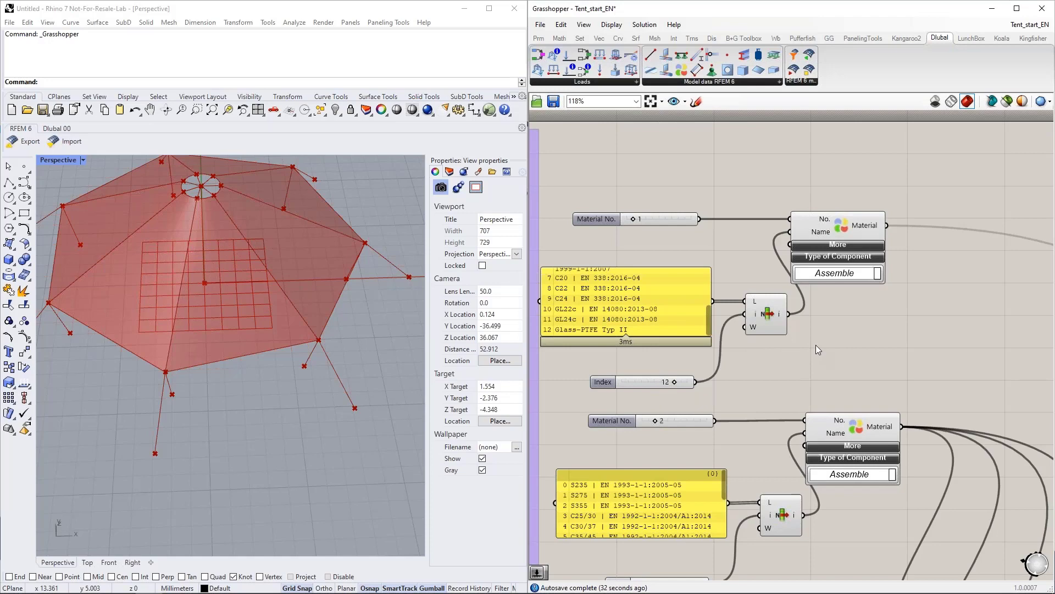
{"action": "scroll", "coordinate": [810, 345], "scroll_direction": "down", "scroll_amount": 5}
{"action": "right_click_drag", "start_coordinate": [885, 404], "coordinate": [805, 148]}
{"action": "mouse_move", "coordinate": [791, 479]}
{"action": "right_mouse_down"}
{"action": "mouse_move", "coordinate": [767, 422]}
{"action": "mouse_move", "coordinate": [784, 347]}
{"action": "right_mouse_up"}
{"action": "scroll", "coordinate": [779, 411], "scroll_direction": "up", "scroll_amount": 6}
{"action": "scroll", "coordinate": [705, 416], "scroll_direction": "down", "scroll_amount": 3}
Place a Surface component in the free area beside the column of Section components
{"action": "right_click_drag", "start_coordinate": [884, 345], "coordinate": [757, 387]}
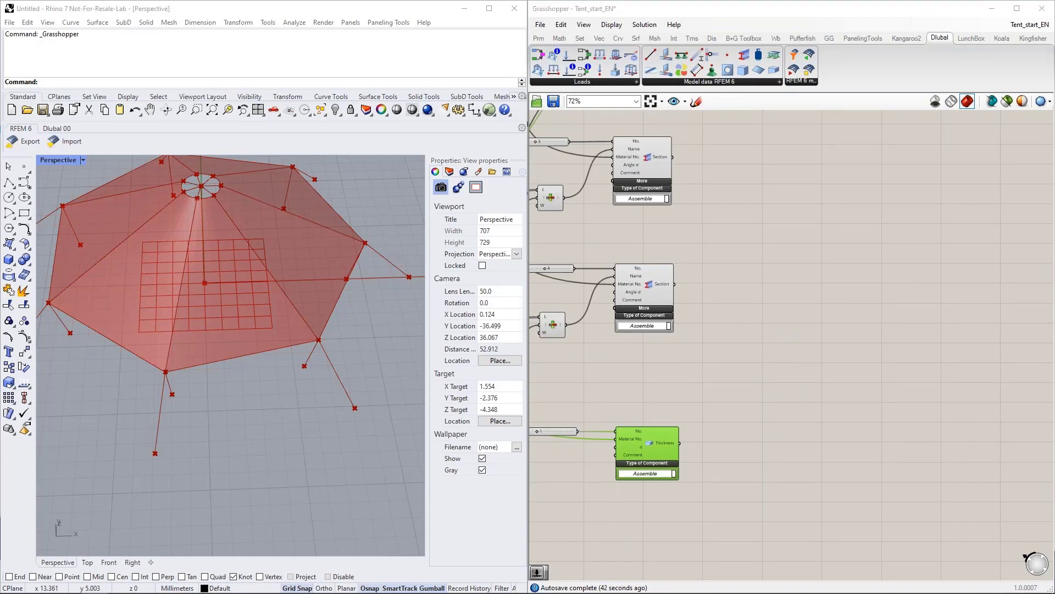
{"action": "right_click_drag", "start_coordinate": [802, 275], "coordinate": [751, 255]}
{"action": "left_click_drag", "start_coordinate": [759, 70], "coordinate": [792, 355]}
{"action": "scroll", "coordinate": [808, 407], "scroll_direction": "up", "scroll_amount": 2}
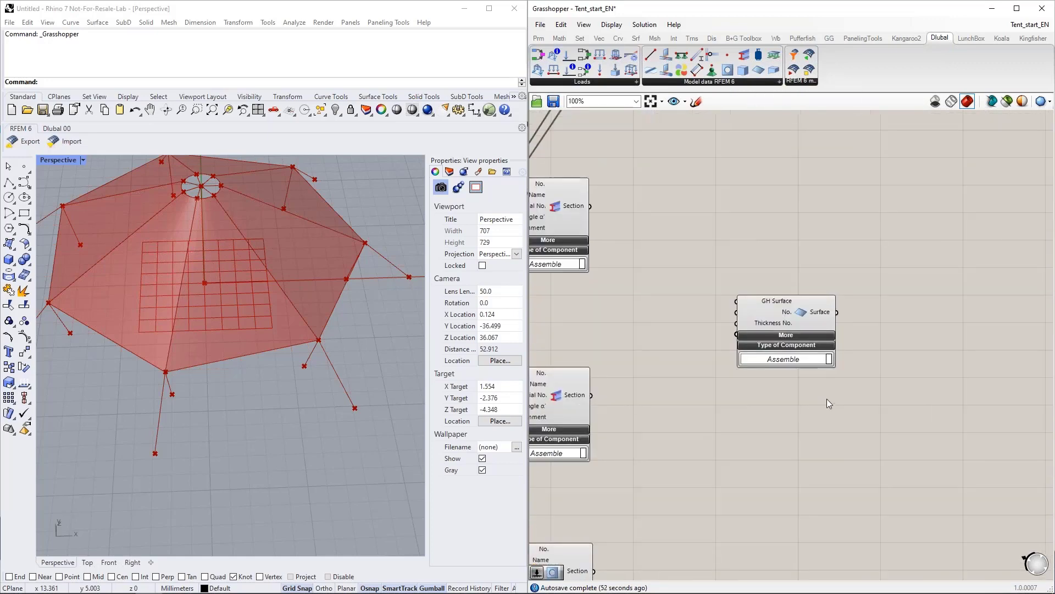
{"action": "left_click_drag", "start_coordinate": [758, 306], "coordinate": [778, 306]}
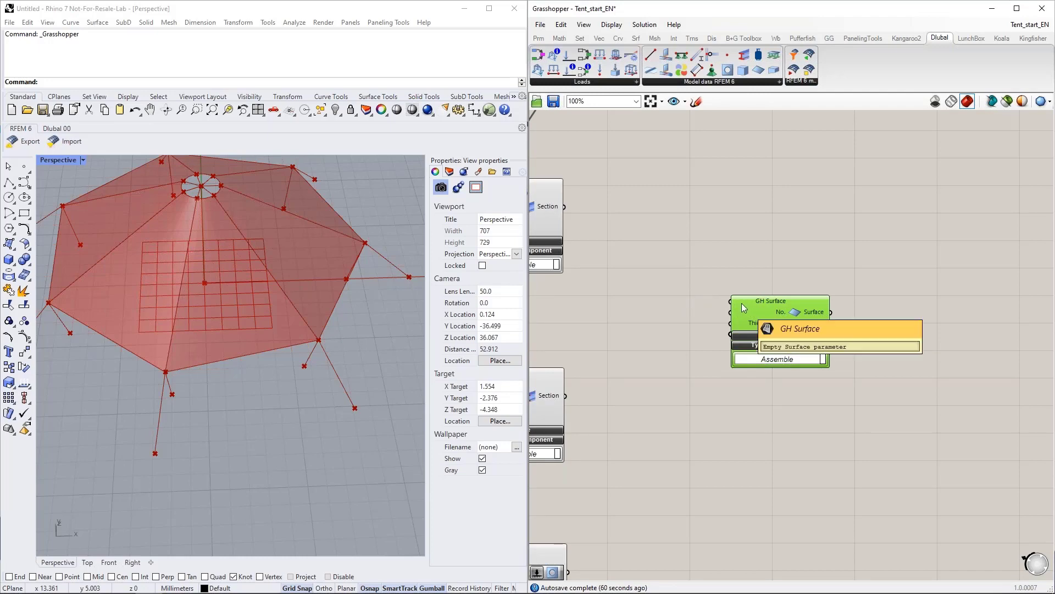
Move the Surface component close to the membrane surfaces output and connect that output to its GH Surface input
{"action": "scroll", "coordinate": [905, 343], "scroll_direction": "down", "scroll_amount": 5}
{"action": "left_click_drag", "start_coordinate": [859, 333], "coordinate": [695, 147]}
{"action": "scroll", "coordinate": [681, 135], "scroll_direction": "up", "scroll_amount": 3}
{"action": "scroll", "coordinate": [682, 136], "scroll_direction": "up", "scroll_amount": 3}
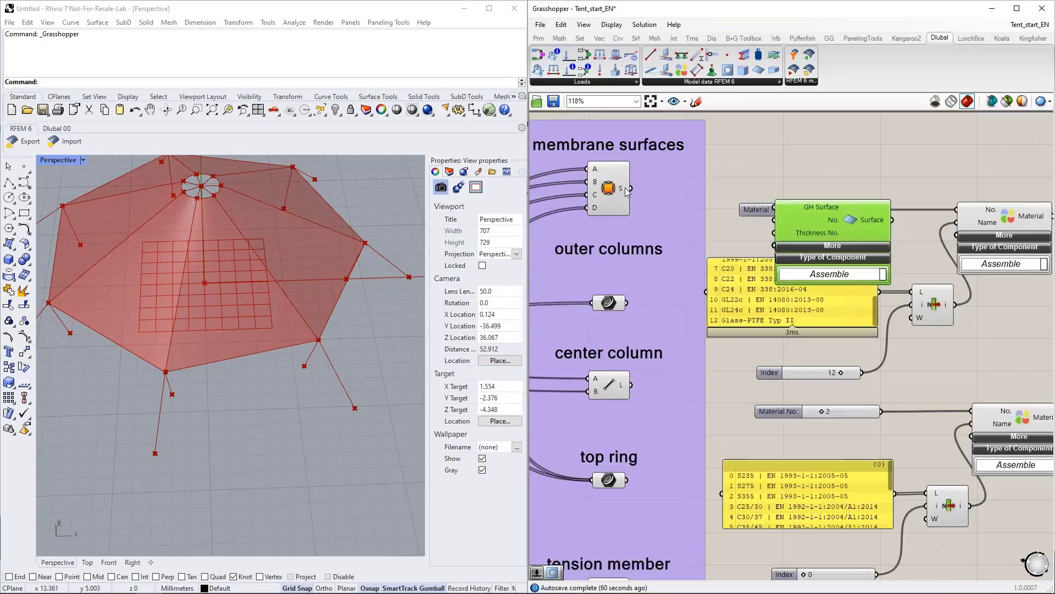
{"action": "left_click_drag", "start_coordinate": [631, 188], "coordinate": [770, 208]}
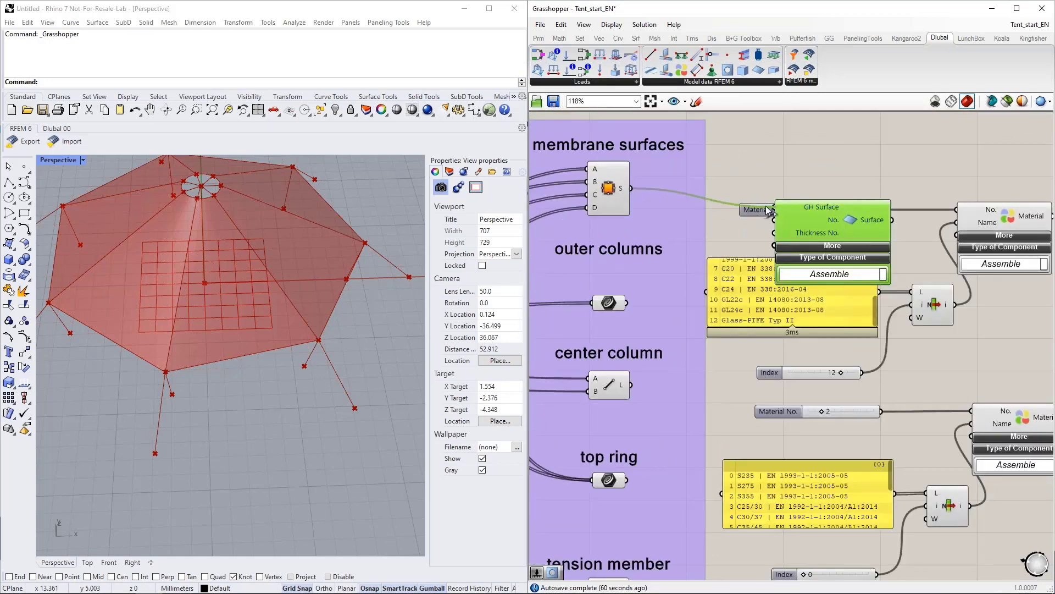
{"action": "mouse_move", "coordinate": [622, 191]}
Move the Surface component beside the Thickness component and connect the Thickness output to its Thickness No. input
{"action": "scroll", "coordinate": [621, 191], "scroll_direction": "down", "scroll_amount": 5}
{"action": "left_click_drag", "start_coordinate": [677, 199], "coordinate": [871, 253]}
{"action": "scroll", "coordinate": [813, 236], "scroll_direction": "up", "scroll_amount": 5}
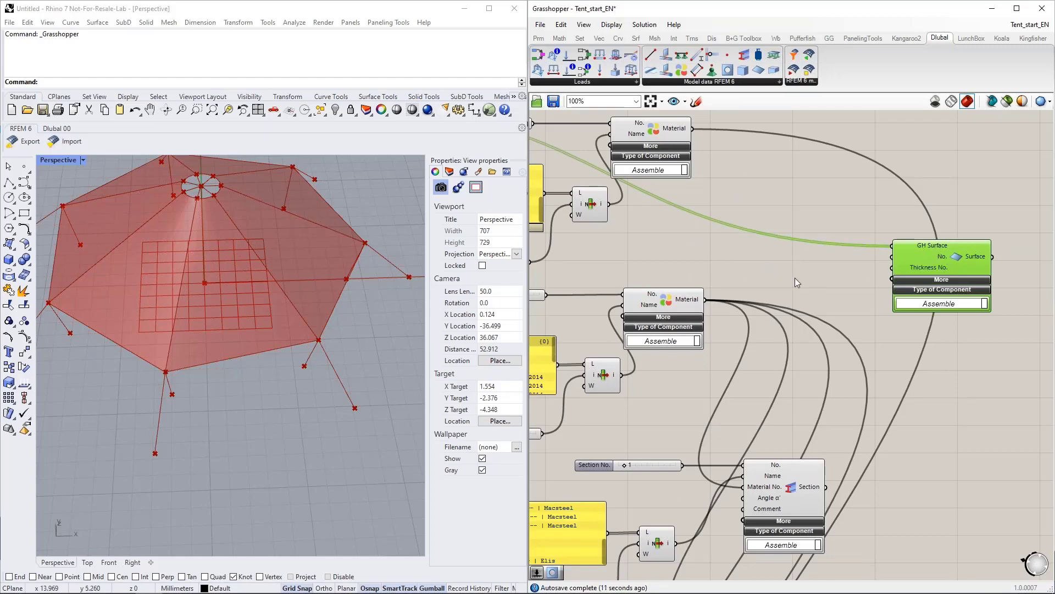
{"action": "right_click_drag", "start_coordinate": [714, 238], "coordinate": [754, 229]}
{"action": "scroll", "coordinate": [705, 144], "scroll_direction": "down", "scroll_amount": 5}
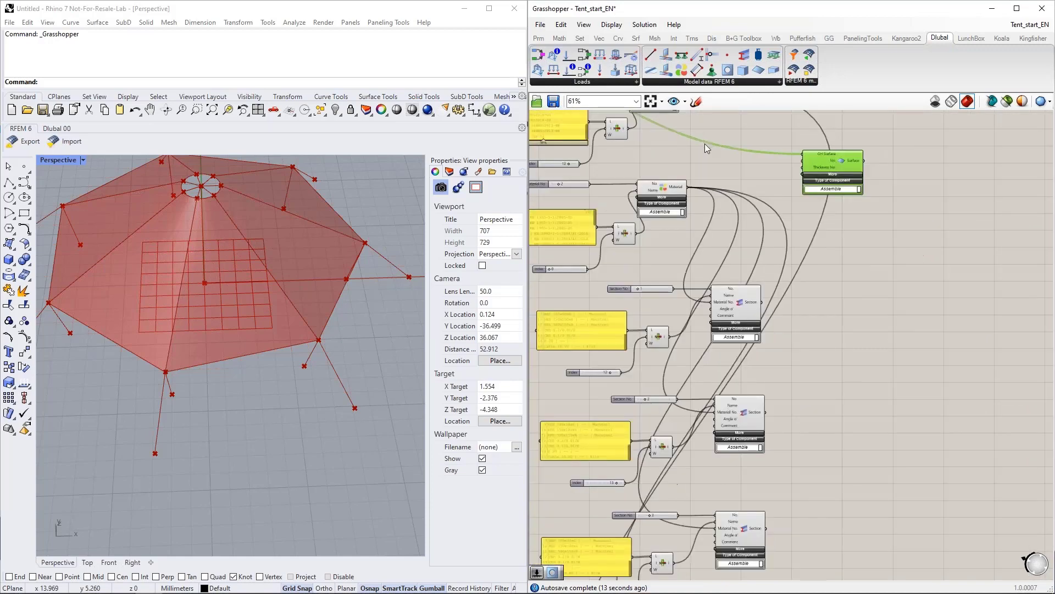
{"action": "right_click_drag", "start_coordinate": [803, 162], "coordinate": [889, 280]}
{"action": "scroll", "coordinate": [756, 388], "scroll_direction": "up", "scroll_amount": 5}
{"action": "left_click_drag", "start_coordinate": [886, 164], "coordinate": [875, 300]}
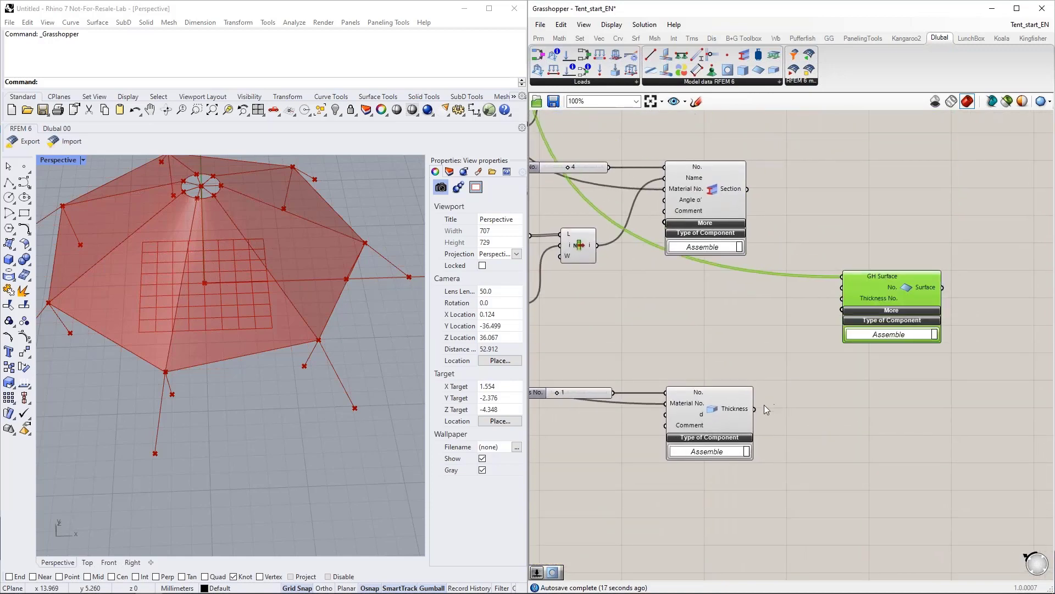
{"action": "left_click_drag", "start_coordinate": [756, 409], "coordinate": [842, 299]}
Move the Surface component back up level with the first Material component, leaving room in between
{"action": "scroll", "coordinate": [824, 395], "scroll_direction": "down", "scroll_amount": 6}
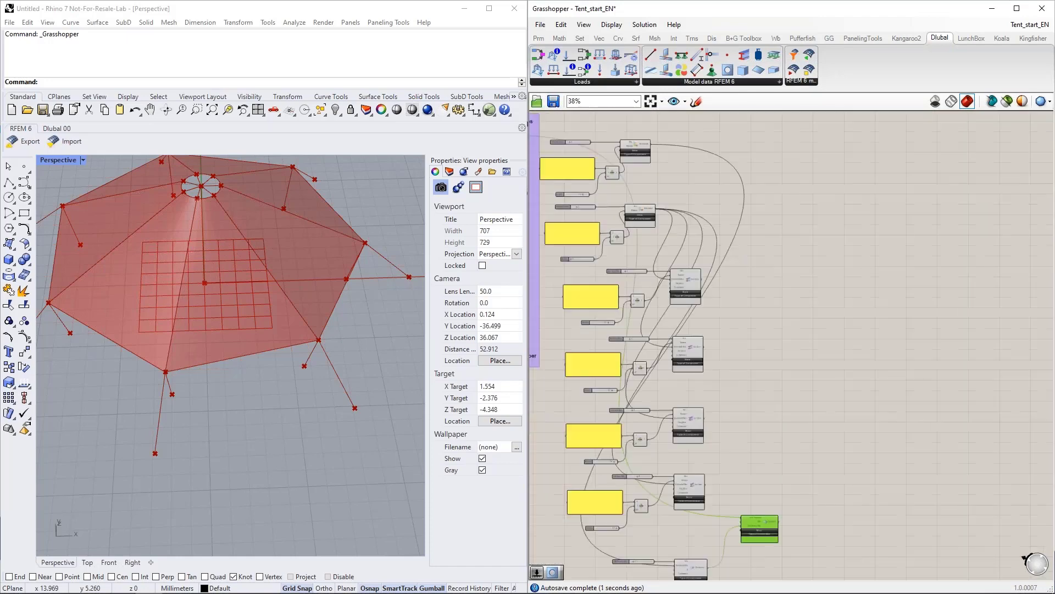
{"action": "scroll", "coordinate": [772, 272], "scroll_direction": "up", "scroll_amount": 6}
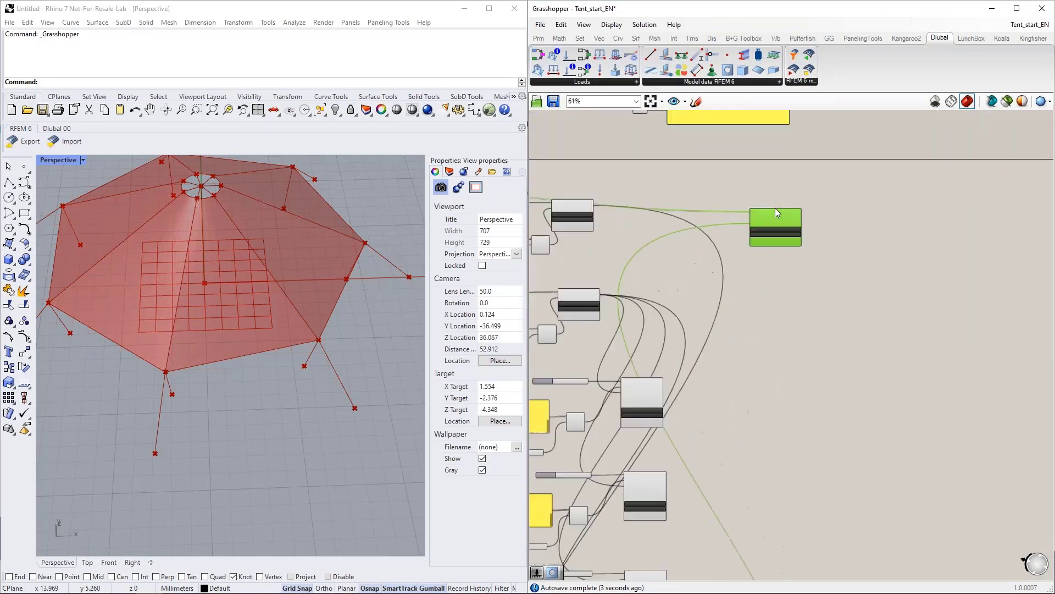
{"action": "right_click_drag", "start_coordinate": [810, 323], "coordinate": [878, 319]}
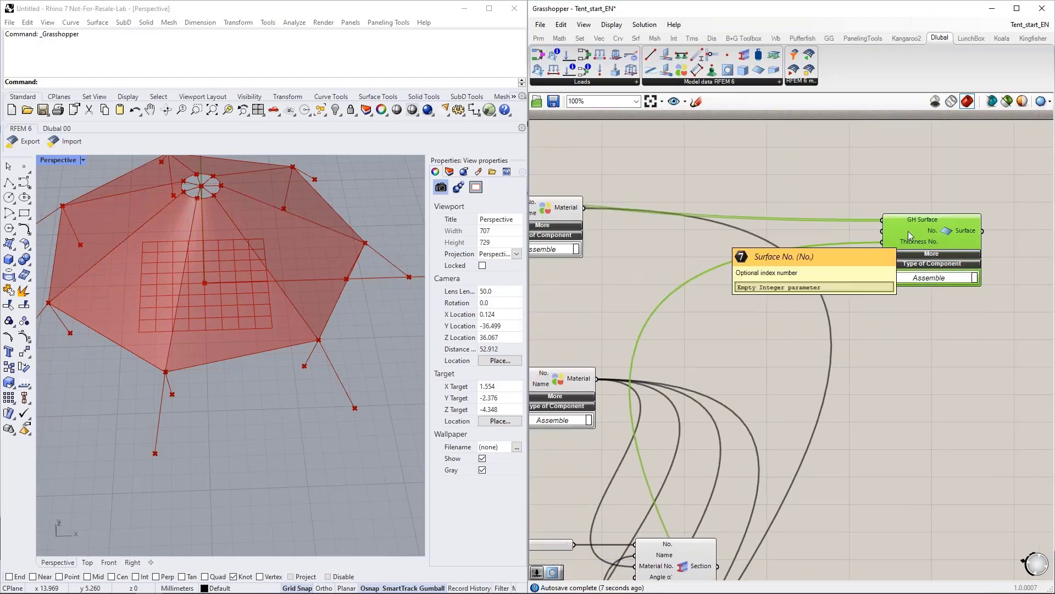
Add a Panel in front of the Surface component and enter the numbers 1 to 7 on separate lines
{"action": "mouse_move", "coordinate": [889, 219]}
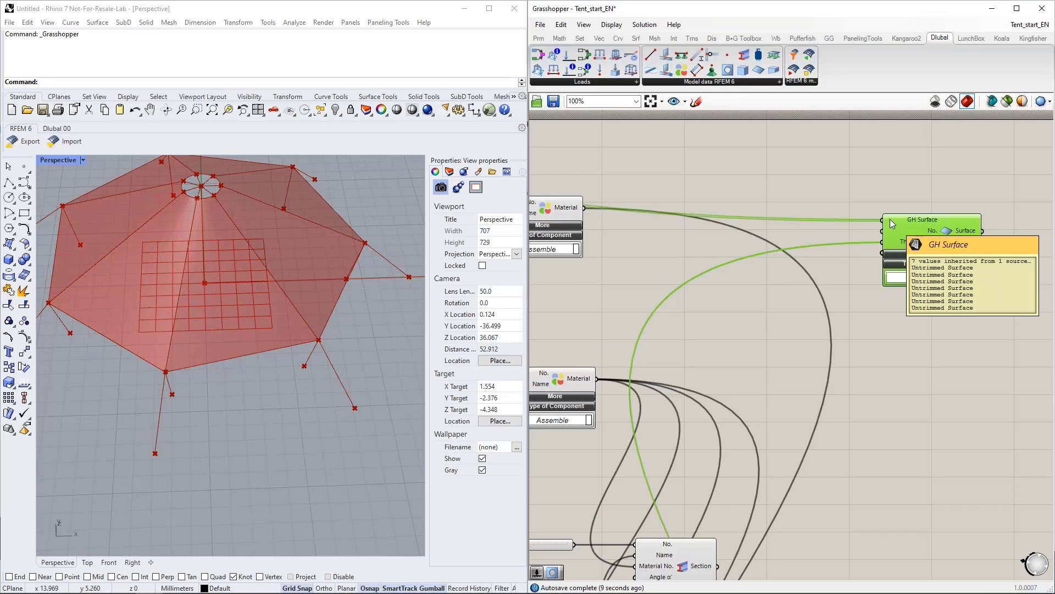
{"action": "double_click", "coordinate": [797, 230]}
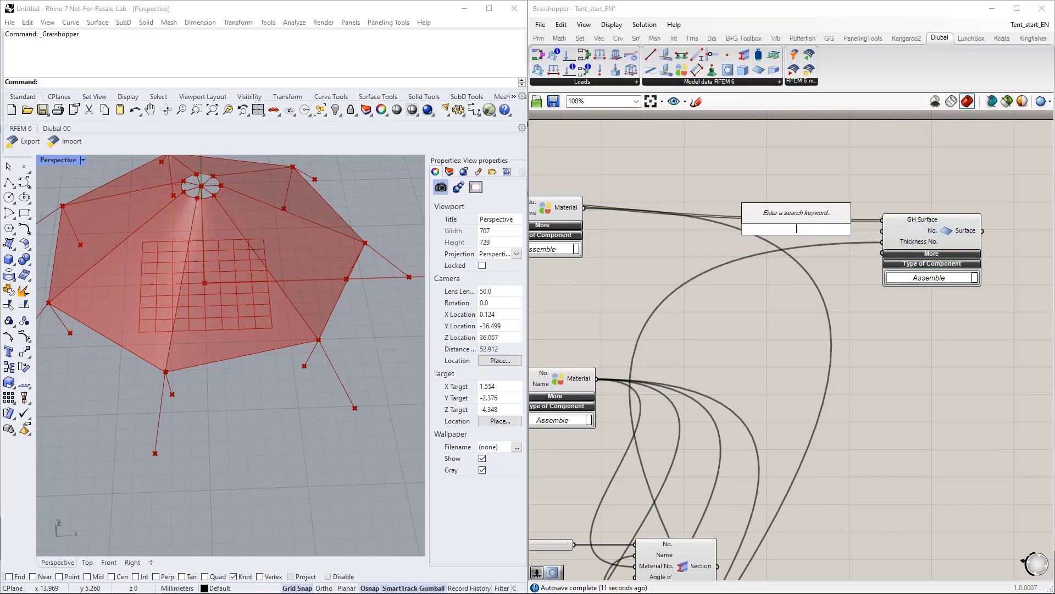
{"action": "type", "text": "\""}
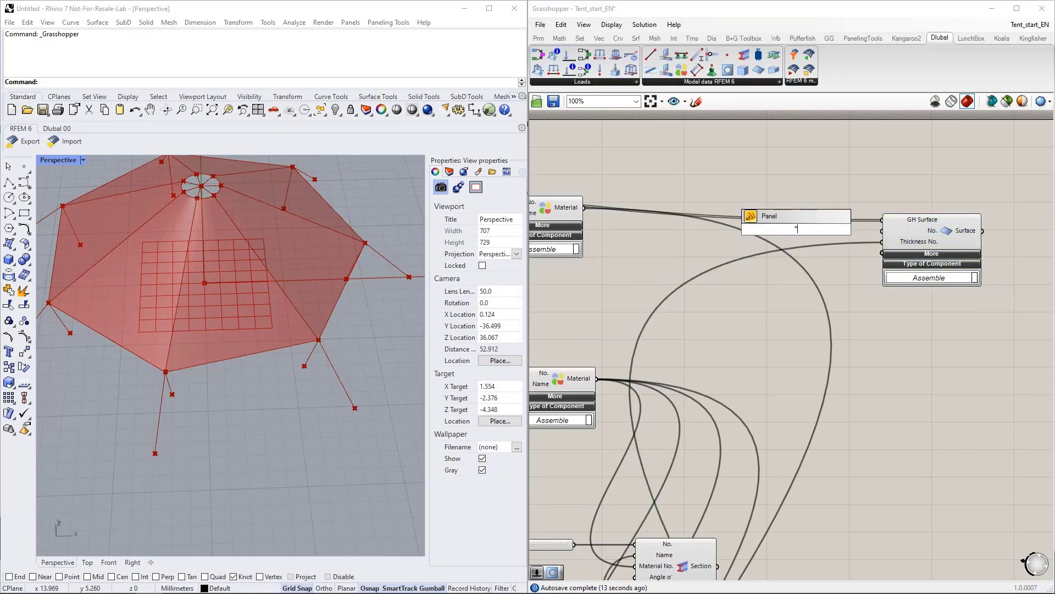
{"action": "key", "text": "Return"}
{"action": "double_click", "coordinate": [797, 229]}
{"action": "type", "text": "1"}
{"action": "key", "text": "Return"}
{"action": "type", "text": "2"}
{"action": "key", "text": "Return"}
{"action": "type", "text": "3"}
{"action": "key", "text": "Return"}
{"action": "type", "text": "4 5 6"}
{"action": "key", "text": "Return"}
{"action": "type", "text": "7"}
{"action": "key", "text": "Return"}
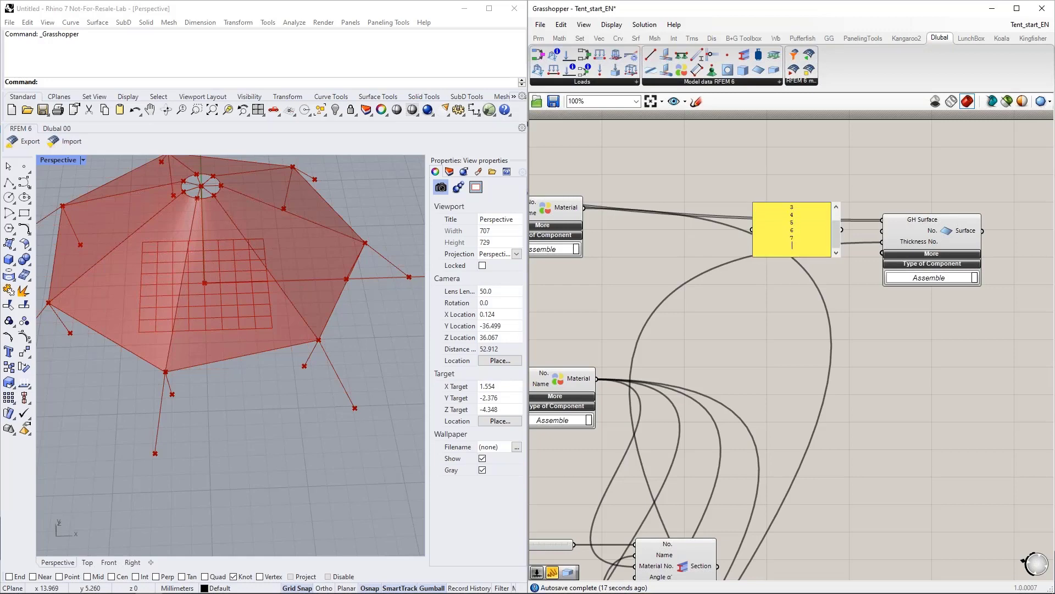
Turn off multiline data for the number panel, enlarge it and connect it to the Surface component's No. input
{"action": "right_click", "coordinate": [813, 237]}
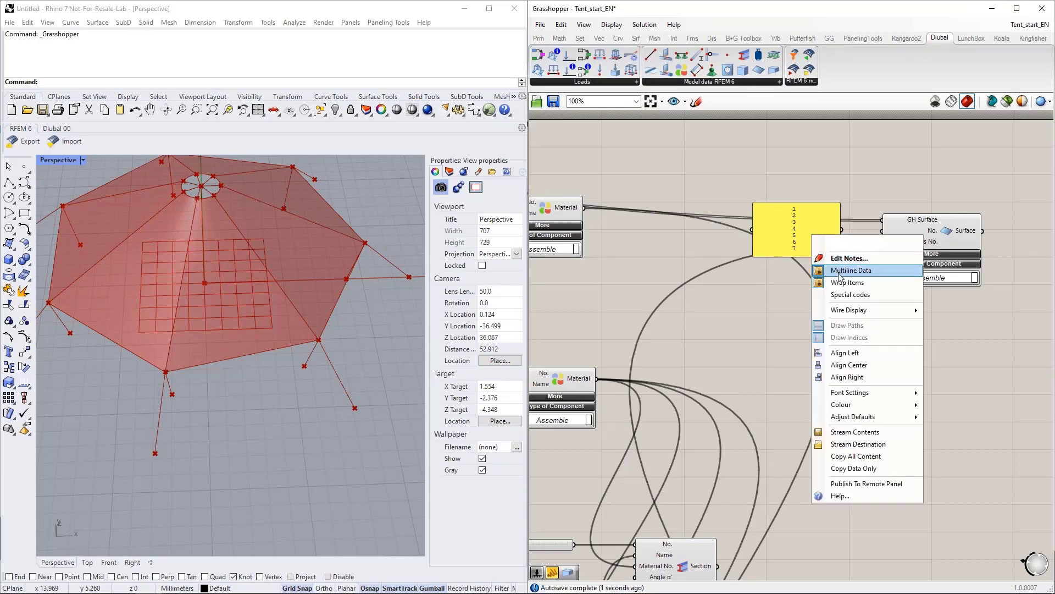
{"action": "left_click", "coordinate": [839, 271]}
{"action": "left_click_drag", "start_coordinate": [816, 229], "coordinate": [806, 293]}
{"action": "left_click_drag", "start_coordinate": [836, 243], "coordinate": [883, 242]}
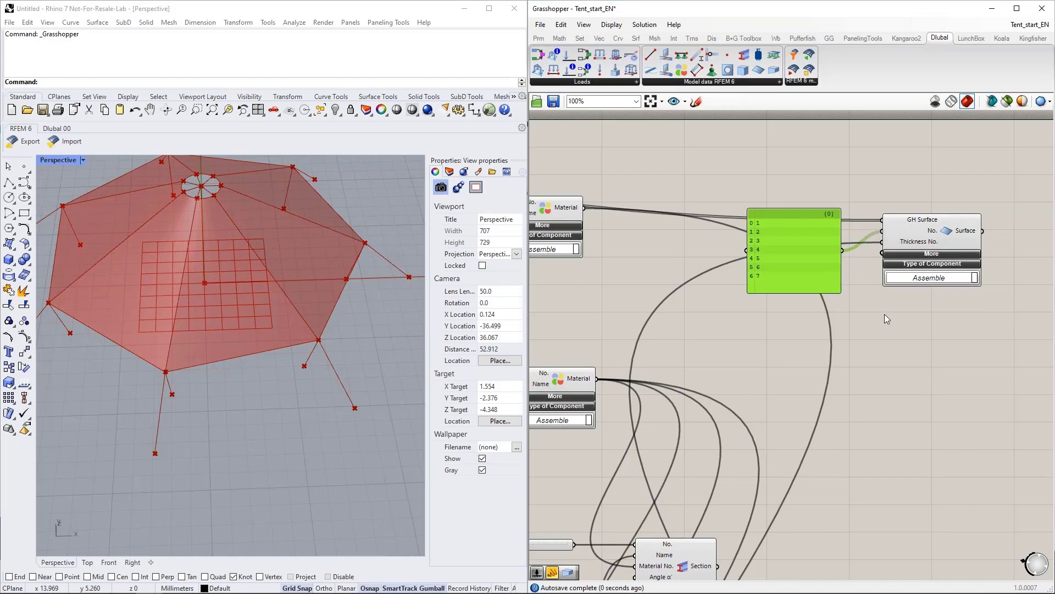
Set the Amnt Clm slider in the tent geometry group to 10 columns
{"action": "scroll", "coordinate": [895, 297], "scroll_direction": "down", "scroll_amount": 1}
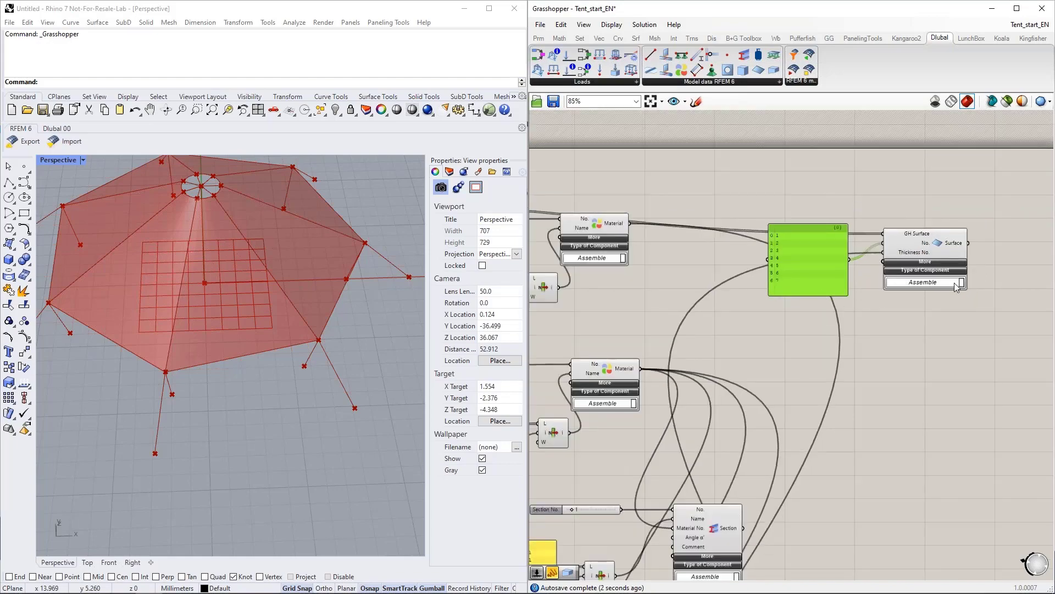
{"action": "scroll", "coordinate": [949, 282], "scroll_direction": "down", "scroll_amount": 8}
{"action": "scroll", "coordinate": [593, 281], "scroll_direction": "up", "scroll_amount": 9}
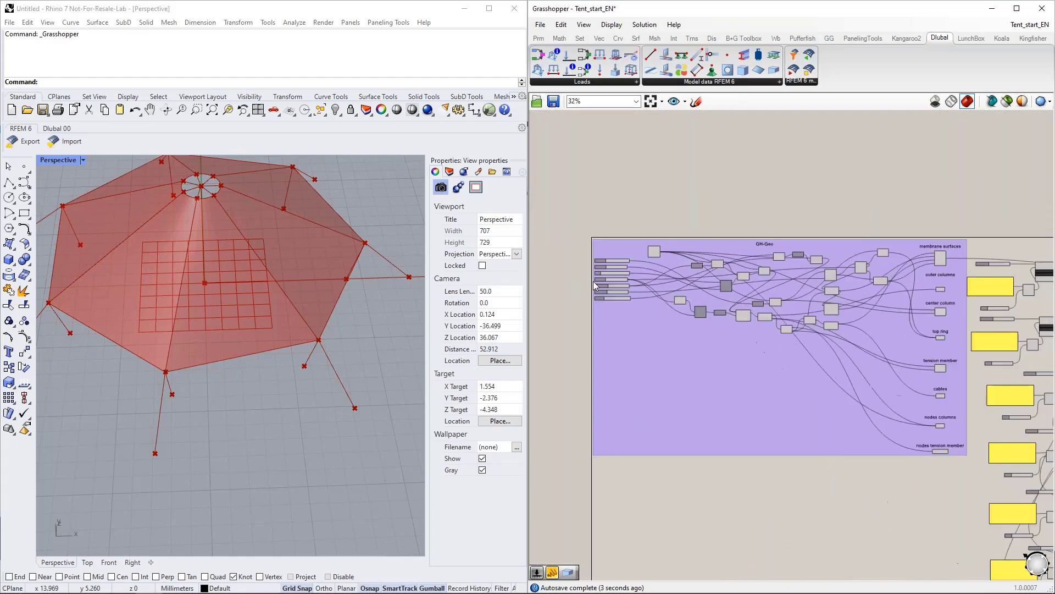
{"action": "left_click_drag", "start_coordinate": [722, 270], "coordinate": [744, 268]}
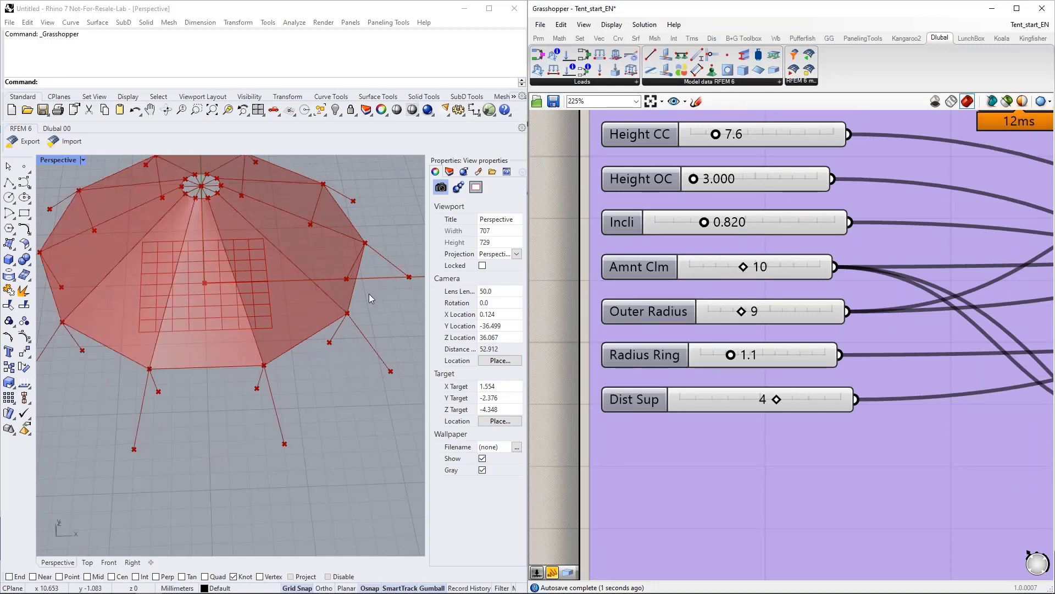
Set the Amnt Clm slider to 7 columns
{"action": "scroll", "coordinate": [370, 298], "scroll_direction": "down", "scroll_amount": 2}
{"action": "right_click_drag", "start_coordinate": [370, 297], "coordinate": [353, 322]}
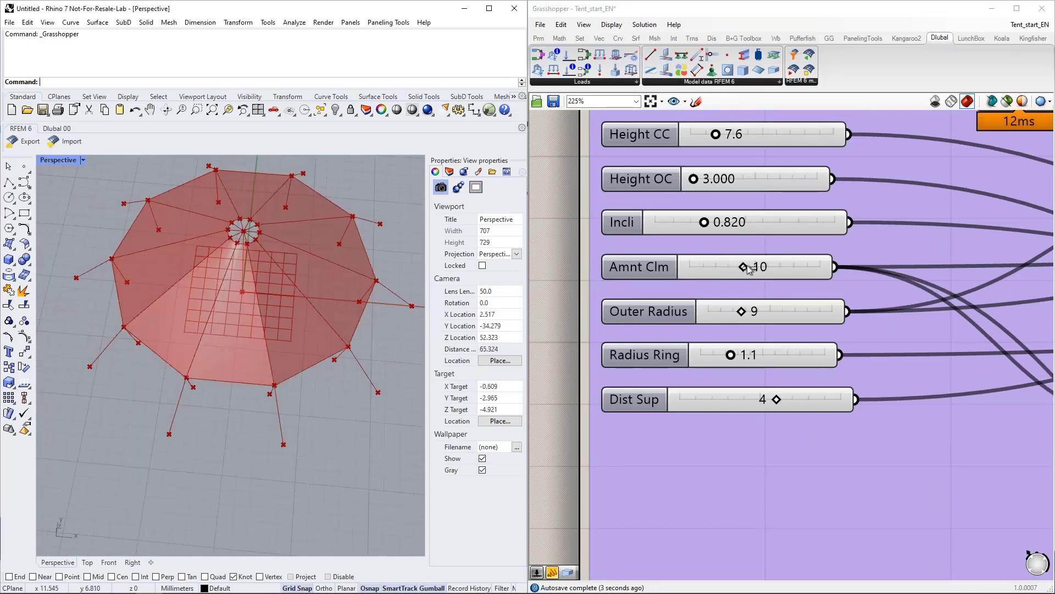
{"action": "left_click_drag", "start_coordinate": [744, 267], "coordinate": [721, 268]}
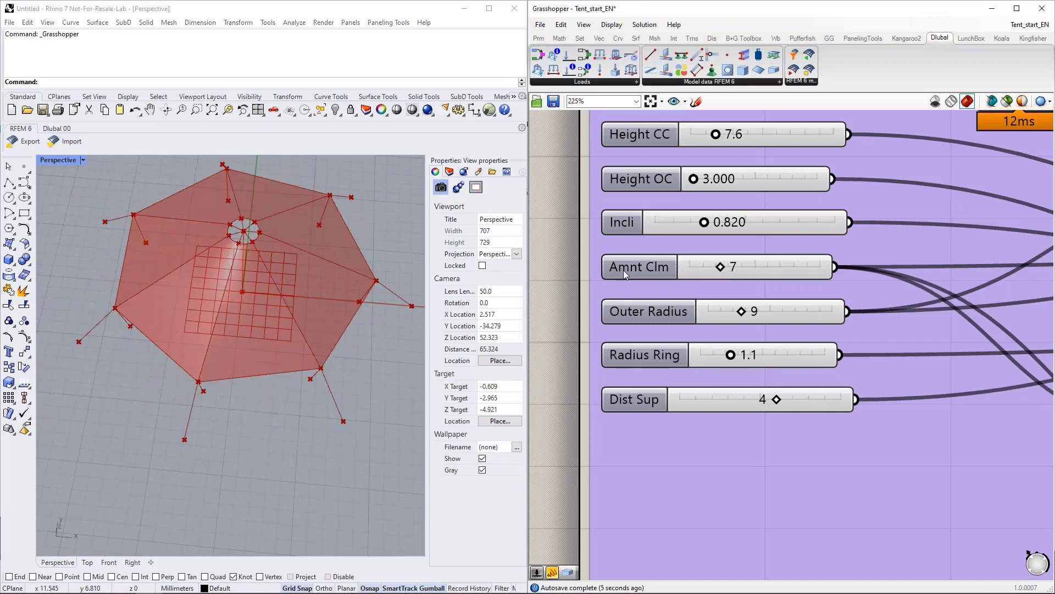
Delete the number panel feeding the Surface component and move the Surface component slightly up to straighten its geometry wire
{"action": "scroll", "coordinate": [589, 275], "scroll_direction": "down", "scroll_amount": 6}
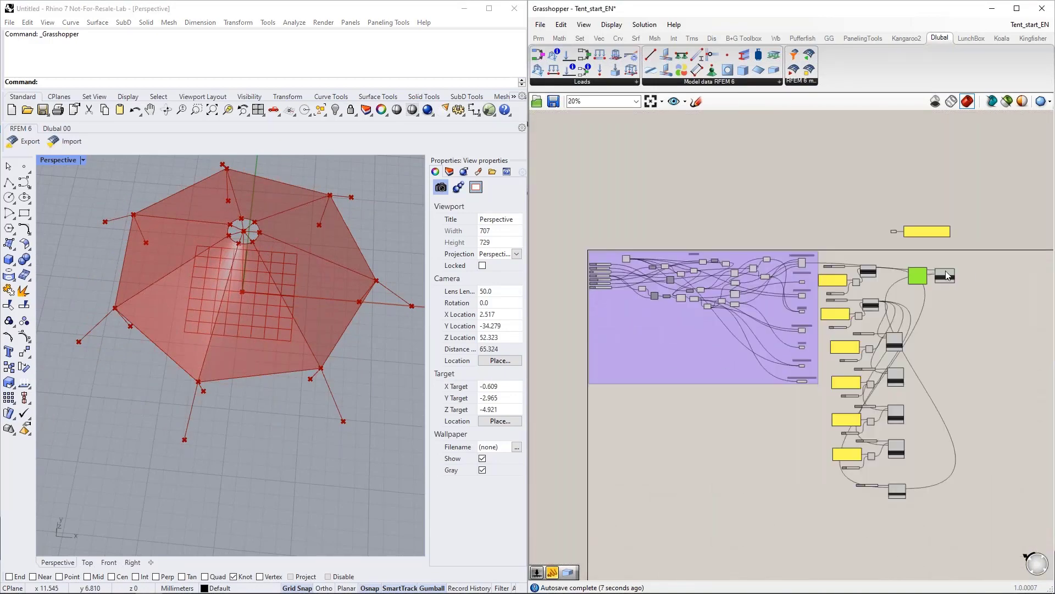
{"action": "scroll", "coordinate": [874, 285], "scroll_direction": "up", "scroll_amount": 4}
{"action": "right_click_drag", "start_coordinate": [876, 344], "coordinate": [908, 301]}
{"action": "key", "text": "Delete"}
{"action": "left_click_drag", "start_coordinate": [974, 239], "coordinate": [978, 203]}
{"action": "right_click_drag", "start_coordinate": [815, 223], "coordinate": [836, 256]}
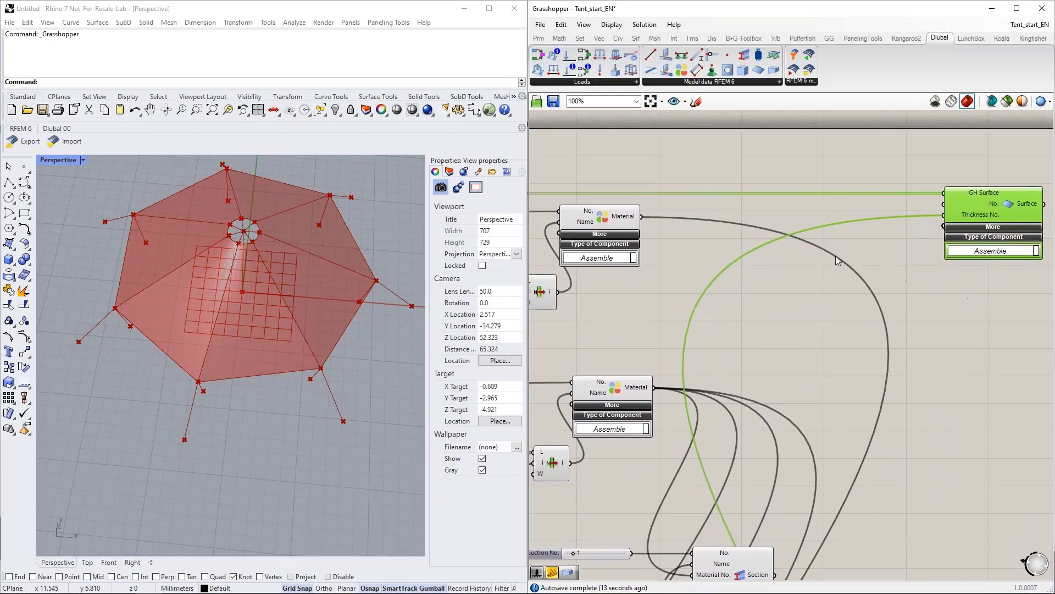
Add a Series component and place it in the gap between the first Material component and the Surface component
{"action": "double_click", "coordinate": [767, 273]}
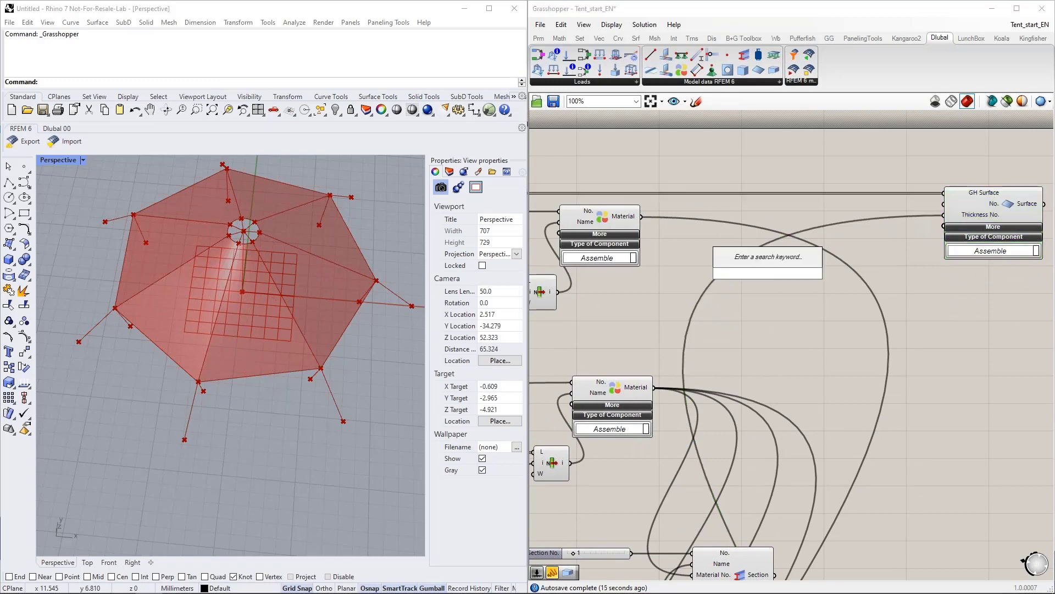
{"action": "type", "text": "\"series"}
{"action": "key", "text": "BackSpace"}
{"action": "key", "text": "BackSpace"}
{"action": "key", "text": "BackSpace"}
{"action": "key", "text": "BackSpace"}
{"action": "key", "text": "BackSpace"}
{"action": "key", "text": "BackSpace"}
{"action": "key", "text": "BackSpace"}
{"action": "type", "text": "series"}
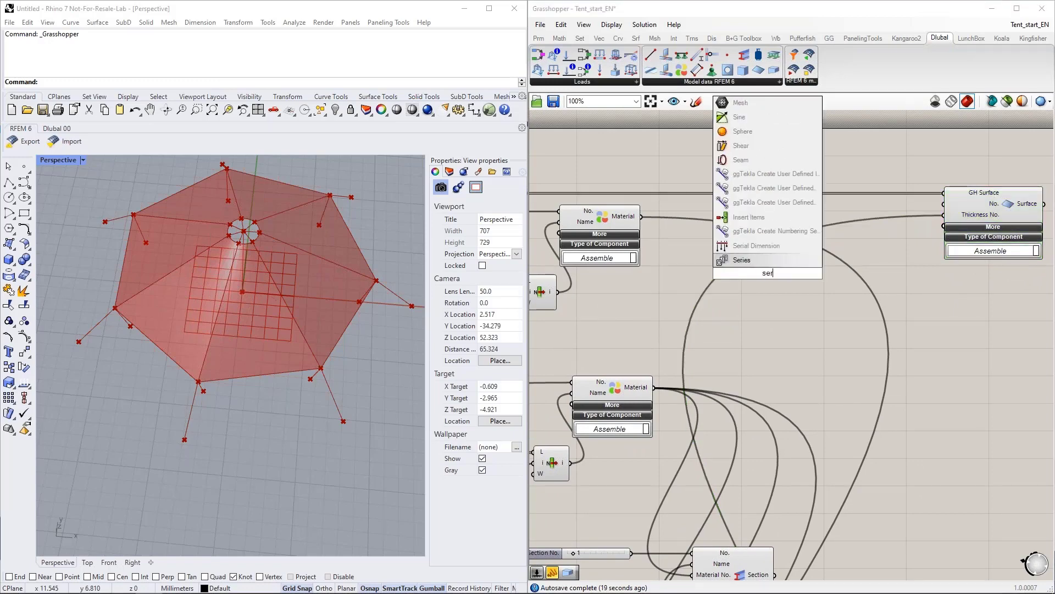
{"action": "key", "text": "Return"}
{"action": "left_click_drag", "start_coordinate": [768, 272], "coordinate": [821, 234]}
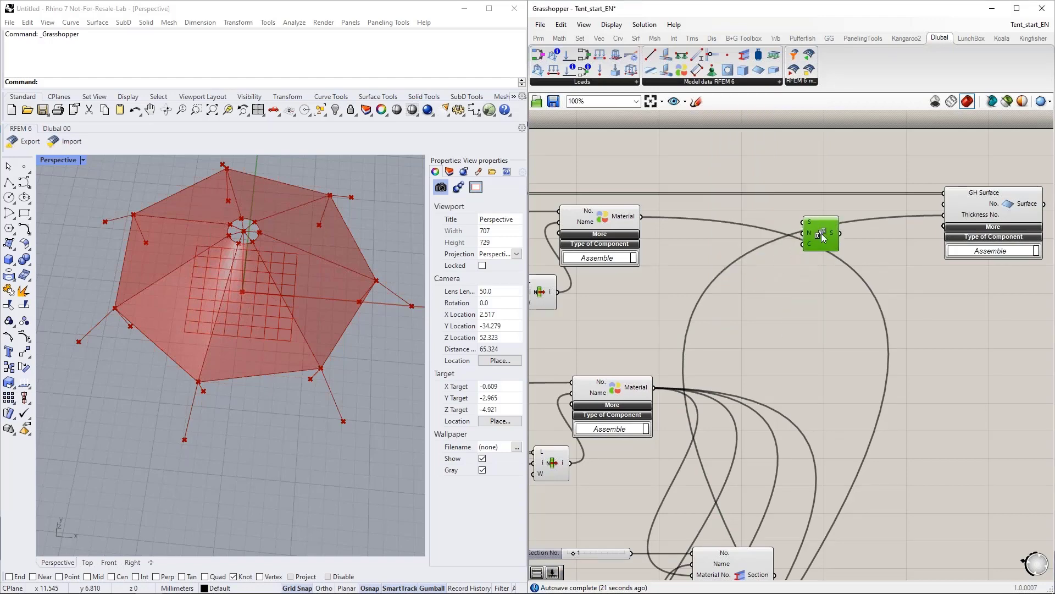
Set the start number of the Series component to 1
{"action": "right_click", "coordinate": [809, 219]}
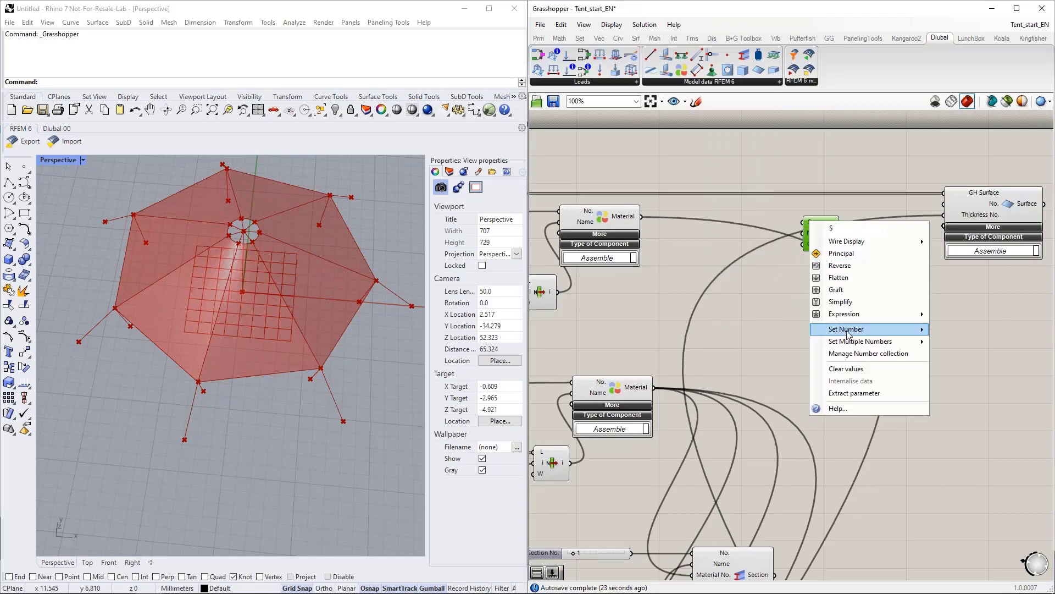
{"action": "mouse_move", "coordinate": [850, 330]}
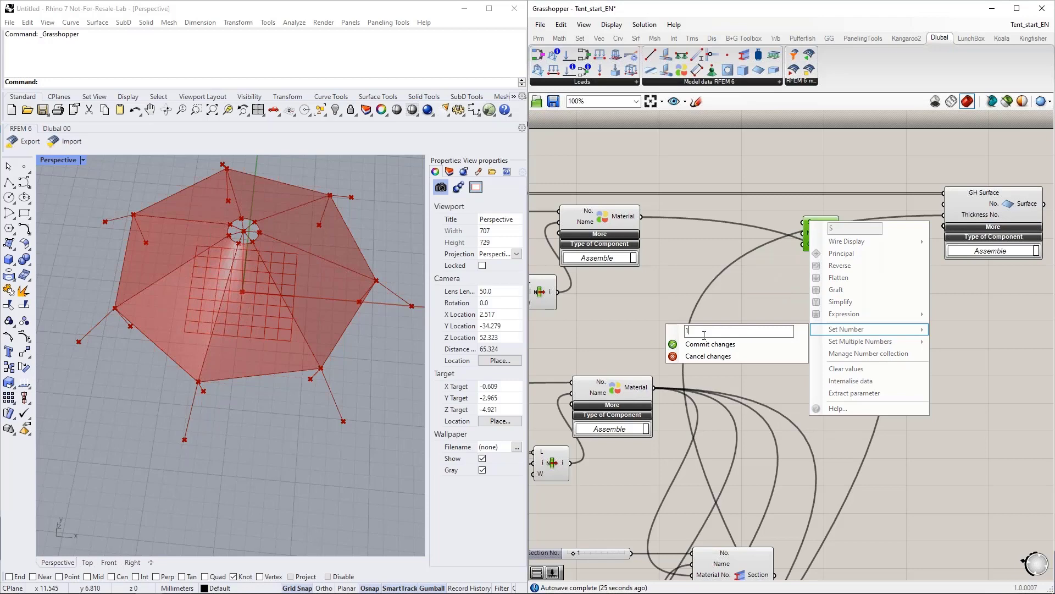
{"action": "left_click", "coordinate": [709, 345]}
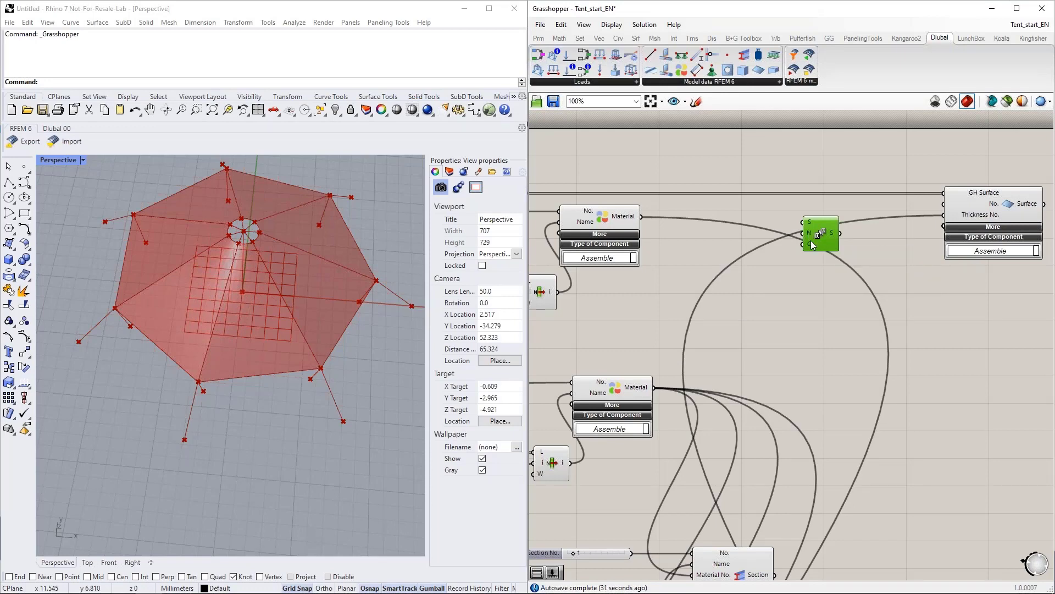
Move the Series component next to the geometry sliders and connect the Amnt Clm slider to its count input C
{"action": "scroll", "coordinate": [810, 240], "scroll_direction": "down", "scroll_amount": 3}
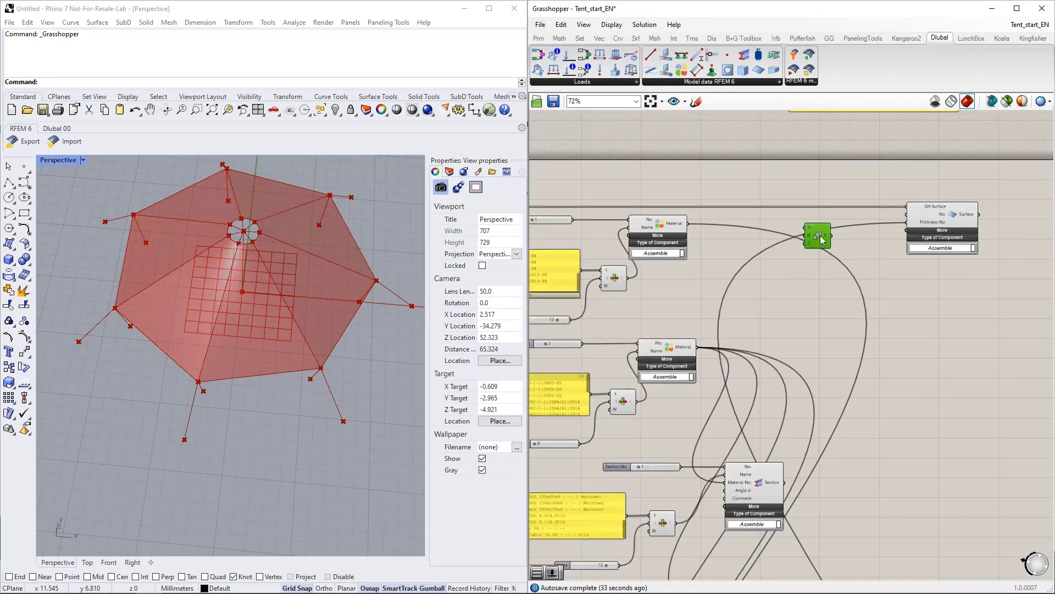
{"action": "scroll", "coordinate": [845, 246], "scroll_direction": "down", "scroll_amount": 2}
{"action": "scroll", "coordinate": [843, 242], "scroll_direction": "down", "scroll_amount": 1}
{"action": "left_click_drag", "start_coordinate": [843, 243], "coordinate": [576, 270]}
{"action": "right_click_drag", "start_coordinate": [607, 270], "coordinate": [880, 257]}
{"action": "left_click_drag", "start_coordinate": [846, 254], "coordinate": [572, 263]}
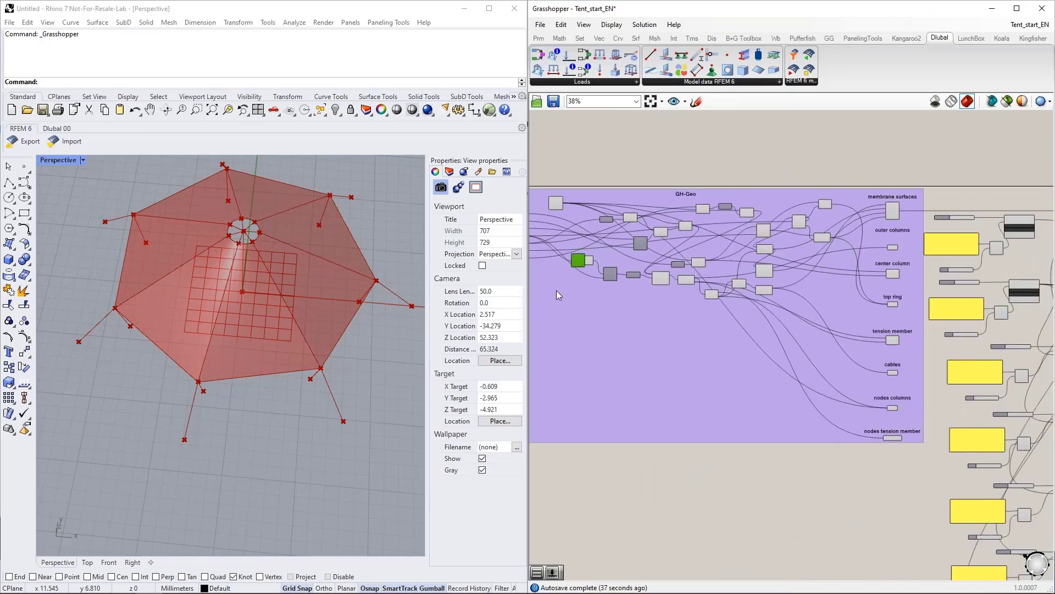
{"action": "scroll", "coordinate": [605, 291], "scroll_direction": "up", "scroll_amount": 4}
{"action": "scroll", "coordinate": [635, 292], "scroll_direction": "up", "scroll_amount": 3}
{"action": "right_click_drag", "start_coordinate": [660, 227], "coordinate": [690, 238]}
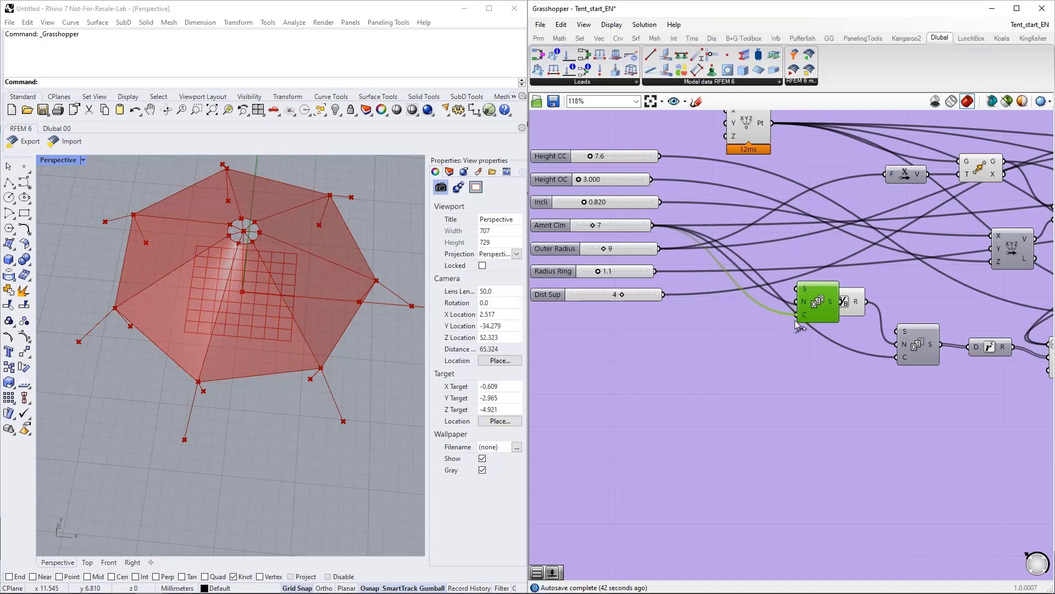
Bring the Series component back in front of the Surface component and connect its output to the Surface No. input
{"action": "scroll", "coordinate": [652, 338], "scroll_direction": "down", "scroll_amount": 6}
{"action": "right_click_drag", "start_coordinate": [955, 308], "coordinate": [802, 325]}
{"action": "scroll", "coordinate": [802, 326], "scroll_direction": "up", "scroll_amount": 5}
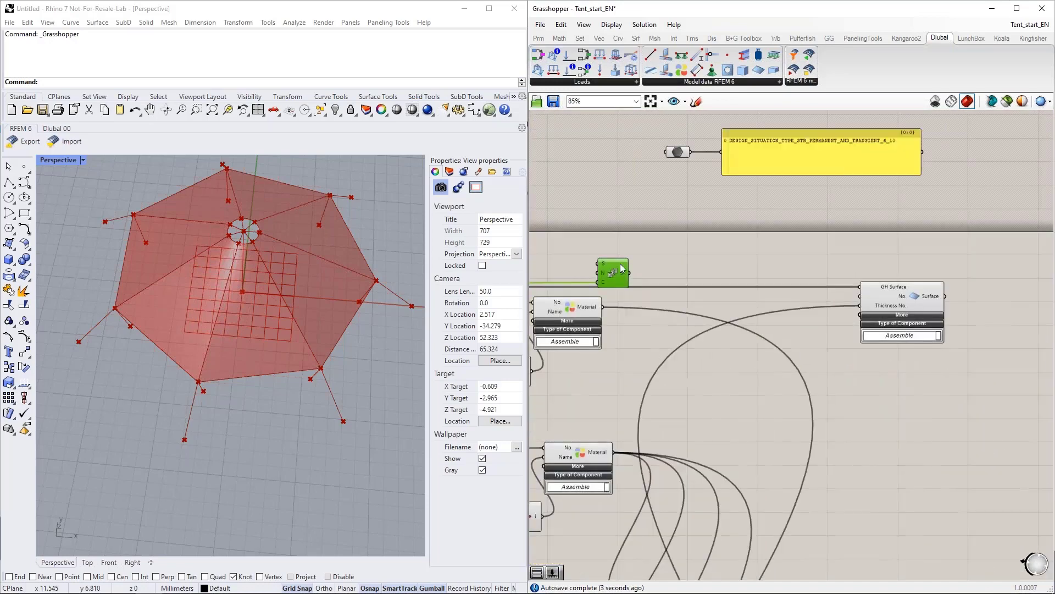
{"action": "scroll", "coordinate": [812, 325], "scroll_direction": "up", "scroll_amount": 2}
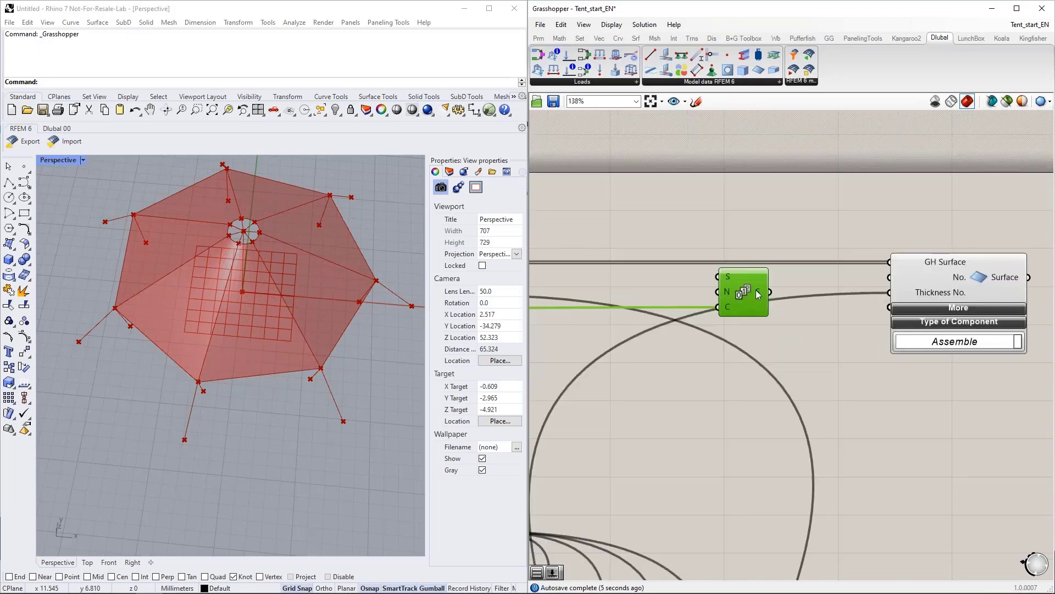
{"action": "mouse_move", "coordinate": [758, 290]}
{"action": "left_click_drag", "start_coordinate": [761, 289], "coordinate": [889, 277]}
{"action": "scroll", "coordinate": [698, 236], "scroll_direction": "down", "scroll_amount": 2}
{"action": "scroll", "coordinate": [698, 236], "scroll_direction": "down", "scroll_amount": 1}
{"action": "left_click_drag", "start_coordinate": [728, 278], "coordinate": [730, 269]}
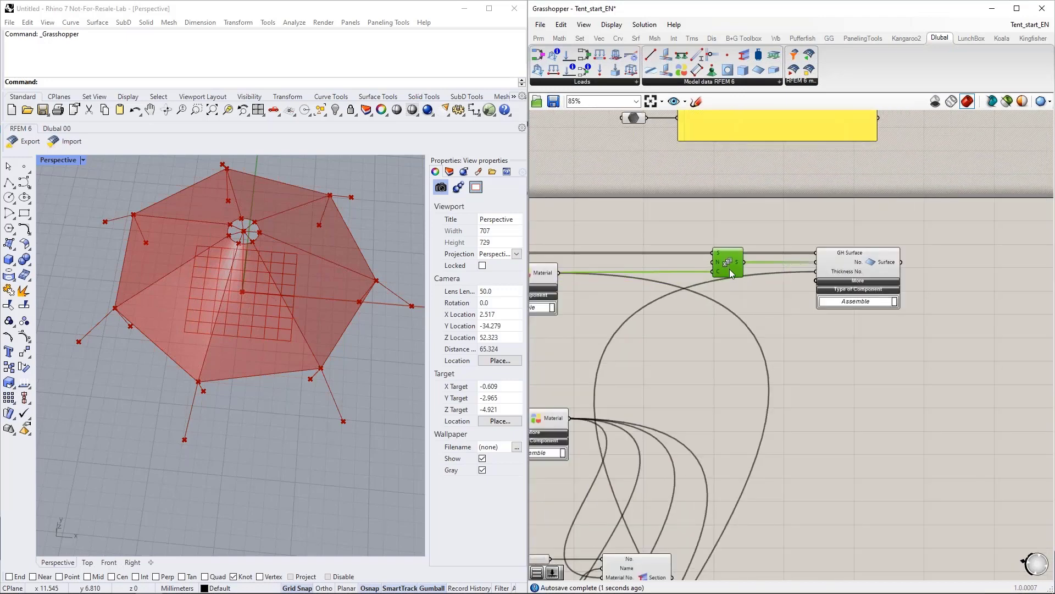
Expand the additional inputs of the Surface component and add a Value List in front of them
{"action": "right_click_drag", "start_coordinate": [766, 348], "coordinate": [768, 266]}
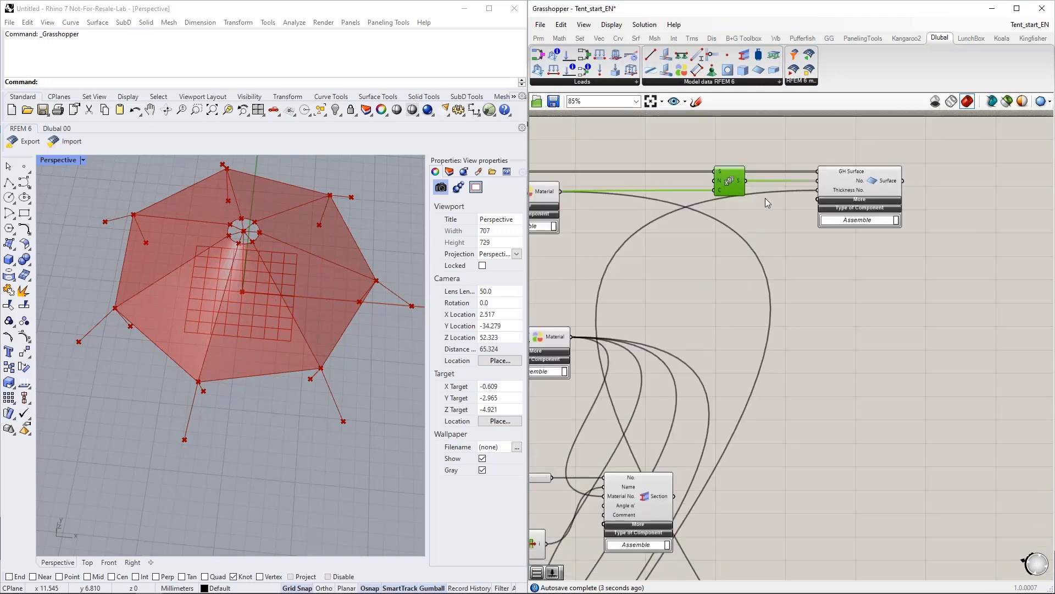
{"action": "left_click", "coordinate": [852, 199]}
{"action": "double_click", "coordinate": [716, 243]}
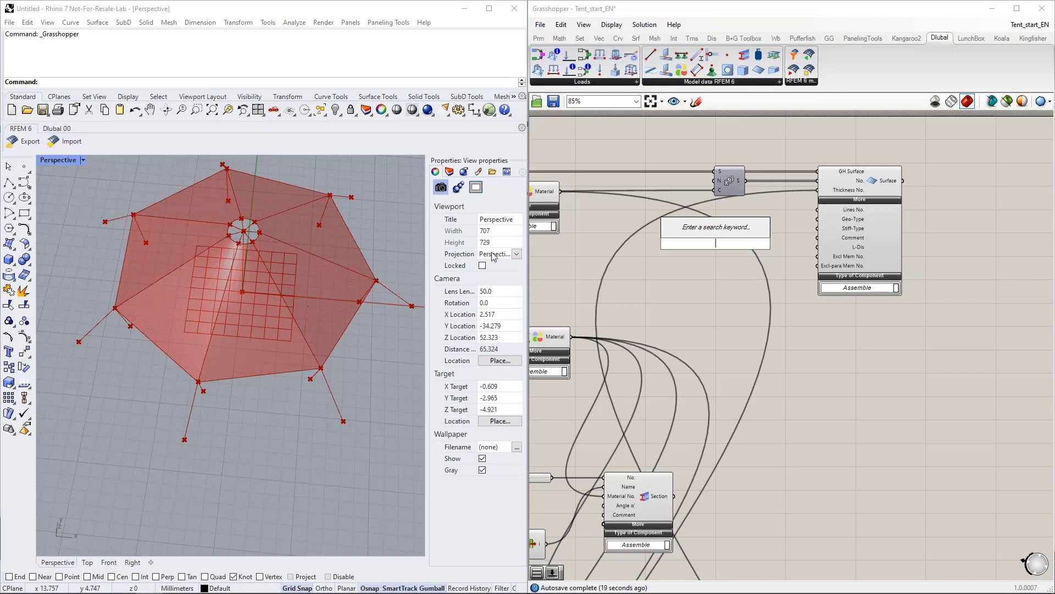
{"action": "type", "text": "va"}
{"action": "key", "text": "Return"}
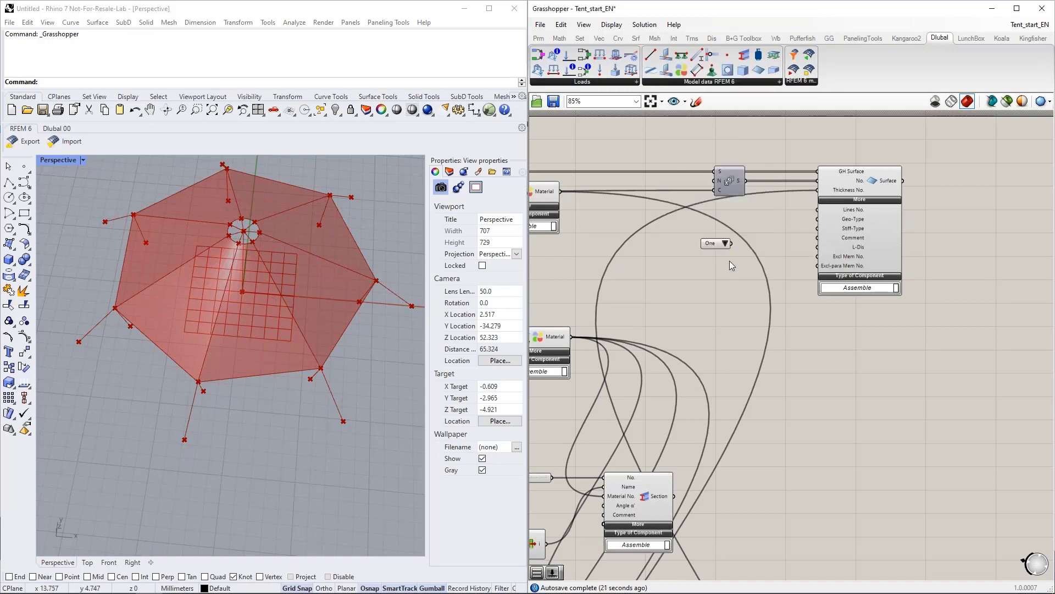
Connect the Value List to the Surface component's Stiff-Type input and shift the list clear of the component
{"action": "left_click_drag", "start_coordinate": [733, 244], "coordinate": [807, 233]}
{"action": "scroll", "coordinate": [795, 242], "scroll_direction": "up", "scroll_amount": 2}
{"action": "scroll", "coordinate": [795, 242], "scroll_direction": "up", "scroll_amount": 1}
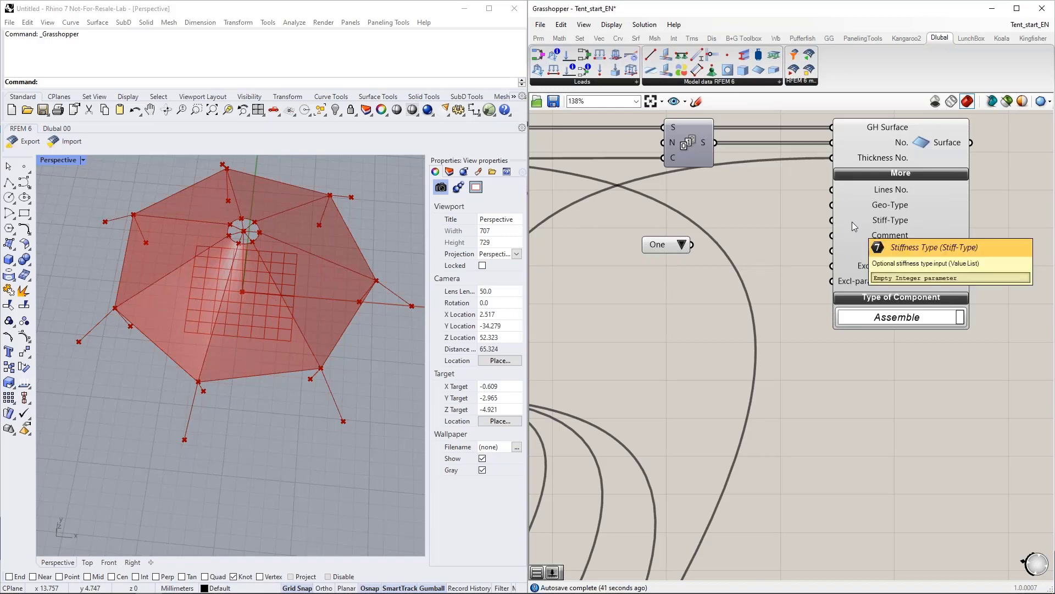
{"action": "left_click_drag", "start_coordinate": [691, 245], "coordinate": [826, 224]}
{"action": "left_click", "coordinate": [693, 233]}
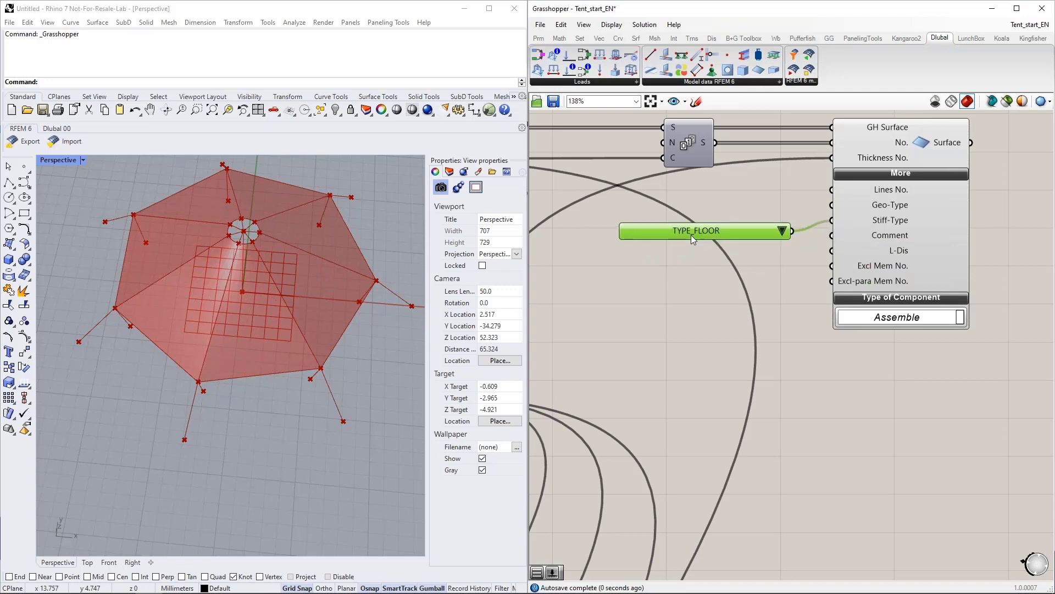
Select TYPE_MEMBRANE as the surface stiffness type and align the list with the Stiff-Type input
{"action": "left_click", "coordinate": [771, 228]}
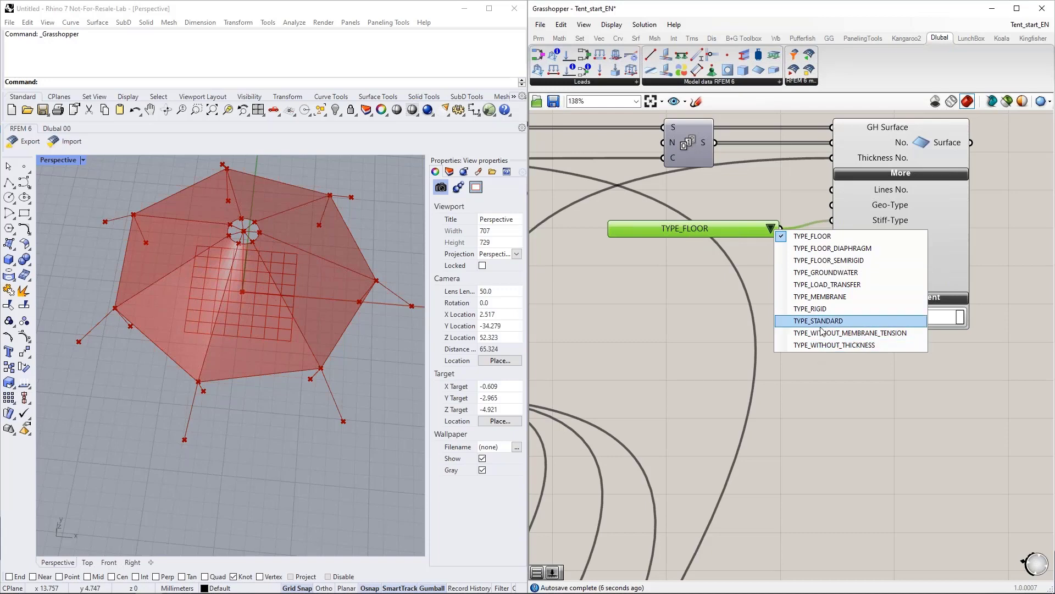
{"action": "left_click", "coordinate": [824, 297]}
{"action": "left_click_drag", "start_coordinate": [688, 229], "coordinate": [687, 221]}
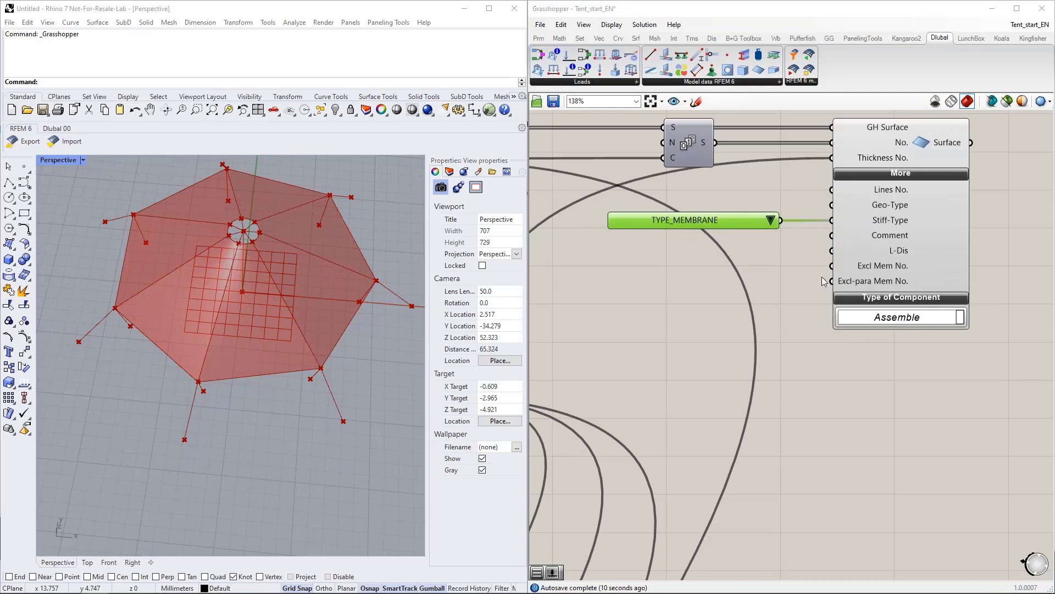
Add a Member component from the RFEM 6 model data components below the Surface component
{"action": "scroll", "coordinate": [858, 358], "scroll_direction": "down", "scroll_amount": 3}
{"action": "scroll", "coordinate": [846, 358], "scroll_direction": "down", "scroll_amount": 2}
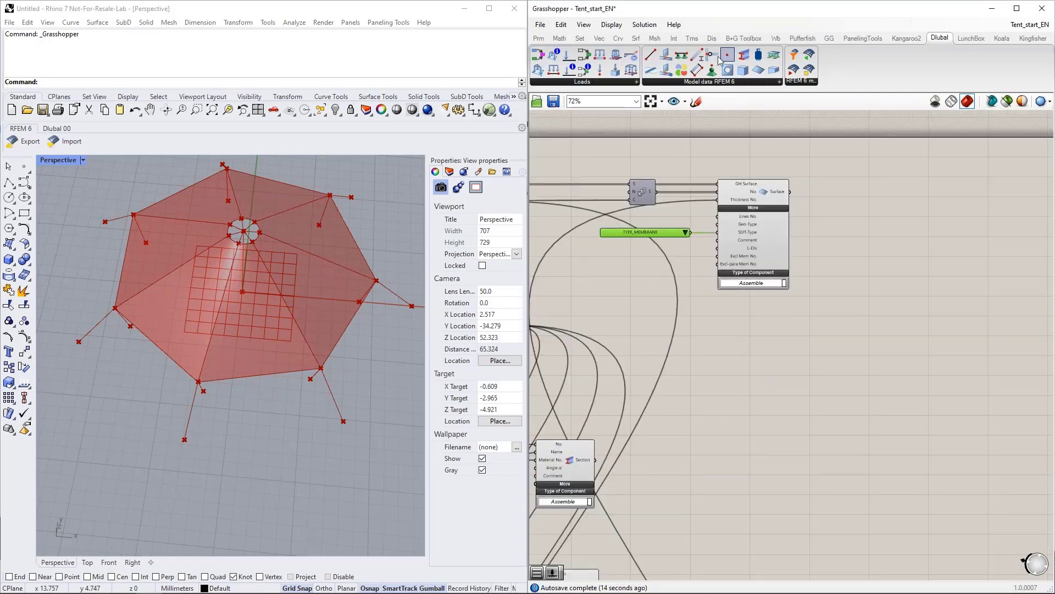
{"action": "left_click_drag", "start_coordinate": [698, 57], "coordinate": [781, 397]}
{"action": "scroll", "coordinate": [709, 371], "scroll_direction": "up", "scroll_amount": 4}
{"action": "left_click", "coordinate": [799, 324]}
{"action": "scroll", "coordinate": [781, 322], "scroll_direction": "down", "scroll_amount": 2}
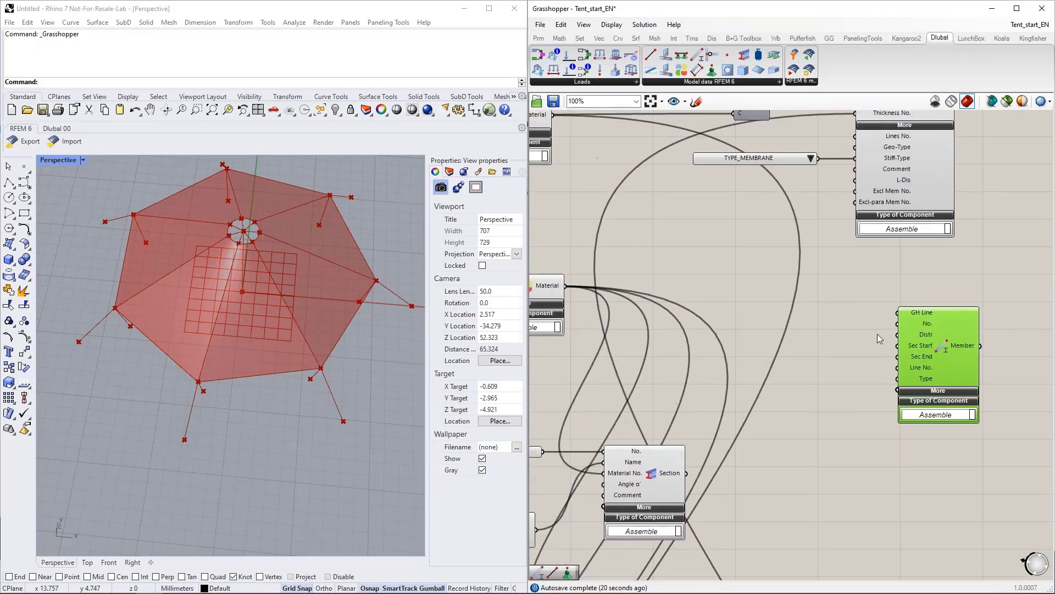
Connect the outer columns geometry to the Member component's GH Line input and place the component below the Surface component
{"action": "scroll", "coordinate": [877, 334], "scroll_direction": "down", "scroll_amount": 5}
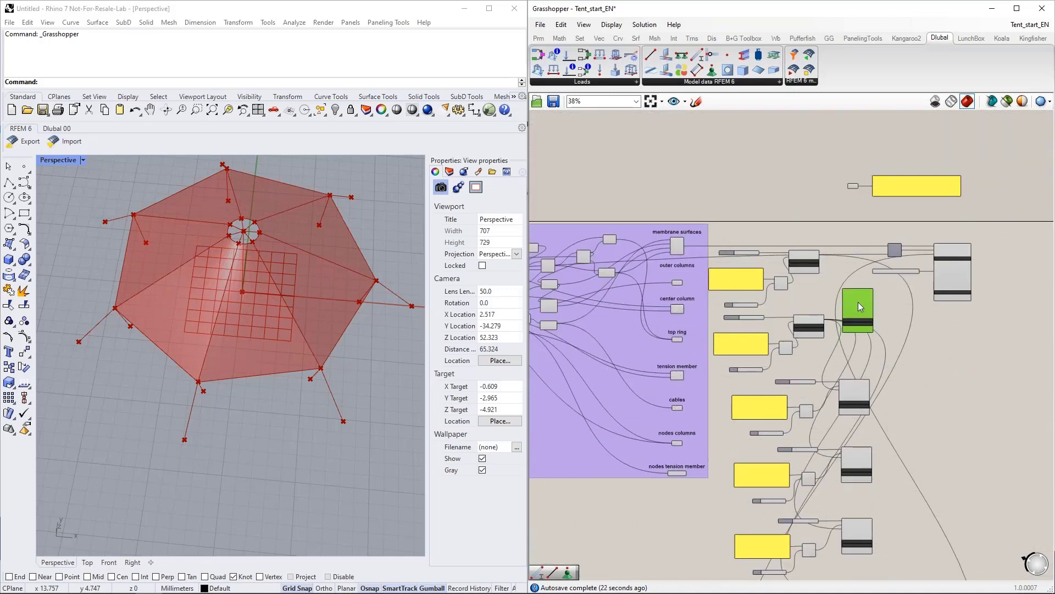
{"action": "scroll", "coordinate": [753, 301], "scroll_direction": "up", "scroll_amount": 4}
{"action": "left_click_drag", "start_coordinate": [572, 252], "coordinate": [934, 269]}
{"action": "right_click_drag", "start_coordinate": [821, 274], "coordinate": [475, 229]}
{"action": "left_click_drag", "start_coordinate": [628, 252], "coordinate": [874, 343]}
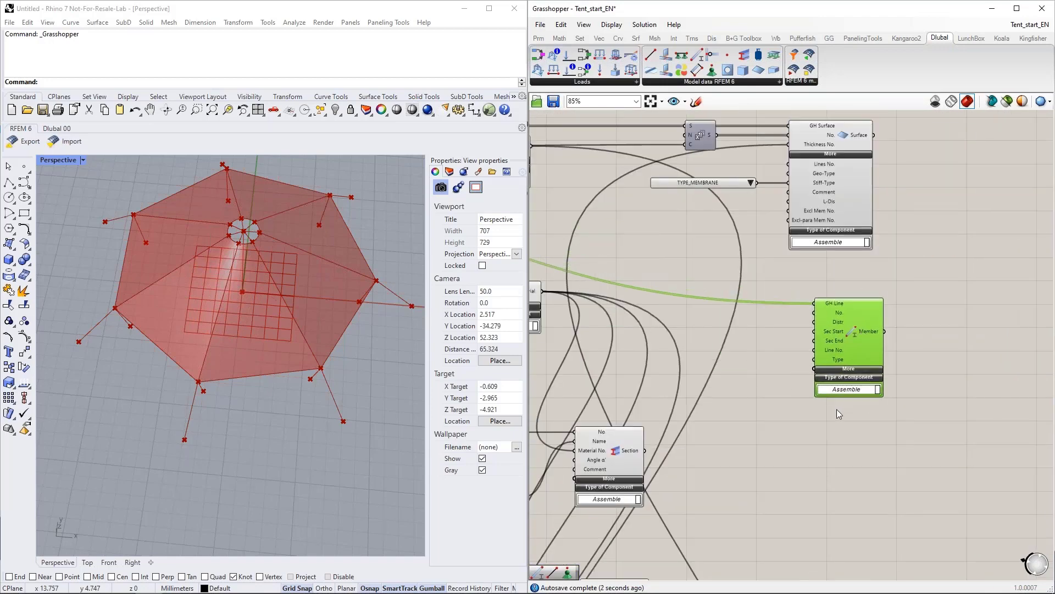
{"action": "right_click_drag", "start_coordinate": [837, 409], "coordinate": [837, 361]}
{"action": "mouse_move", "coordinate": [836, 256]}
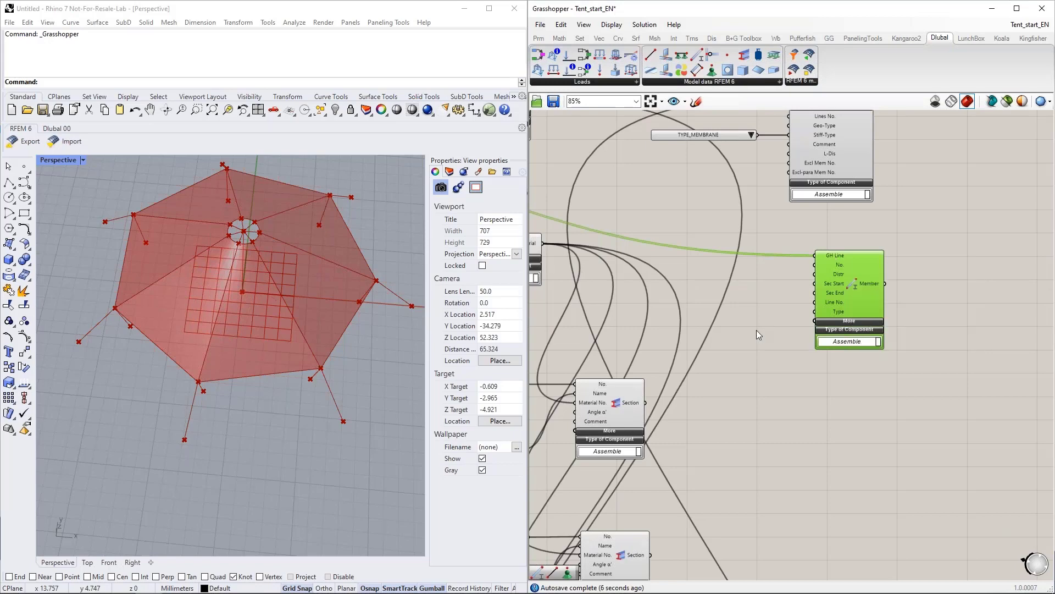
Duplicate the Series component in front of the Member component and connect the copy's output to the Member No. input
{"action": "right_click_drag", "start_coordinate": [764, 325], "coordinate": [819, 400]}
{"action": "left_click", "coordinate": [750, 173]}
{"action": "left_click_drag", "start_coordinate": [750, 173], "coordinate": [864, 341], "text": "alt"}
{"action": "left_click_drag", "start_coordinate": [763, 360], "coordinate": [767, 351]}
{"action": "right_click_drag", "start_coordinate": [874, 322], "coordinate": [871, 273]}
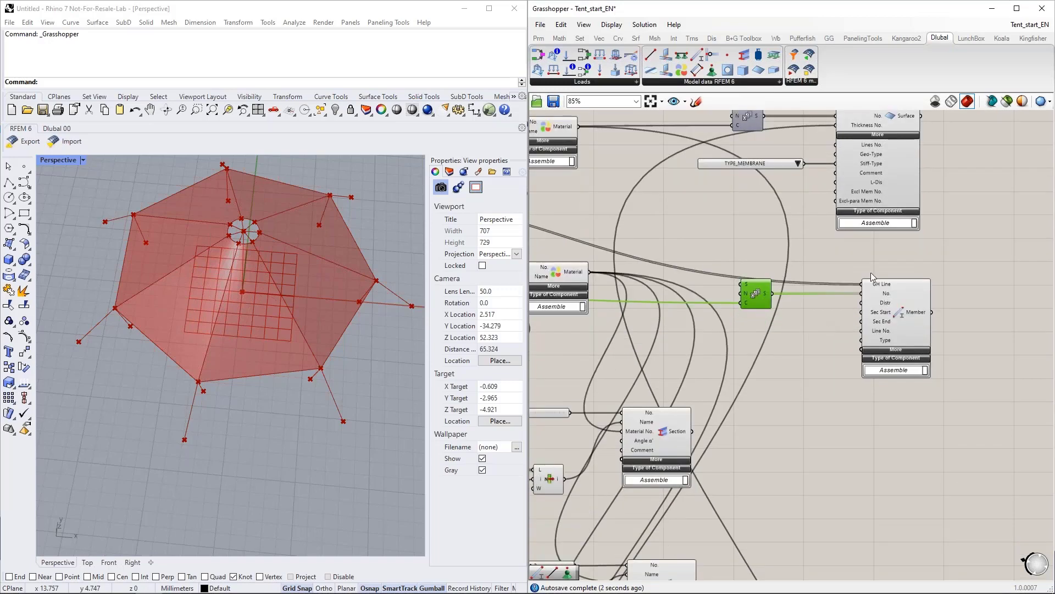
Connect the first Section component's output to the Member component's Sec Start input
{"action": "right_click_drag", "start_coordinate": [814, 355], "coordinate": [813, 324]}
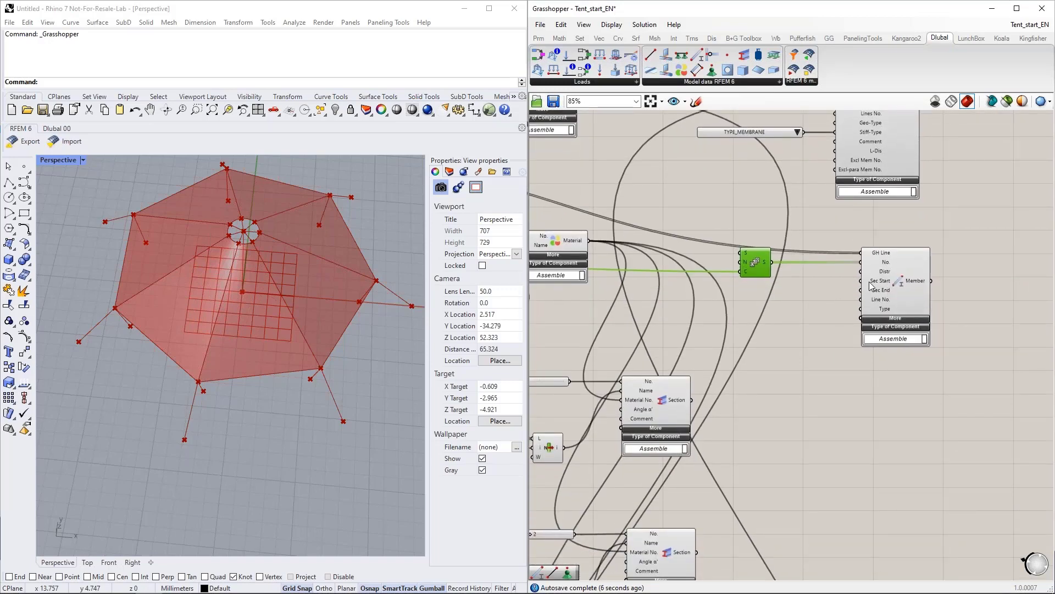
{"action": "right_click_drag", "start_coordinate": [708, 392], "coordinate": [795, 350]}
{"action": "left_click_drag", "start_coordinate": [781, 359], "coordinate": [950, 239]}
{"action": "right_click_drag", "start_coordinate": [957, 304], "coordinate": [862, 285]}
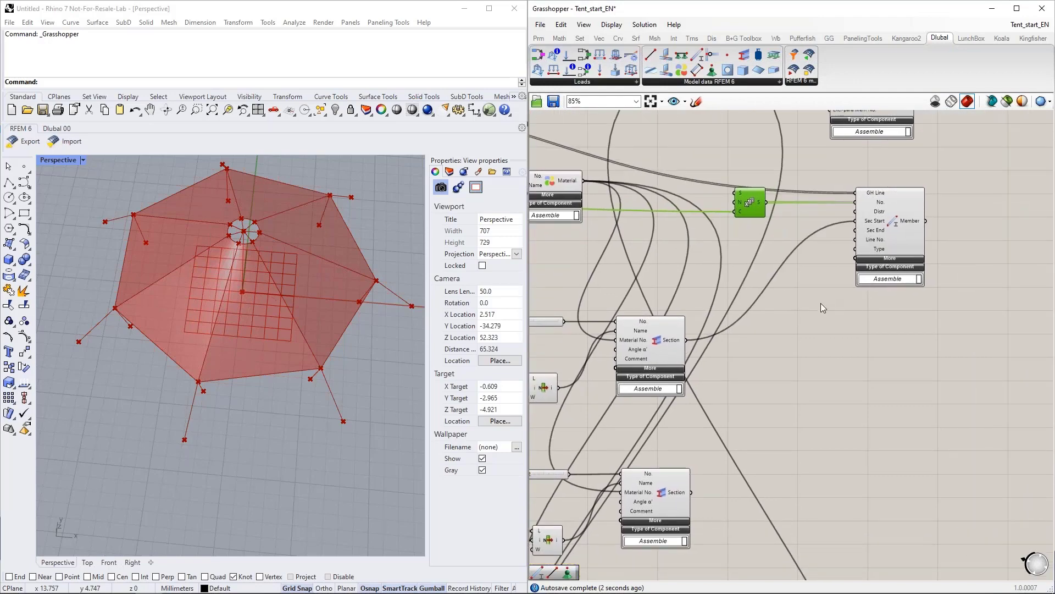
Add a second, unconnected Member component directly below the outer columns member
{"action": "right_click_drag", "start_coordinate": [916, 303], "coordinate": [878, 262]}
{"action": "left_click", "coordinate": [859, 199]}
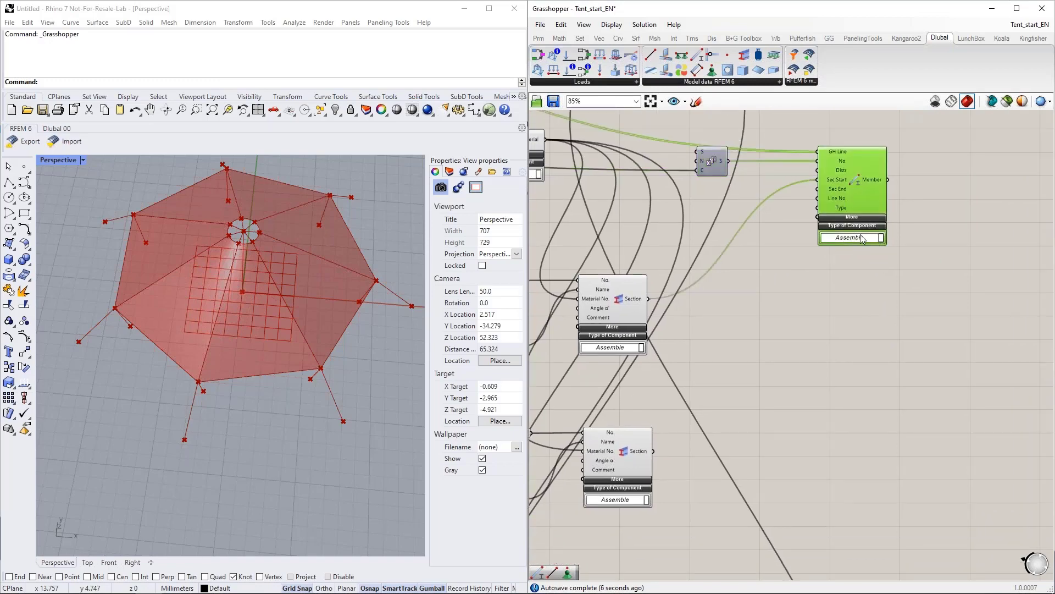
{"action": "scroll", "coordinate": [861, 332], "scroll_direction": "down", "scroll_amount": 1}
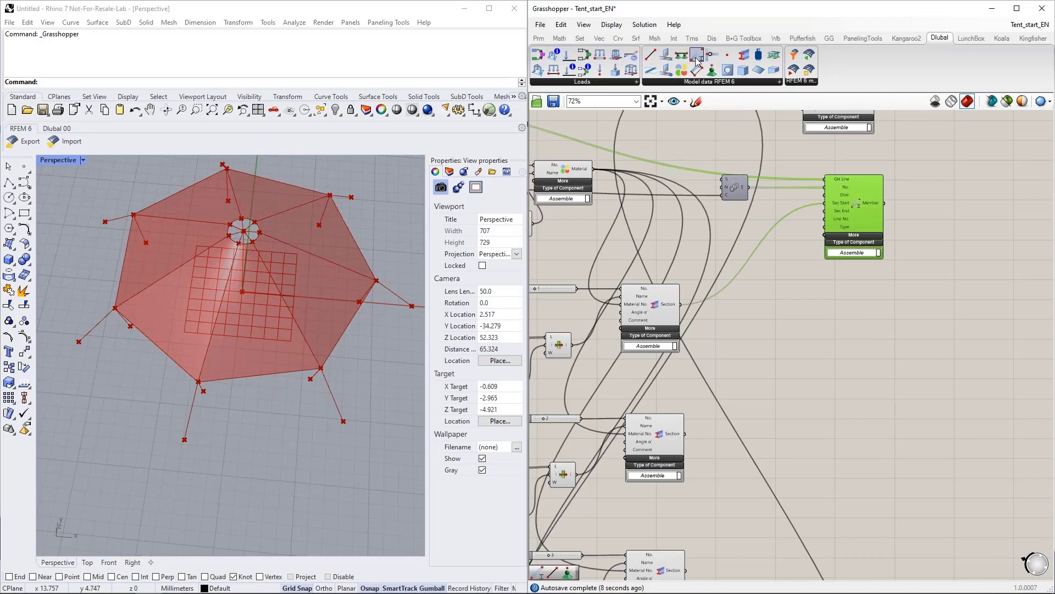
{"action": "key", "text": "ctrl+v"}
{"action": "right_click_drag", "start_coordinate": [759, 307], "coordinate": [934, 350]}
{"action": "scroll", "coordinate": [932, 355], "scroll_direction": "down", "scroll_amount": 1}
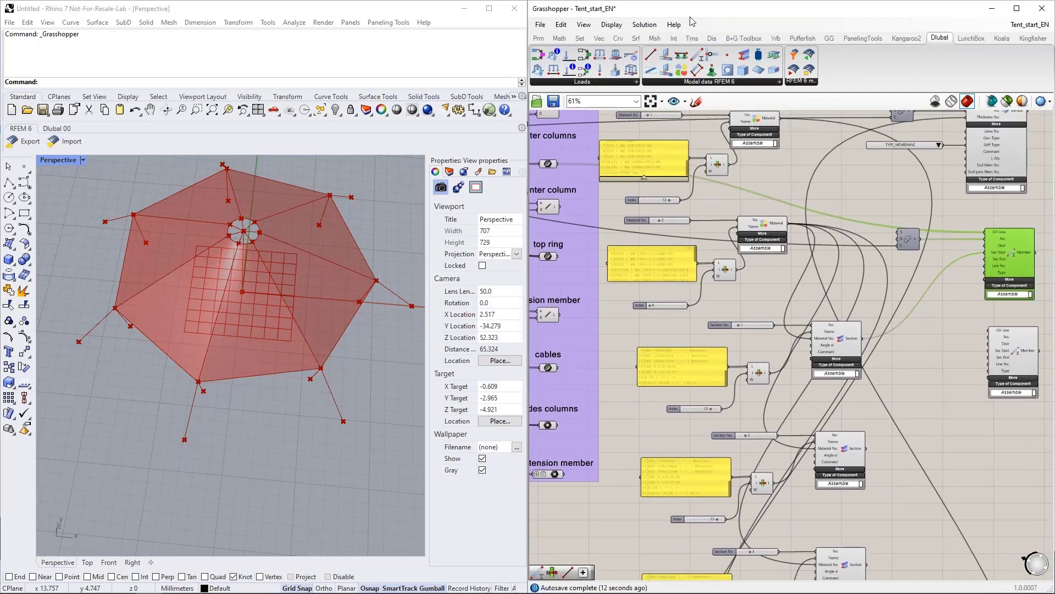
Maximize the Grasshopper window so the geometry outputs and both Member components fit in view
{"action": "left_click_drag", "start_coordinate": [677, 8], "coordinate": [591, 1]}
{"action": "right_click_drag", "start_coordinate": [550, 232], "coordinate": [759, 286]}
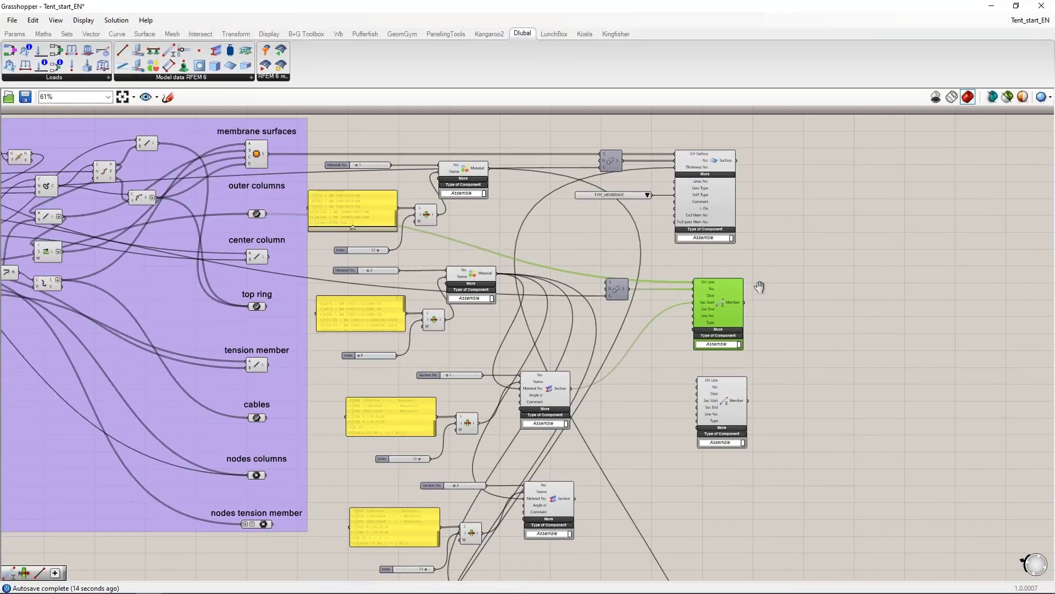
Connect the center column line output to the second Member component's GH Line input and align that Member under the first
{"action": "right_click_drag", "start_coordinate": [579, 238], "coordinate": [661, 221]}
{"action": "left_click", "coordinate": [813, 383]}
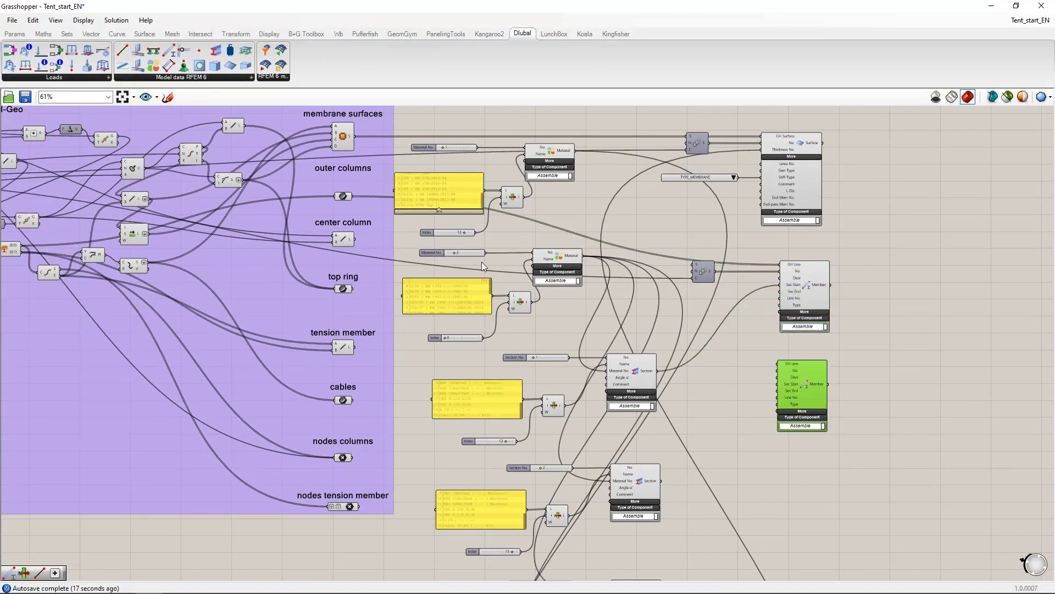
{"action": "left_click_drag", "start_coordinate": [355, 238], "coordinate": [777, 364]}
{"action": "scroll", "coordinate": [795, 447], "scroll_direction": "up", "scroll_amount": 4}
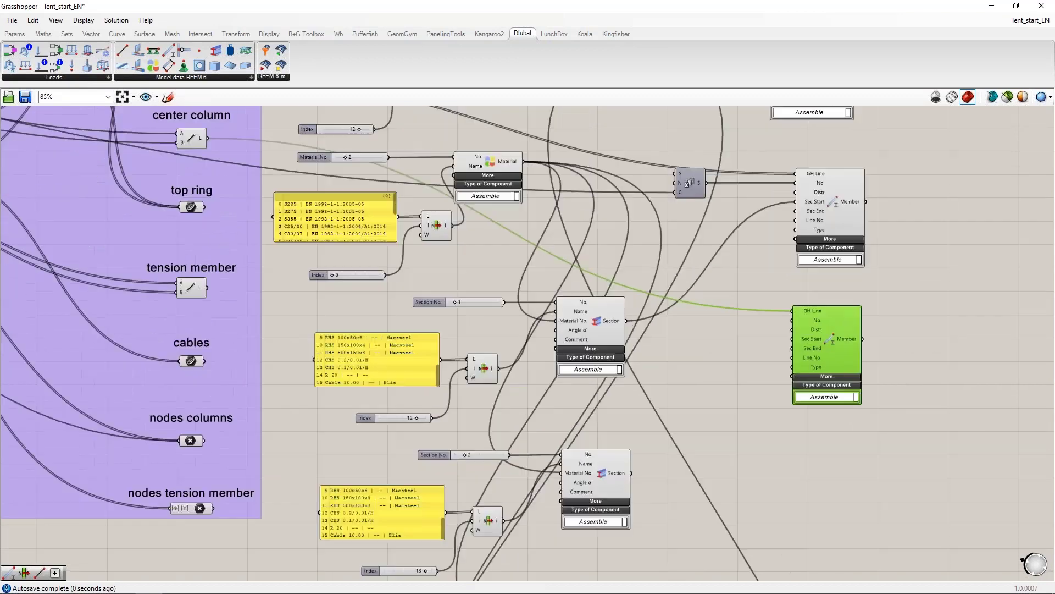
{"action": "left_click_drag", "start_coordinate": [839, 327], "coordinate": [846, 319]}
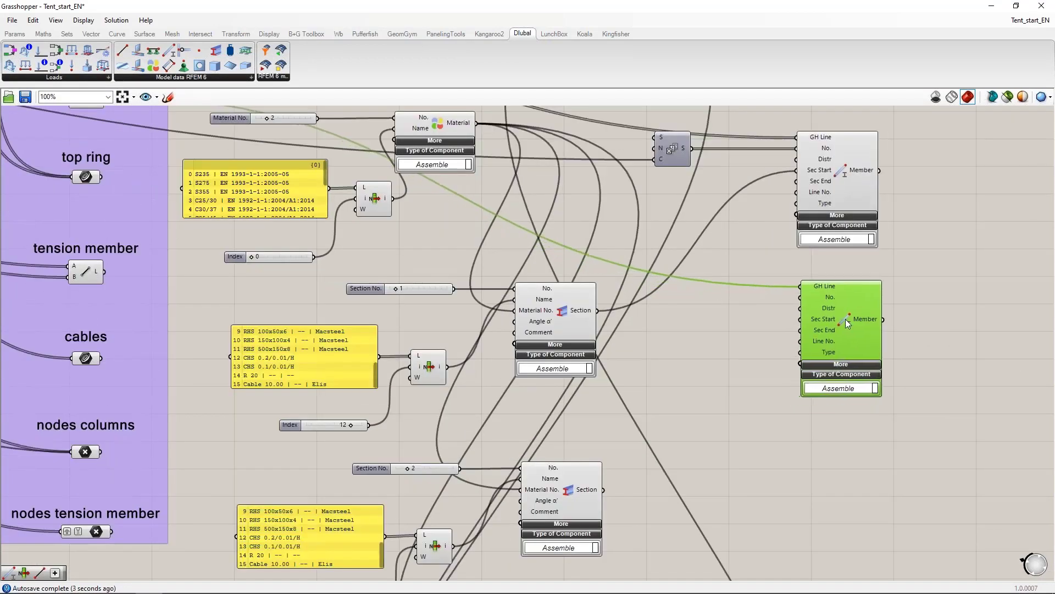
Connect the first Section component's output to the center column Member's Sec Start input
{"action": "left_click", "coordinate": [723, 340]}
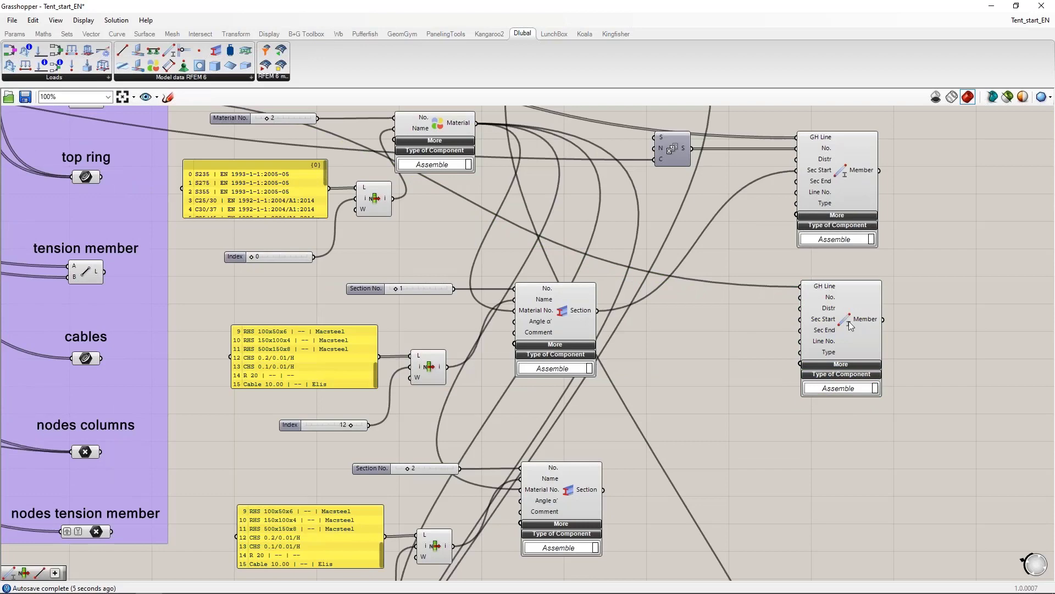
{"action": "left_click", "coordinate": [850, 325]}
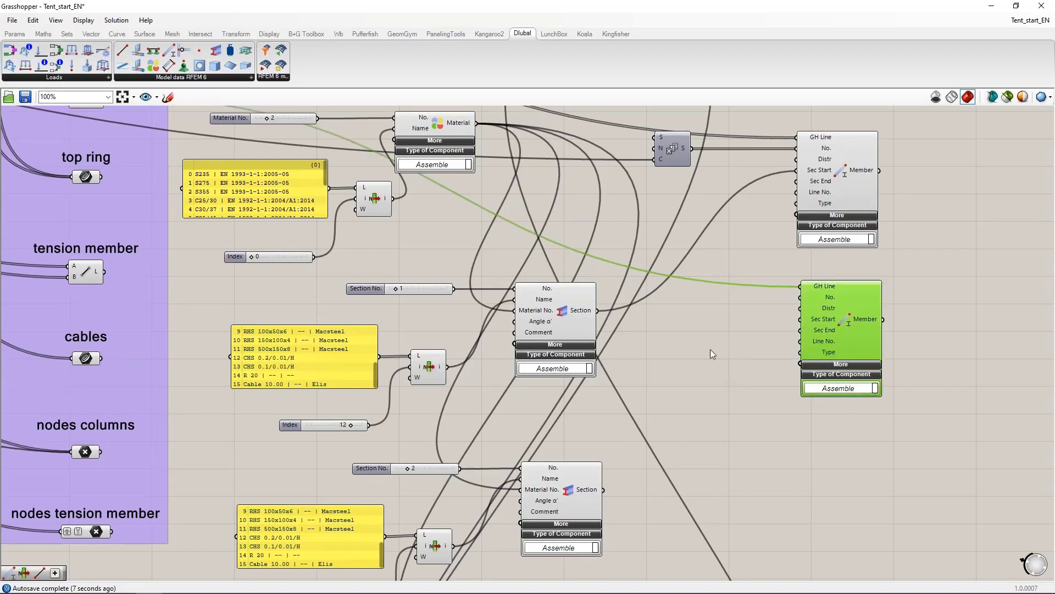
{"action": "left_click_drag", "start_coordinate": [598, 311], "coordinate": [799, 324]}
{"action": "left_click", "coordinate": [717, 354]}
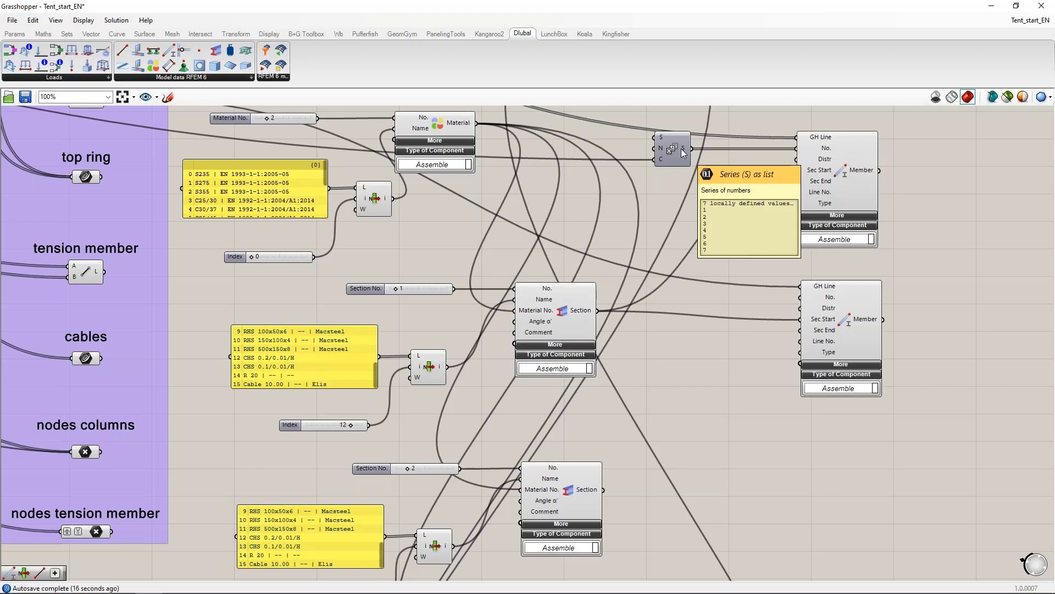
{"action": "double_click", "coordinate": [718, 296]}
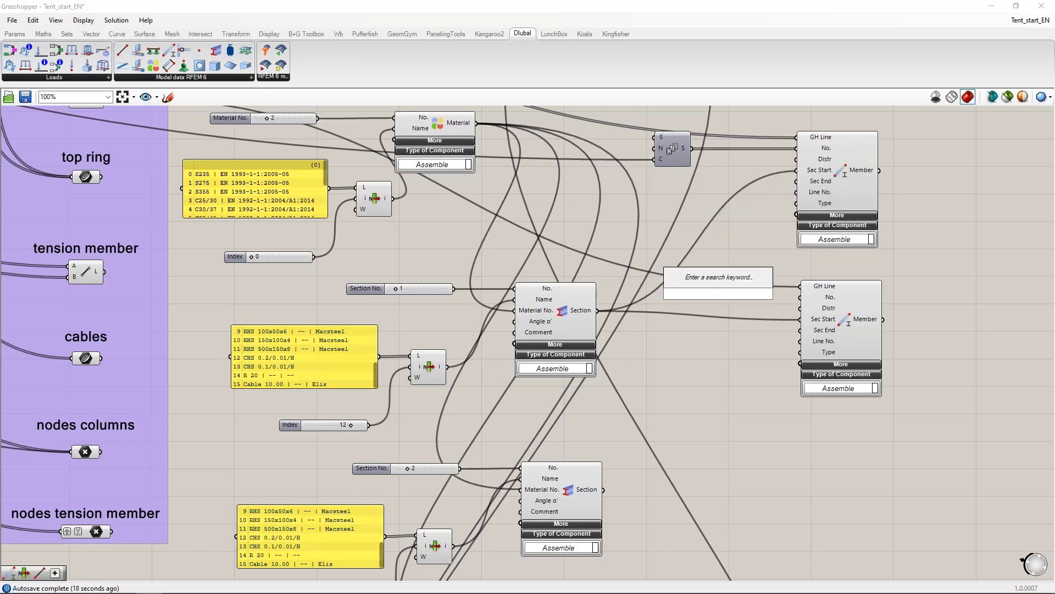
{"action": "type", "text": "8"}
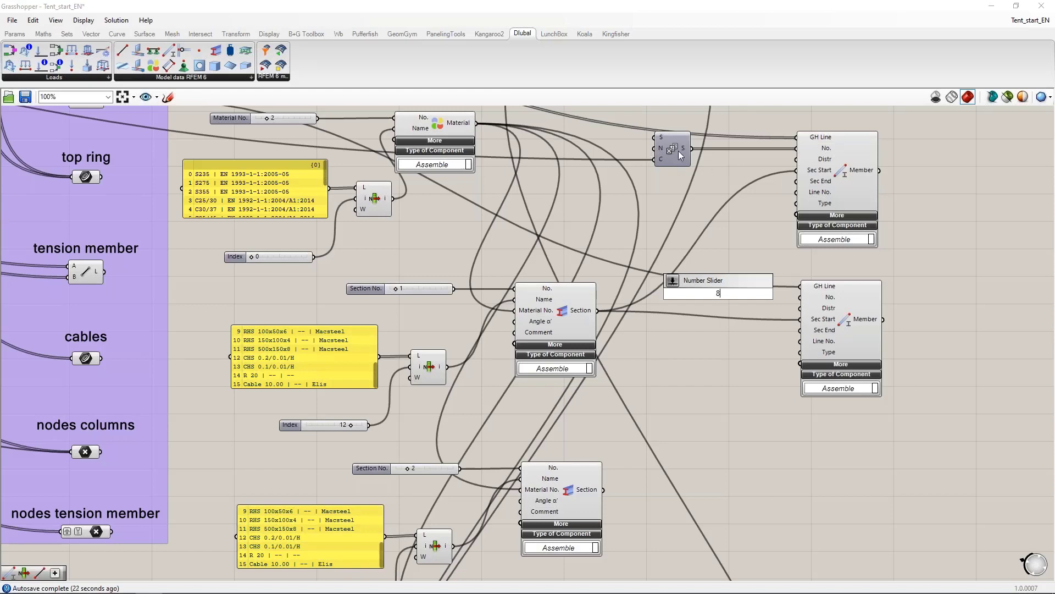
{"action": "left_click", "coordinate": [752, 274]}
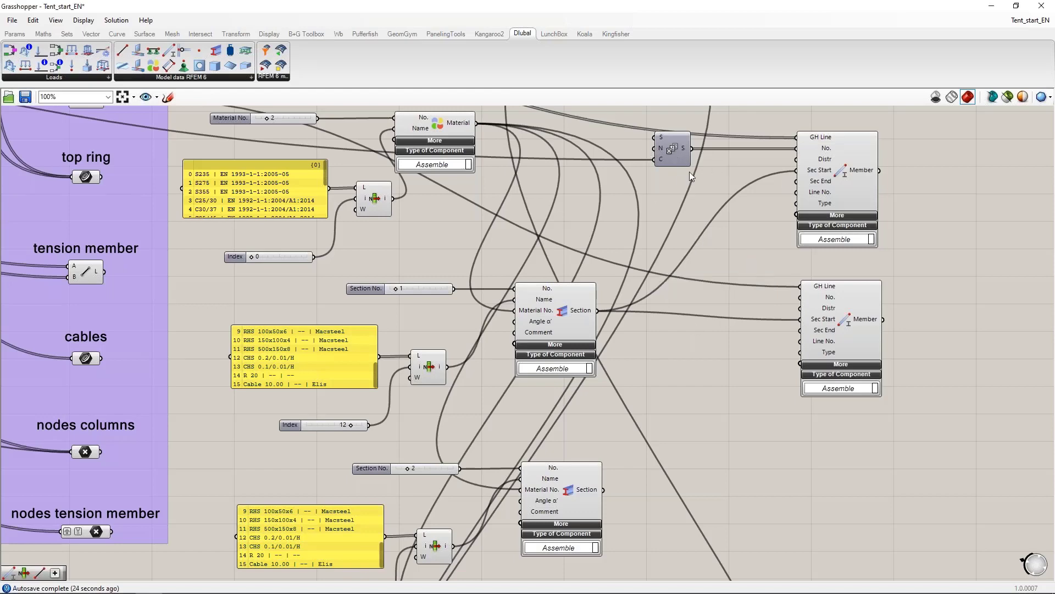
Add a List Item component in front of the center column Member and feed the outer columns Series into its list input
{"action": "double_click", "coordinate": [681, 295]}
{"action": "type", "text": "list ite"}
{"action": "key", "text": "Return"}
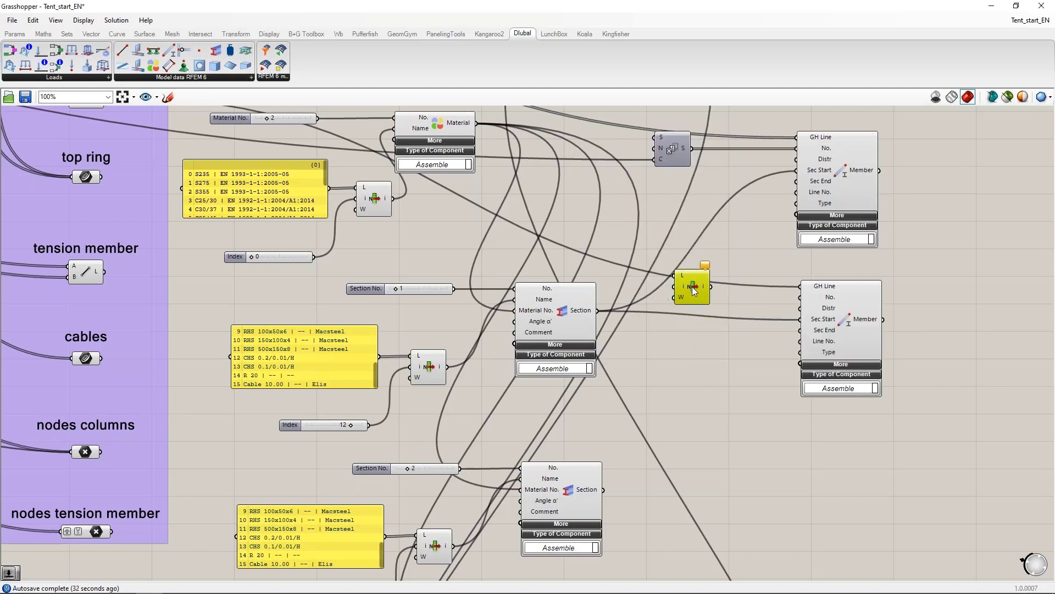
{"action": "left_click_drag", "start_coordinate": [692, 148], "coordinate": [718, 281]}
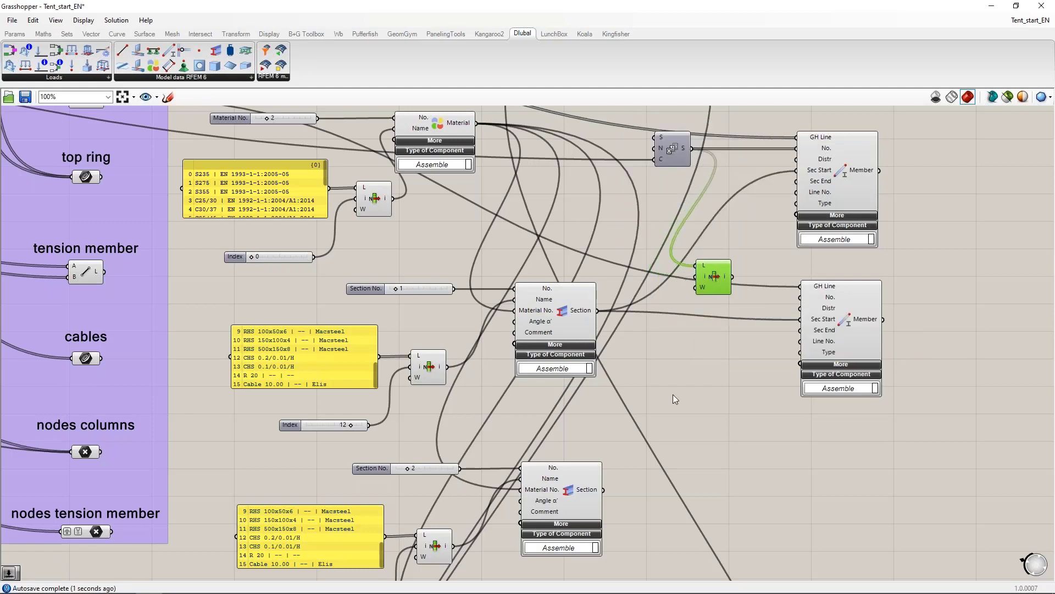
Add a panel containing -1 and connect it to the new List Item's index input
{"action": "double_click", "coordinate": [660, 367]}
{"action": "type", "text": "-1"}
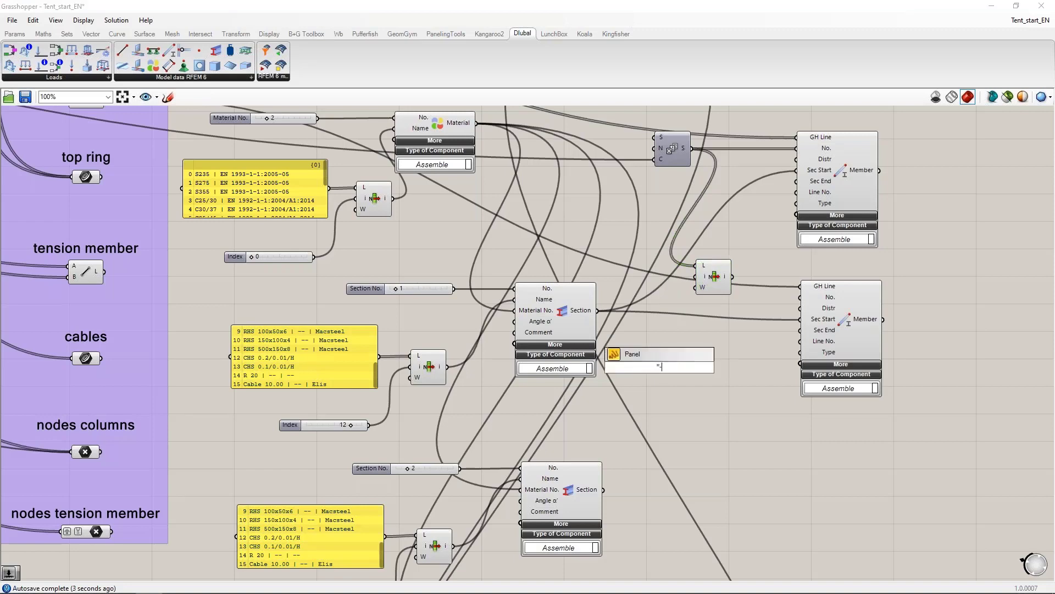
{"action": "key", "text": "Return"}
{"action": "left_click_drag", "start_coordinate": [671, 360], "coordinate": [697, 277]}
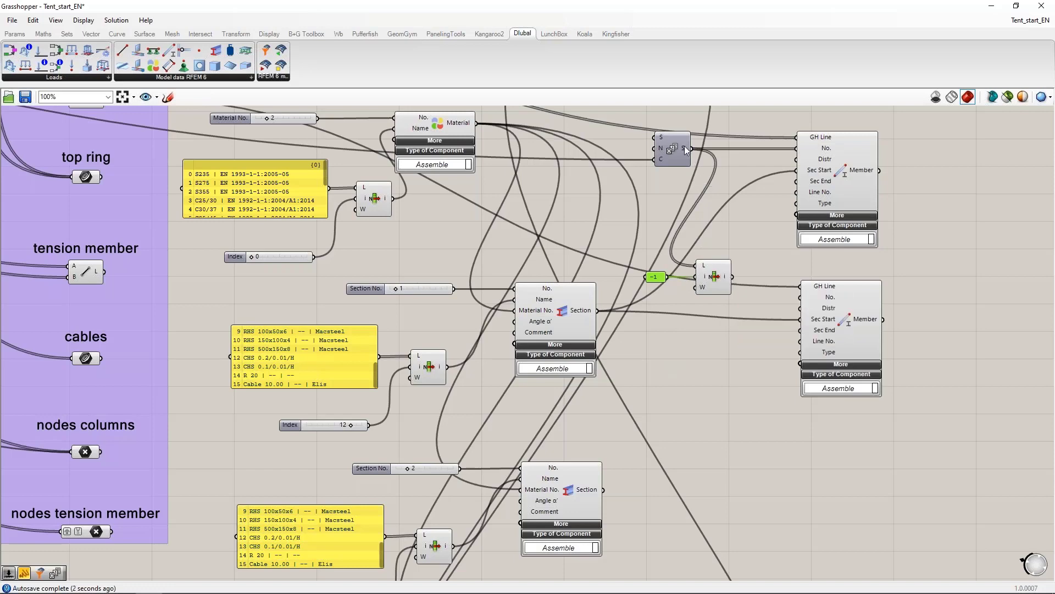
{"action": "left_click_drag", "start_coordinate": [715, 280], "coordinate": [707, 280]}
Add an Addition component that adds 1 to the List Item output and connect its result to the center column Member's No. input
{"action": "double_click", "coordinate": [682, 339]}
{"action": "type", "text": "+1"}
{"action": "key", "text": "Return"}
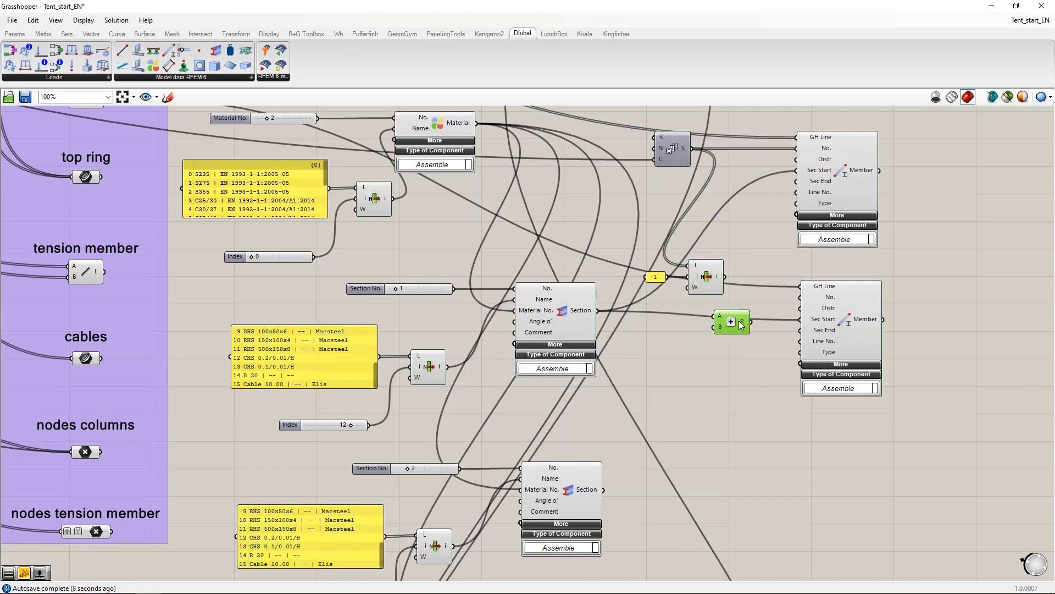
{"action": "left_click_drag", "start_coordinate": [724, 277], "coordinate": [800, 297]}
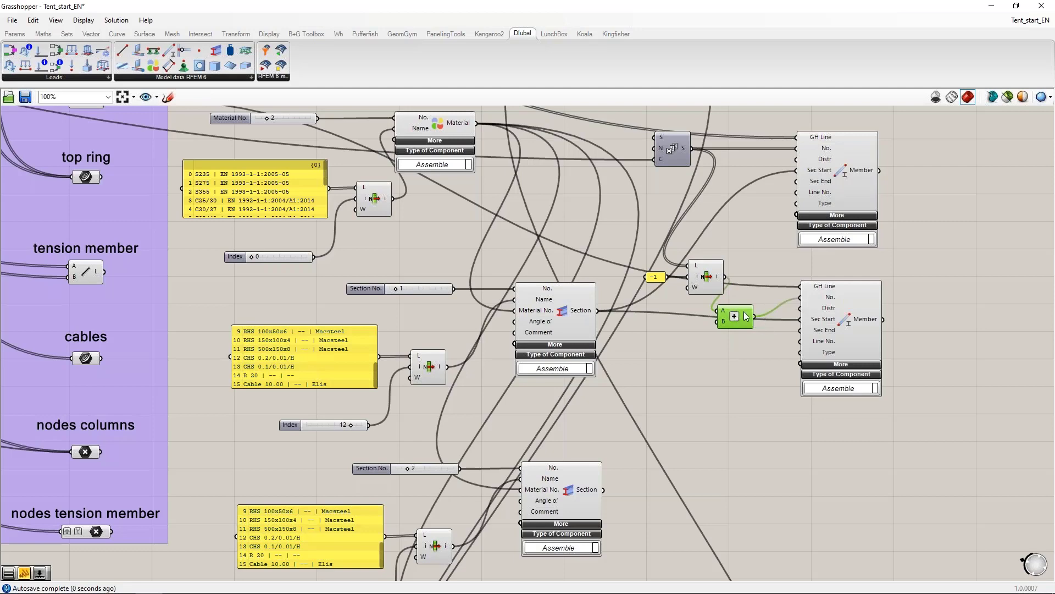
Check the Addition result and line the component up with the center column Member's No. input
{"action": "mouse_move", "coordinate": [747, 317]}
{"action": "left_click_drag", "start_coordinate": [738, 318], "coordinate": [747, 313]}
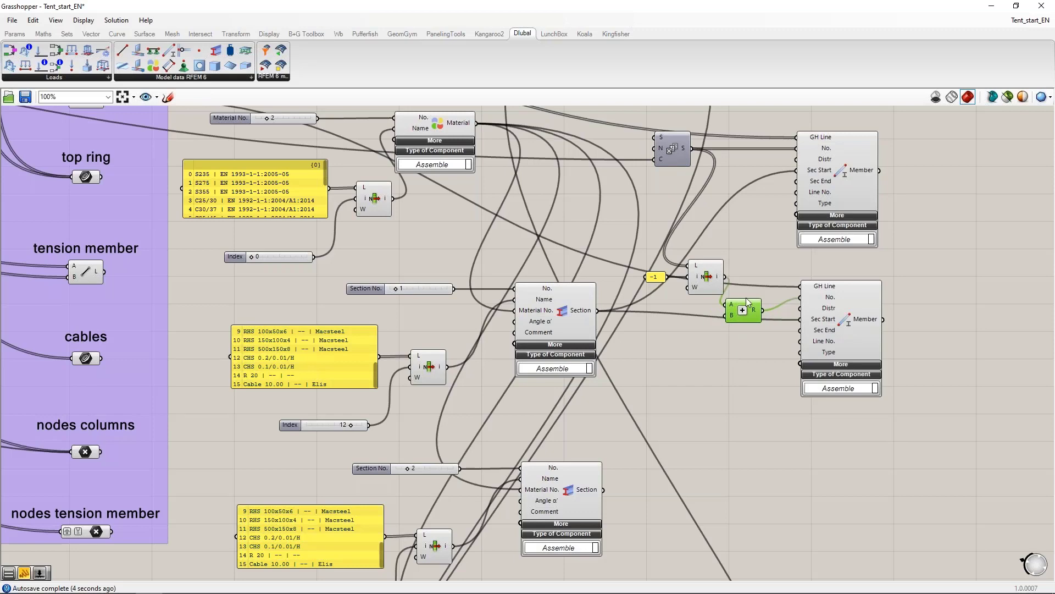
{"action": "mouse_move", "coordinate": [755, 314]}
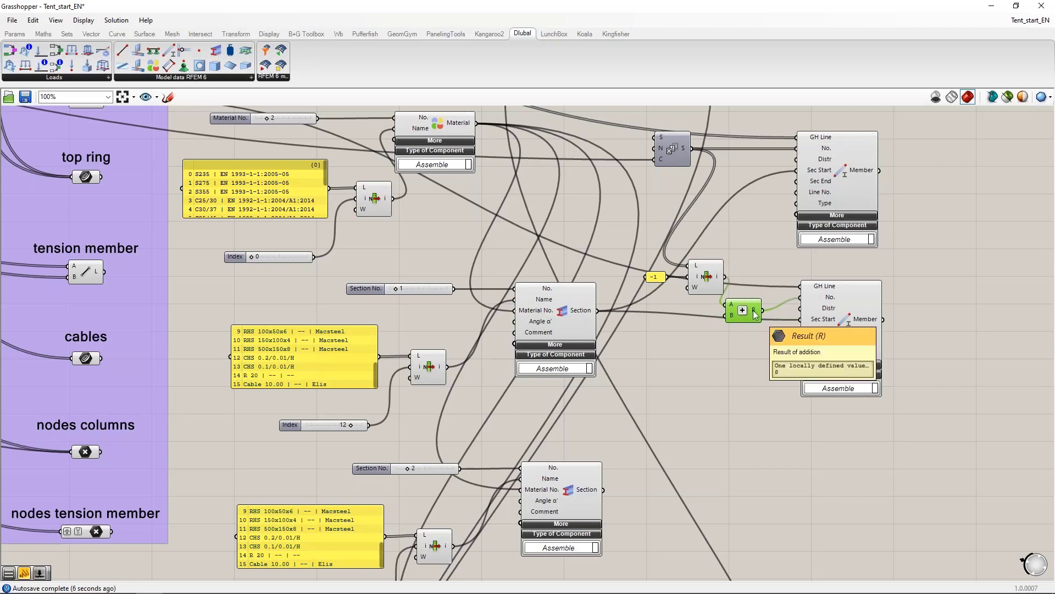
{"action": "right_click_drag", "start_coordinate": [747, 318], "coordinate": [737, 301]}
{"action": "left_click_drag", "start_coordinate": [744, 293], "coordinate": [739, 287]}
{"action": "right_click_drag", "start_coordinate": [711, 333], "coordinate": [700, 307]}
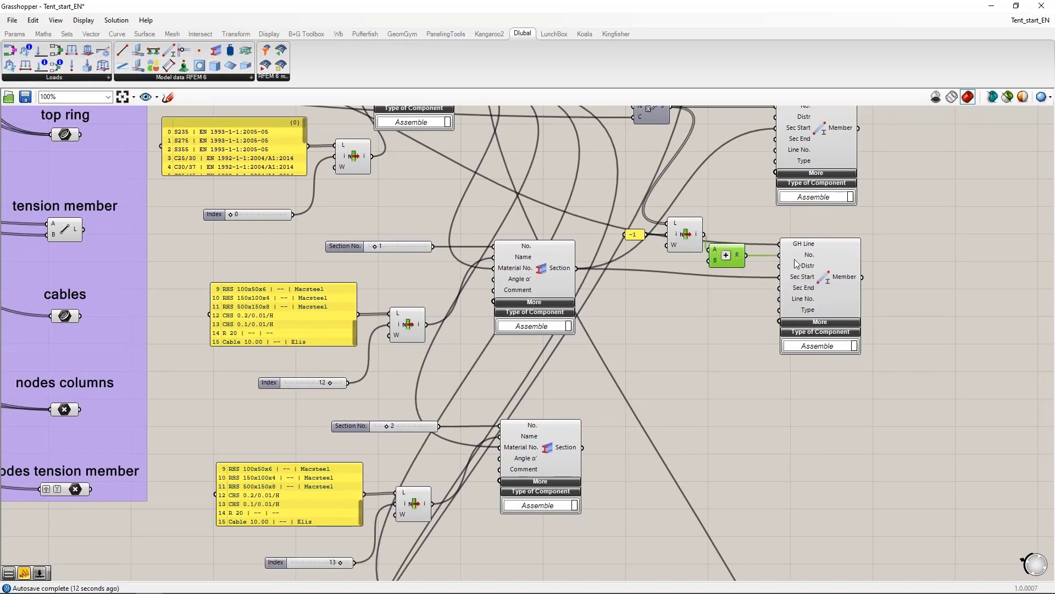
Add a third Member component below, connecting the top ring curves to GH Line and the second Section to Sec Start
{"action": "scroll", "coordinate": [775, 278], "scroll_direction": "down", "scroll_amount": 2}
{"action": "scroll", "coordinate": [803, 369], "scroll_direction": "up", "scroll_amount": 2}
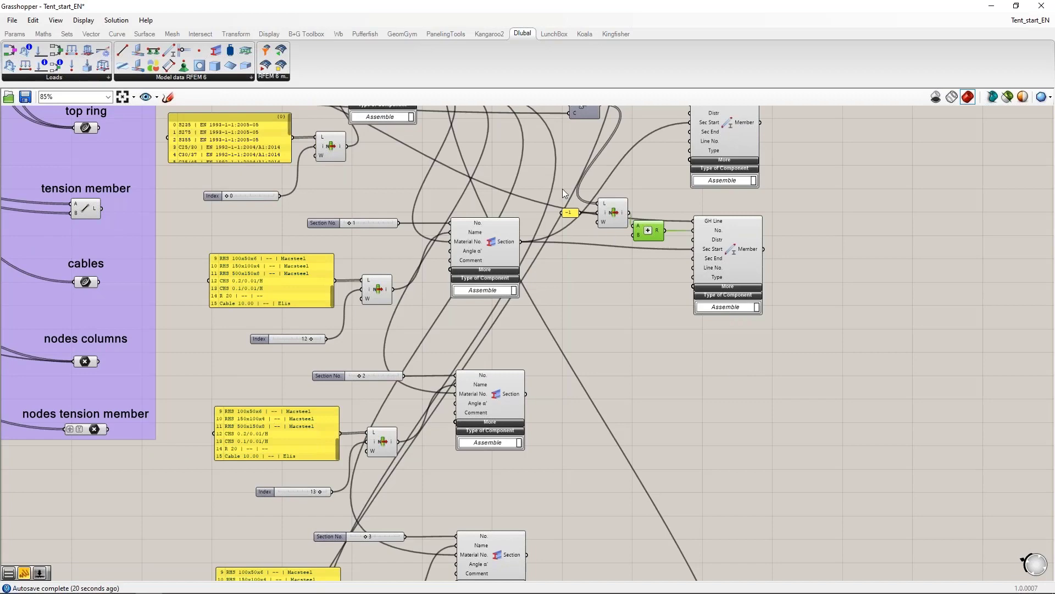
{"action": "left_click_drag", "start_coordinate": [169, 53], "coordinate": [735, 397]}
{"action": "right_click_drag", "start_coordinate": [369, 324], "coordinate": [406, 376]}
{"action": "left_click_drag", "start_coordinate": [667, 347], "coordinate": [734, 406]}
{"action": "right_click_drag", "start_coordinate": [710, 463], "coordinate": [620, 364]}
{"action": "left_click_drag", "start_coordinate": [520, 338], "coordinate": [689, 329]}
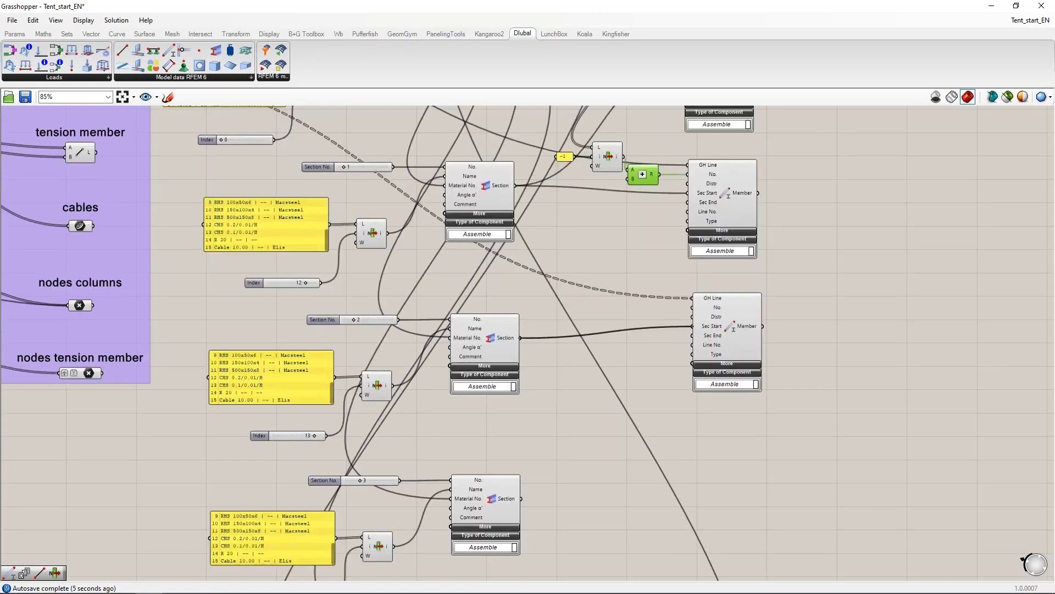
Add a Series component in front of the top ring Member
{"action": "right_click_drag", "start_coordinate": [632, 318], "coordinate": [718, 371]}
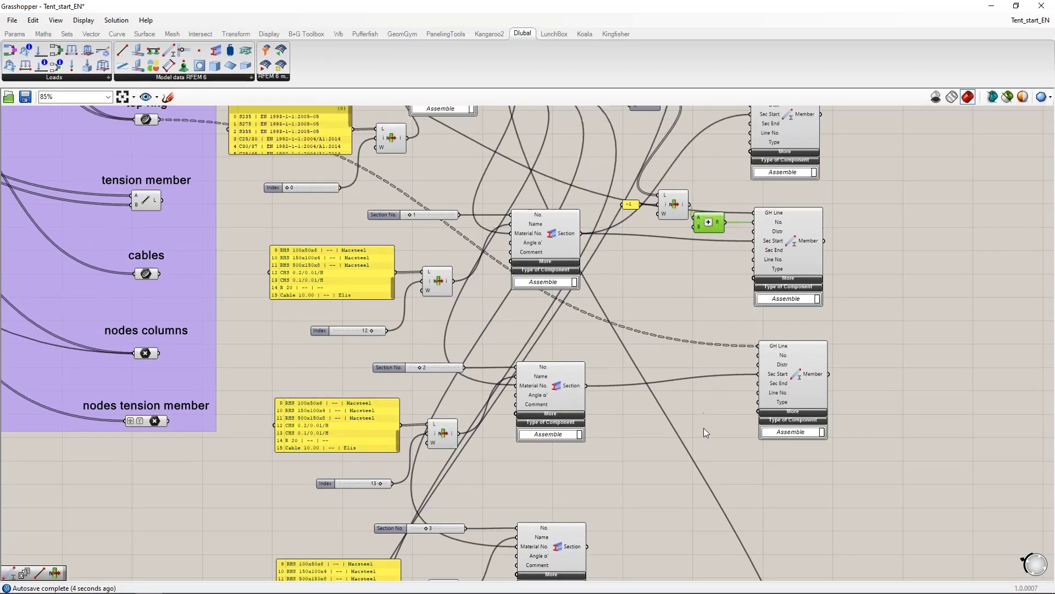
{"action": "double_click", "coordinate": [654, 309]}
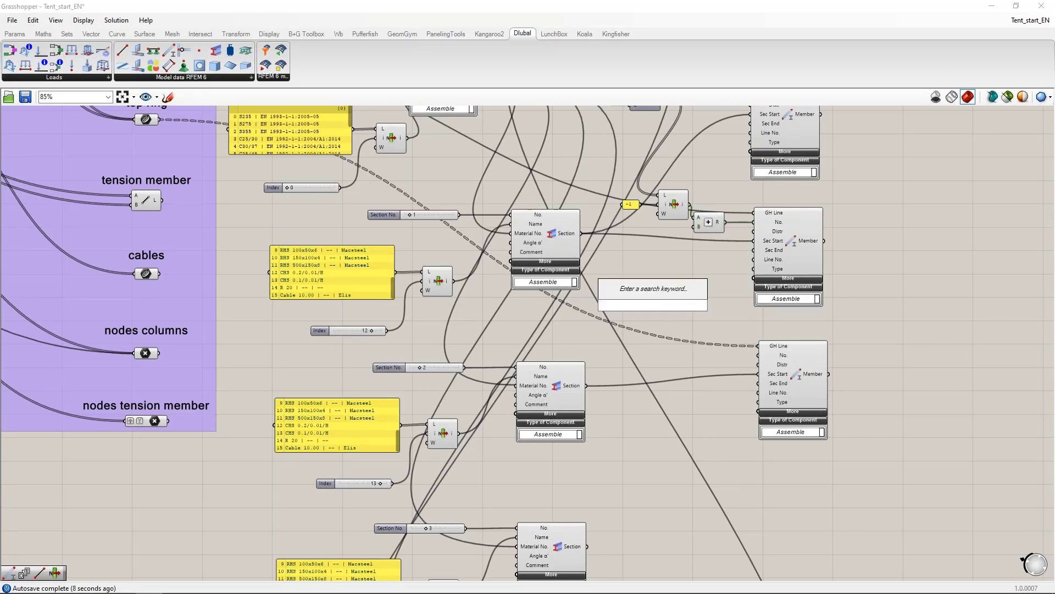
{"action": "type", "text": "ser"}
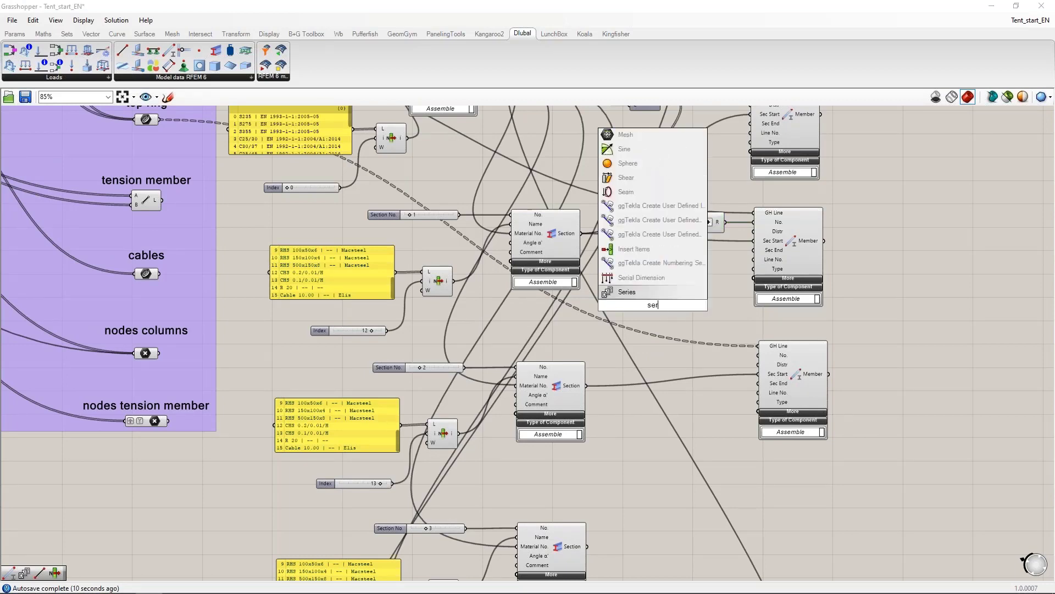
{"action": "left_click", "coordinate": [631, 293]}
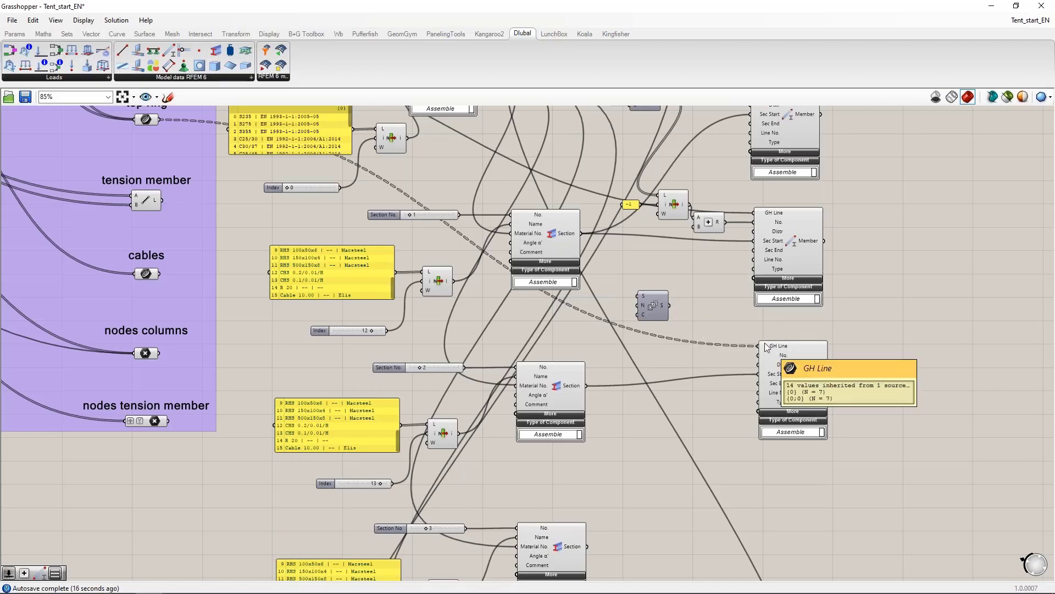
{"action": "left_click_drag", "start_coordinate": [651, 312], "coordinate": [680, 349]}
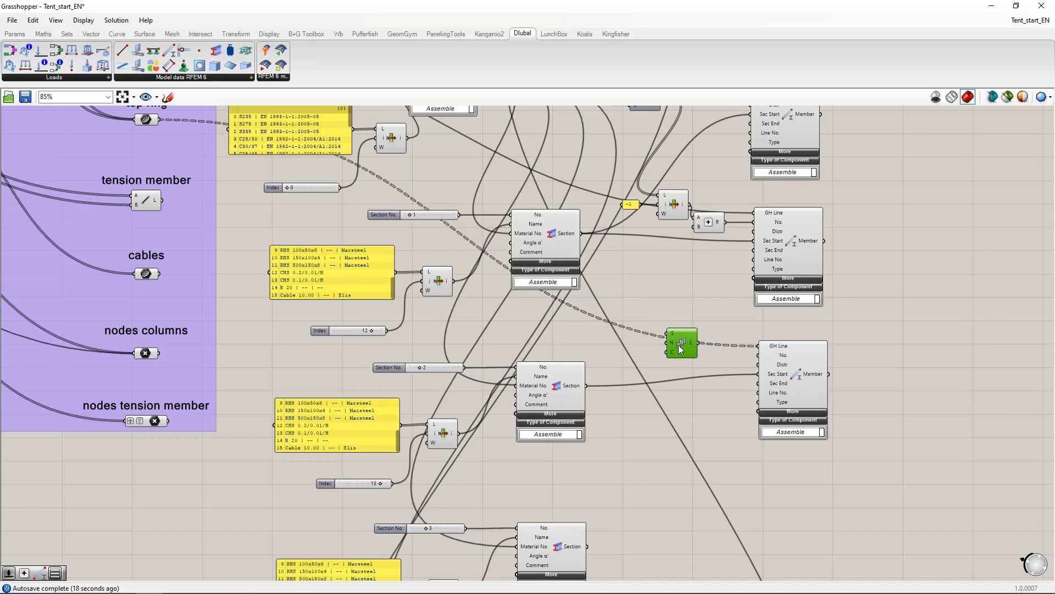
{"action": "right_click_drag", "start_coordinate": [669, 304], "coordinate": [669, 261]}
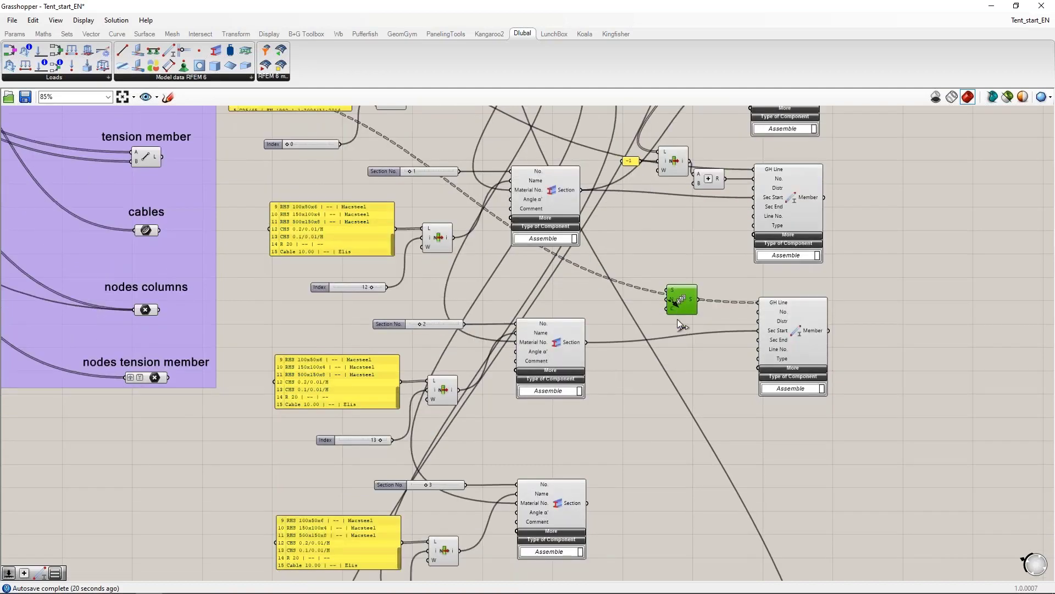
{"action": "left_click_drag", "start_coordinate": [678, 321], "coordinate": [675, 296]}
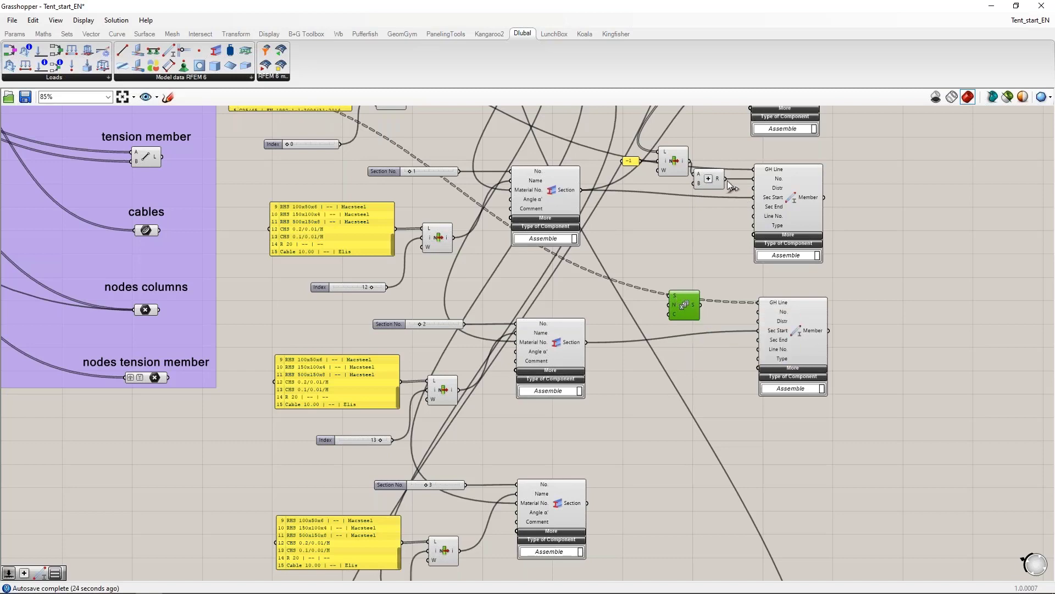
Add an Addition component that adds 1 to the center column member number and connect its result to the new Series' start input
{"action": "mouse_move", "coordinate": [718, 182]}
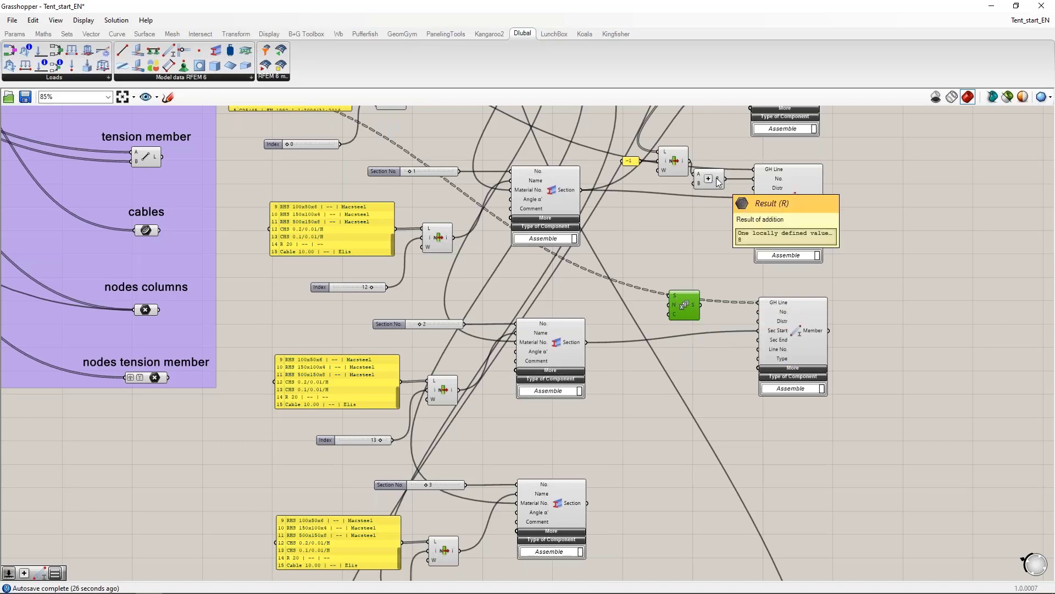
{"action": "double_click", "coordinate": [625, 259]}
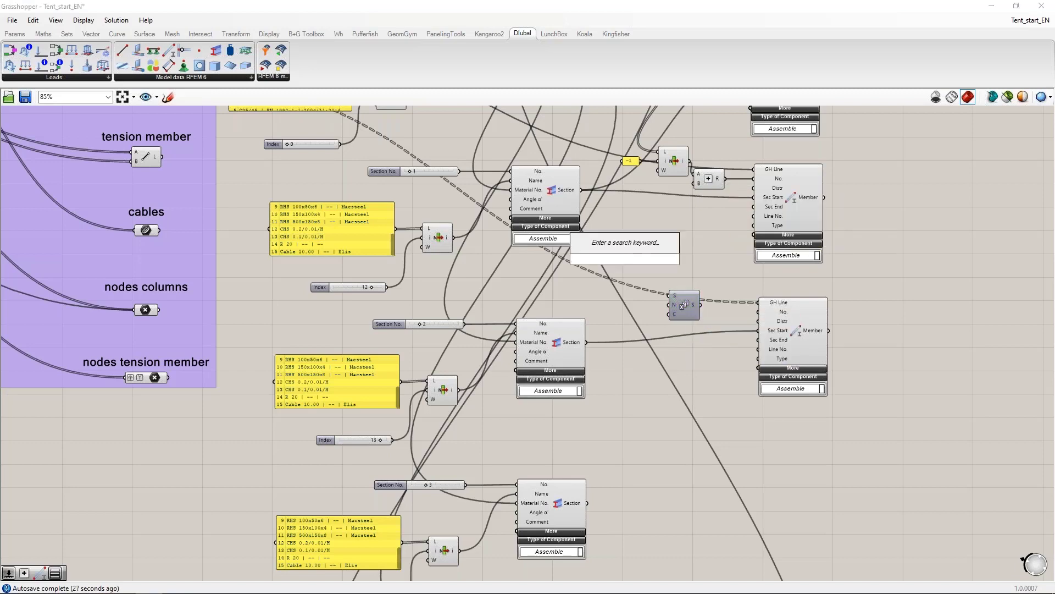
{"action": "type", "text": "+1"}
{"action": "key", "text": "Return"}
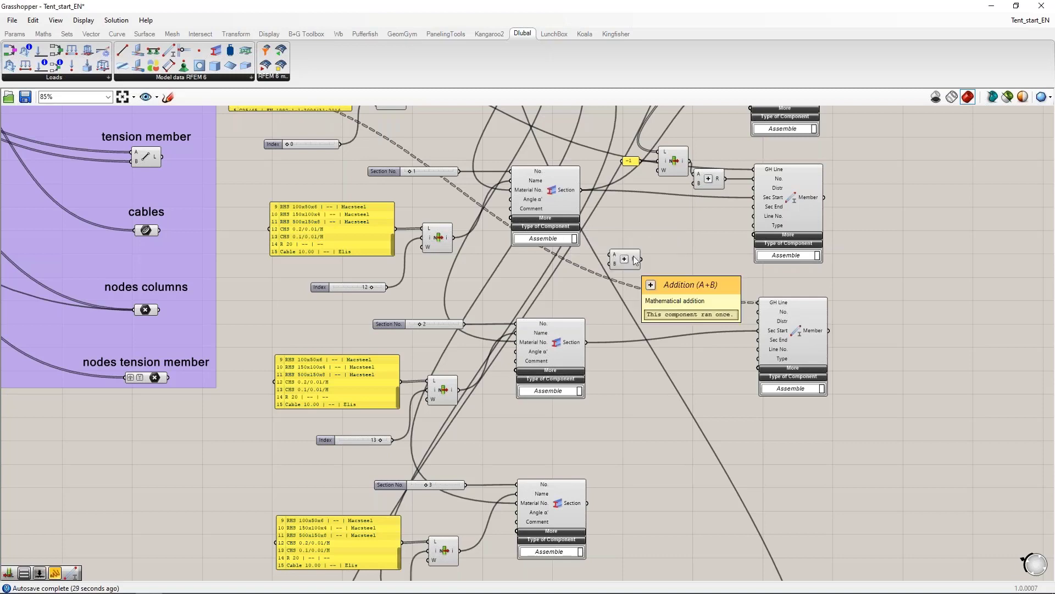
{"action": "left_click_drag", "start_coordinate": [726, 179], "coordinate": [611, 254]}
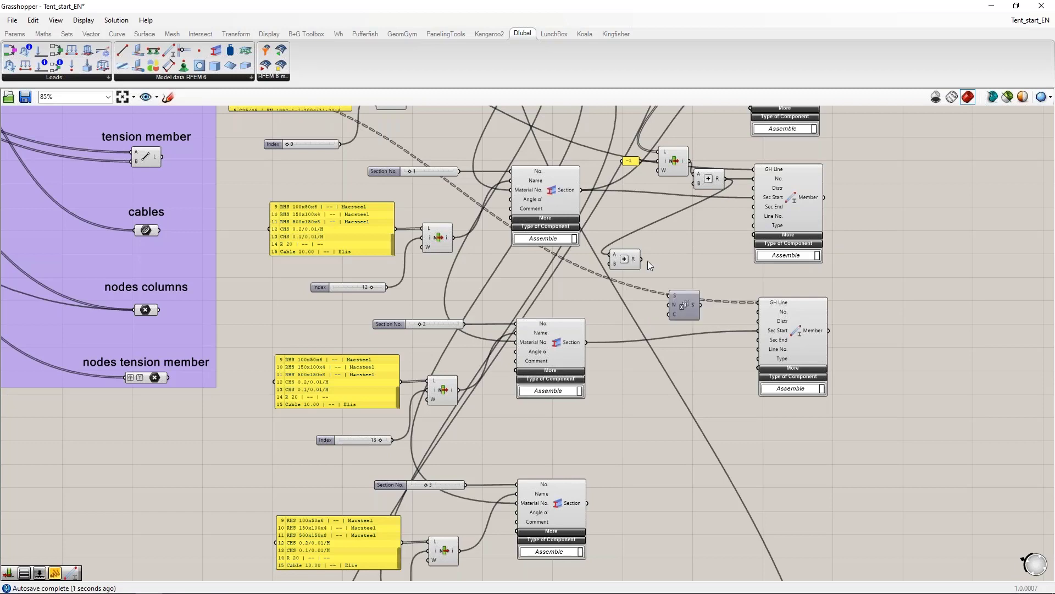
{"action": "left_click_drag", "start_coordinate": [666, 290], "coordinate": [688, 312]}
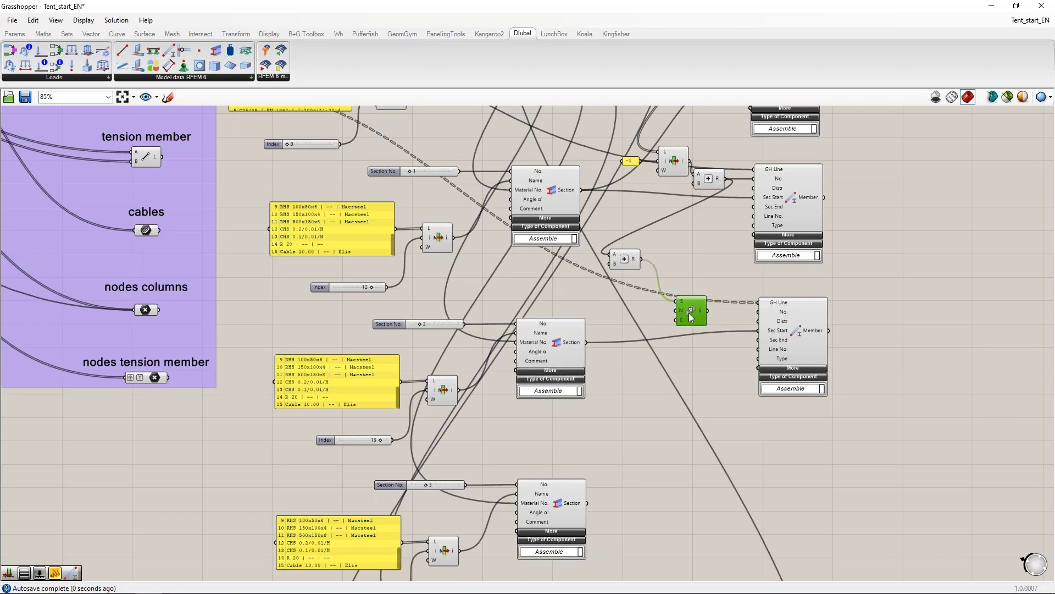
Add a List Length component in front of the top ring Series for counting the top ring curves
{"action": "right_click_drag", "start_coordinate": [333, 207], "coordinate": [400, 332]}
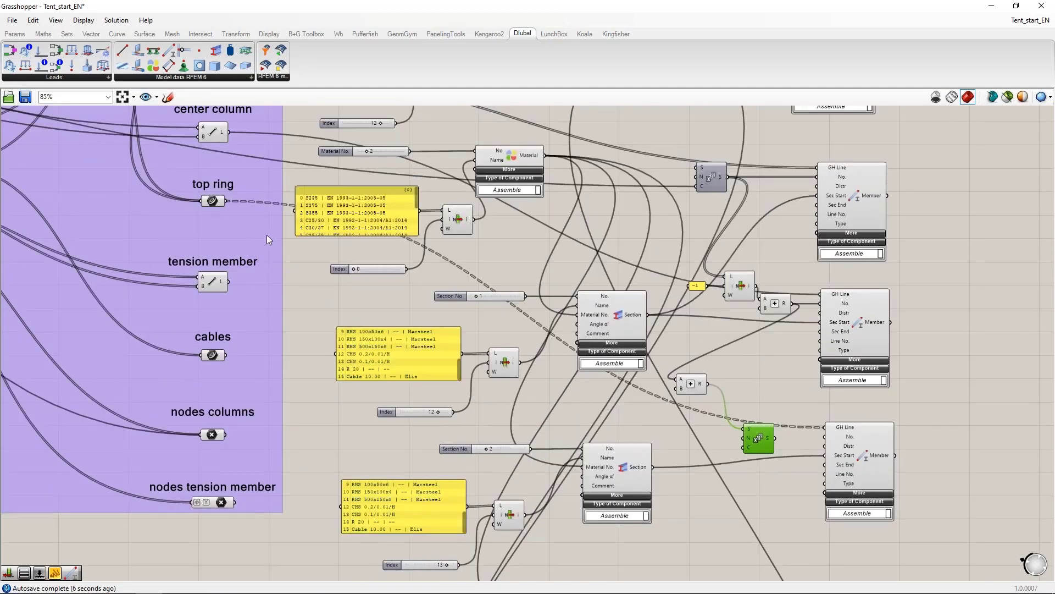
{"action": "mouse_move", "coordinate": [221, 201]}
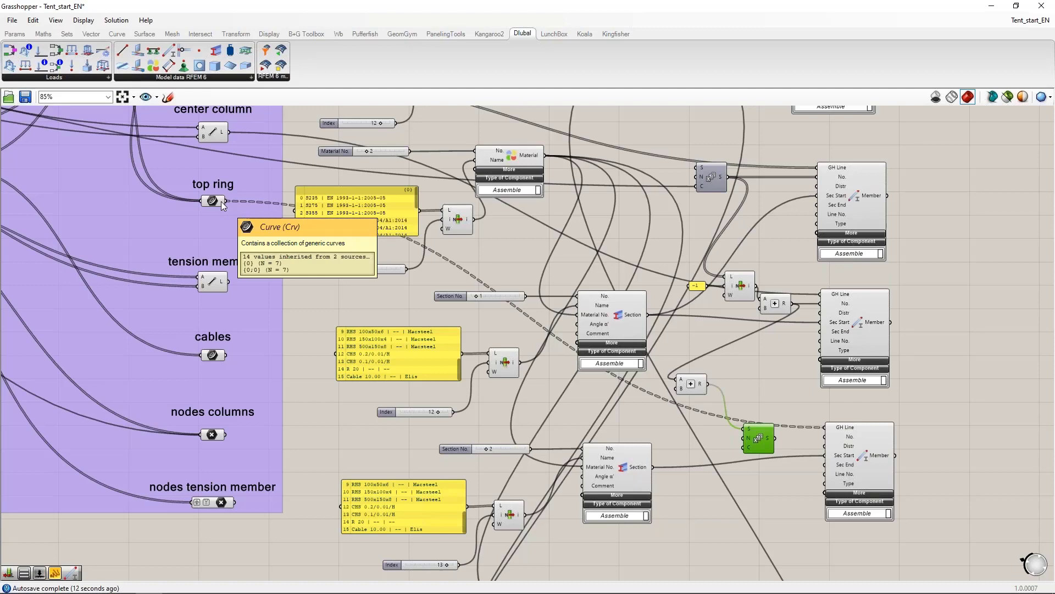
{"action": "double_click", "coordinate": [629, 418]}
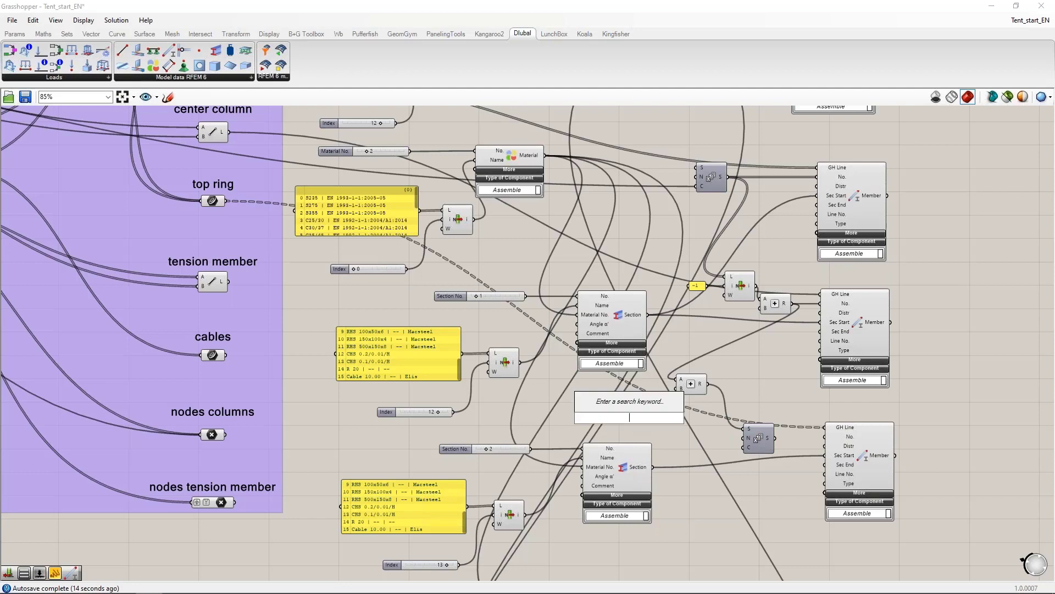
{"action": "type", "text": "last"}
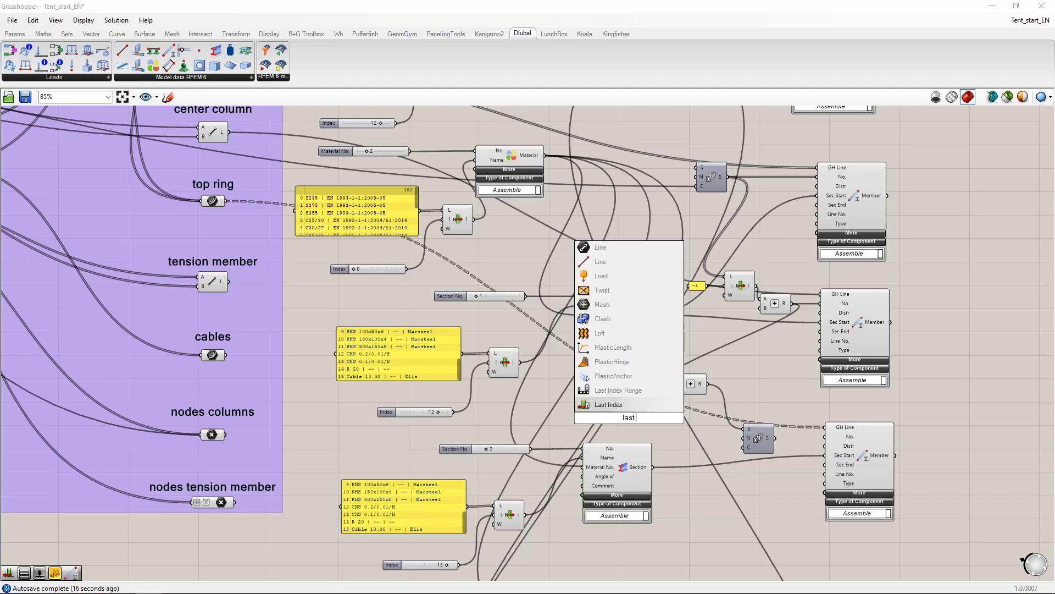
{"action": "key", "text": "BackSpace"}
{"action": "key", "text": "BackSpace"}
{"action": "key", "text": "BackSpace"}
{"action": "key", "text": "BackSpace"}
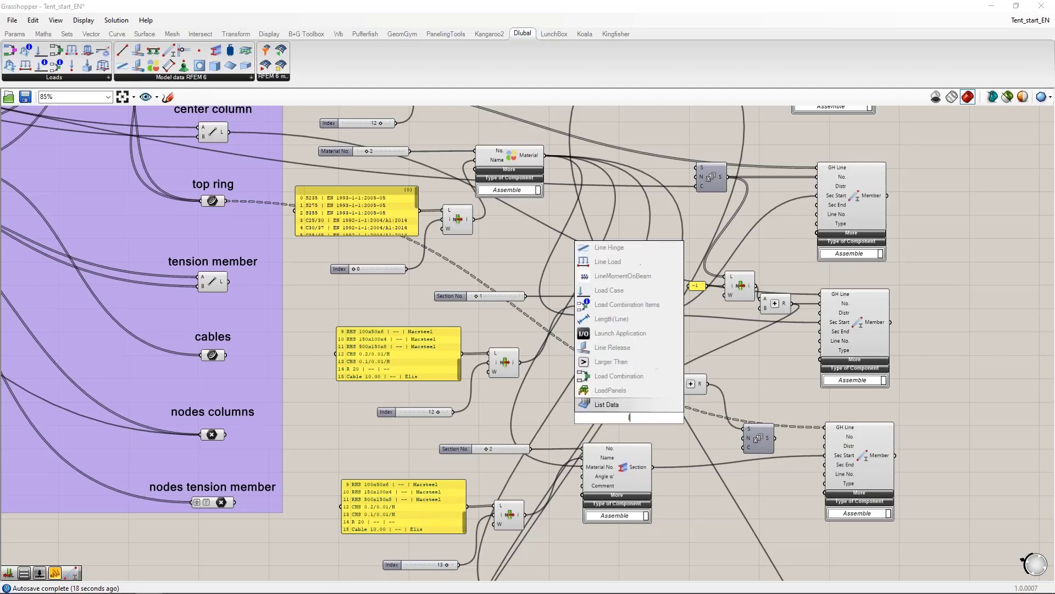
{"action": "type", "text": "list leng"}
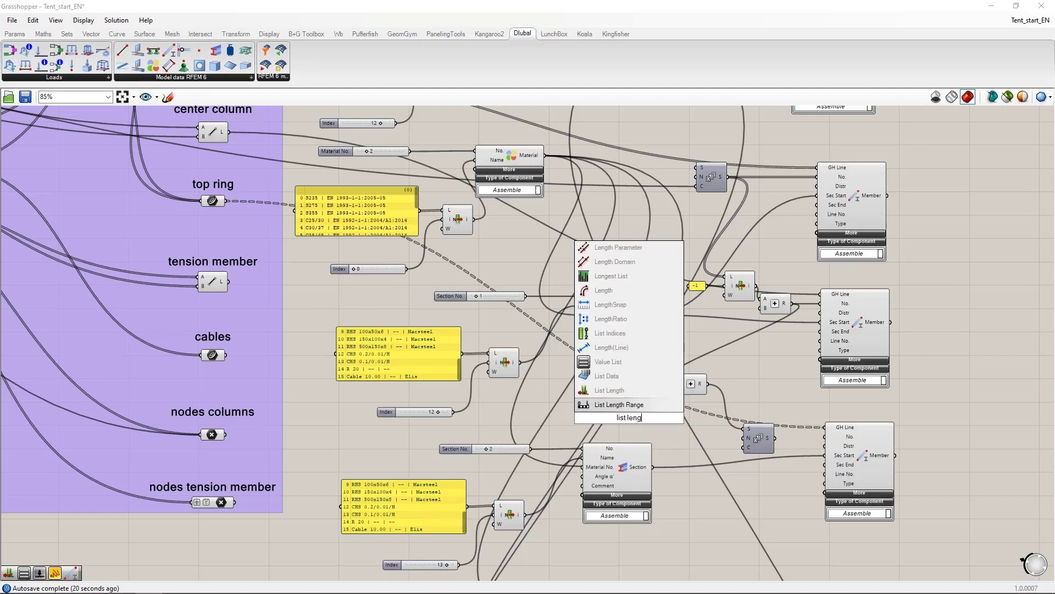
{"action": "left_click", "coordinate": [622, 390]}
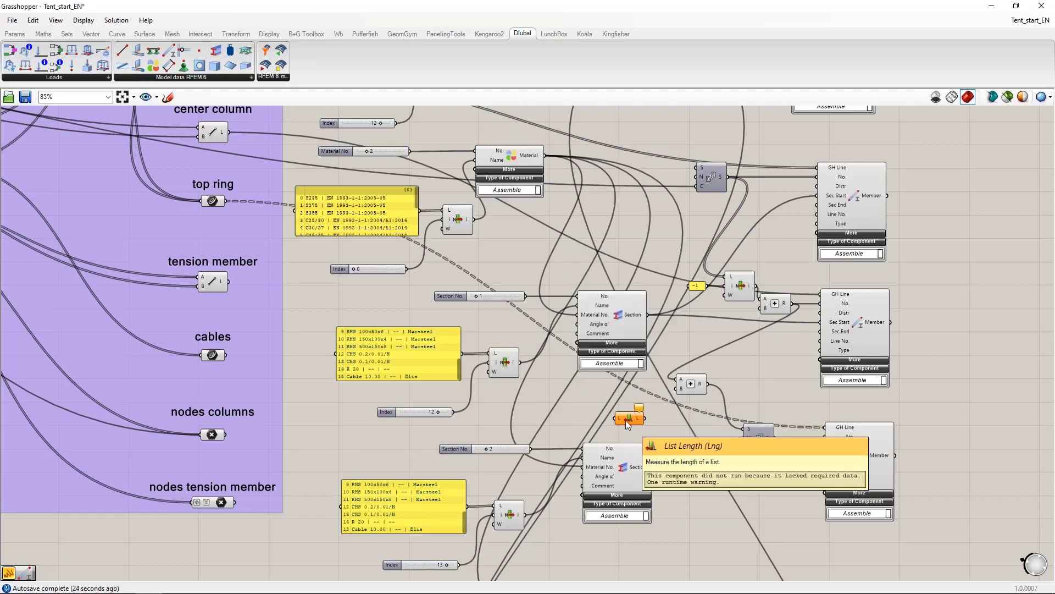
{"action": "left_click_drag", "start_coordinate": [625, 420], "coordinate": [641, 420]}
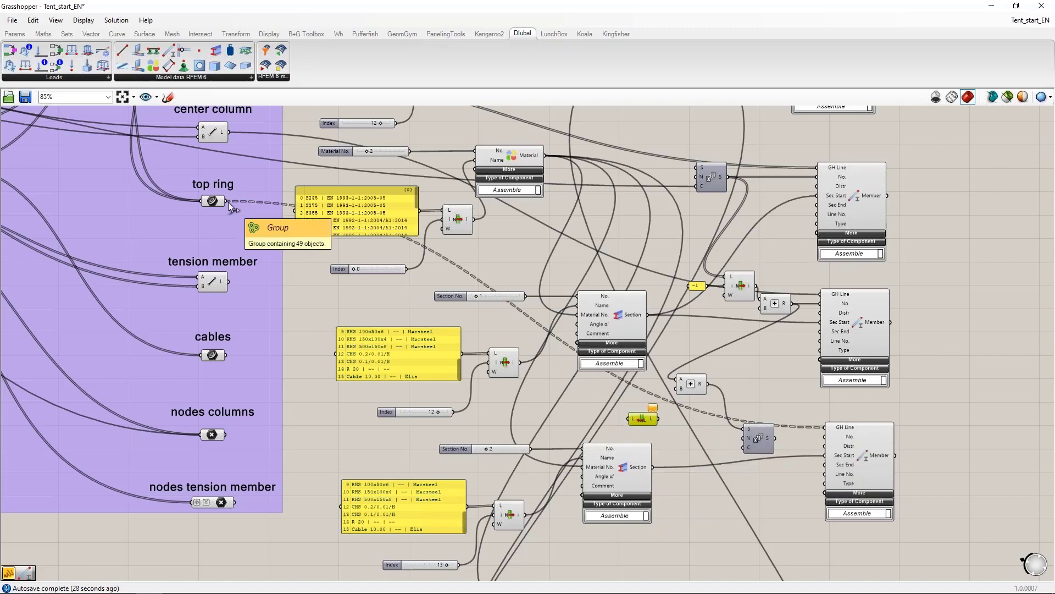
Connect the top ring curves to List Length and flatten its list input
{"action": "left_click_drag", "start_coordinate": [226, 201], "coordinate": [634, 420]}
{"action": "scroll", "coordinate": [652, 437], "scroll_direction": "up", "scroll_amount": 2}
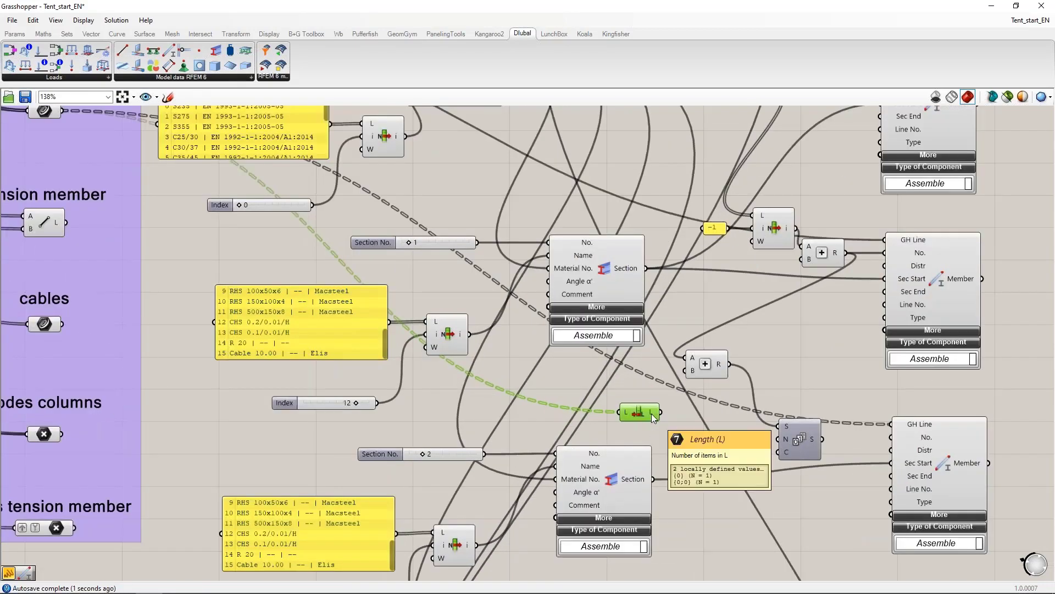
{"action": "scroll", "coordinate": [652, 413], "scroll_direction": "up", "scroll_amount": 1}
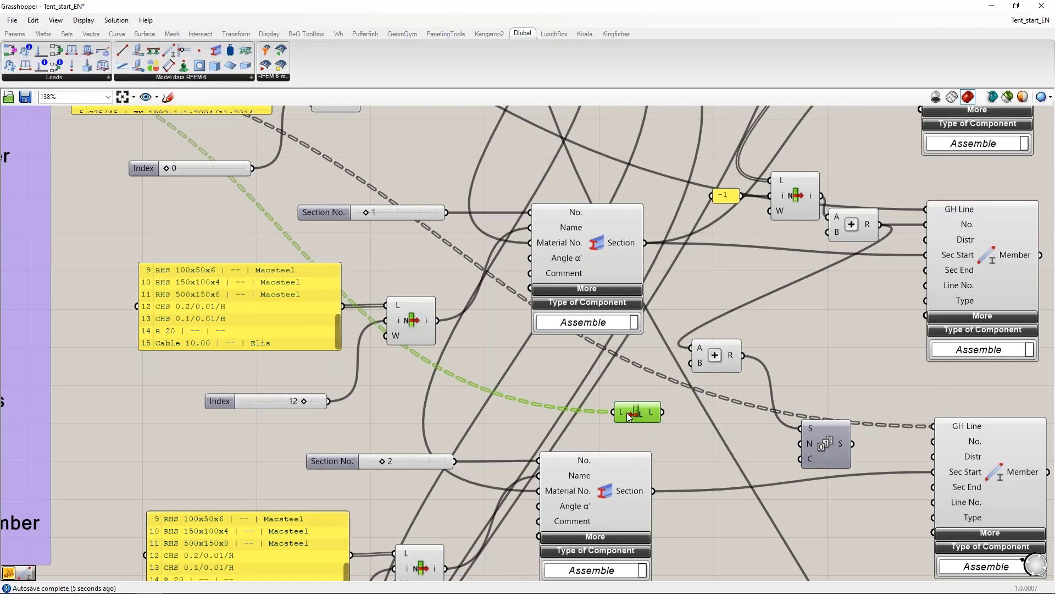
{"action": "scroll", "coordinate": [632, 412], "scroll_direction": "down", "scroll_amount": 3}
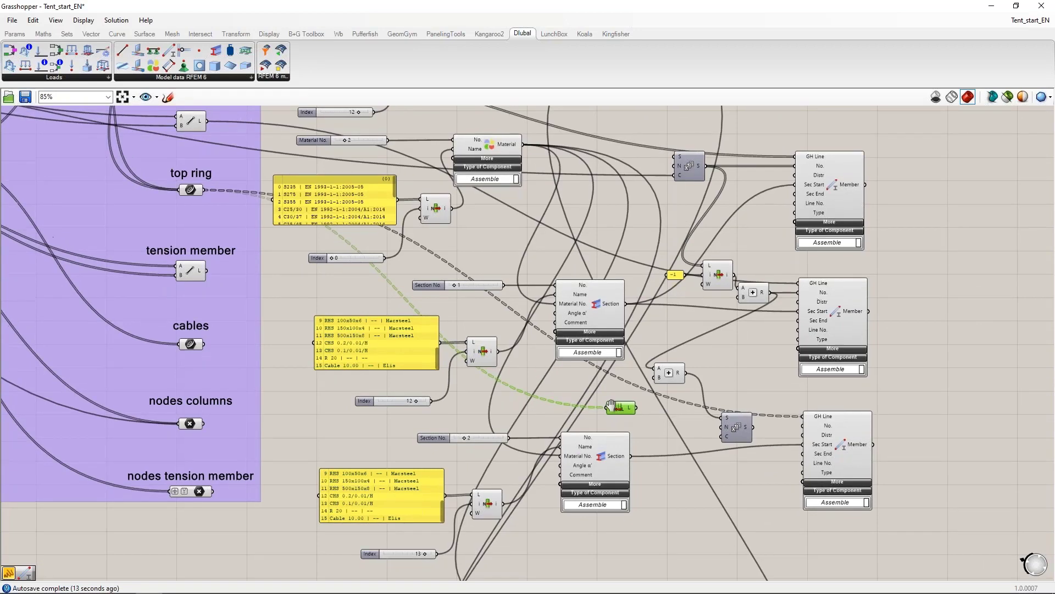
{"action": "right_click_drag", "start_coordinate": [617, 423], "coordinate": [606, 391]}
{"action": "right_click", "coordinate": [605, 379]}
{"action": "left_click", "coordinate": [626, 465]}
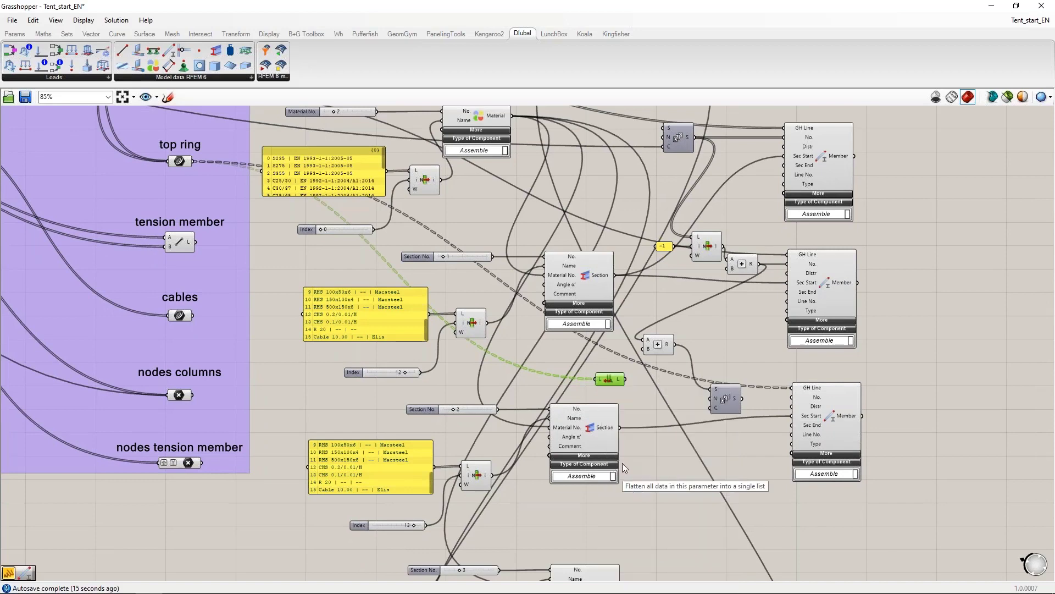
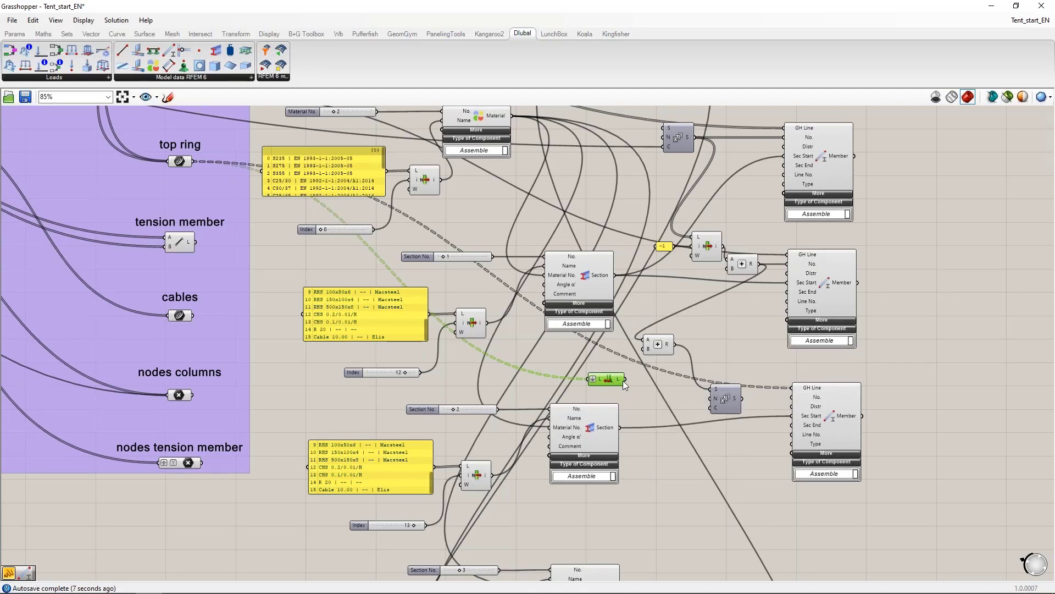
Connect the list length to the Series' count and the Series output to the top ring Member's No., moving List Length closer to the Series
{"action": "left_click_drag", "start_coordinate": [626, 379], "coordinate": [716, 412]}
{"action": "mouse_move", "coordinate": [802, 389]}
{"action": "left_click_drag", "start_coordinate": [742, 398], "coordinate": [790, 408]}
{"action": "right_click_drag", "start_coordinate": [766, 477], "coordinate": [724, 385]}
{"action": "left_click_drag", "start_coordinate": [571, 289], "coordinate": [633, 315]}
{"action": "left_click", "coordinate": [703, 360]}
{"action": "scroll", "coordinate": [772, 312], "scroll_direction": "up", "scroll_amount": 3}
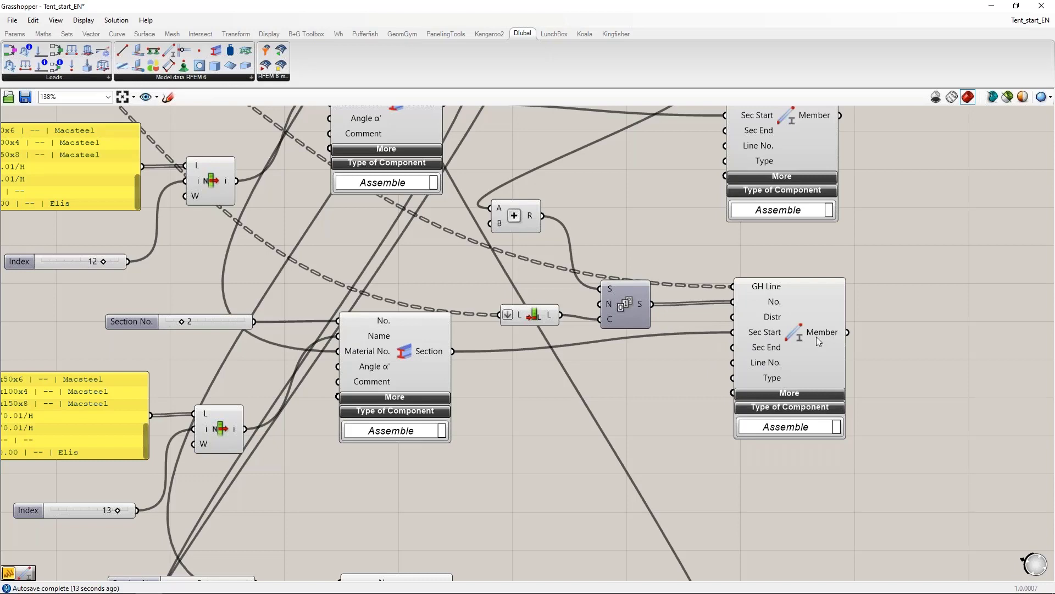
Flatten the GH Line input of the top ring Member
{"action": "mouse_move", "coordinate": [740, 321]}
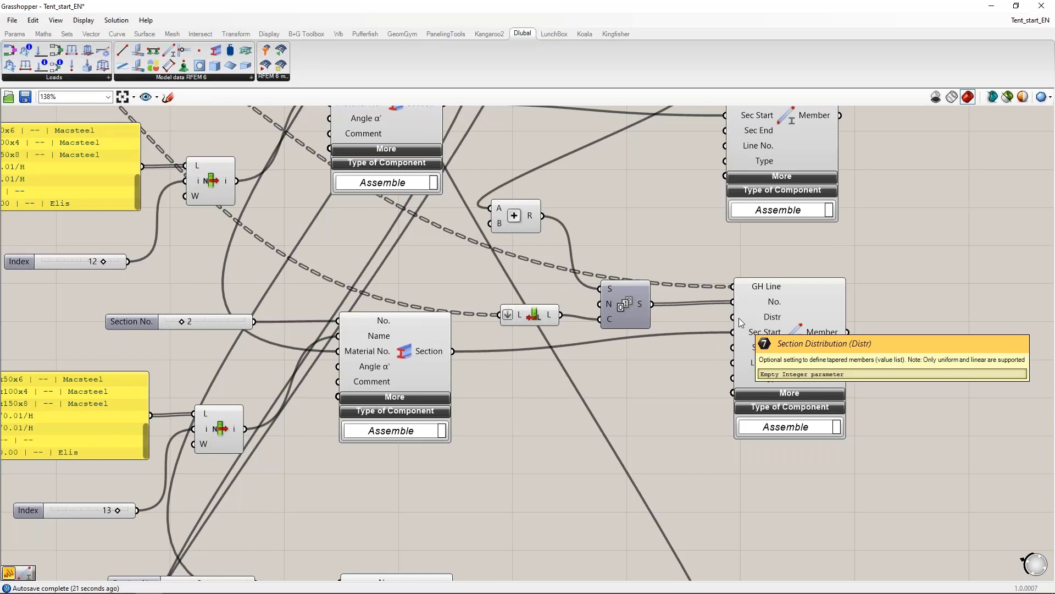
{"action": "right_click", "coordinate": [746, 292]}
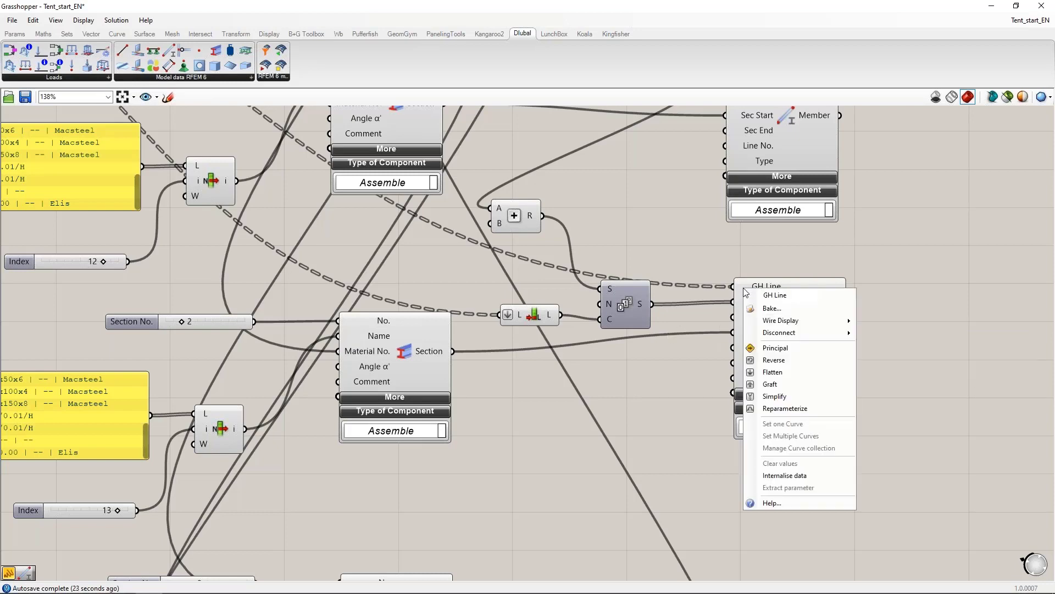
{"action": "left_click", "coordinate": [767, 379]}
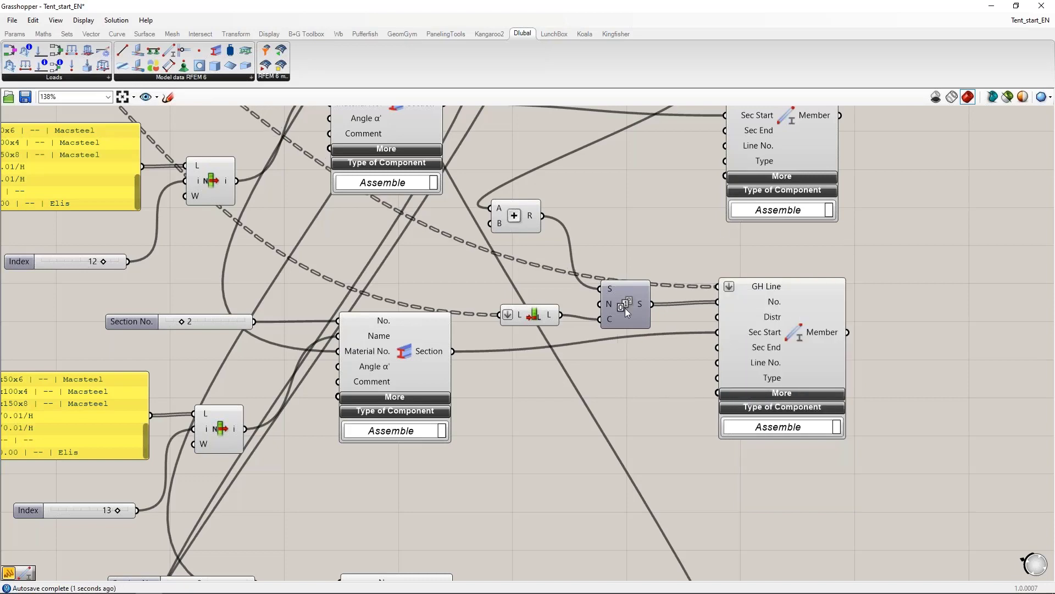
Add a fourth Member component below, connecting the tension member lines to GH Line and the third Section to Sec Start
{"action": "scroll", "coordinate": [821, 239], "scroll_direction": "down", "scroll_amount": 3}
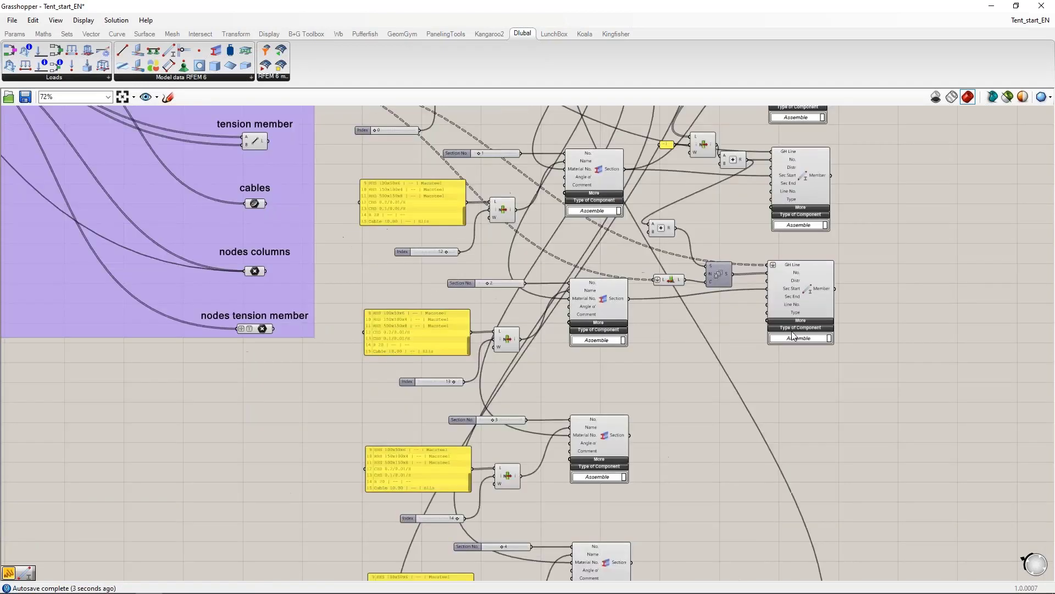
{"action": "right_click_drag", "start_coordinate": [753, 389], "coordinate": [740, 353]}
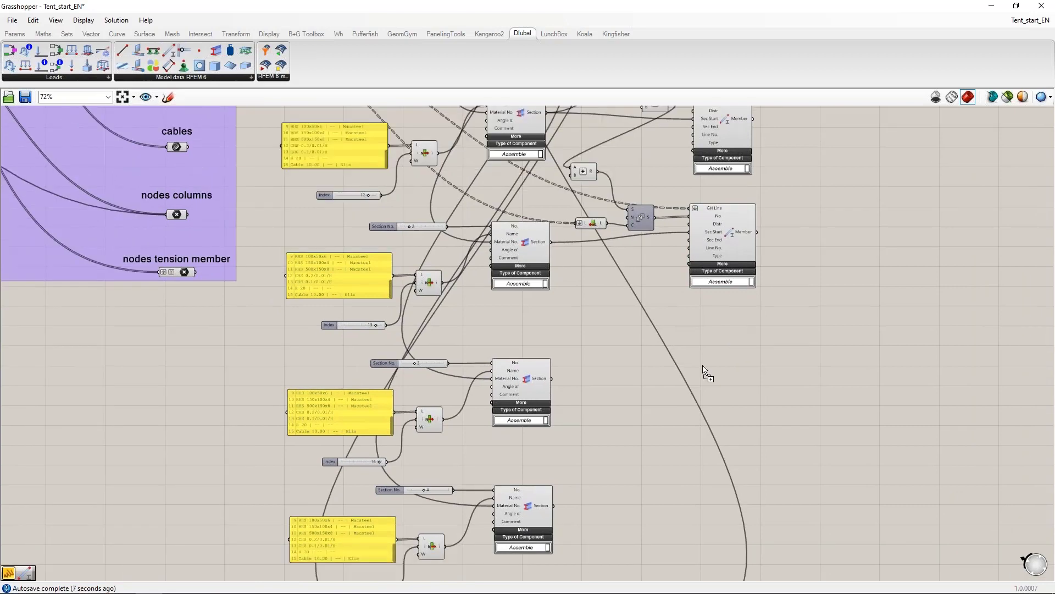
{"action": "left_click", "coordinate": [731, 362]}
{"action": "right_click_drag", "start_coordinate": [678, 325], "coordinate": [693, 392]}
{"action": "right_click_drag", "start_coordinate": [300, 287], "coordinate": [303, 355]}
{"action": "left_click_drag", "start_coordinate": [209, 221], "coordinate": [718, 459]}
{"action": "right_click_drag", "start_coordinate": [601, 449], "coordinate": [576, 371]}
{"action": "scroll", "coordinate": [576, 374], "scroll_direction": "up", "scroll_amount": 2}
{"action": "right_click_drag", "start_coordinate": [577, 412], "coordinate": [549, 344]}
{"action": "left_click_drag", "start_coordinate": [505, 394], "coordinate": [711, 355]}
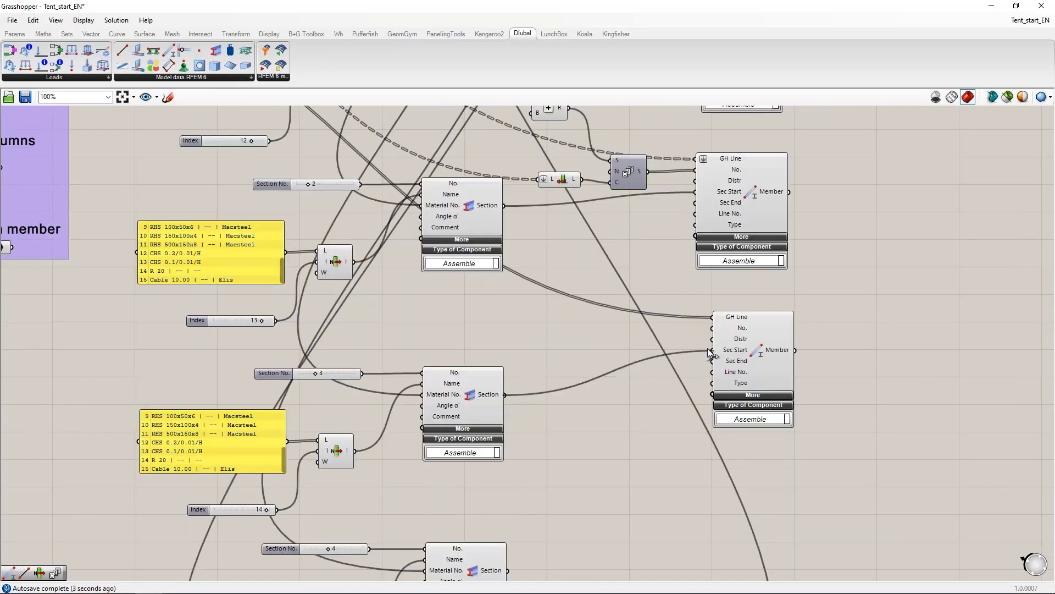
Copy the -1 panel, List Item and Addition from the center column Member and place the copies beside the tension Member
{"action": "right_click_drag", "start_coordinate": [520, 344], "coordinate": [559, 382]}
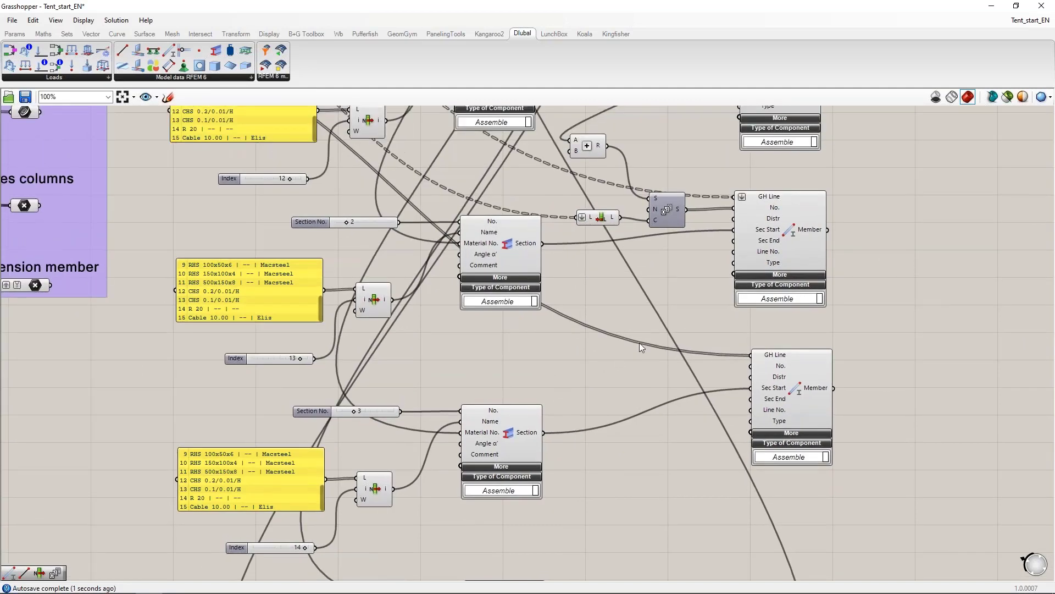
{"action": "right_click_drag", "start_coordinate": [617, 289], "coordinate": [625, 441]}
{"action": "left_click", "coordinate": [637, 191]}
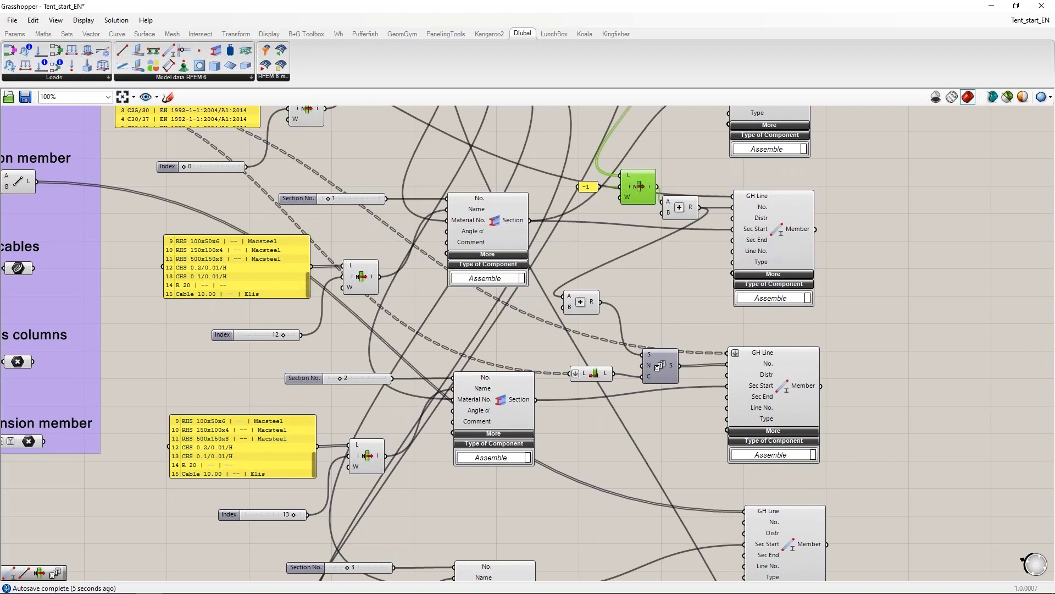
{"action": "left_click", "coordinate": [590, 186], "text": "shift"}
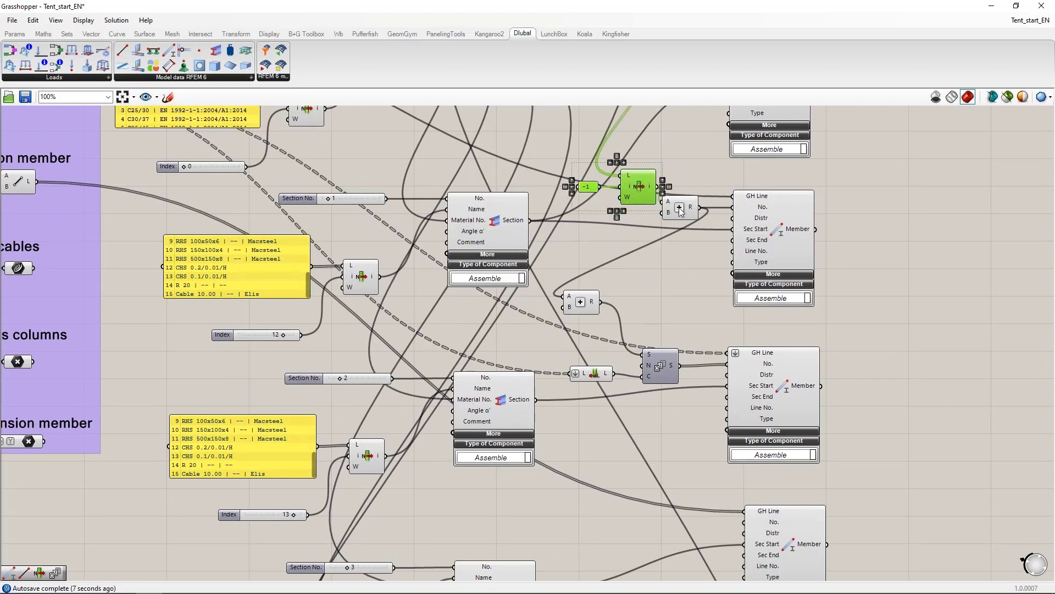
{"action": "left_click", "coordinate": [680, 209], "text": "shift"}
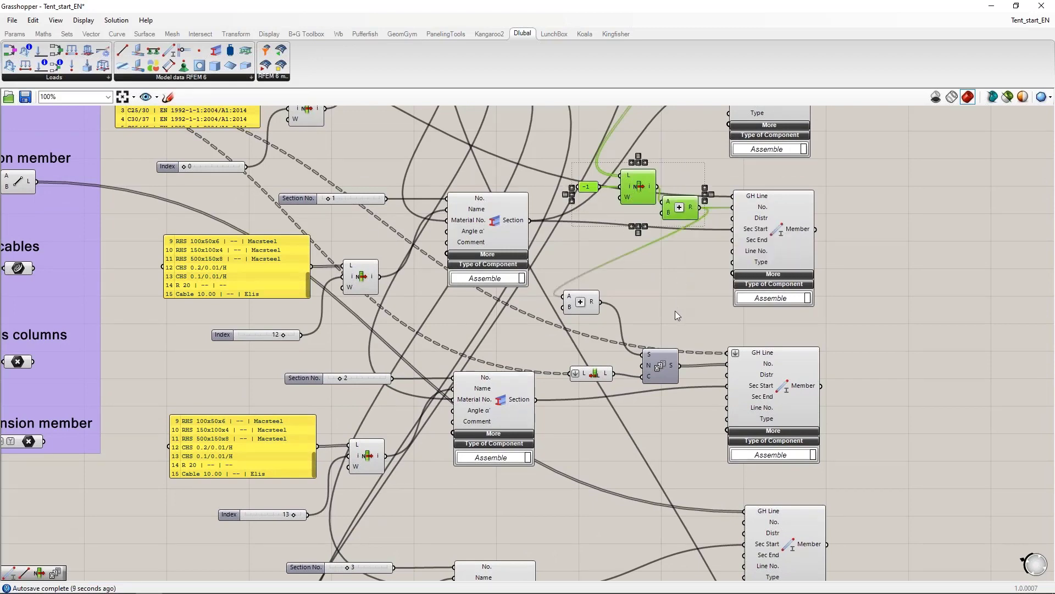
{"action": "right_click_drag", "start_coordinate": [675, 310], "coordinate": [674, 257]}
{"action": "key", "text": "ctrl+c"}
{"action": "key", "text": "ctrl+v"}
{"action": "left_click_drag", "start_coordinate": [680, 167], "coordinate": [669, 492]}
{"action": "left_click", "coordinate": [675, 404]}
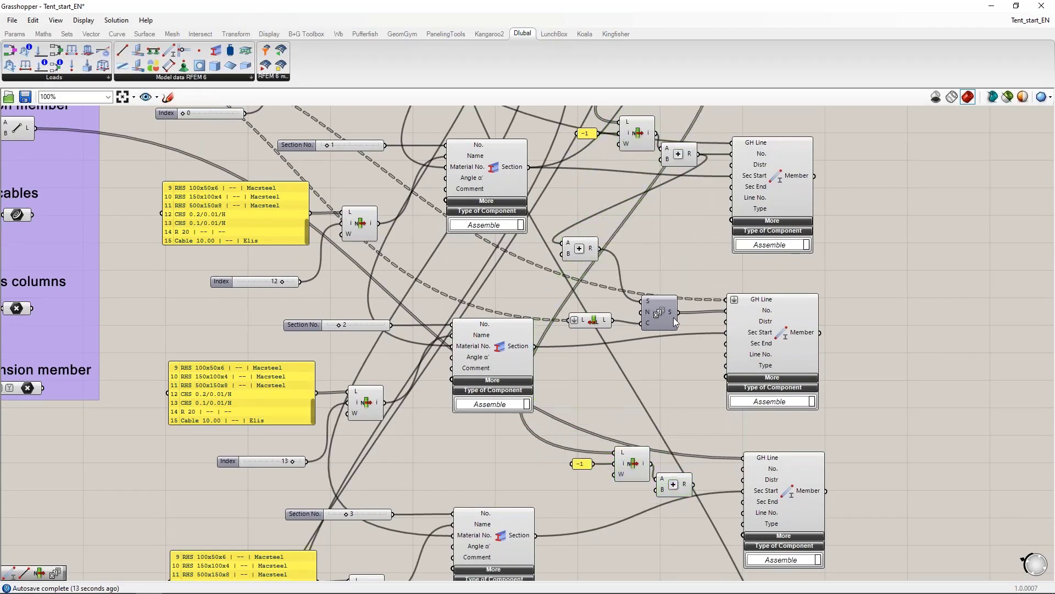
Connect the top ring Series to the copied List Item's list input and move the copied Addition beneath it
{"action": "left_click_drag", "start_coordinate": [678, 313], "coordinate": [615, 452]}
{"action": "right_click_drag", "start_coordinate": [611, 518], "coordinate": [569, 425]}
{"action": "left_click_drag", "start_coordinate": [632, 391], "coordinate": [588, 409]}
{"action": "left_click", "coordinate": [612, 455]}
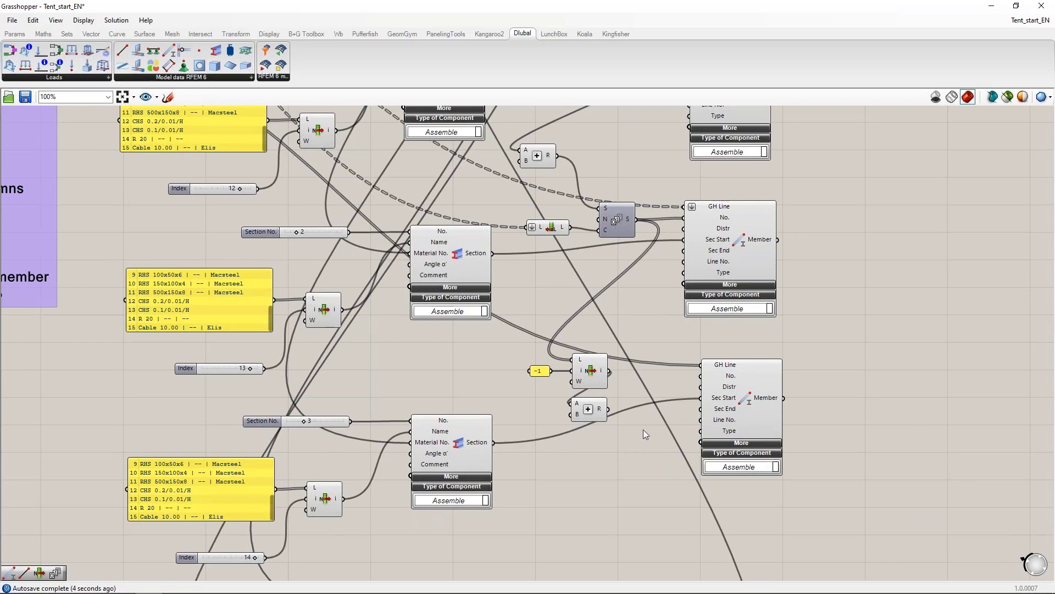
Add a Series component for the tension members, connecting the copied Addition result to its start and the Amnt Clm slider to its count
{"action": "double_click", "coordinate": [619, 441]}
{"action": "type", "text": "series"}
{"action": "key", "text": "Return"}
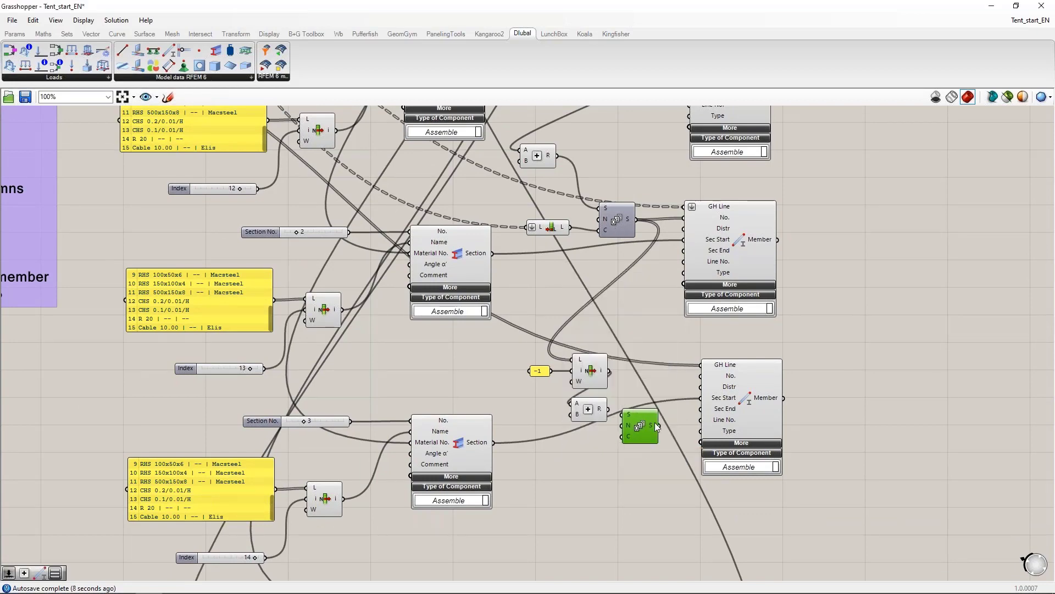
{"action": "left_click_drag", "start_coordinate": [608, 409], "coordinate": [223, 316]}
{"action": "scroll", "coordinate": [649, 444], "scroll_direction": "down", "scroll_amount": 6}
{"action": "scroll", "coordinate": [189, 292], "scroll_direction": "up", "scroll_amount": 6}
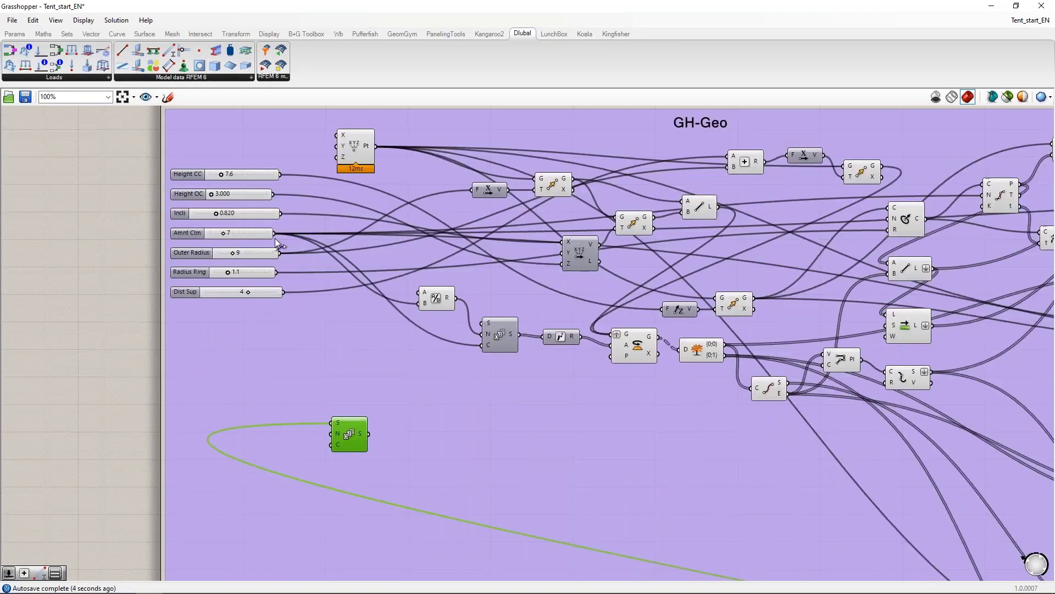
{"action": "left_click_drag", "start_coordinate": [275, 236], "coordinate": [332, 444]}
Place the new Series beside the tension Member and connect its output to the Member's No. input
{"action": "scroll", "coordinate": [208, 413], "scroll_direction": "down", "scroll_amount": 5}
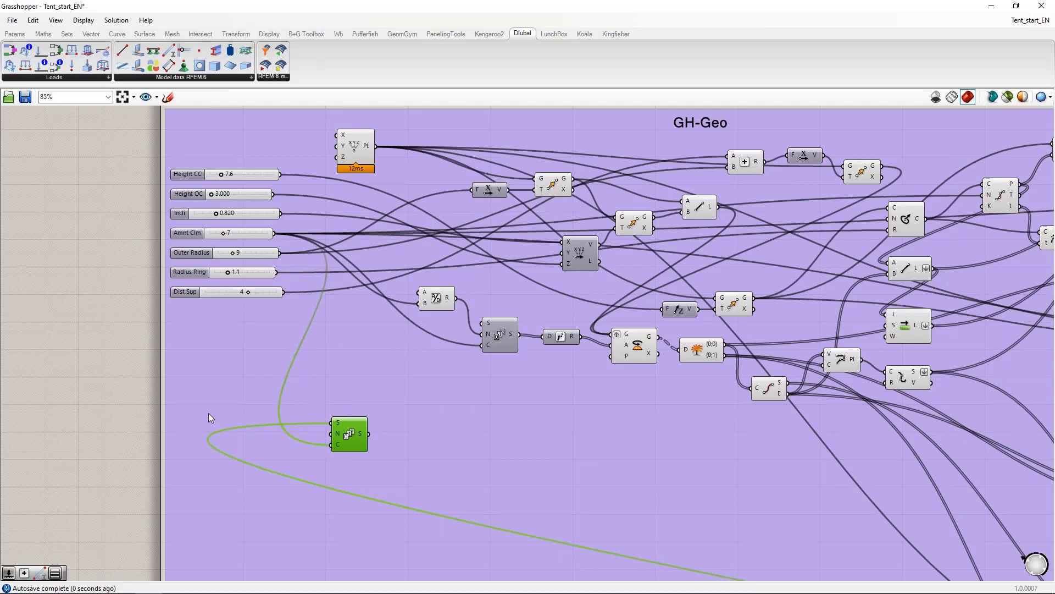
{"action": "left_click_drag", "start_coordinate": [254, 419], "coordinate": [761, 572]}
{"action": "scroll", "coordinate": [760, 571], "scroll_direction": "up", "scroll_amount": 4}
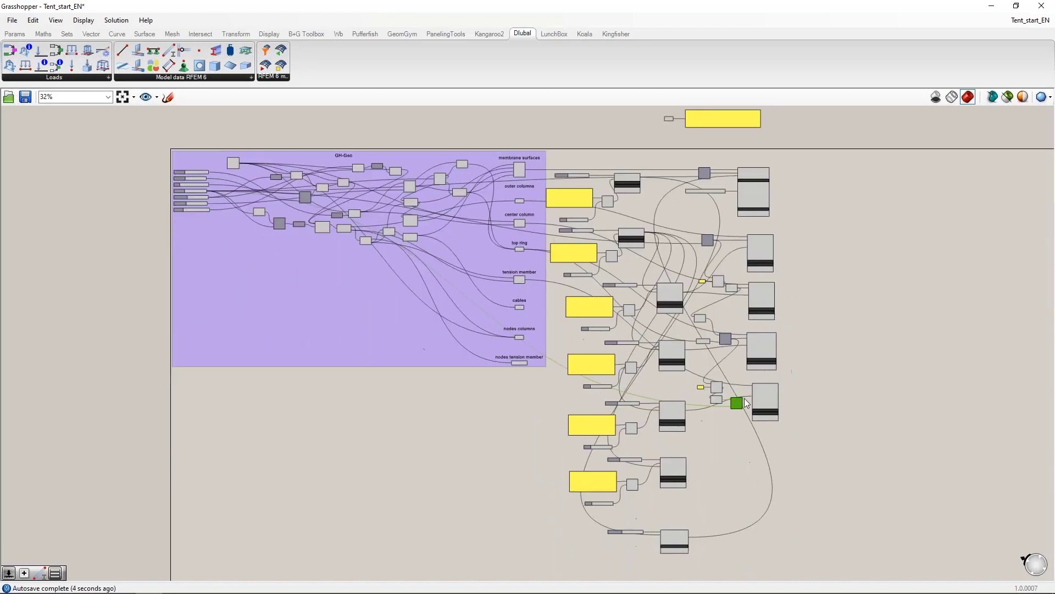
{"action": "scroll", "coordinate": [722, 398], "scroll_direction": "up", "scroll_amount": 5}
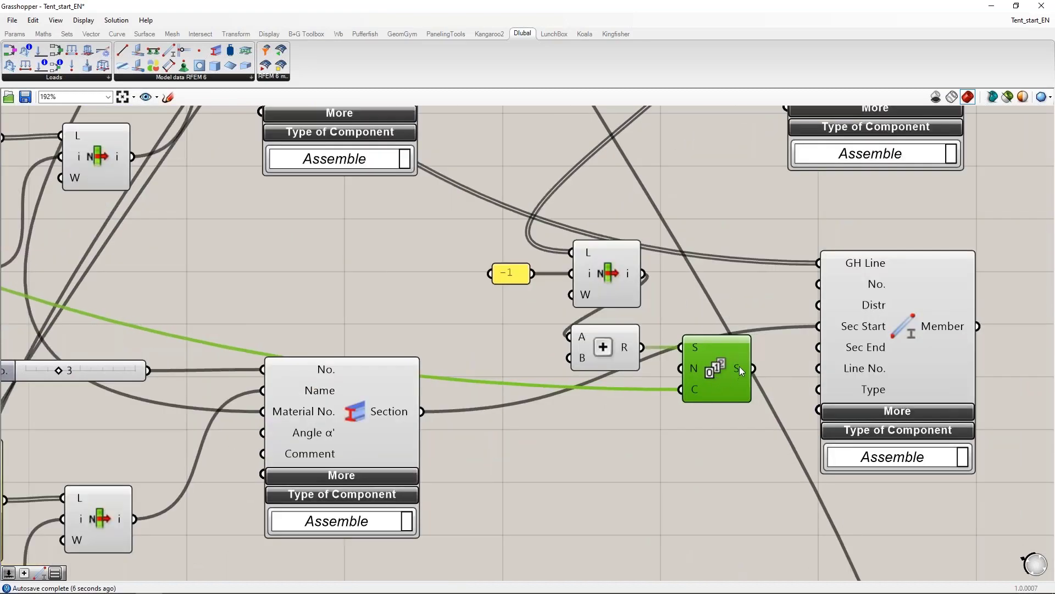
{"action": "mouse_move", "coordinate": [740, 366]}
{"action": "left_click_drag", "start_coordinate": [753, 367], "coordinate": [819, 283]}
{"action": "scroll", "coordinate": [740, 276], "scroll_direction": "down", "scroll_amount": 3}
Add a Value List, connect it to the tension Member's Type input and place it below the Series
{"action": "left_click", "coordinate": [825, 359]}
{"action": "right_click_drag", "start_coordinate": [719, 431], "coordinate": [674, 403]}
{"action": "double_click", "coordinate": [631, 392]}
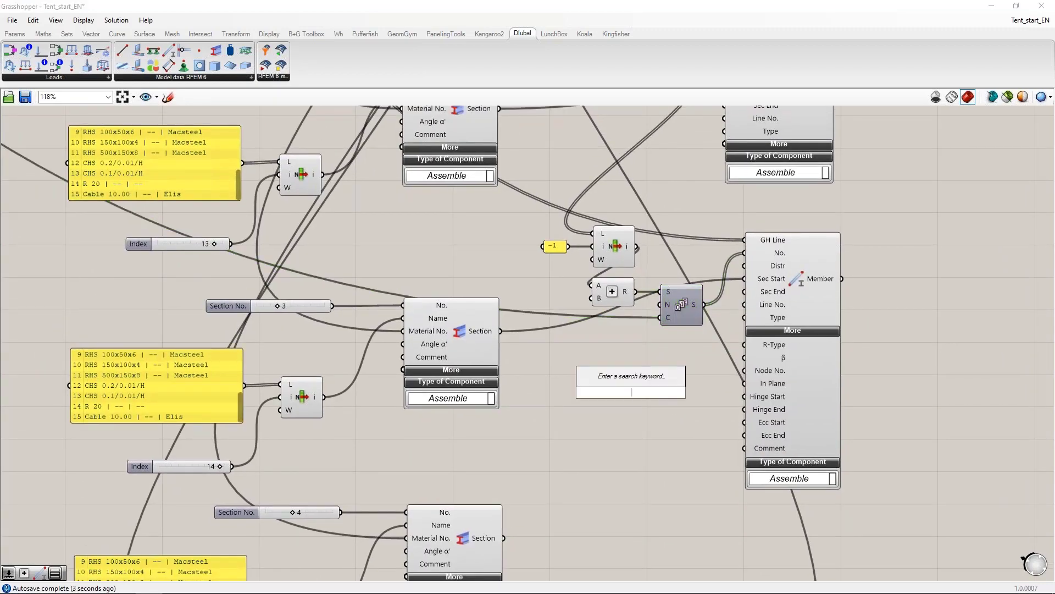
{"action": "type", "text": "val"}
{"action": "left_click", "coordinate": [625, 380]}
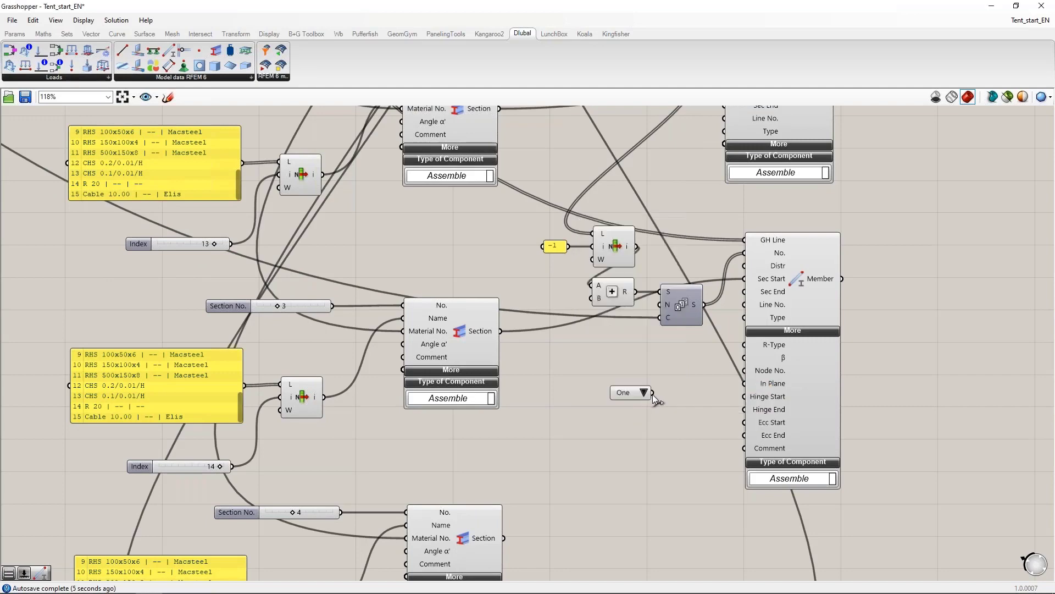
{"action": "left_click", "coordinate": [804, 331]}
{"action": "left_click_drag", "start_coordinate": [654, 393], "coordinate": [745, 318]}
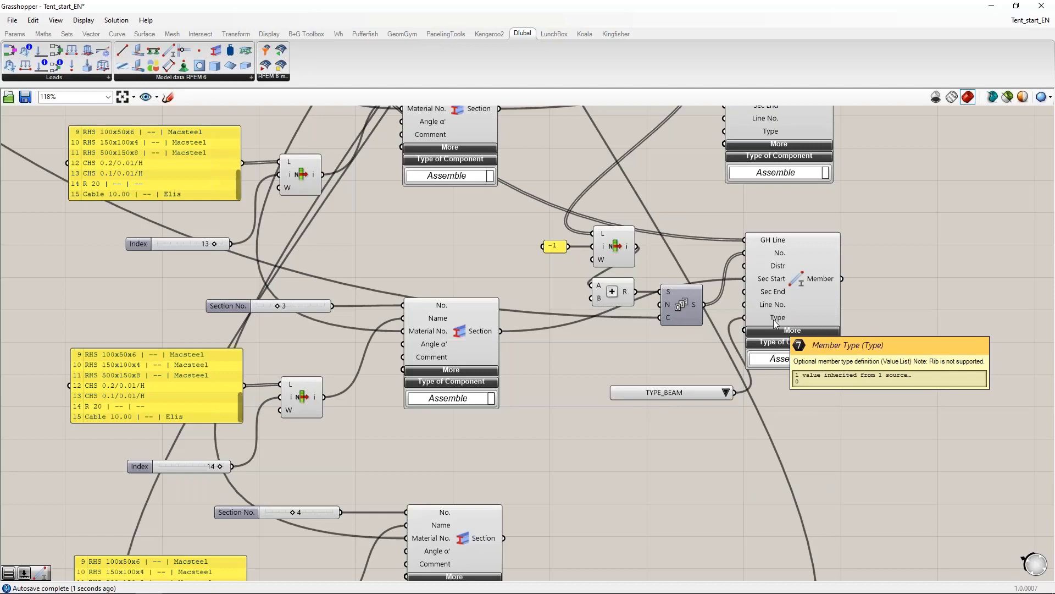
{"action": "left_click_drag", "start_coordinate": [709, 392], "coordinate": [669, 356]}
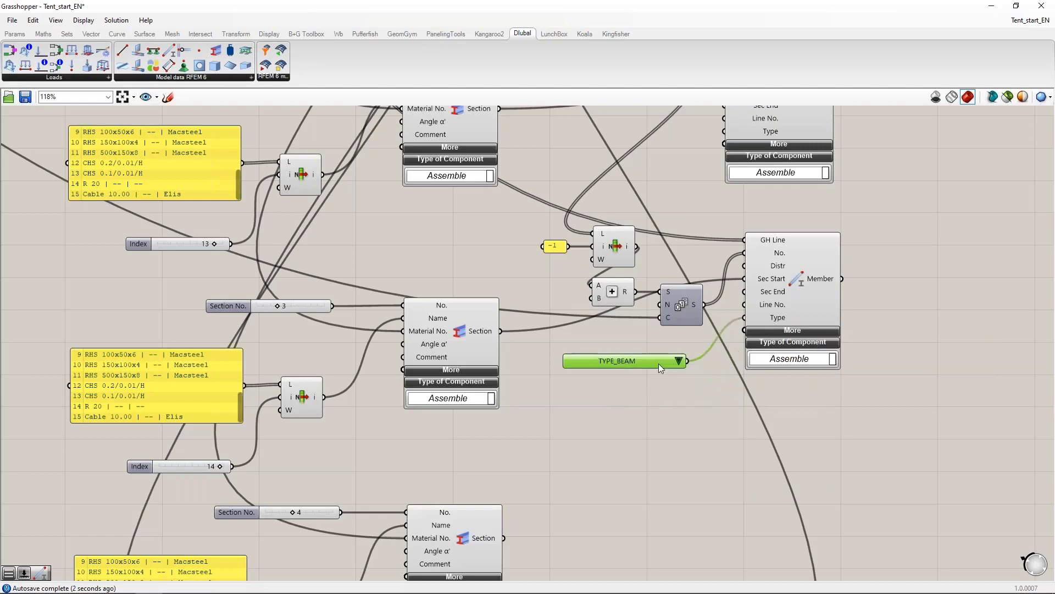
Set the tension Member's type Value List to TYPE_TENSION and position it below the Series
{"action": "left_click", "coordinate": [685, 355]}
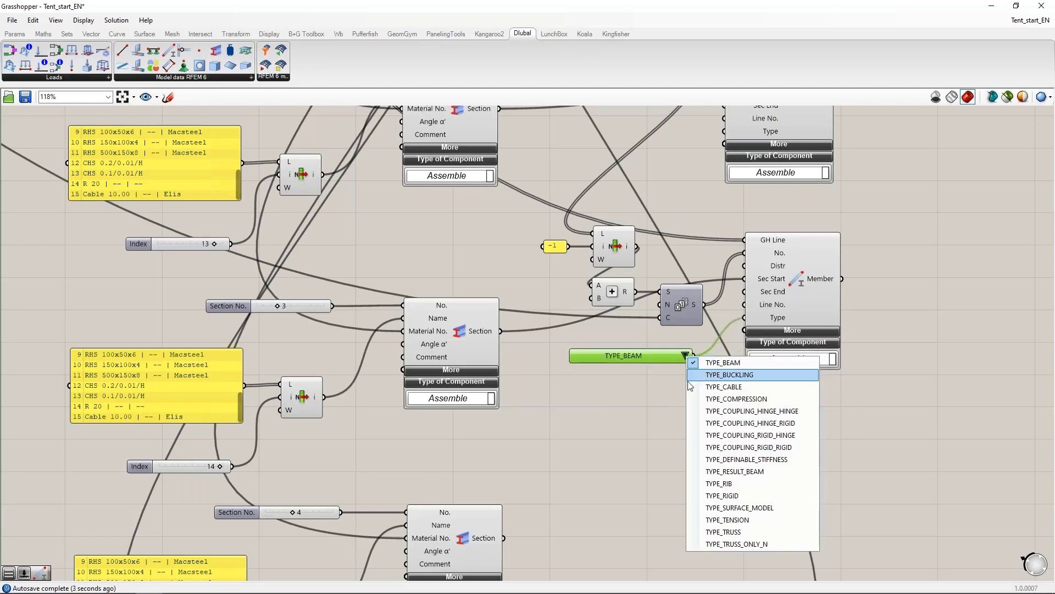
{"action": "left_click", "coordinate": [727, 520]}
{"action": "left_click_drag", "start_coordinate": [657, 357], "coordinate": [670, 349]}
{"action": "scroll", "coordinate": [668, 383], "scroll_direction": "down", "scroll_amount": 2}
{"action": "left_click", "coordinate": [753, 310]}
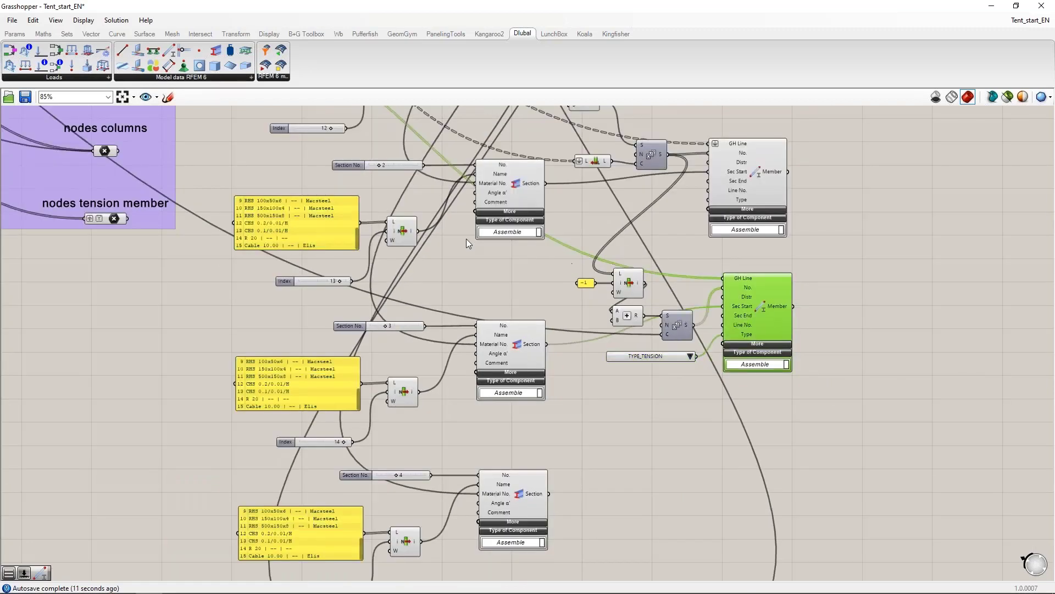
Duplicate the tension Member with its -1 panel, List Item, Addition, Series and type Value List beside the fourth Section for the cable members
{"action": "right_click_drag", "start_coordinate": [476, 289], "coordinate": [530, 502]}
{"action": "right_click_drag", "start_coordinate": [280, 321], "coordinate": [254, 157]}
{"action": "left_click", "coordinate": [744, 464]}
{"action": "left_click_drag", "start_coordinate": [786, 429], "coordinate": [605, 299]}
{"action": "scroll", "coordinate": [605, 299], "scroll_direction": "down", "scroll_amount": 2}
{"action": "right_click_drag", "start_coordinate": [668, 435], "coordinate": [682, 374]}
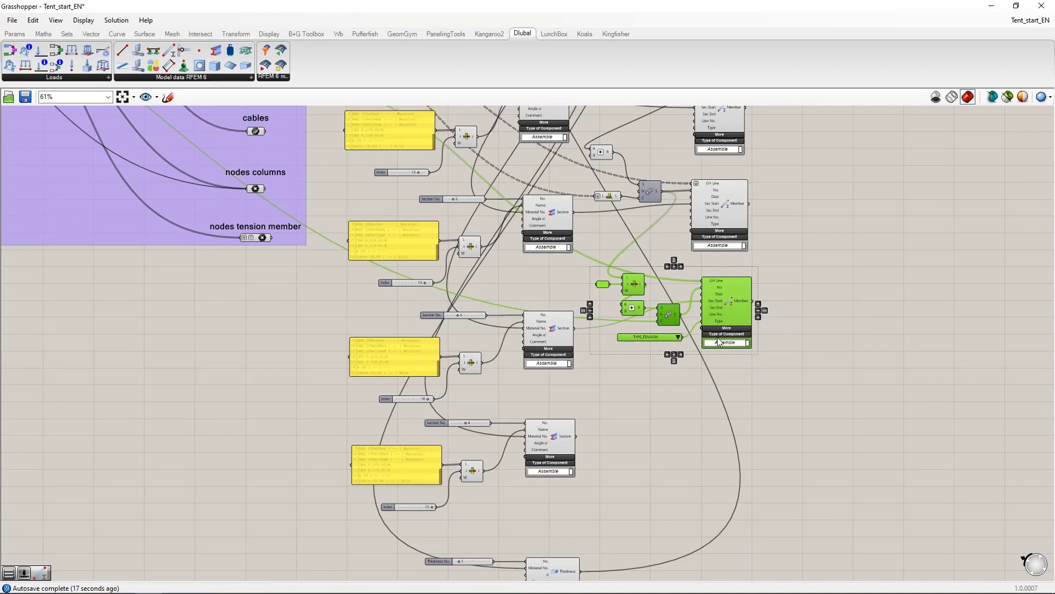
{"action": "left_click_drag", "start_coordinate": [723, 301], "coordinate": [750, 414], "text": "alt"}
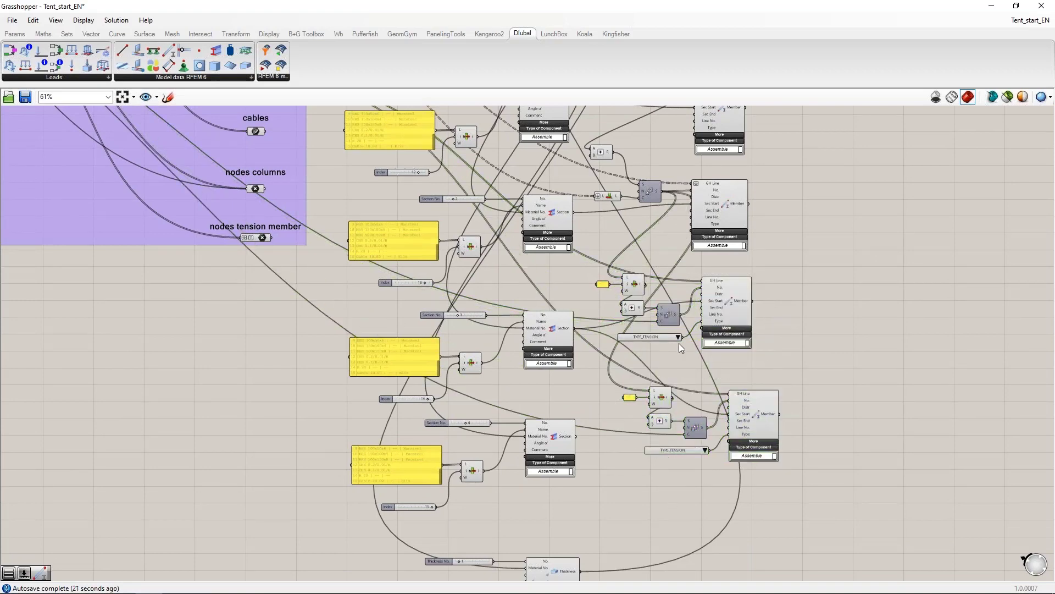
Connect the tension Series output to the copied List Item's list input and set the copied Value List to TYPE_CABLE
{"action": "scroll", "coordinate": [678, 371], "scroll_direction": "up", "scroll_amount": 3}
{"action": "left_click_drag", "start_coordinate": [682, 279], "coordinate": [633, 402]}
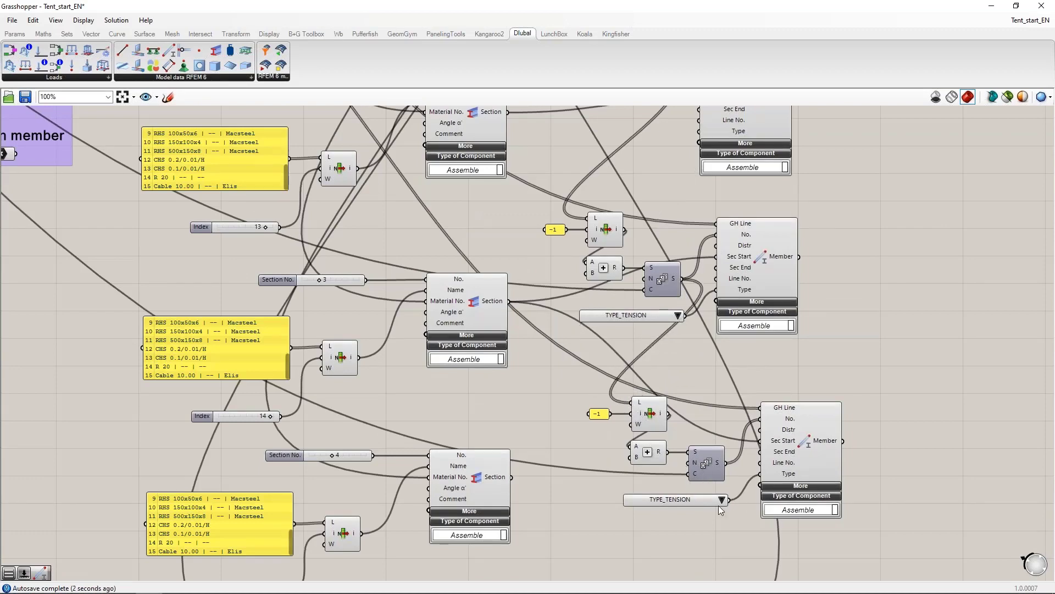
{"action": "right_click_drag", "start_coordinate": [708, 539], "coordinate": [704, 519]}
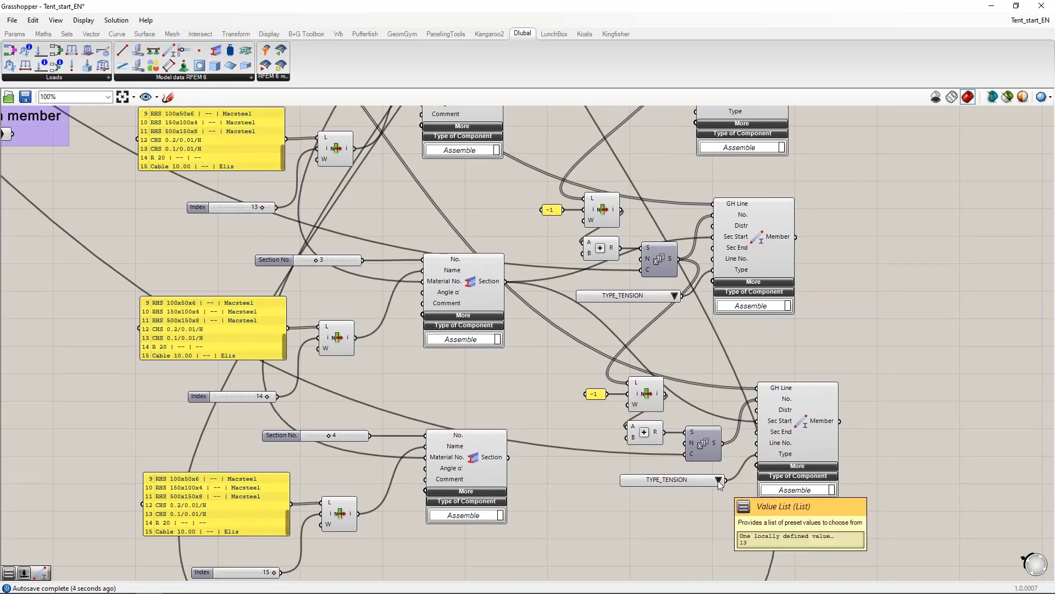
{"action": "left_click", "coordinate": [718, 480]}
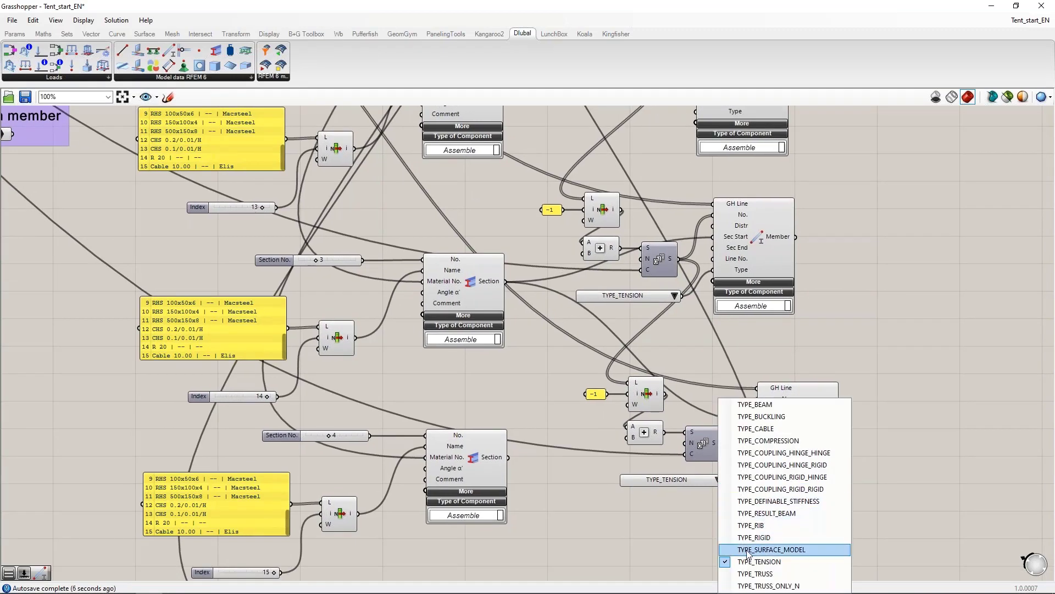
{"action": "left_click", "coordinate": [765, 429]}
Connect the cables curves to the copied Member's GH Line input and nudge its TYPE_CABLE Value List into place
{"action": "right_click_drag", "start_coordinate": [764, 365], "coordinate": [784, 423]}
{"action": "scroll", "coordinate": [794, 446], "scroll_direction": "down", "scroll_amount": 2}
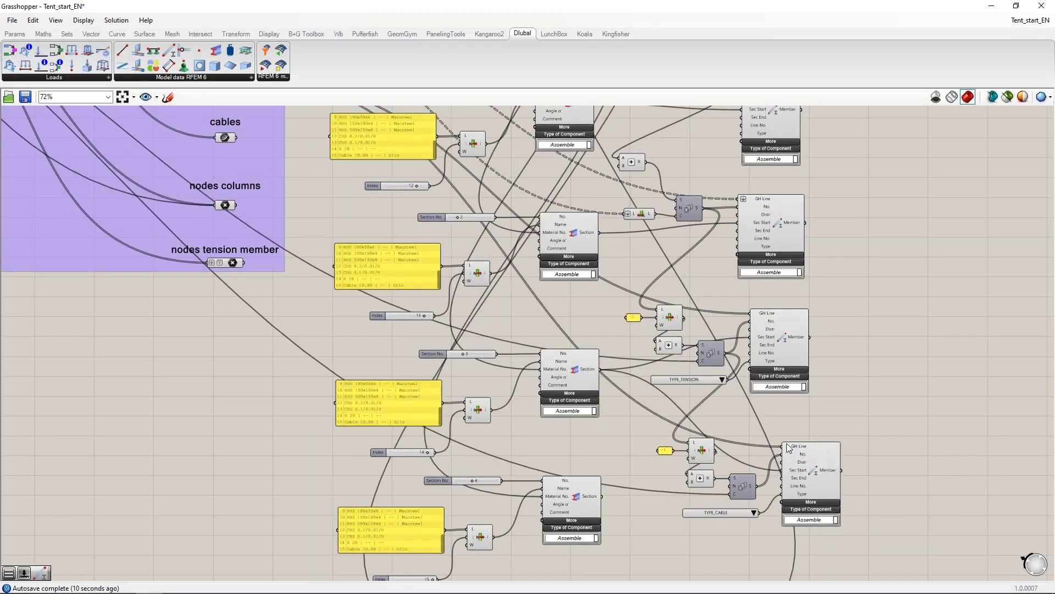
{"action": "right_click_drag", "start_coordinate": [241, 141], "coordinate": [249, 193]}
{"action": "left_click_drag", "start_coordinate": [280, 214], "coordinate": [795, 496]}
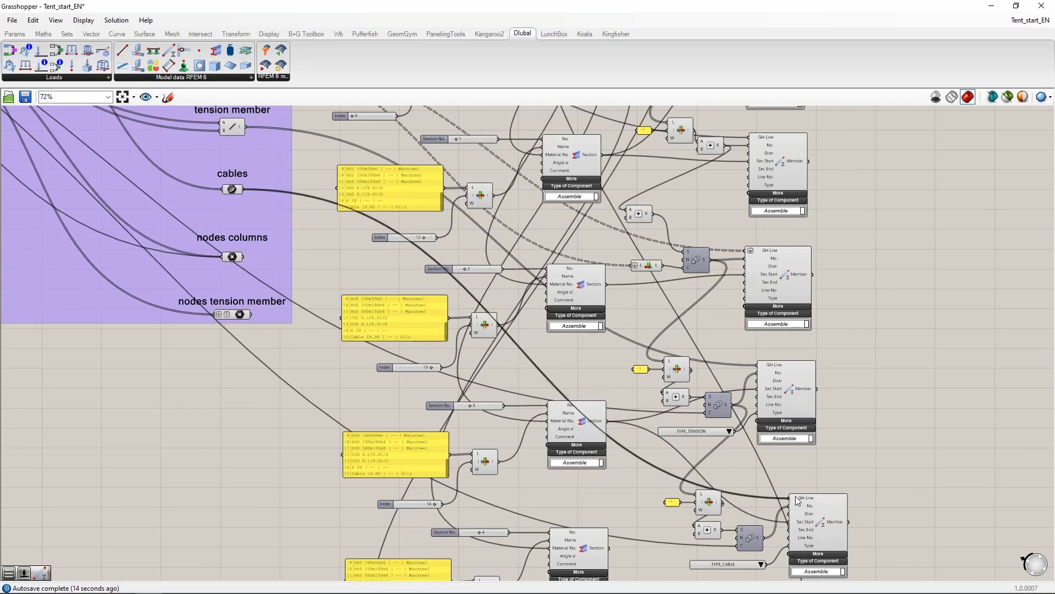
{"action": "scroll", "coordinate": [778, 390], "scroll_direction": "up", "scroll_amount": 5}
{"action": "mouse_move", "coordinate": [751, 322]}
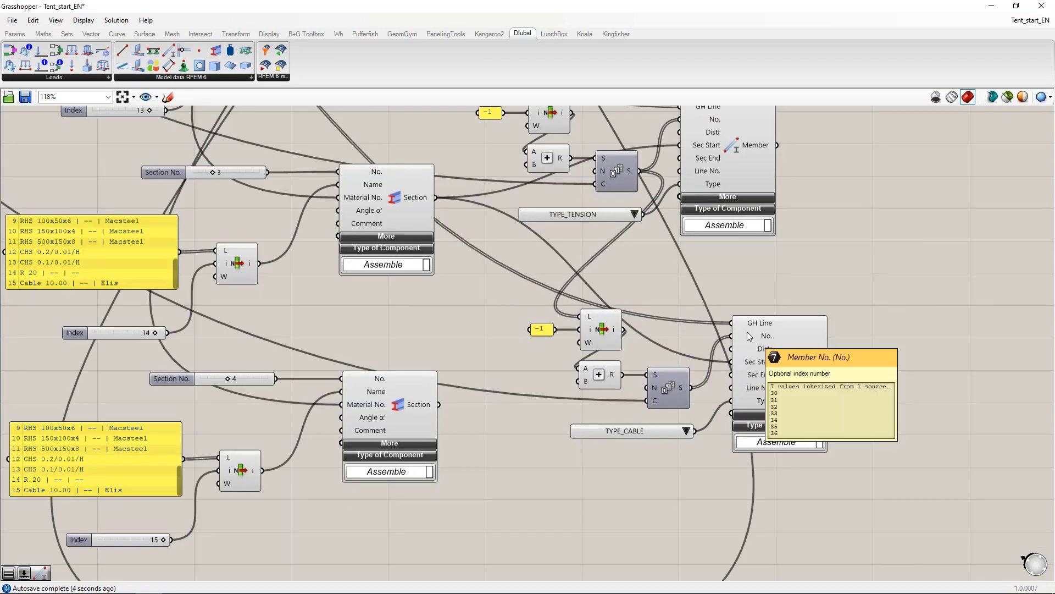
{"action": "left_click", "coordinate": [602, 330]}
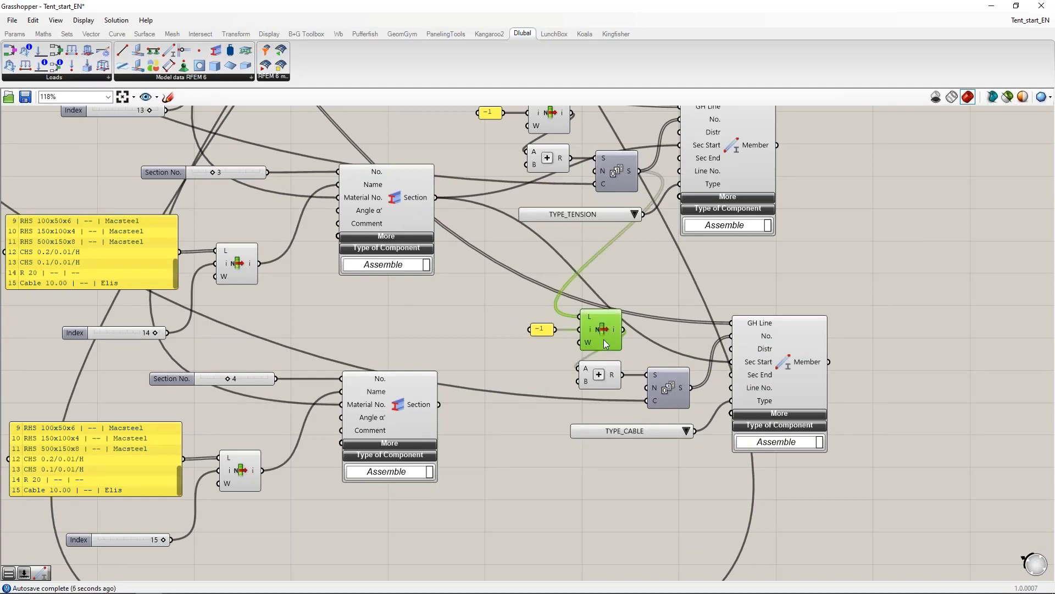
{"action": "left_click_drag", "start_coordinate": [662, 431], "coordinate": [655, 428]}
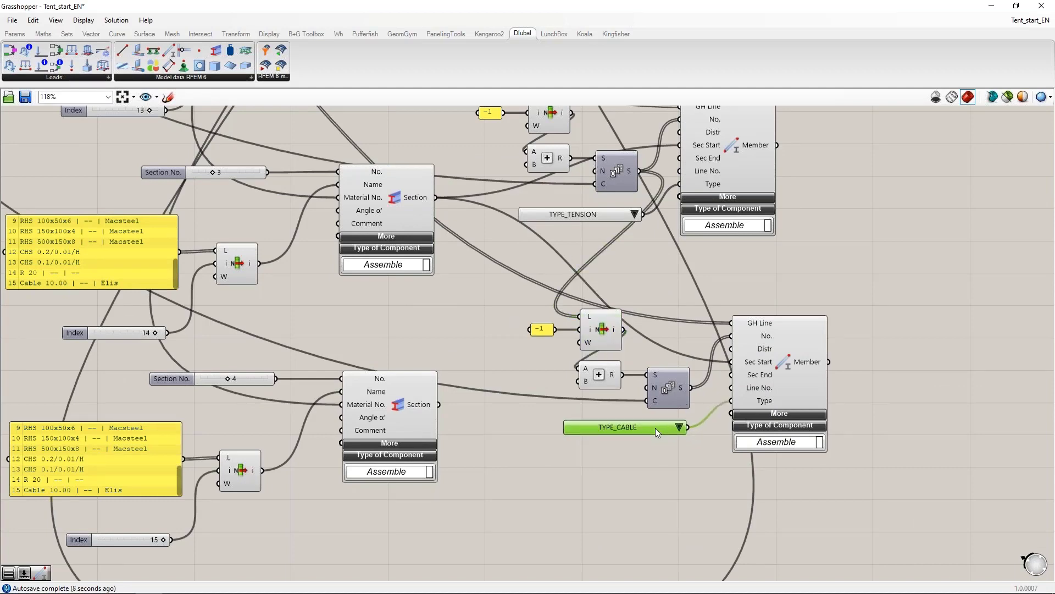
Add a Nodal Support component below the cable Member
{"action": "scroll", "coordinate": [664, 490], "scroll_direction": "down", "scroll_amount": 3}
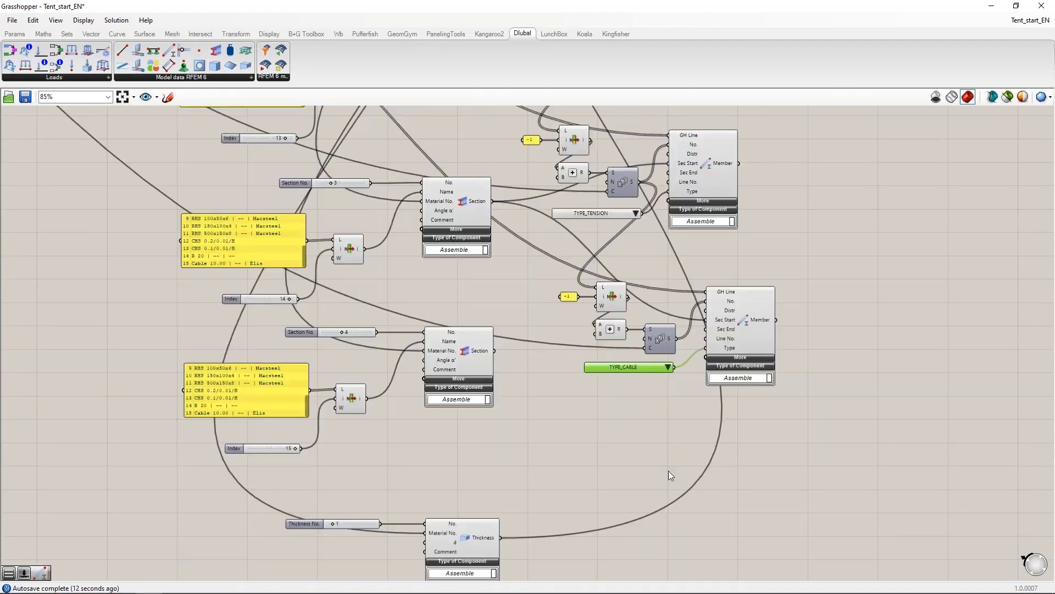
{"action": "scroll", "coordinate": [668, 477], "scroll_direction": "down", "scroll_amount": 4}
{"action": "scroll", "coordinate": [668, 477], "scroll_direction": "up", "scroll_amount": 2}
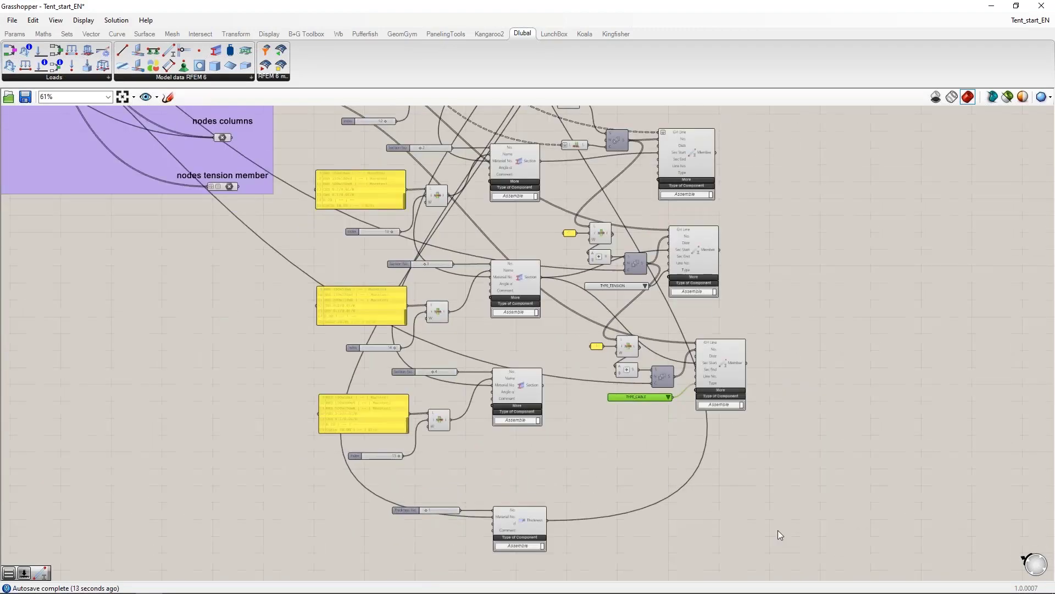
{"action": "right_click_drag", "start_coordinate": [777, 530], "coordinate": [696, 411]}
{"action": "scroll", "coordinate": [651, 374], "scroll_direction": "up", "scroll_amount": 2}
{"action": "right_click_drag", "start_coordinate": [636, 381], "coordinate": [623, 338]}
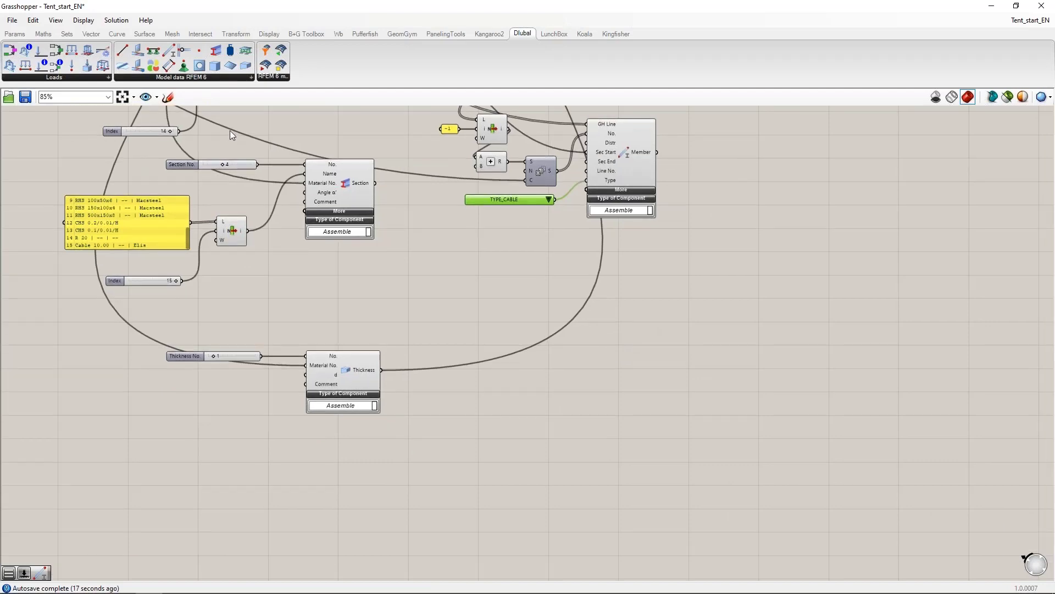
{"action": "left_click_drag", "start_coordinate": [188, 68], "coordinate": [614, 318]}
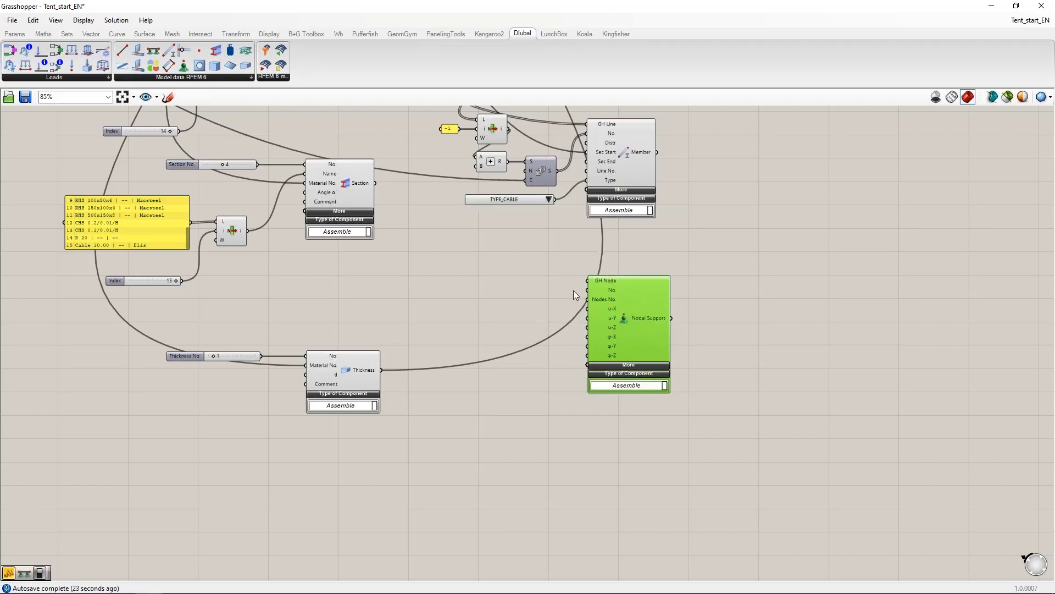
Connect the nodes columns points to the Nodal Support's GH Node input and adjust the component's position
{"action": "right_click_drag", "start_coordinate": [429, 256], "coordinate": [713, 427]}
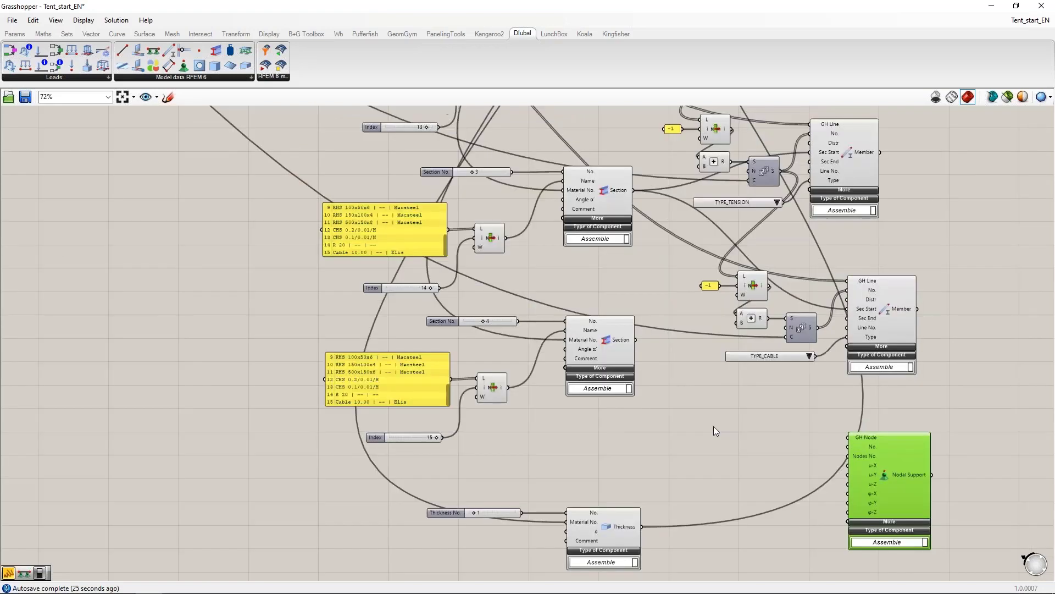
{"action": "scroll", "coordinate": [714, 427], "scroll_direction": "down", "scroll_amount": 2}
{"action": "right_click_drag", "start_coordinate": [443, 216], "coordinate": [378, 272]}
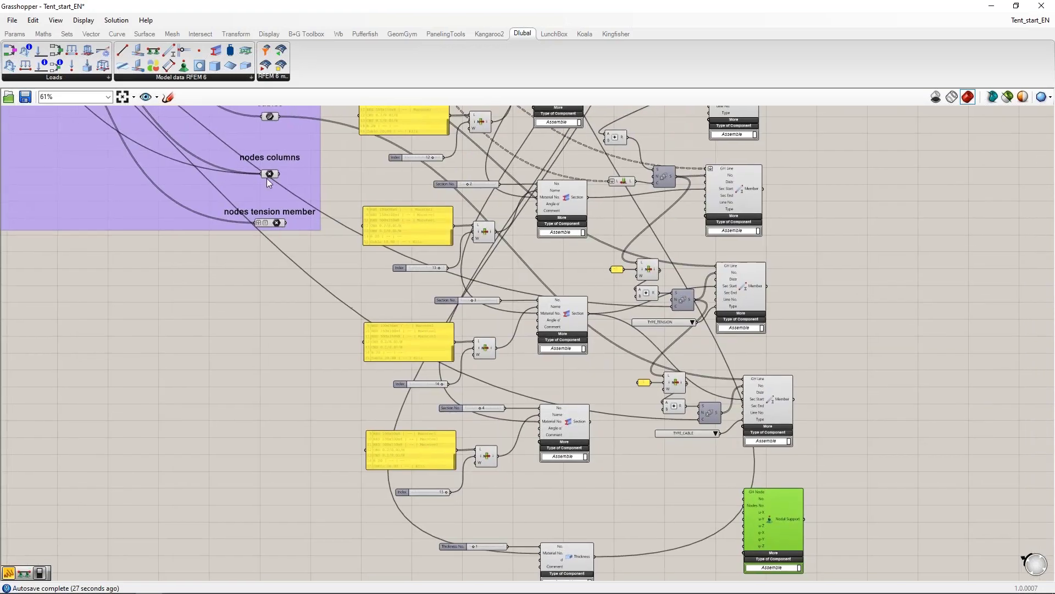
{"action": "left_click", "coordinate": [270, 173]}
{"action": "left_click_drag", "start_coordinate": [278, 173], "coordinate": [743, 493]}
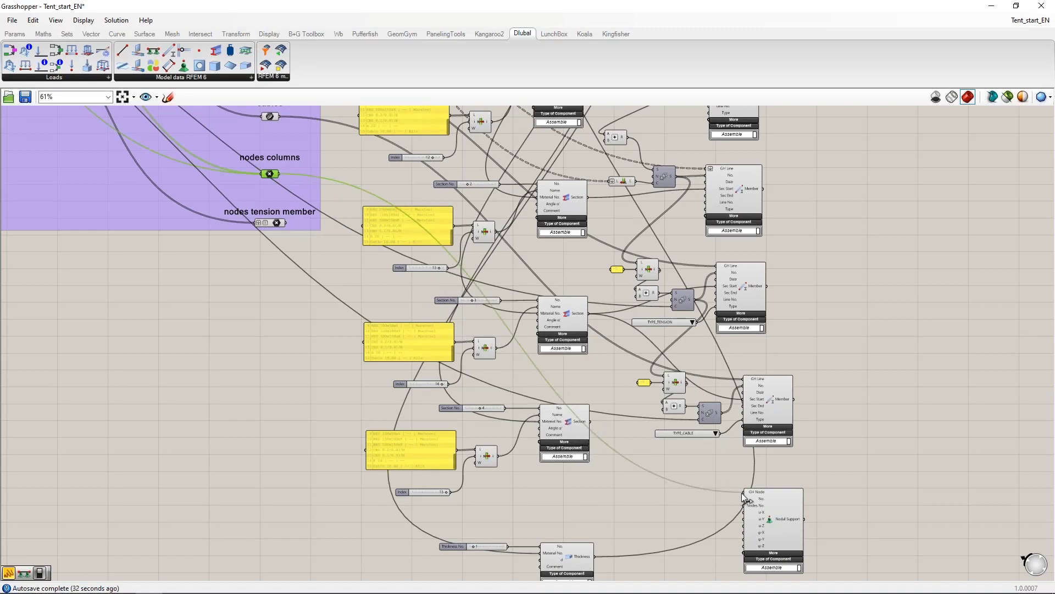
{"action": "scroll", "coordinate": [647, 372], "scroll_direction": "up", "scroll_amount": 5}
{"action": "left_click", "coordinate": [656, 364]}
{"action": "left_click_drag", "start_coordinate": [657, 365], "coordinate": [667, 365]}
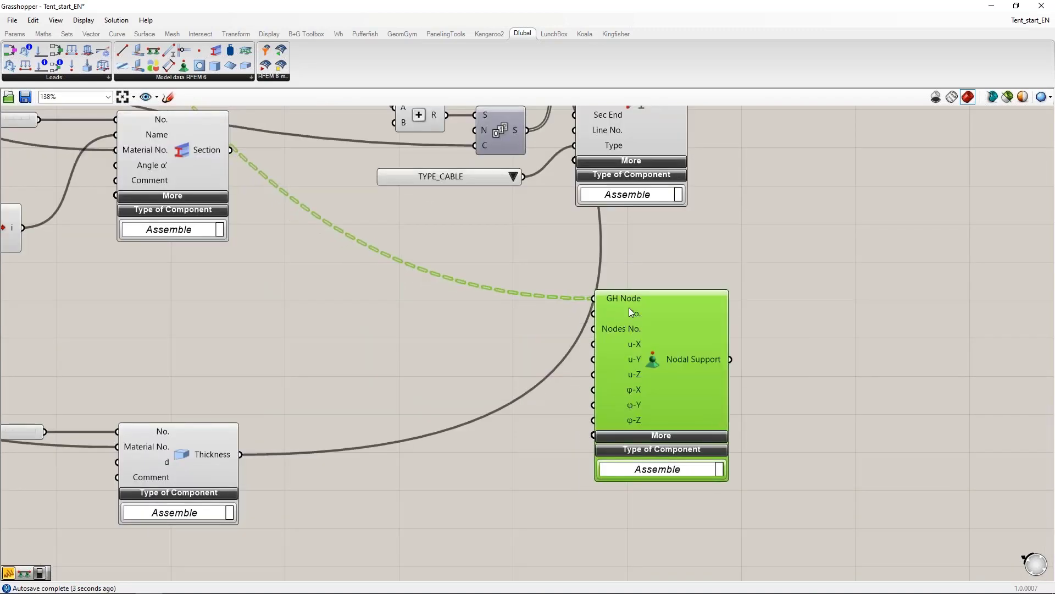
{"action": "mouse_move", "coordinate": [625, 312]}
{"action": "left_click_drag", "start_coordinate": [623, 386], "coordinate": [609, 373]}
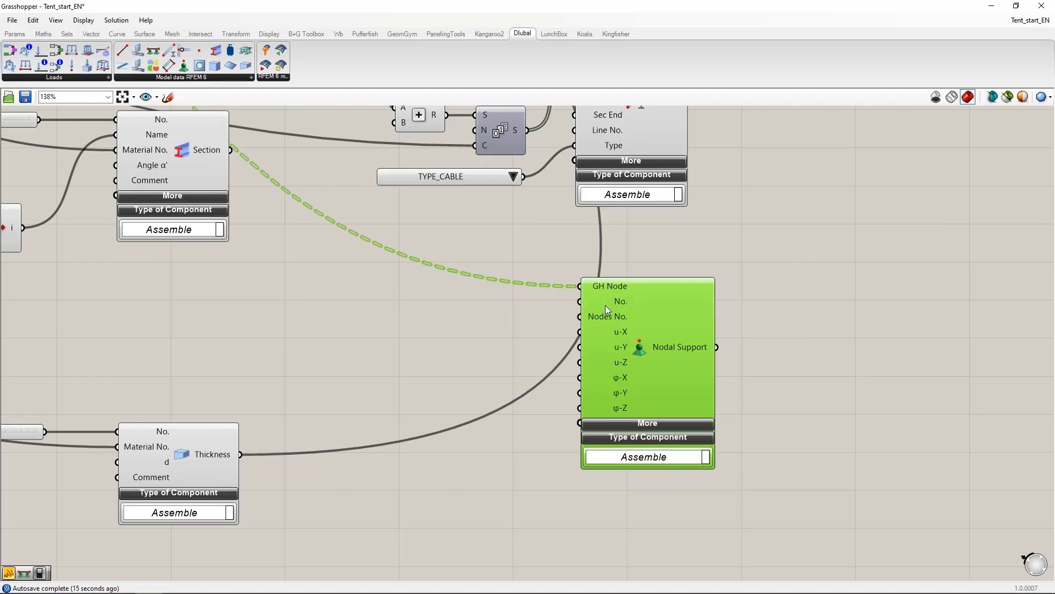
{"action": "mouse_move", "coordinate": [606, 308]}
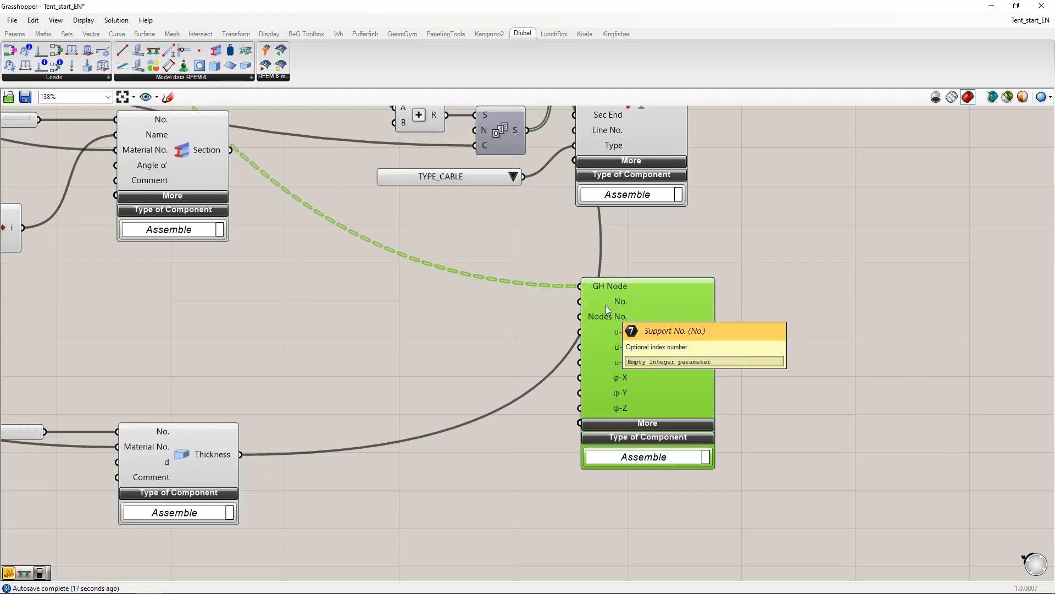
Add a panel containing inf next to the Nodal Support
{"action": "right_click_drag", "start_coordinate": [472, 337], "coordinate": [498, 325]}
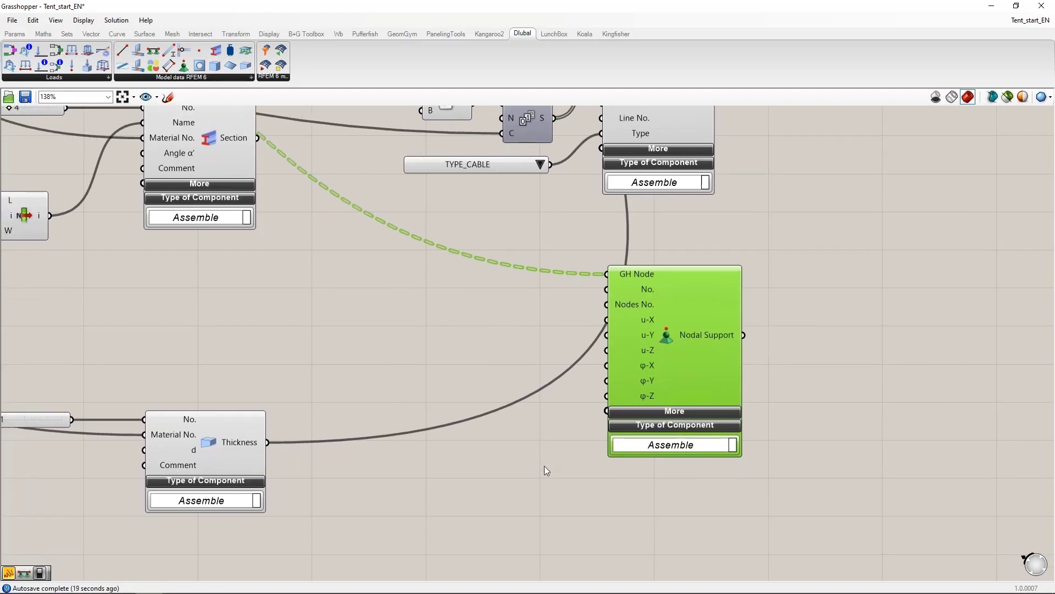
{"action": "right_click_drag", "start_coordinate": [595, 439], "coordinate": [625, 433]}
{"action": "double_click", "coordinate": [498, 365]}
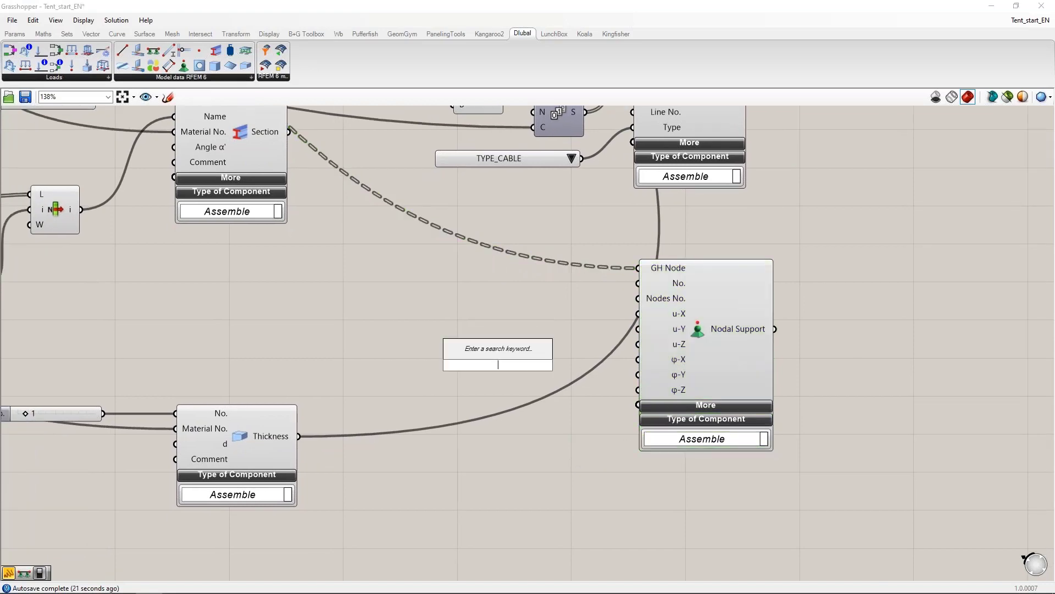
{"action": "type", "text": "//inf"}
{"action": "key", "text": "Return"}
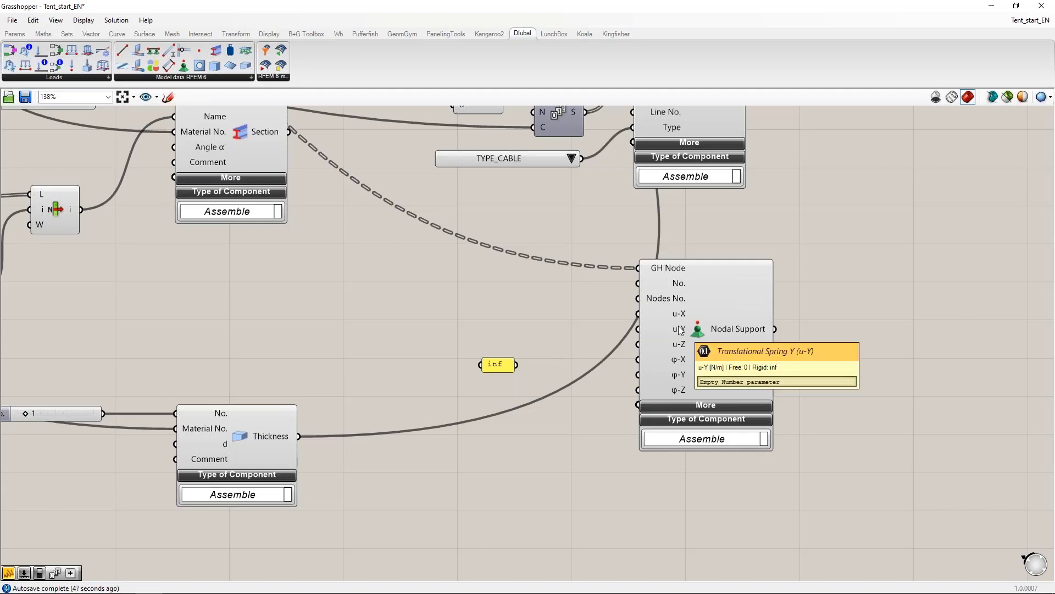
Connect the inf panel to the Nodal Support's u-X, u-Y, u-Z and φ-Z inputs and place it close beside them
{"action": "left_click_drag", "start_coordinate": [498, 365], "coordinate": [634, 314]}
{"action": "left_click_drag", "start_coordinate": [524, 344], "coordinate": [635, 329]}
{"action": "left_click_drag", "start_coordinate": [577, 349], "coordinate": [638, 344]}
{"action": "left_click_drag", "start_coordinate": [530, 342], "coordinate": [639, 390]}
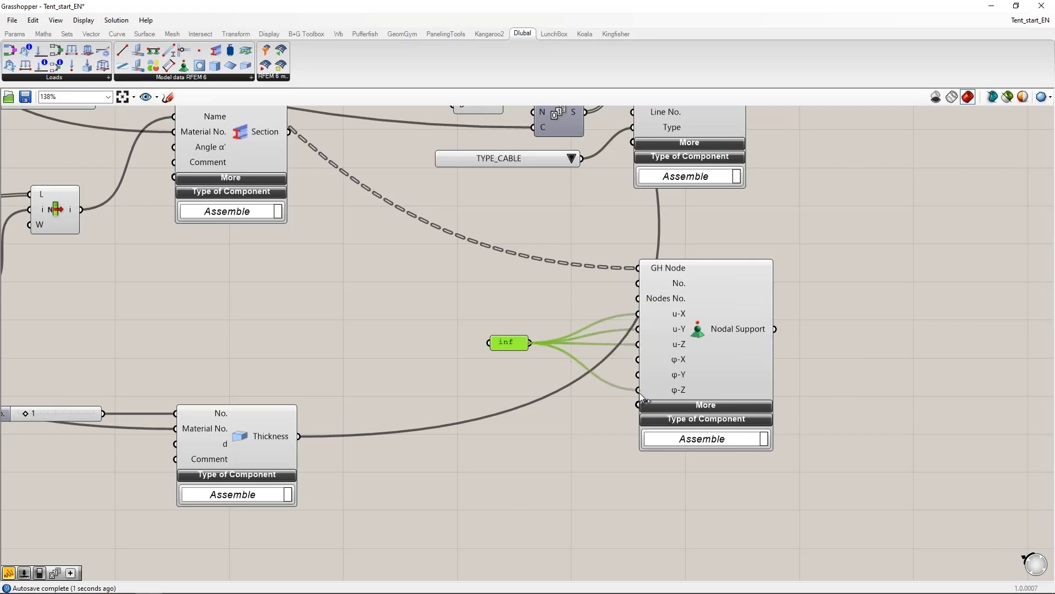
{"action": "left_click_drag", "start_coordinate": [504, 340], "coordinate": [563, 343]}
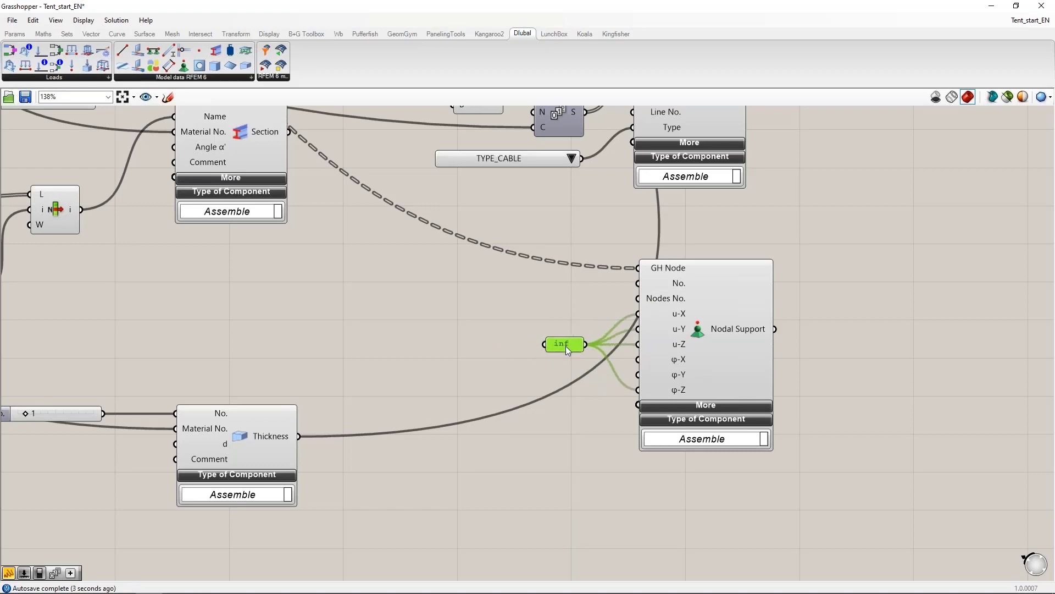
Add a second Nodal Support component below the first one
{"action": "scroll", "coordinate": [620, 397], "scroll_direction": "down", "scroll_amount": 3}
{"action": "scroll", "coordinate": [620, 397], "scroll_direction": "down", "scroll_amount": 1}
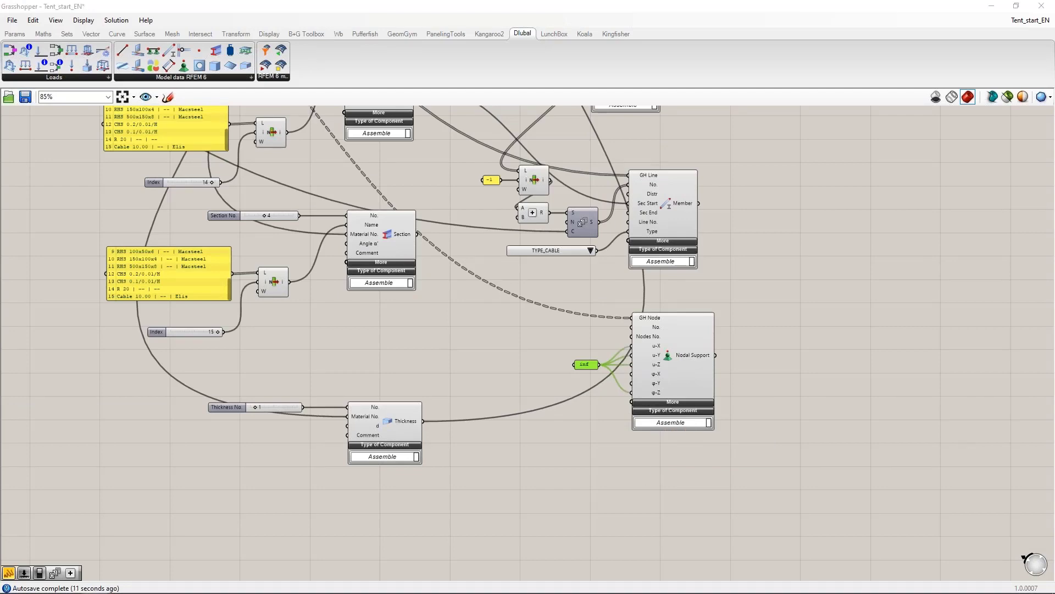
{"action": "left_click", "coordinate": [823, 336]}
{"action": "left_click_drag", "start_coordinate": [184, 66], "coordinate": [667, 512]}
Connect the nodes tension member points to the second Nodal Support's GH Node input
{"action": "scroll", "coordinate": [485, 348], "scroll_direction": "down", "scroll_amount": 4}
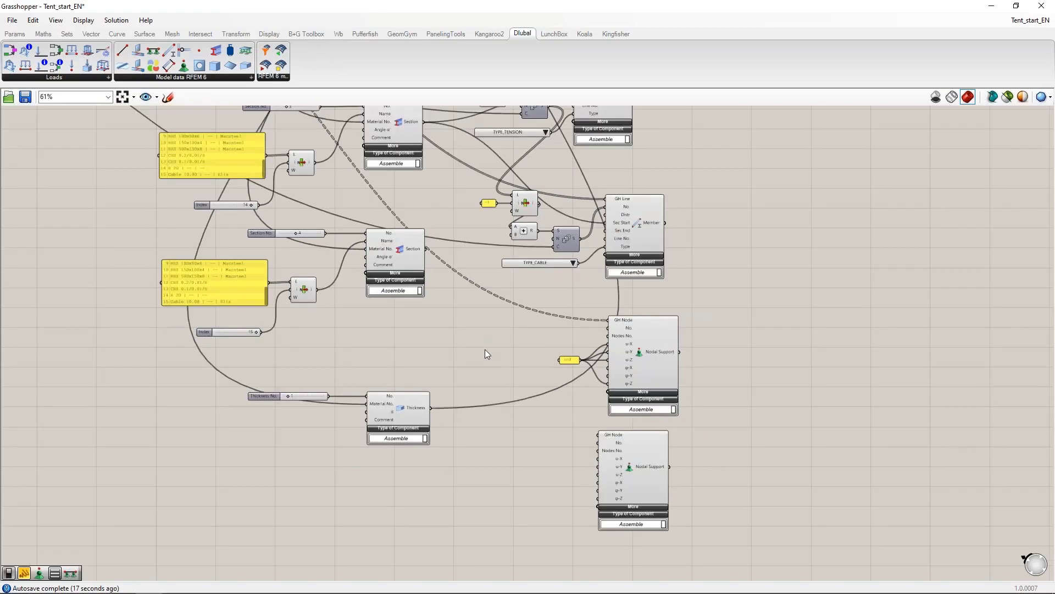
{"action": "left_click_drag", "start_coordinate": [203, 150], "coordinate": [586, 456]}
{"action": "scroll", "coordinate": [585, 456], "scroll_direction": "up", "scroll_amount": 5}
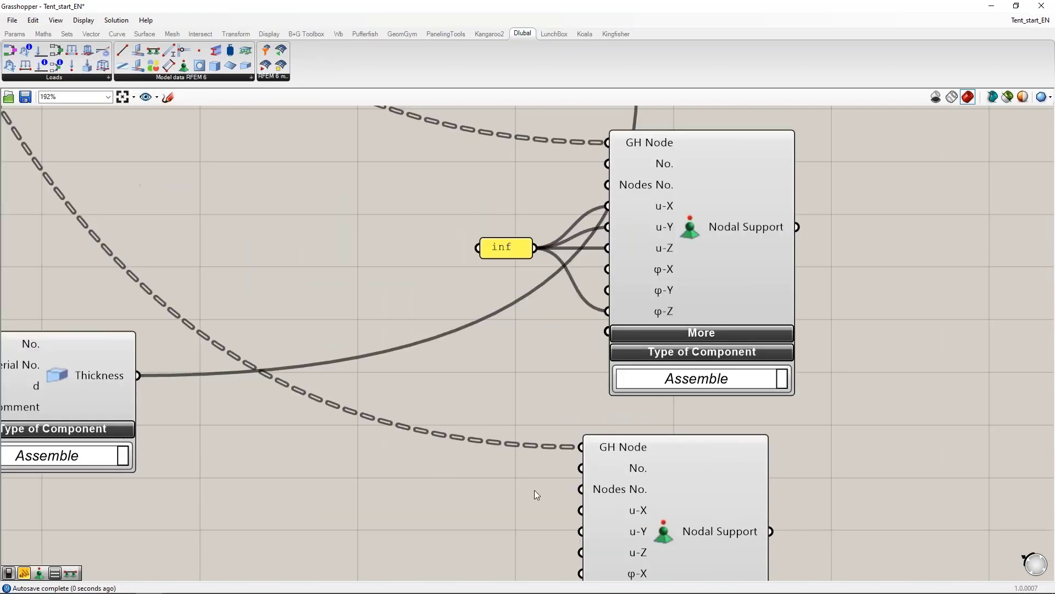
{"action": "scroll", "coordinate": [491, 283], "scroll_direction": "down", "scroll_amount": 2}
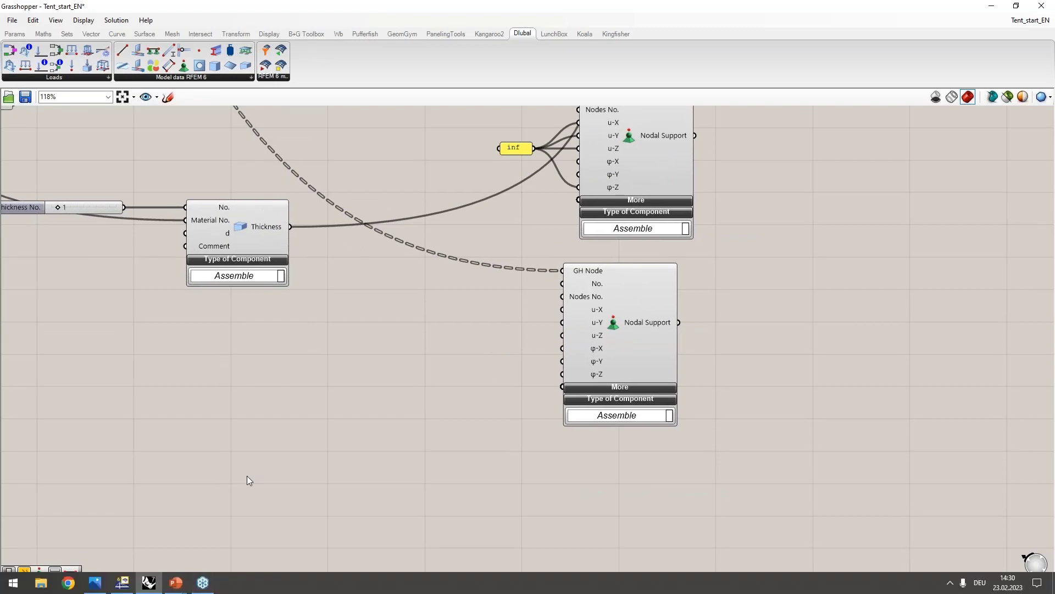
Bring Rhino into view beside Grasshopper and examine the tent's base points at the columns and tension members
{"action": "left_click_drag", "start_coordinate": [308, 23], "coordinate": [1054, 186]}
{"action": "right_click_drag", "start_coordinate": [371, 455], "coordinate": [236, 290]}
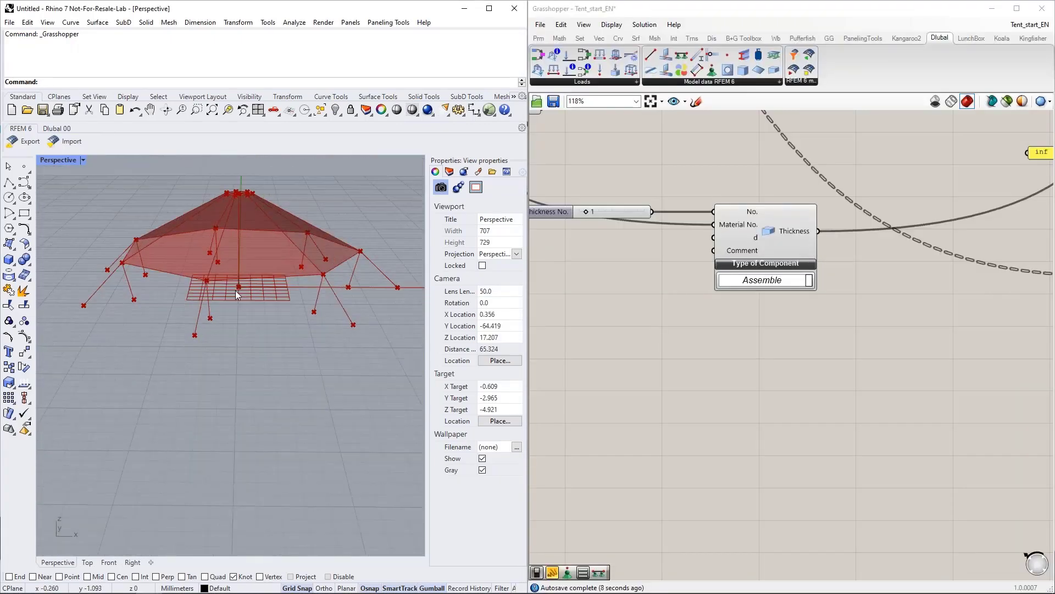
{"action": "scroll", "coordinate": [202, 325], "scroll_direction": "up", "scroll_amount": 3}
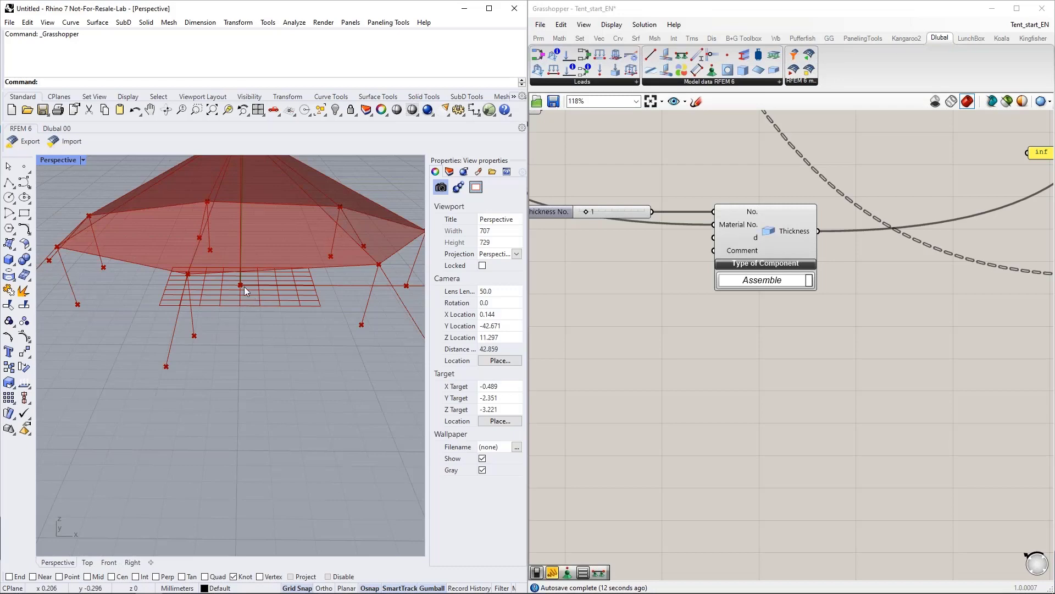
{"action": "right_click_drag", "start_coordinate": [260, 310], "coordinate": [229, 326]}
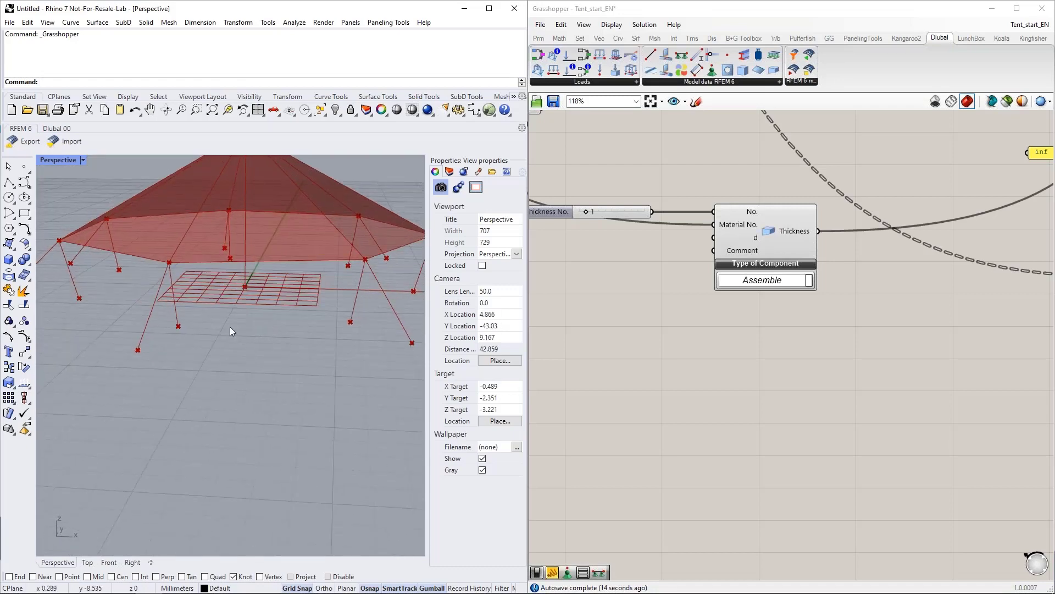
{"action": "scroll", "coordinate": [229, 325], "scroll_direction": "down", "scroll_amount": 3}
{"action": "scroll", "coordinate": [337, 364], "scroll_direction": "up", "scroll_amount": 3}
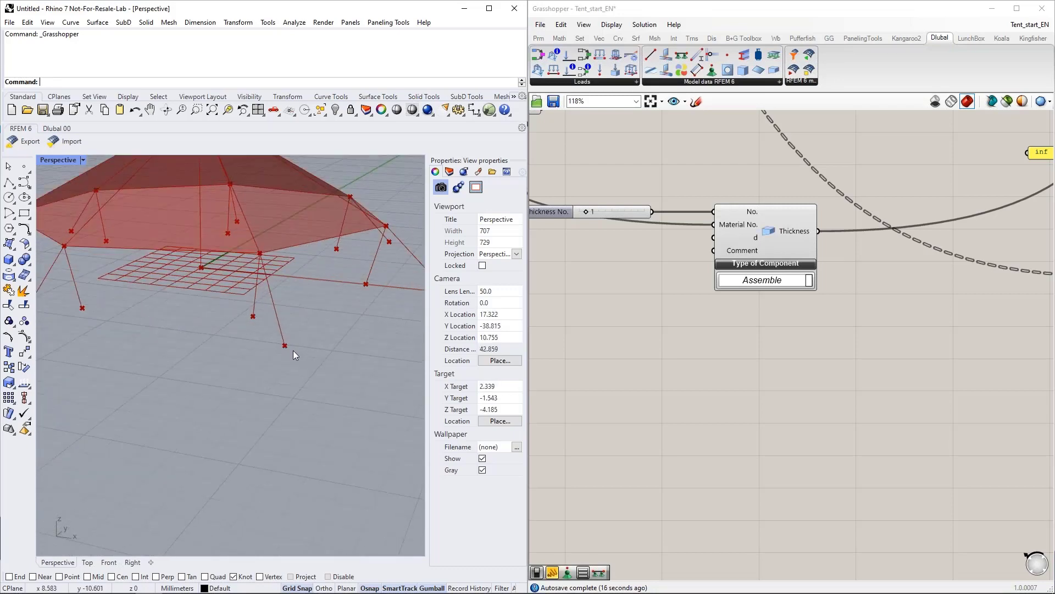
Add another inf panel beside the second Nodal Support and connect it to the u-X, u-Y and u-Z inputs
{"action": "right_click_drag", "start_coordinate": [286, 346], "coordinate": [76, 344]}
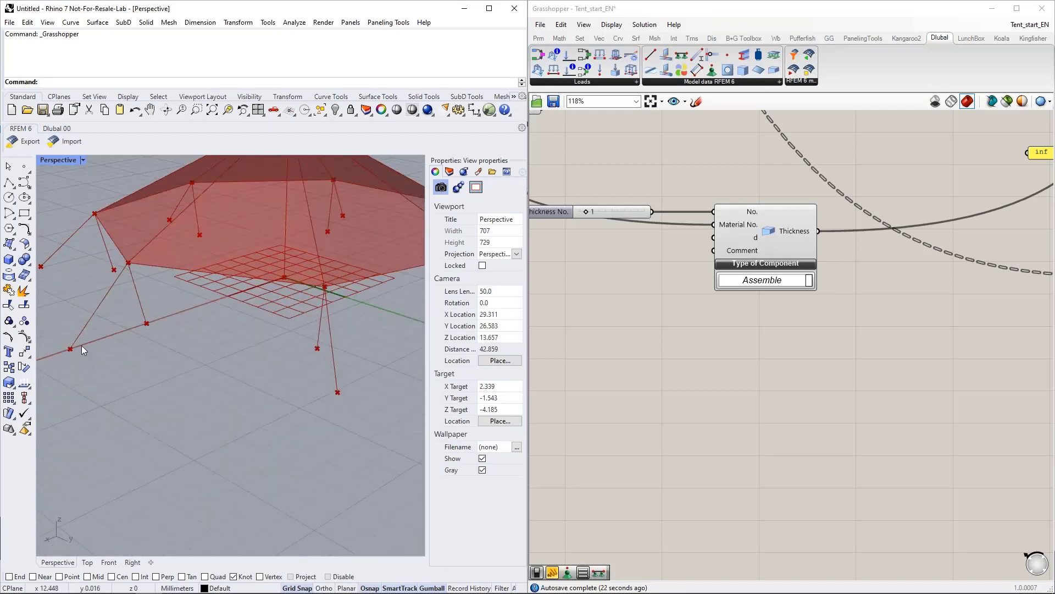
{"action": "right_click_drag", "start_coordinate": [110, 377], "coordinate": [172, 365]}
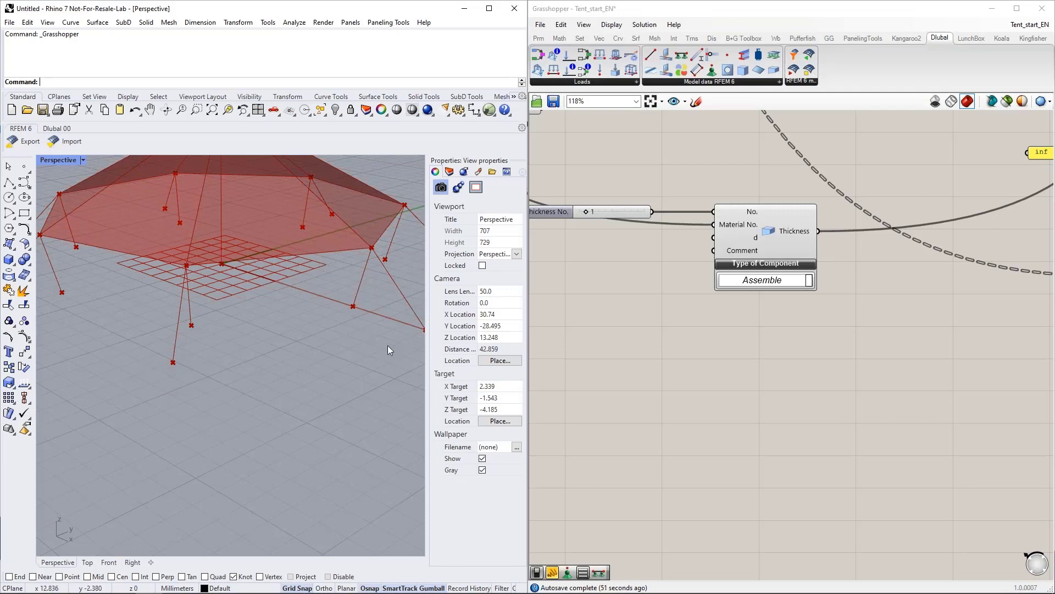
{"action": "scroll", "coordinate": [623, 357], "scroll_direction": "down", "scroll_amount": 1}
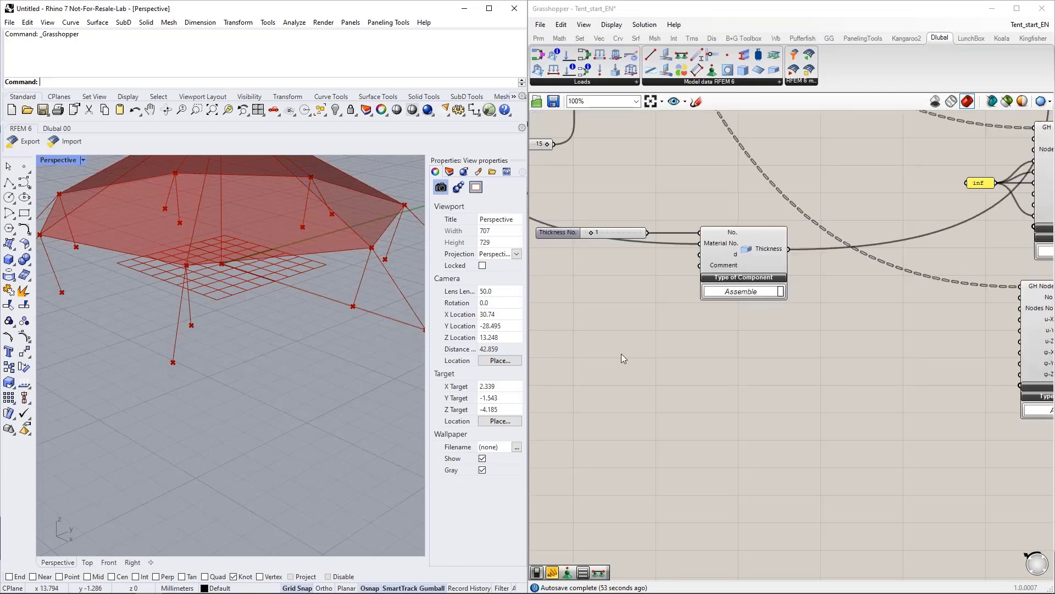
{"action": "scroll", "coordinate": [623, 358], "scroll_direction": "down", "scroll_amount": 4}
{"action": "scroll", "coordinate": [780, 399], "scroll_direction": "up", "scroll_amount": 4}
{"action": "right_click_drag", "start_coordinate": [780, 398], "coordinate": [663, 396]}
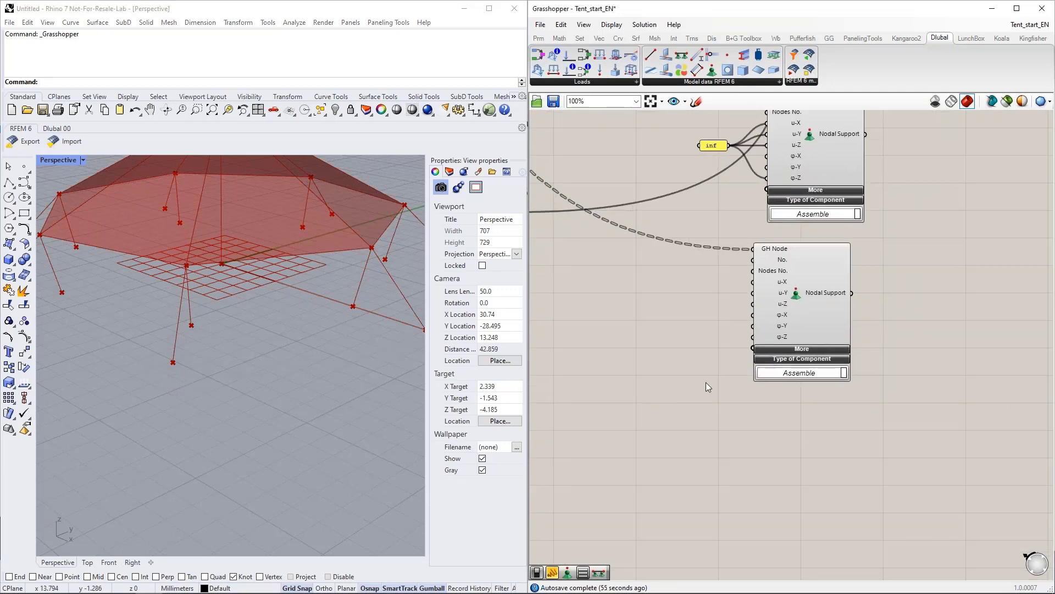
{"action": "double_click", "coordinate": [698, 309]}
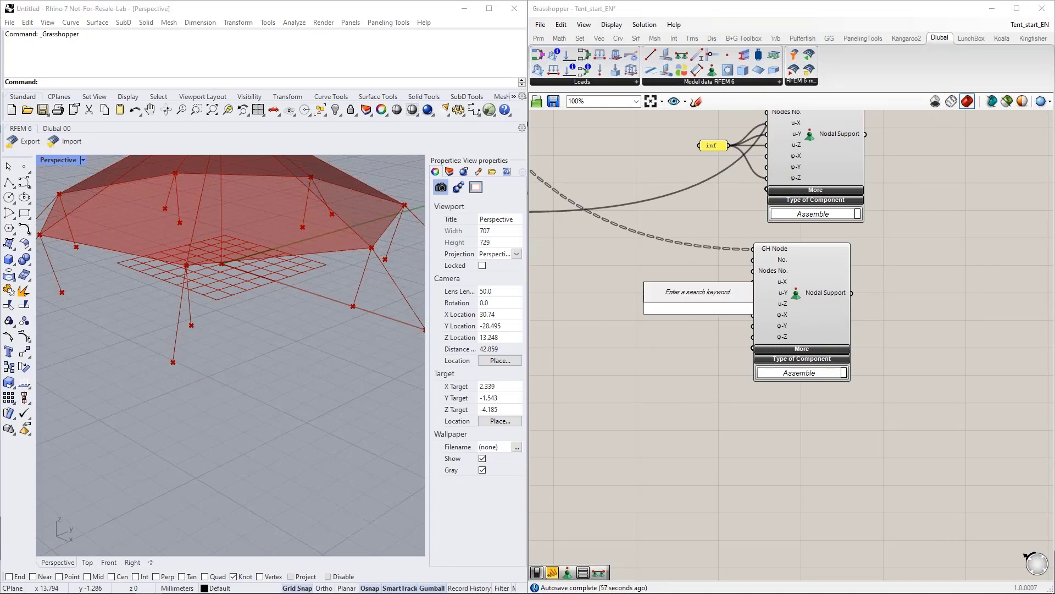
{"action": "type", "text": "\"in"}
{"action": "key", "text": "Return"}
{"action": "left_click_drag", "start_coordinate": [713, 308], "coordinate": [740, 309]}
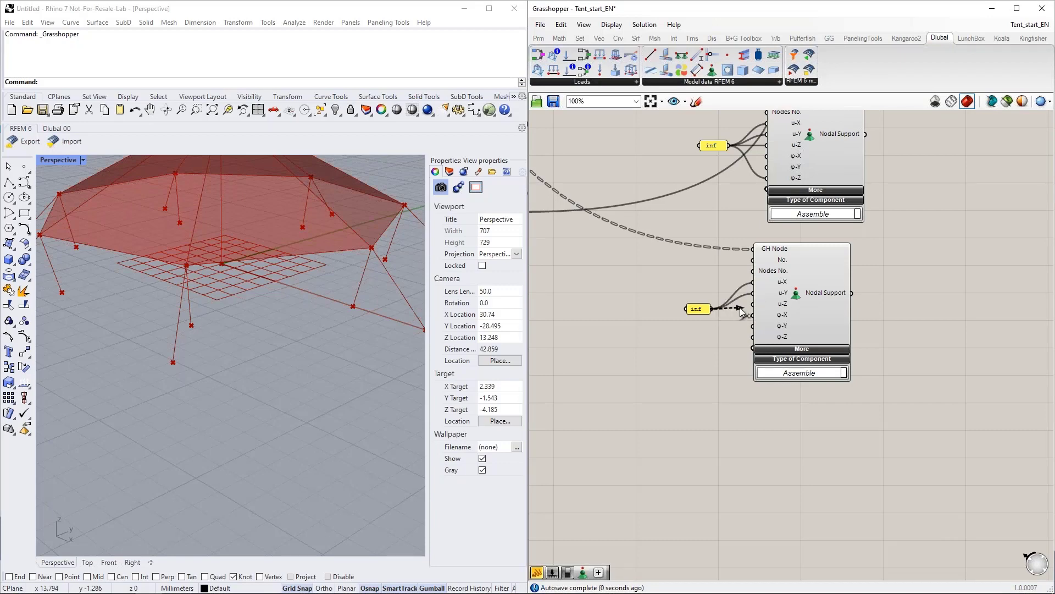
Expand the second Nodal Support's additional inputs and examine the nonlinearity, direction and member options
{"action": "left_click", "coordinate": [821, 350]}
{"action": "scroll", "coordinate": [684, 393], "scroll_direction": "down", "scroll_amount": 1}
{"action": "left_click_drag", "start_coordinate": [746, 384], "coordinate": [756, 385]}
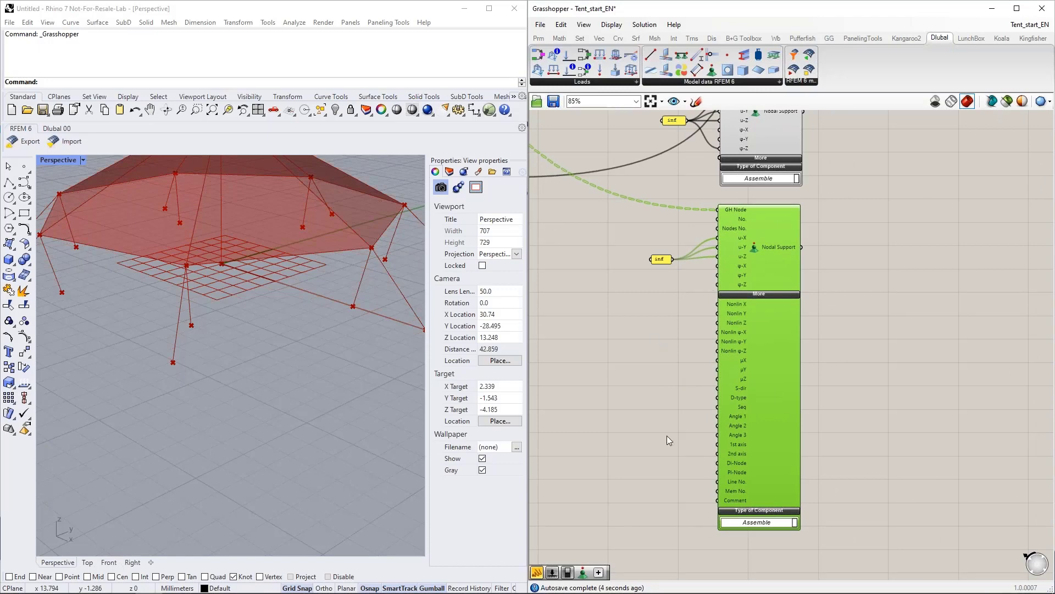
{"action": "scroll", "coordinate": [695, 447], "scroll_direction": "up", "scroll_amount": 2}
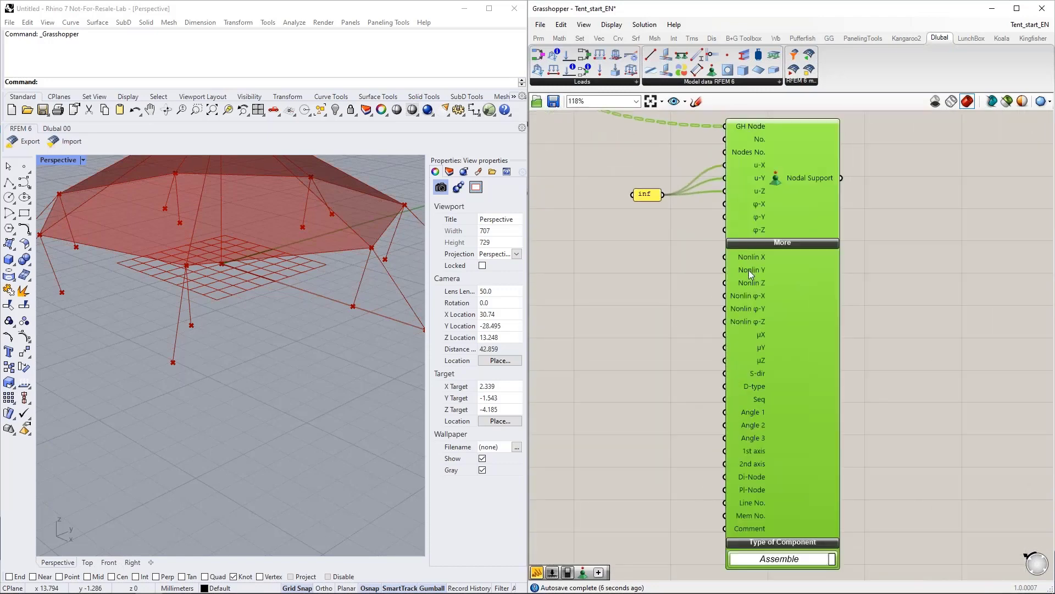
{"action": "scroll", "coordinate": [746, 251], "scroll_direction": "up", "scroll_amount": 2}
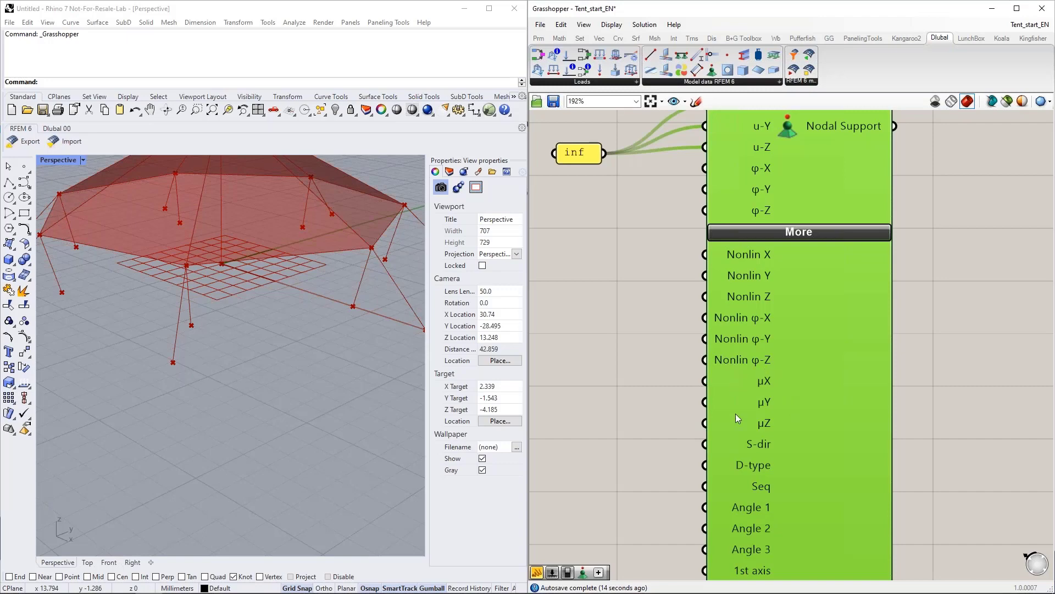
{"action": "scroll", "coordinate": [661, 417], "scroll_direction": "down", "scroll_amount": 2}
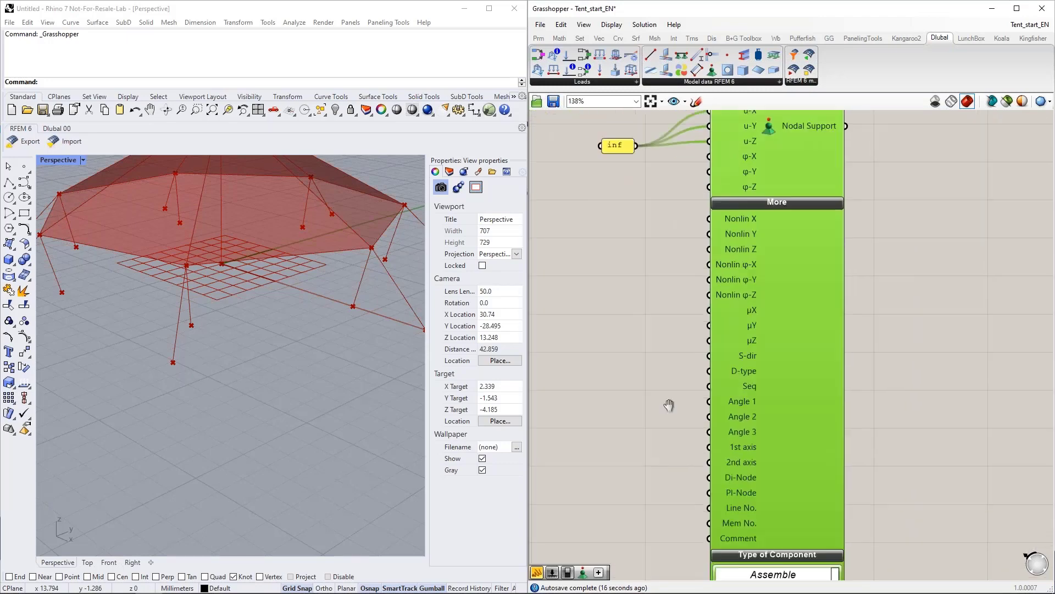
{"action": "right_click_drag", "start_coordinate": [665, 437], "coordinate": [676, 378]}
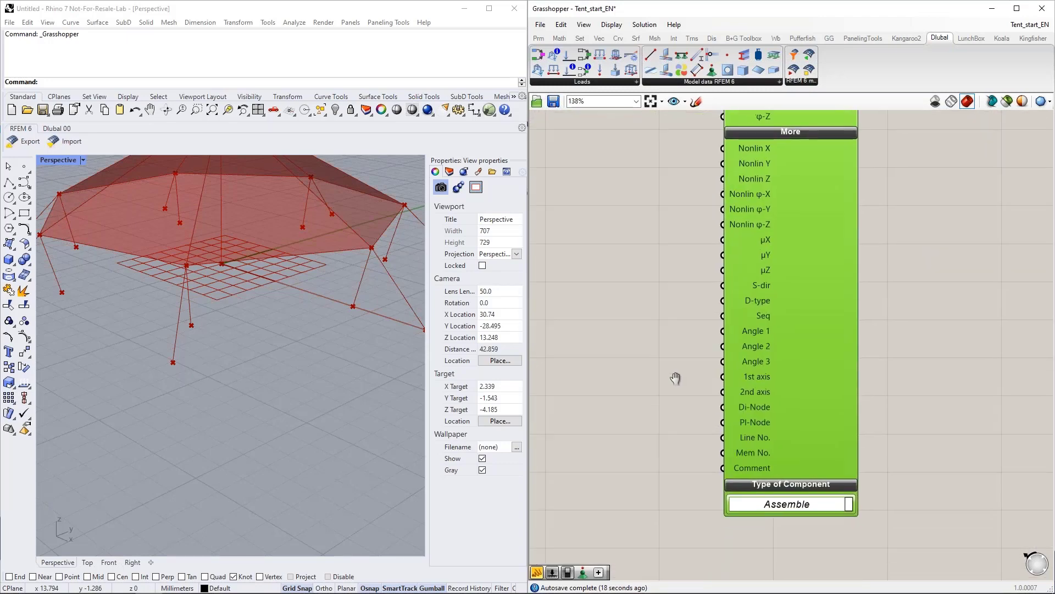
{"action": "right_click_drag", "start_coordinate": [681, 438], "coordinate": [724, 449]}
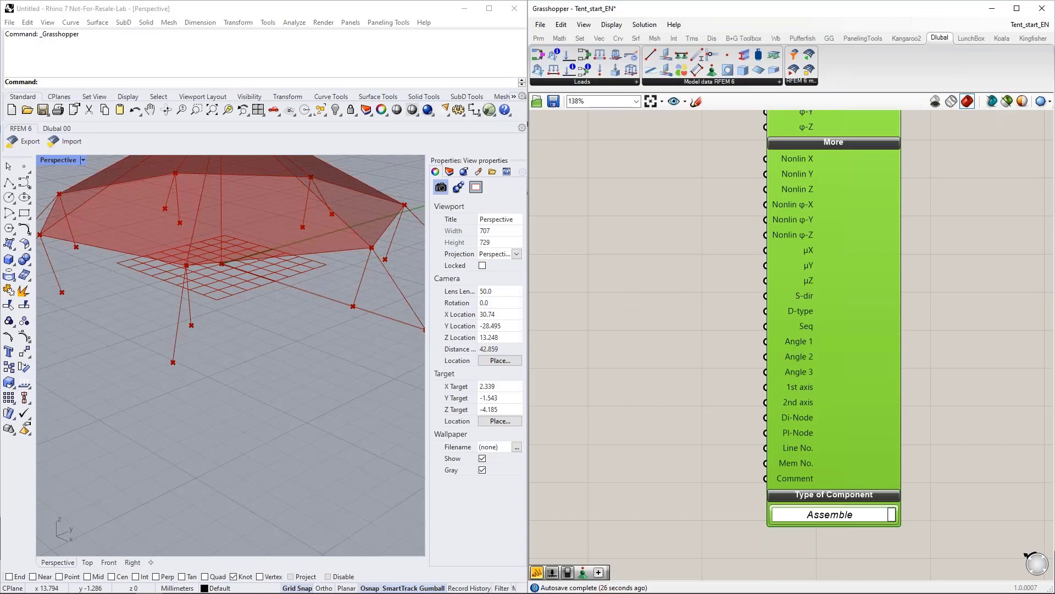
Switch to RFEM and open the nodal support at the base of the tension member for editing
{"action": "key", "text": "alt+Tab"}
{"action": "left_click", "coordinate": [495, 419]}
{"action": "scroll", "coordinate": [494, 419], "scroll_direction": "up", "scroll_amount": 2}
{"action": "scroll", "coordinate": [497, 429], "scroll_direction": "up", "scroll_amount": 3}
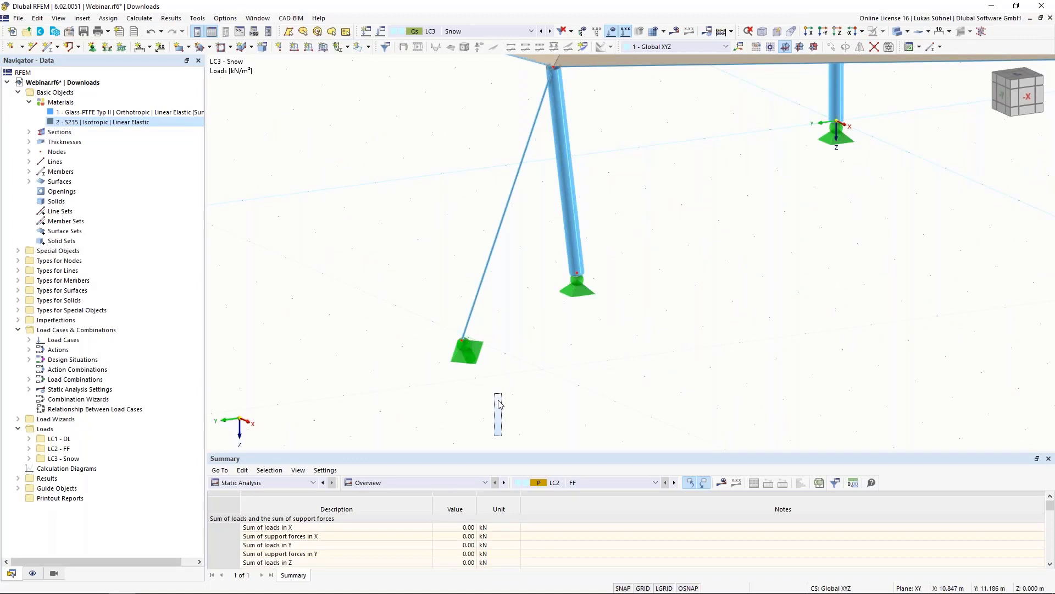
{"action": "scroll", "coordinate": [499, 407], "scroll_direction": "down", "scroll_amount": 2}
{"action": "scroll", "coordinate": [497, 385], "scroll_direction": "up", "scroll_amount": 3}
{"action": "scroll", "coordinate": [490, 306], "scroll_direction": "down", "scroll_amount": 3}
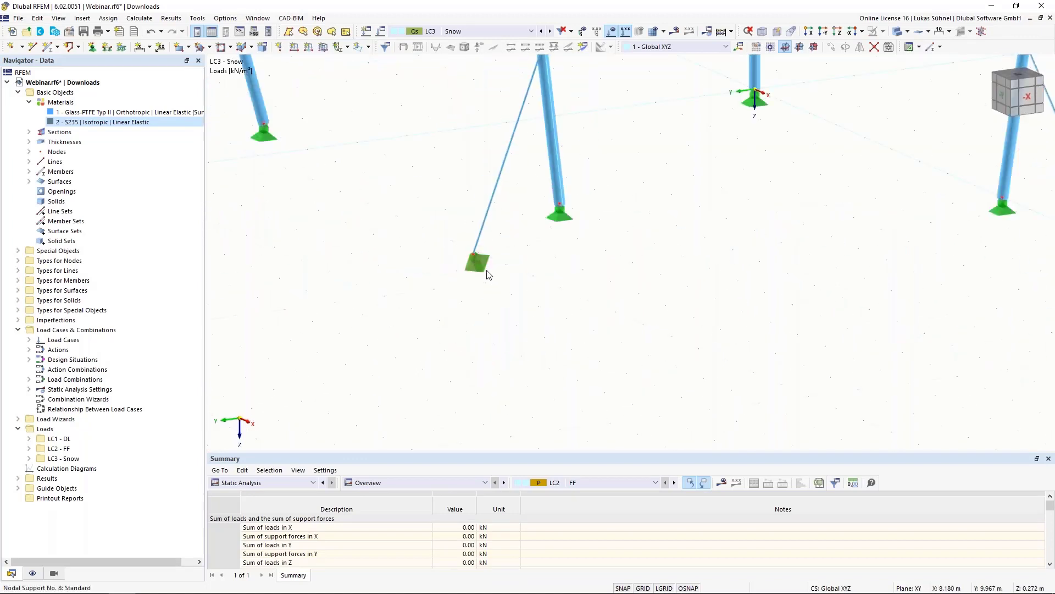
{"action": "double_click", "coordinate": [481, 267]}
{"action": "left_click", "coordinate": [563, 188]}
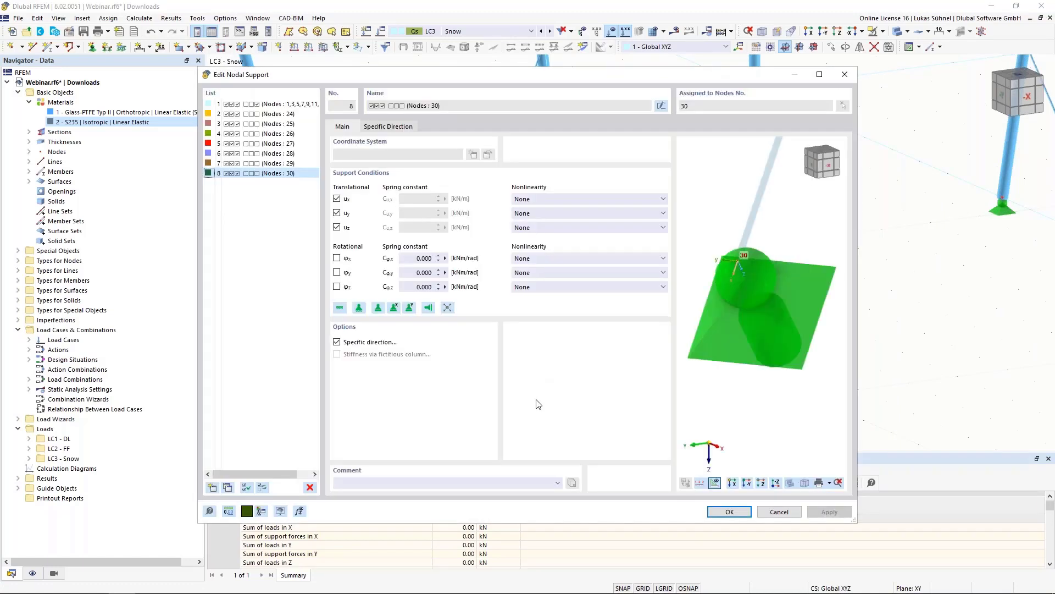
Toggle the support's specific direction off and on, set its type to Parallel to CS of Member, and close the dialogs
{"action": "left_click", "coordinate": [351, 344]}
{"action": "left_click", "coordinate": [353, 345]}
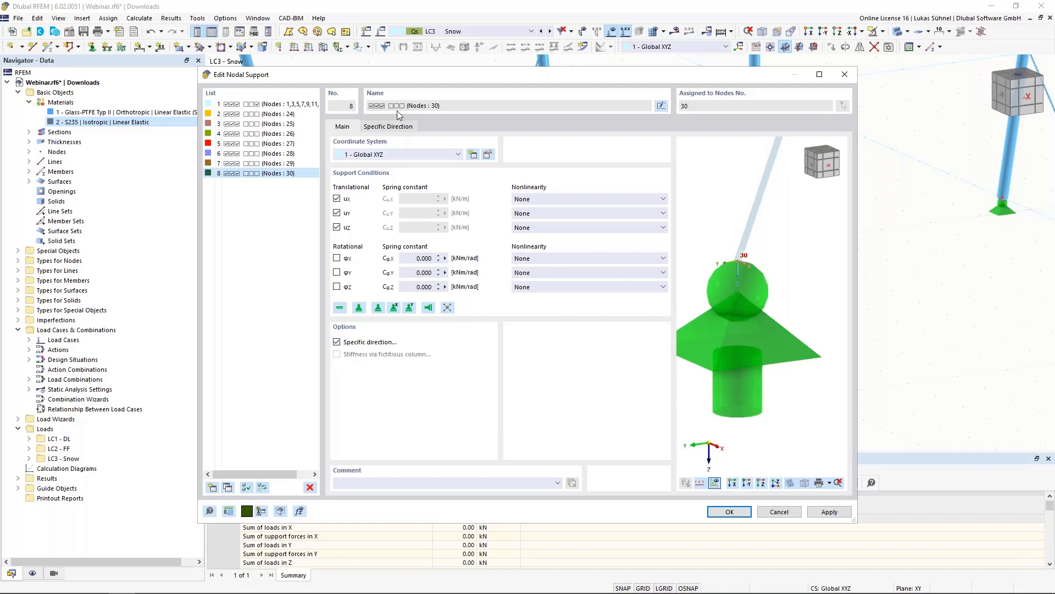
{"action": "left_click", "coordinate": [390, 126]}
{"action": "left_click", "coordinate": [373, 157]}
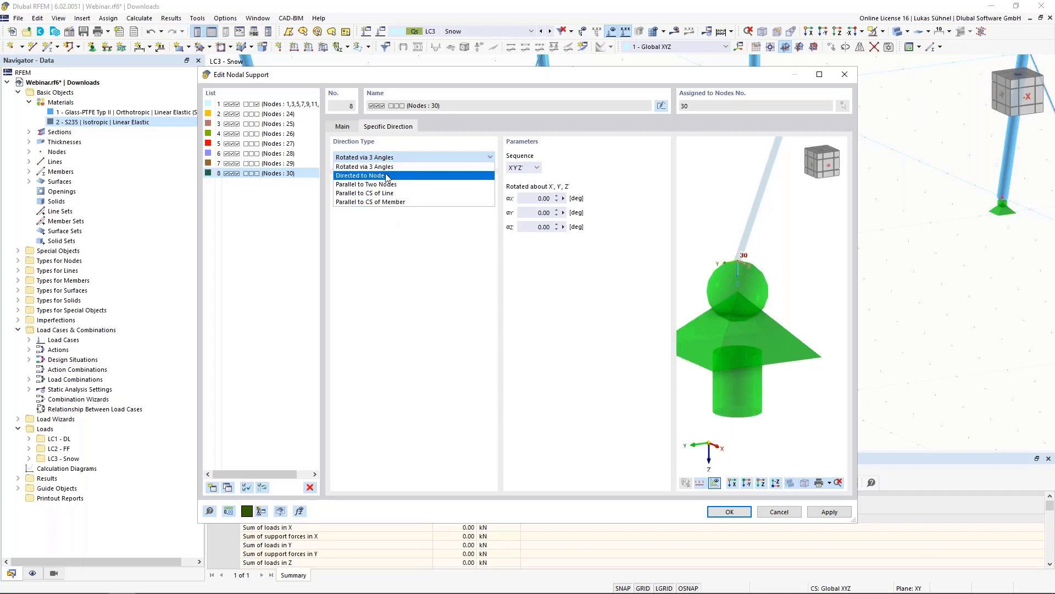
{"action": "left_click", "coordinate": [386, 203]}
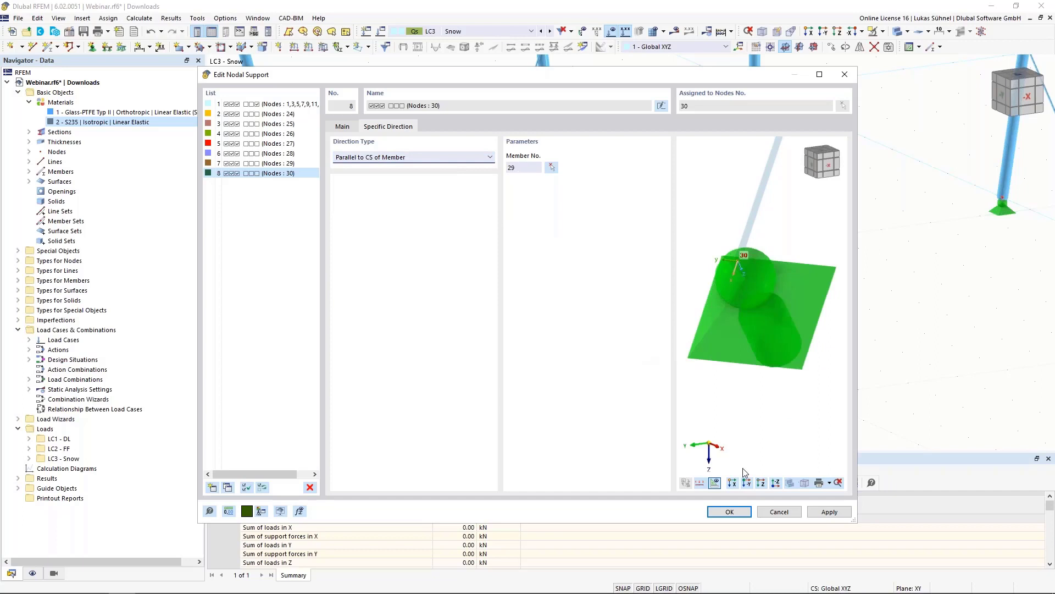
{"action": "left_click", "coordinate": [729, 511]}
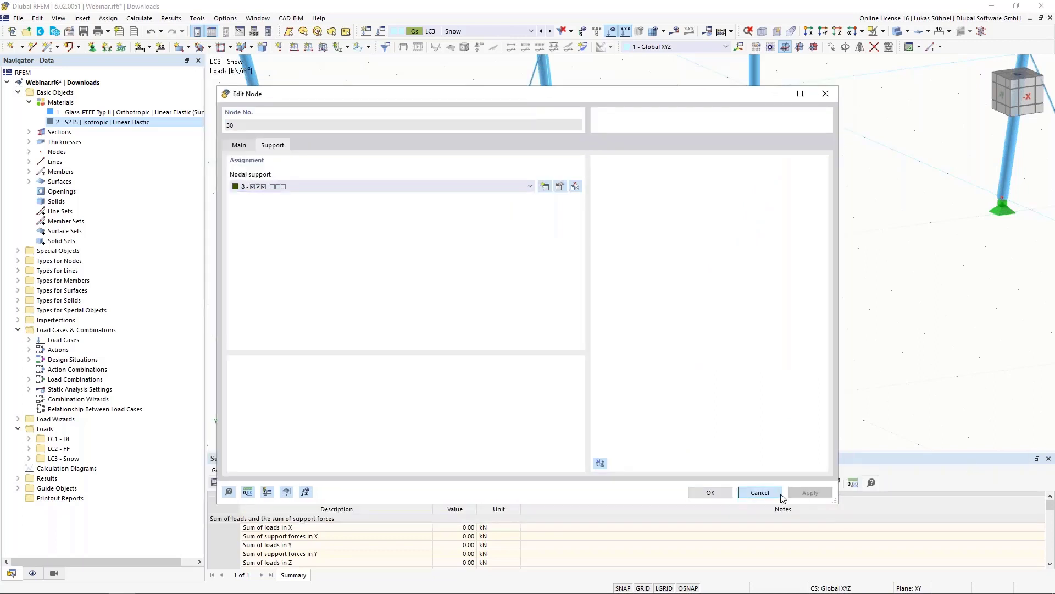
{"action": "left_click", "coordinate": [760, 492]}
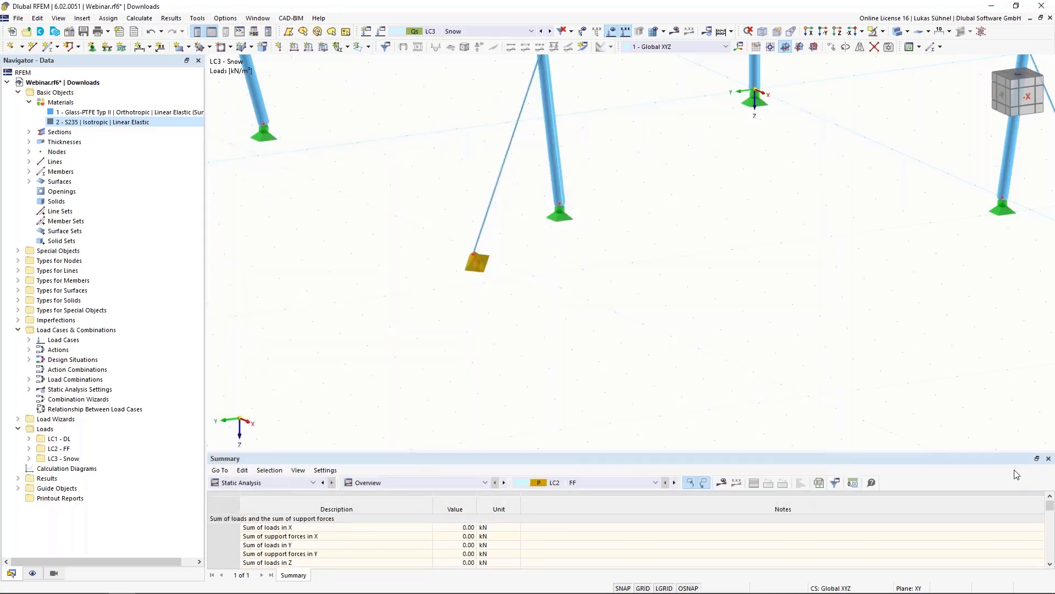
Return to Grasshopper and connect a Boolean Toggle set to True to the second Nodal Support's S-dir input
{"action": "key", "text": "alt+Tab"}
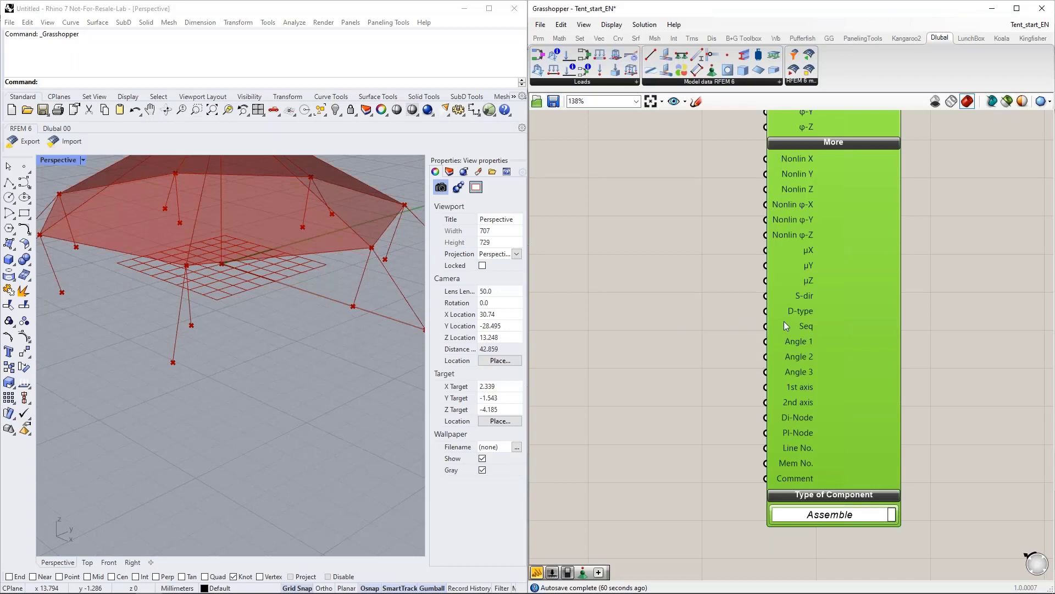
{"action": "mouse_move", "coordinate": [786, 317]}
{"action": "mouse_move", "coordinate": [787, 299]}
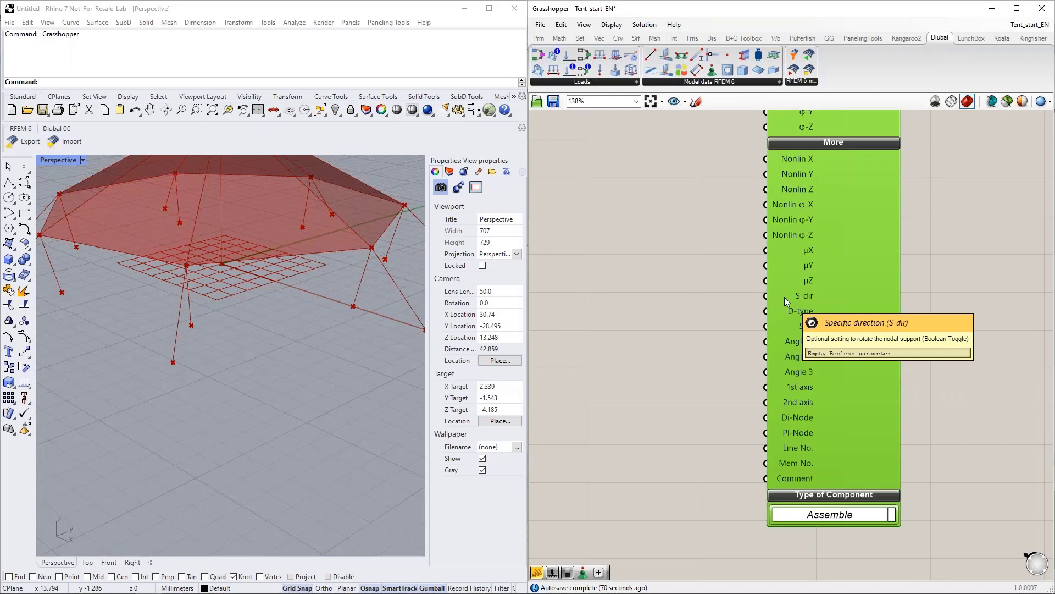
{"action": "double_click", "coordinate": [623, 297]}
{"action": "type", "text": "bool"}
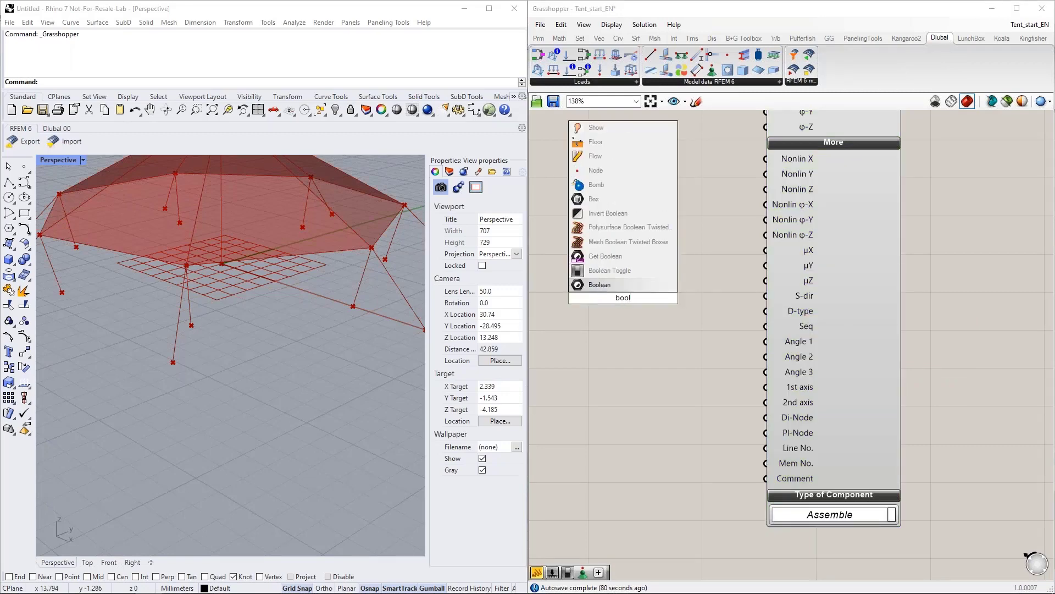
{"action": "left_click", "coordinate": [625, 274]}
{"action": "left_click_drag", "start_coordinate": [665, 298], "coordinate": [765, 295]}
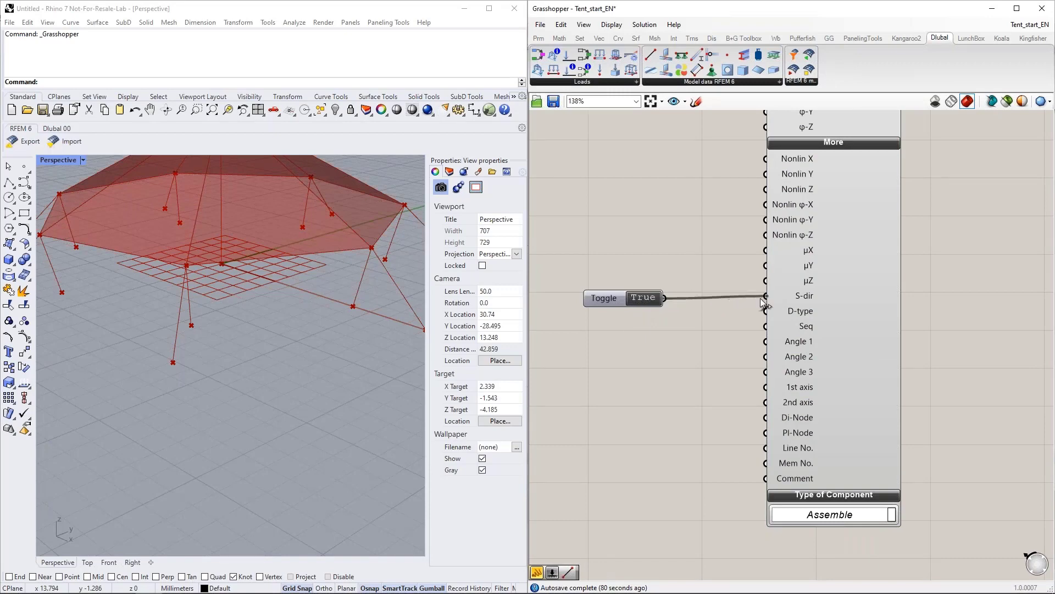
{"action": "left_click_drag", "start_coordinate": [634, 301], "coordinate": [659, 299]}
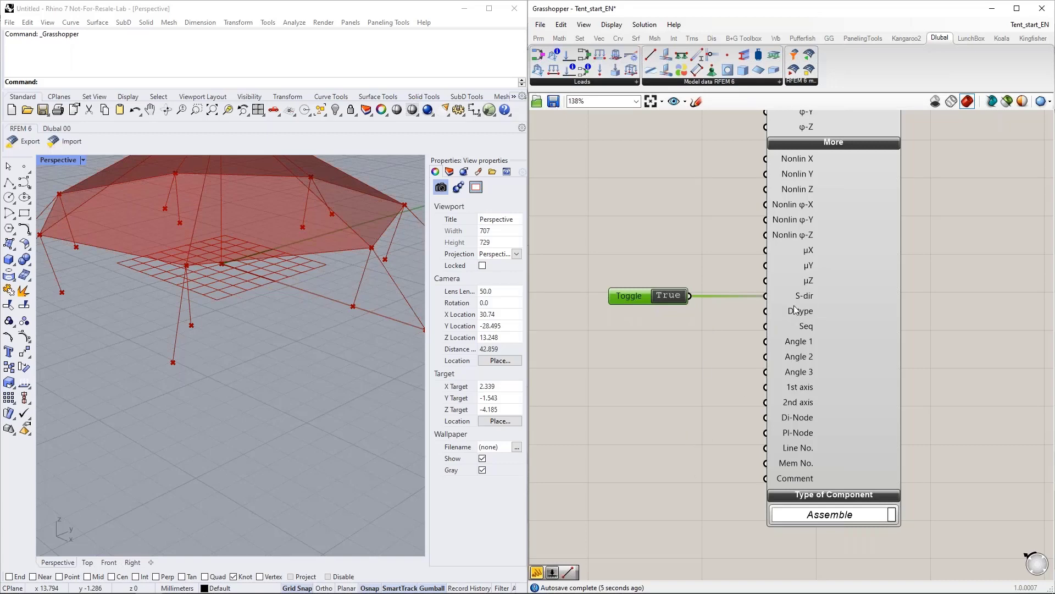
Connect a Value List to the second Nodal Support's D-type input and choose DIRECTION_TYPE_PARALLEL_TO_CS_OF_MEMBER
{"action": "double_click", "coordinate": [635, 354]}
{"action": "type", "text": "val"}
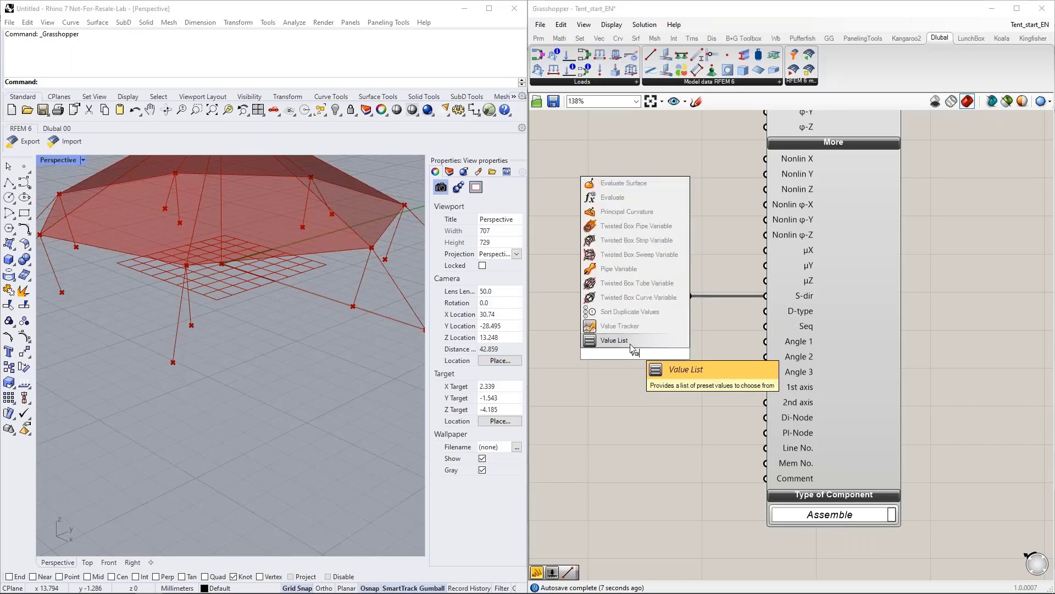
{"action": "left_click", "coordinate": [636, 342]}
{"action": "left_click_drag", "start_coordinate": [662, 353], "coordinate": [609, 323]}
{"action": "scroll", "coordinate": [609, 323], "scroll_direction": "down", "scroll_amount": 2}
{"action": "left_click", "coordinate": [720, 319]}
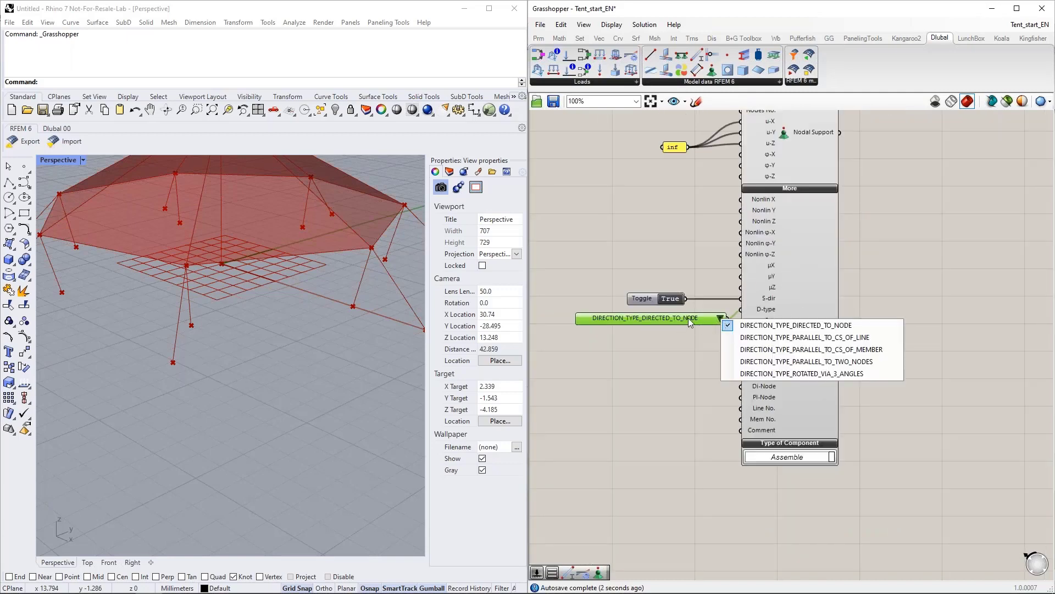
{"action": "left_click", "coordinate": [809, 351]}
{"action": "left_click_drag", "start_coordinate": [672, 319], "coordinate": [662, 318]}
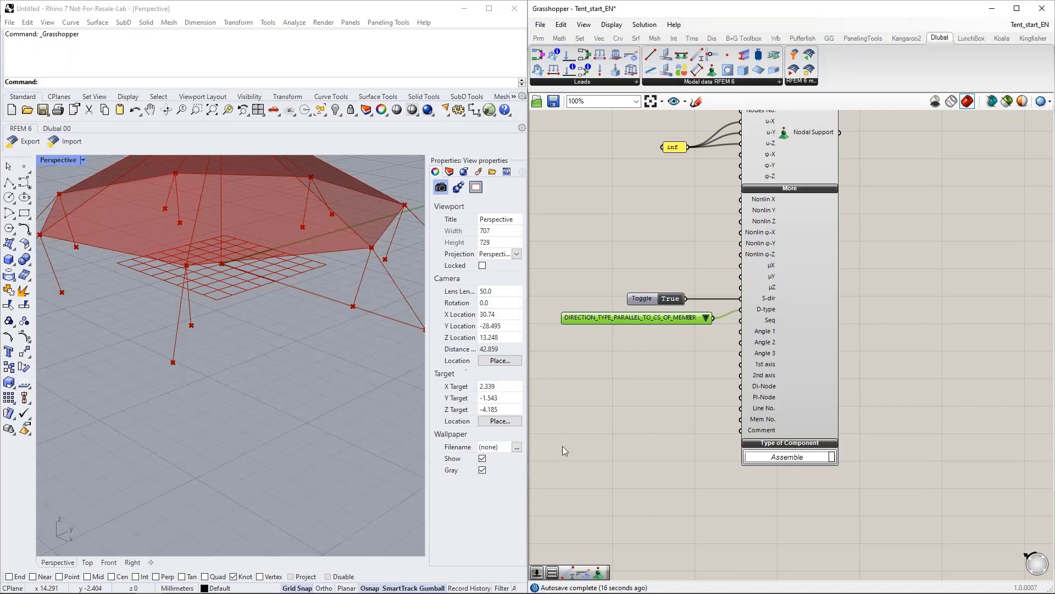
Move the second Nodal Support near the Member components and connect the tension Member output to its Mem No. input
{"action": "scroll", "coordinate": [595, 455], "scroll_direction": "down", "scroll_amount": 3}
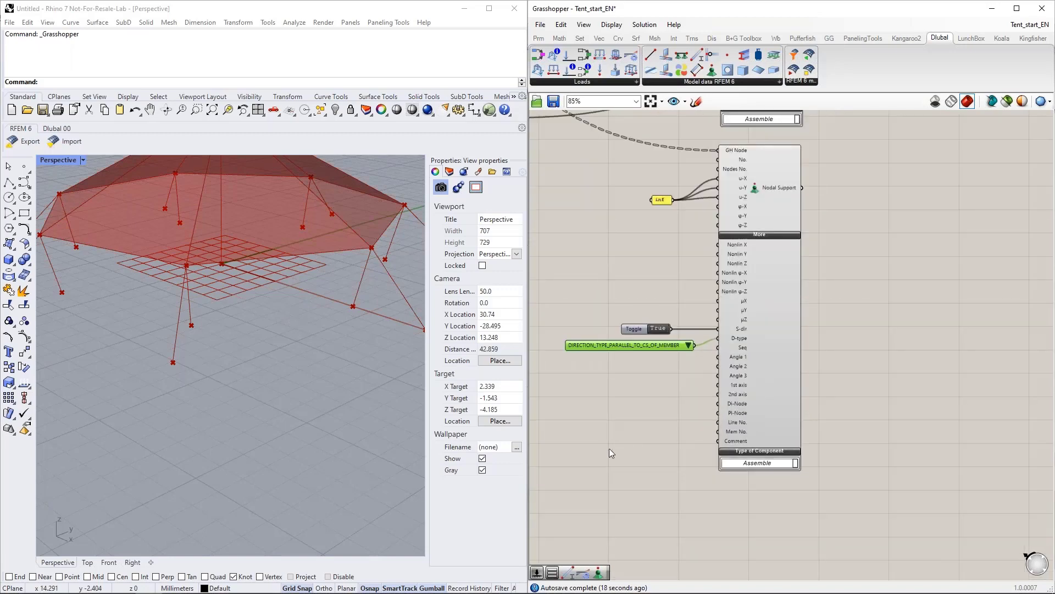
{"action": "scroll", "coordinate": [610, 456], "scroll_direction": "down", "scroll_amount": 8}
{"action": "left_click", "coordinate": [705, 353]}
{"action": "left_click_drag", "start_coordinate": [705, 351], "coordinate": [734, 263]}
{"action": "scroll", "coordinate": [622, 265], "scroll_direction": "up", "scroll_amount": 8}
{"action": "right_click_drag", "start_coordinate": [822, 261], "coordinate": [722, 310]}
{"action": "scroll", "coordinate": [676, 267], "scroll_direction": "down", "scroll_amount": 1}
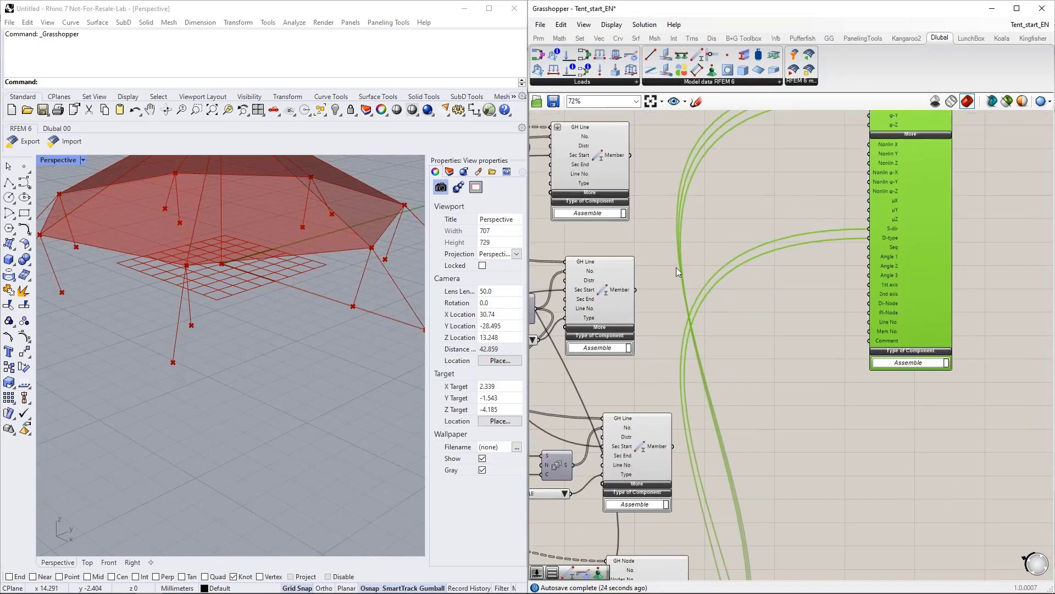
{"action": "scroll", "coordinate": [676, 267], "scroll_direction": "down", "scroll_amount": 1}
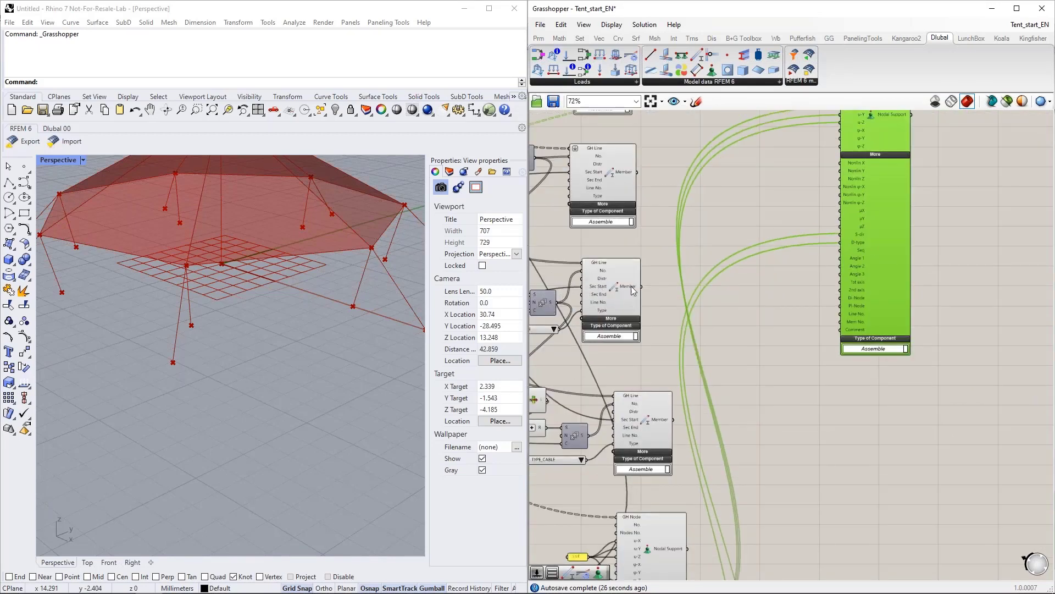
{"action": "left_click_drag", "start_coordinate": [668, 285], "coordinate": [840, 322]}
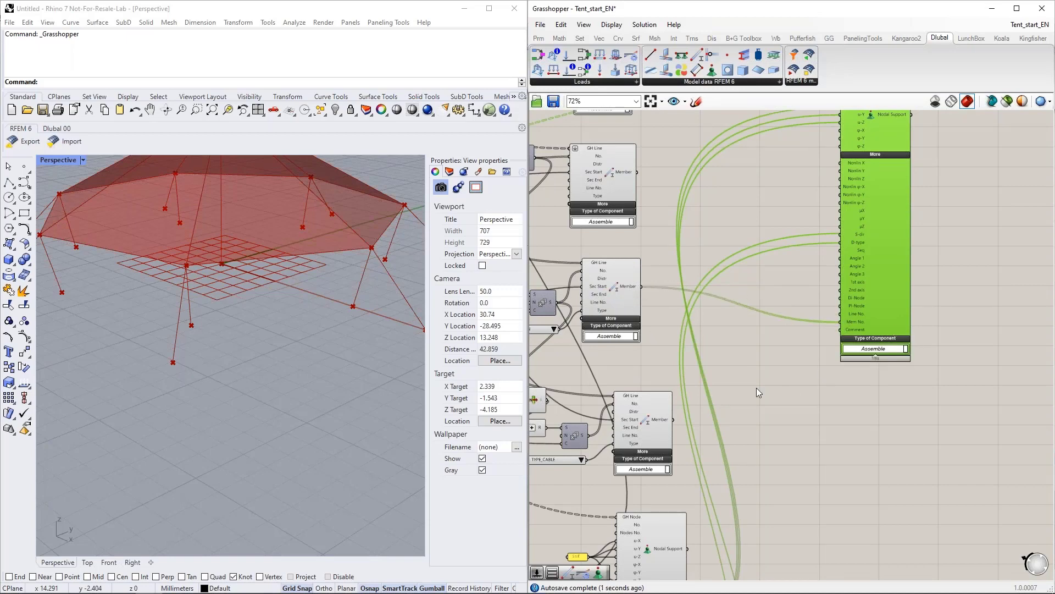
{"action": "right_click_drag", "start_coordinate": [756, 387], "coordinate": [777, 371]}
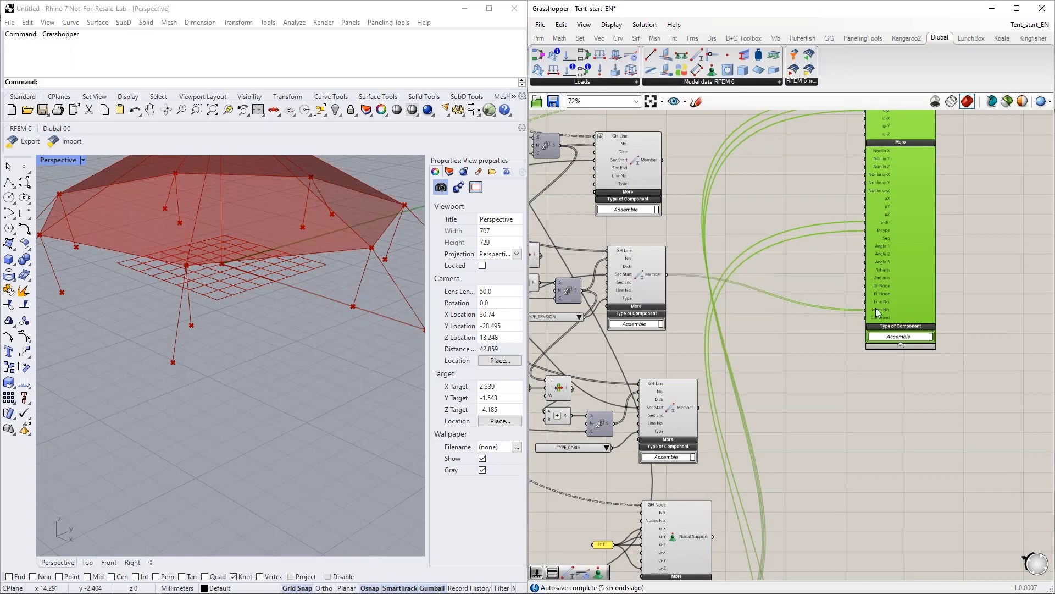
Move the second Nodal Support back below the first one, beside its toggle, direction list and inf panel
{"action": "scroll", "coordinate": [885, 278], "scroll_direction": "down", "scroll_amount": 4}
{"action": "left_click_drag", "start_coordinate": [899, 265], "coordinate": [816, 479]}
{"action": "scroll", "coordinate": [817, 479], "scroll_direction": "up", "scroll_amount": 4}
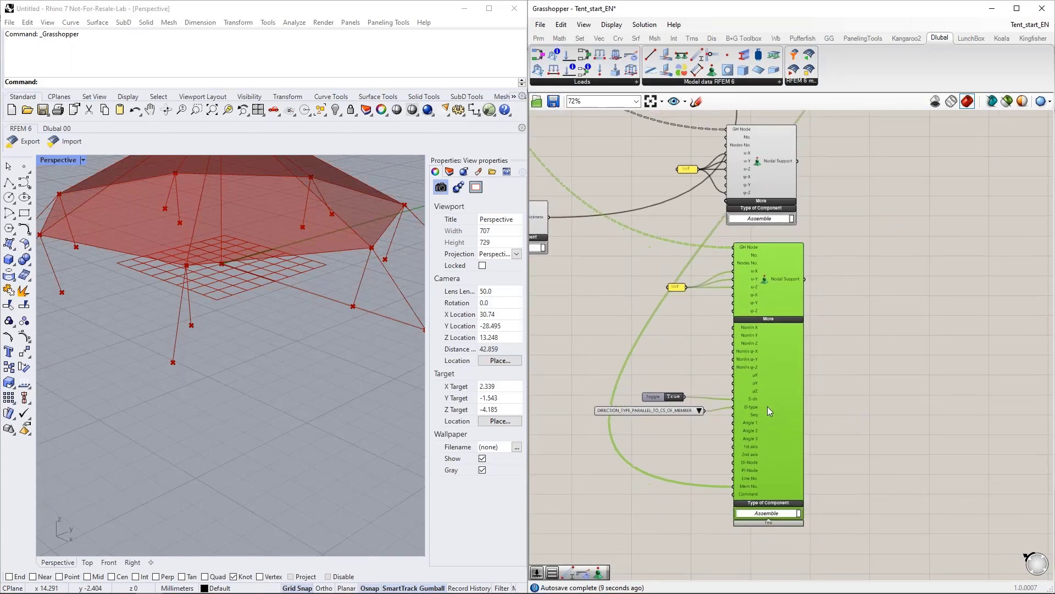
{"action": "left_click", "coordinate": [708, 371]}
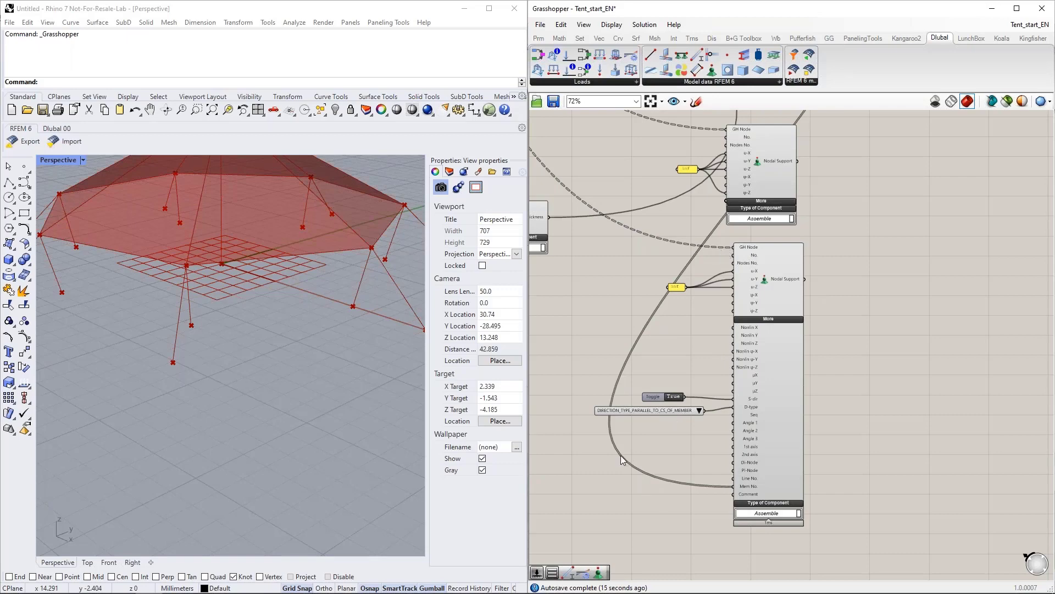
Flatten the GH Node input of the second Nodal Support
{"action": "right_click", "coordinate": [739, 247]}
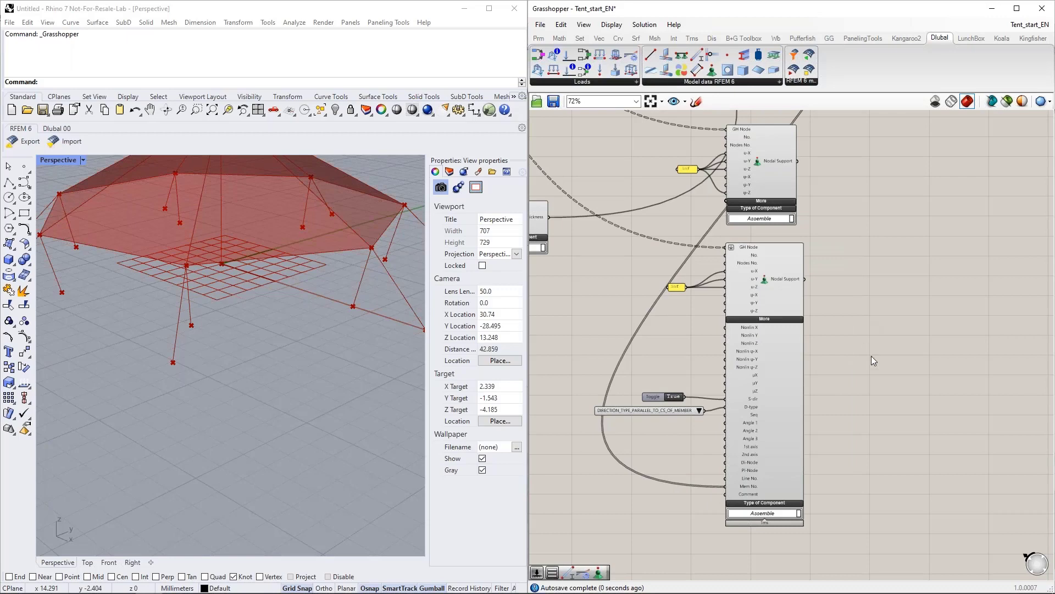
{"action": "right_click_drag", "start_coordinate": [847, 334], "coordinate": [786, 360]}
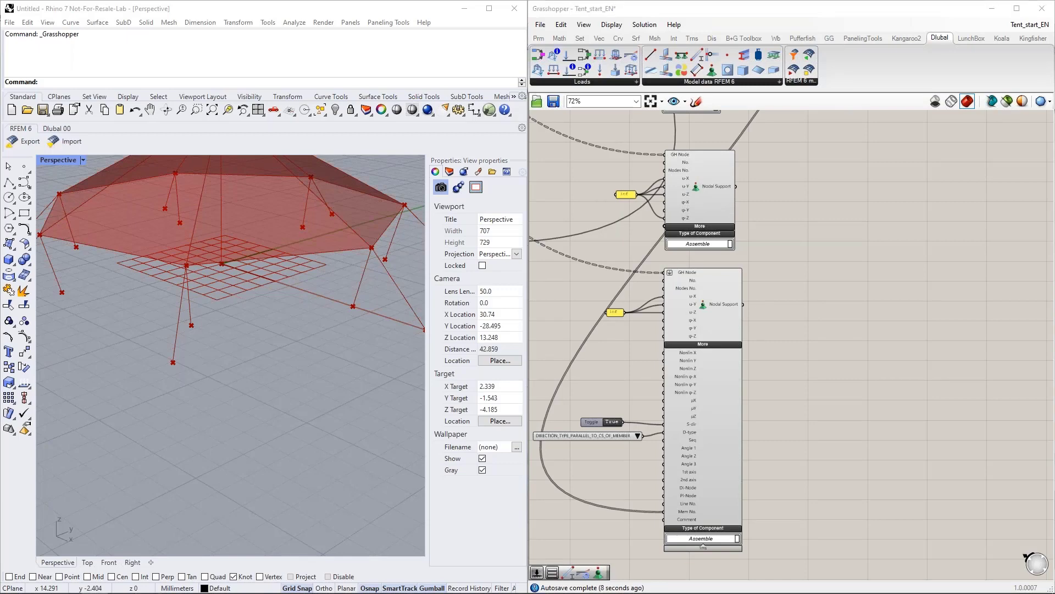
Group all the RFEM model data components beside the geometry group and colour the new group green
{"action": "scroll", "coordinate": [868, 363], "scroll_direction": "down", "scroll_amount": 10}
{"action": "left_click_drag", "start_coordinate": [897, 476], "coordinate": [714, 184]}
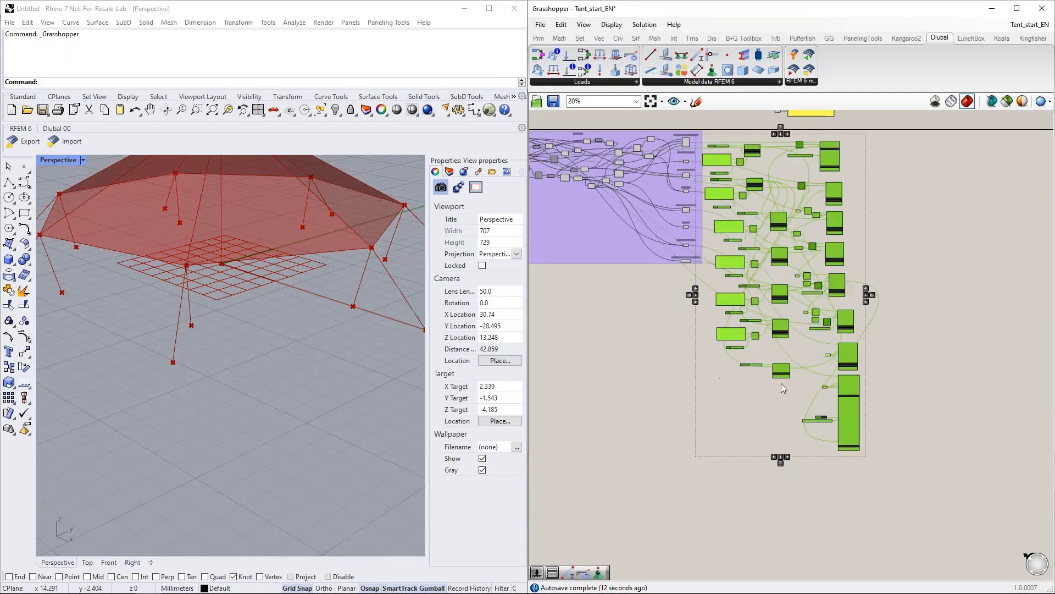
{"action": "right_click", "coordinate": [781, 384]}
{"action": "left_click", "coordinate": [813, 474]}
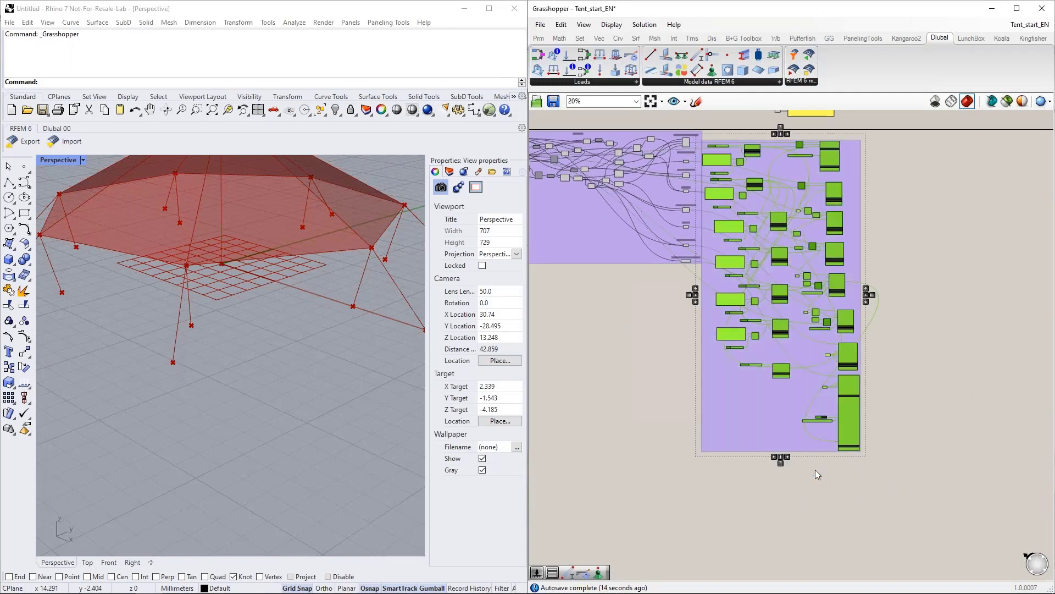
{"action": "right_click", "coordinate": [775, 428]}
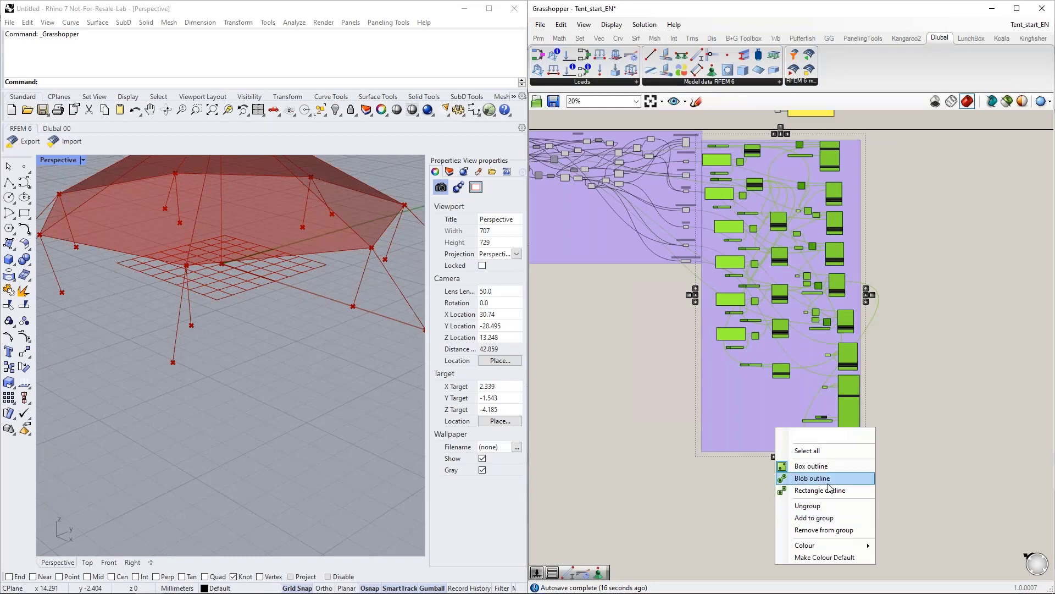
{"action": "mouse_move", "coordinate": [829, 544]}
{"action": "left_click_drag", "start_coordinate": [968, 461], "coordinate": [998, 502]}
{"action": "left_click", "coordinate": [934, 306]}
{"action": "right_click_drag", "start_coordinate": [989, 274], "coordinate": [820, 400]}
{"action": "left_click", "coordinate": [684, 351]}
Place a Load Case component on the empty canvas beside the green group
{"action": "scroll", "coordinate": [734, 275], "scroll_direction": "up", "scroll_amount": 3}
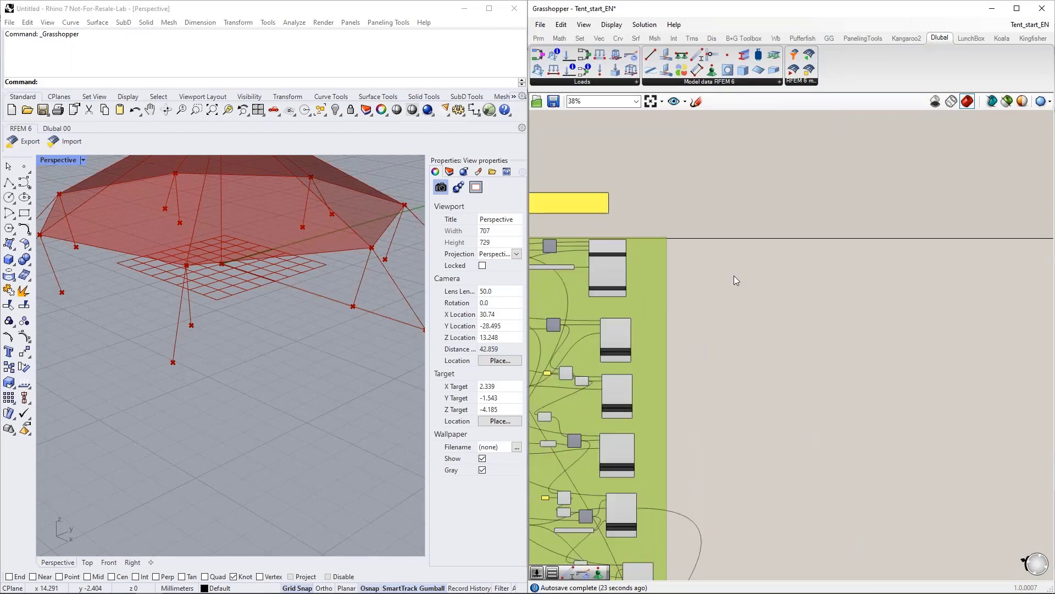
{"action": "scroll", "coordinate": [665, 295], "scroll_direction": "up", "scroll_amount": 5}
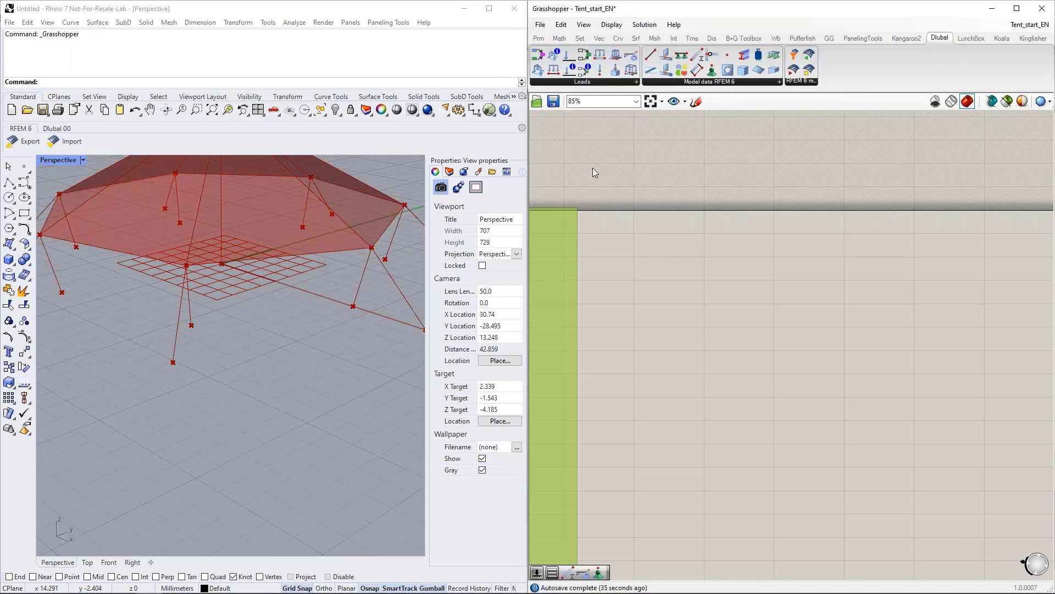
{"action": "left_click_drag", "start_coordinate": [567, 51], "coordinate": [794, 274]}
{"action": "scroll", "coordinate": [694, 299], "scroll_direction": "up", "scroll_amount": 3}
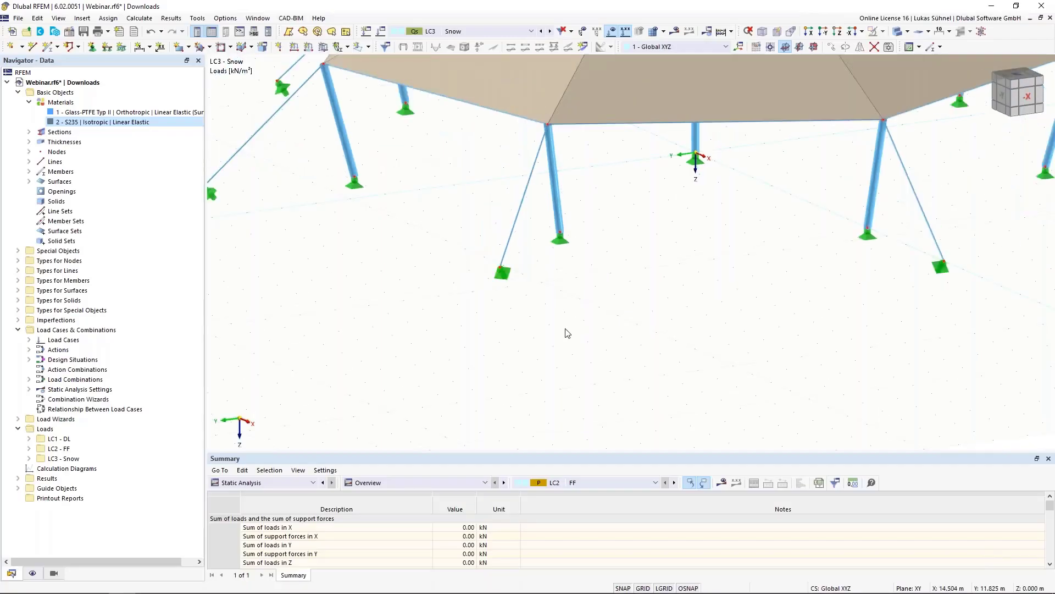
In RFEM, expand the load cases and review the settings of LC1 - DL without changing them
{"action": "left_click", "coordinate": [30, 340]}
{"action": "left_click", "coordinate": [88, 349]}
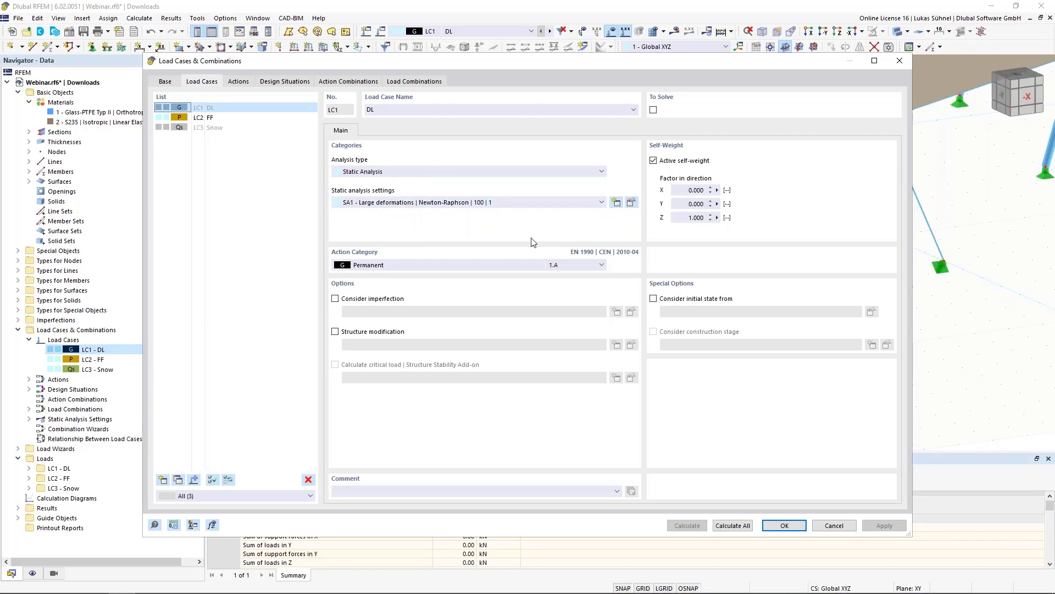
{"action": "left_click", "coordinate": [834, 526]}
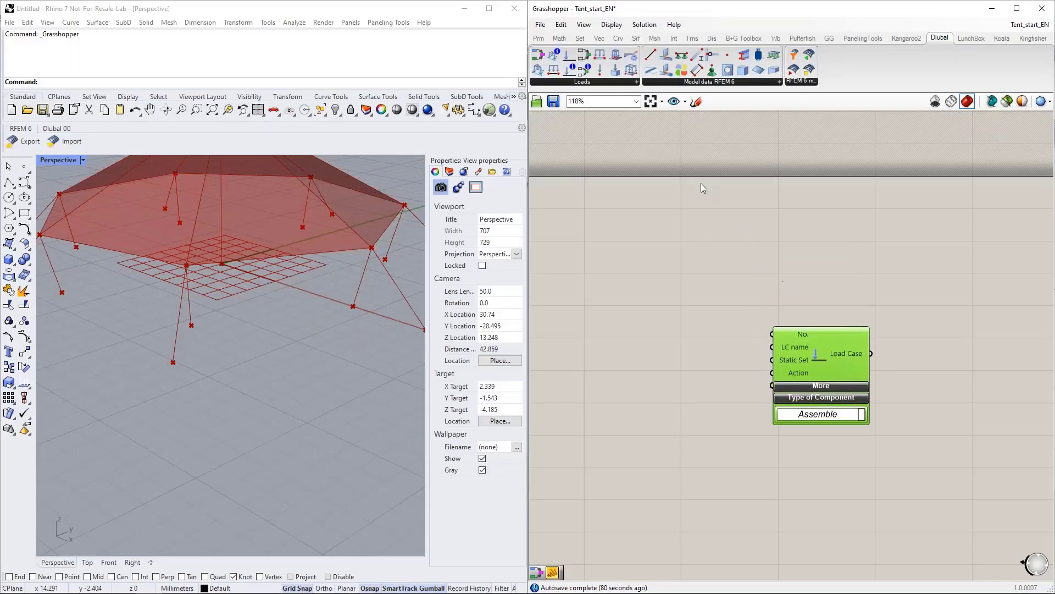
Place a Static Analysis Settings component in Grasshopper, above and to the left of the Load Case component
{"action": "left_click_drag", "start_coordinate": [632, 55], "coordinate": [697, 226]}
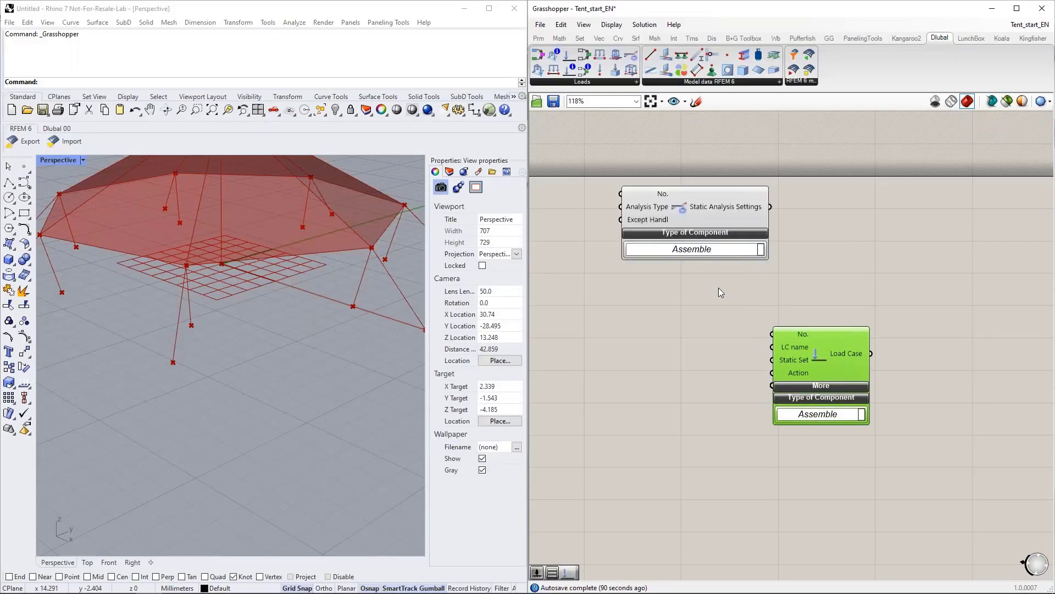
{"action": "left_click_drag", "start_coordinate": [822, 348], "coordinate": [873, 406]}
{"action": "right_click_drag", "start_coordinate": [674, 285], "coordinate": [738, 290]}
{"action": "left_click_drag", "start_coordinate": [720, 210], "coordinate": [725, 245]}
Connect a number slider set to 1 to the Static Analysis Settings' No. input and arrange the two components
{"action": "double_click", "coordinate": [605, 187]}
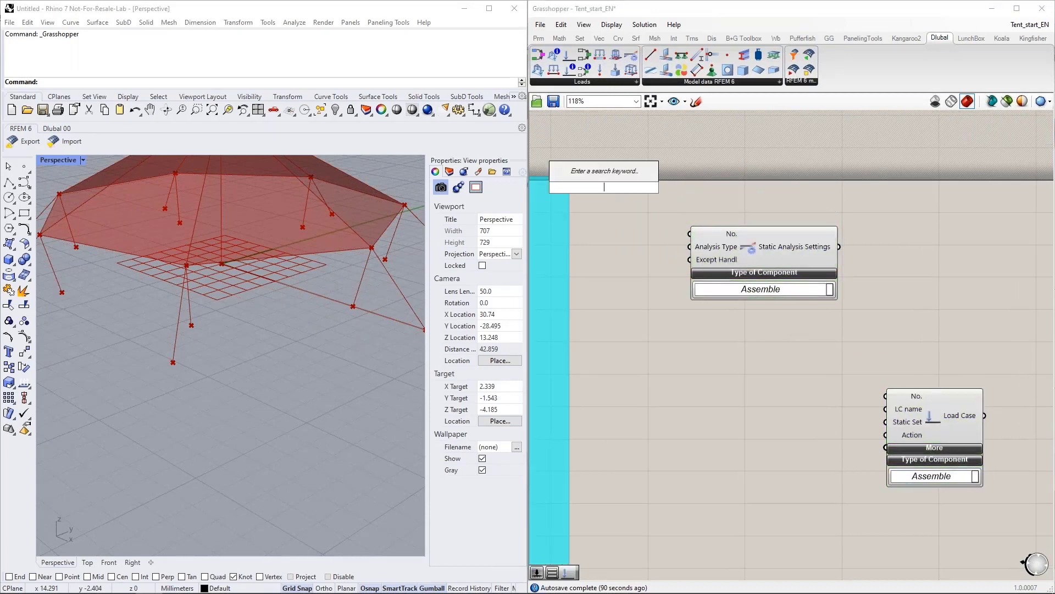
{"action": "type", "text": "1"}
{"action": "key", "text": "Return"}
{"action": "left_click_drag", "start_coordinate": [657, 187], "coordinate": [690, 234]}
{"action": "left_click_drag", "start_coordinate": [611, 187], "coordinate": [641, 197]}
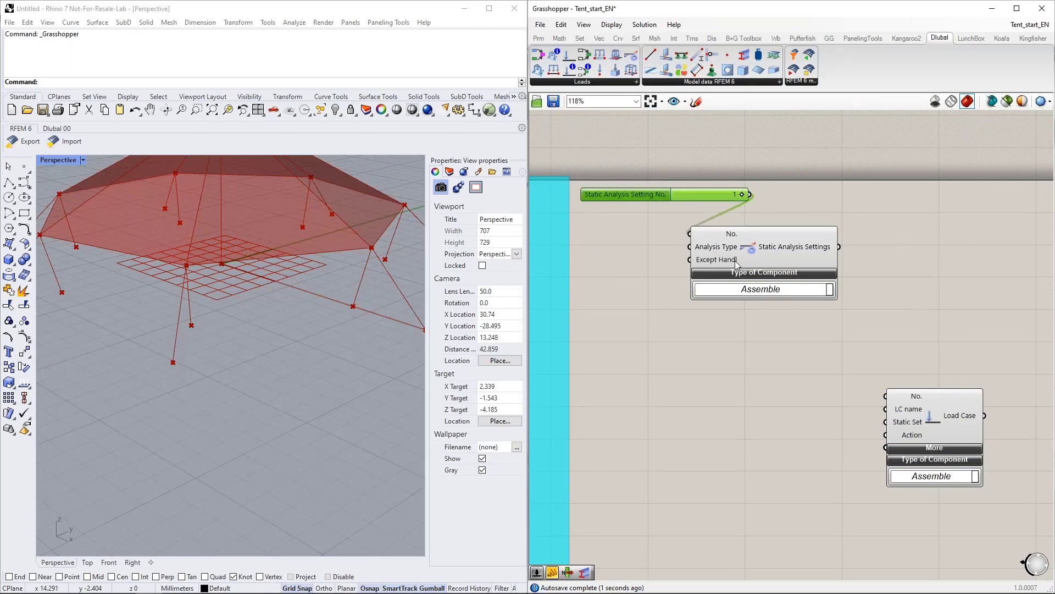
{"action": "left_click_drag", "start_coordinate": [734, 260], "coordinate": [840, 246]}
Connect a Value List to the Static Analysis Settings' Analysis Type input and choose LARGE_DEFORMATIONS
{"action": "double_click", "coordinate": [642, 256]}
{"action": "type", "text": "va"}
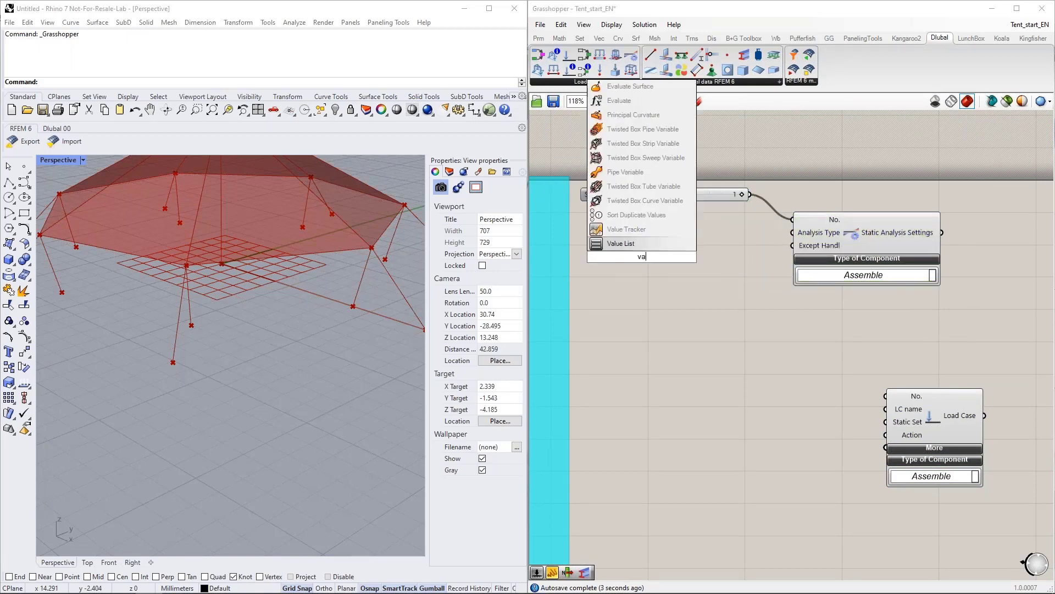
{"action": "key", "text": "Return"}
{"action": "left_click_drag", "start_coordinate": [719, 268], "coordinate": [793, 233]}
{"action": "left_click_drag", "start_coordinate": [708, 257], "coordinate": [699, 233]}
{"action": "left_click", "coordinate": [712, 232]}
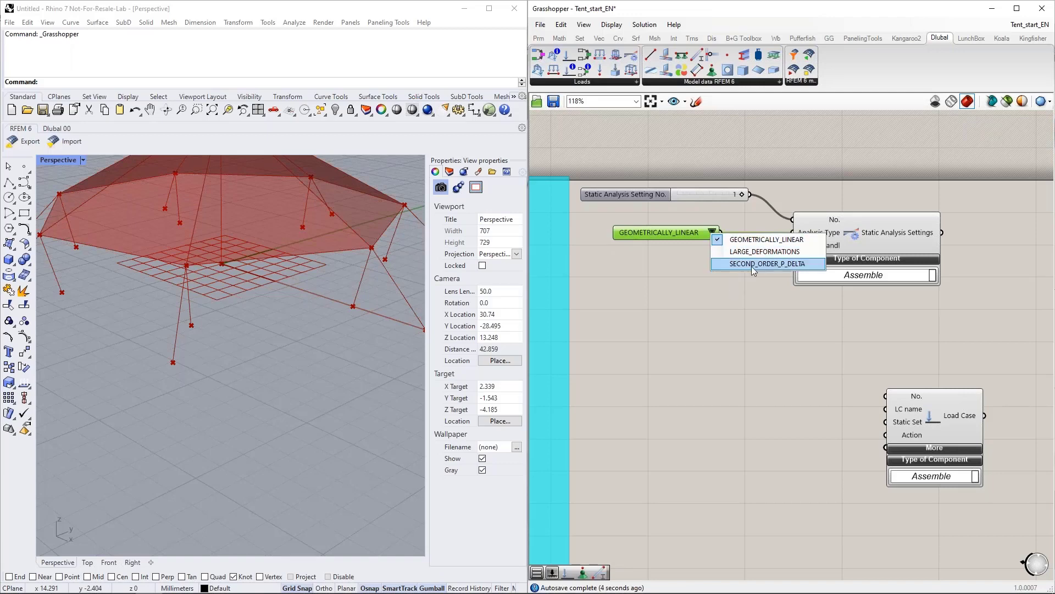
{"action": "left_click", "coordinate": [724, 252]}
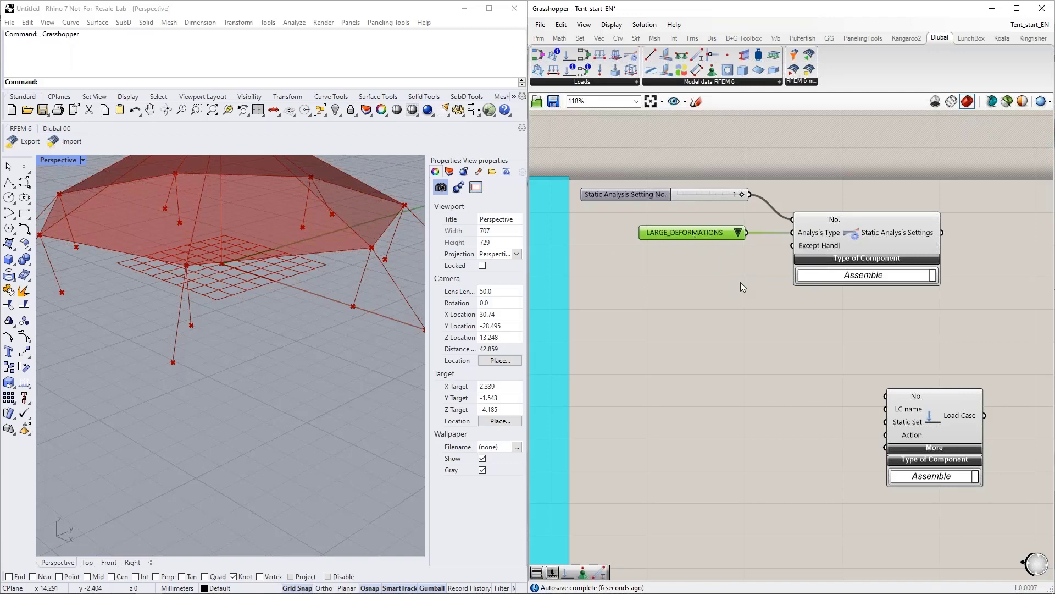
Connect the Static Analysis Settings output to the Load Case's Static Set input and a number slider set to 1 to its No. input
{"action": "scroll", "coordinate": [724, 270], "scroll_direction": "down", "scroll_amount": 1}
{"action": "left_click_drag", "start_coordinate": [814, 219], "coordinate": [859, 372]}
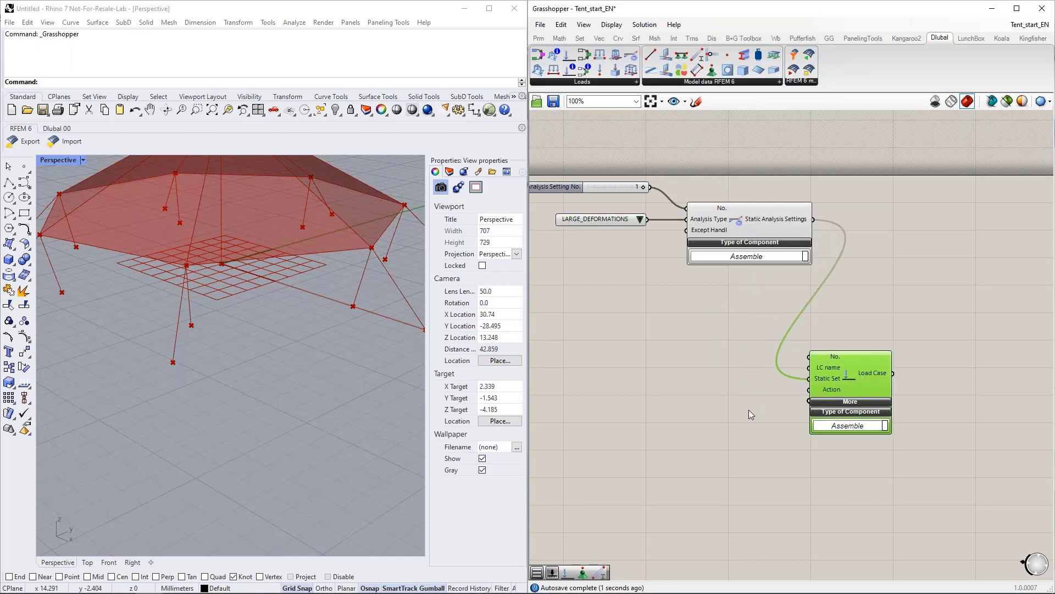
{"action": "right_click_drag", "start_coordinate": [749, 410], "coordinate": [770, 369]}
{"action": "double_click", "coordinate": [658, 301]}
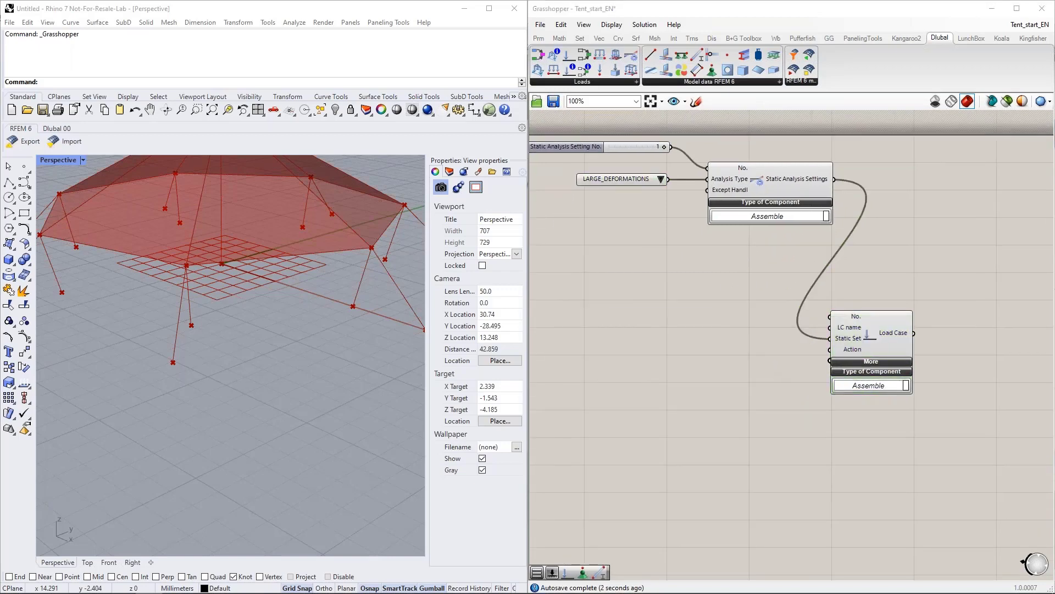
{"action": "type", "text": "3"}
{"action": "key", "text": "Return"}
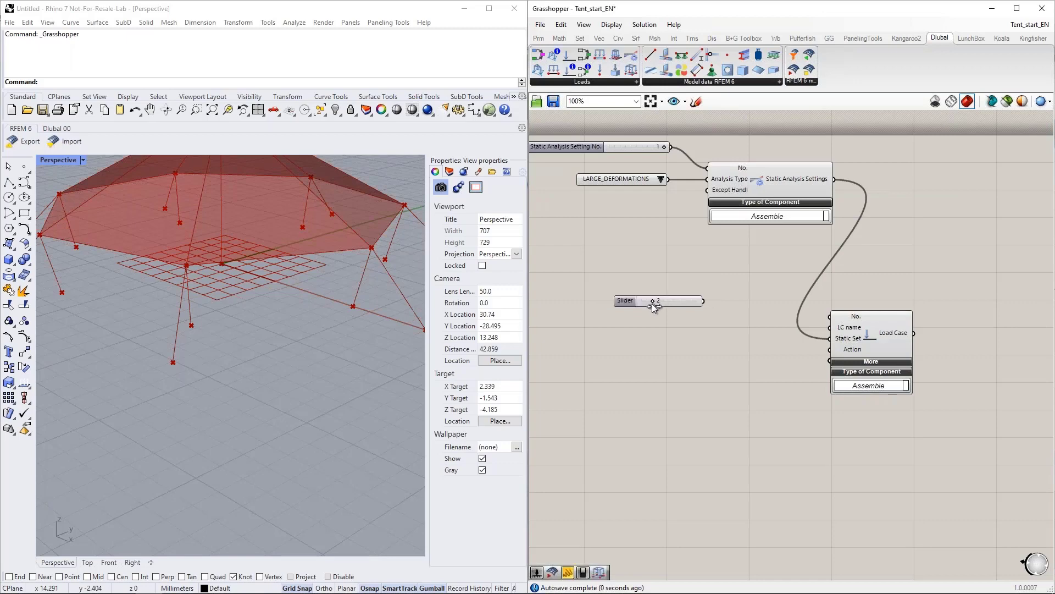
{"action": "left_click_drag", "start_coordinate": [703, 301], "coordinate": [830, 318]}
{"action": "left_click_drag", "start_coordinate": [674, 298], "coordinate": [711, 318]}
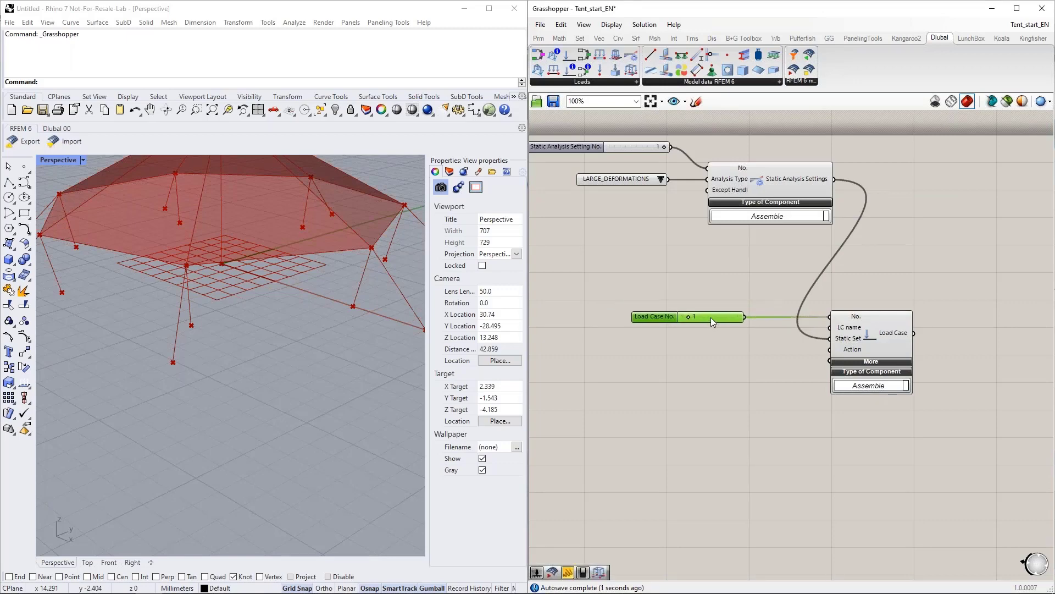
Add a panel with the text DL, connect it to the Load Case's LC name input and align it beside the component
{"action": "right_click_drag", "start_coordinate": [728, 362], "coordinate": [699, 322]}
{"action": "double_click", "coordinate": [652, 315]}
{"action": "type", "text": "\""}
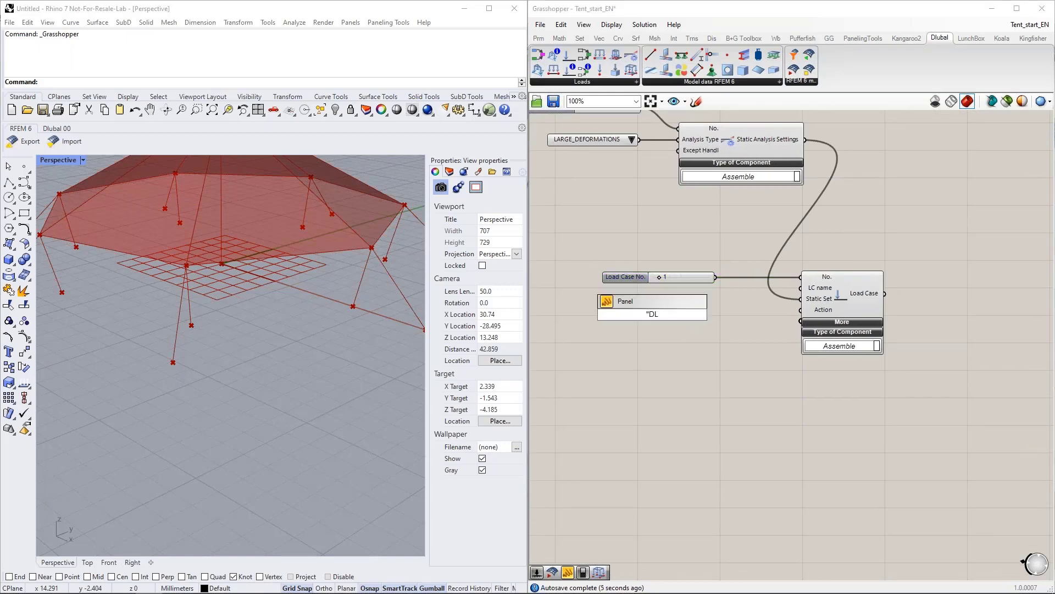
{"action": "type", "text": "DL"}
{"action": "key", "text": "Return"}
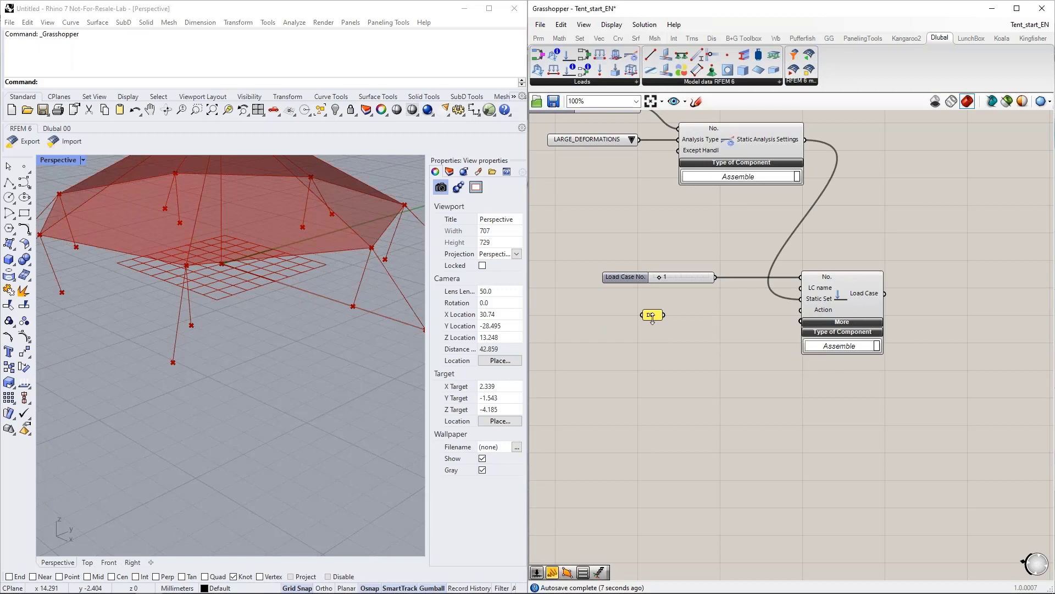
{"action": "left_click_drag", "start_coordinate": [671, 314], "coordinate": [801, 287]}
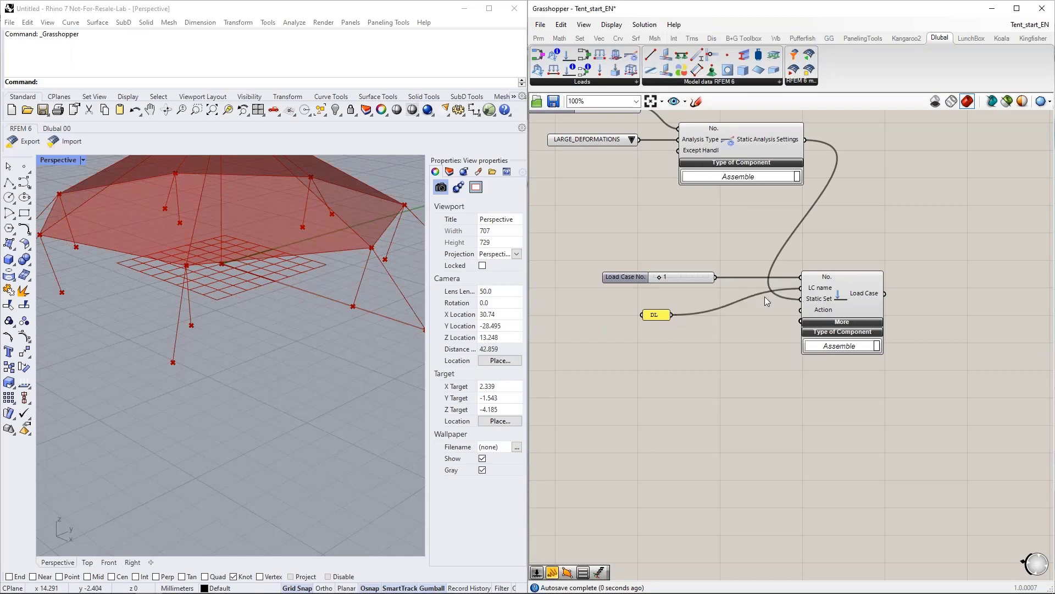
{"action": "left_click_drag", "start_coordinate": [662, 314], "coordinate": [733, 293]}
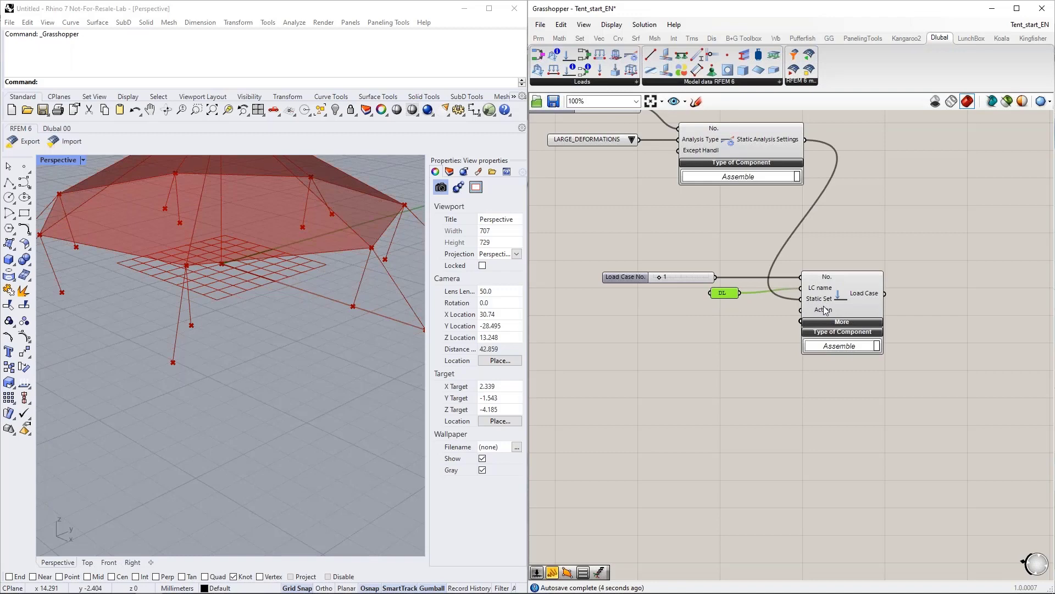
Add the classification component for action category and design situation below the Load Case and set its standard group to EN 1990
{"action": "right_click_drag", "start_coordinate": [687, 360], "coordinate": [708, 324]}
{"action": "right_click_drag", "start_coordinate": [644, 324], "coordinate": [715, 316]}
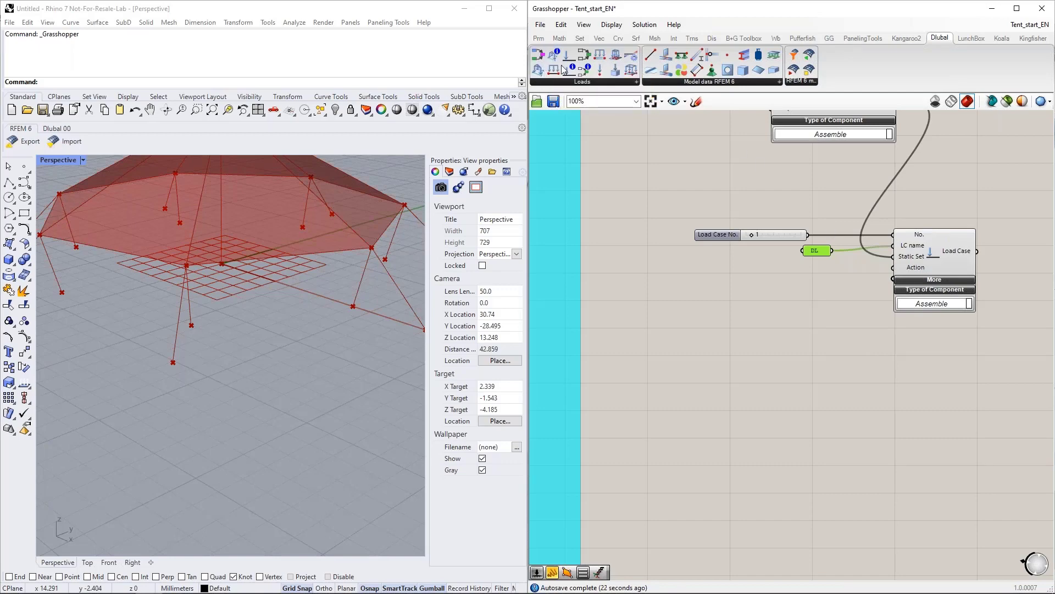
{"action": "left_click_drag", "start_coordinate": [566, 72], "coordinate": [737, 330]}
{"action": "scroll", "coordinate": [753, 378], "scroll_direction": "up", "scroll_amount": 2}
{"action": "scroll", "coordinate": [731, 330], "scroll_direction": "down", "scroll_amount": 2}
{"action": "left_click", "coordinate": [719, 281]}
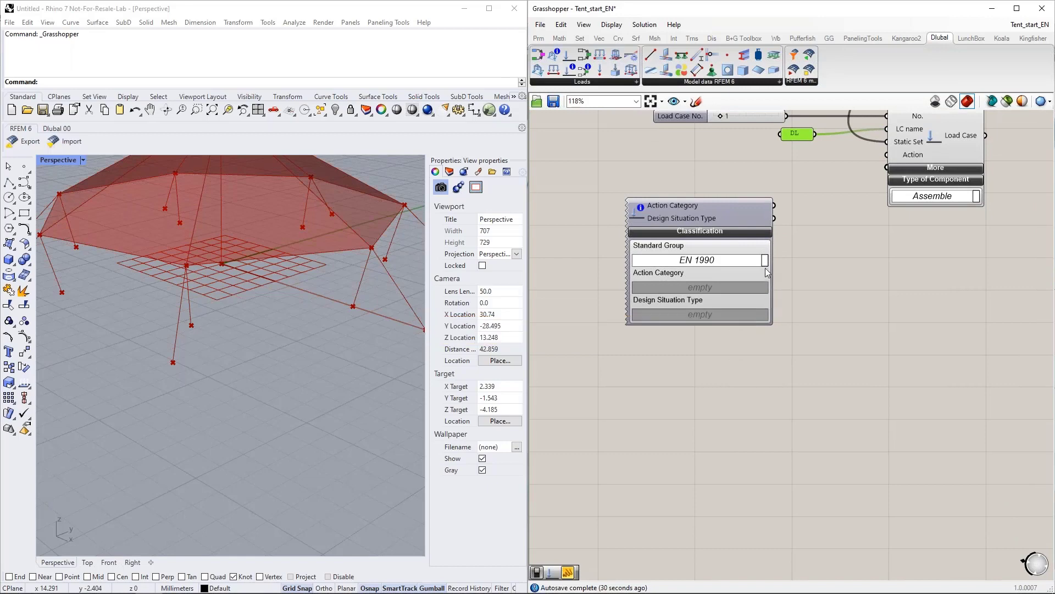
{"action": "left_click", "coordinate": [703, 262]}
{"action": "left_click", "coordinate": [703, 263]}
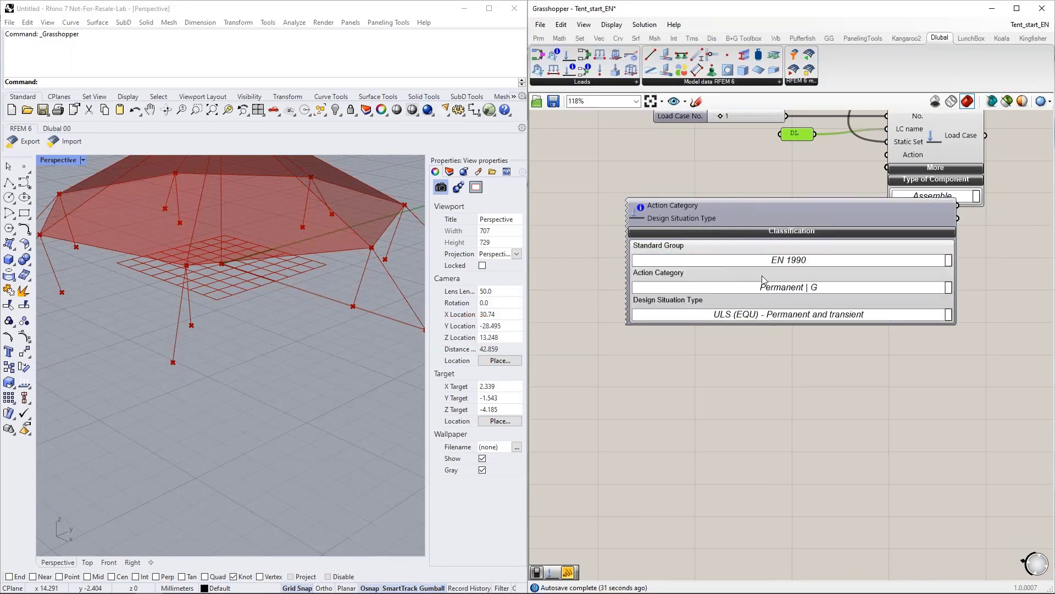
{"action": "left_click_drag", "start_coordinate": [743, 206], "coordinate": [700, 243]}
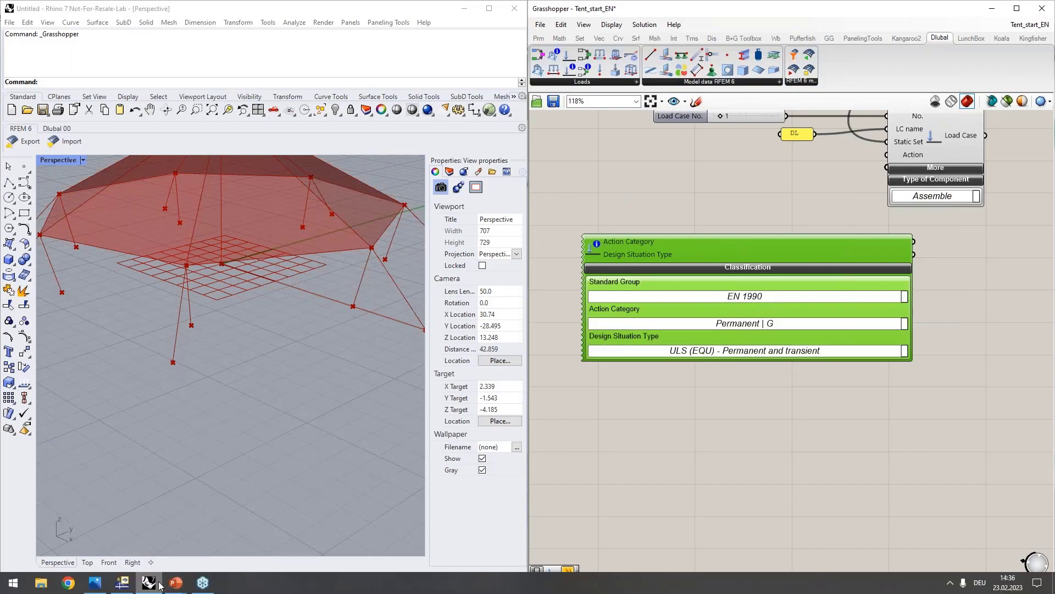
Switch to RFEM and check the model's standard groups under Standards I in the base data, leaving them unchanged
{"action": "left_click", "coordinate": [122, 582]}
{"action": "right_click", "coordinate": [45, 82]}
{"action": "left_click", "coordinate": [83, 88]}
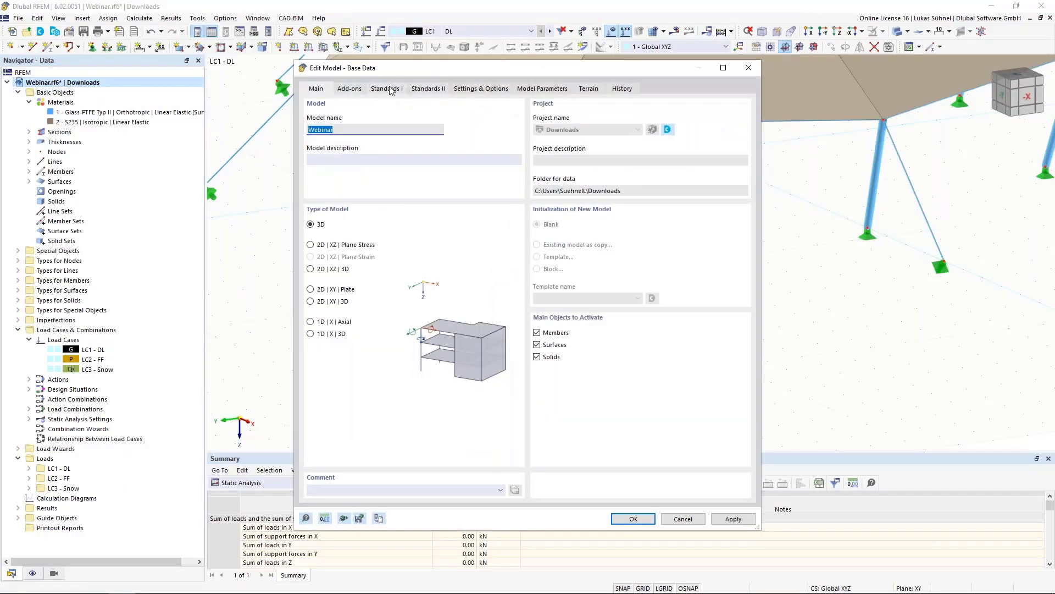
{"action": "left_click", "coordinate": [387, 88]}
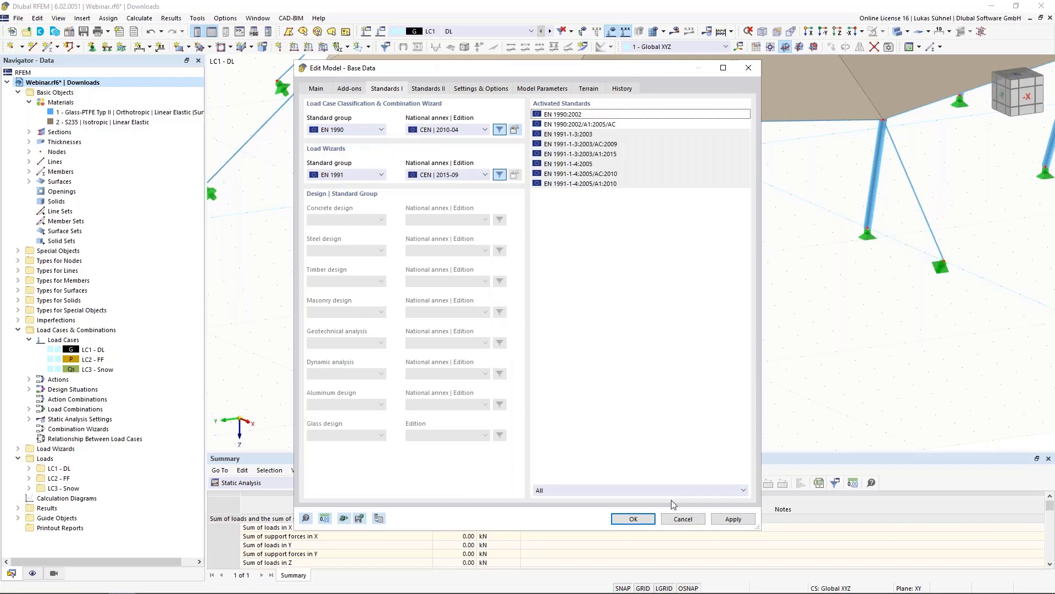
{"action": "left_click", "coordinate": [684, 519]}
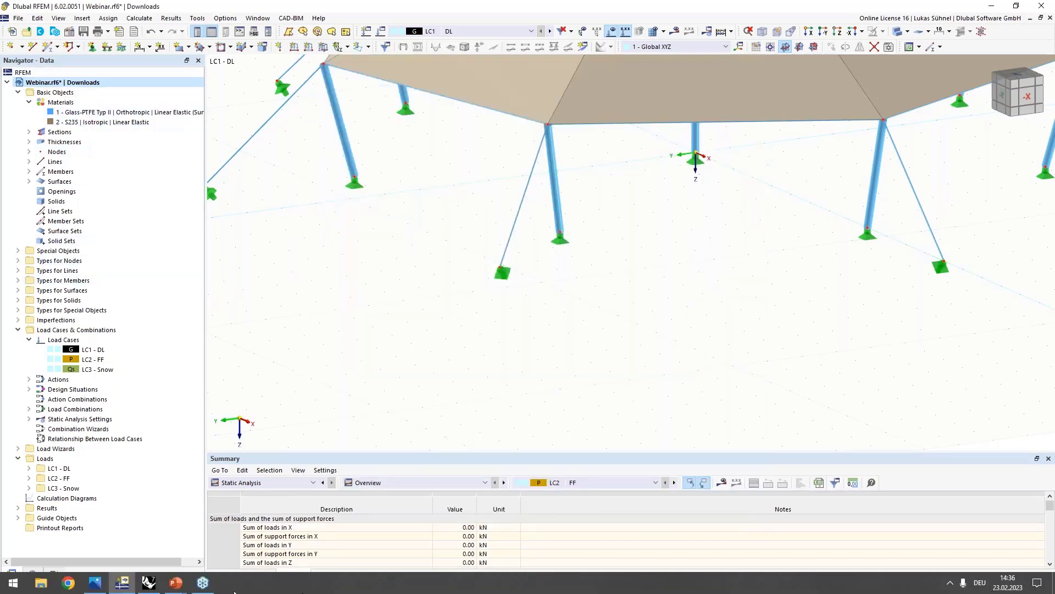
Return to Grasshopper and review the action categories offered for EN 1990, leaving Permanent | G selected
{"action": "left_click", "coordinate": [149, 583]}
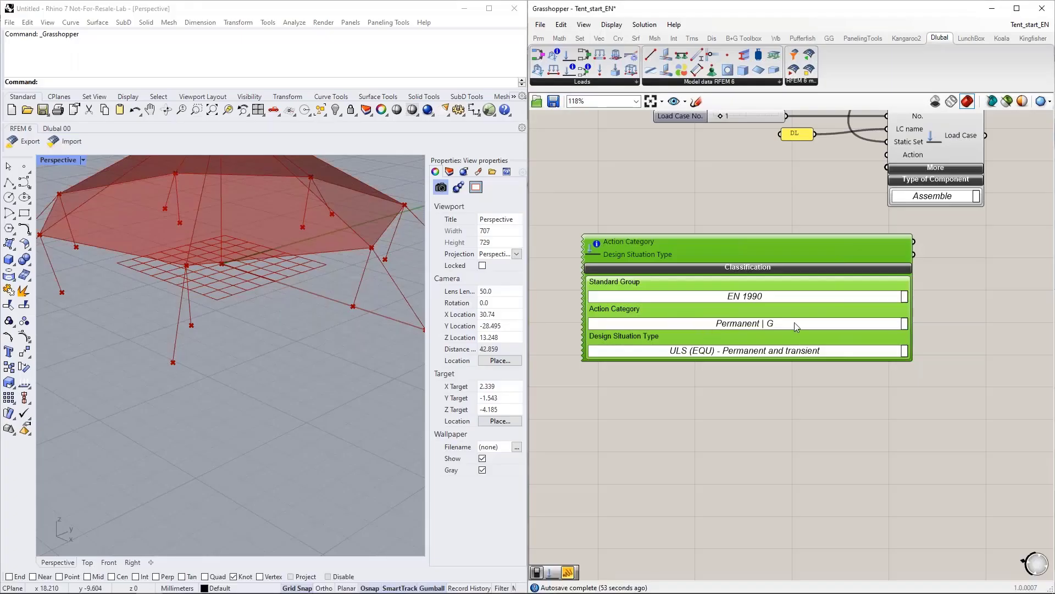
{"action": "left_click", "coordinate": [905, 324]}
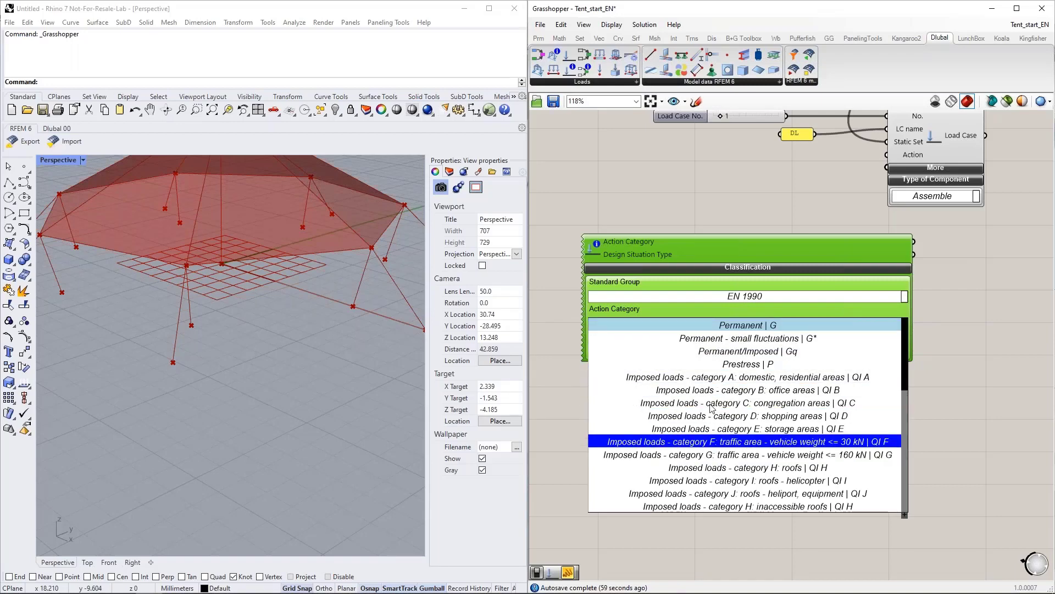
{"action": "left_click", "coordinate": [768, 307]}
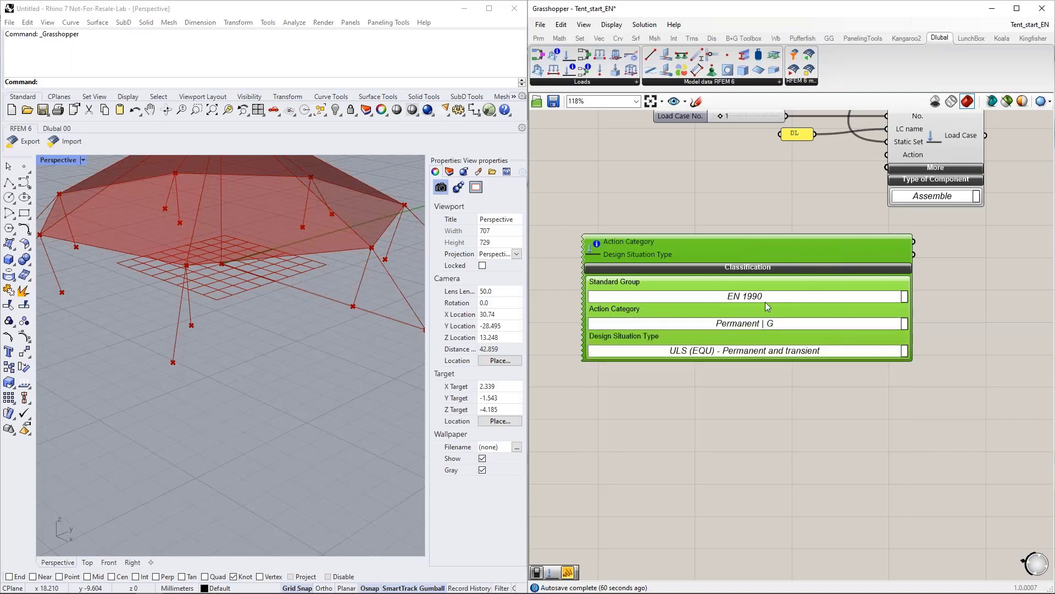
Collapse the classification component, move it beside the Load Case and connect its Action Category output to the Action input
{"action": "left_click", "coordinate": [762, 267]}
{"action": "left_click_drag", "start_coordinate": [745, 238], "coordinate": [694, 175]}
{"action": "right_click_drag", "start_coordinate": [797, 239], "coordinate": [799, 337]}
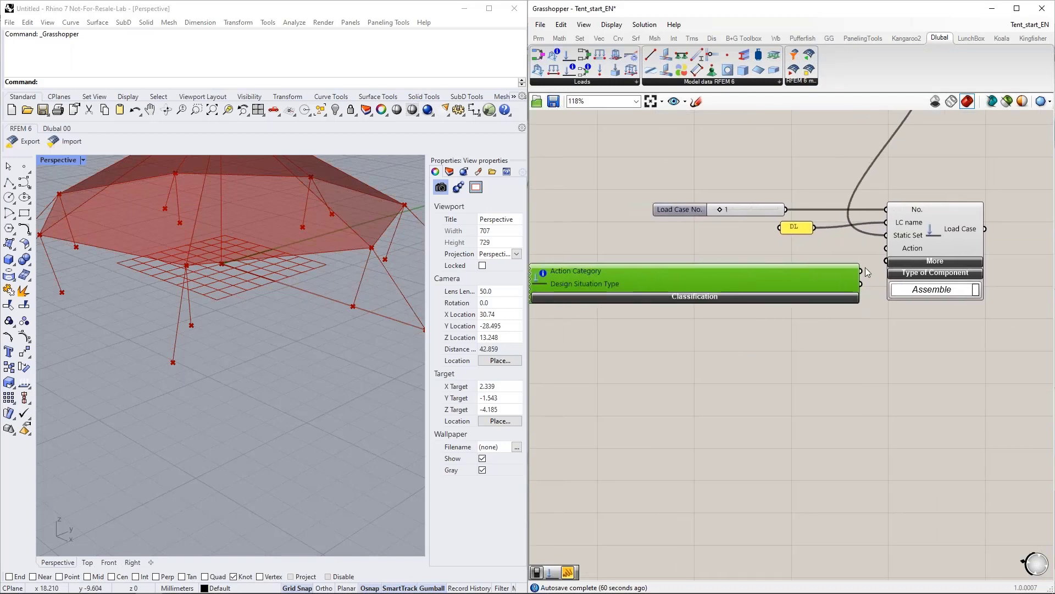
{"action": "left_click_drag", "start_coordinate": [862, 269], "coordinate": [905, 250]}
{"action": "scroll", "coordinate": [742, 384], "scroll_direction": "down", "scroll_amount": 1}
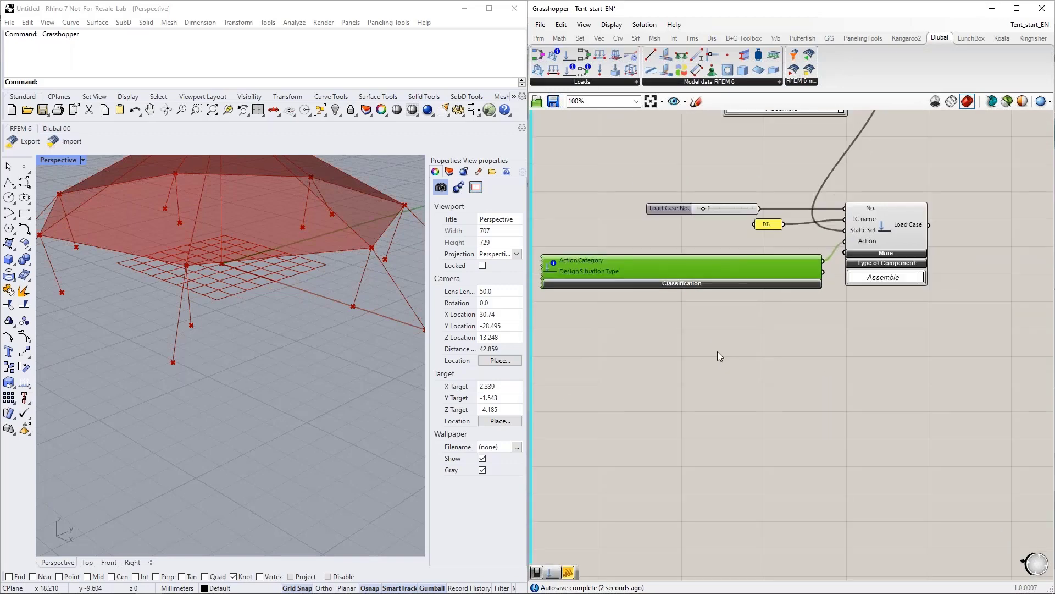
{"action": "left_click_drag", "start_coordinate": [781, 265], "coordinate": [765, 246]}
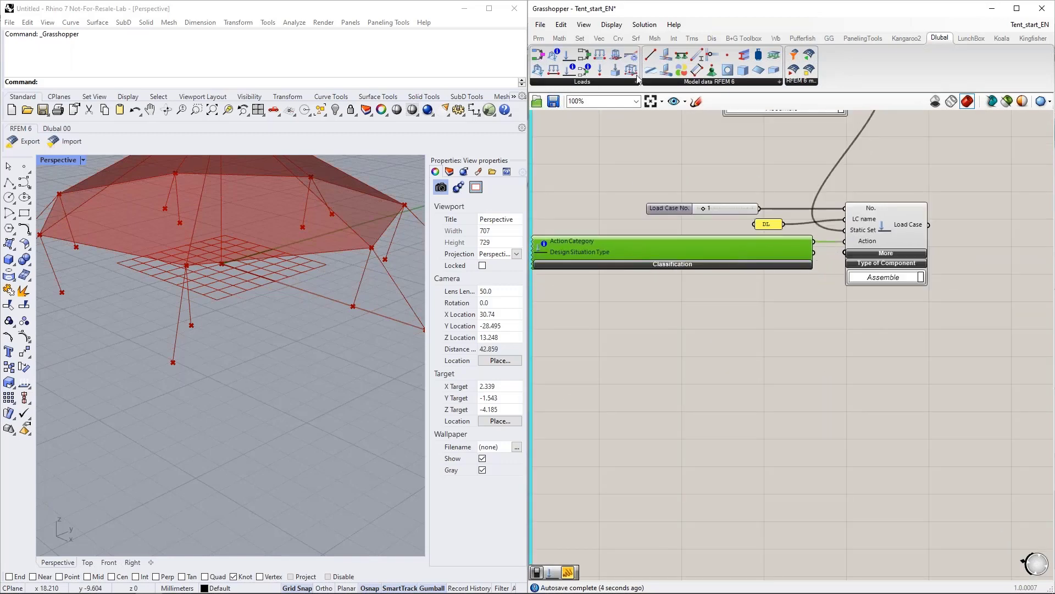
Attach a temporary panel to the Action Category output to inspect its value, and delete the panel
{"action": "left_click", "coordinate": [539, 38]}
{"action": "left_click_drag", "start_coordinate": [681, 69], "coordinate": [851, 335]}
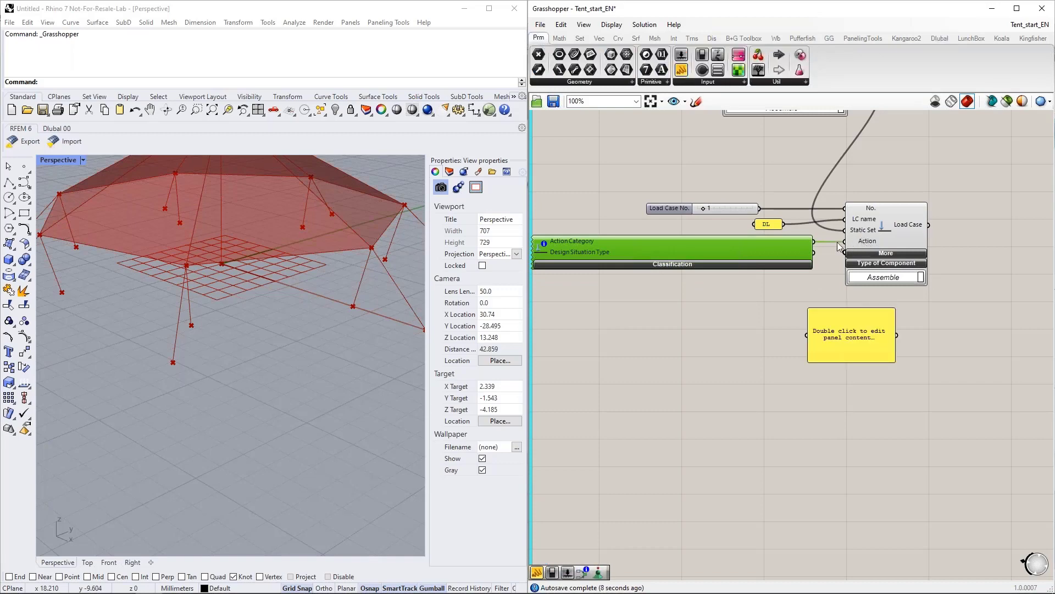
{"action": "left_click_drag", "start_coordinate": [815, 241], "coordinate": [807, 334]}
{"action": "left_click_drag", "start_coordinate": [896, 346], "coordinate": [960, 344]}
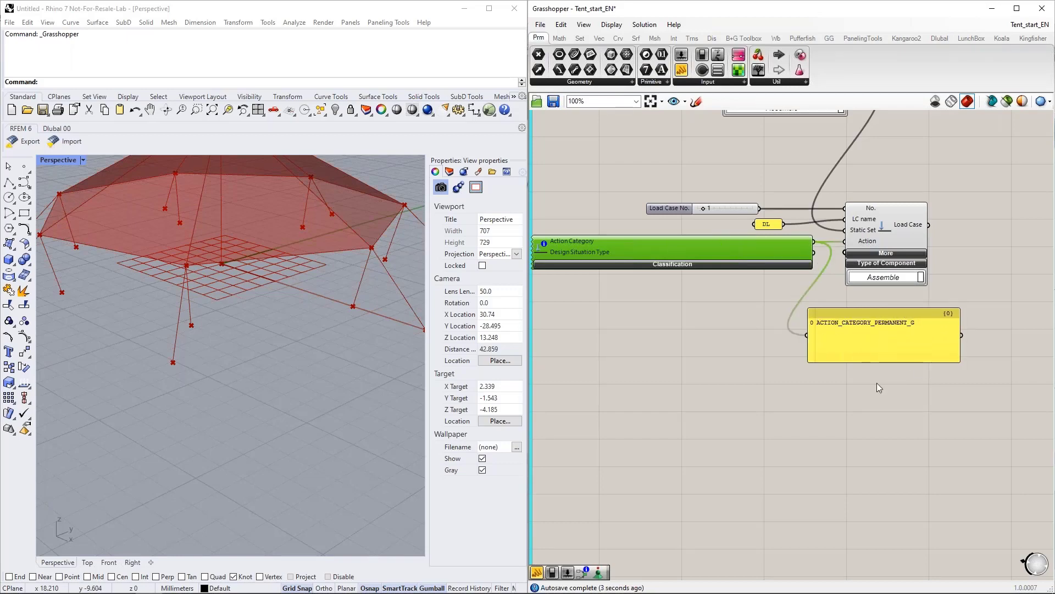
{"action": "left_click", "coordinate": [866, 336]}
{"action": "key", "text": "Delete"}
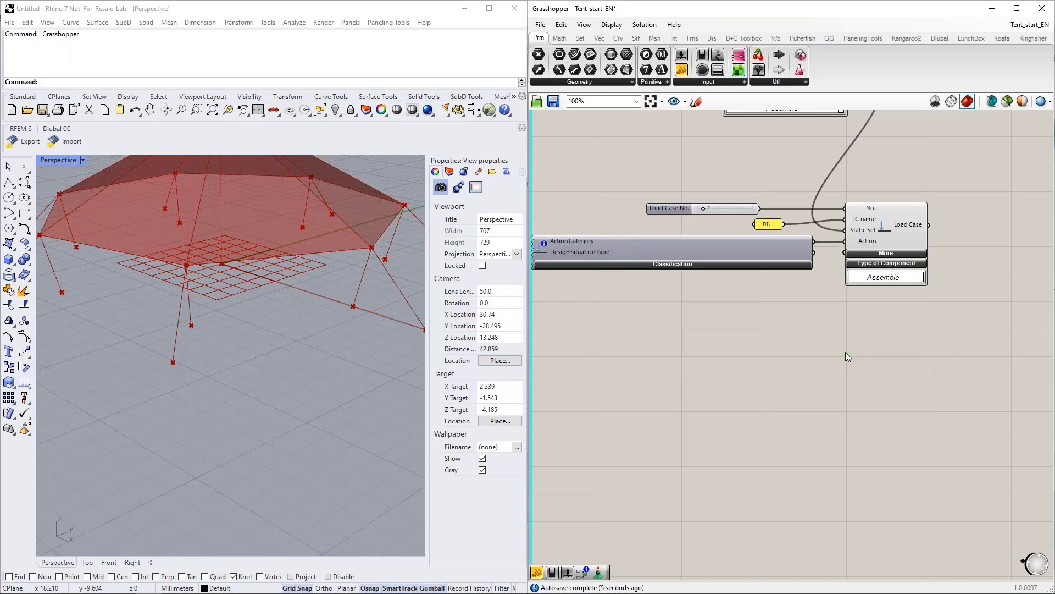
Expose the additional inputs of Load Case 1 and wire a Boolean Toggle set to True into its SW active input
{"action": "left_click", "coordinate": [890, 253]}
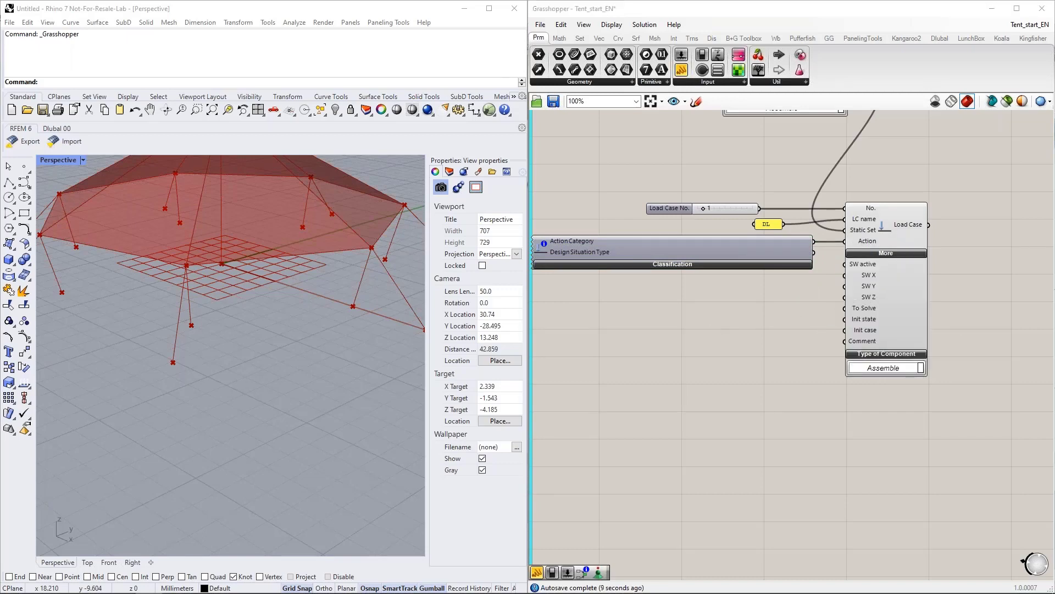
{"action": "double_click", "coordinate": [711, 328]}
{"action": "type", "text": "boolea"}
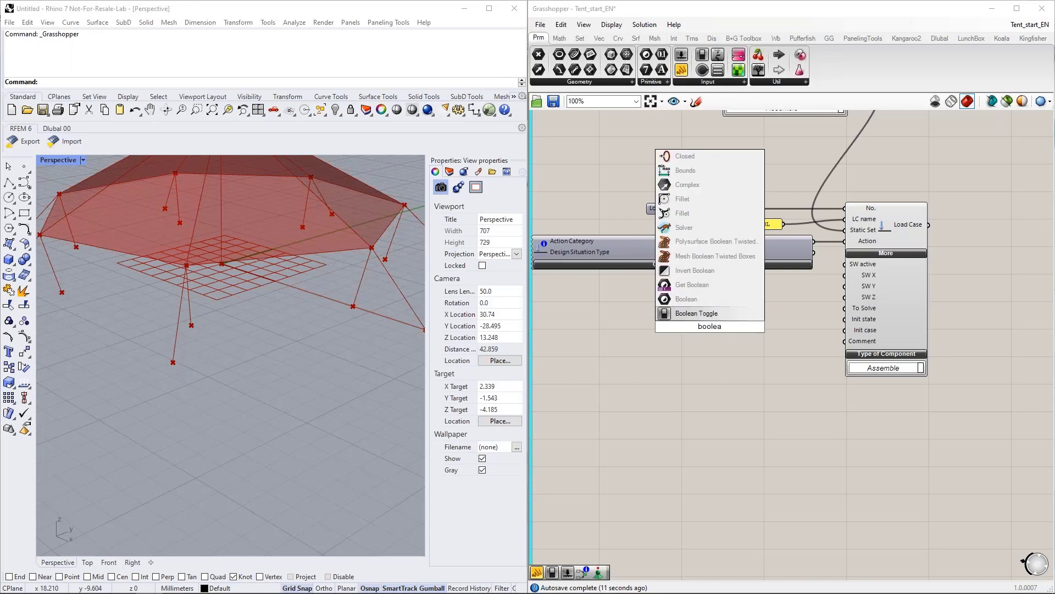
{"action": "key", "text": "Return"}
{"action": "left_click_drag", "start_coordinate": [768, 320], "coordinate": [845, 264]}
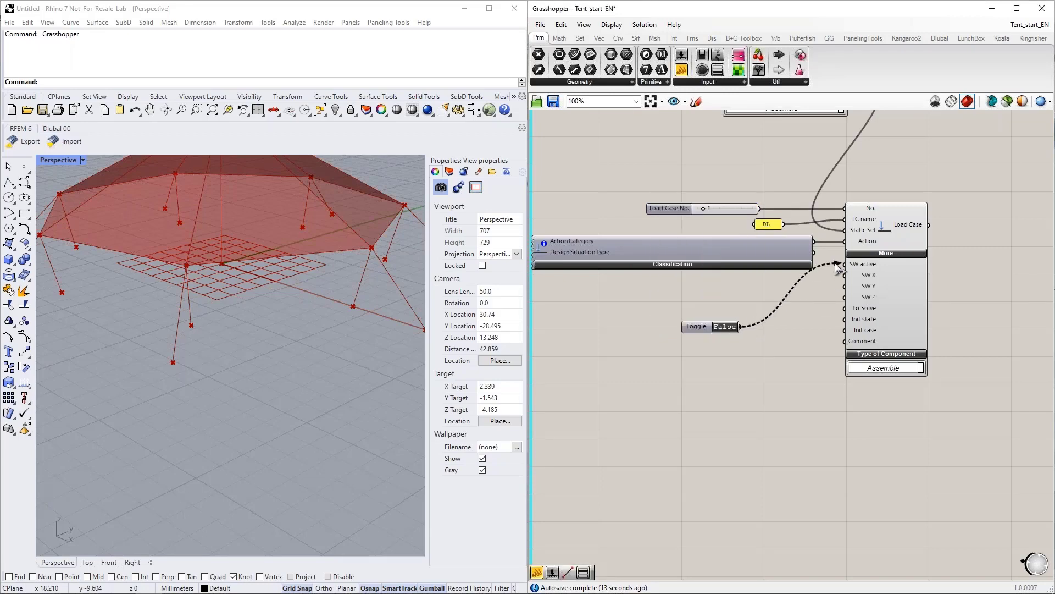
{"action": "double_click", "coordinate": [723, 328]}
{"action": "left_click_drag", "start_coordinate": [701, 328], "coordinate": [752, 282]}
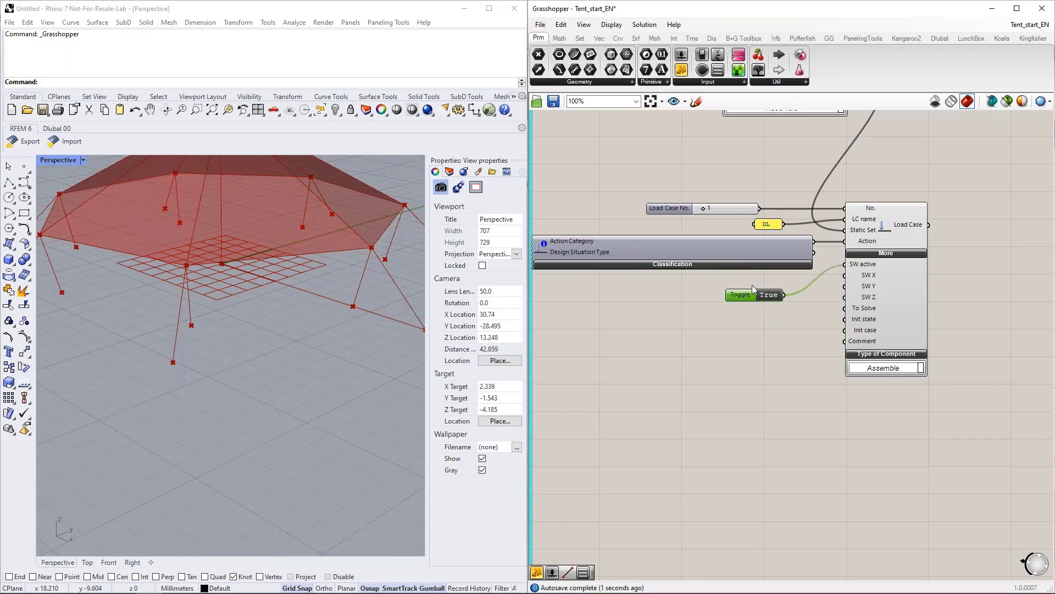
Add a number slider with the value 1 below the toggle and wire it into the SW Z input of Load Case 1
{"action": "double_click", "coordinate": [718, 316]}
{"action": "type", "text": "1"}
{"action": "key", "text": "Return"}
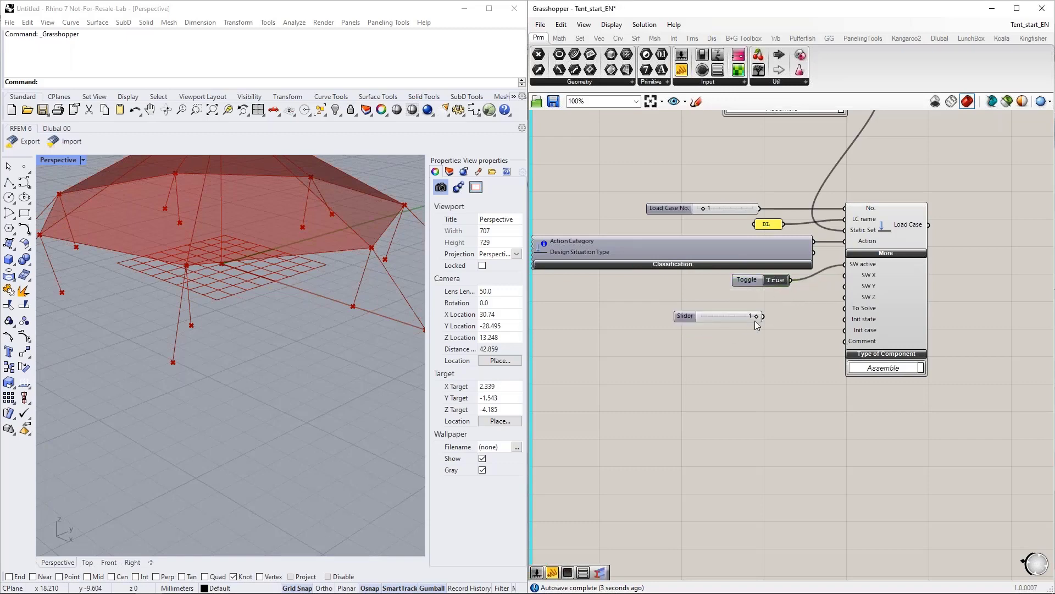
{"action": "left_click_drag", "start_coordinate": [774, 317], "coordinate": [727, 297]}
{"action": "right_click_drag", "start_coordinate": [748, 349], "coordinate": [727, 337]}
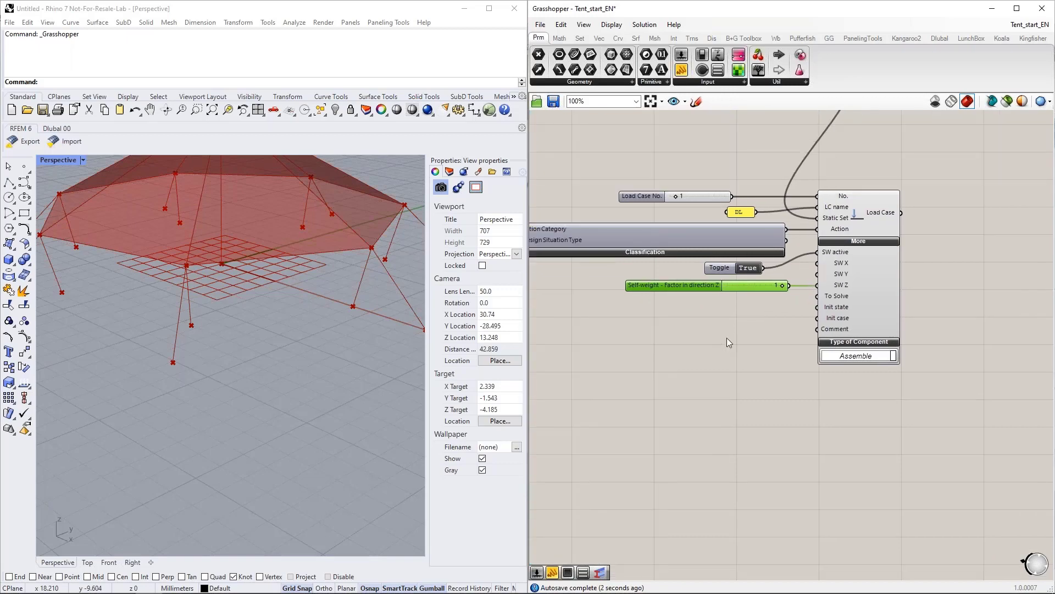
Duplicate the Boolean Toggle, set the copy to False and wire it into the To Solve input of Load Case 1
{"action": "double_click", "coordinate": [671, 331]}
{"action": "left_click", "coordinate": [717, 268]}
{"action": "key", "text": "ctrl+c"}
{"action": "key", "text": "ctrl+v"}
{"action": "left_click_drag", "start_coordinate": [722, 271], "coordinate": [817, 295]}
{"action": "left_click", "coordinate": [744, 325]}
{"action": "left_click_drag", "start_coordinate": [722, 324], "coordinate": [725, 308]}
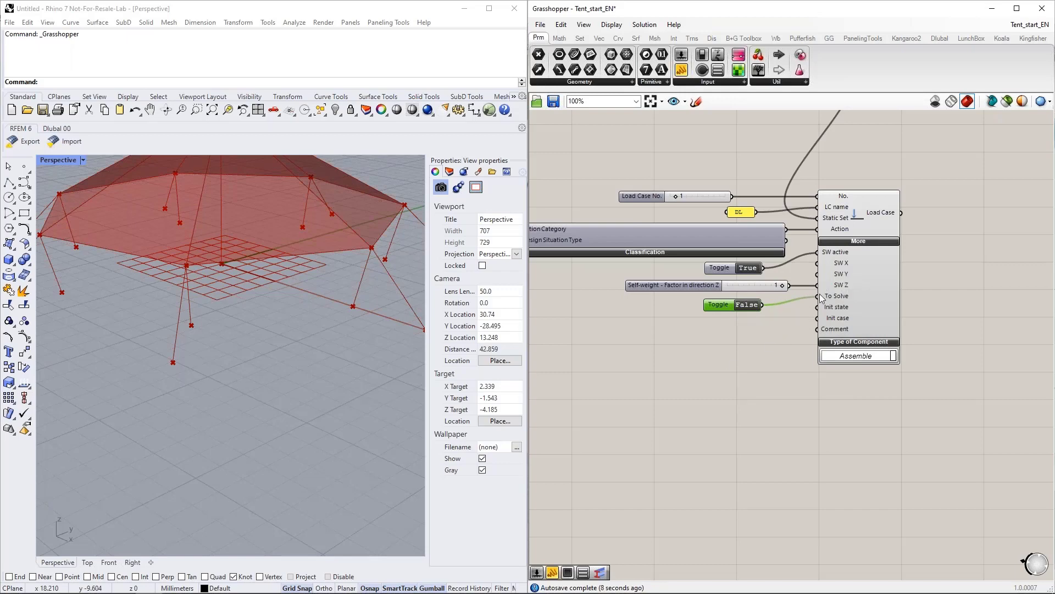
{"action": "right_click_drag", "start_coordinate": [734, 393], "coordinate": [715, 365]}
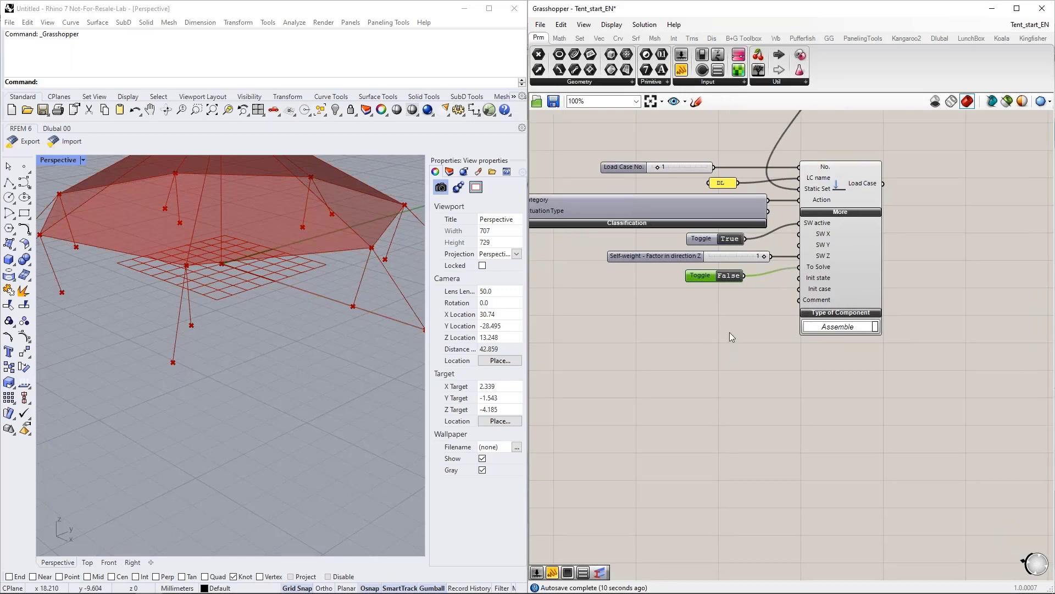
{"action": "scroll", "coordinate": [740, 353], "scroll_direction": "down", "scroll_amount": 2}
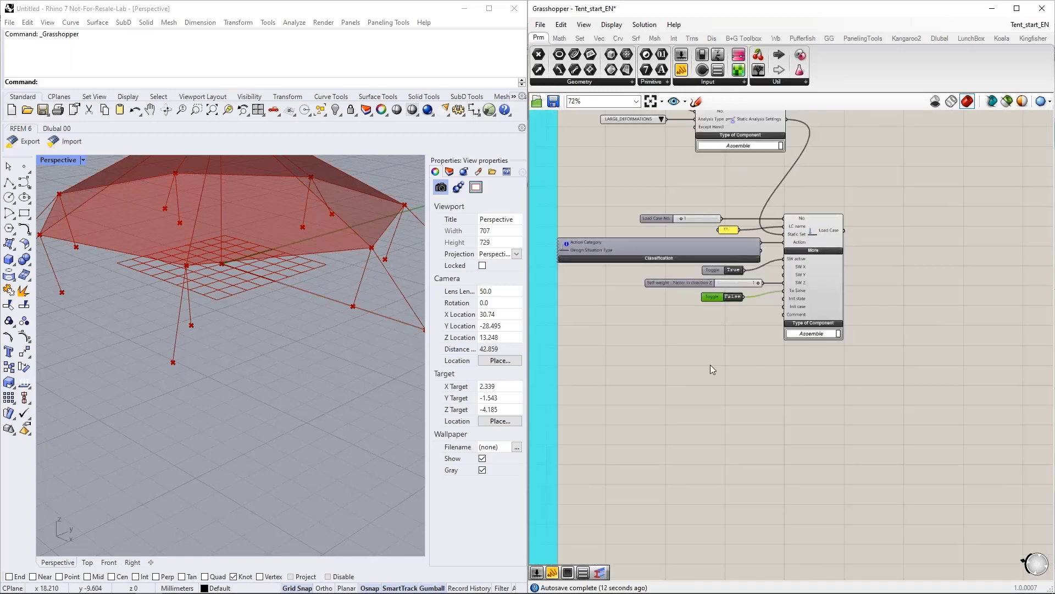
{"action": "right_click_drag", "start_coordinate": [727, 360], "coordinate": [799, 365]}
{"action": "left_click", "coordinate": [937, 38]}
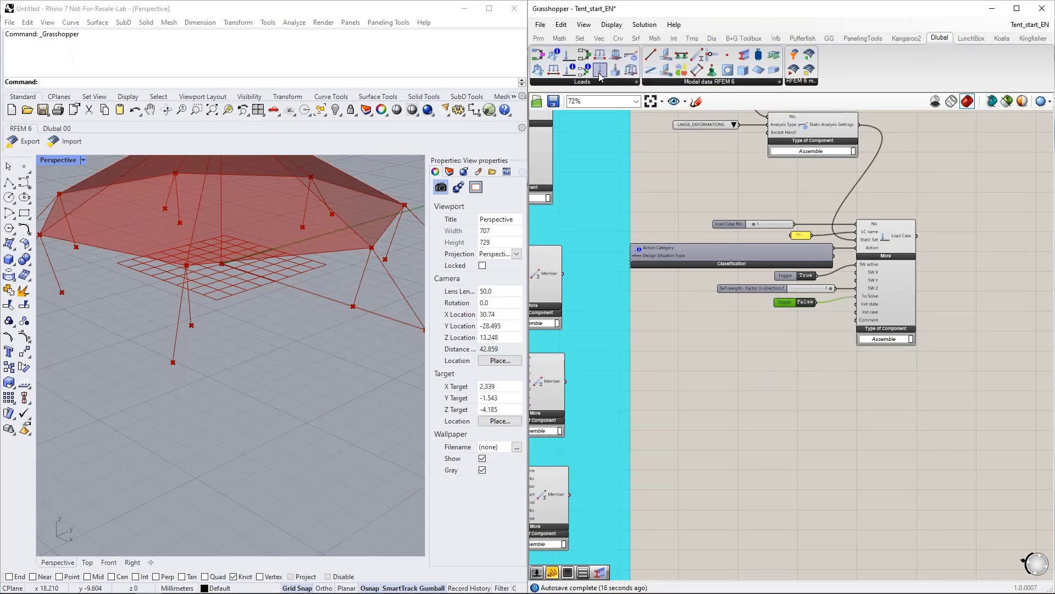
{"action": "left_click_drag", "start_coordinate": [599, 73], "coordinate": [886, 434]}
{"action": "right_click_drag", "start_coordinate": [886, 434], "coordinate": [926, 425]}
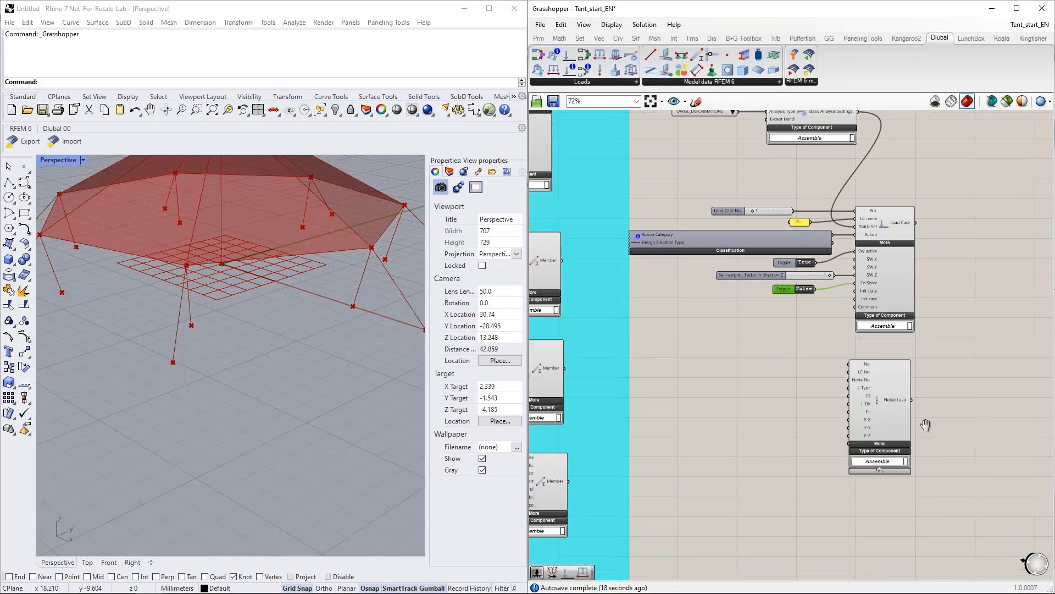
{"action": "scroll", "coordinate": [873, 377], "scroll_direction": "up", "scroll_amount": 3}
{"action": "left_click", "coordinate": [847, 344]}
{"action": "right_click_drag", "start_coordinate": [776, 332], "coordinate": [816, 380]}
{"action": "left_click", "coordinate": [688, 129]}
{"action": "key", "text": "ctrl+c"}
{"action": "key", "text": "ctrl+v"}
{"action": "left_click_drag", "start_coordinate": [689, 136], "coordinate": [690, 342]}
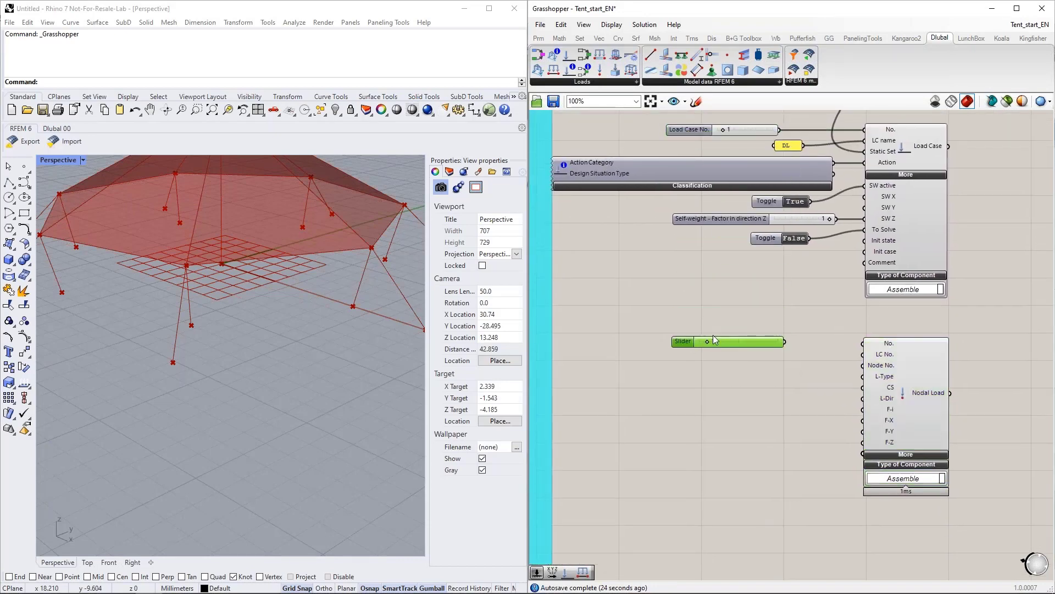
{"action": "left_click_drag", "start_coordinate": [789, 342], "coordinate": [863, 343]}
{"action": "right_click_drag", "start_coordinate": [794, 389], "coordinate": [787, 333]}
{"action": "left_click_drag", "start_coordinate": [762, 290], "coordinate": [789, 292]}
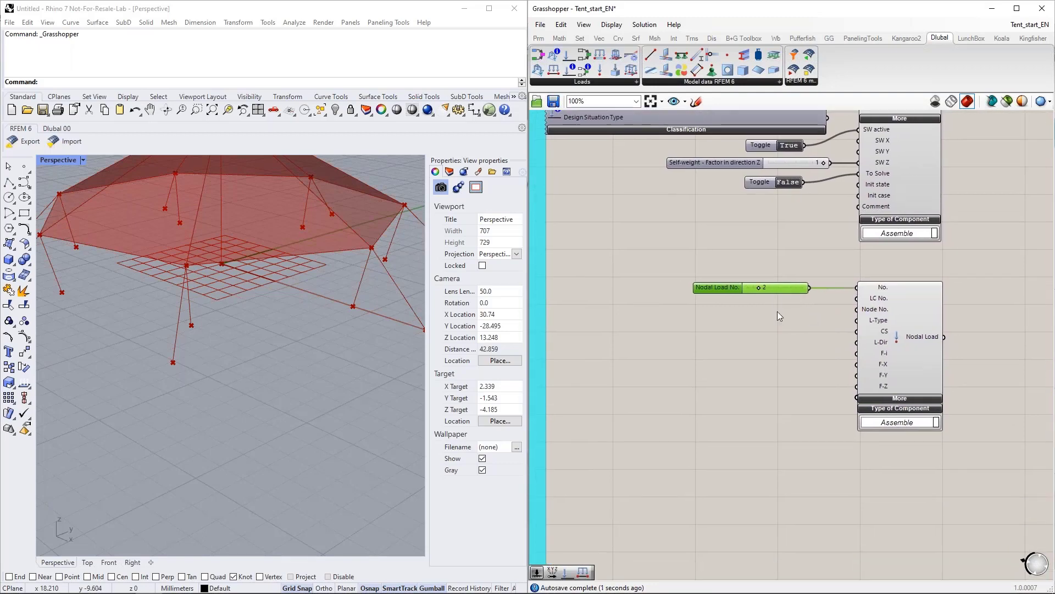
{"action": "right_click_drag", "start_coordinate": [791, 350], "coordinate": [820, 368]}
{"action": "scroll", "coordinate": [820, 368], "scroll_direction": "down", "scroll_amount": 2}
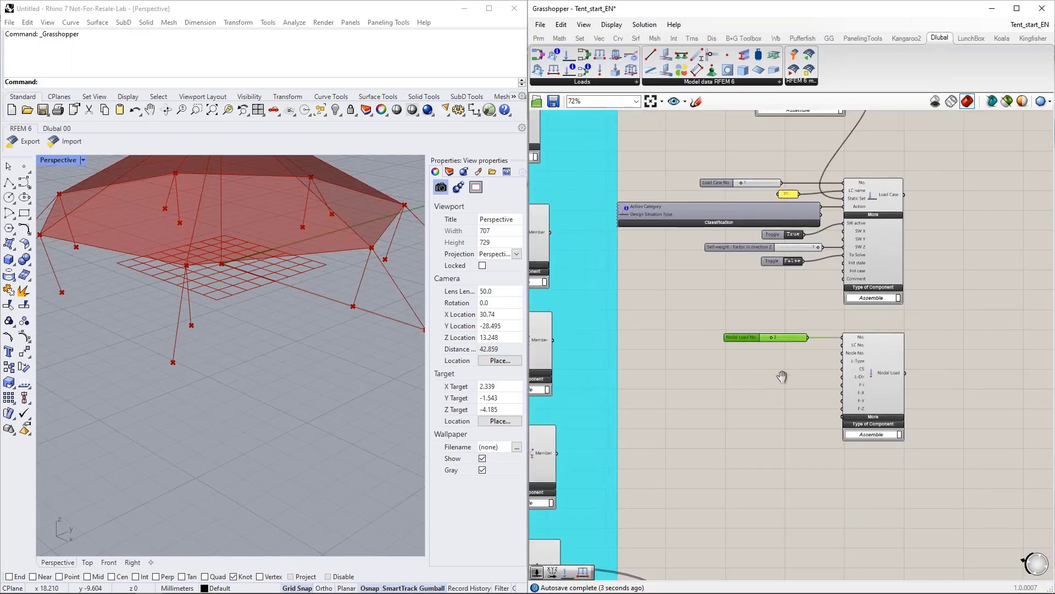
{"action": "left_click", "coordinate": [866, 358]}
{"action": "key", "text": "Delete"}
{"action": "left_click_drag", "start_coordinate": [839, 381], "coordinate": [674, 309]}
{"action": "key", "text": "Delete"}
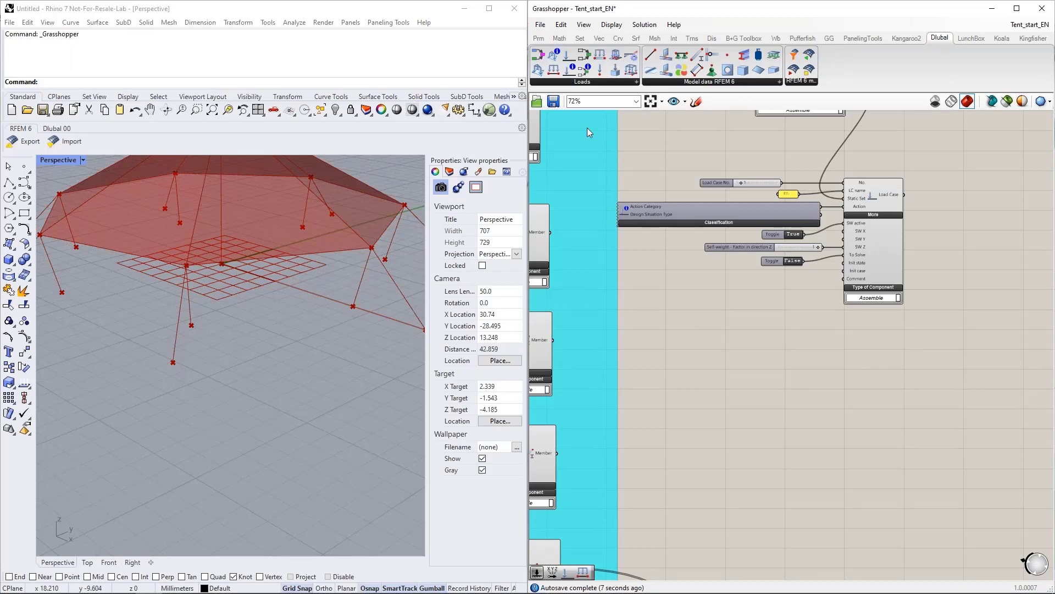
Place a second Load Case component below the first and feed its No. input from a copied load case slider set to 2
{"action": "left_click_drag", "start_coordinate": [573, 55], "coordinate": [868, 372]}
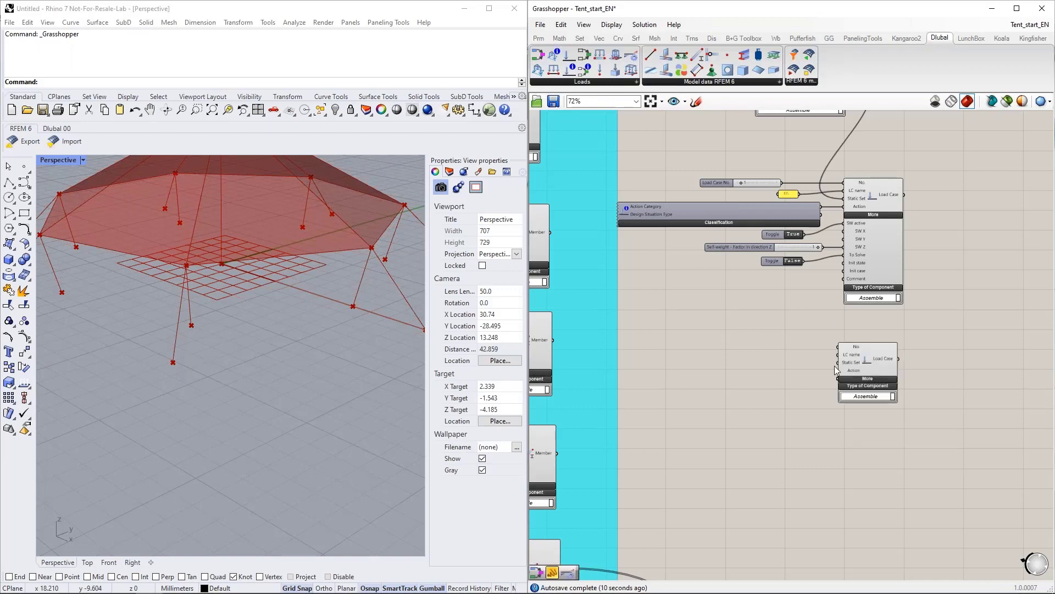
{"action": "left_click", "coordinate": [753, 181]}
{"action": "key", "text": "ctrl+c"}
{"action": "key", "text": "ctrl+v"}
{"action": "left_click_drag", "start_coordinate": [761, 187], "coordinate": [839, 346]}
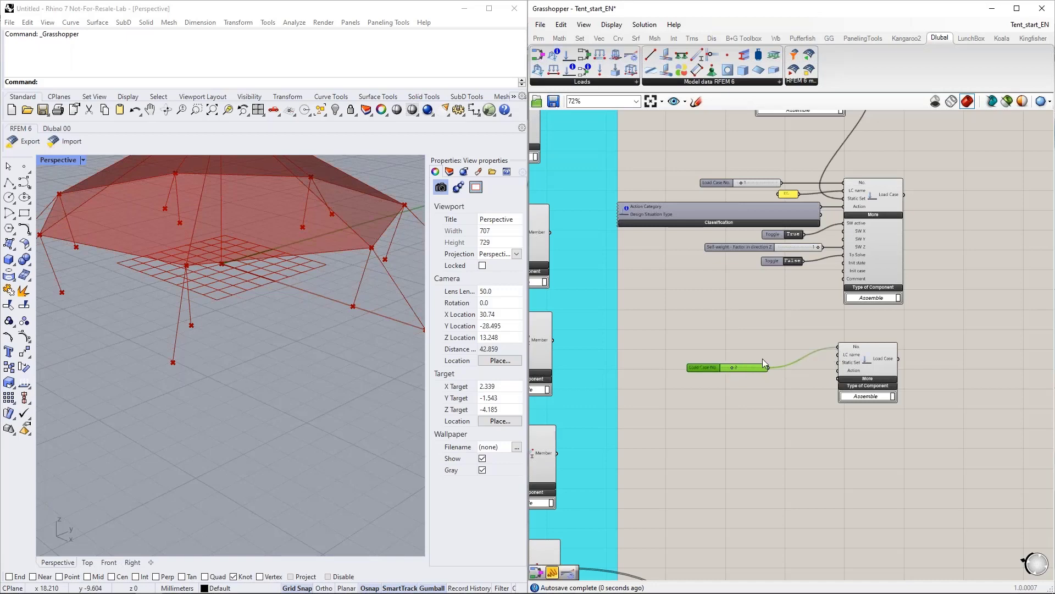
{"action": "left_click_drag", "start_coordinate": [754, 368], "coordinate": [788, 345]}
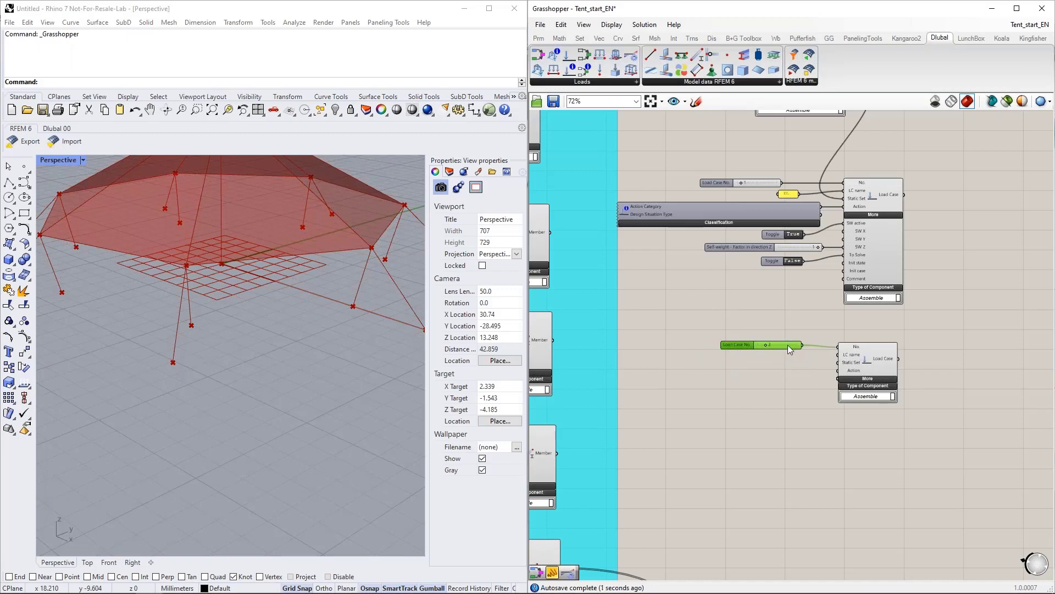
Add a panel with the text FF and wire it into the LC name input of Load Case 2
{"action": "double_click", "coordinate": [760, 376]}
{"action": "type", "text": "\""}
{"action": "key", "text": "Return"}
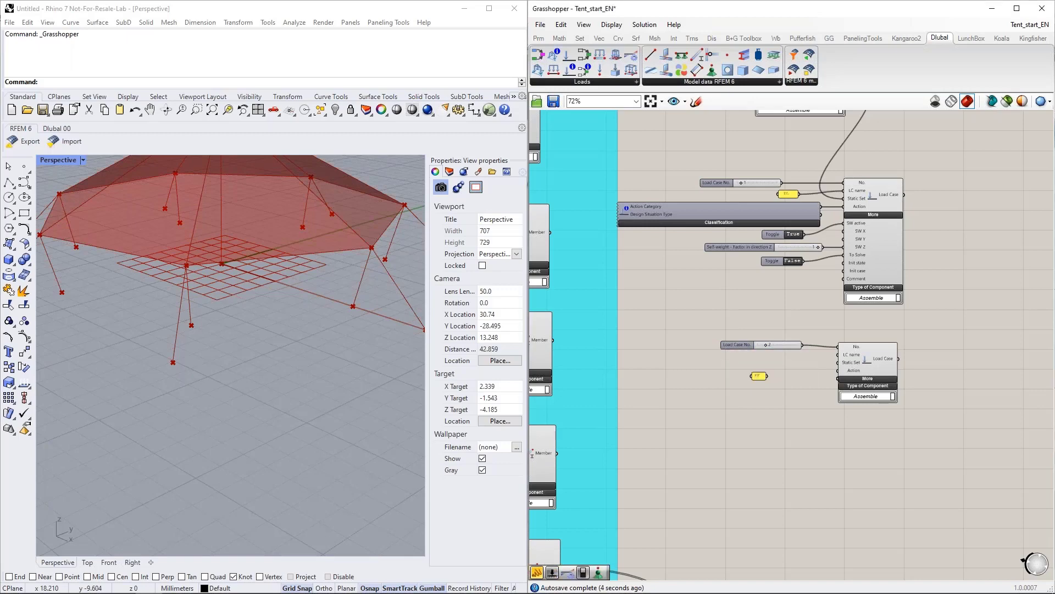
{"action": "scroll", "coordinate": [758, 376], "scroll_direction": "up", "scroll_amount": 3}
{"action": "left_click_drag", "start_coordinate": [774, 375], "coordinate": [911, 336]}
{"action": "left_click_drag", "start_coordinate": [754, 377], "coordinate": [771, 336]}
Wire the Static Analysis Settings output into the Static Set input of Load Case 2
{"action": "scroll", "coordinate": [772, 422], "scroll_direction": "down", "scroll_amount": 4}
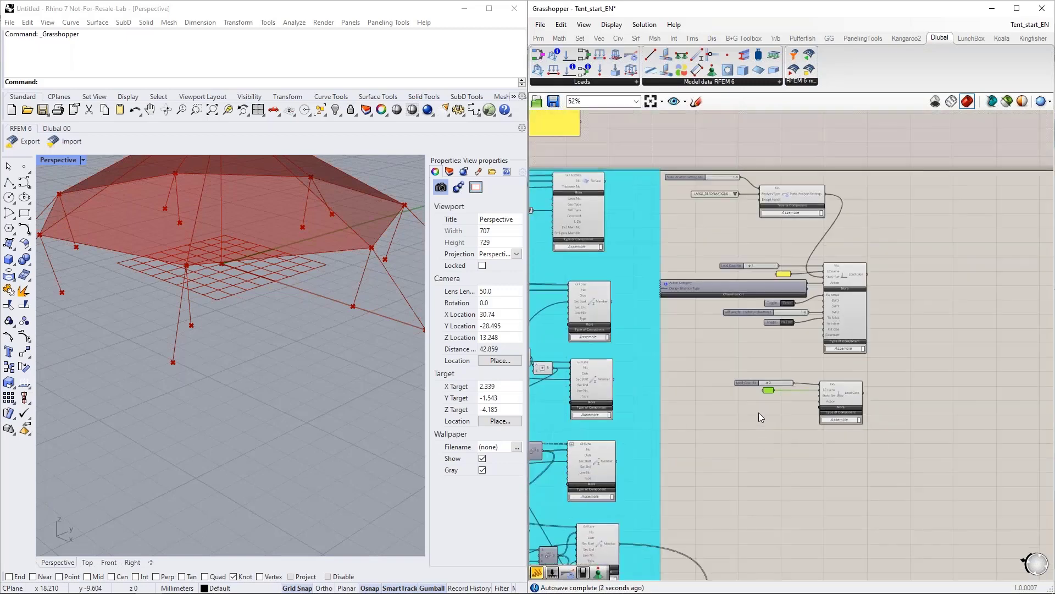
{"action": "left_click_drag", "start_coordinate": [826, 196], "coordinate": [817, 392]}
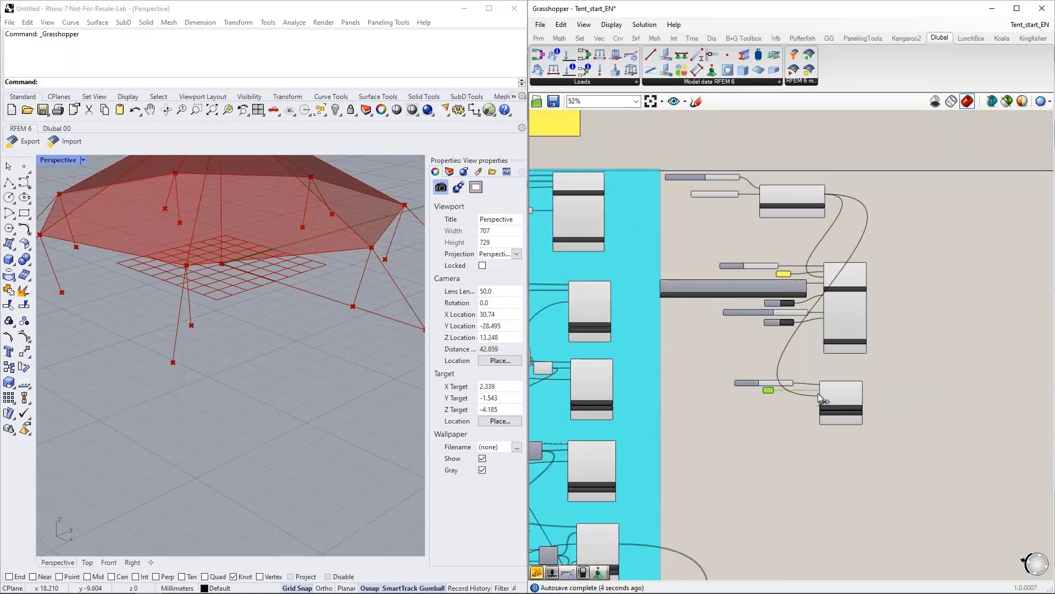
{"action": "scroll", "coordinate": [819, 411], "scroll_direction": "up", "scroll_amount": 4}
{"action": "scroll", "coordinate": [796, 388], "scroll_direction": "down", "scroll_amount": 2}
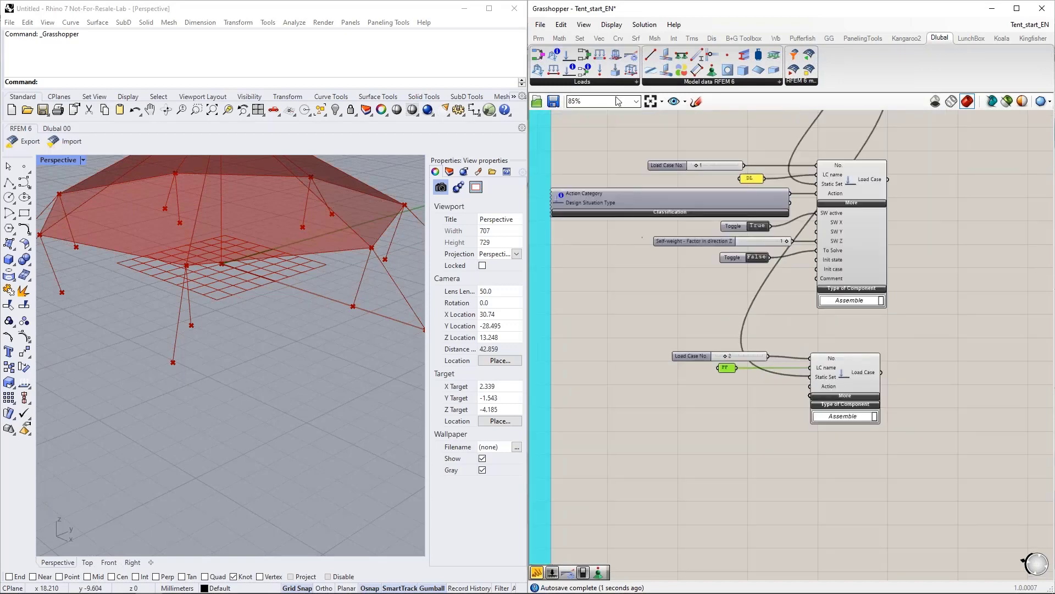
Place a new action classification component beside Load Case 2 and set its action category to Prestress | P
{"action": "left_click_drag", "start_coordinate": [571, 69], "coordinate": [647, 433]}
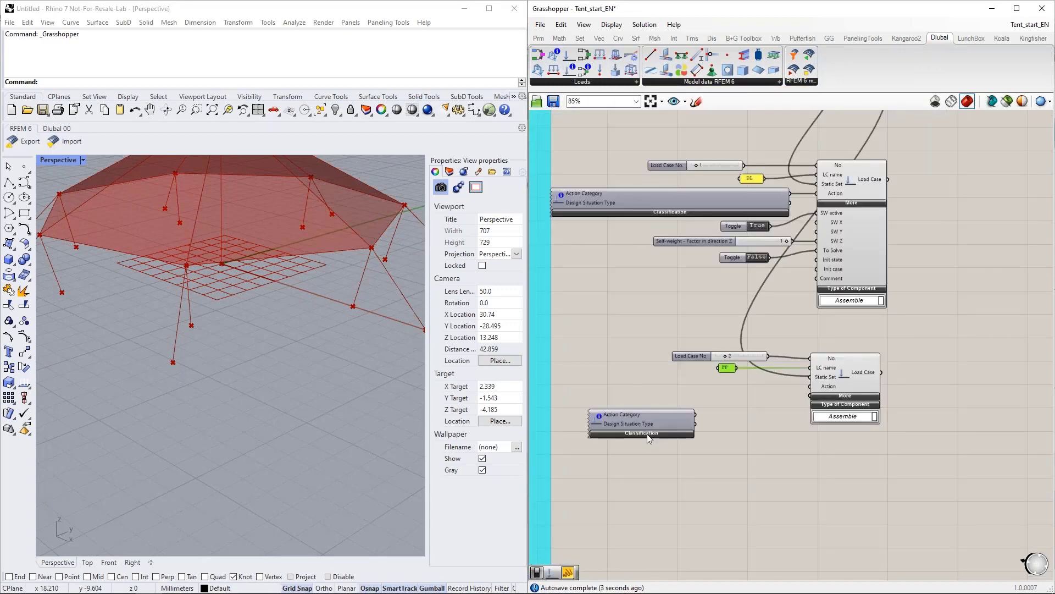
{"action": "left_click", "coordinate": [648, 434]}
{"action": "left_click", "coordinate": [642, 456]}
{"action": "left_click", "coordinate": [646, 446]}
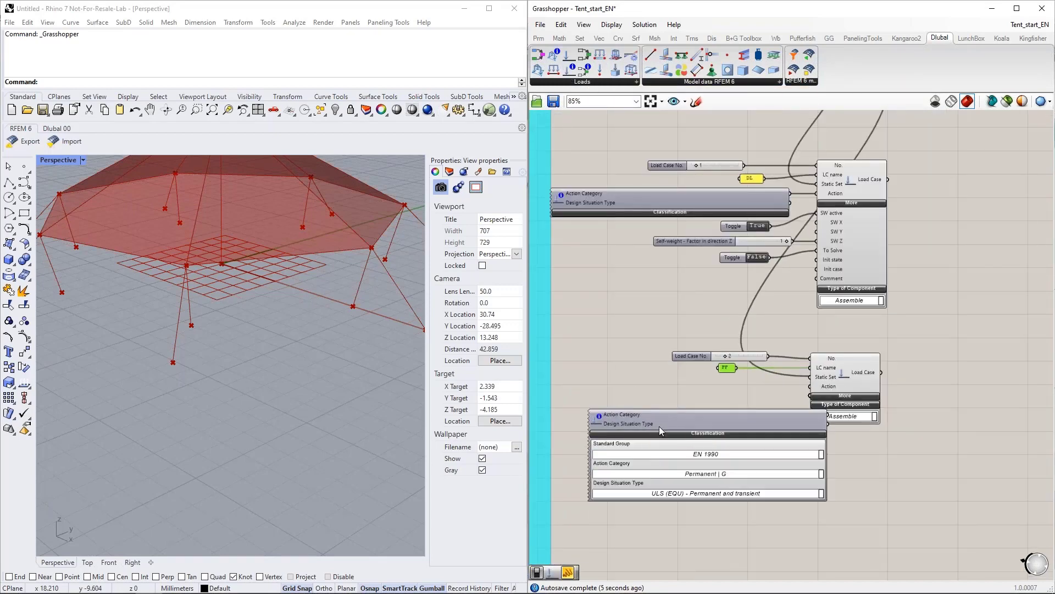
{"action": "left_click", "coordinate": [686, 443]}
{"action": "left_click", "coordinate": [696, 470]}
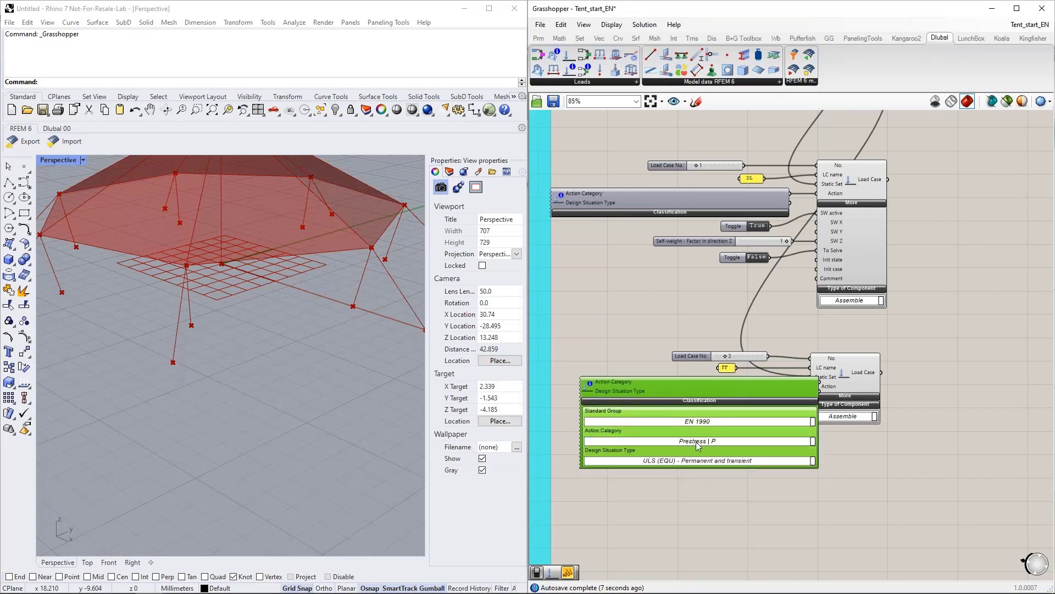
Collapse the prestress classification component, align it beside Load Case 2 and wire its Action Category output into the Action input
{"action": "left_click_drag", "start_coordinate": [710, 392], "coordinate": [674, 408]}
{"action": "left_click", "coordinate": [680, 423]}
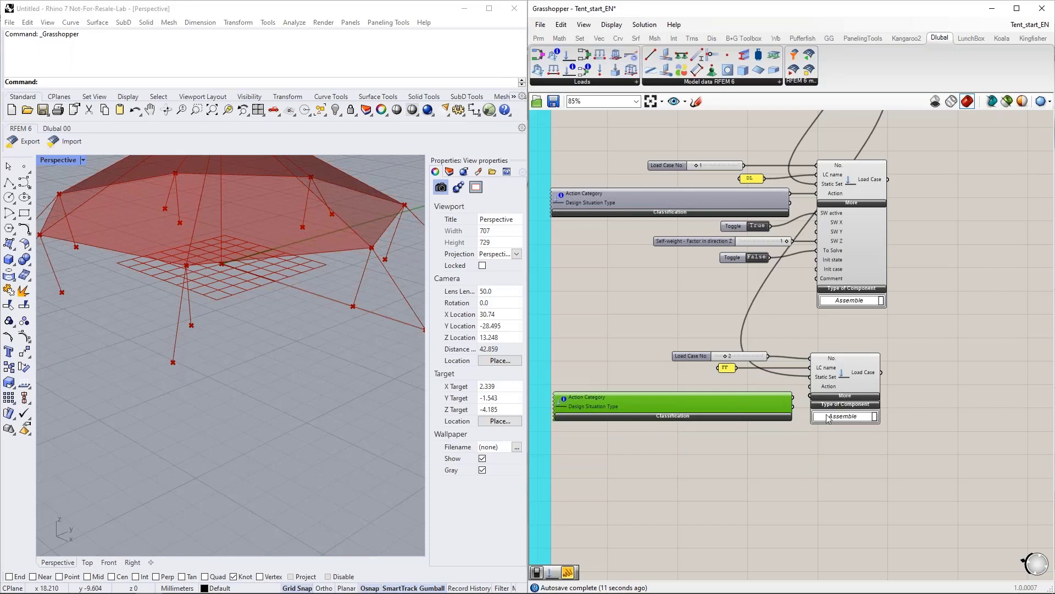
{"action": "scroll", "coordinate": [801, 417], "scroll_direction": "up", "scroll_amount": 3}
{"action": "left_click_drag", "start_coordinate": [790, 383], "coordinate": [813, 367]}
{"action": "right_click_drag", "start_coordinate": [806, 474], "coordinate": [832, 393]}
{"action": "left_click_drag", "start_coordinate": [761, 313], "coordinate": [762, 298]}
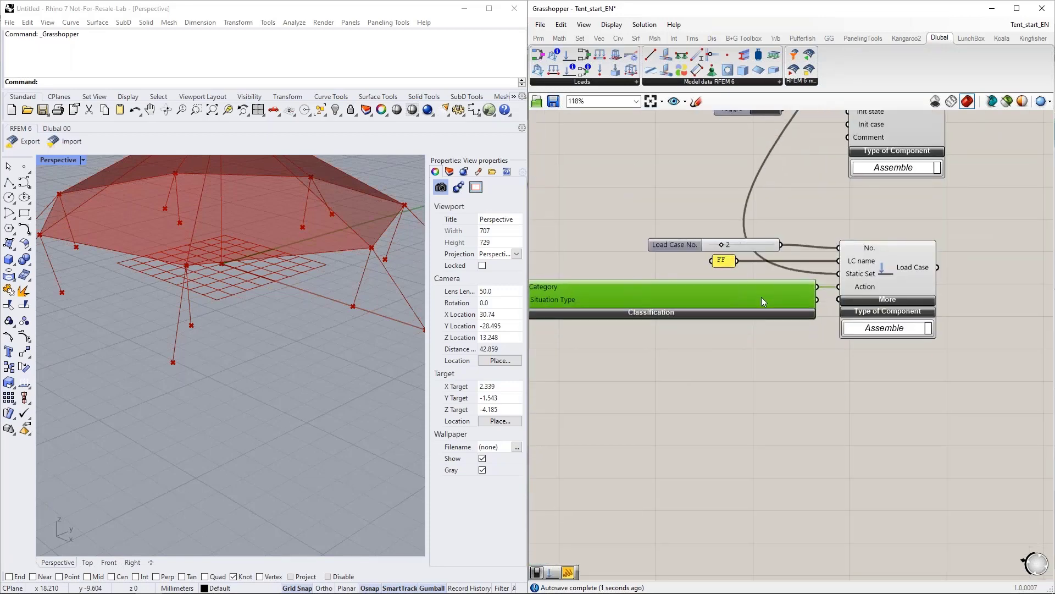
{"action": "left_click", "coordinate": [889, 299]}
{"action": "left_click", "coordinate": [882, 301]}
Place a third Load Case component below the second and feed its No. input from a copied load case slider set to 3
{"action": "scroll", "coordinate": [856, 397], "scroll_direction": "down", "scroll_amount": 2}
{"action": "scroll", "coordinate": [900, 370], "scroll_direction": "down", "scroll_amount": 1}
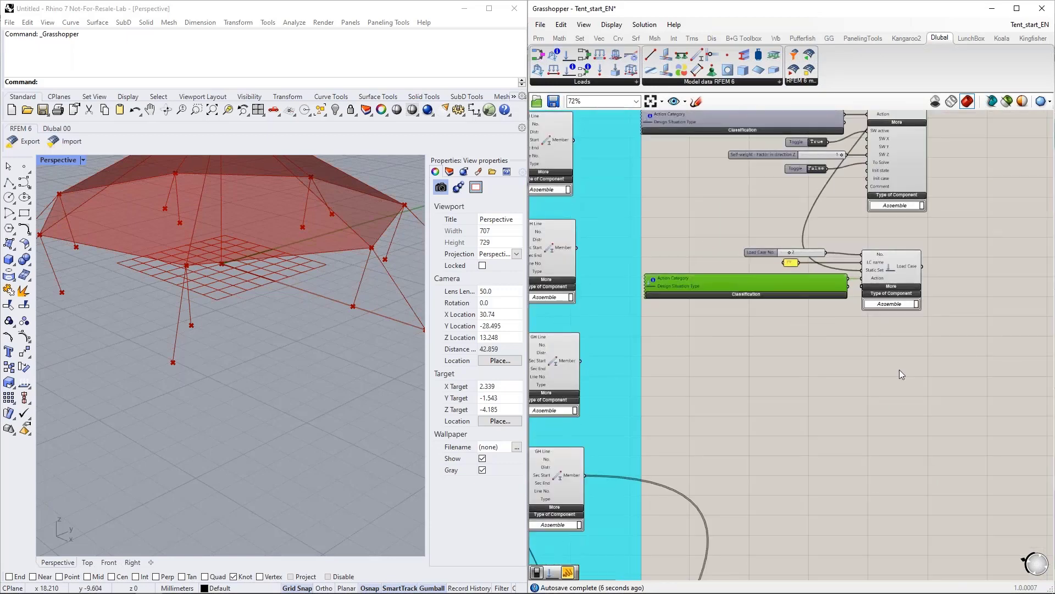
{"action": "right_click_drag", "start_coordinate": [900, 369], "coordinate": [853, 400]}
{"action": "left_click_drag", "start_coordinate": [568, 58], "coordinate": [854, 409]}
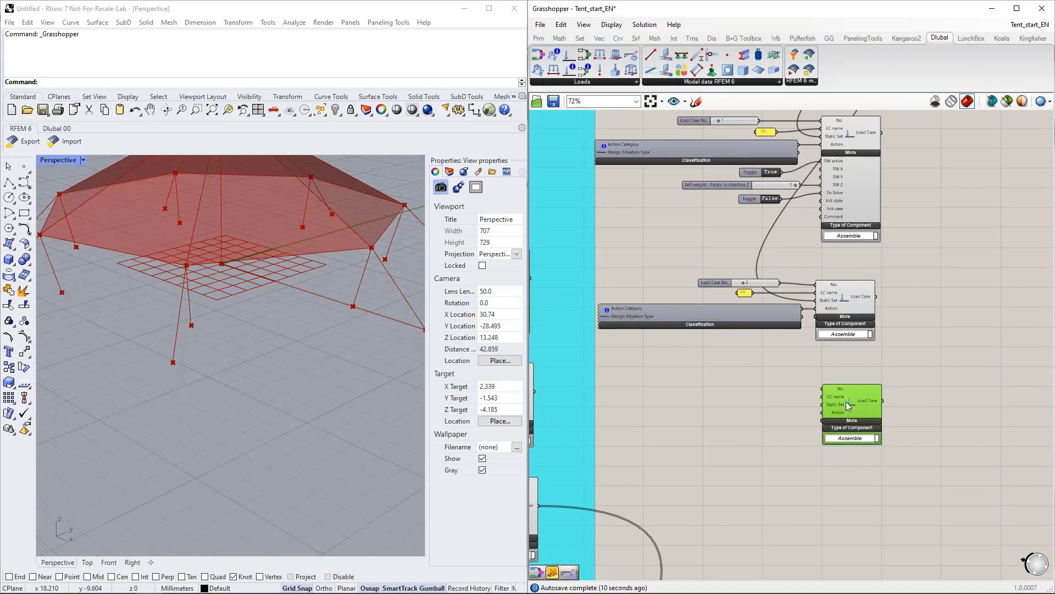
{"action": "left_click", "coordinate": [717, 285]}
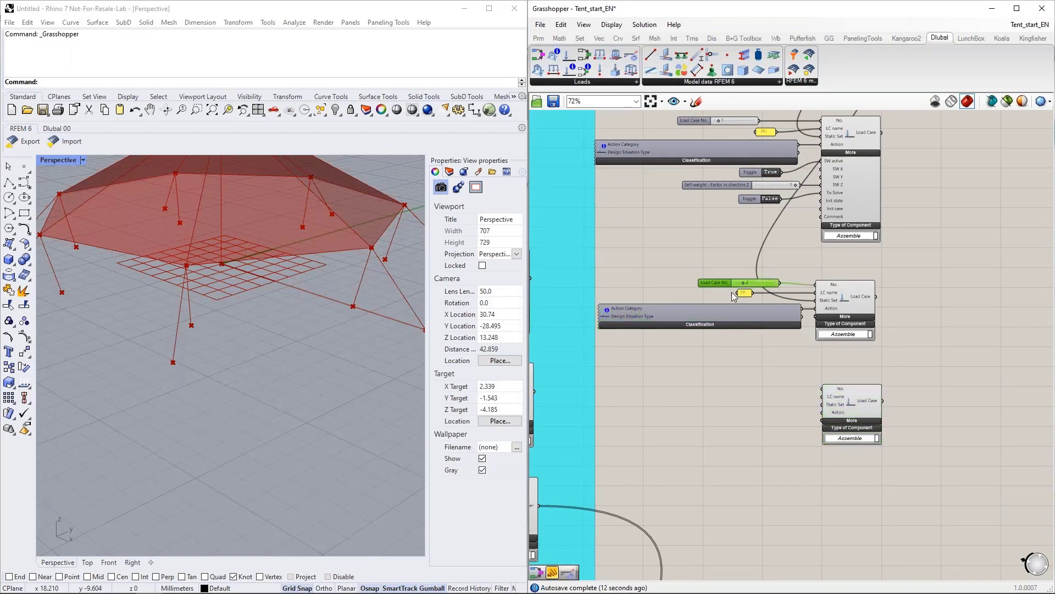
{"action": "key", "text": "ctrl+c"}
{"action": "key", "text": "ctrl+v"}
{"action": "left_click_drag", "start_coordinate": [757, 285], "coordinate": [751, 384]}
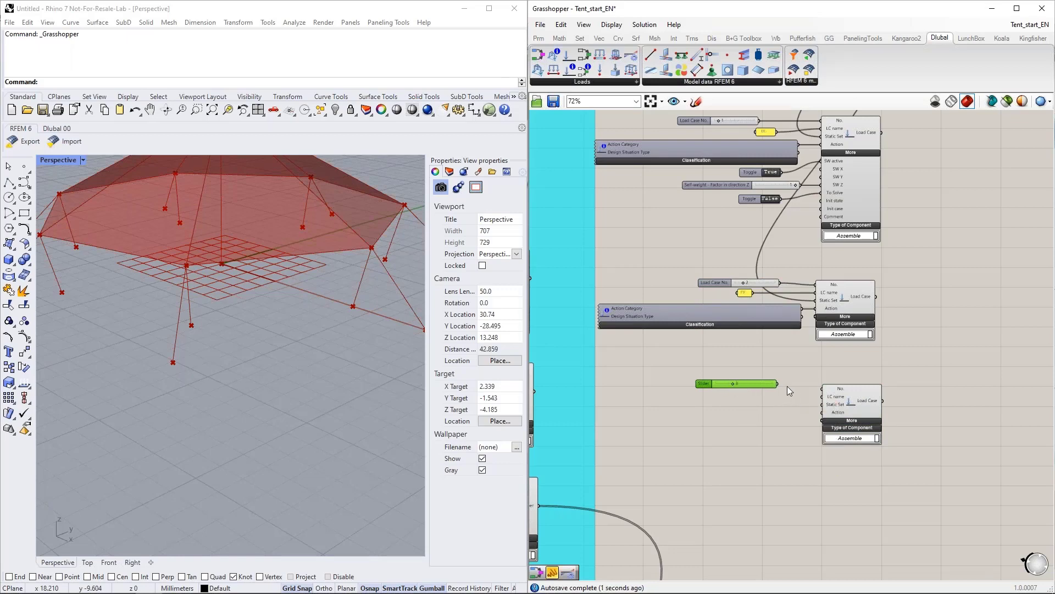
{"action": "left_click_drag", "start_coordinate": [825, 395], "coordinate": [824, 389]}
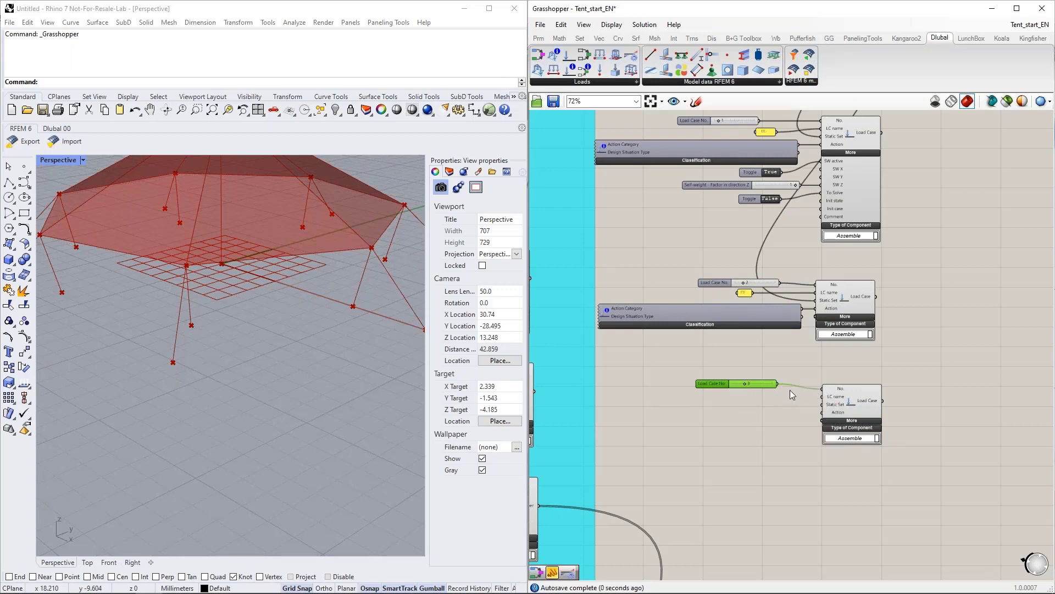
Add a panel with the text Snow and wire it into the LC name input of Load Case 3
{"action": "double_click", "coordinate": [720, 404]}
{"action": "type", "text": "\"SNow"}
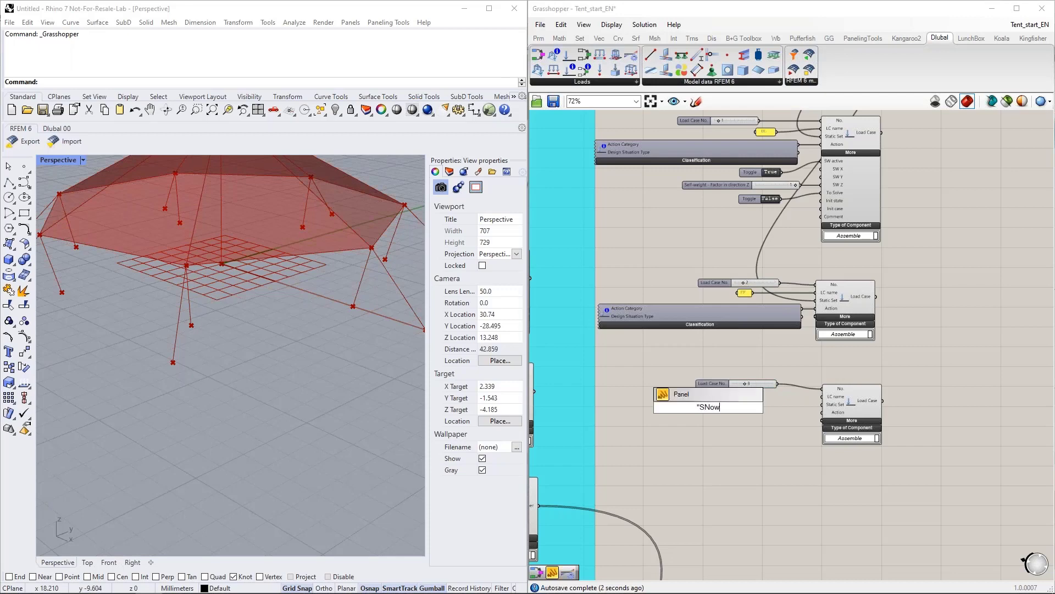
{"action": "key", "text": "BackSpace"}
{"action": "key", "text": "BackSpace"}
{"action": "key", "text": "BackSpace"}
{"action": "type", "text": "now"}
{"action": "key", "text": "Return"}
{"action": "scroll", "coordinate": [722, 406], "scroll_direction": "up", "scroll_amount": 5}
{"action": "left_click_drag", "start_coordinate": [715, 401], "coordinate": [760, 379]}
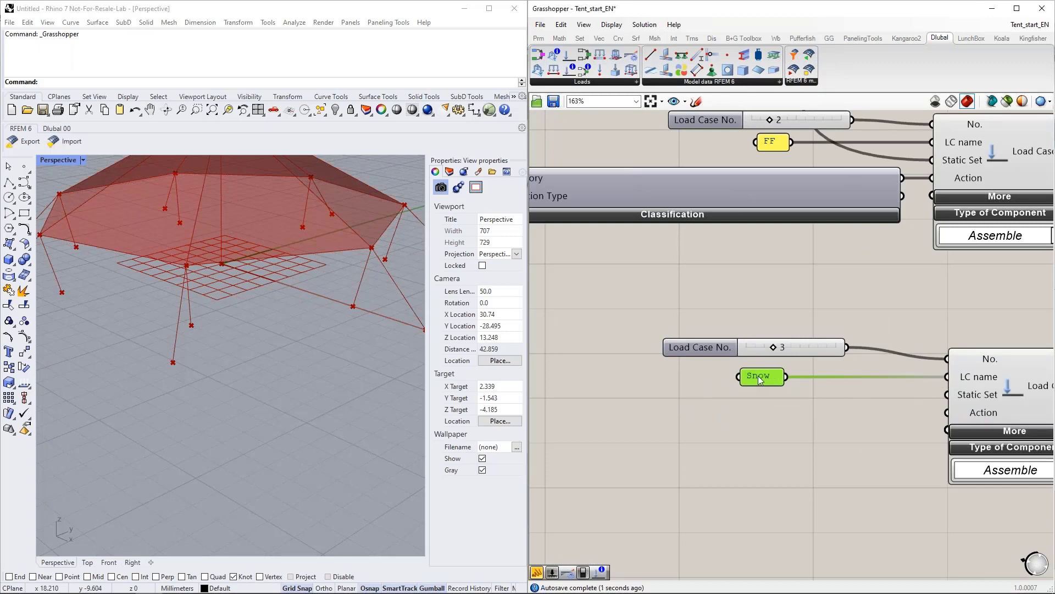
{"action": "scroll", "coordinate": [760, 380], "scroll_direction": "down", "scroll_amount": 8}
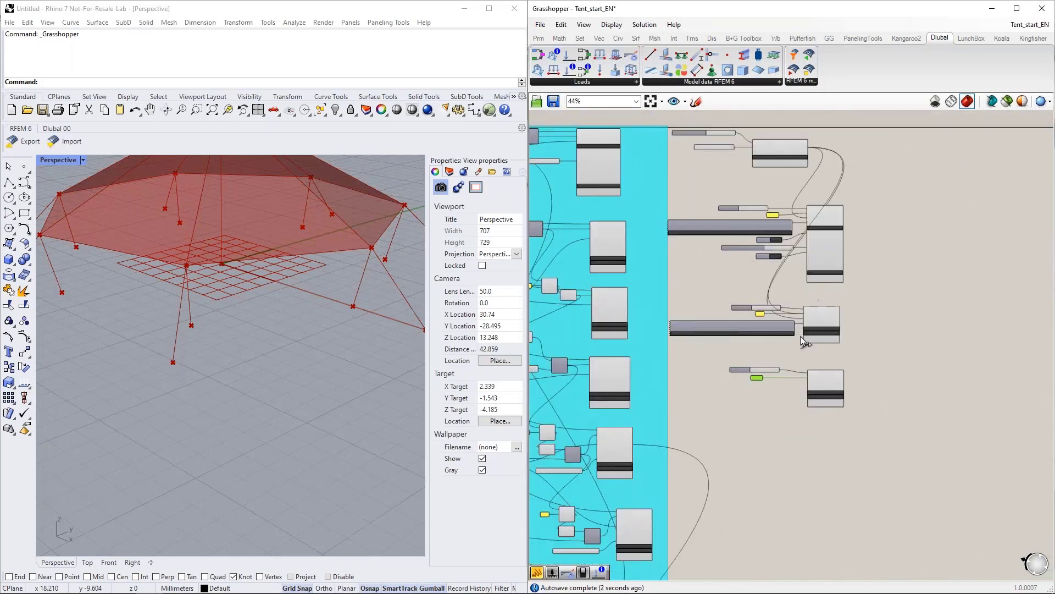
Duplicate the collapsed prestress classification component and place the copy beside Load Case 3, below the Snow panel
{"action": "scroll", "coordinate": [800, 404], "scroll_direction": "up", "scroll_amount": 7}
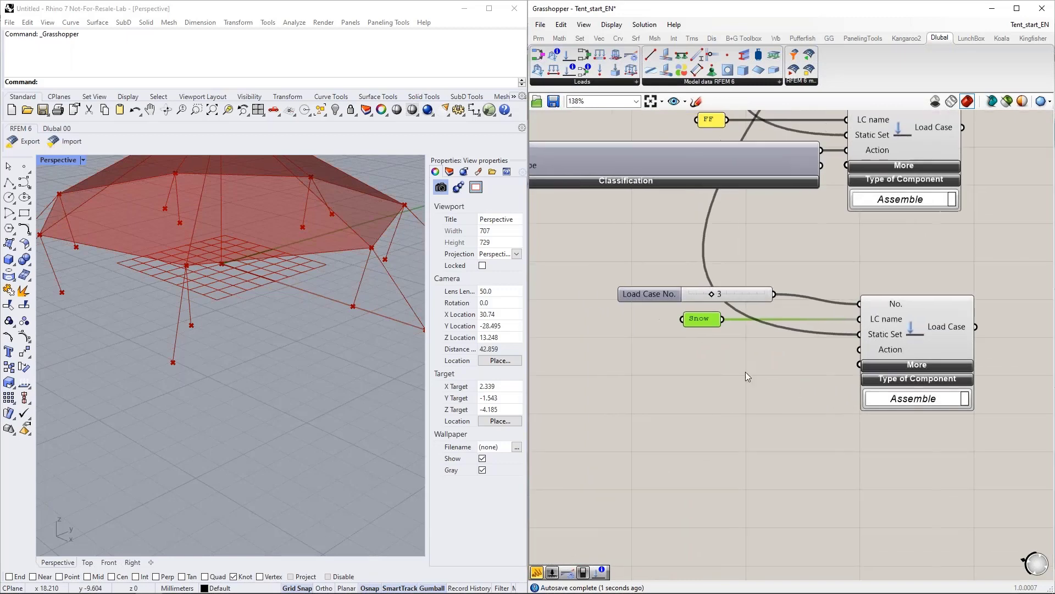
{"action": "scroll", "coordinate": [710, 368], "scroll_direction": "down", "scroll_amount": 2}
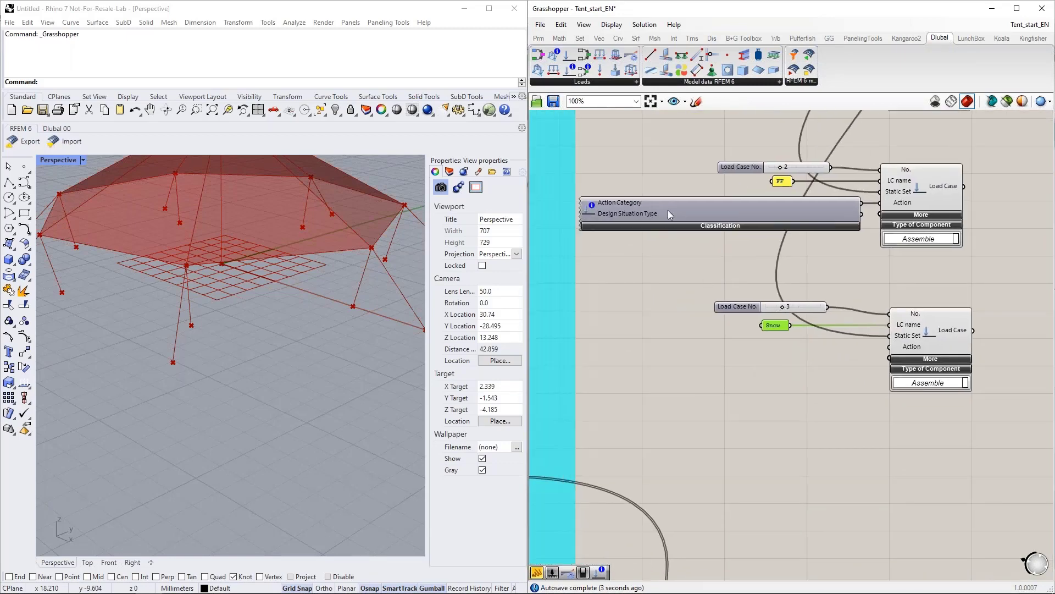
{"action": "left_click", "coordinate": [668, 210]}
{"action": "key", "text": "ctrl+c"}
{"action": "key", "text": "ctrl+v"}
{"action": "left_click_drag", "start_coordinate": [682, 218], "coordinate": [688, 375]}
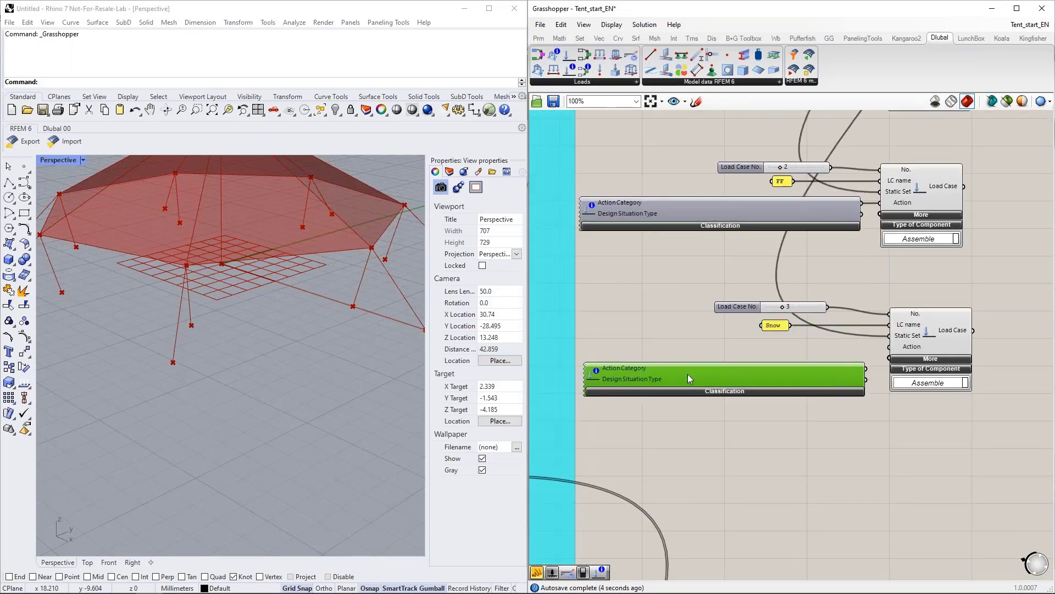
Expand the copied classification component and set its action category to Snow/Ice loads - H <= 1000 m | Qs
{"action": "left_click", "coordinate": [691, 391]}
{"action": "right_click_drag", "start_coordinate": [727, 348], "coordinate": [712, 150]}
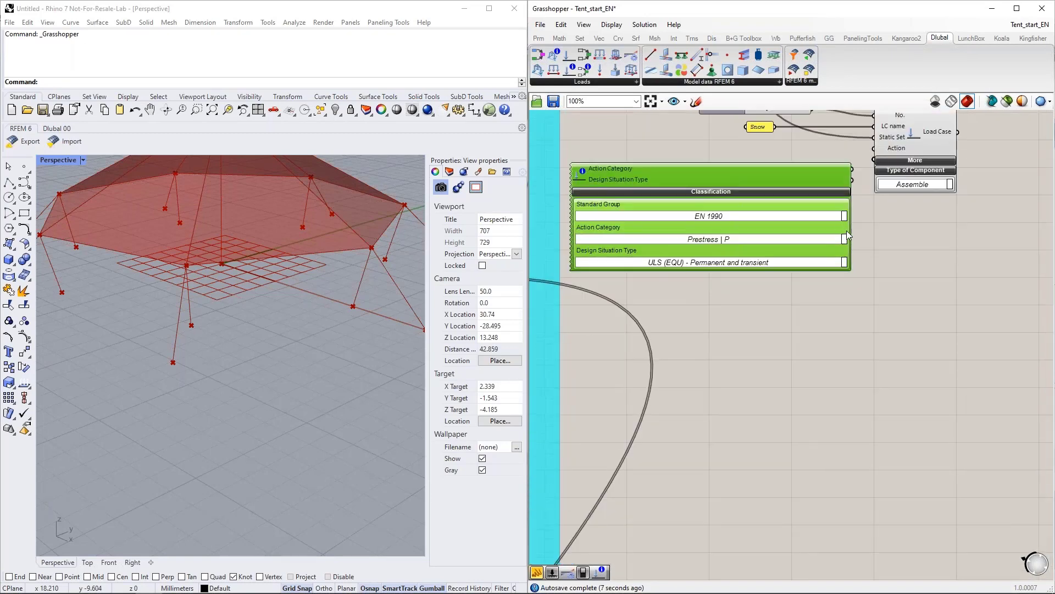
{"action": "left_click", "coordinate": [844, 239]}
{"action": "scroll", "coordinate": [846, 308], "scroll_direction": "down", "scroll_amount": 3}
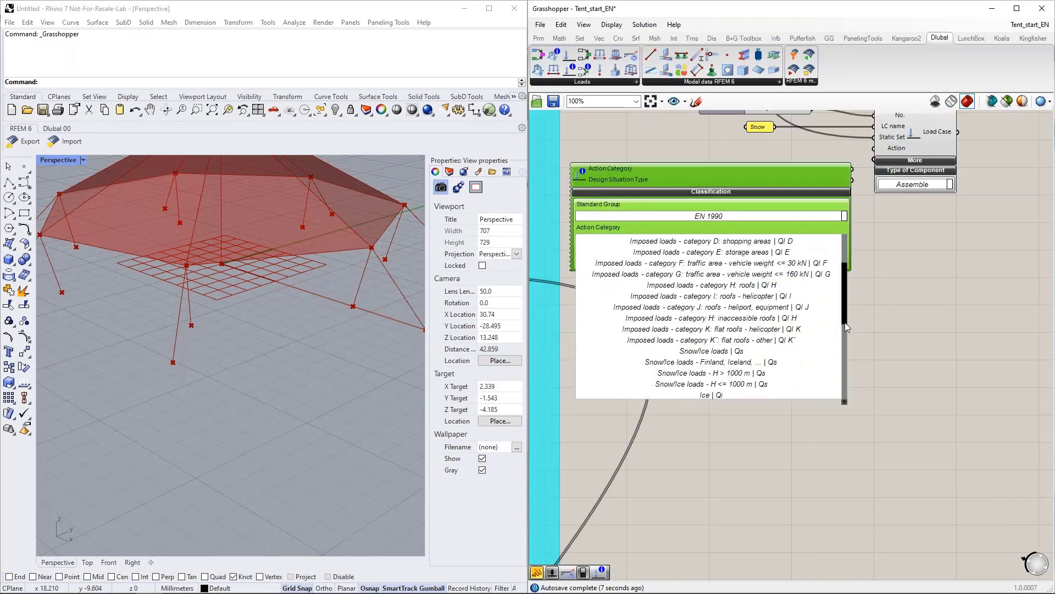
{"action": "left_click", "coordinate": [716, 363]}
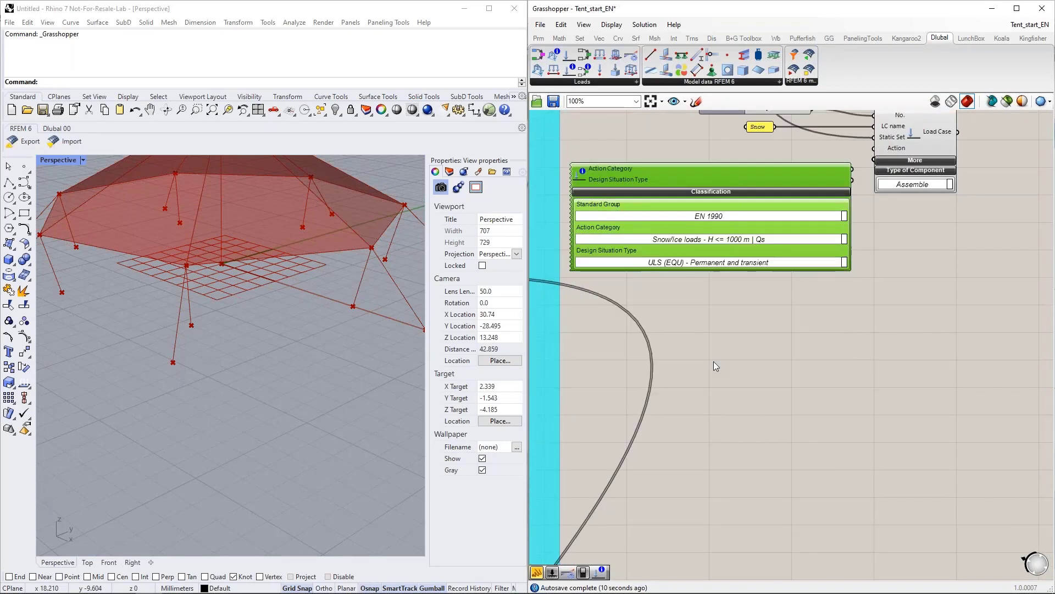
Collapse the snow classification component, wire its Action Category output into Load Case 3's Action input and align it beside the load case
{"action": "right_click_drag", "start_coordinate": [758, 289], "coordinate": [723, 429]}
{"action": "left_click", "coordinate": [798, 317]}
{"action": "left_click_drag", "start_coordinate": [821, 293], "coordinate": [842, 273]}
{"action": "left_click_drag", "start_coordinate": [782, 306], "coordinate": [781, 289]}
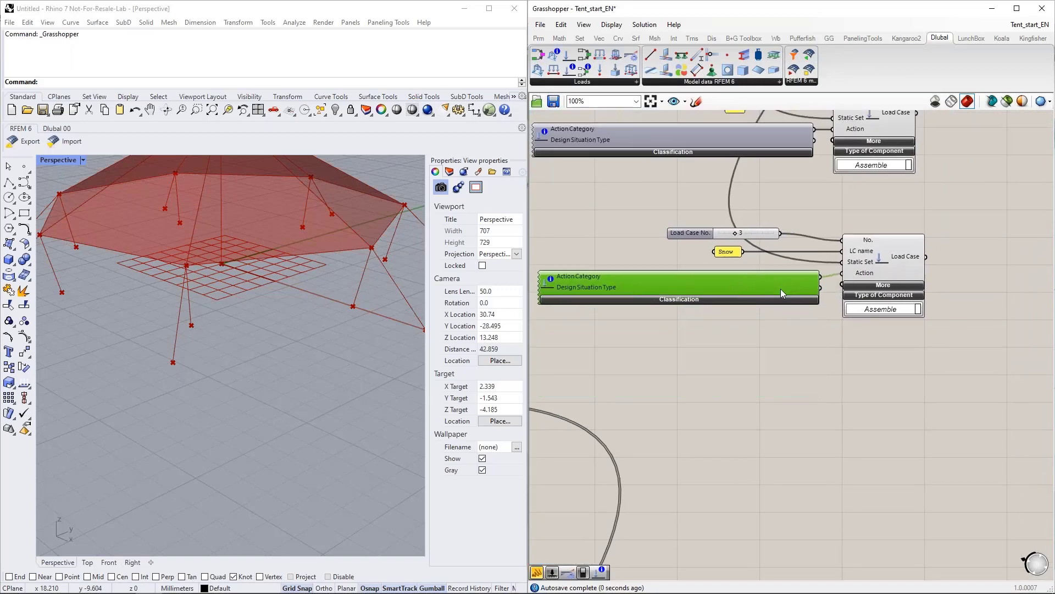
Expand Load Case 3's additional inputs and wire a copy of the False toggle into its To Solve input
{"action": "left_click", "coordinate": [888, 286]}
{"action": "right_click_drag", "start_coordinate": [778, 404], "coordinate": [759, 513]}
{"action": "right_click_drag", "start_coordinate": [671, 320], "coordinate": [700, 410]}
{"action": "left_click", "coordinate": [757, 160]}
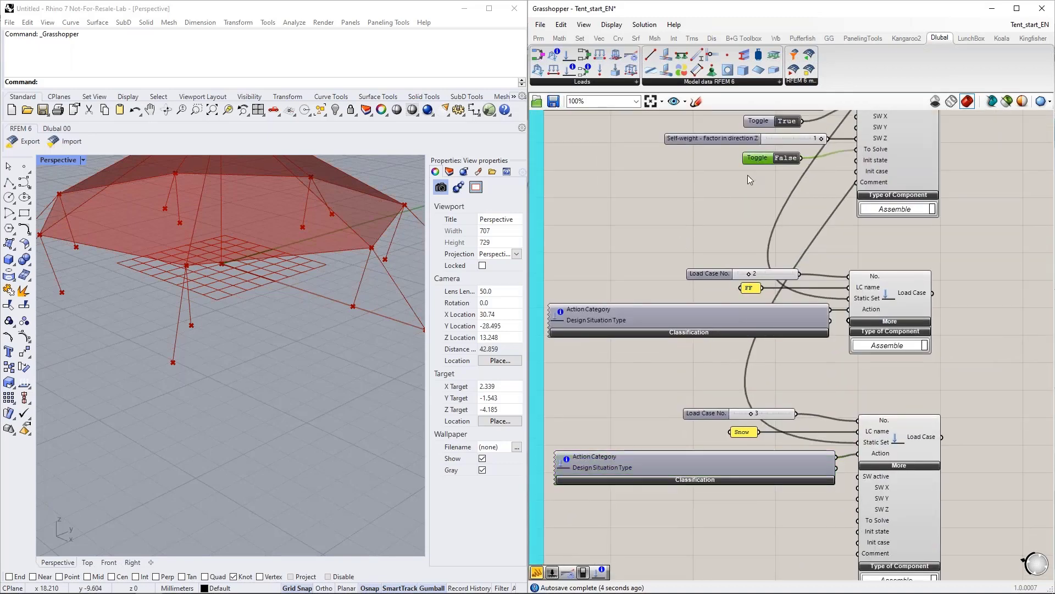
{"action": "key", "text": "ctrl+c"}
{"action": "key", "text": "ctrl+v"}
{"action": "left_click_drag", "start_coordinate": [769, 167], "coordinate": [707, 536]}
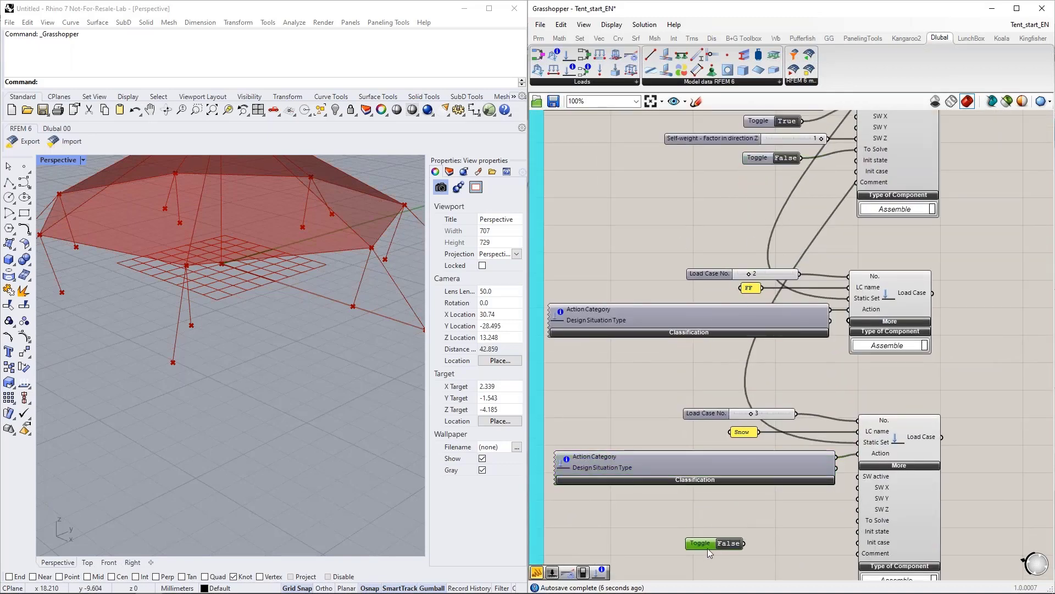
{"action": "scroll", "coordinate": [689, 470], "scroll_direction": "up", "scroll_amount": 3}
{"action": "left_click_drag", "start_coordinate": [707, 451], "coordinate": [883, 417]}
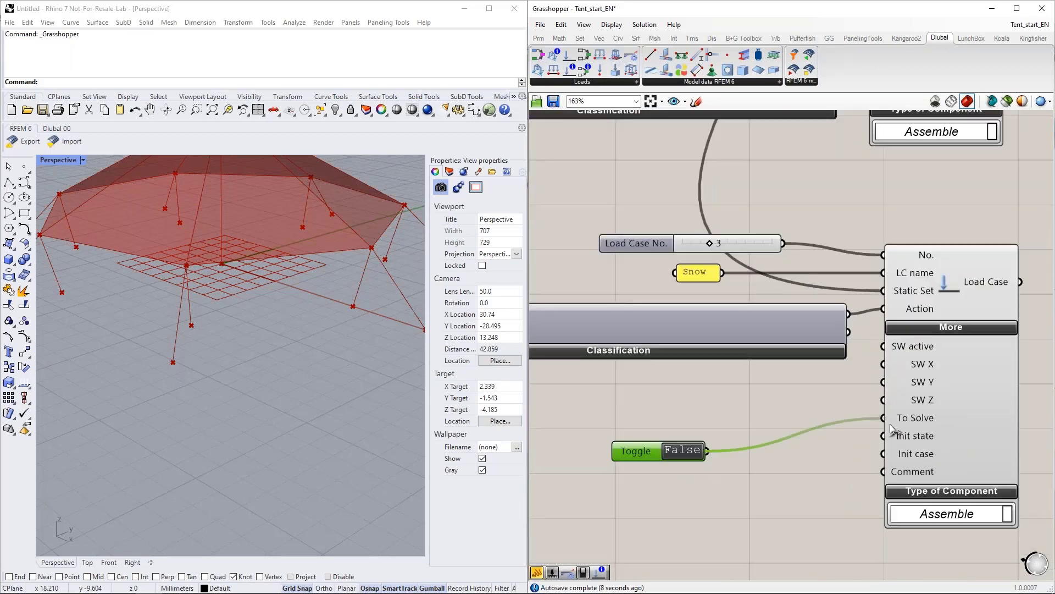
{"action": "left_click_drag", "start_coordinate": [643, 447], "coordinate": [719, 413]}
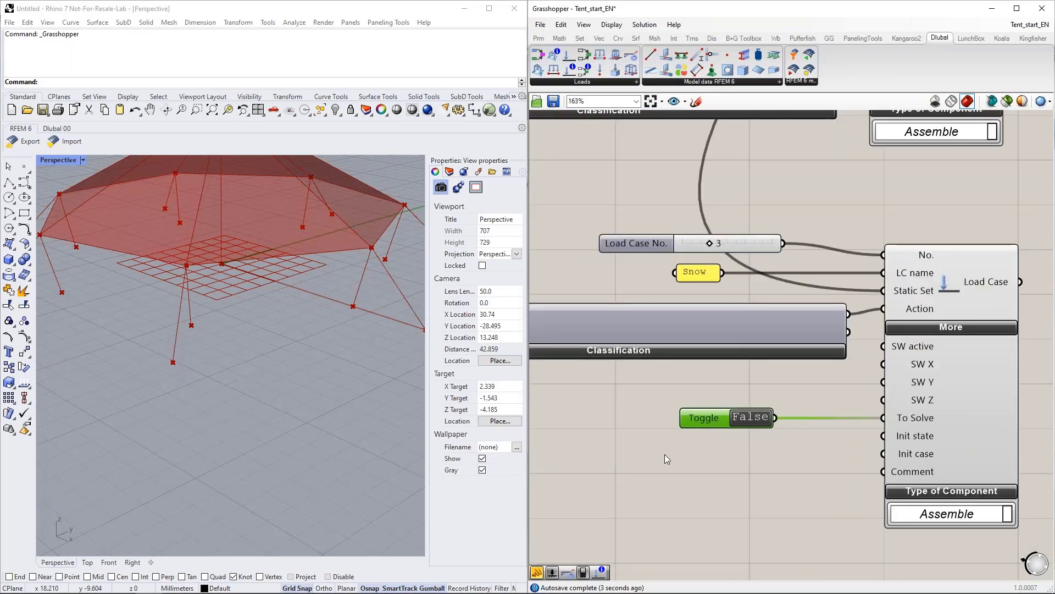
{"action": "scroll", "coordinate": [665, 454], "scroll_direction": "down", "scroll_amount": 4}
{"action": "right_click_drag", "start_coordinate": [709, 504], "coordinate": [740, 401]}
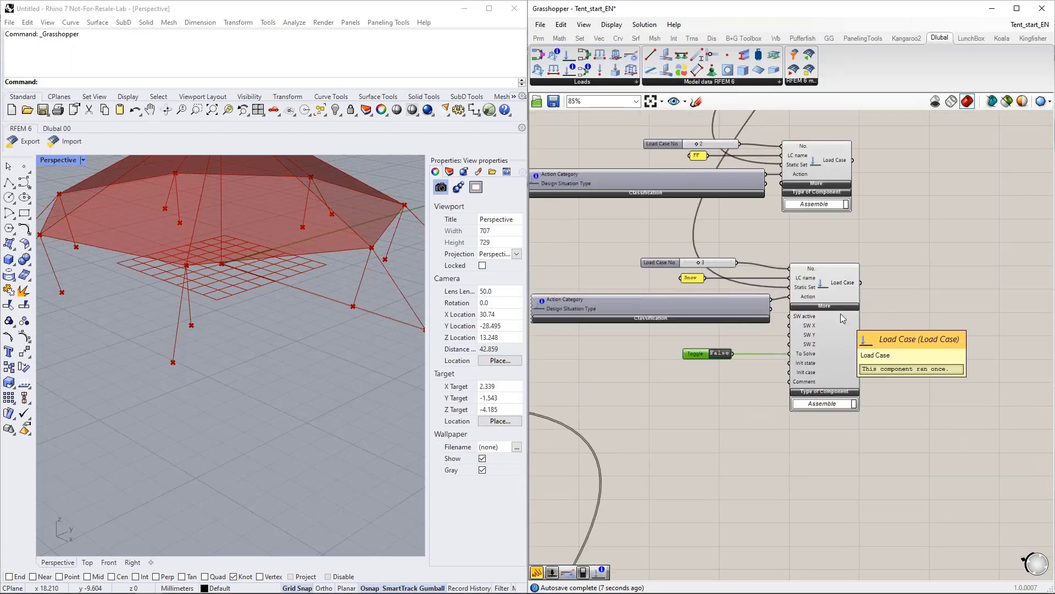
{"action": "scroll", "coordinate": [848, 332], "scroll_direction": "down", "scroll_amount": 2}
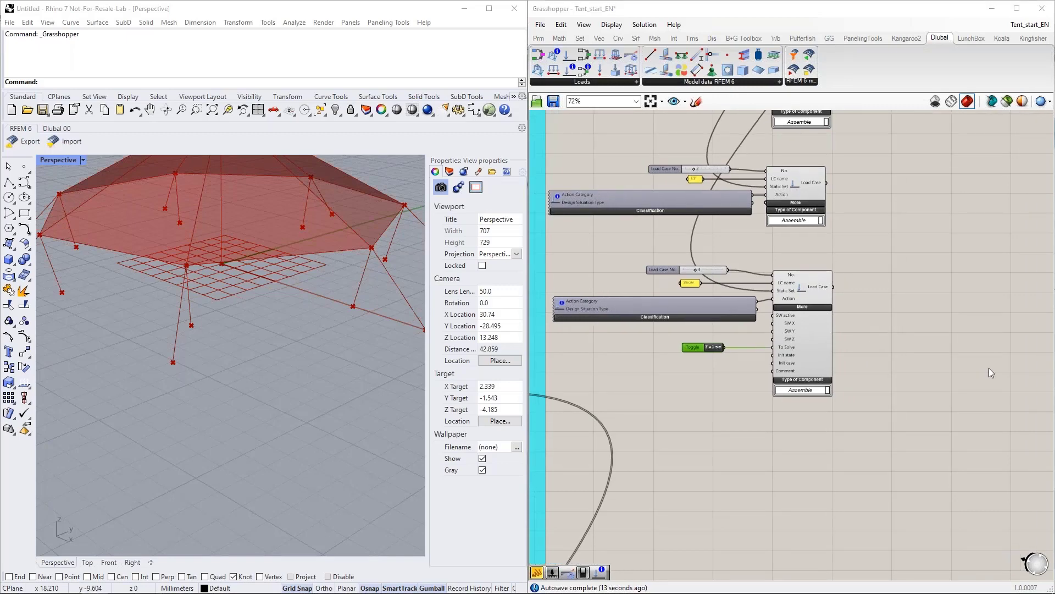
{"action": "right_click_drag", "start_coordinate": [793, 493], "coordinate": [731, 311]}
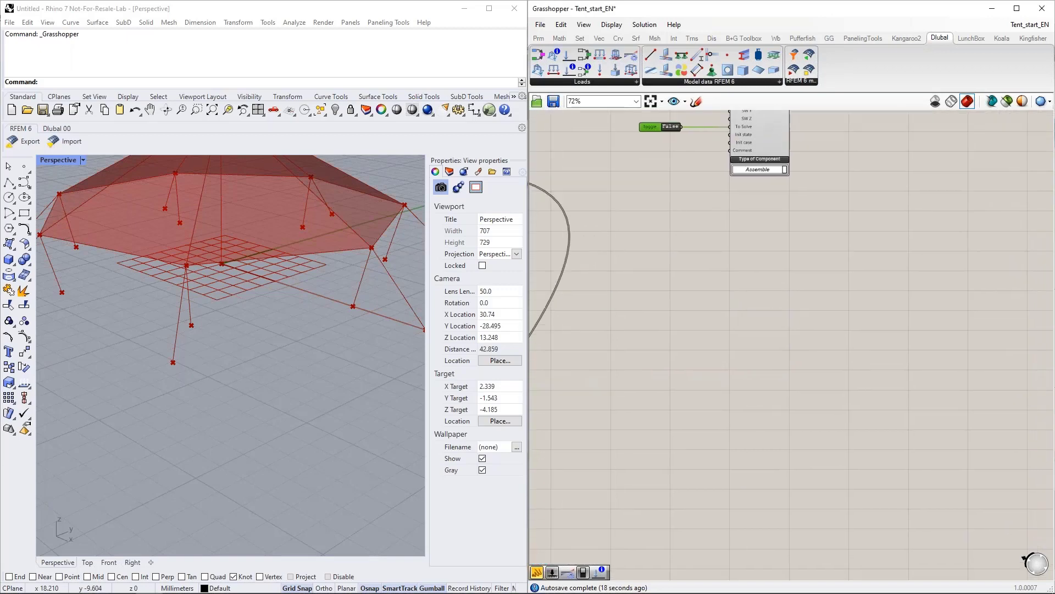
Switch to RFEM, examine the load combinations and the available types for design situation DS1, and close the dialog without changes
{"action": "mouse_move", "coordinate": [185, 582]}
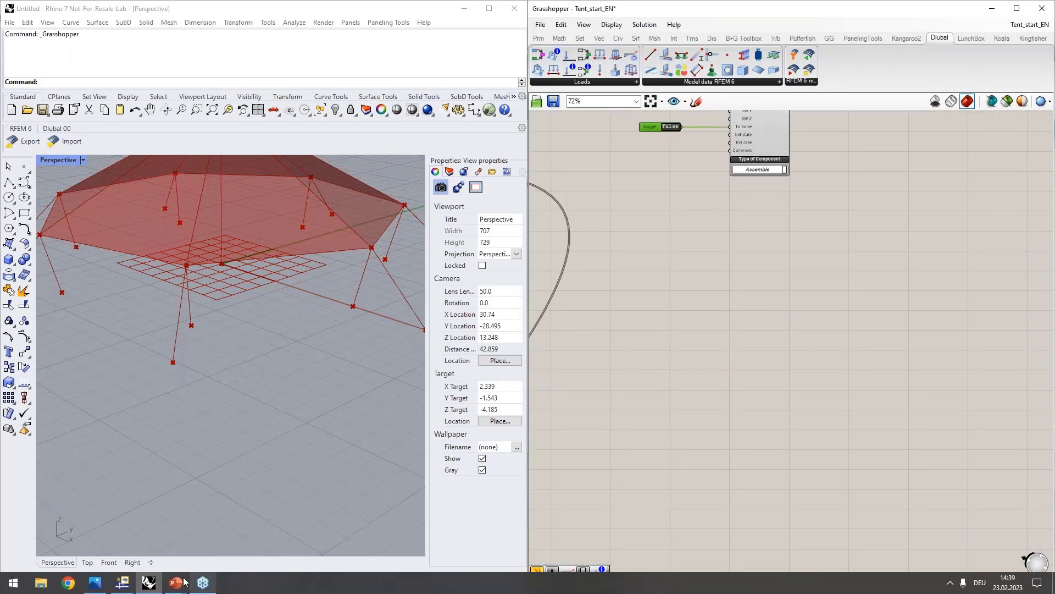
{"action": "left_click", "coordinate": [121, 584]}
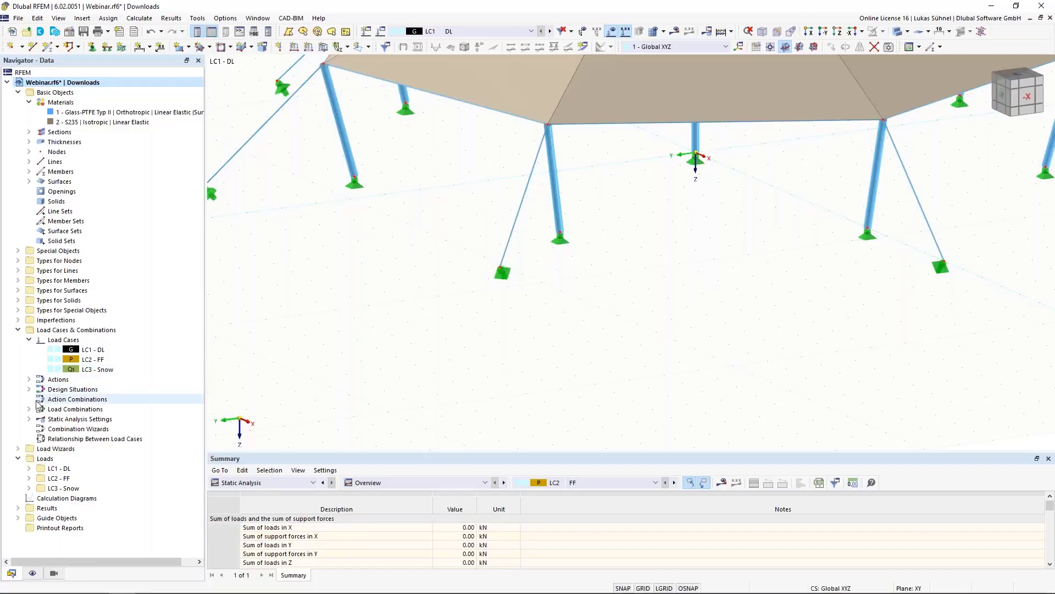
{"action": "double_click", "coordinate": [77, 419]}
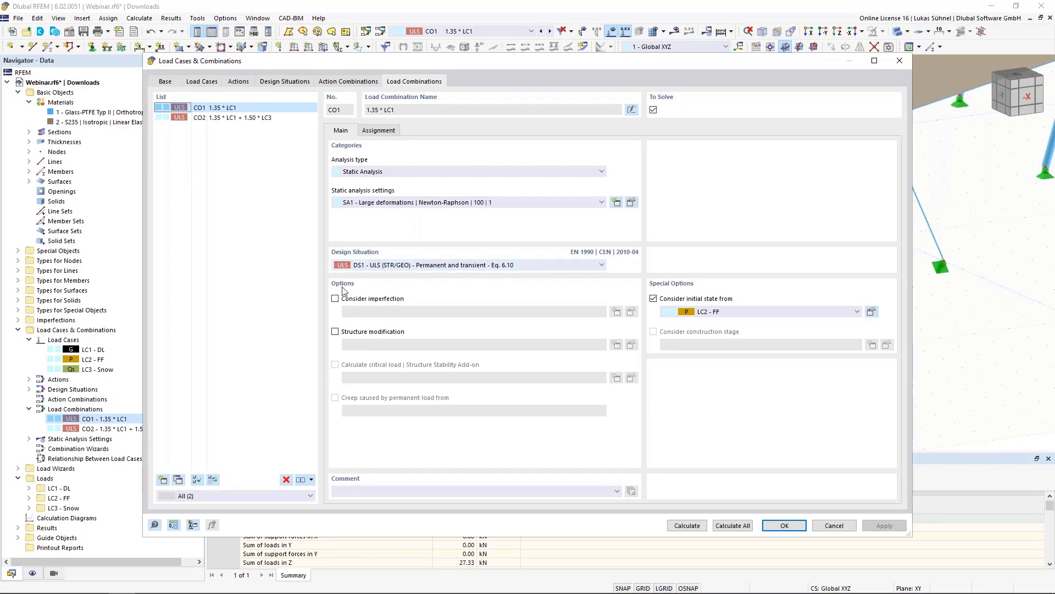
{"action": "left_click", "coordinate": [282, 82]}
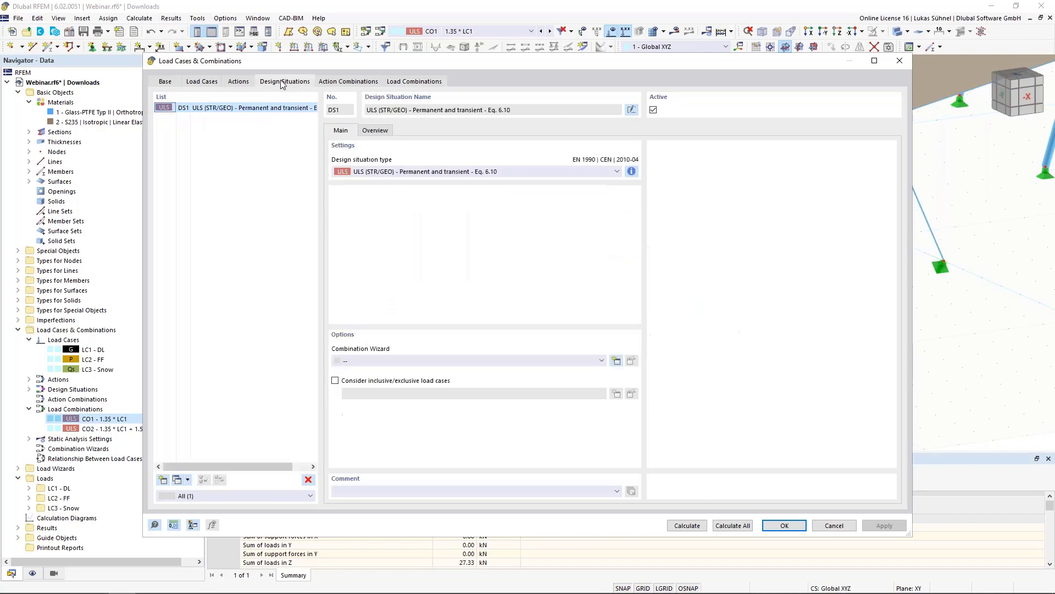
{"action": "left_click", "coordinate": [357, 172]}
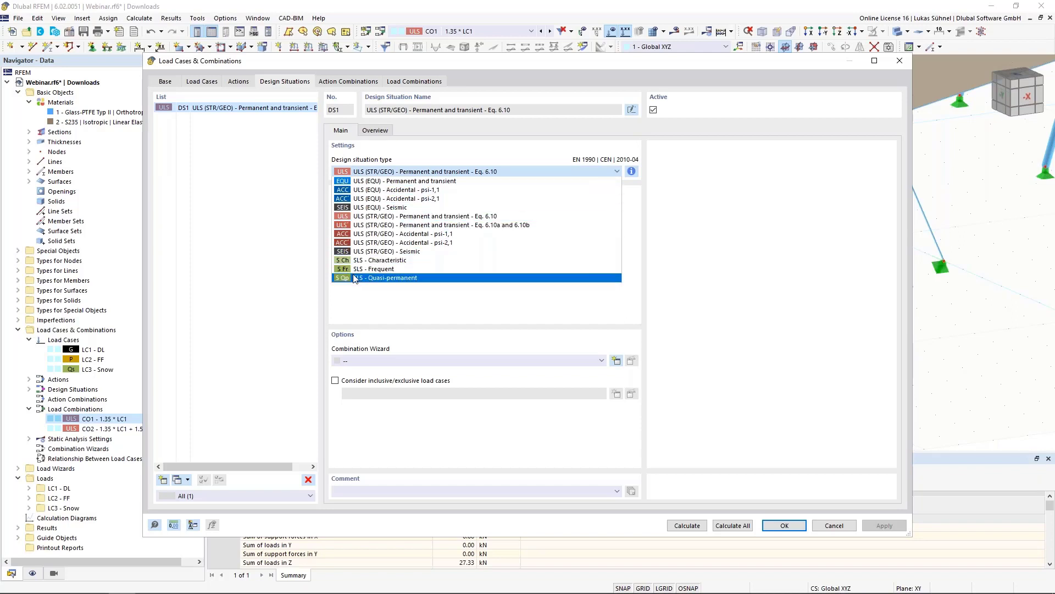
{"action": "left_click", "coordinate": [409, 171]}
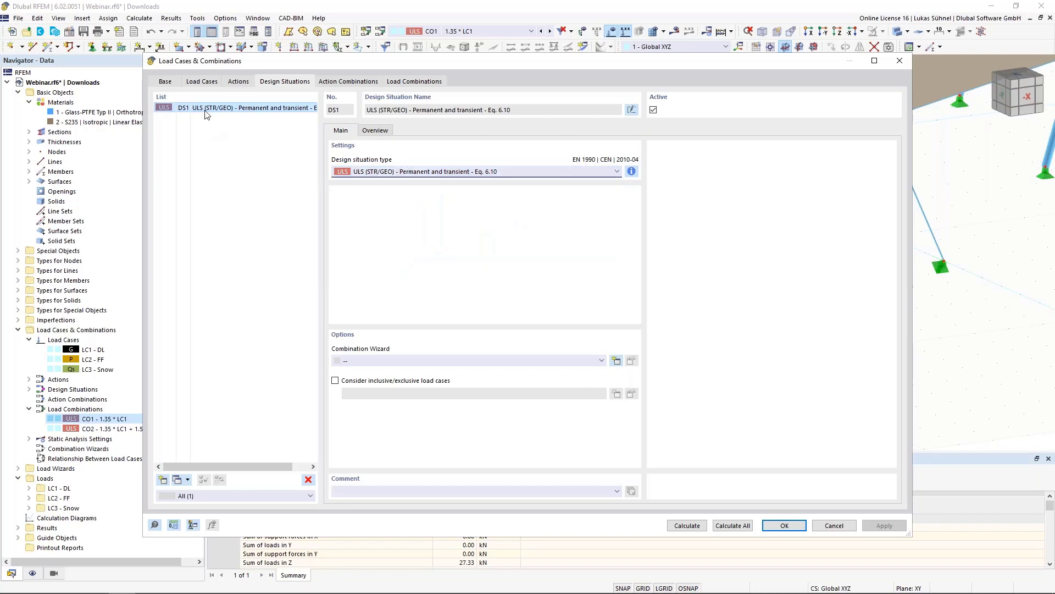
{"action": "left_click", "coordinate": [834, 527]}
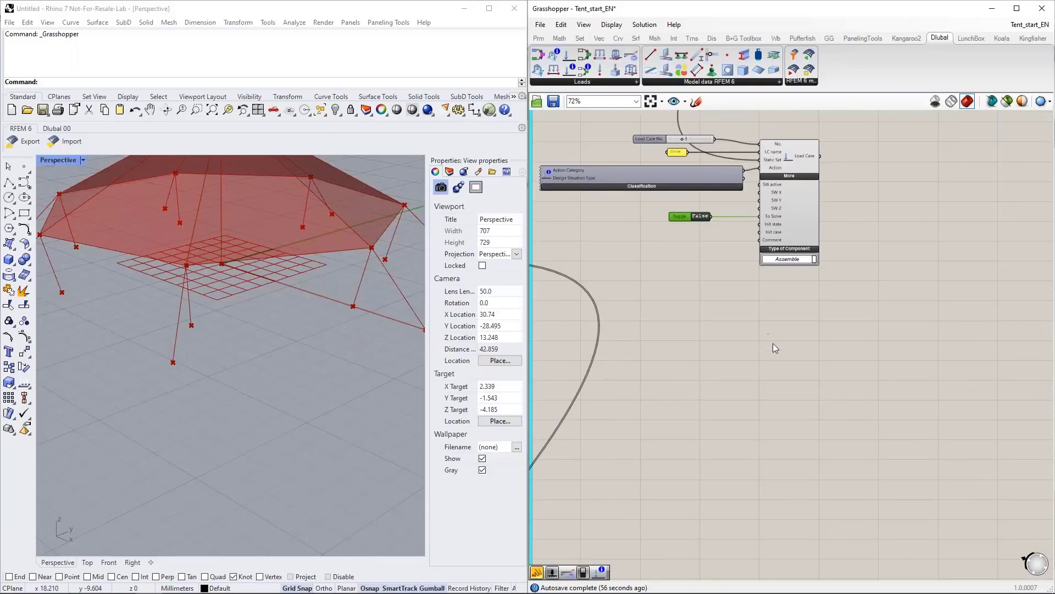
Back in Grasshopper, place a Design Situation component below Load Case 3 and wire a number slider set to 1 into its No. input
{"action": "right_click_drag", "start_coordinate": [701, 230], "coordinate": [729, 286]}
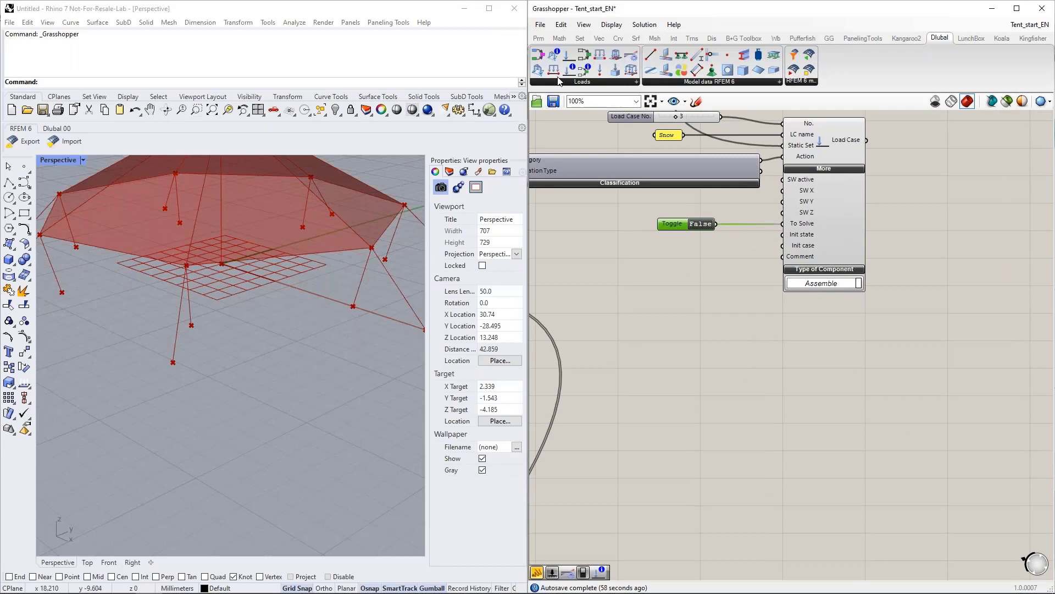
{"action": "left_click_drag", "start_coordinate": [541, 69], "coordinate": [777, 384]}
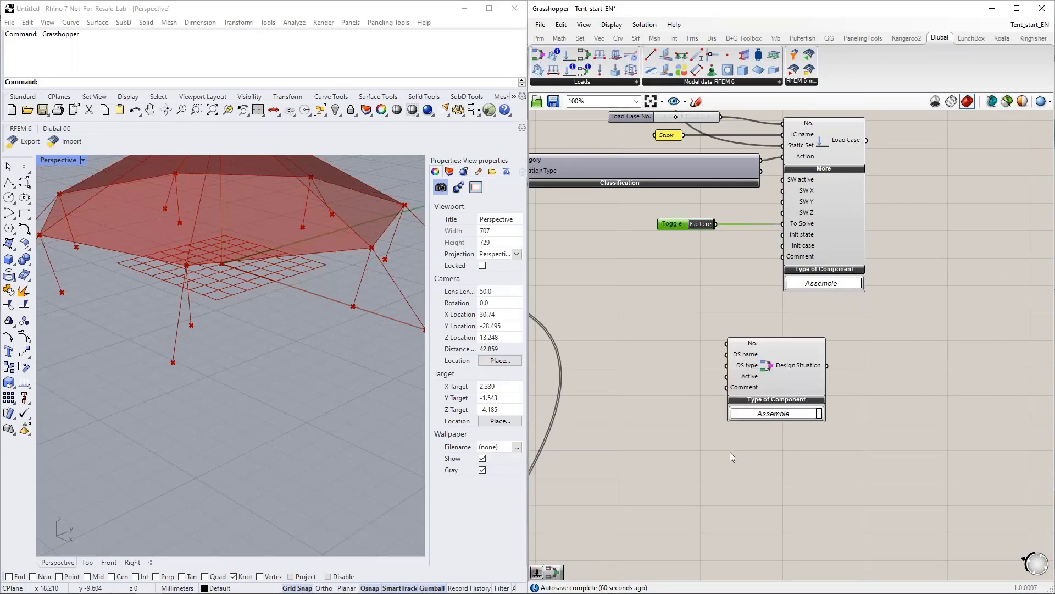
{"action": "right_click_drag", "start_coordinate": [609, 325], "coordinate": [635, 305]}
{"action": "double_click", "coordinate": [648, 335]}
{"action": "type", "text": "1"}
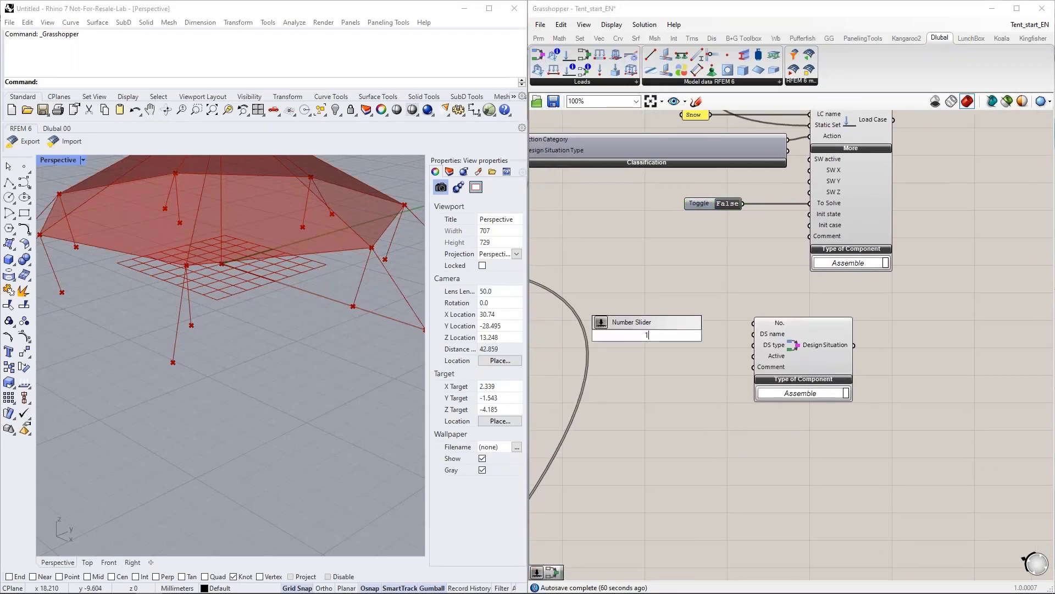
{"action": "key", "text": "Return"}
{"action": "left_click_drag", "start_coordinate": [694, 335], "coordinate": [754, 323]}
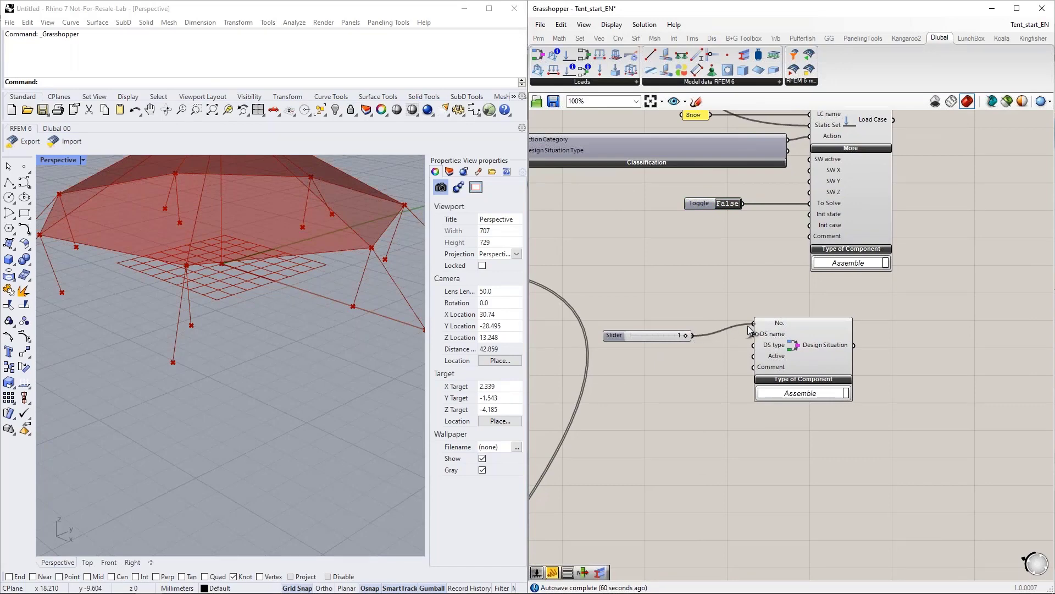
{"action": "left_click_drag", "start_coordinate": [665, 335], "coordinate": [669, 324]}
{"action": "right_click_drag", "start_coordinate": [673, 362], "coordinate": [765, 347]}
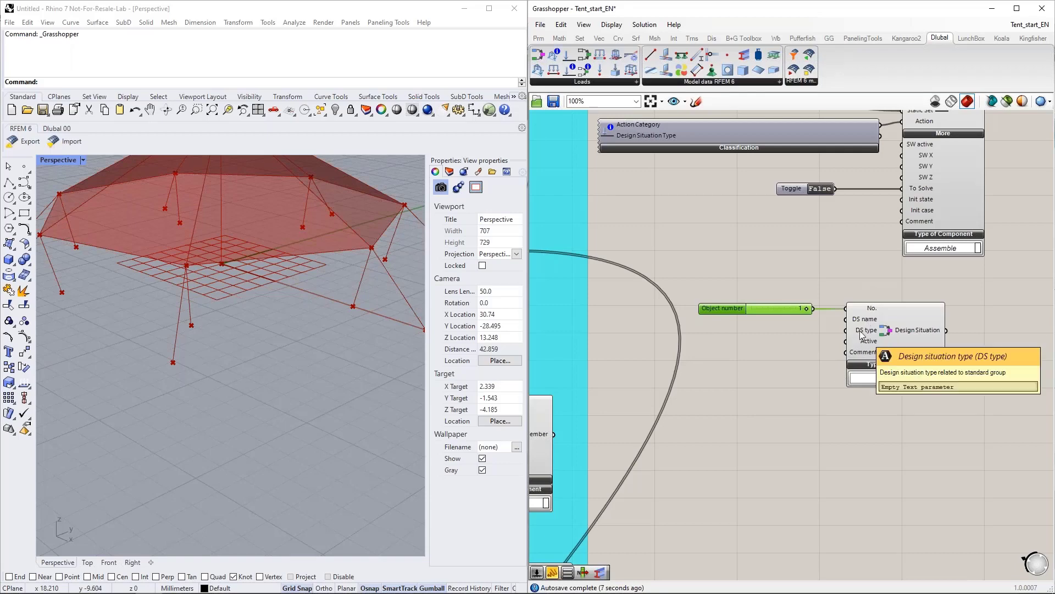
Reposition the Design Situation component and its object number slider to leave room for further inputs
{"action": "right_click_drag", "start_coordinate": [859, 242], "coordinate": [829, 289]}
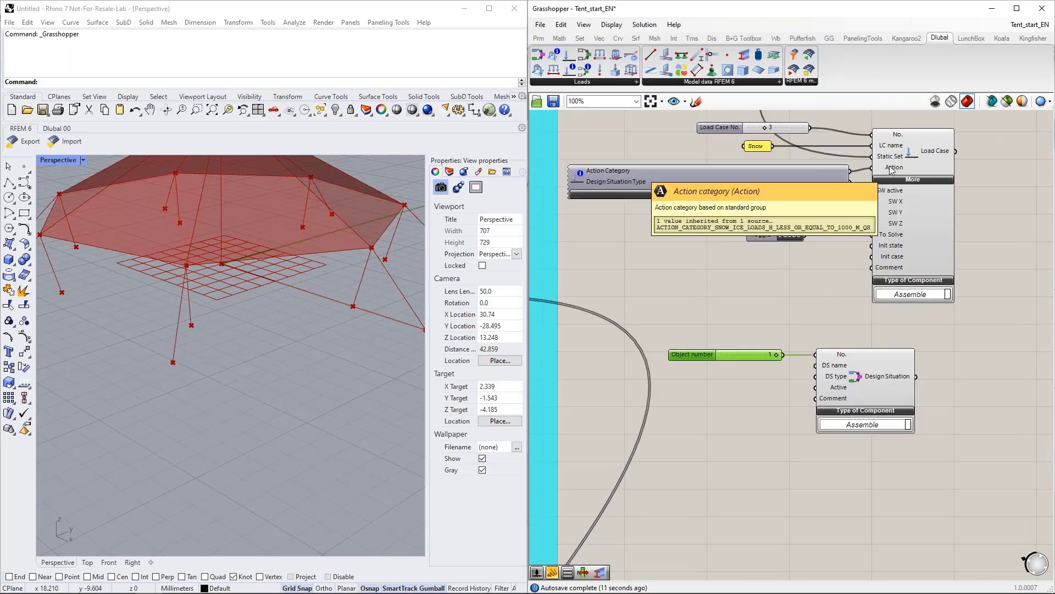
{"action": "left_click_drag", "start_coordinate": [879, 383], "coordinate": [909, 387]}
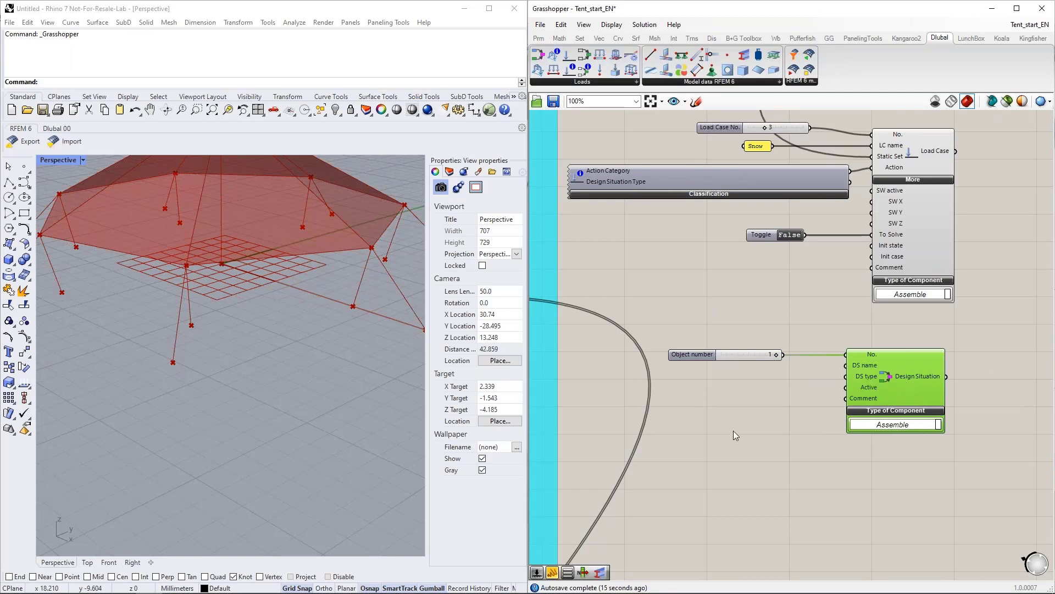
{"action": "right_click_drag", "start_coordinate": [734, 430], "coordinate": [779, 404]}
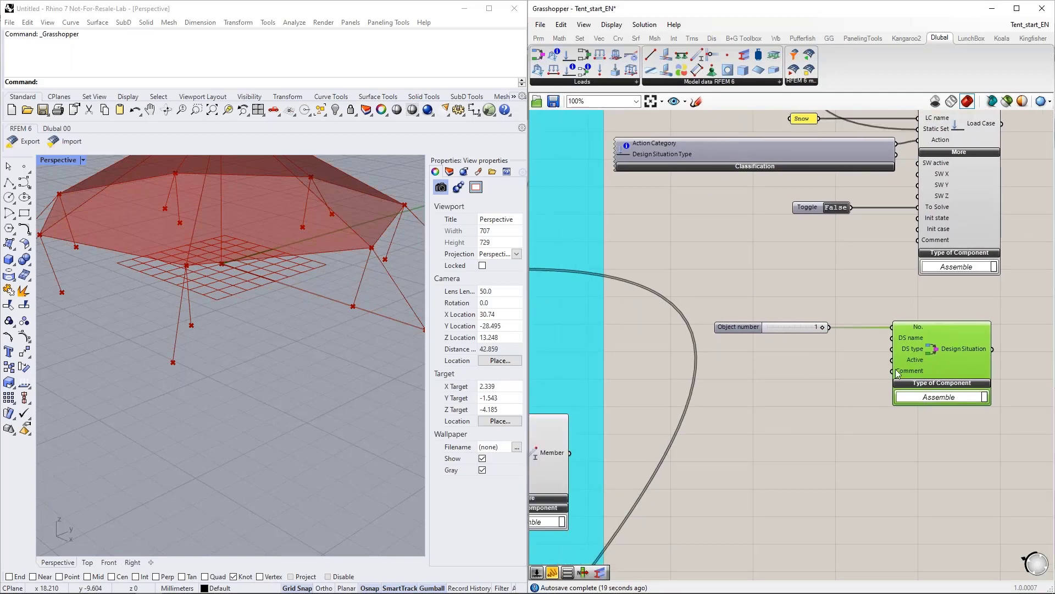
{"action": "right_click_drag", "start_coordinate": [818, 303], "coordinate": [772, 280]}
{"action": "left_click_drag", "start_coordinate": [746, 304], "coordinate": [764, 290]}
{"action": "right_click_drag", "start_coordinate": [691, 252], "coordinate": [696, 276]}
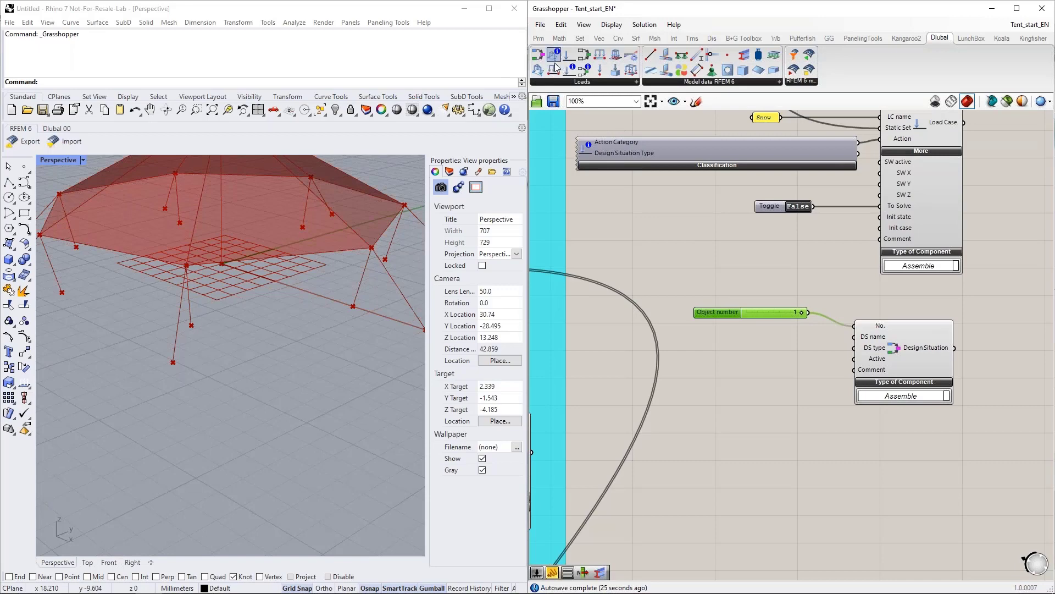
Place a new classification component, expand it with standard group EN 1990 and move it below the Design Situation component's slider
{"action": "left_click_drag", "start_coordinate": [572, 70], "coordinate": [714, 375]}
{"action": "right_click_drag", "start_coordinate": [703, 397], "coordinate": [699, 346]}
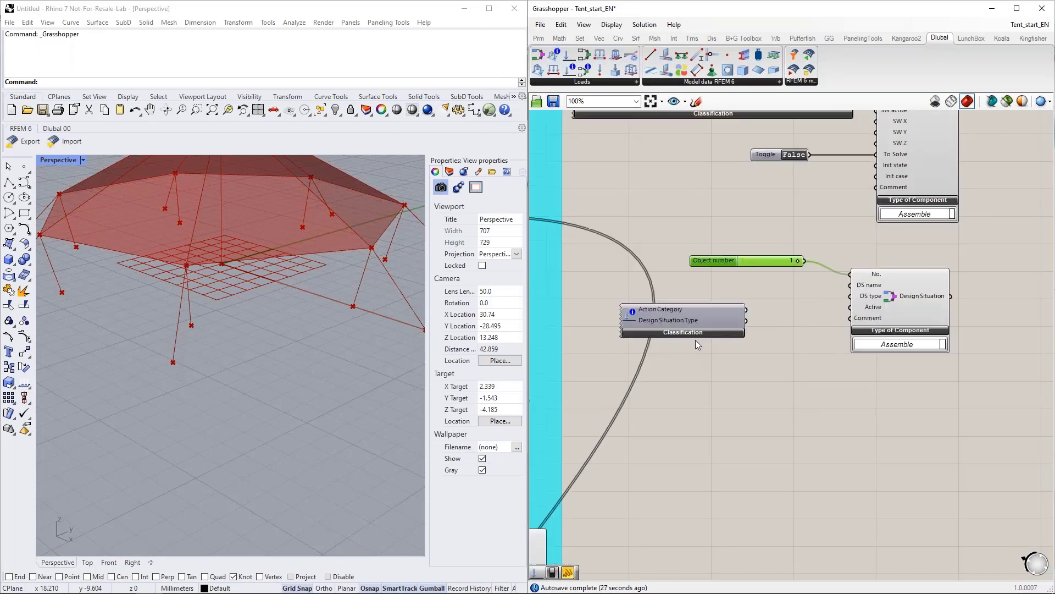
{"action": "left_click", "coordinate": [690, 335]}
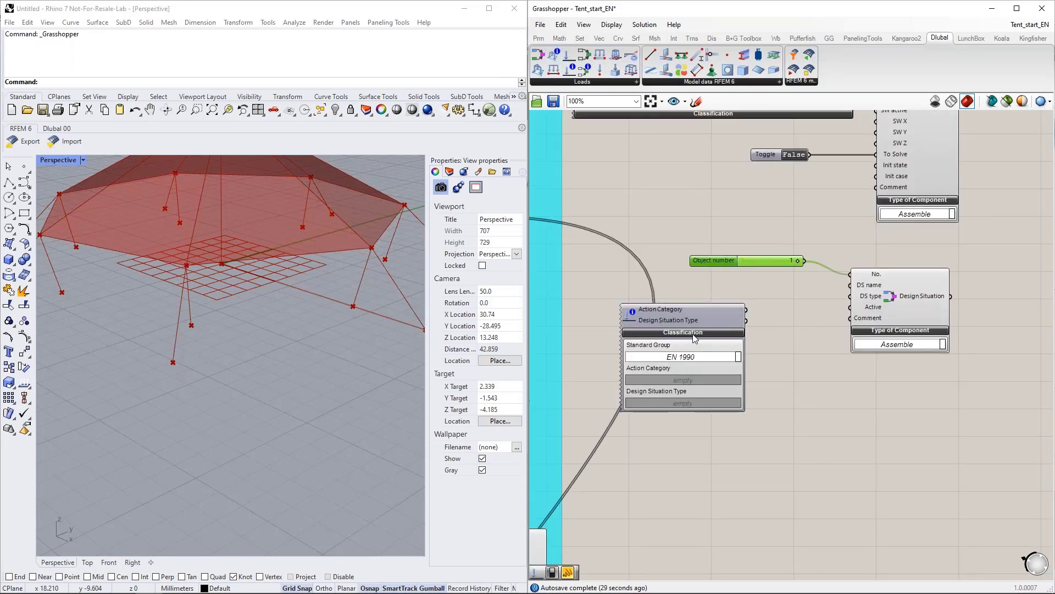
{"action": "left_click", "coordinate": [694, 346]}
{"action": "left_click", "coordinate": [689, 358]}
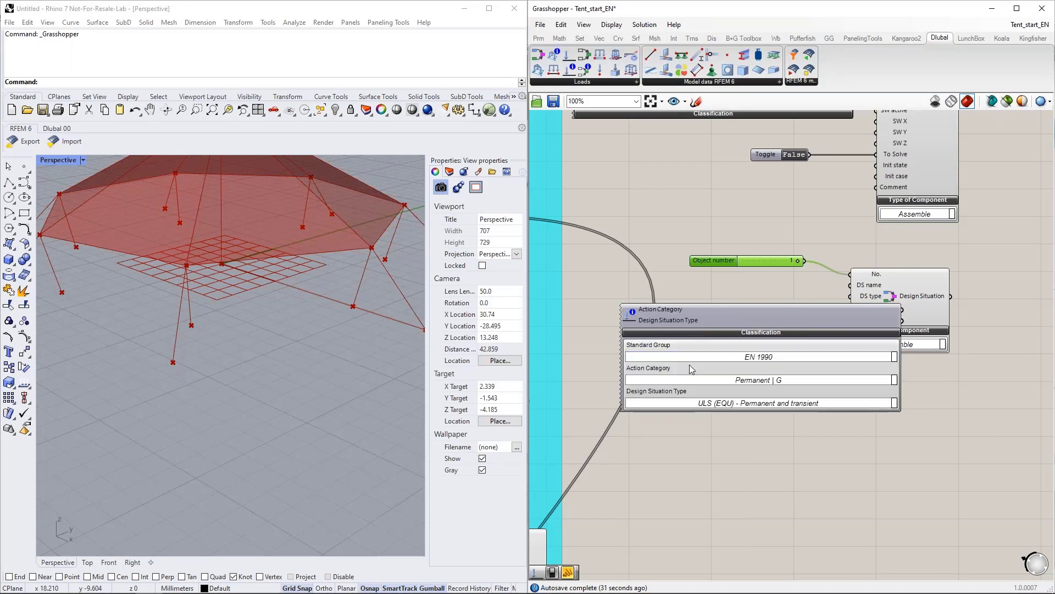
{"action": "left_click_drag", "start_coordinate": [701, 310], "coordinate": [645, 300]}
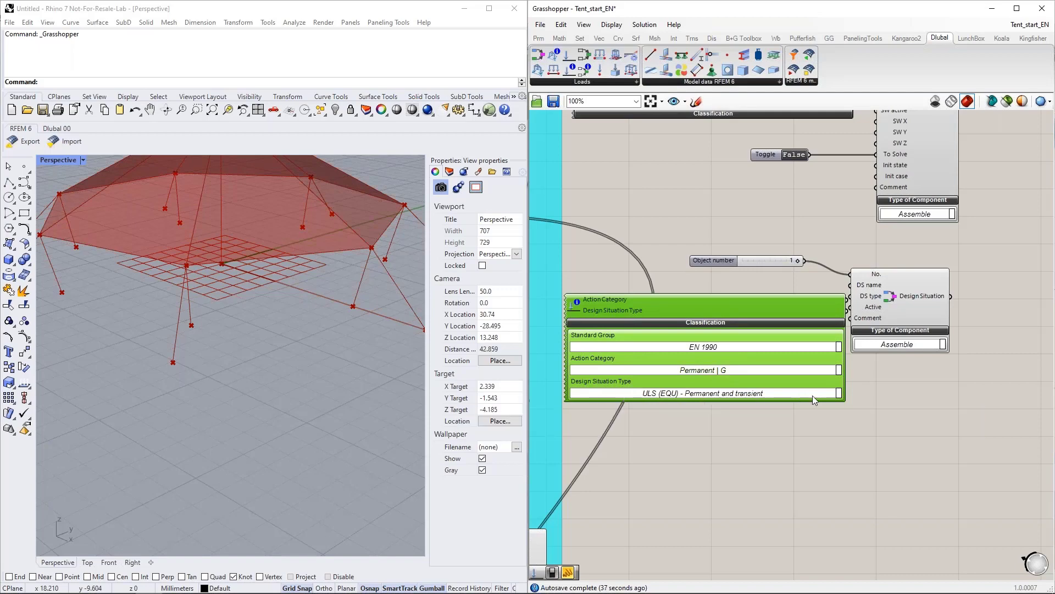
{"action": "left_click_drag", "start_coordinate": [791, 331], "coordinate": [790, 405]}
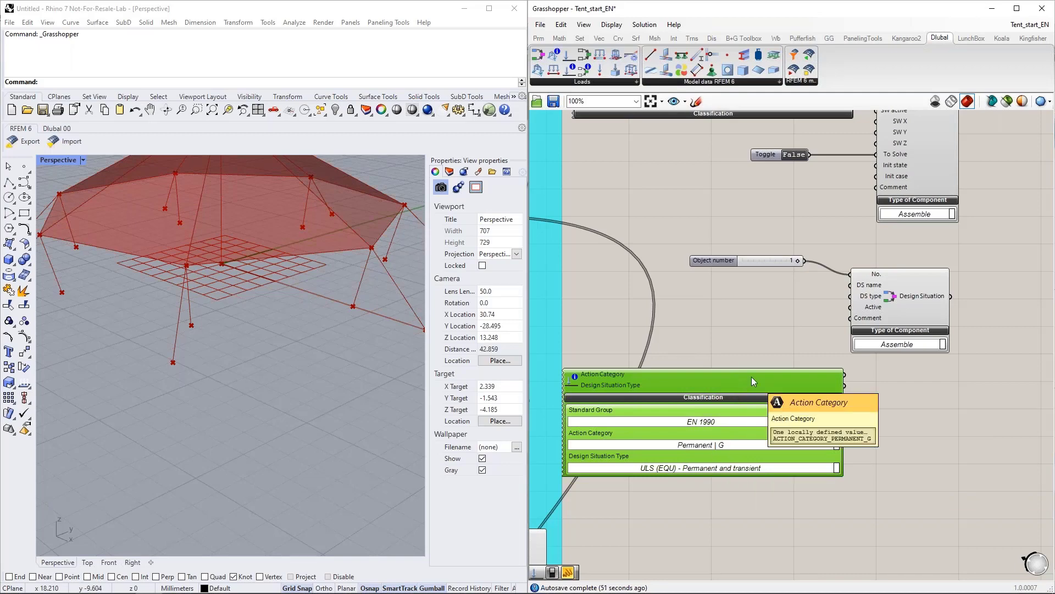
Delete the classification component below the Design Situation component
{"action": "key", "text": "Delete"}
{"action": "scroll", "coordinate": [737, 434], "scroll_direction": "down", "scroll_amount": 5}
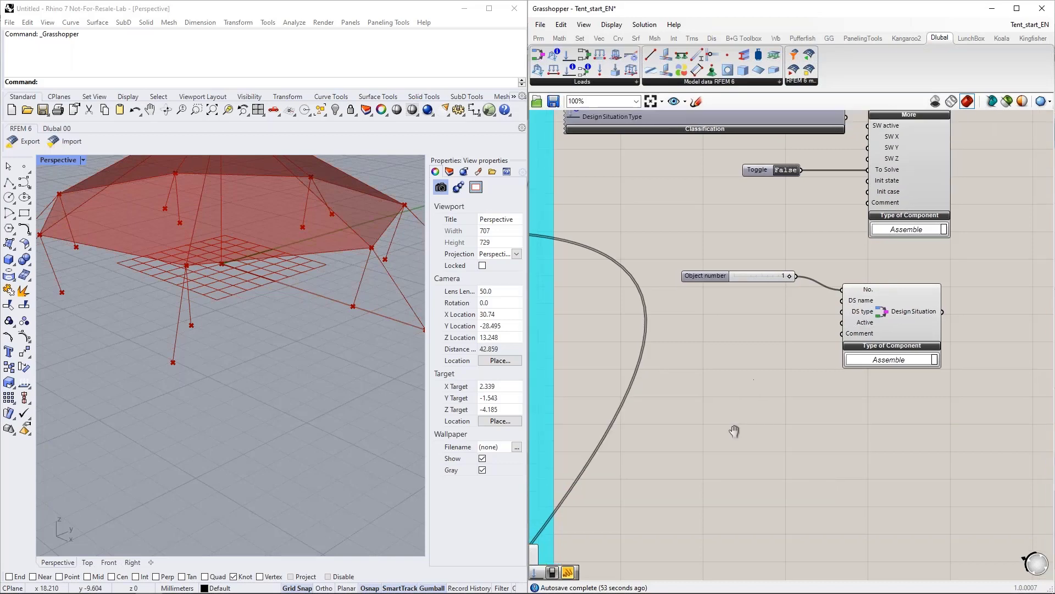
{"action": "right_click_drag", "start_coordinate": [711, 402], "coordinate": [711, 534]}
Examine the stored design situation type parameter and its connected panel above the structural model group
{"action": "right_click_drag", "start_coordinate": [725, 270], "coordinate": [907, 346]}
{"action": "scroll", "coordinate": [655, 209], "scroll_direction": "up", "scroll_amount": 2}
{"action": "scroll", "coordinate": [655, 208], "scroll_direction": "up", "scroll_amount": 4}
{"action": "left_click_drag", "start_coordinate": [732, 322], "coordinate": [589, 199]}
{"action": "scroll", "coordinate": [579, 173], "scroll_direction": "down", "scroll_amount": 4}
{"action": "scroll", "coordinate": [619, 226], "scroll_direction": "up", "scroll_amount": 3}
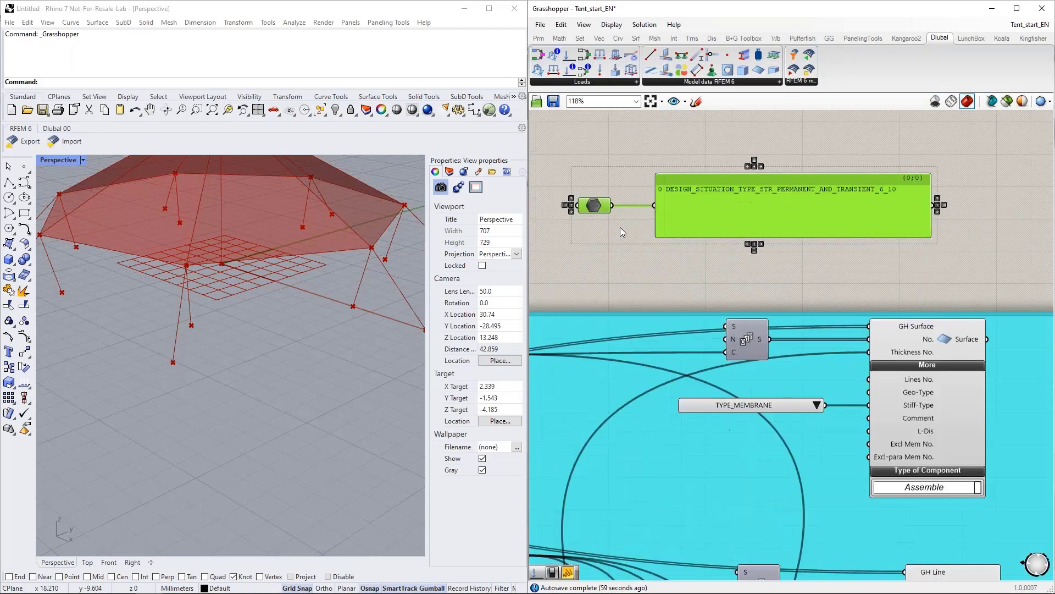
{"action": "right_click_drag", "start_coordinate": [587, 250], "coordinate": [592, 270]}
{"action": "left_click", "coordinate": [644, 143]}
{"action": "right_click_drag", "start_coordinate": [637, 177], "coordinate": [690, 243]}
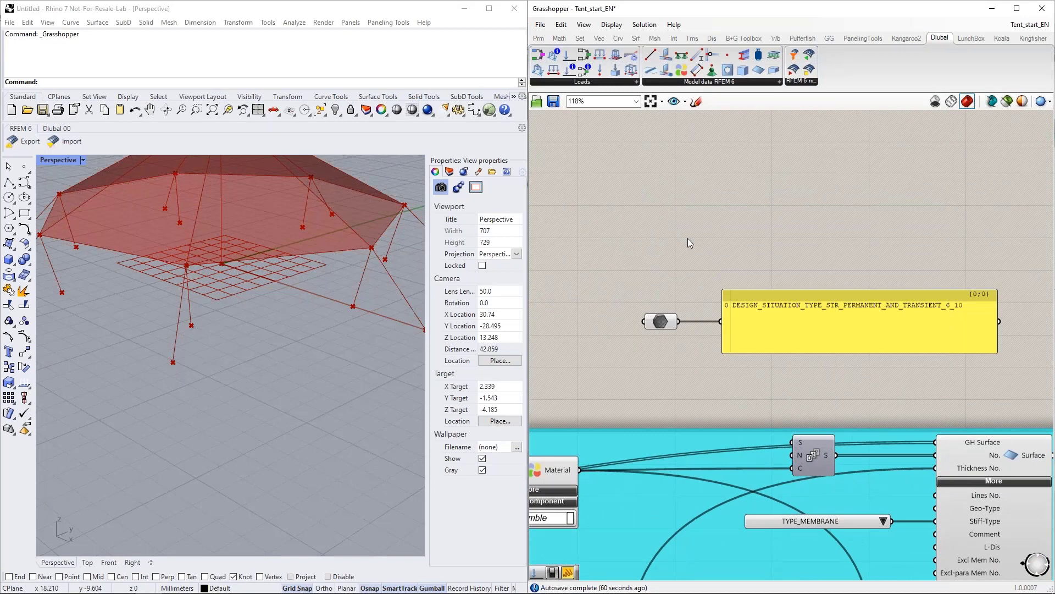
Place an RFEM import component and a component that splits RFEM Data into object types above the data panel
{"action": "mouse_move", "coordinate": [135, 584]}
{"action": "left_click_drag", "start_coordinate": [809, 54], "coordinate": [727, 182]}
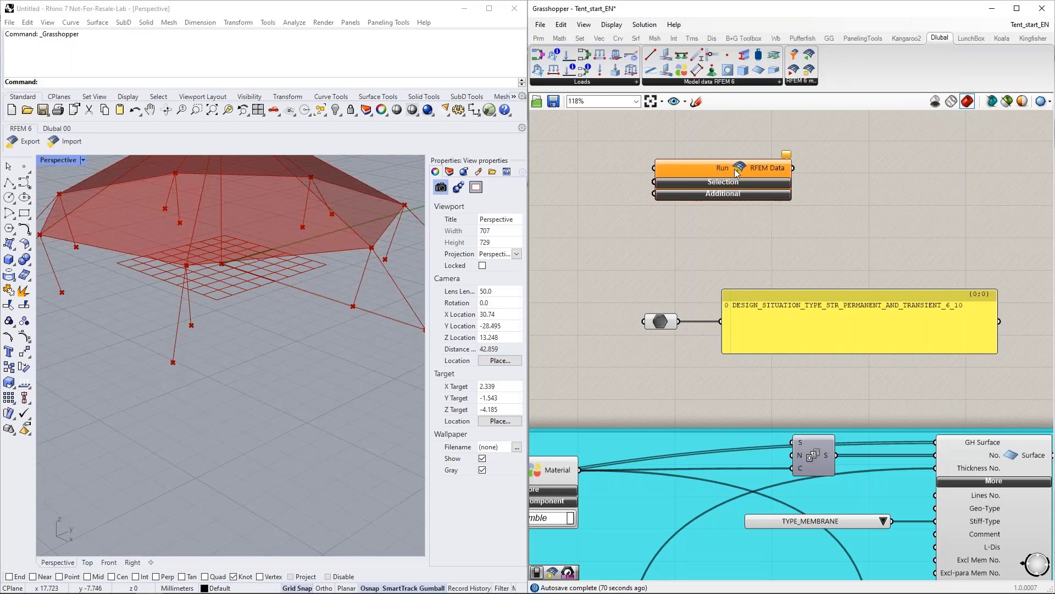
{"action": "left_click_drag", "start_coordinate": [811, 72], "coordinate": [875, 190]}
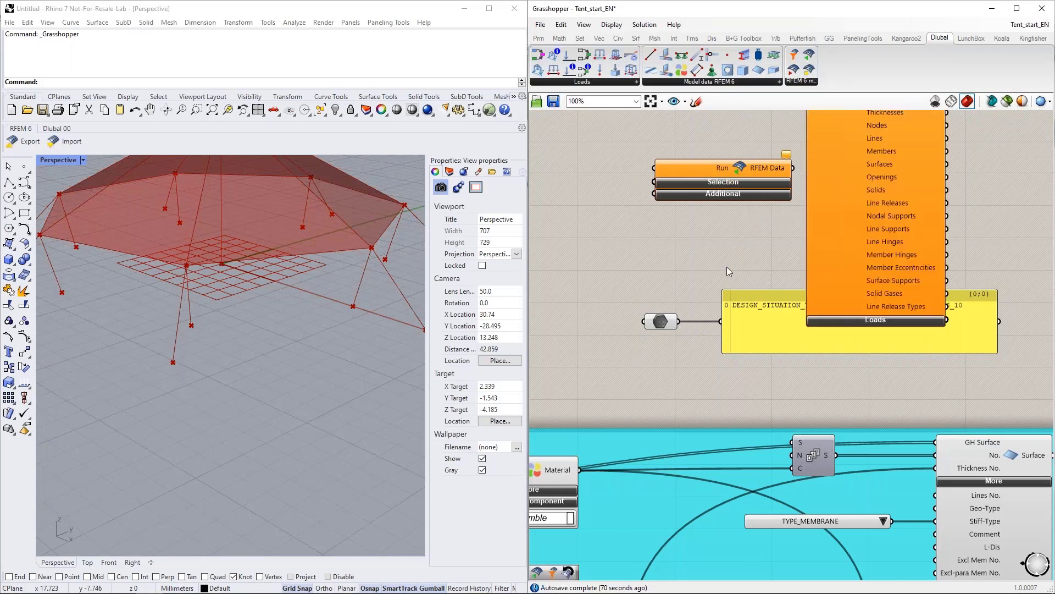
{"action": "scroll", "coordinate": [726, 267], "scroll_direction": "down", "scroll_amount": 3}
{"action": "right_click_drag", "start_coordinate": [827, 232], "coordinate": [763, 261]}
{"action": "left_click_drag", "start_coordinate": [765, 260], "coordinate": [803, 237]}
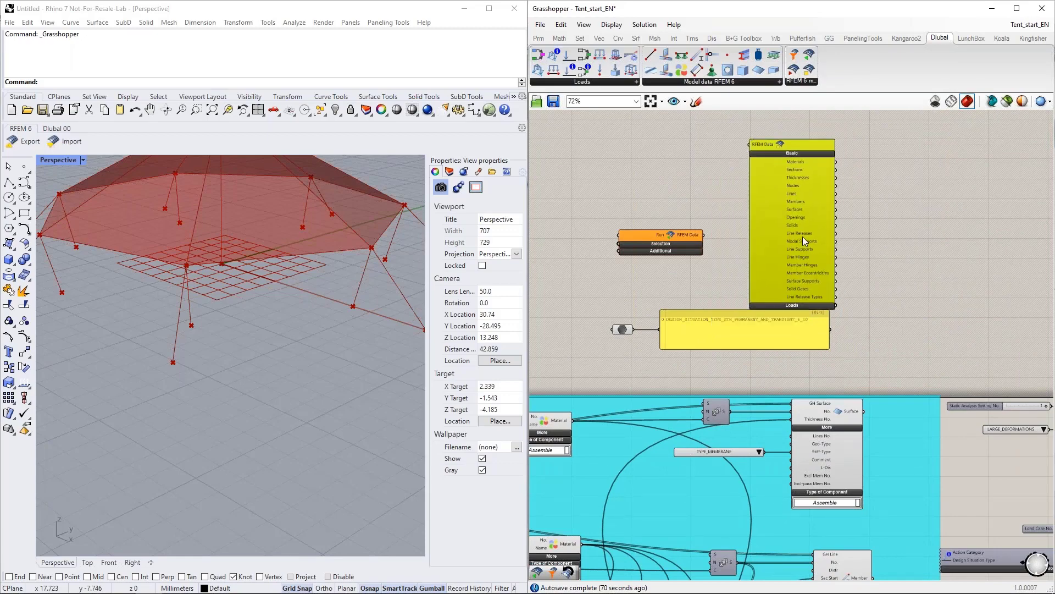
{"action": "key", "text": "Delete"}
{"action": "left_click_drag", "start_coordinate": [809, 71], "coordinate": [798, 236]}
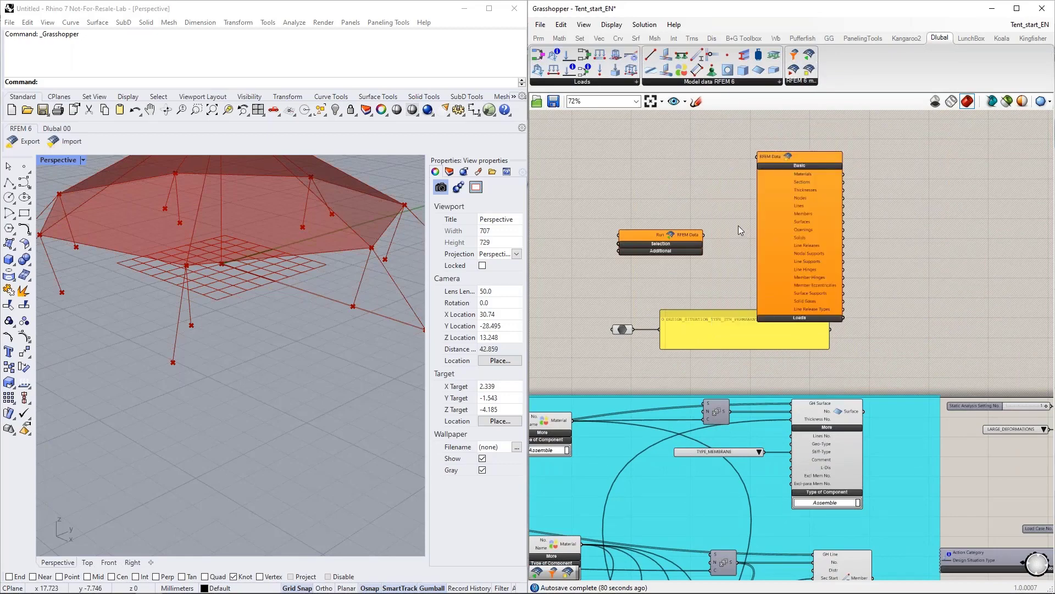
Wire the import component's RFEM Data output into the splitting component and expand its Loads outputs
{"action": "left_click_drag", "start_coordinate": [704, 235], "coordinate": [757, 156]}
{"action": "scroll", "coordinate": [821, 295], "scroll_direction": "up", "scroll_amount": 2}
{"action": "left_click", "coordinate": [805, 326]}
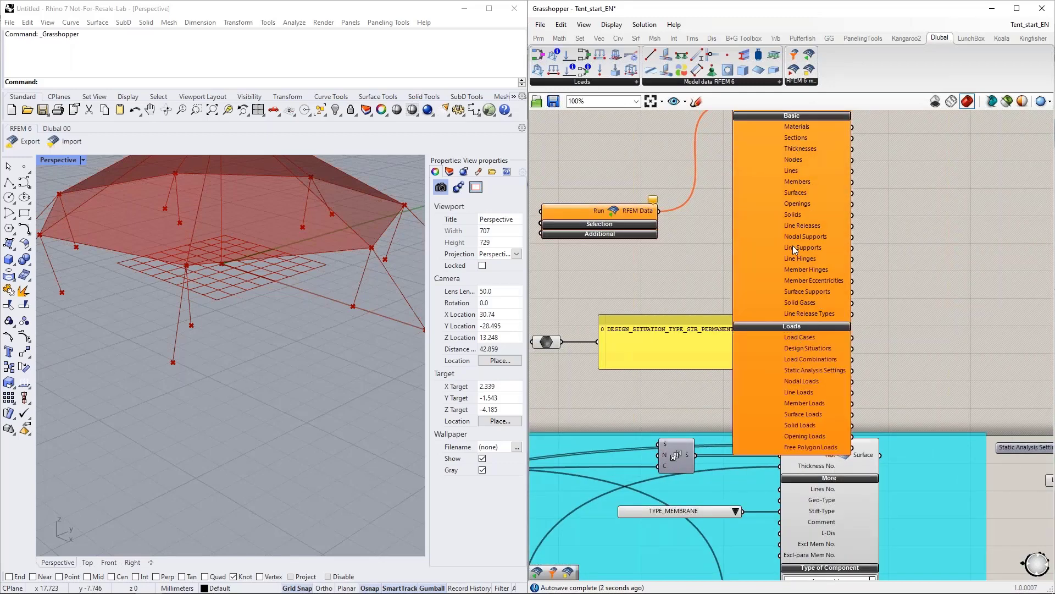
{"action": "scroll", "coordinate": [711, 226], "scroll_direction": "down", "scroll_amount": 3}
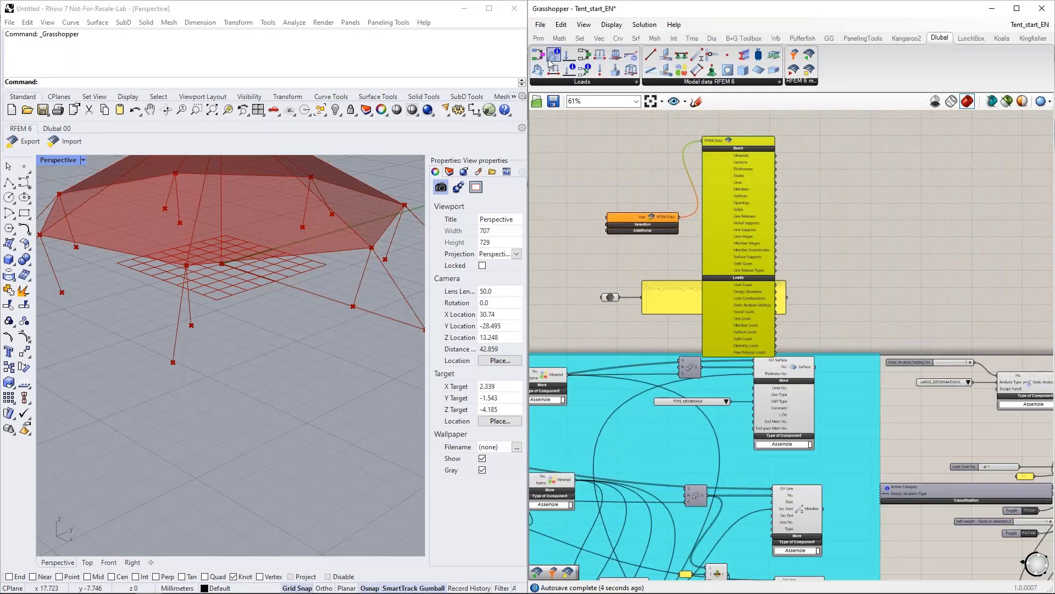
Place a Design Situation component beside the RFEM Data outputs and move the yellow panel out of their way
{"action": "left_click_drag", "start_coordinate": [542, 61], "coordinate": [836, 212]}
{"action": "left_click_drag", "start_coordinate": [653, 296], "coordinate": [540, 309]}
{"action": "left_click", "coordinate": [813, 262]}
{"action": "left_click", "coordinate": [744, 250]}
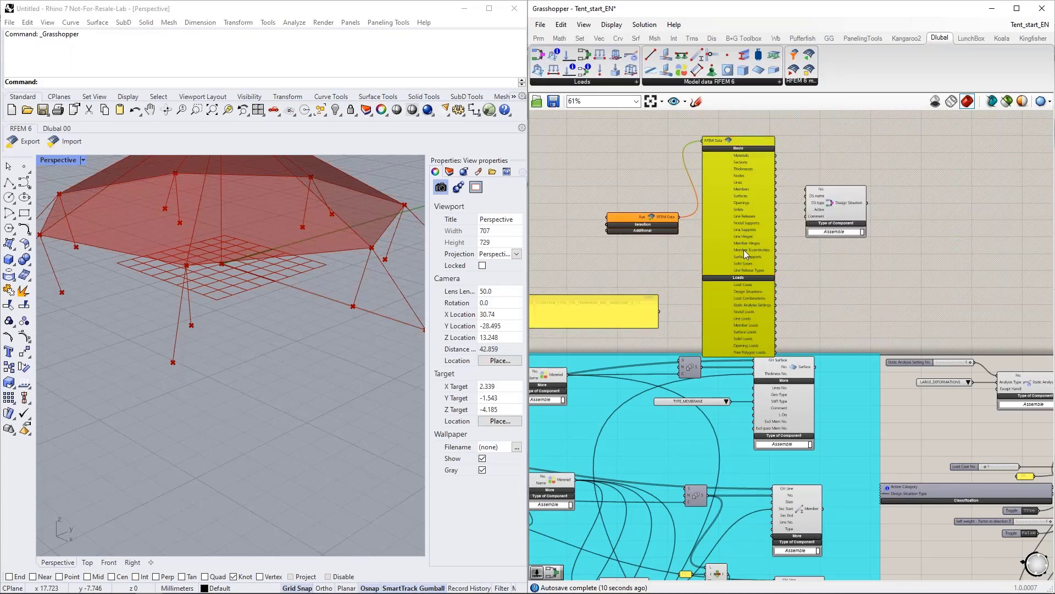
{"action": "scroll", "coordinate": [788, 285], "scroll_direction": "up", "scroll_amount": 2}
{"action": "scroll", "coordinate": [765, 332], "scroll_direction": "up", "scroll_amount": 2}
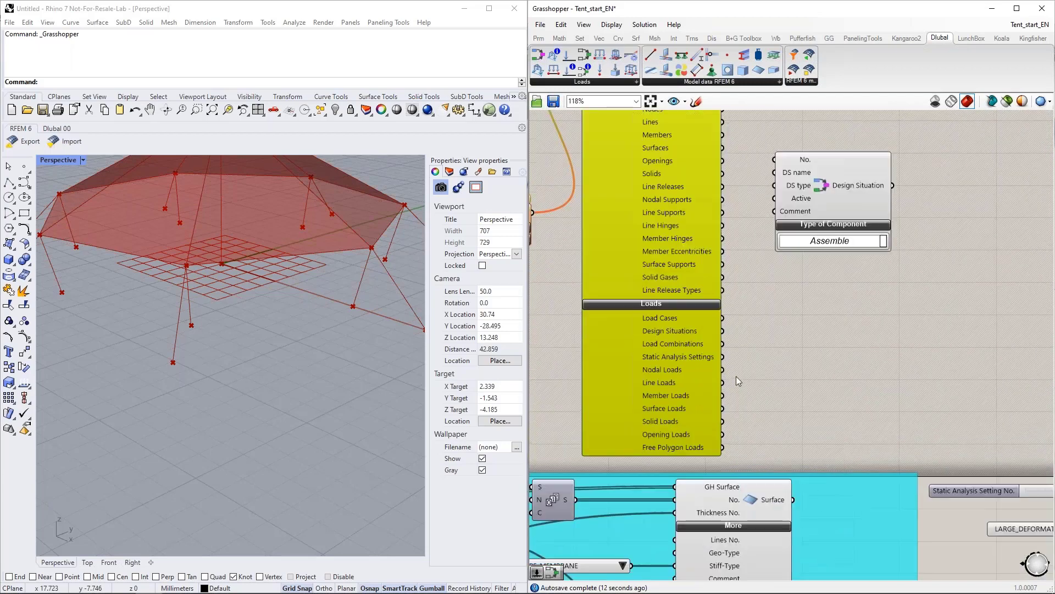
Set the new Design Situation component to Extract and wire the Design Situations output into it
{"action": "left_click", "coordinate": [831, 241]}
{"action": "left_click", "coordinate": [831, 256]}
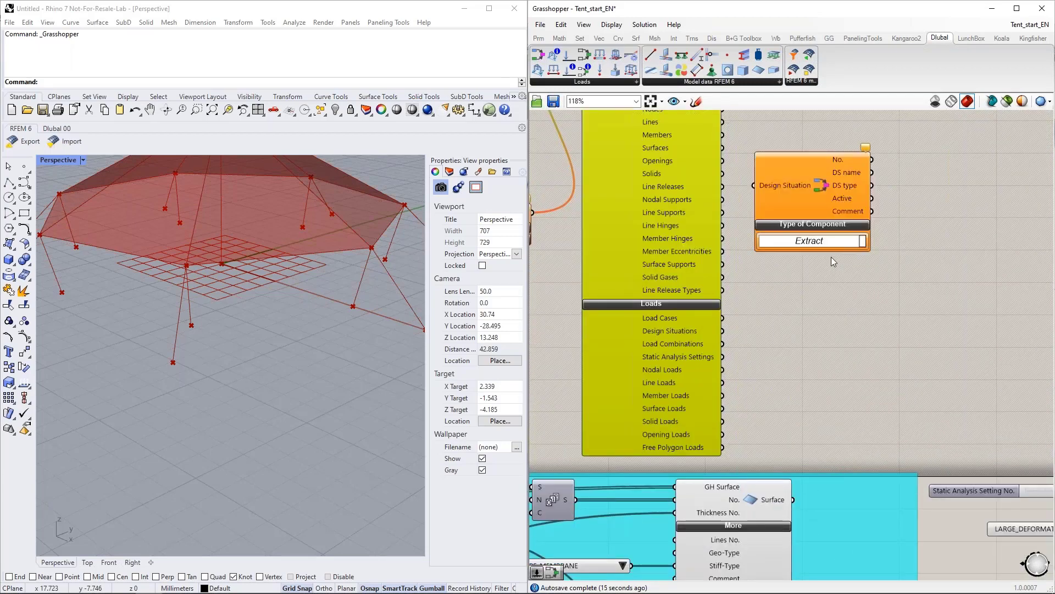
{"action": "left_click_drag", "start_coordinate": [722, 331], "coordinate": [770, 249]}
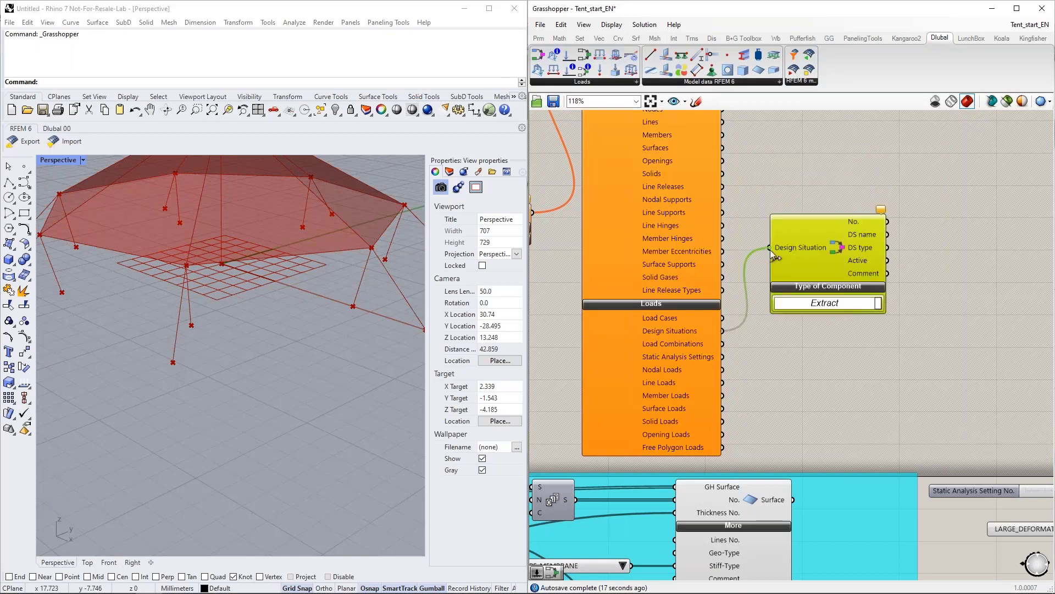
{"action": "right_click_drag", "start_coordinate": [859, 250], "coordinate": [804, 299]}
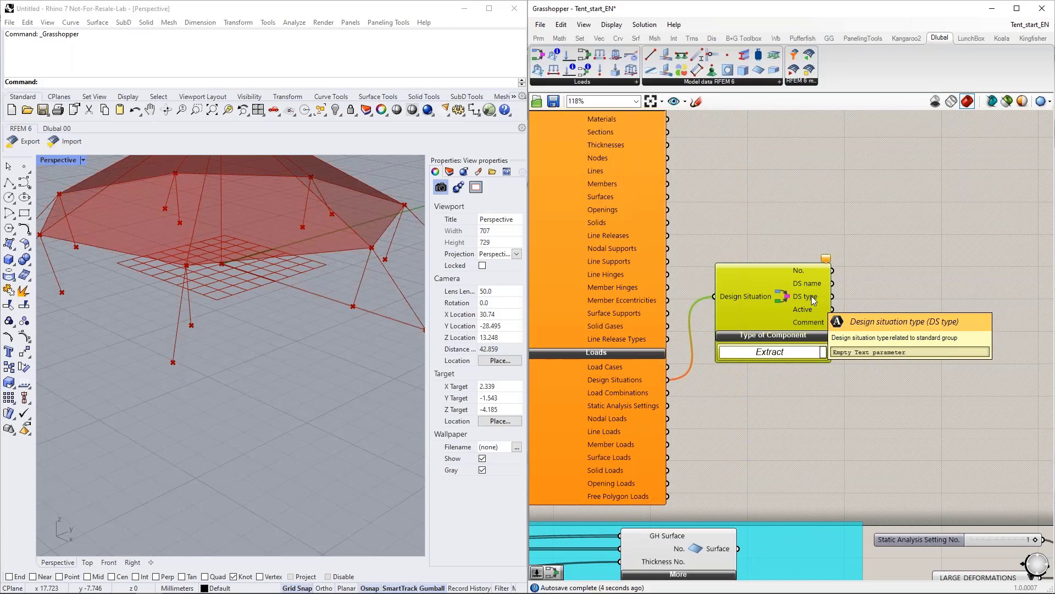
{"action": "scroll", "coordinate": [812, 296], "scroll_direction": "down", "scroll_amount": 2}
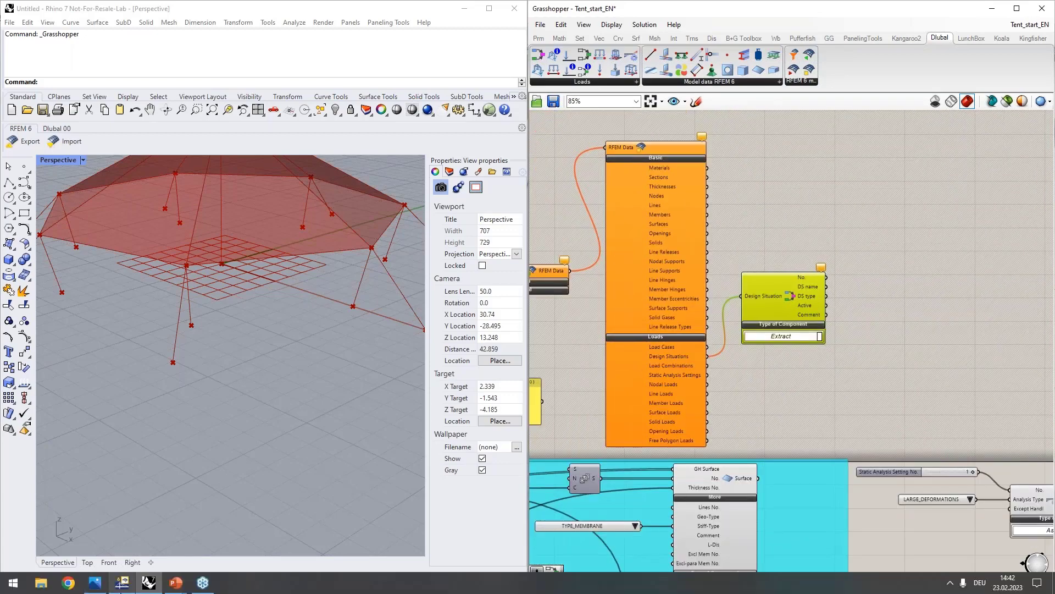
Switch to RFEM, examine the model's Design Situations entry in the navigator, and return to Grasshopper
{"action": "left_click", "coordinate": [124, 582]}
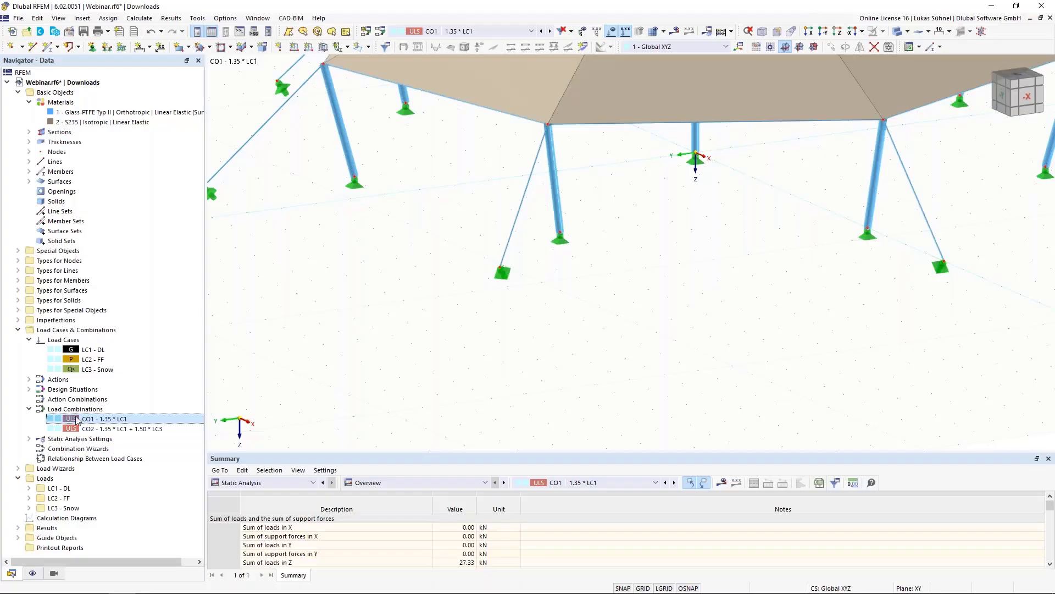
{"action": "left_click", "coordinate": [29, 389]}
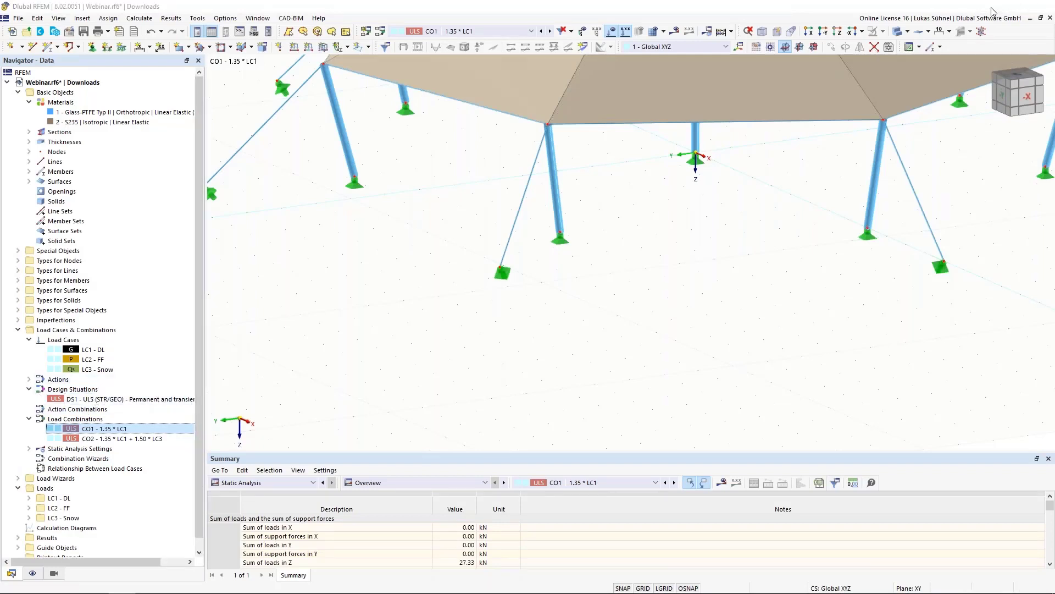
{"action": "left_click", "coordinate": [992, 7]}
Delete the RFEM import, data splitting and design situation extraction components above the structural model group
{"action": "scroll", "coordinate": [867, 365], "scroll_direction": "down", "scroll_amount": 3}
{"action": "right_click_drag", "start_coordinate": [867, 366], "coordinate": [907, 332]}
{"action": "left_click_drag", "start_coordinate": [945, 323], "coordinate": [684, 212]}
{"action": "key", "text": "Delete"}
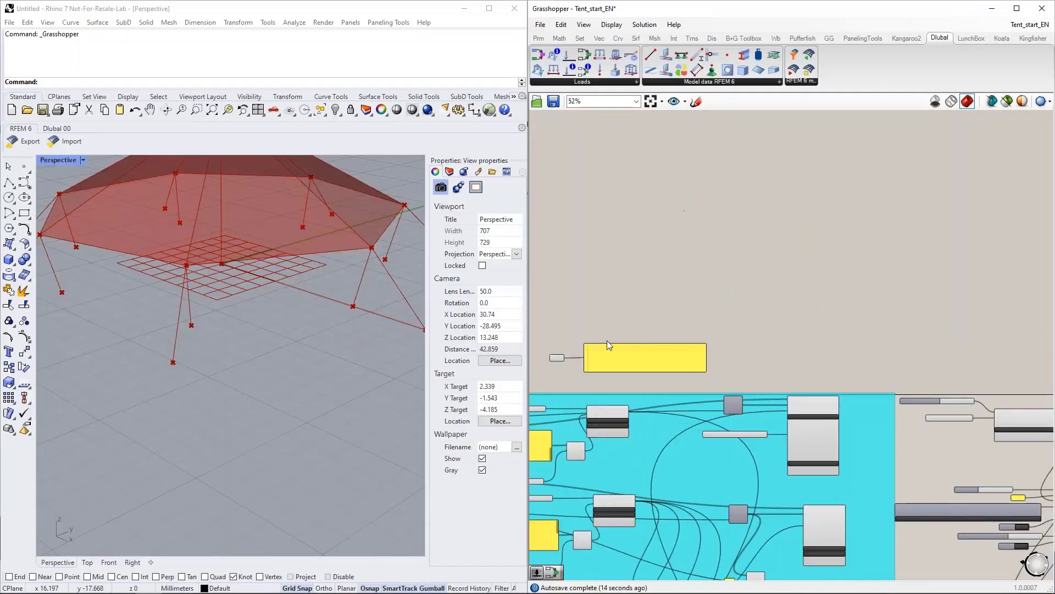
Copy the stored parameter holding DESIGN_SITUATION_TYPE_STR_PERMANENT_AND_TRANSIENT_6_10 to the space below the design situation's object number slider
{"action": "right_click_drag", "start_coordinate": [649, 293], "coordinate": [697, 261]}
{"action": "scroll", "coordinate": [679, 292], "scroll_direction": "up", "scroll_amount": 4}
{"action": "scroll", "coordinate": [689, 279], "scroll_direction": "down", "scroll_amount": 3}
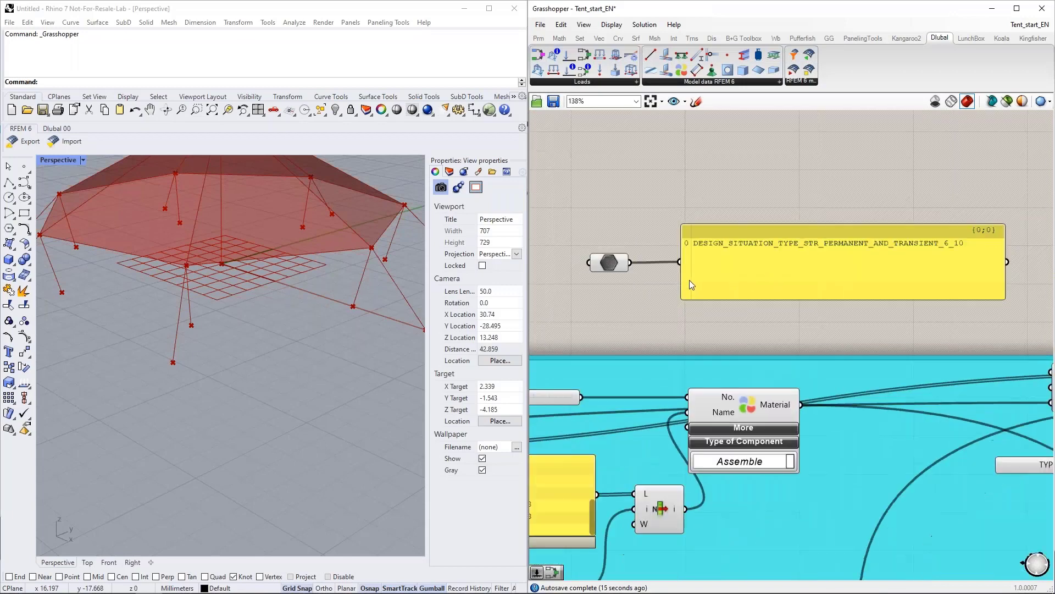
{"action": "scroll", "coordinate": [677, 310], "scroll_direction": "down", "scroll_amount": 2}
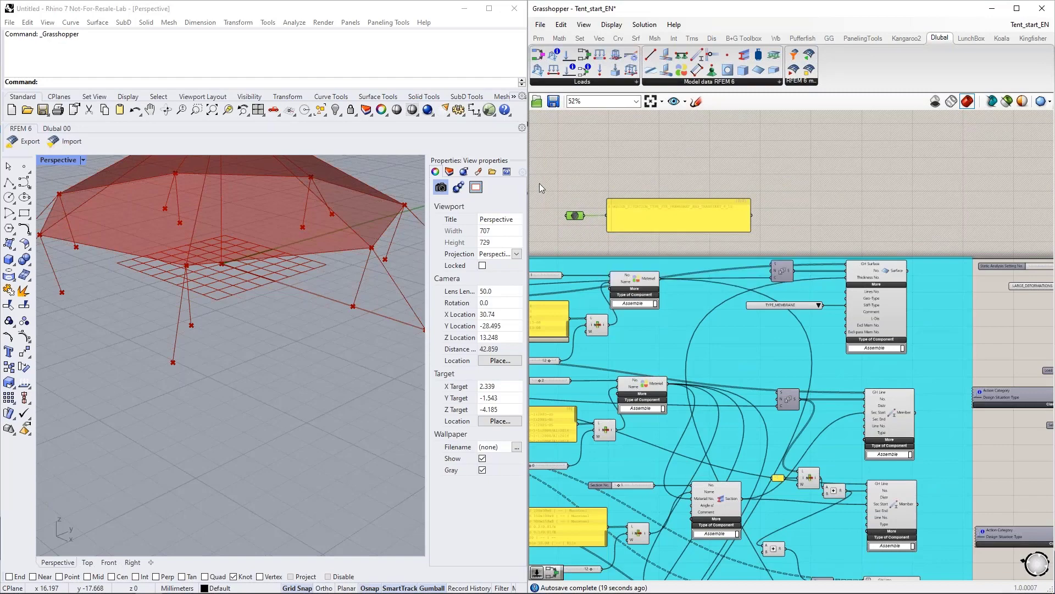
{"action": "scroll", "coordinate": [541, 186], "scroll_direction": "down", "scroll_amount": 5}
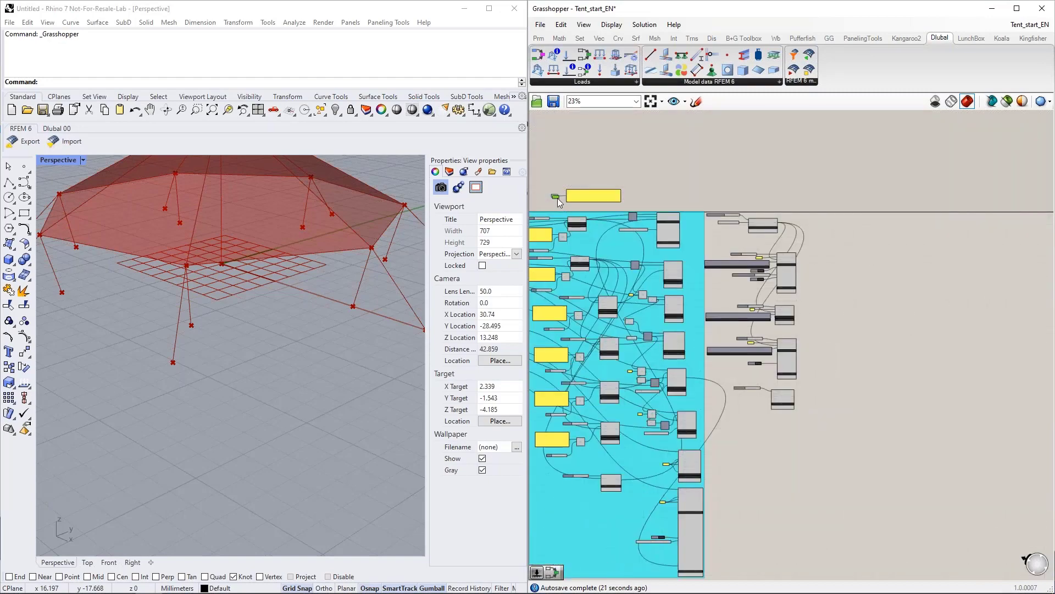
{"action": "scroll", "coordinate": [763, 397], "scroll_direction": "up", "scroll_amount": 7}
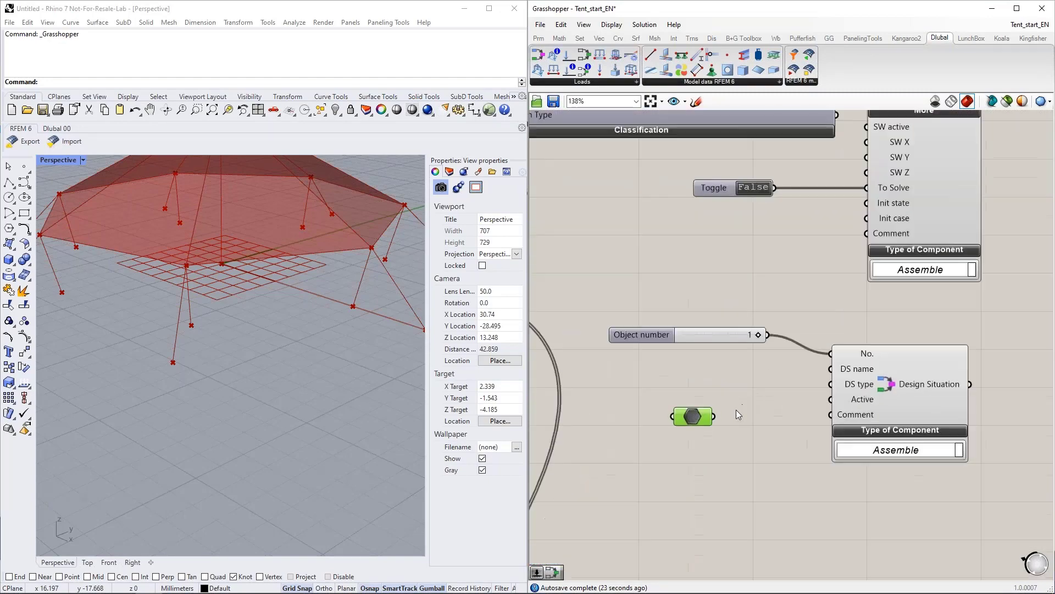
Wire the copied type parameter into the Design Situation component's DS type input and align it with that input
{"action": "left_click_drag", "start_coordinate": [714, 416], "coordinate": [830, 384]}
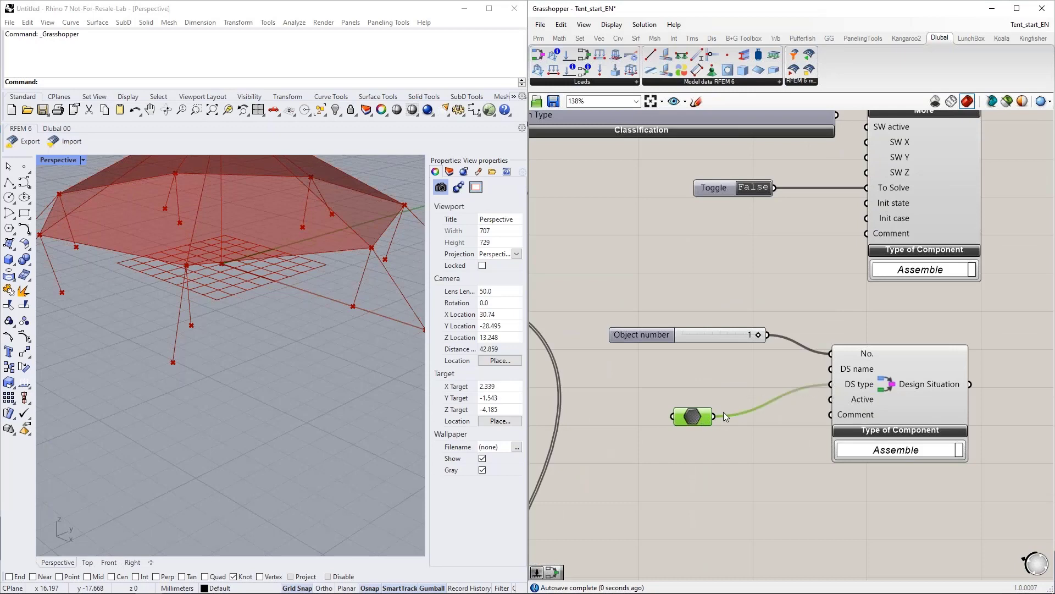
{"action": "left_click_drag", "start_coordinate": [697, 420], "coordinate": [694, 392]}
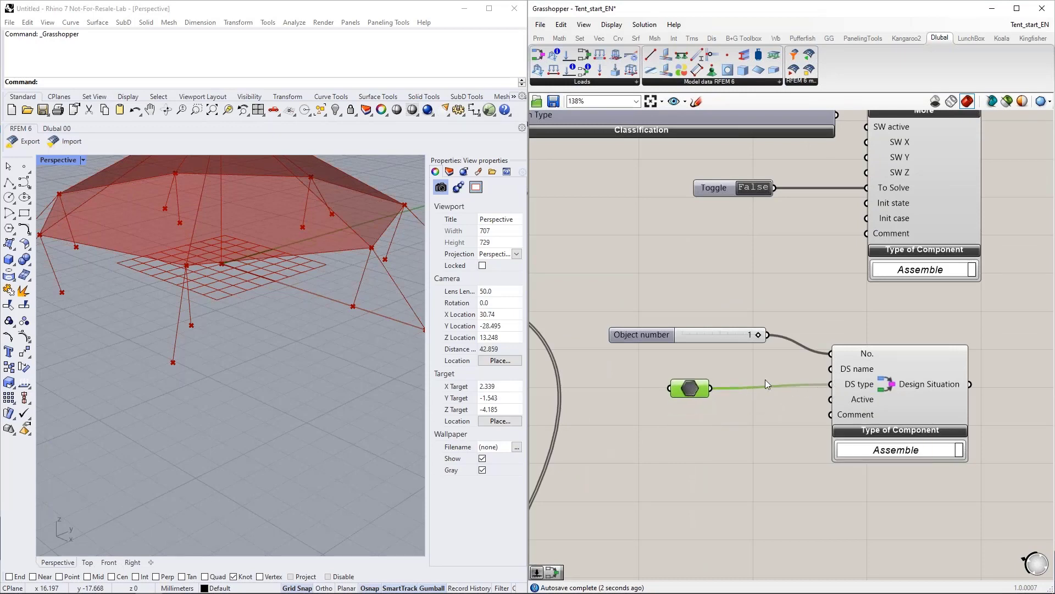
{"action": "right_click_drag", "start_coordinate": [751, 507], "coordinate": [720, 422]}
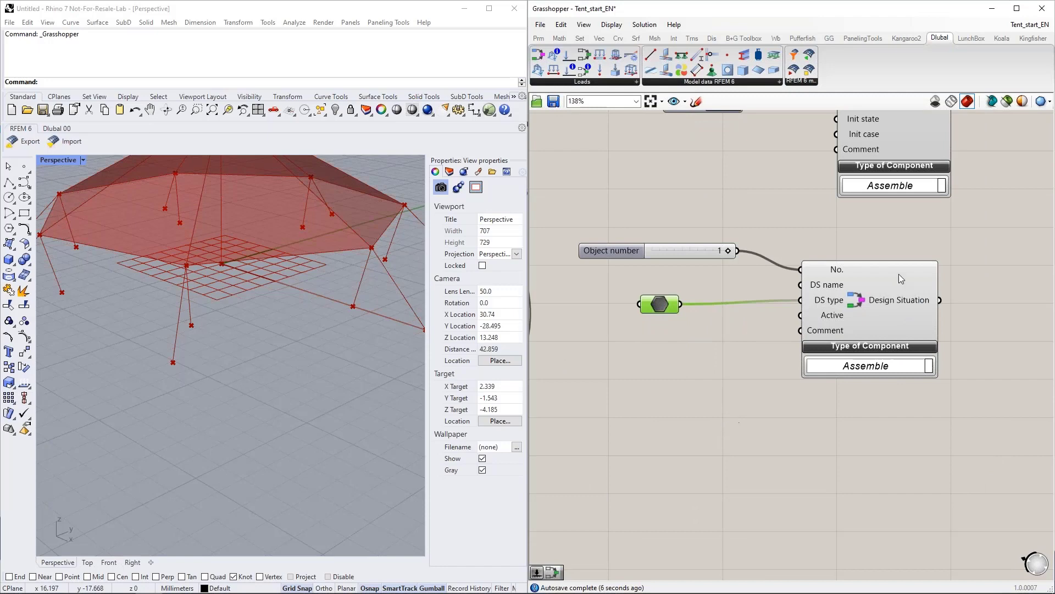
{"action": "left_click", "coordinate": [849, 365]}
{"action": "left_click", "coordinate": [754, 396]}
Place a Load Combination component below the Design Situation component and adjust its position
{"action": "scroll", "coordinate": [810, 421], "scroll_direction": "down", "scroll_amount": 3}
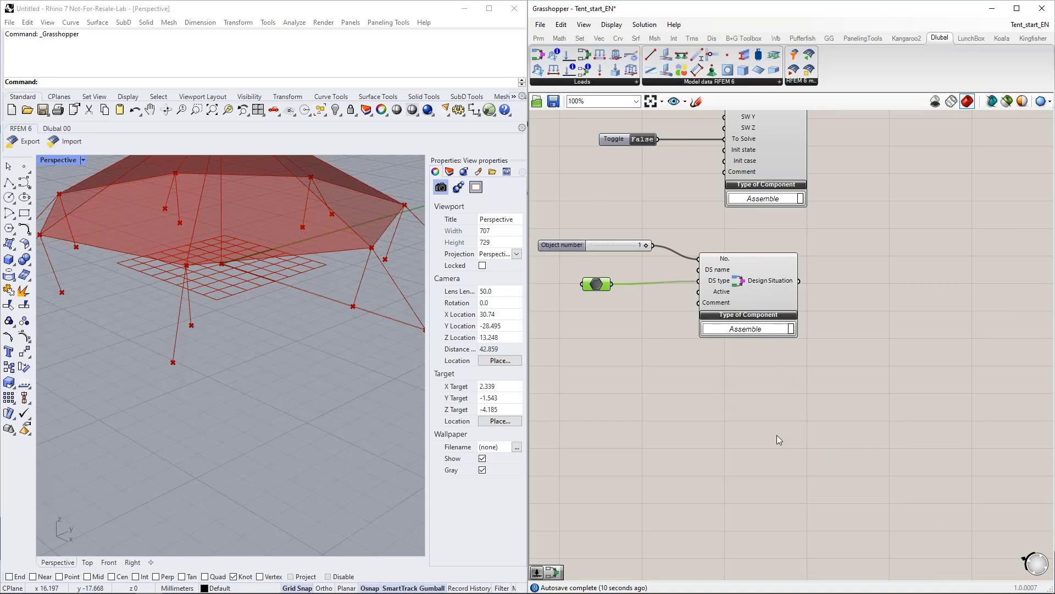
{"action": "right_click_drag", "start_coordinate": [784, 138], "coordinate": [797, 120]}
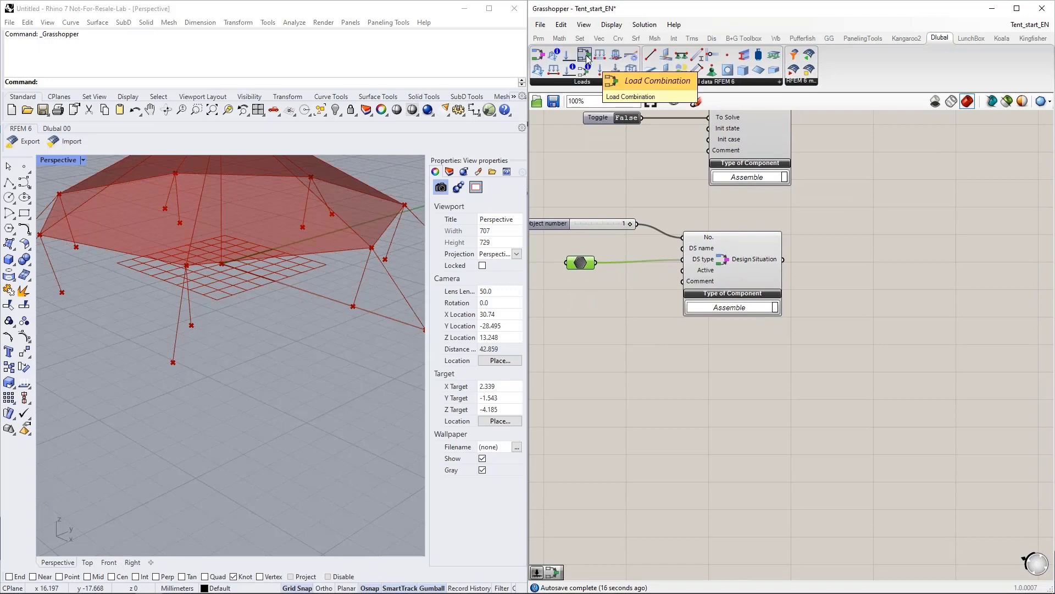
{"action": "left_click_drag", "start_coordinate": [584, 66], "coordinate": [885, 396]}
{"action": "right_click_drag", "start_coordinate": [796, 398], "coordinate": [806, 364]}
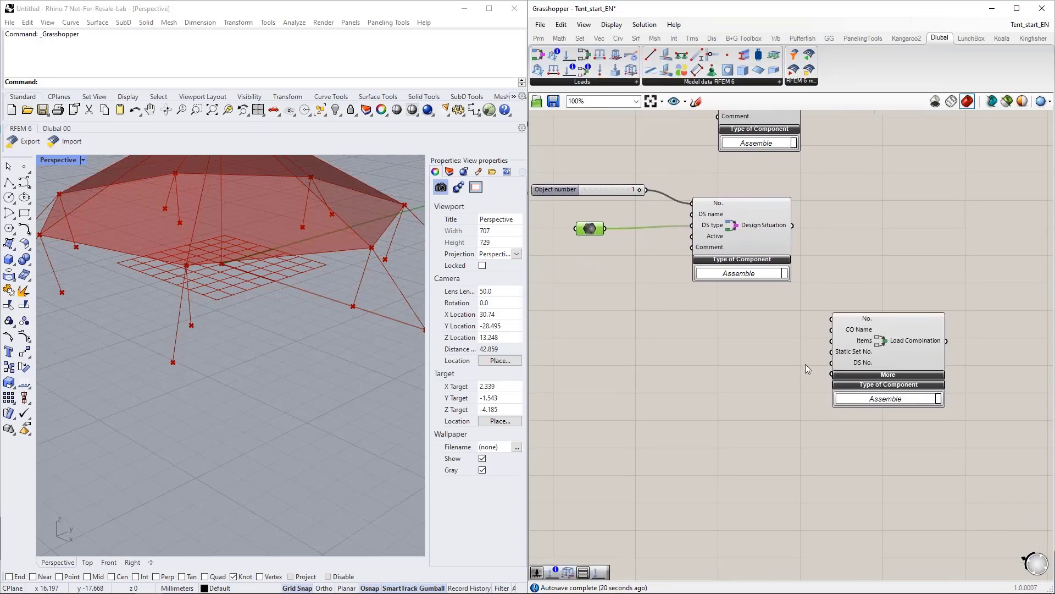
{"action": "left_click_drag", "start_coordinate": [872, 330], "coordinate": [851, 339]}
{"action": "left_click", "coordinate": [760, 339]}
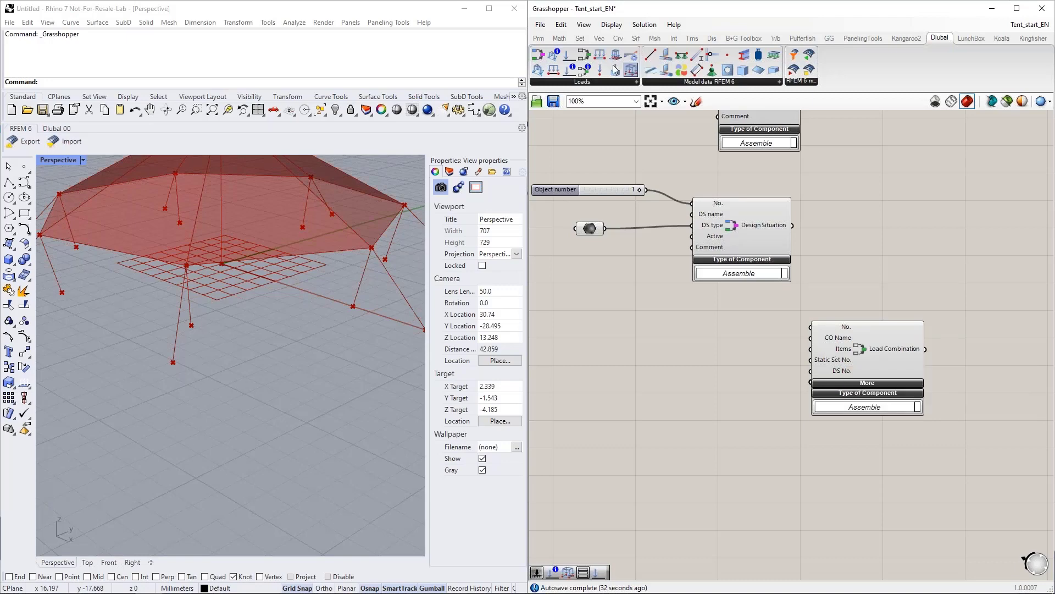
Place a Load Combination Items component, wire its output into the Load Combination's Items input and align it with that input
{"action": "left_click_drag", "start_coordinate": [587, 71], "coordinate": [812, 349]}
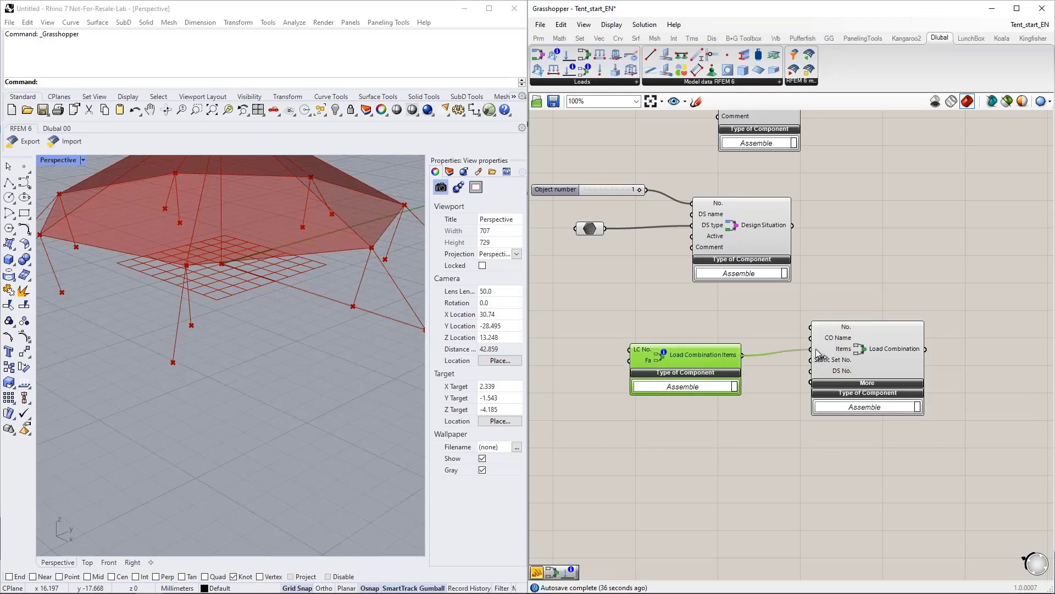
{"action": "left_click_drag", "start_coordinate": [714, 352], "coordinate": [738, 345]}
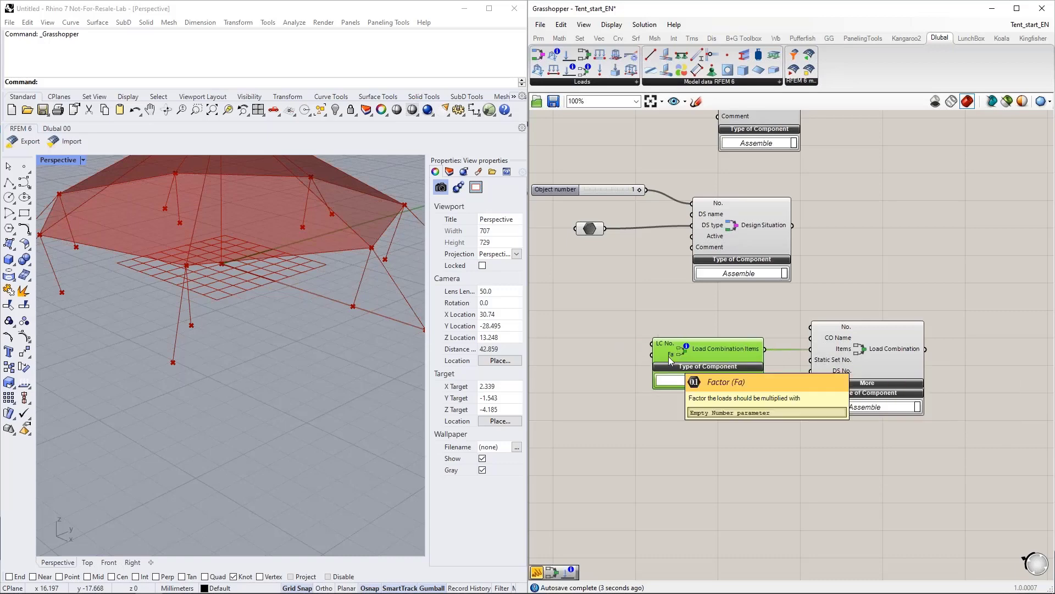
{"action": "mouse_move", "coordinate": [662, 347]}
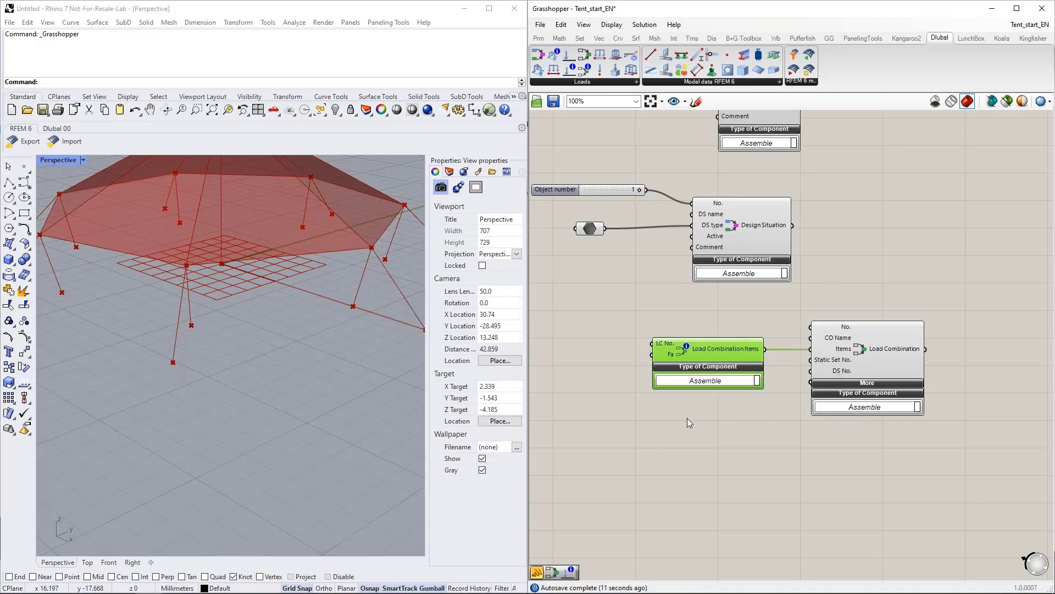
{"action": "right_click_drag", "start_coordinate": [729, 435], "coordinate": [720, 402]}
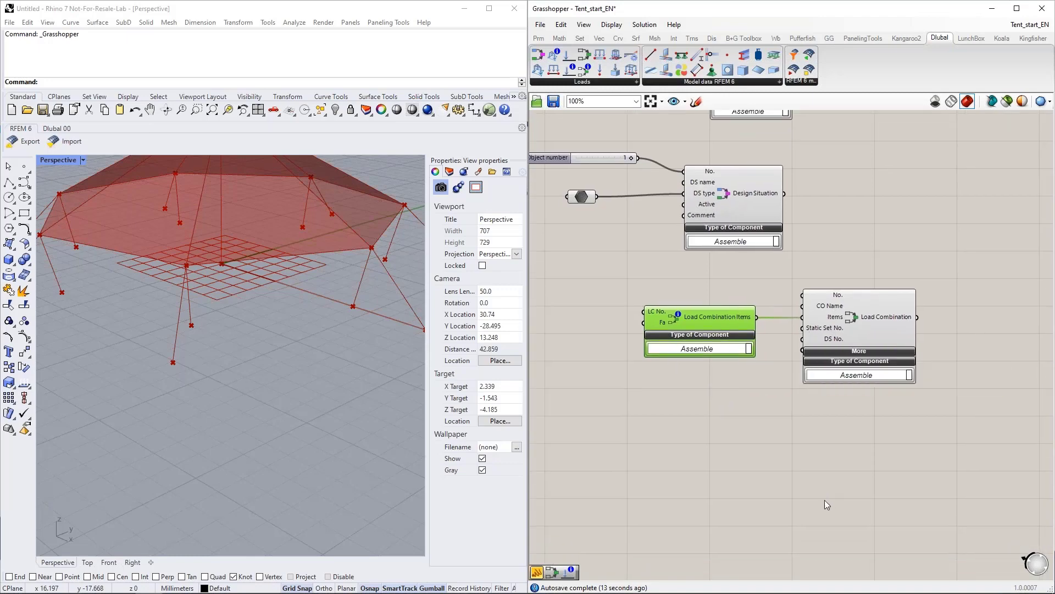
Wire the static analysis settings component into the Load Combination's Static Set No. input, keeping the combination below the Design Situation component
{"action": "scroll", "coordinate": [816, 519], "scroll_direction": "down", "scroll_amount": 3}
{"action": "left_click_drag", "start_coordinate": [833, 413], "coordinate": [867, 139]}
{"action": "right_click_drag", "start_coordinate": [867, 134], "coordinate": [853, 281]}
{"action": "left_click_drag", "start_coordinate": [869, 350], "coordinate": [846, 133]}
{"action": "right_click_drag", "start_coordinate": [763, 203], "coordinate": [741, 315]}
{"action": "scroll", "coordinate": [740, 237], "scroll_direction": "up", "scroll_amount": 3}
{"action": "left_click_drag", "start_coordinate": [713, 194], "coordinate": [850, 298]}
{"action": "scroll", "coordinate": [784, 223], "scroll_direction": "down", "scroll_amount": 1}
{"action": "scroll", "coordinate": [784, 222], "scroll_direction": "down", "scroll_amount": 4}
{"action": "left_click_drag", "start_coordinate": [843, 242], "coordinate": [816, 535]}
{"action": "right_click_drag", "start_coordinate": [831, 515], "coordinate": [830, 371]}
Wire the Design Situation output into the Load Combination's DS No. input
{"action": "scroll", "coordinate": [789, 410], "scroll_direction": "up", "scroll_amount": 6}
{"action": "left_click_drag", "start_coordinate": [777, 189], "coordinate": [800, 393]}
{"action": "scroll", "coordinate": [807, 377], "scroll_direction": "down", "scroll_amount": 2}
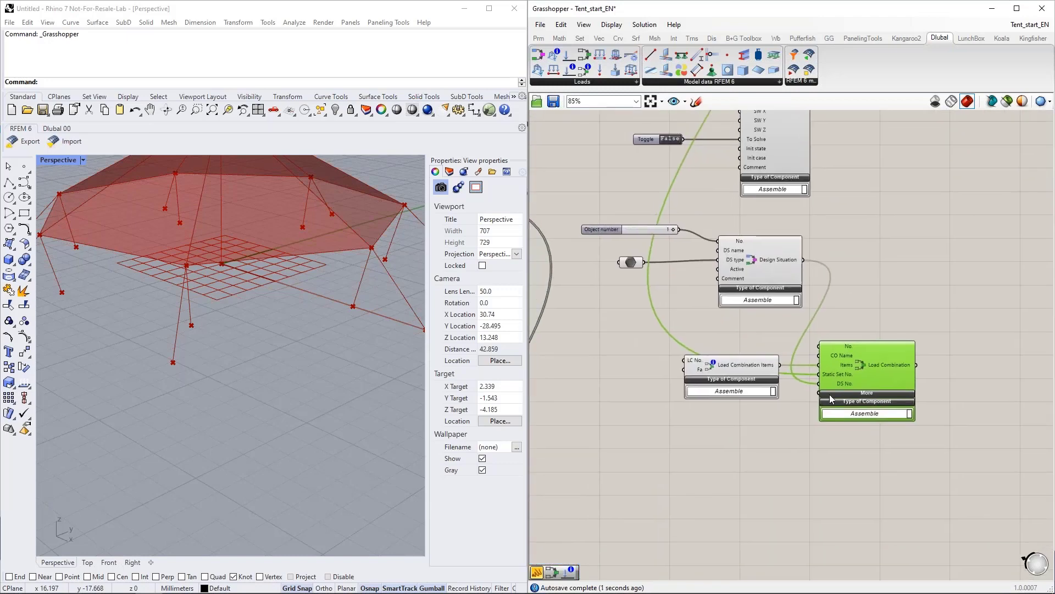
{"action": "right_click_drag", "start_coordinate": [788, 429], "coordinate": [877, 433]}
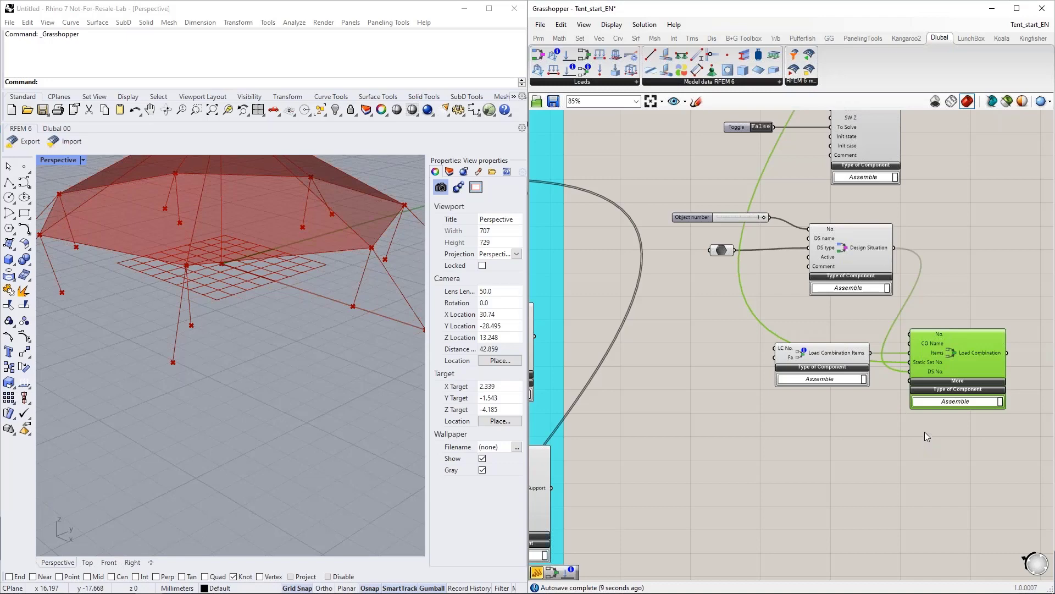
Move the Load Combination Items and Load Combination components together slightly to the right, keeping them below the Design Situation component
{"action": "left_click", "coordinate": [841, 355], "text": "shift"}
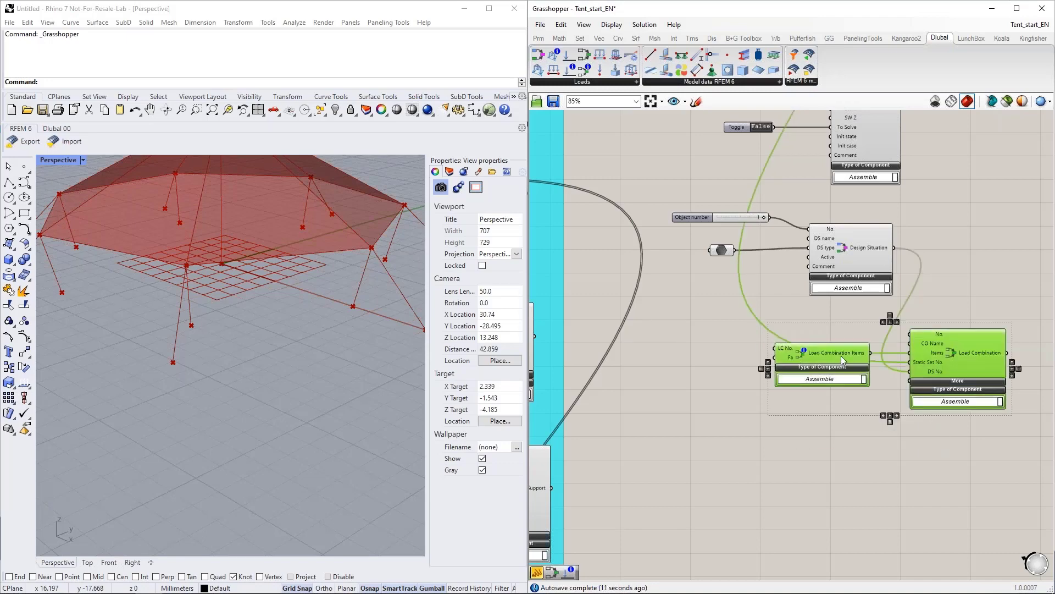
{"action": "left_click_drag", "start_coordinate": [841, 355], "coordinate": [877, 357]}
{"action": "left_click", "coordinate": [858, 434]}
{"action": "right_click_drag", "start_coordinate": [859, 433], "coordinate": [805, 420]}
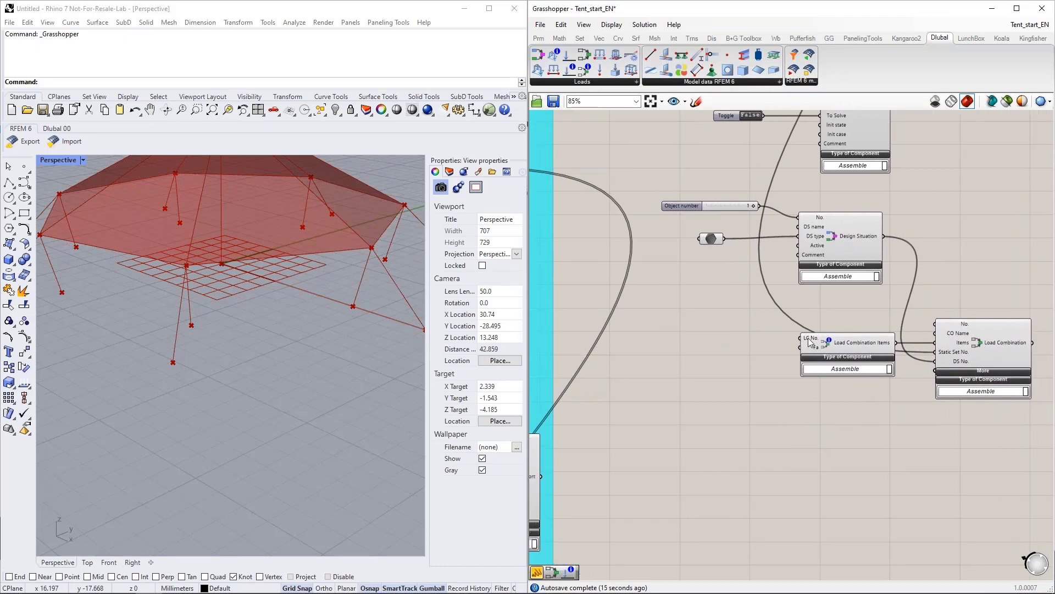
Switch to RFEM, examine which load cases and factors are assigned to load combination CO1, and return to Grasshopper
{"action": "scroll", "coordinate": [808, 342], "scroll_direction": "up", "scroll_amount": 4}
{"action": "scroll", "coordinate": [820, 361], "scroll_direction": "down", "scroll_amount": 4}
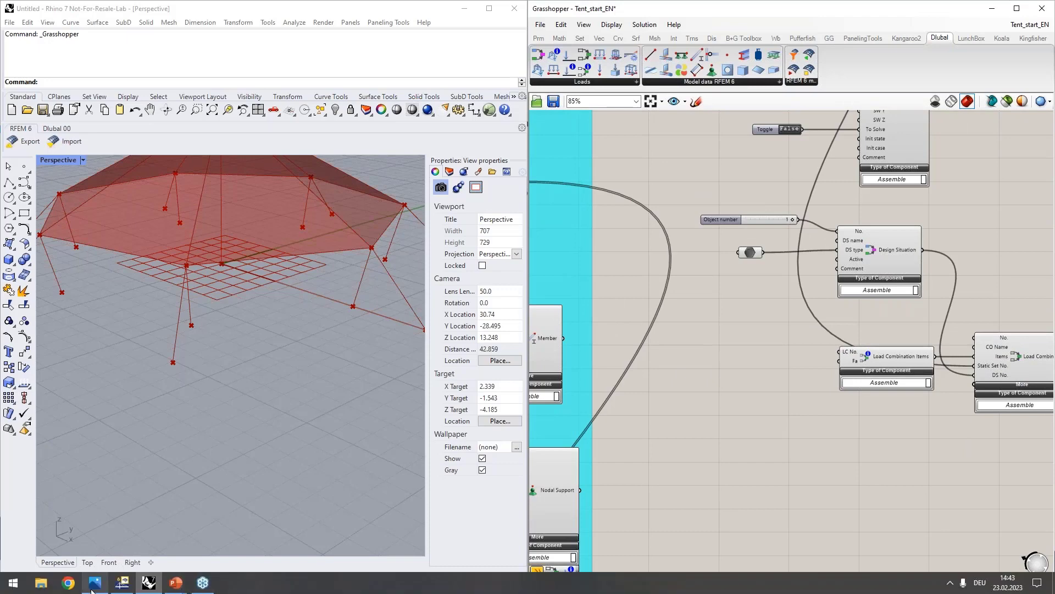
{"action": "left_click", "coordinate": [122, 583]}
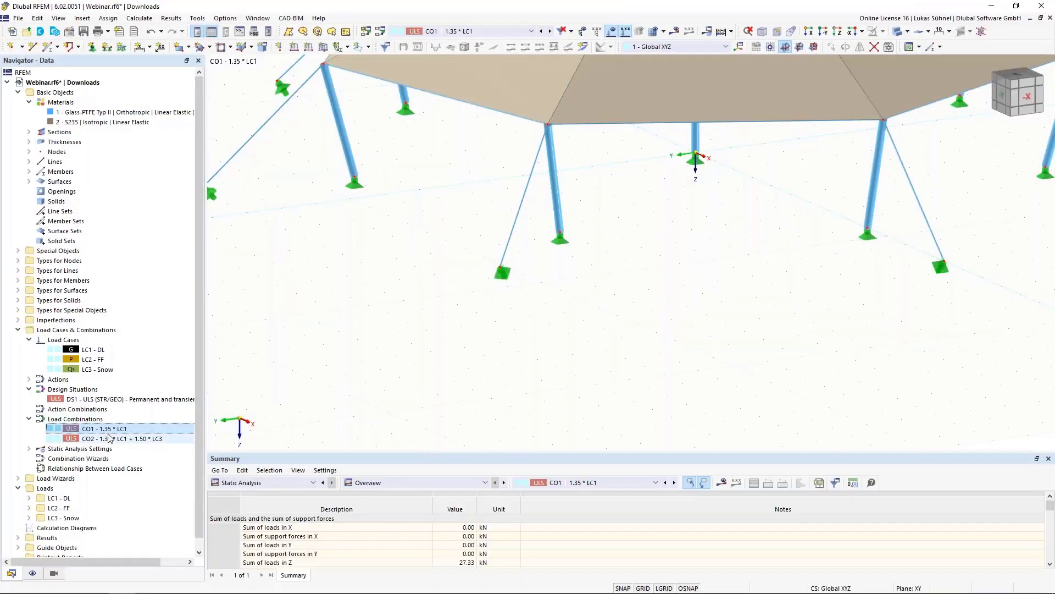
{"action": "double_click", "coordinate": [113, 437]}
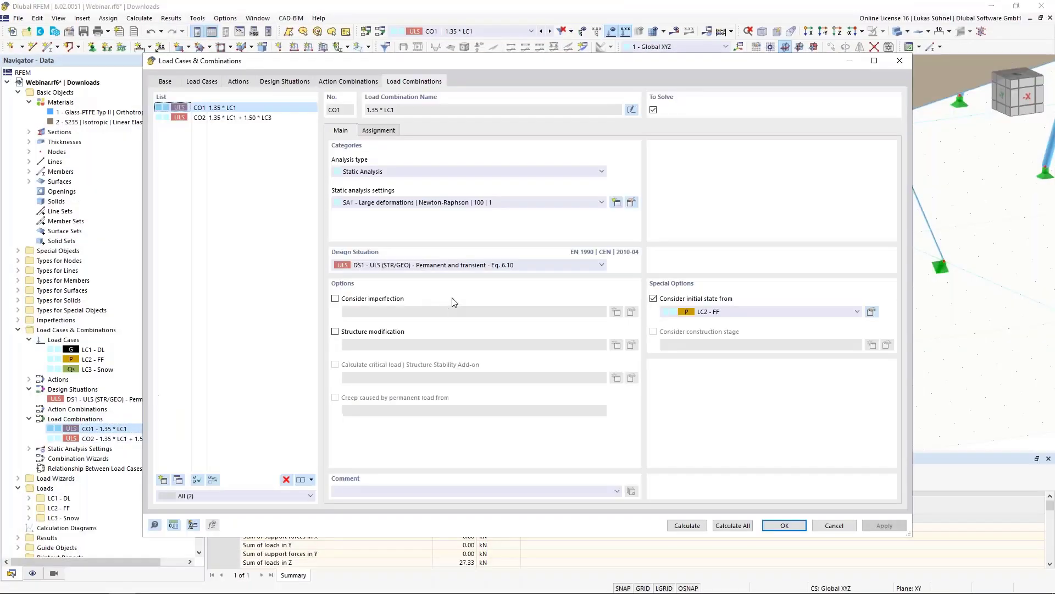
{"action": "left_click", "coordinate": [380, 132]}
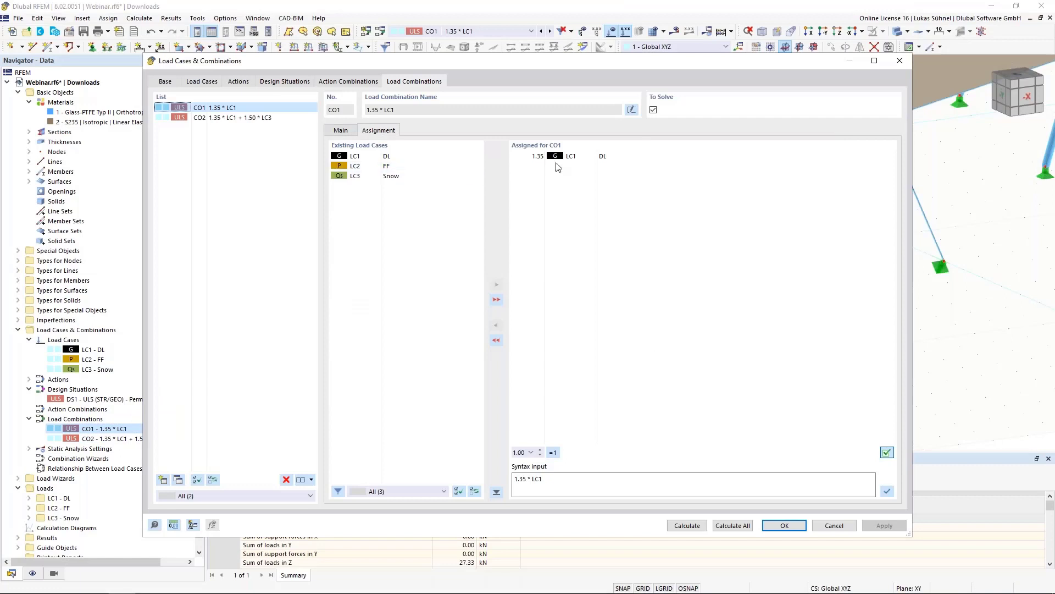
{"action": "left_click", "coordinate": [834, 526]}
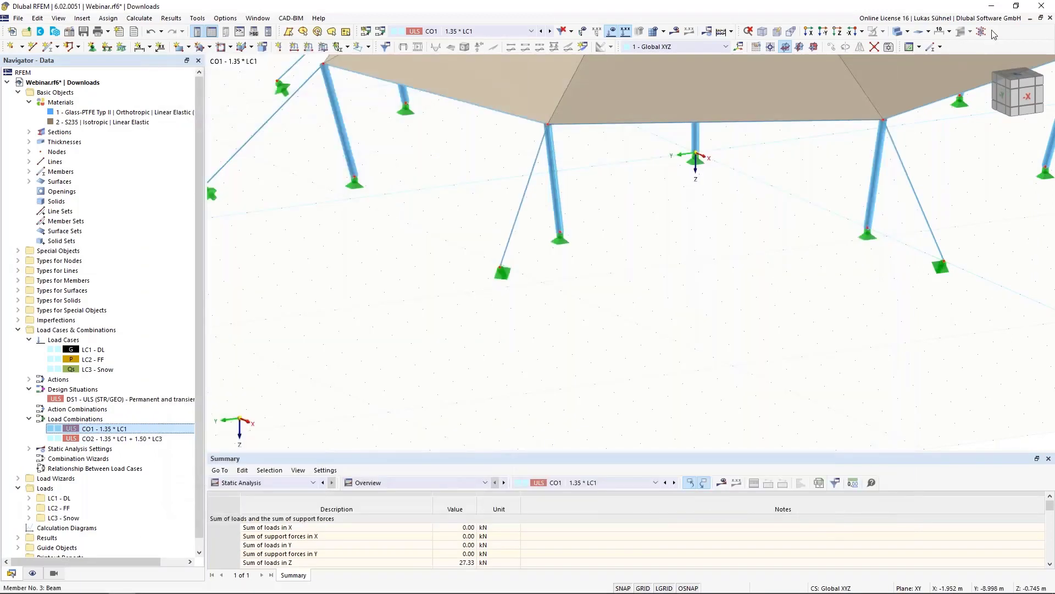
{"action": "left_click", "coordinate": [992, 6]}
Place a panel containing 1, turn off its multiline data option and wire it into the Load Combination Items' LC No. input
{"action": "scroll", "coordinate": [694, 358], "scroll_direction": "up", "scroll_amount": 2}
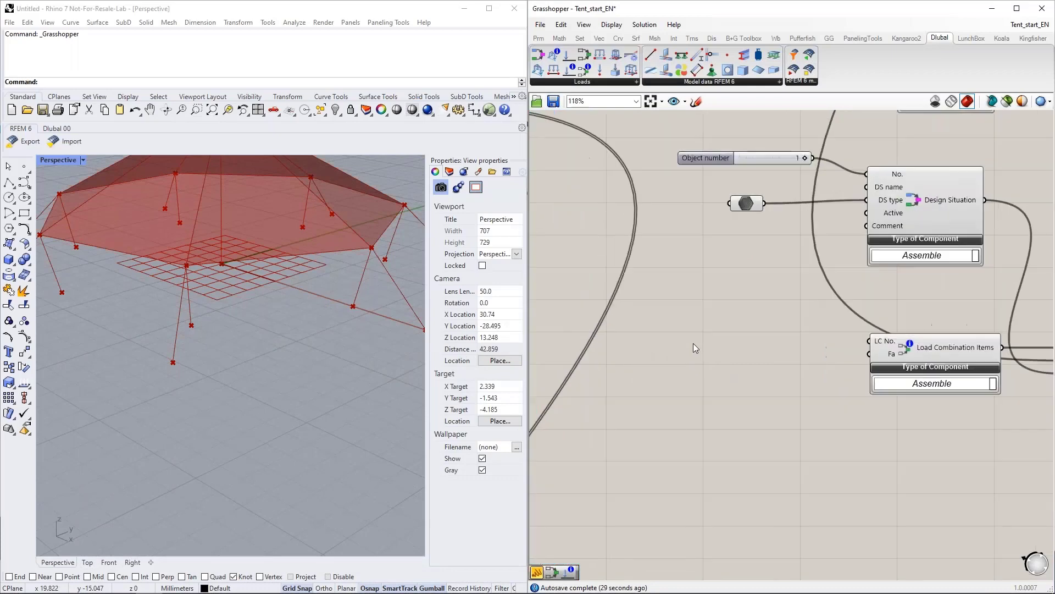
{"action": "double_click", "coordinate": [681, 306]}
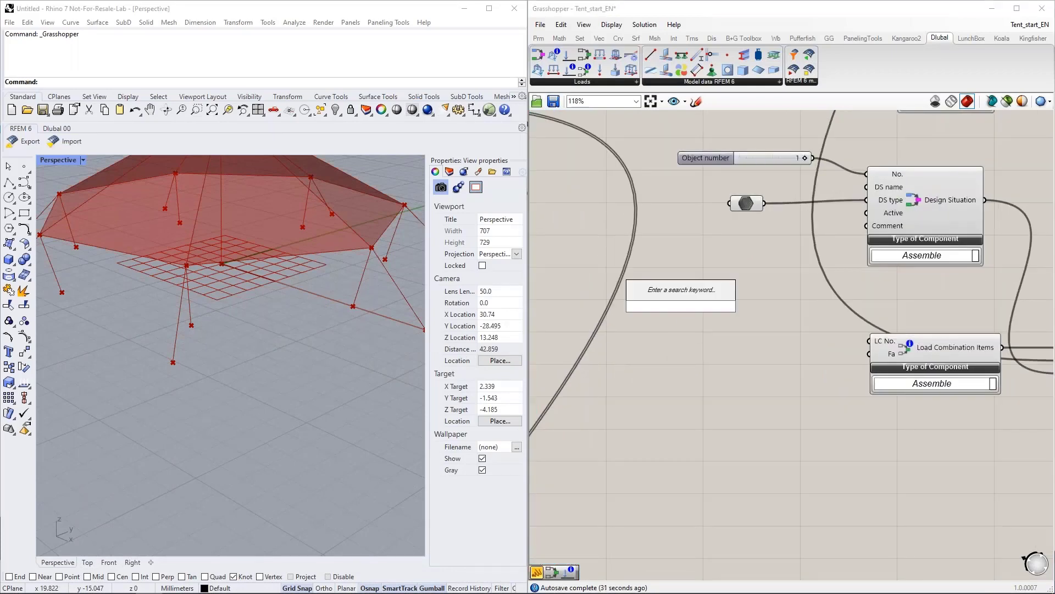
{"action": "type", "text": "\""}
{"action": "key", "text": "Return"}
{"action": "double_click", "coordinate": [682, 307]}
{"action": "type", "text": "1"}
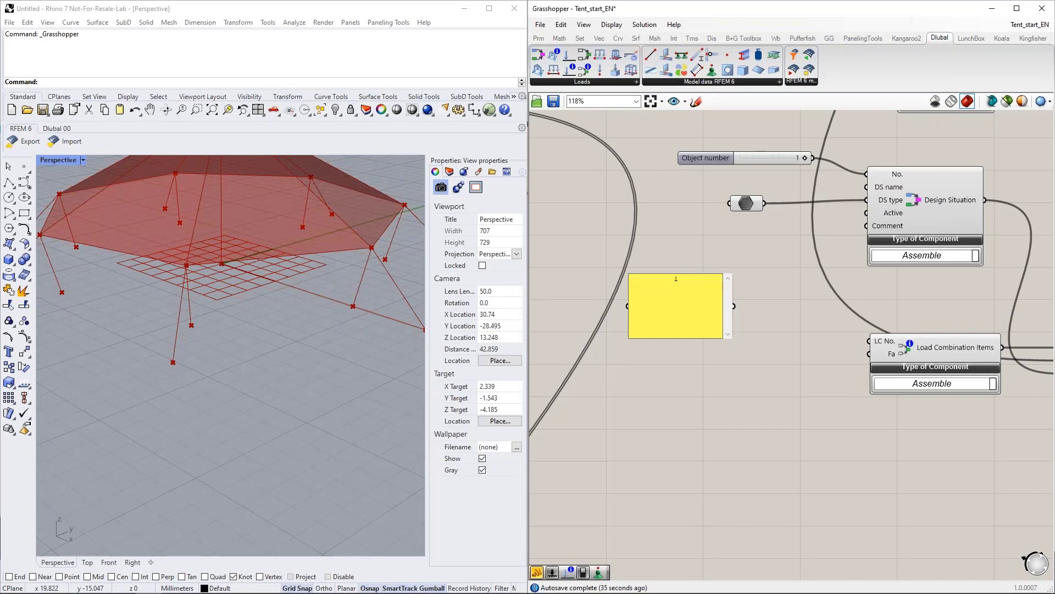
{"action": "left_click", "coordinate": [706, 386]}
{"action": "right_click", "coordinate": [702, 321]}
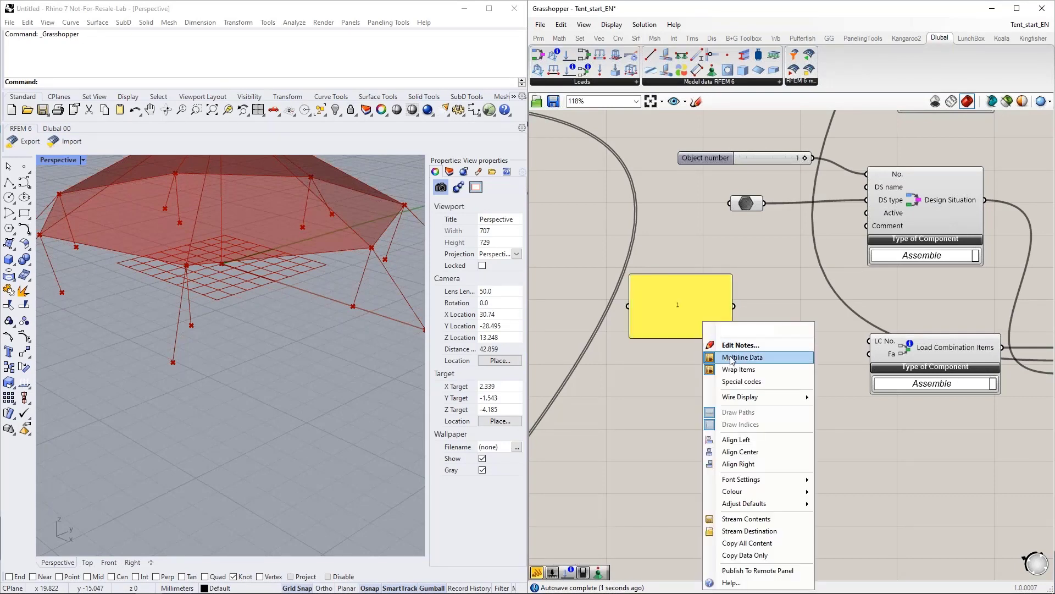
{"action": "left_click", "coordinate": [727, 358]}
{"action": "left_click_drag", "start_coordinate": [734, 306], "coordinate": [867, 341]}
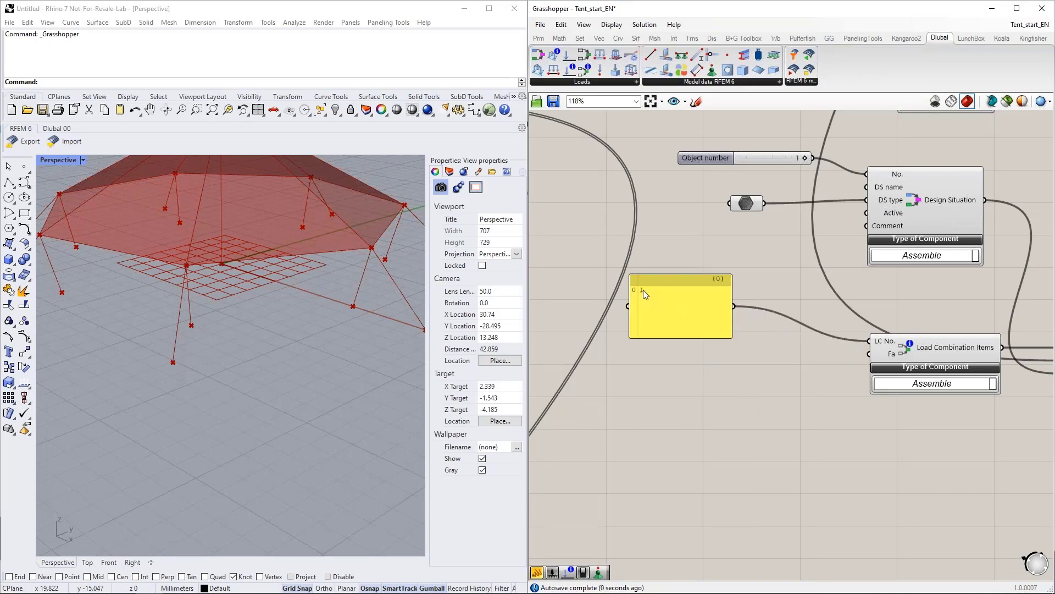
Duplicate the load case panel below the original, set its content to 1.35 and wire it into the Load Combination Items' Fa input
{"action": "right_click_drag", "start_coordinate": [683, 406], "coordinate": [674, 350]}
{"action": "left_click", "coordinate": [667, 258]}
{"action": "key", "text": "ctrl+c"}
{"action": "key", "text": "ctrl+v"}
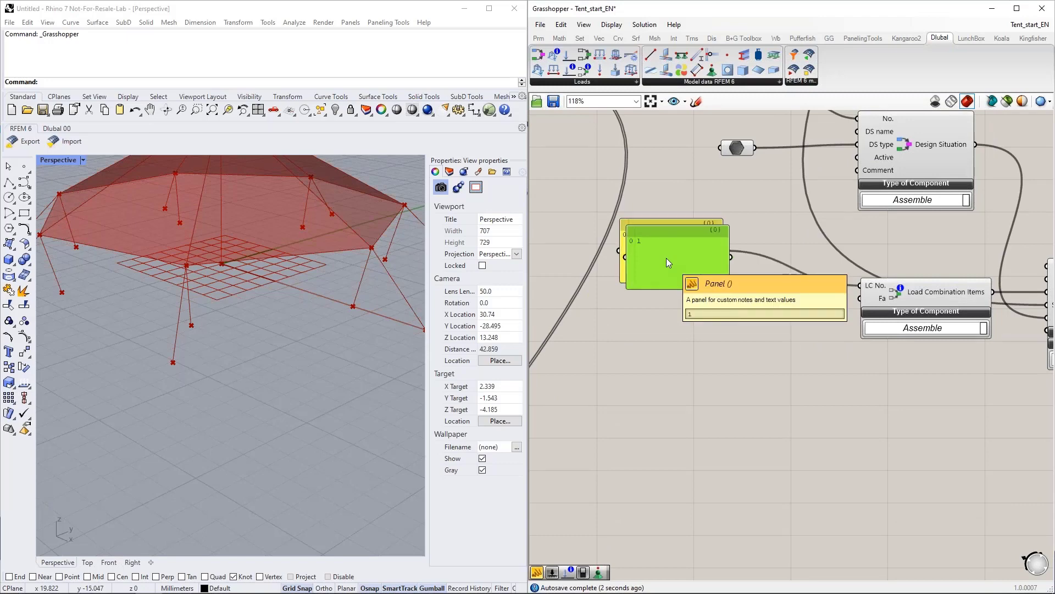
{"action": "left_click_drag", "start_coordinate": [666, 258], "coordinate": [664, 393]}
{"action": "double_click", "coordinate": [664, 394]}
{"action": "type", "text": "1.35"}
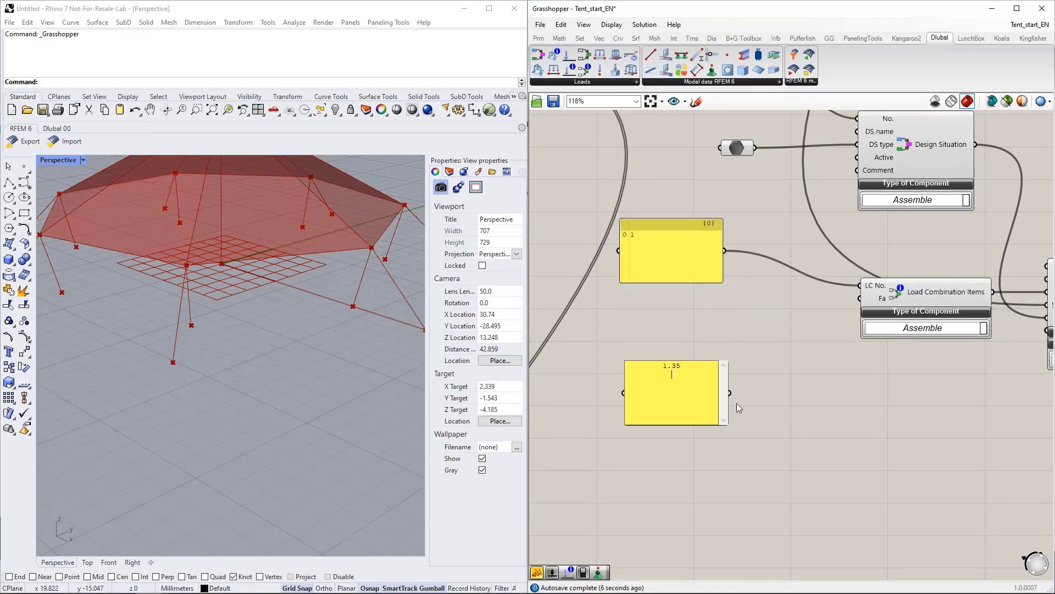
{"action": "left_click", "coordinate": [765, 394]}
{"action": "left_click_drag", "start_coordinate": [761, 375], "coordinate": [848, 319]}
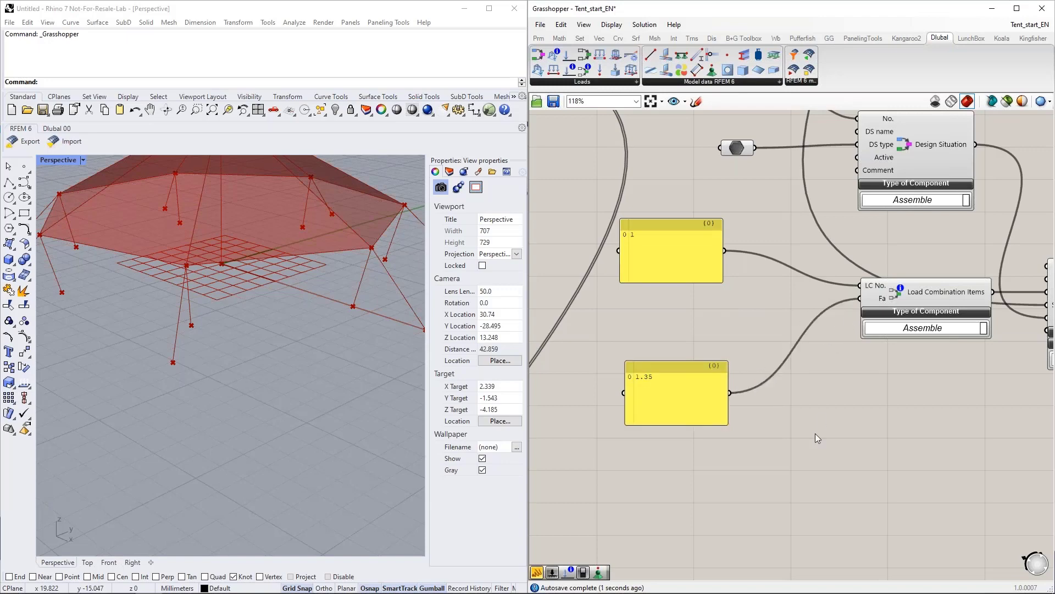
Shrink both panels and add a copy of the load case panel below the original with the entries 1 and 3 on separate lines
{"action": "right_click_drag", "start_coordinate": [784, 479], "coordinate": [726, 422]}
{"action": "left_click", "coordinate": [633, 383]}
{"action": "mouse_move", "coordinate": [634, 388]}
{"action": "left_mouse_down"}
{"action": "mouse_move", "coordinate": [628, 397]}
{"action": "mouse_move", "coordinate": [623, 384]}
{"action": "left_mouse_up"}
{"action": "left_click_drag", "start_coordinate": [602, 214], "coordinate": [591, 232]}
{"action": "double_click", "coordinate": [589, 232]}
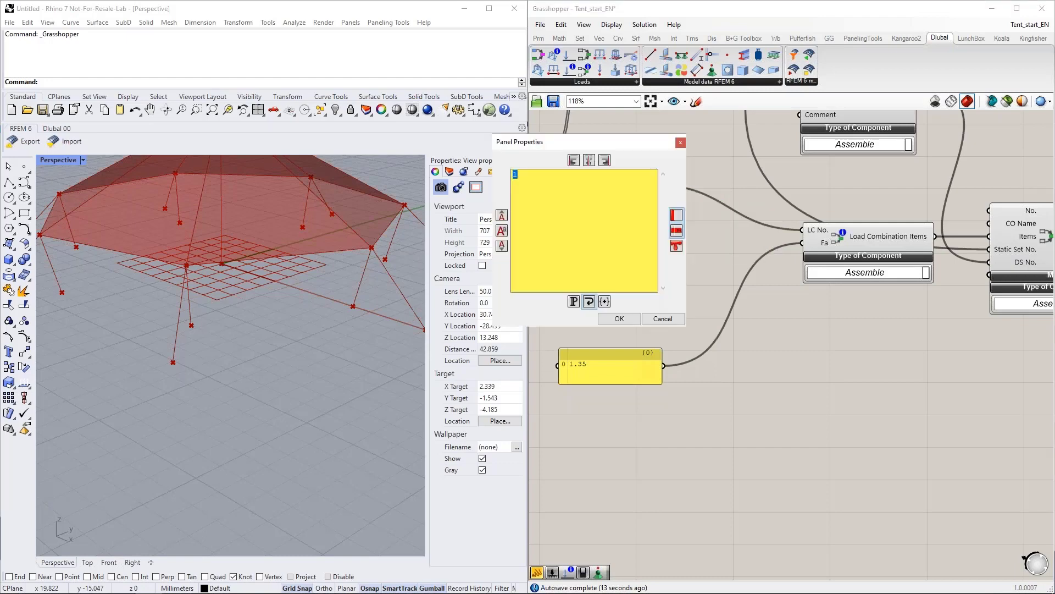
{"action": "key", "text": "Return"}
{"action": "type", "text": "3"}
{"action": "left_click", "coordinate": [618, 320]}
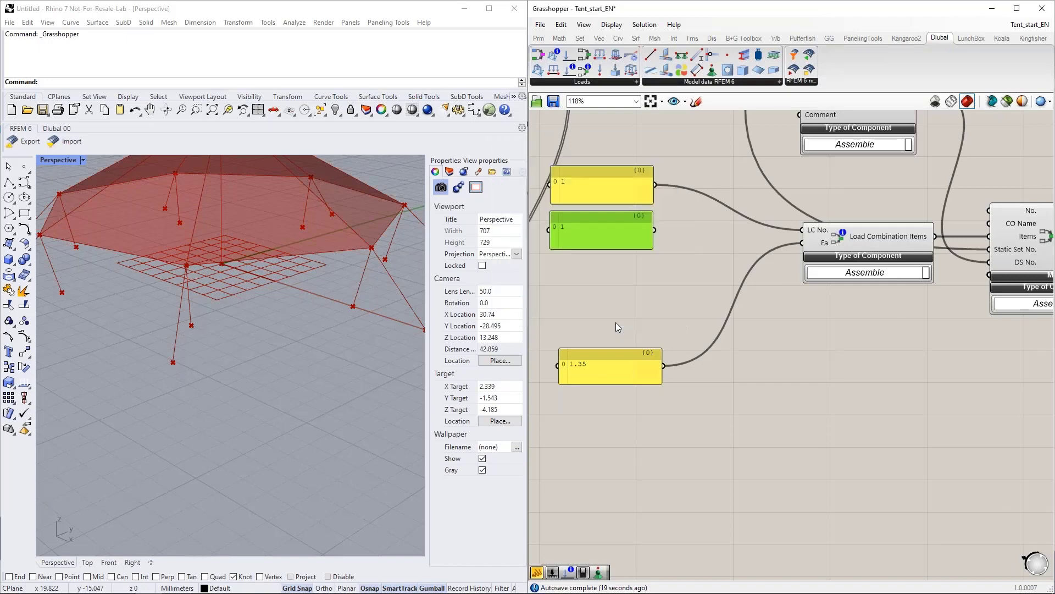
Copy the factor panel below the original and set its content to 1.35 and 1.5 on separate lines
{"action": "left_click", "coordinate": [609, 368]}
{"action": "left_click_drag", "start_coordinate": [612, 368], "coordinate": [602, 411], "text": "alt"}
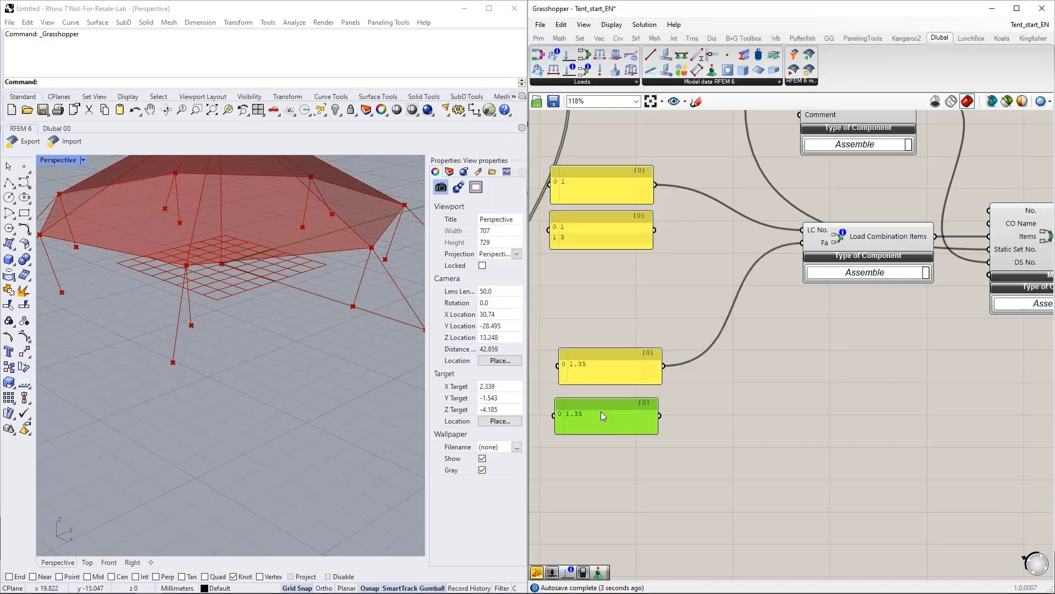
{"action": "double_click", "coordinate": [602, 408]}
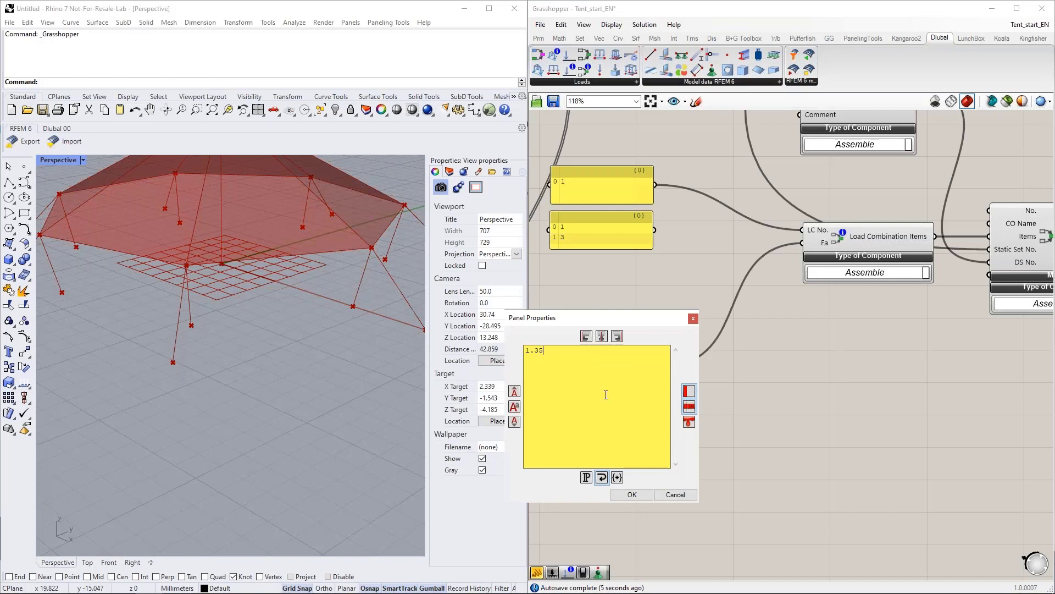
{"action": "type", "text": "1.5"}
{"action": "left_click", "coordinate": [634, 495]}
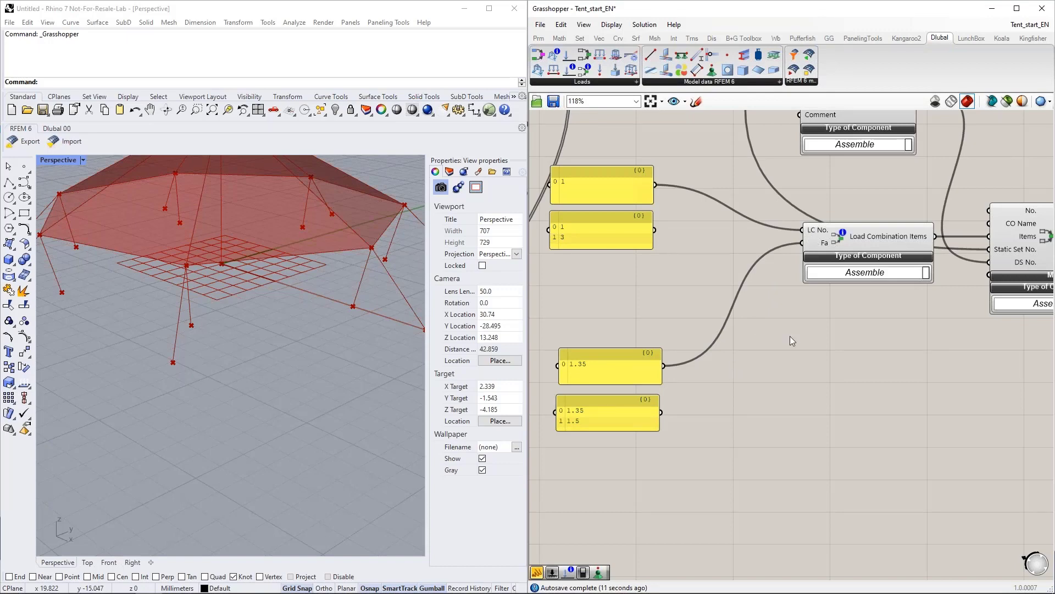
Add a two-input Entwine component, wire both load case panels into it and connect its result to the LC No. input
{"action": "double_click", "coordinate": [770, 349]}
{"action": "type", "text": "entwin"}
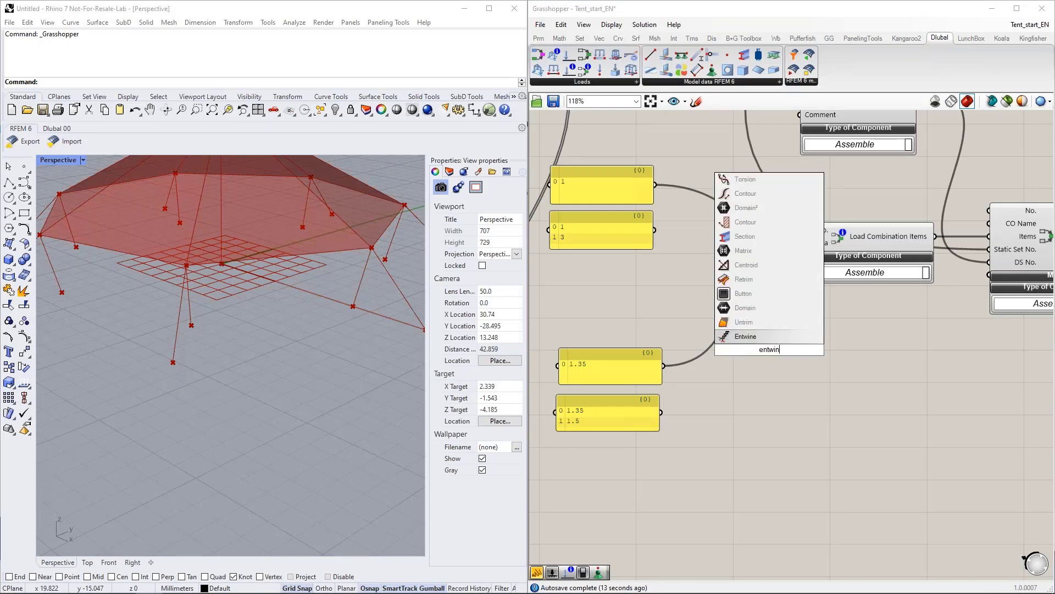
{"action": "key", "text": "Return"}
{"action": "scroll", "coordinate": [767, 357], "scroll_direction": "up", "scroll_amount": 4}
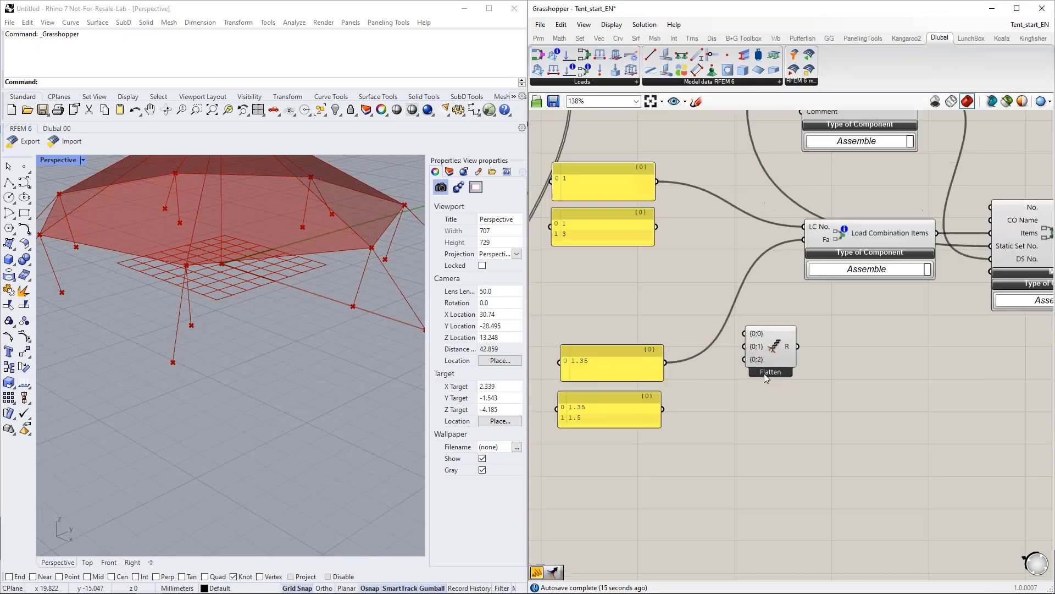
{"action": "scroll", "coordinate": [764, 354], "scroll_direction": "up", "scroll_amount": 2}
{"action": "left_click", "coordinate": [770, 345]}
{"action": "scroll", "coordinate": [766, 388], "scroll_direction": "down", "scroll_amount": 5}
{"action": "left_click_drag", "start_coordinate": [777, 356], "coordinate": [693, 204]}
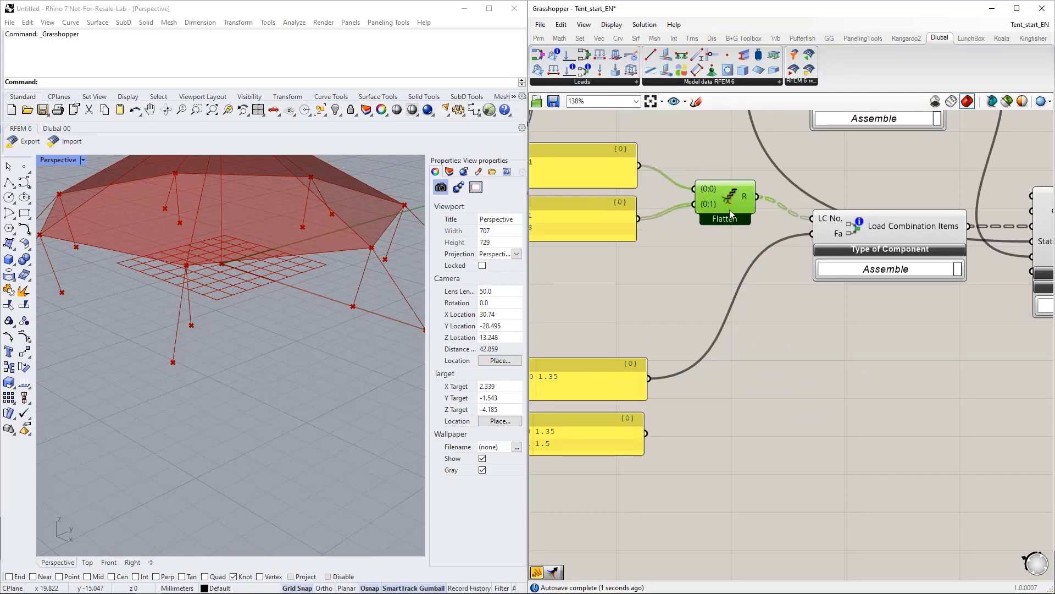
Copy the Entwine component next to the factor panels, wire both panels into it and connect its result to the Fa input
{"action": "left_click_drag", "start_coordinate": [726, 199], "coordinate": [698, 375], "text": "alt"}
{"action": "left_click_drag", "start_coordinate": [647, 433], "coordinate": [700, 389]}
{"action": "left_click_drag", "start_coordinate": [762, 382], "coordinate": [714, 400]}
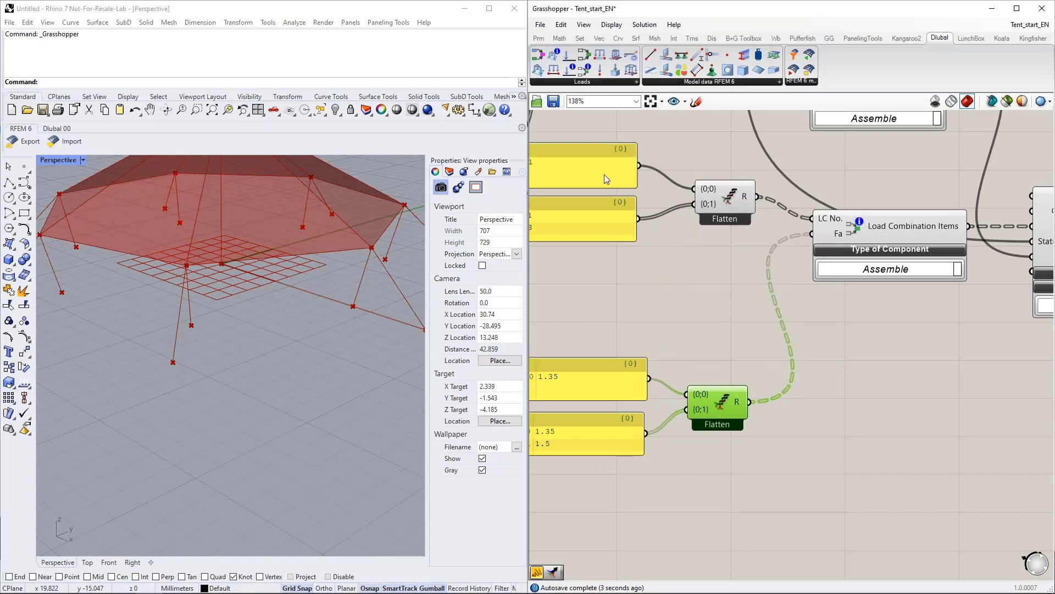
{"action": "left_click", "coordinate": [604, 176]}
{"action": "left_click", "coordinate": [606, 372]}
{"action": "left_click", "coordinate": [602, 219]}
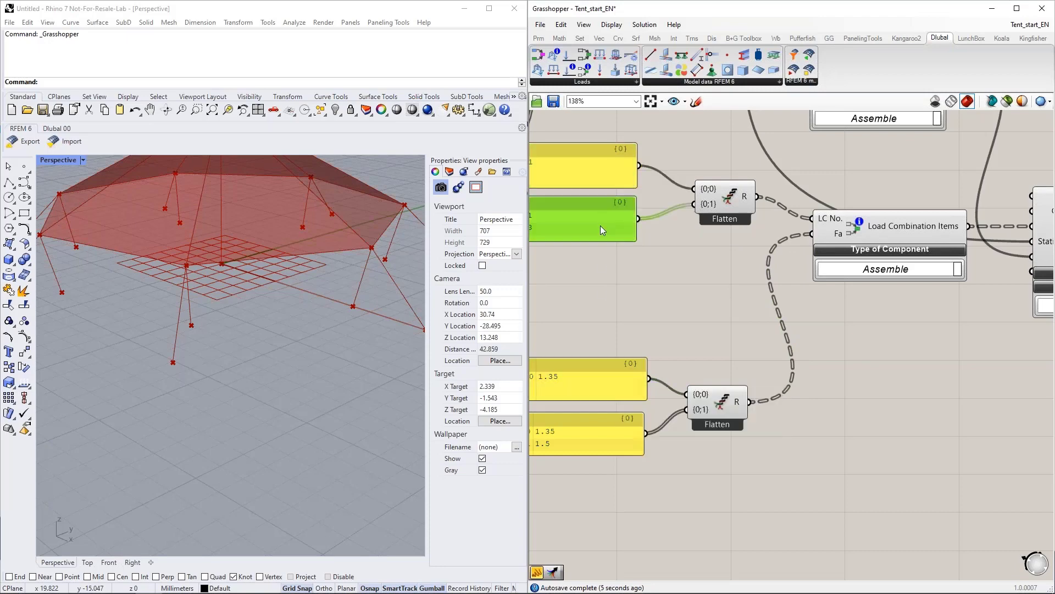
{"action": "left_click", "coordinate": [604, 437]}
{"action": "left_click", "coordinate": [693, 308]}
Expand the Load Combination's additional inputs and wire a Boolean Toggle set to True into its Init state input
{"action": "scroll", "coordinate": [693, 308], "scroll_direction": "down", "scroll_amount": 3}
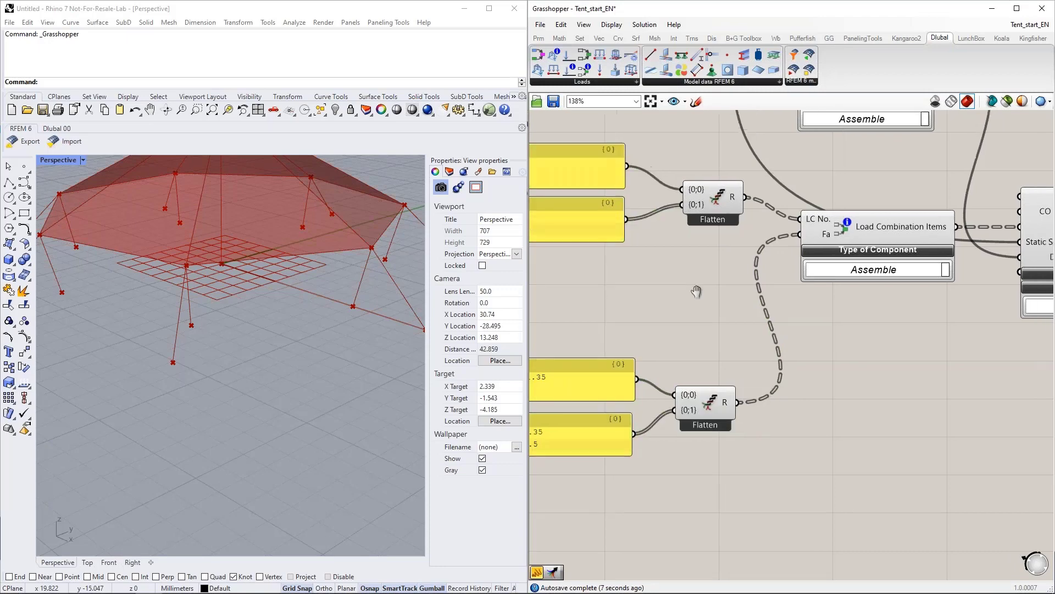
{"action": "right_click_drag", "start_coordinate": [776, 322], "coordinate": [711, 316]}
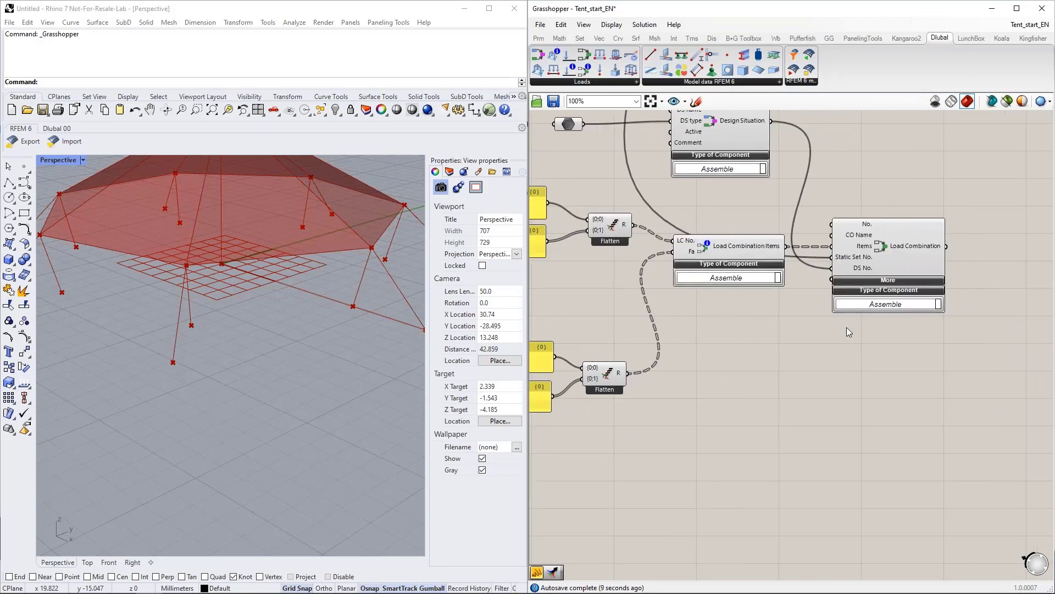
{"action": "right_click_drag", "start_coordinate": [846, 328], "coordinate": [779, 331]}
{"action": "left_click", "coordinate": [822, 283]}
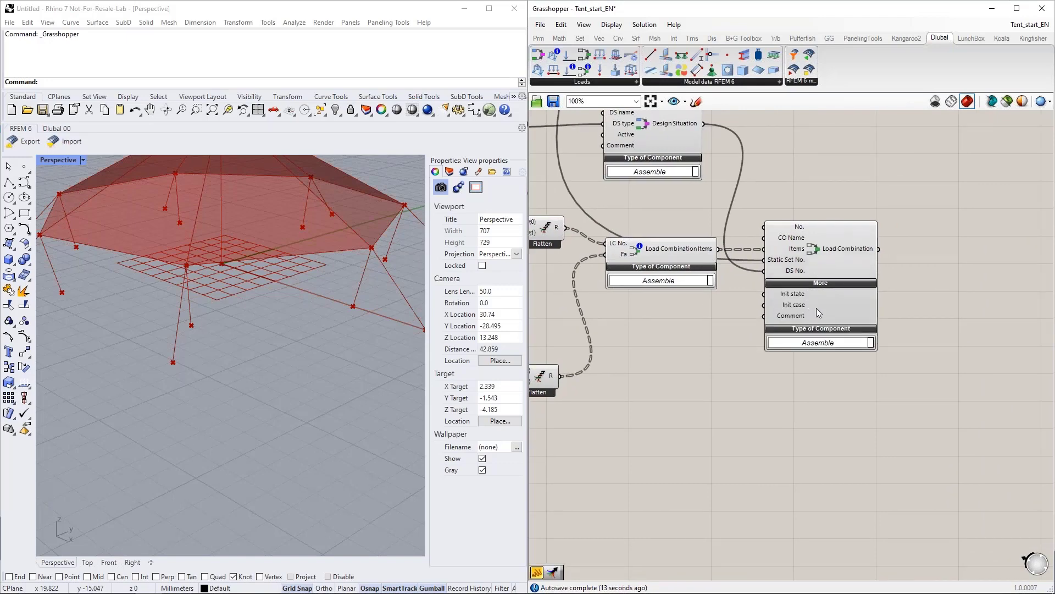
{"action": "scroll", "coordinate": [707, 306], "scroll_direction": "up", "scroll_amount": 3}
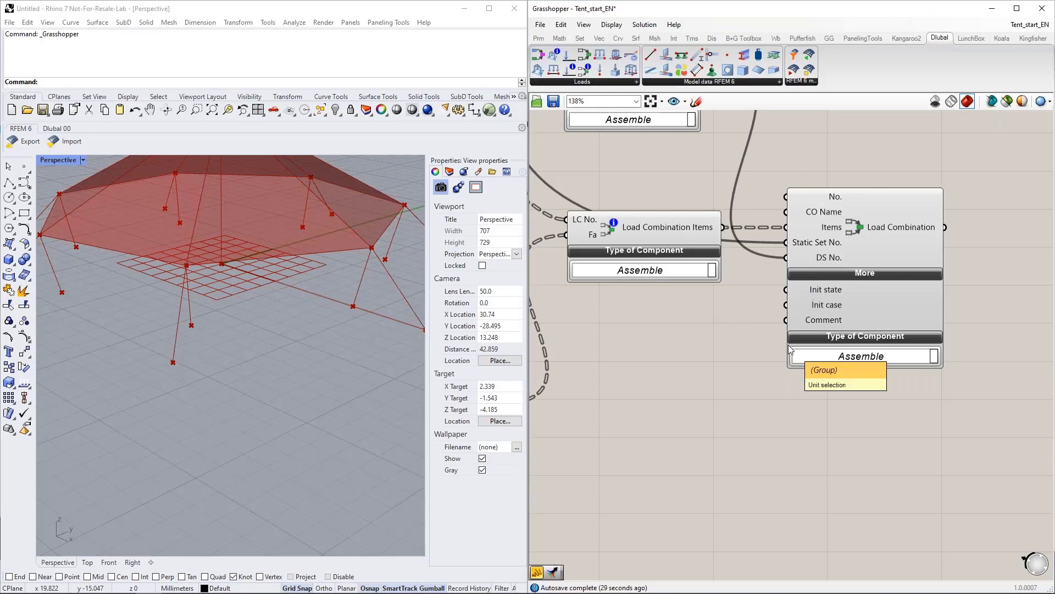
{"action": "double_click", "coordinate": [655, 332]}
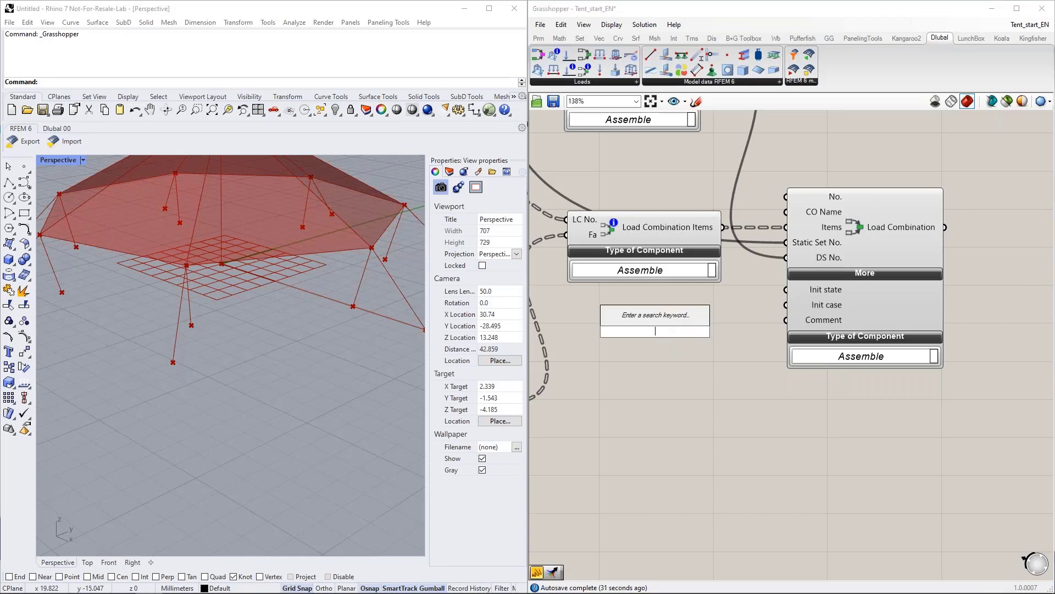
{"action": "type", "text": "boolea"}
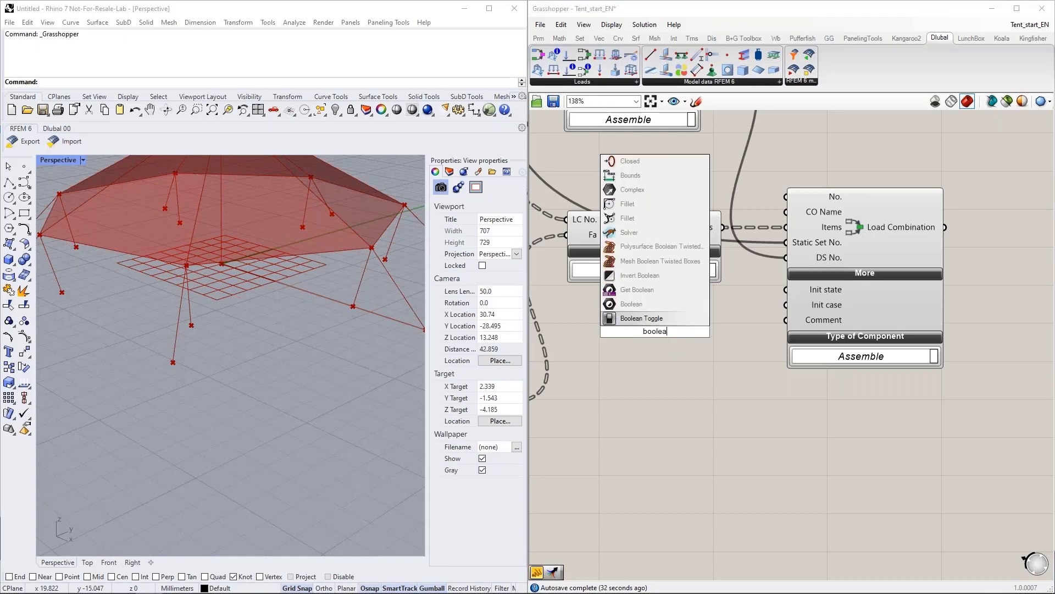
{"action": "key", "text": "Return"}
{"action": "left_click_drag", "start_coordinate": [698, 331], "coordinate": [786, 290]}
{"action": "double_click", "coordinate": [643, 334]}
{"action": "left_click_drag", "start_coordinate": [644, 333], "coordinate": [637, 297]}
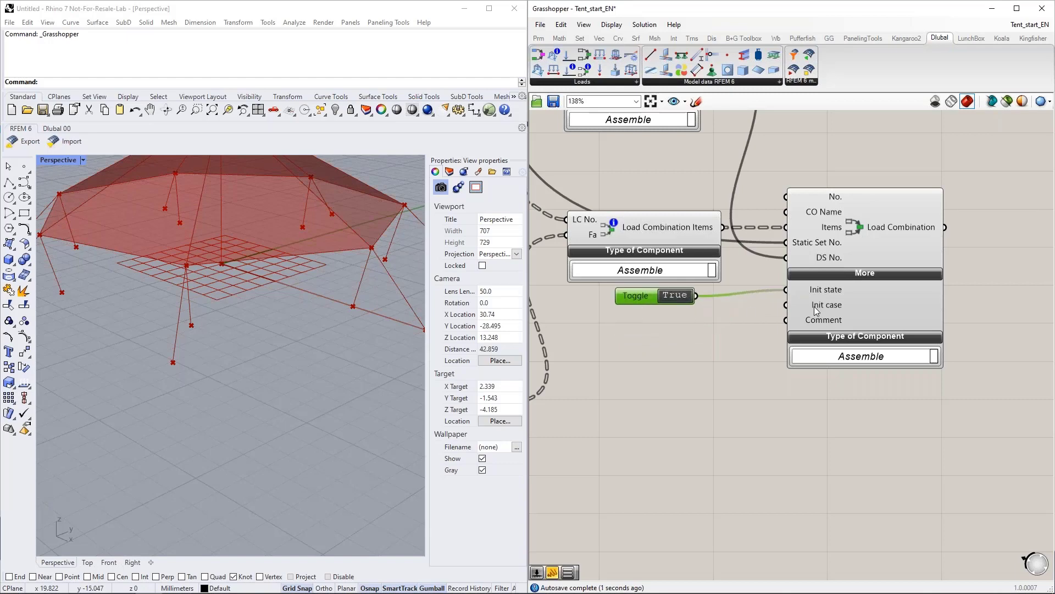
Wire the FF load case output into the Load Combination's Init case input and place that component beside Load Combination Items
{"action": "scroll", "coordinate": [740, 410], "scroll_direction": "down", "scroll_amount": 5}
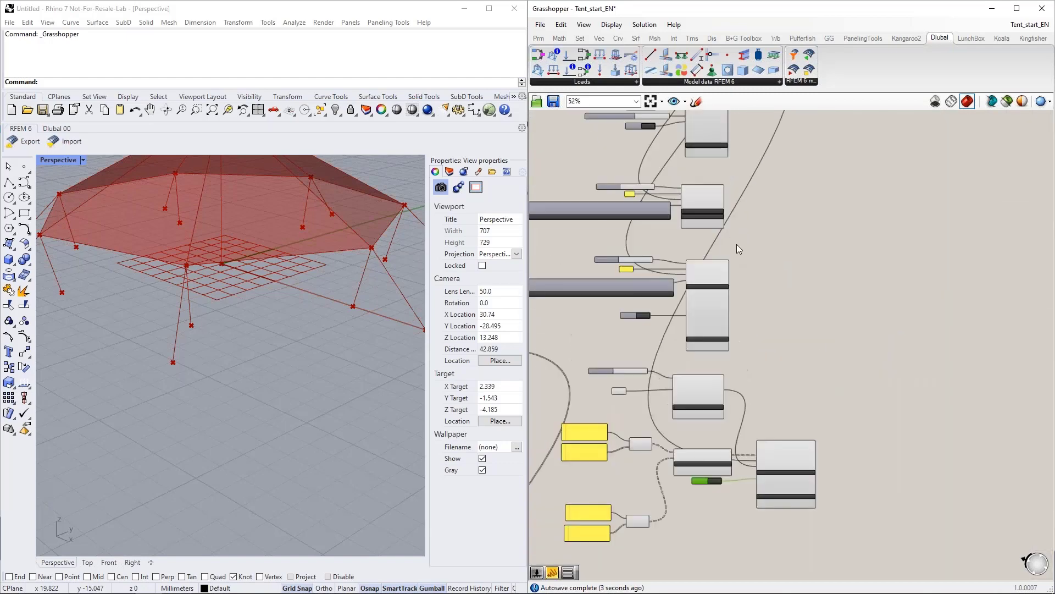
{"action": "scroll", "coordinate": [715, 203], "scroll_direction": "up", "scroll_amount": 3}
{"action": "scroll", "coordinate": [724, 187], "scroll_direction": "down", "scroll_amount": 2}
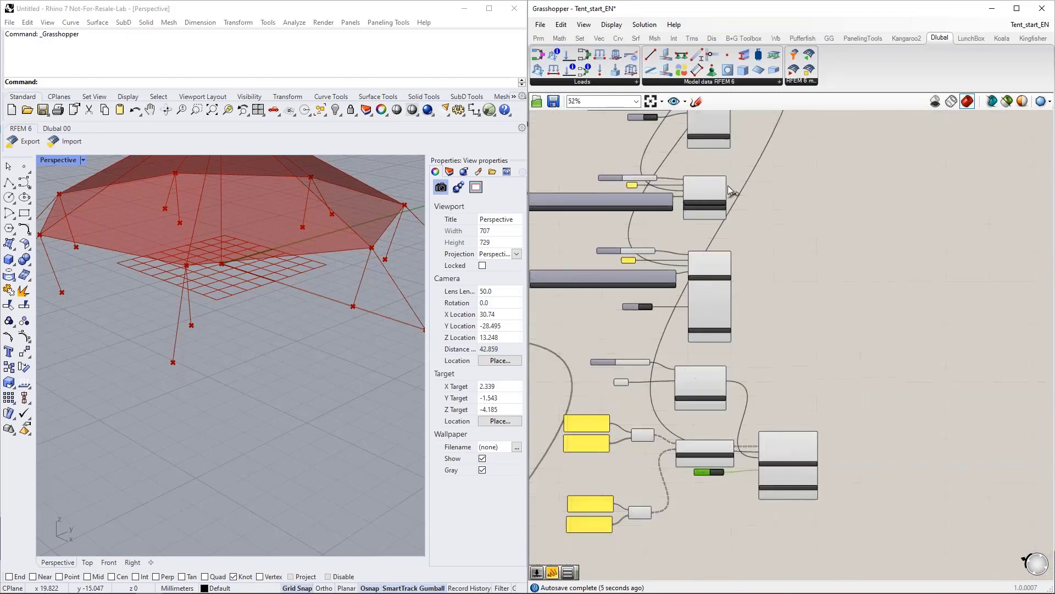
{"action": "scroll", "coordinate": [757, 486], "scroll_direction": "up", "scroll_amount": 8}
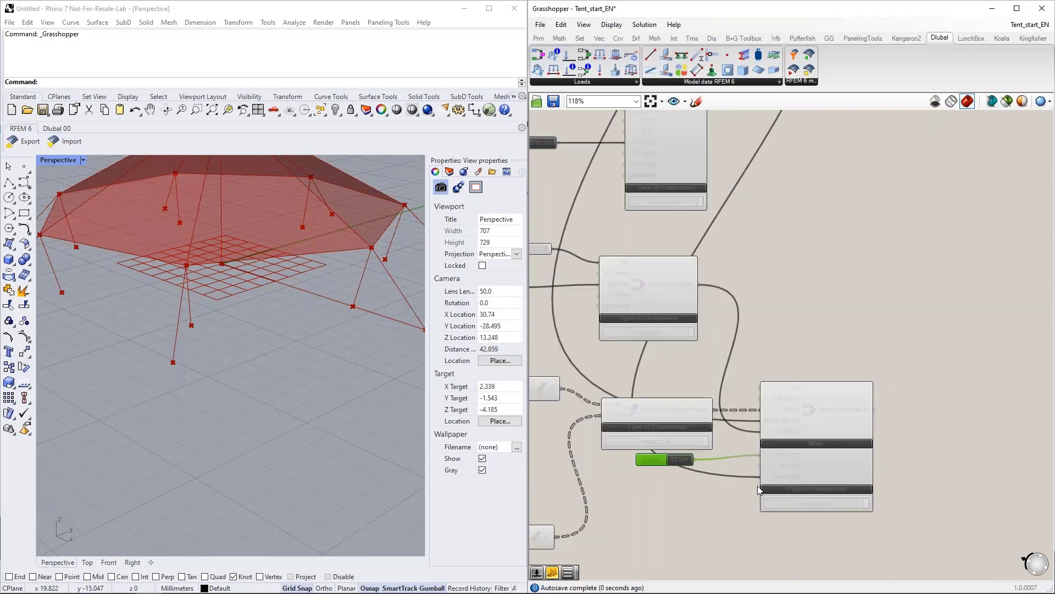
{"action": "scroll", "coordinate": [751, 474], "scroll_direction": "down", "scroll_amount": 6}
{"action": "left_click", "coordinate": [783, 414]}
{"action": "left_click_drag", "start_coordinate": [783, 414], "coordinate": [802, 232]}
{"action": "right_click_drag", "start_coordinate": [757, 138], "coordinate": [770, 286]}
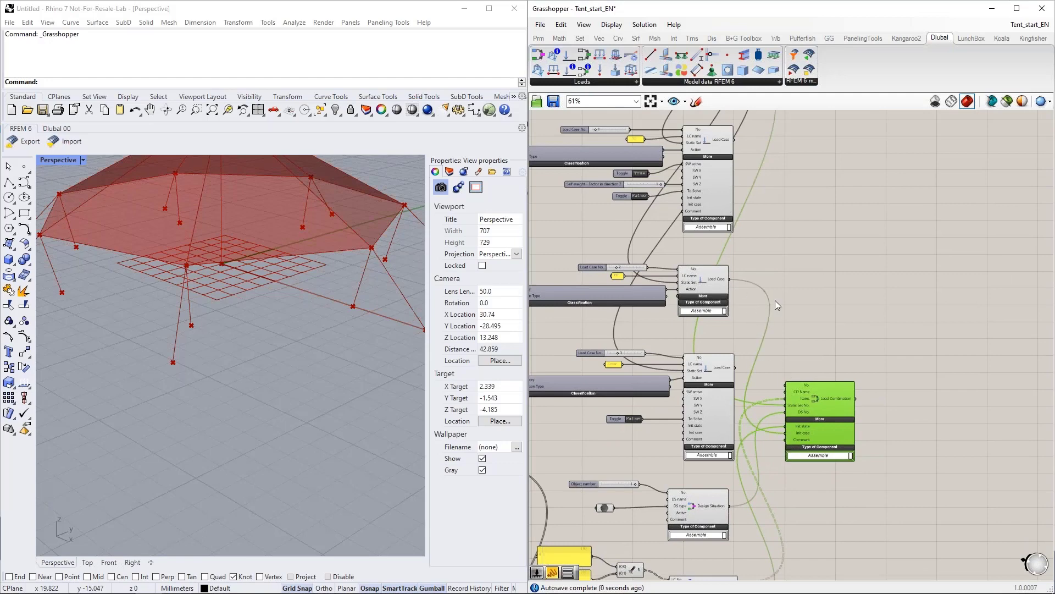
{"action": "scroll", "coordinate": [784, 334], "scroll_direction": "down", "scroll_amount": 4}
{"action": "left_click_drag", "start_coordinate": [784, 335], "coordinate": [815, 305]}
{"action": "scroll", "coordinate": [779, 427], "scroll_direction": "up", "scroll_amount": 6}
{"action": "left_click", "coordinate": [753, 365]}
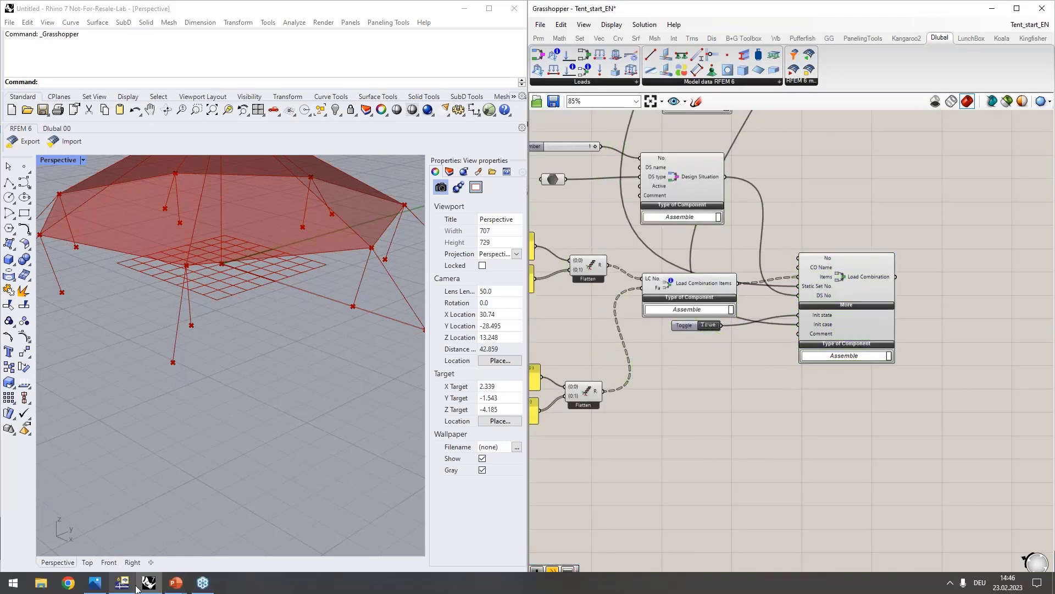
Switch to RFEM, examine the settings of load combination CO1, including its initial state option, and return to Grasshopper
{"action": "left_click", "coordinate": [134, 588]}
{"action": "left_click", "coordinate": [105, 429]}
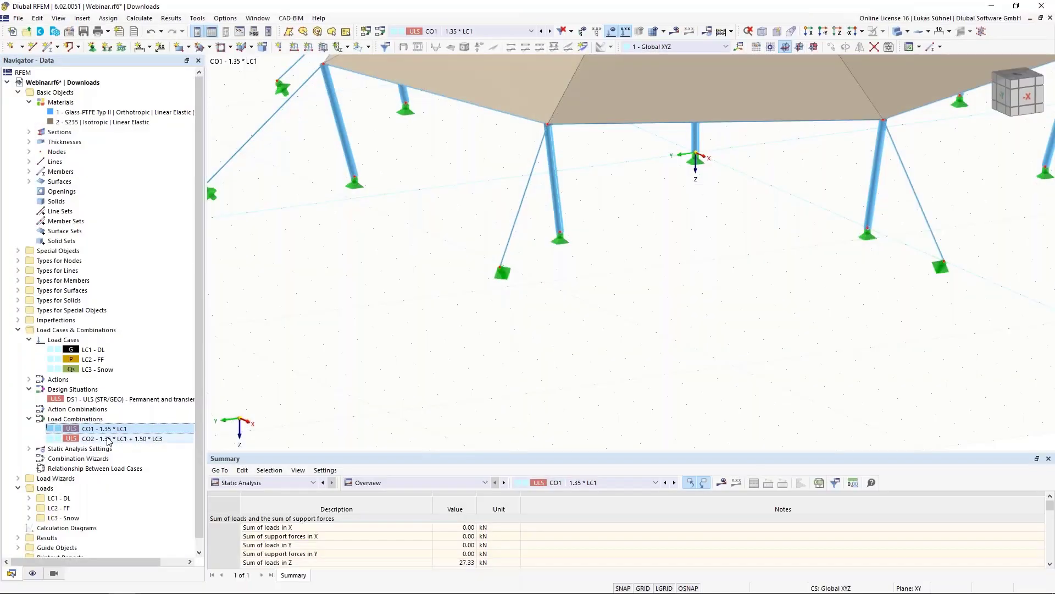
{"action": "double_click", "coordinate": [104, 429]}
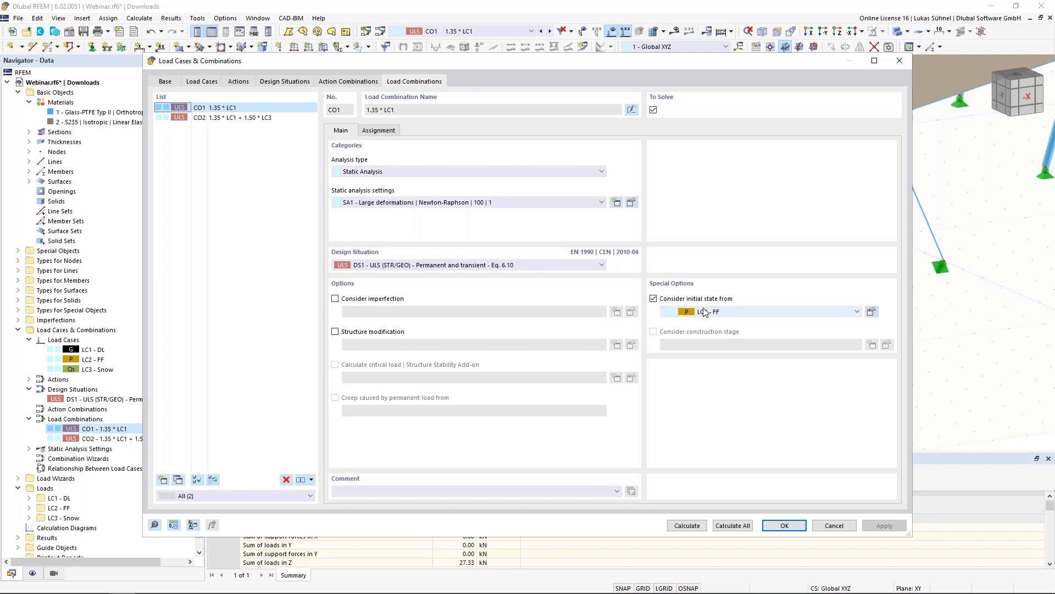
{"action": "left_click", "coordinate": [785, 525]}
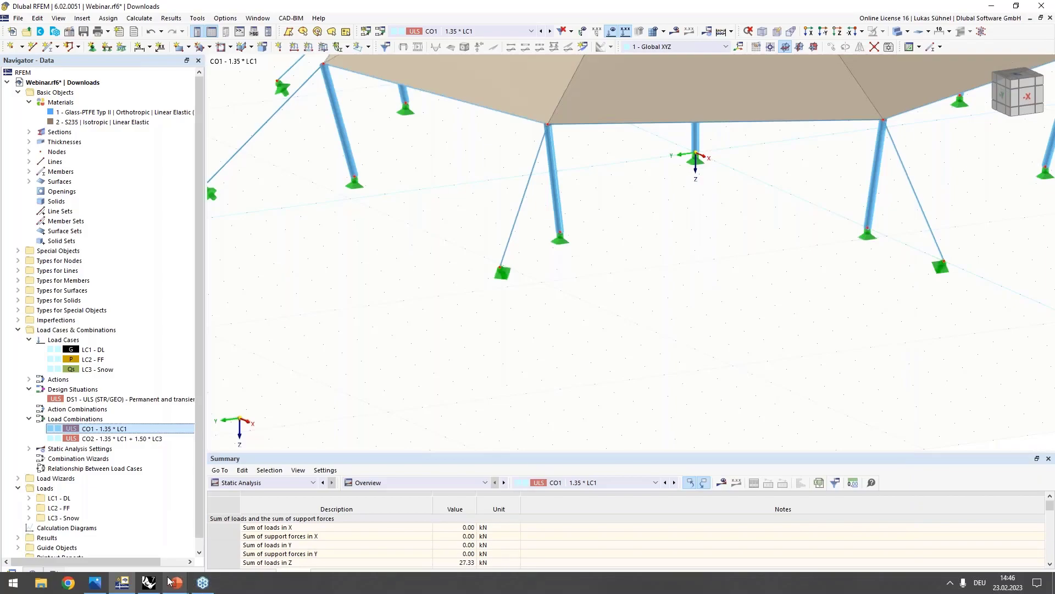
{"action": "left_click", "coordinate": [147, 582]}
Group all load case, design situation and load combination components outside the cyan group
{"action": "scroll", "coordinate": [701, 427], "scroll_direction": "up", "scroll_amount": 3}
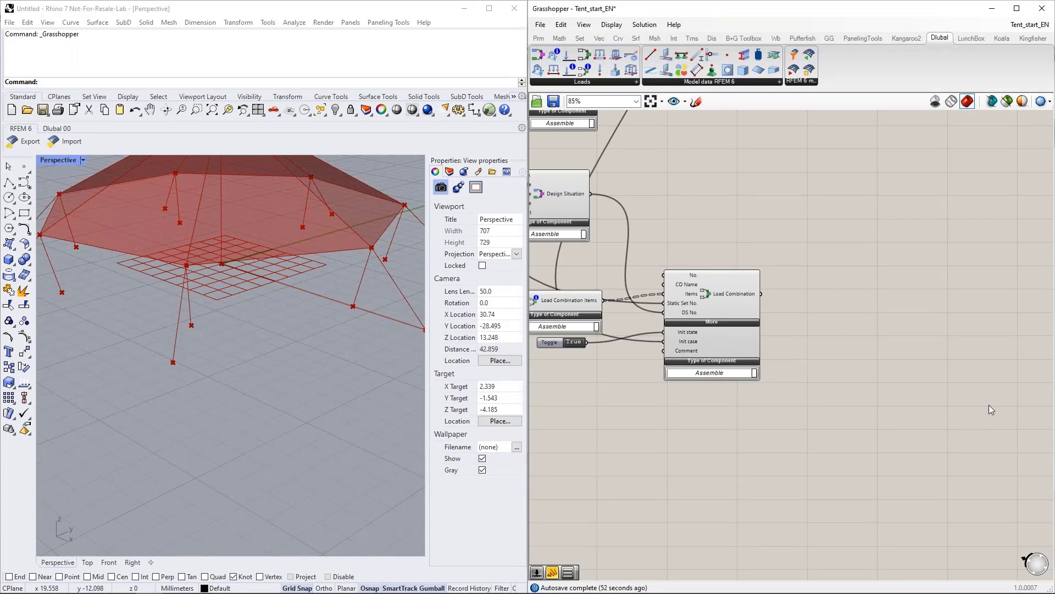
{"action": "double_click", "coordinate": [888, 291]}
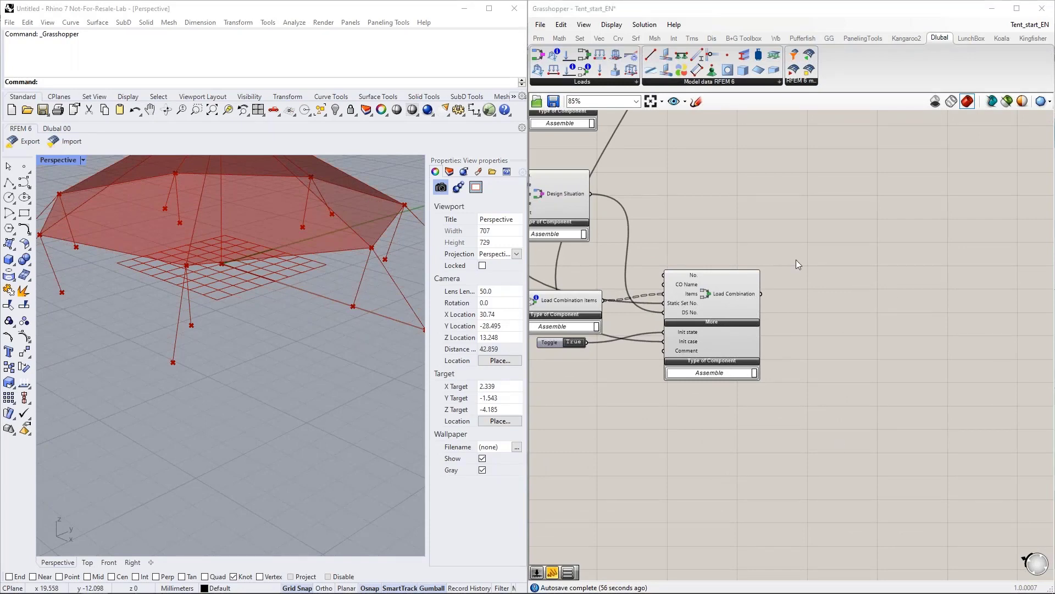
{"action": "scroll", "coordinate": [783, 268], "scroll_direction": "down", "scroll_amount": 5}
{"action": "scroll", "coordinate": [823, 387], "scroll_direction": "down", "scroll_amount": 3}
{"action": "left_click_drag", "start_coordinate": [852, 493], "coordinate": [702, 201]}
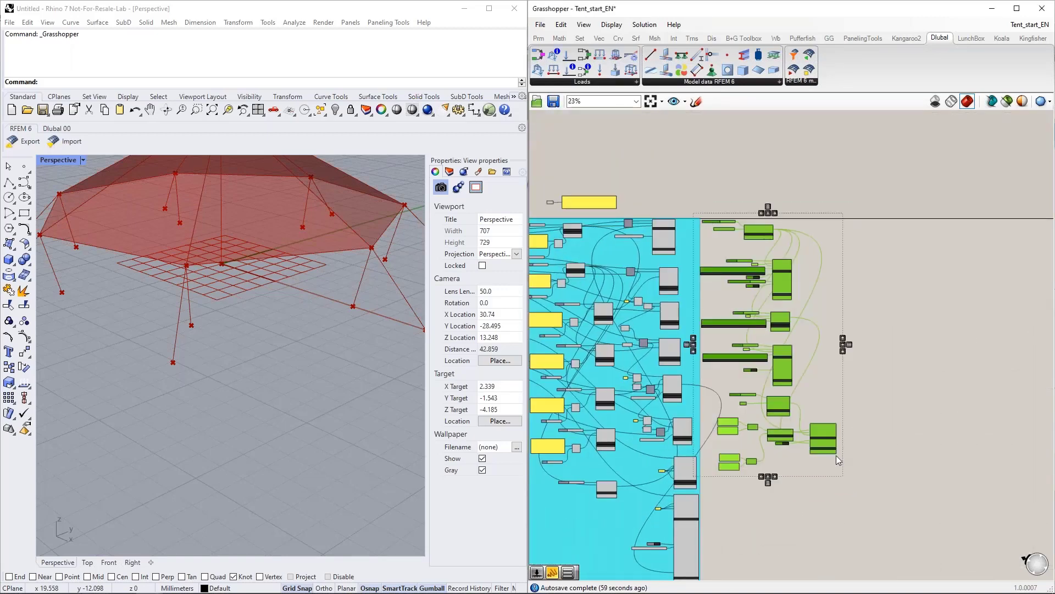
{"action": "right_click", "coordinate": [773, 456]}
{"action": "left_click", "coordinate": [802, 505]}
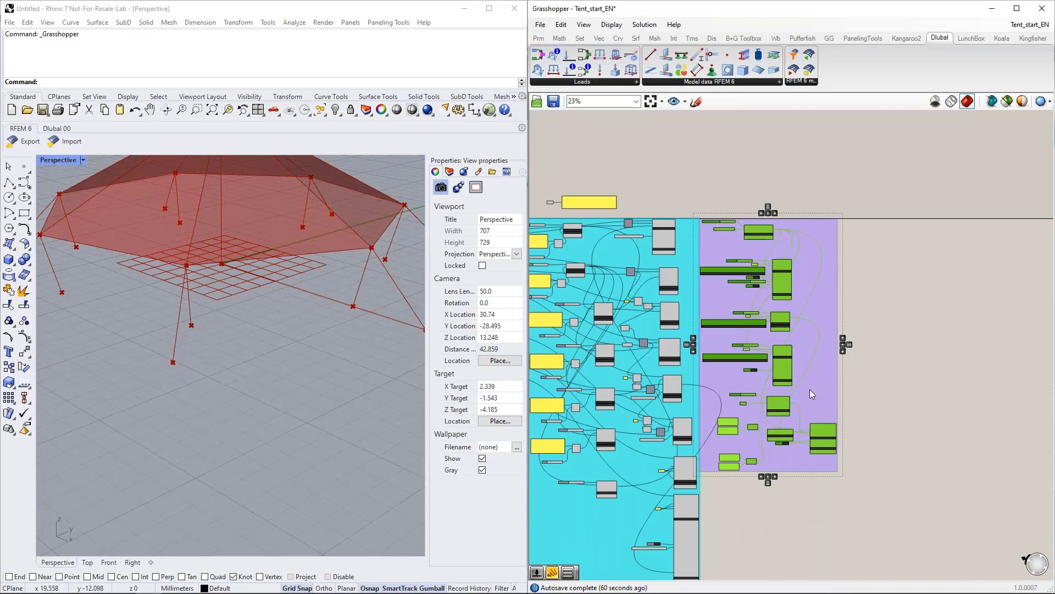
Change the new group's colour to green with R 0, G 255 and B 116
{"action": "right_click", "coordinate": [821, 384]}
{"action": "mouse_move", "coordinate": [860, 501]}
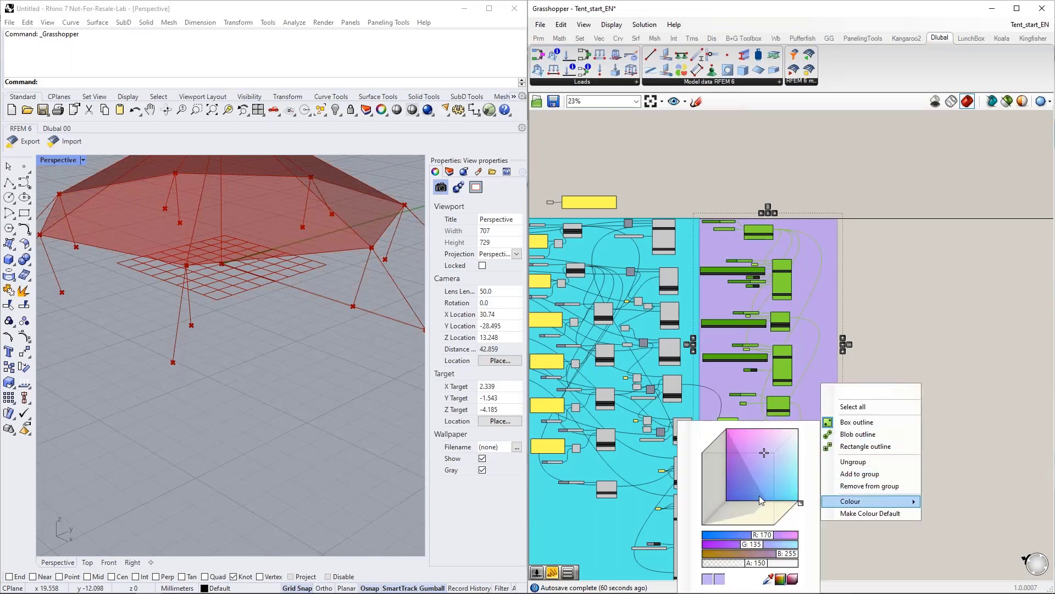
{"action": "left_click_drag", "start_coordinate": [801, 503], "coordinate": [790, 518]}
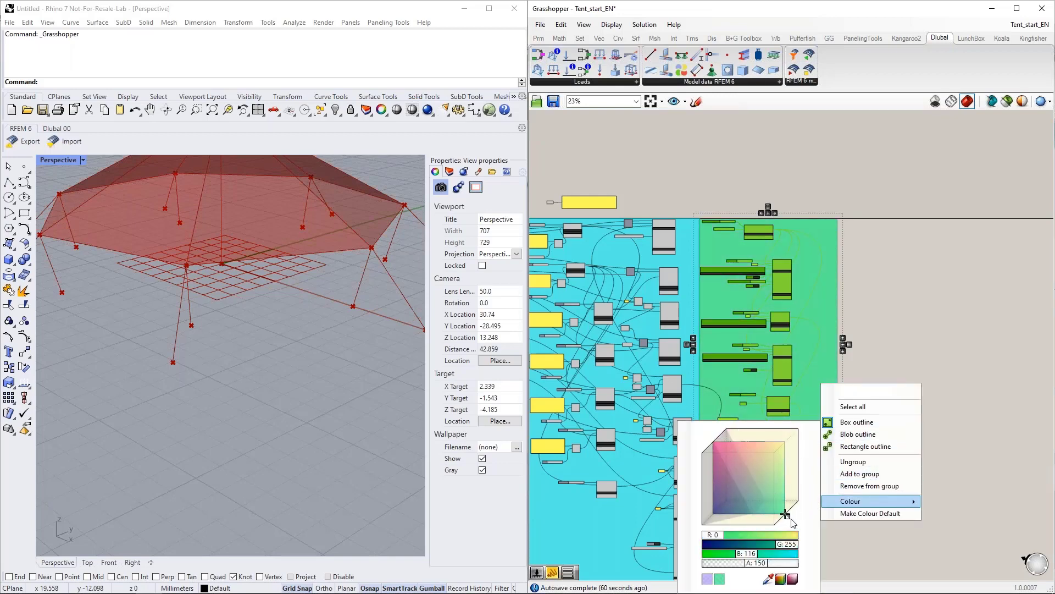
{"action": "left_click", "coordinate": [920, 289]}
Add a Dlubal Member Load component beside the green group, leaving free space for its inputs
{"action": "right_click_drag", "start_coordinate": [933, 253], "coordinate": [833, 290]}
{"action": "scroll", "coordinate": [829, 288], "scroll_direction": "up", "scroll_amount": 5}
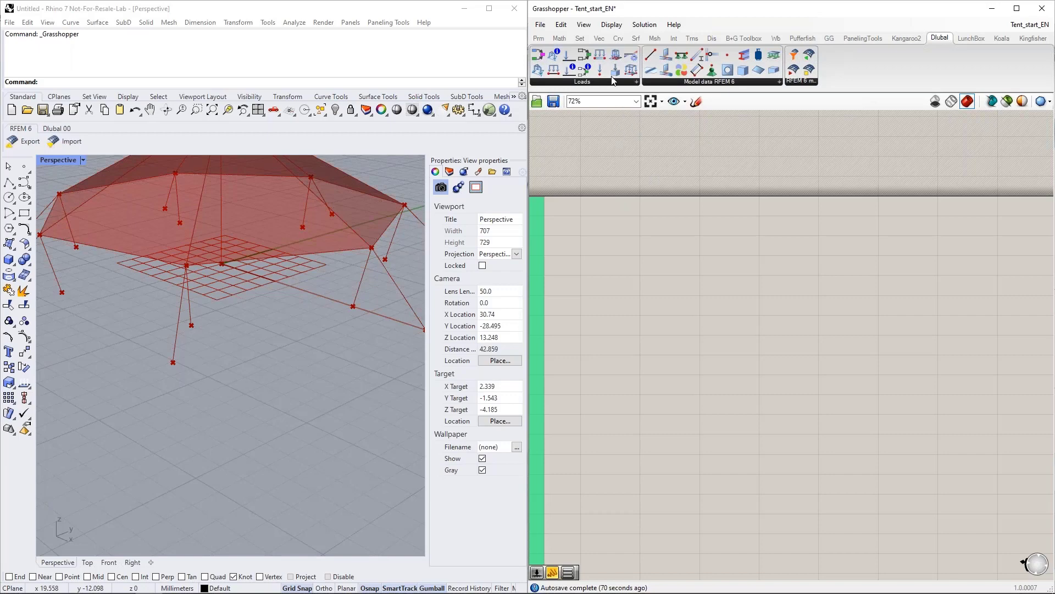
{"action": "left_click_drag", "start_coordinate": [600, 55], "coordinate": [723, 250]}
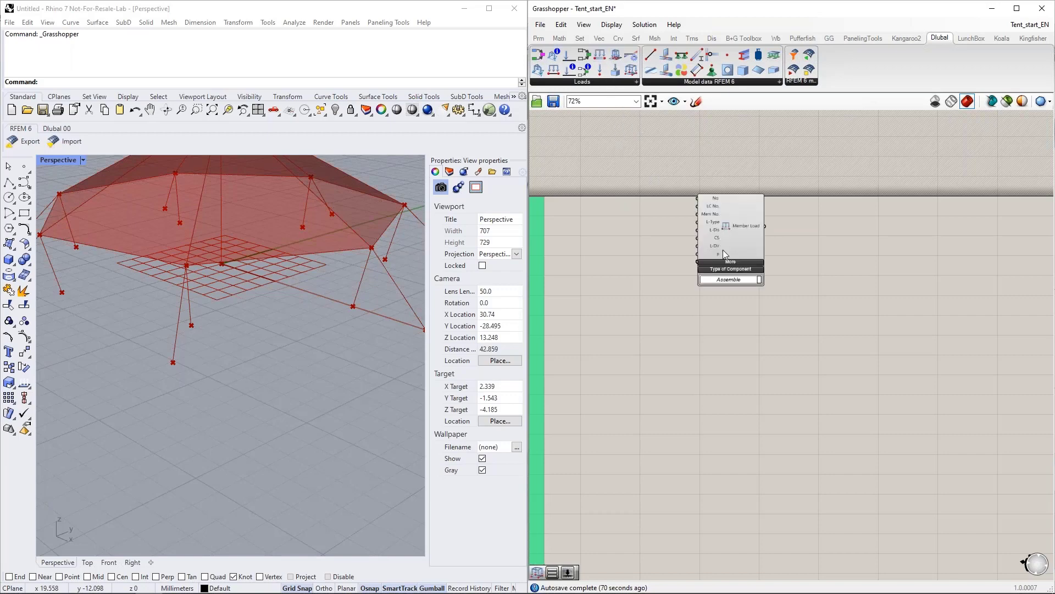
{"action": "right_click_drag", "start_coordinate": [653, 252], "coordinate": [694, 250]}
{"action": "left_click_drag", "start_coordinate": [783, 229], "coordinate": [833, 243]}
{"action": "scroll", "coordinate": [830, 243], "scroll_direction": "up", "scroll_amount": 3}
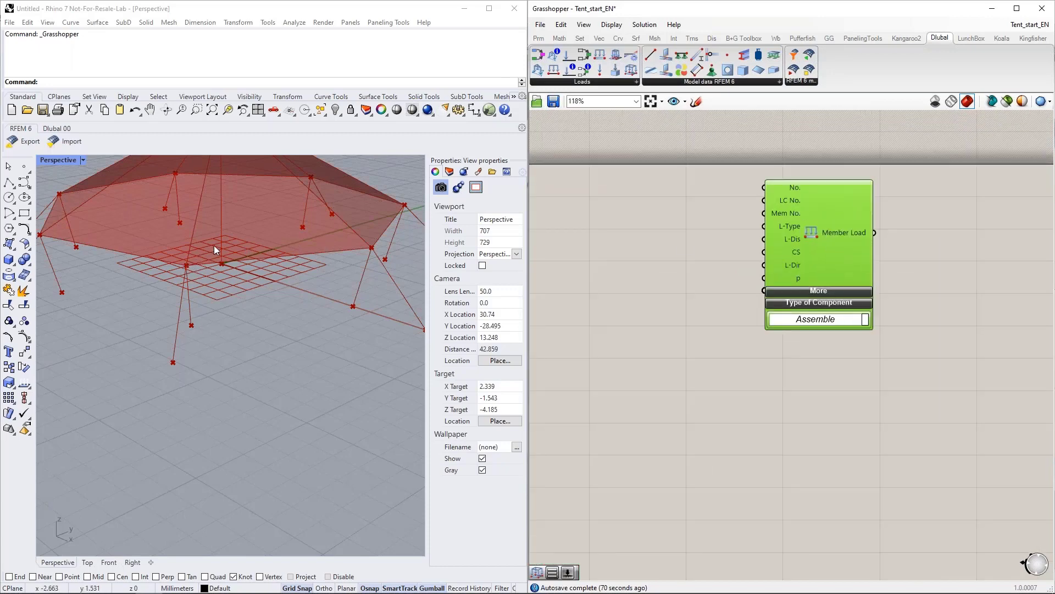
{"action": "right_click_drag", "start_coordinate": [341, 259], "coordinate": [371, 383]}
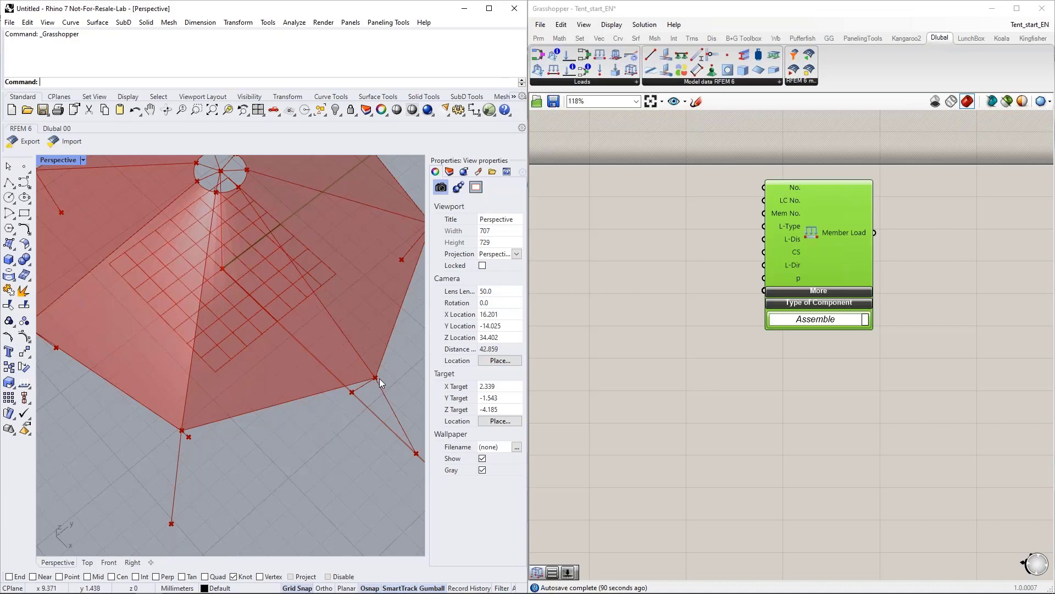
{"action": "right_click_drag", "start_coordinate": [301, 417], "coordinate": [265, 384]}
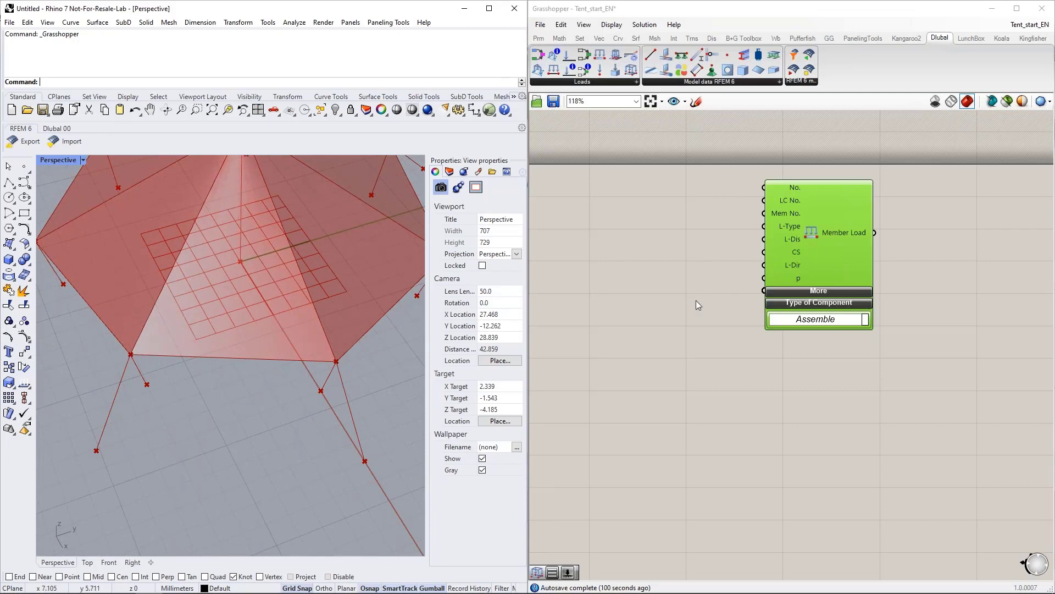
{"action": "right_click_drag", "start_coordinate": [731, 303], "coordinate": [781, 293]}
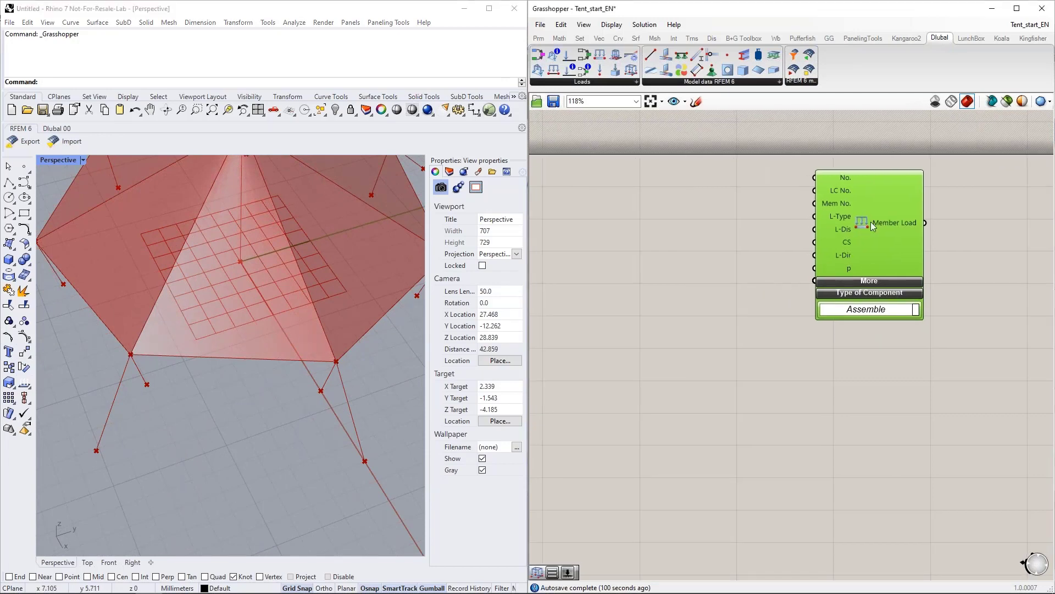
{"action": "left_click_drag", "start_coordinate": [871, 222], "coordinate": [894, 252]}
{"action": "scroll", "coordinate": [715, 233], "scroll_direction": "down", "scroll_amount": 2}
{"action": "right_click_drag", "start_coordinate": [714, 233], "coordinate": [727, 233]}
{"action": "left_click_drag", "start_coordinate": [848, 238], "coordinate": [848, 230]}
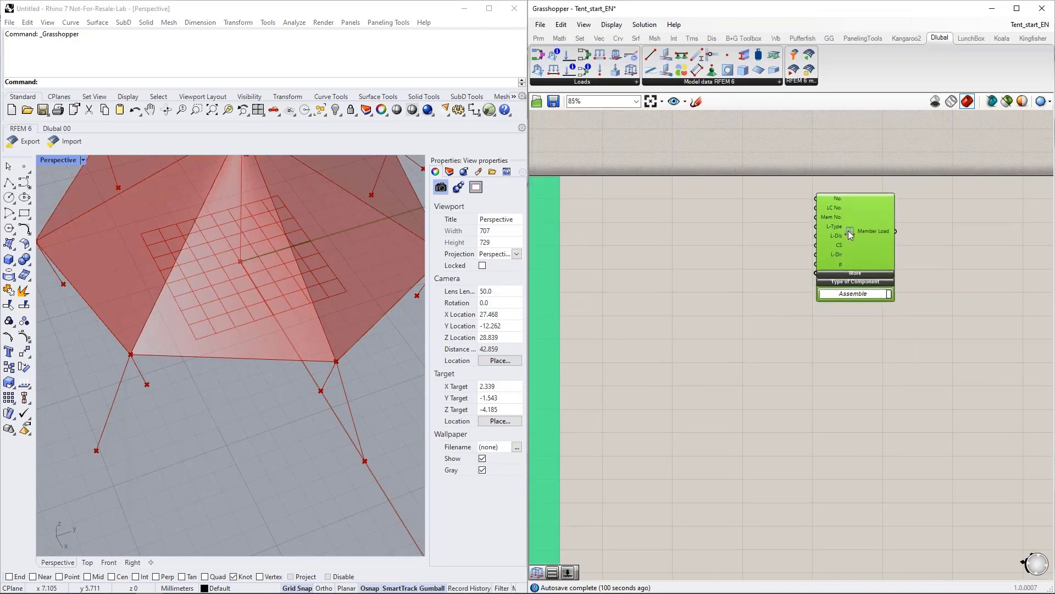
Bring the Member Load component closer to the load cases and wire the FF load case into its LC No. input
{"action": "scroll", "coordinate": [769, 229], "scroll_direction": "up", "scroll_amount": 1}
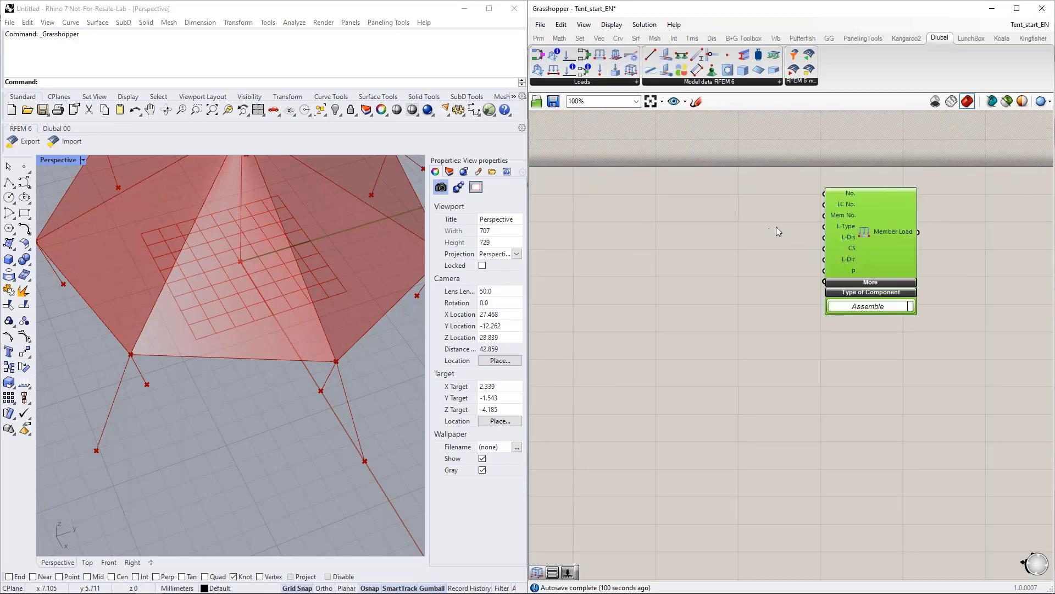
{"action": "scroll", "coordinate": [959, 235], "scroll_direction": "down", "scroll_amount": 3}
{"action": "scroll", "coordinate": [958, 242], "scroll_direction": "up", "scroll_amount": 2}
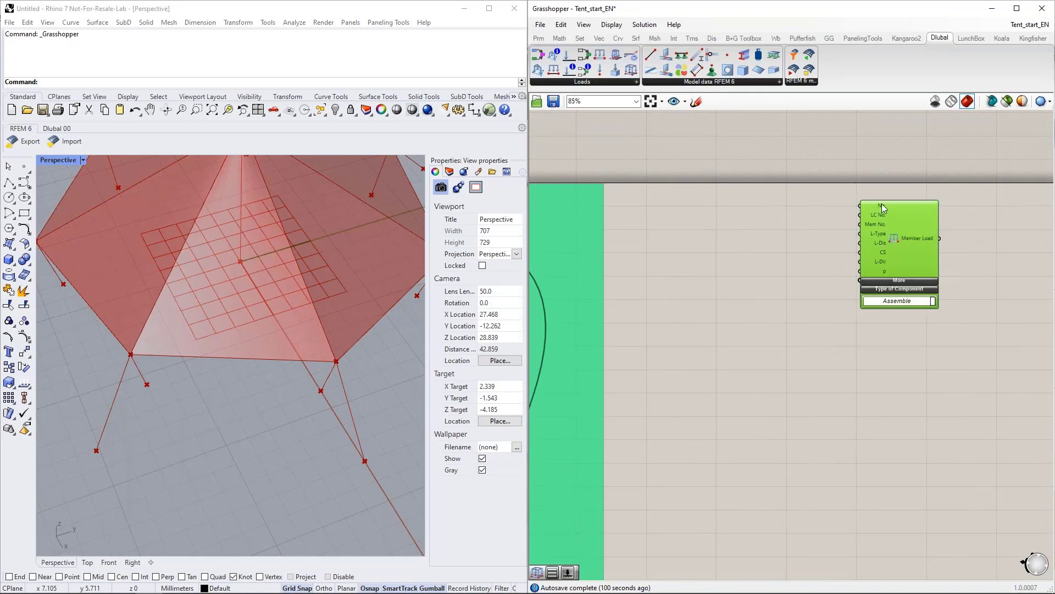
{"action": "mouse_move", "coordinate": [881, 204]}
{"action": "right_click_drag", "start_coordinate": [741, 290], "coordinate": [870, 257]}
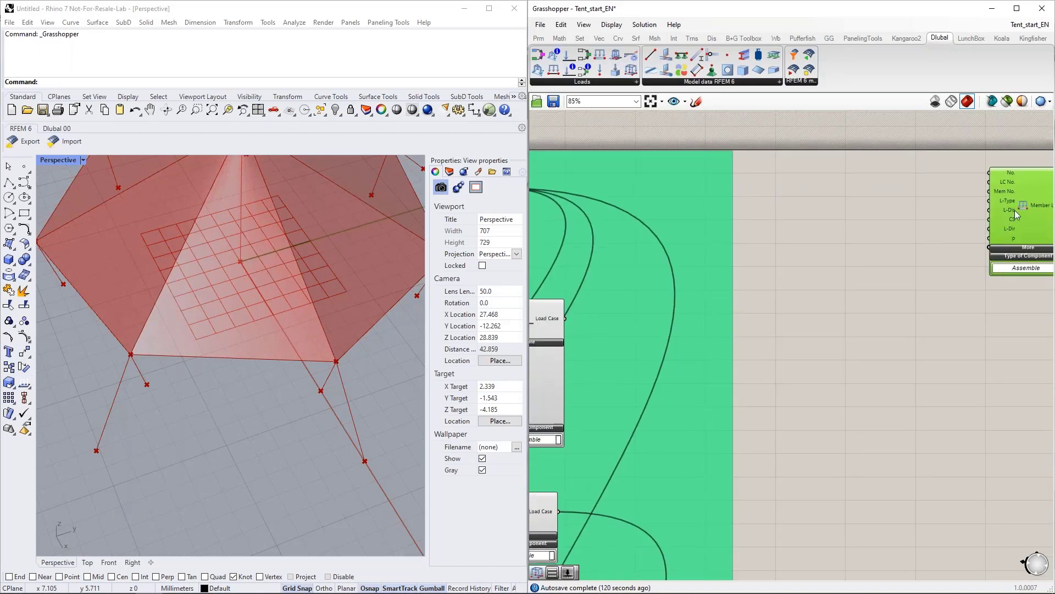
{"action": "left_click_drag", "start_coordinate": [1015, 212], "coordinate": [887, 324]}
{"action": "right_click_drag", "start_coordinate": [713, 407], "coordinate": [843, 273]}
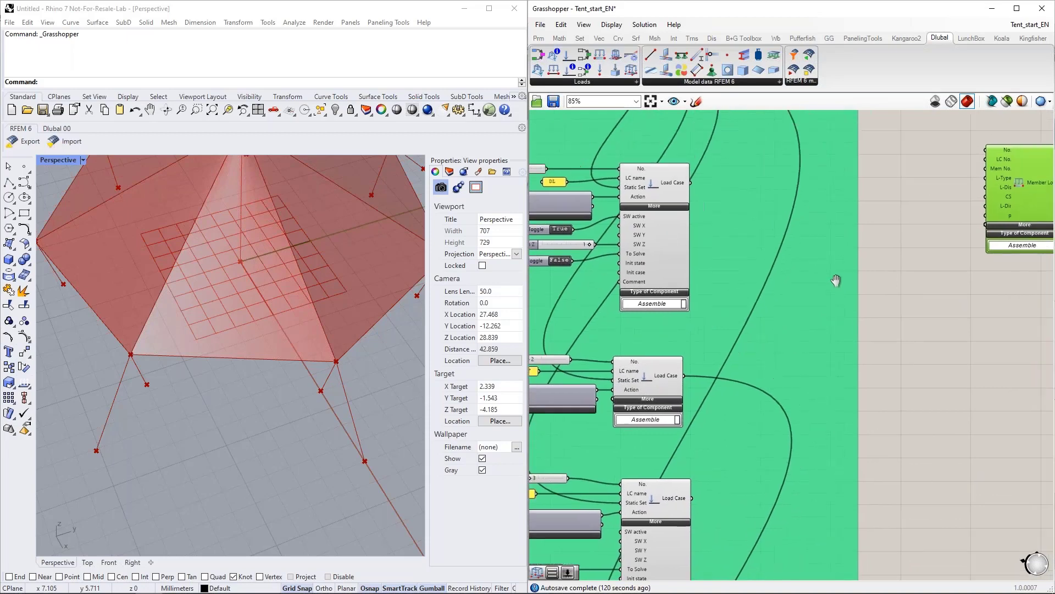
{"action": "left_click_drag", "start_coordinate": [676, 384], "coordinate": [977, 168]}
{"action": "right_click_drag", "start_coordinate": [731, 411], "coordinate": [626, 336]}
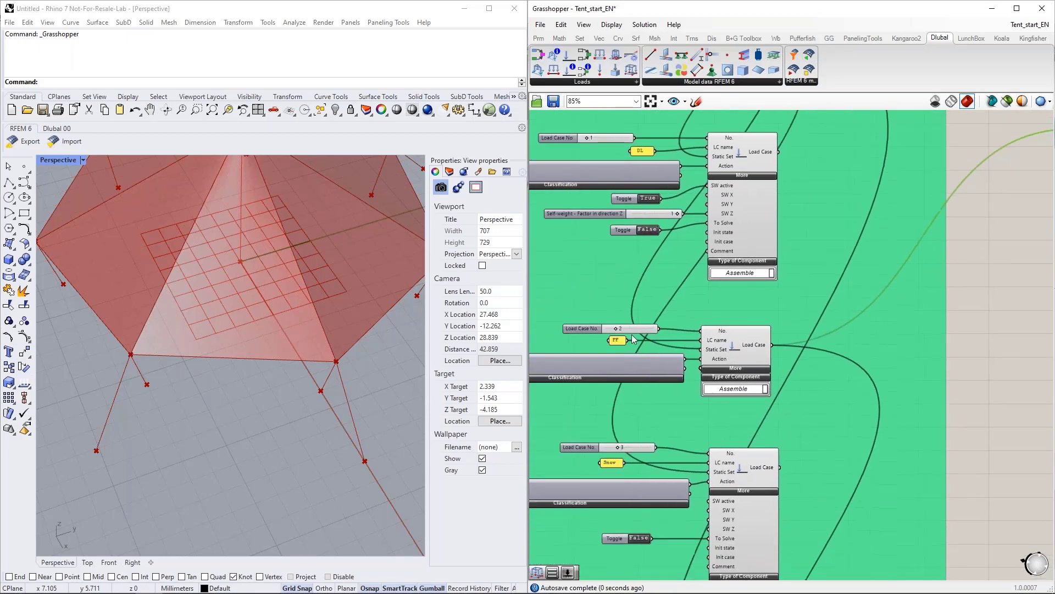
Move the Member Load component below the green group's factor panels, close to the member components
{"action": "right_click_drag", "start_coordinate": [907, 276], "coordinate": [757, 323]}
{"action": "scroll", "coordinate": [709, 318], "scroll_direction": "down", "scroll_amount": 5}
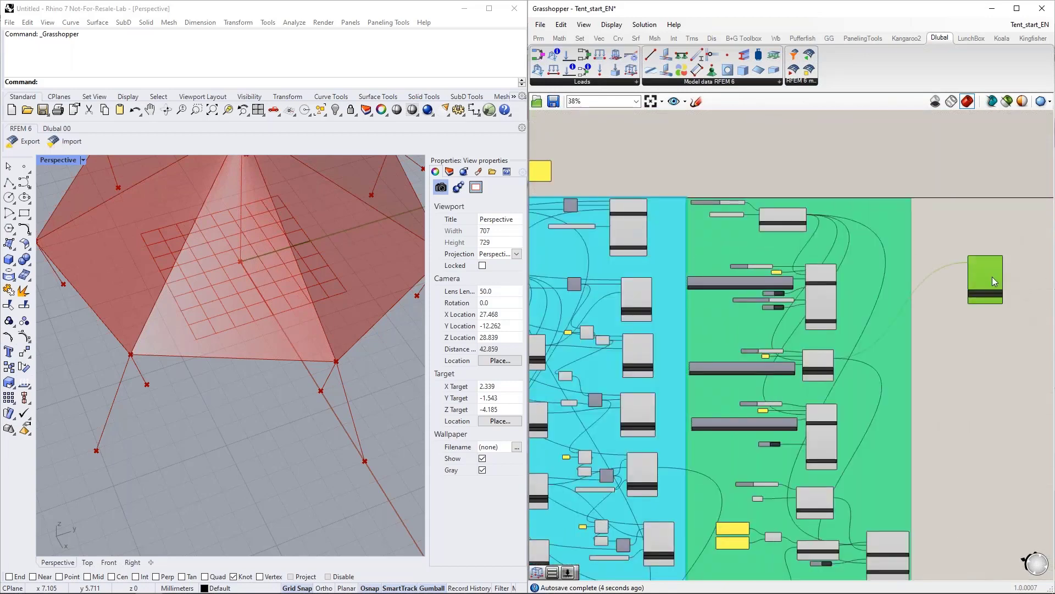
{"action": "left_click_drag", "start_coordinate": [992, 276], "coordinate": [707, 547]}
{"action": "right_click_drag", "start_coordinate": [748, 567], "coordinate": [915, 207]}
{"action": "left_click_drag", "start_coordinate": [868, 193], "coordinate": [930, 300]}
{"action": "scroll", "coordinate": [916, 259], "scroll_direction": "up", "scroll_amount": 5}
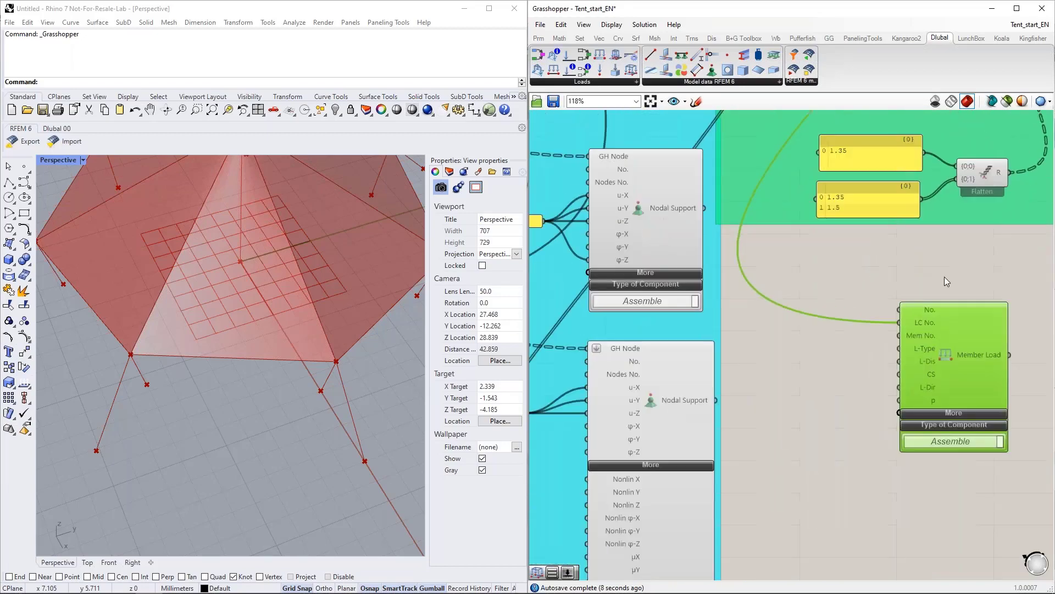
Wire the output of the TYPE_CABLE Member component into the Member Load's Mem No. input
{"action": "right_click_drag", "start_coordinate": [931, 299], "coordinate": [848, 435]}
{"action": "scroll", "coordinate": [837, 430], "scroll_direction": "down", "scroll_amount": 5}
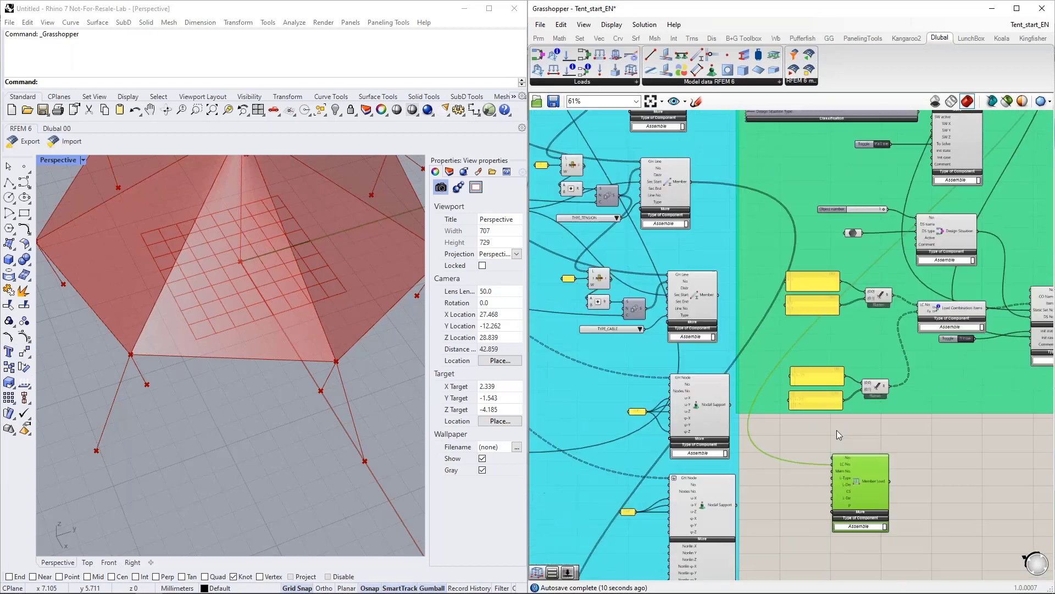
{"action": "scroll", "coordinate": [660, 328], "scroll_direction": "up", "scroll_amount": 2}
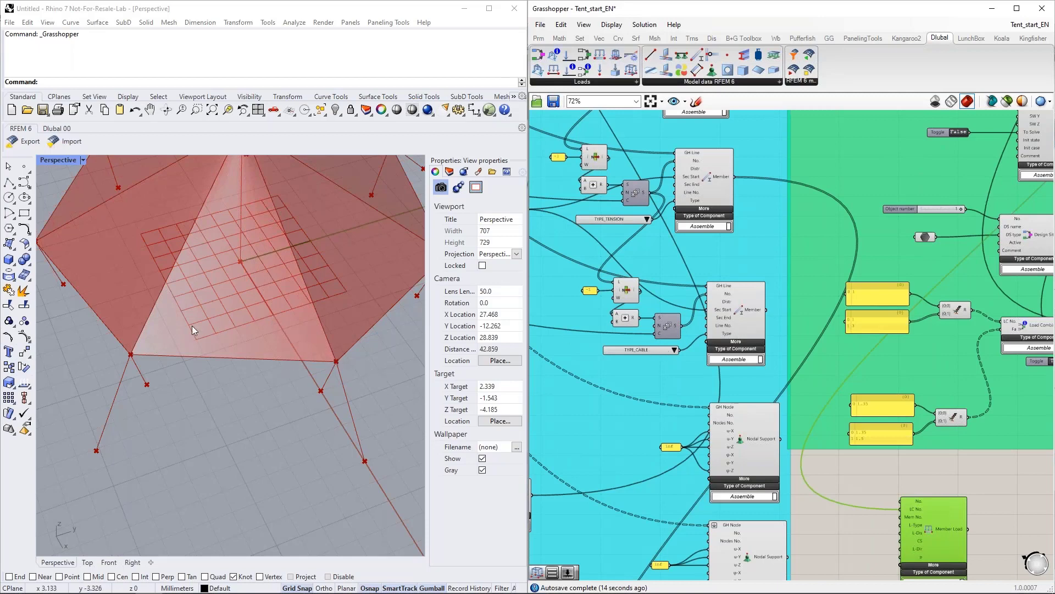
{"action": "right_click_drag", "start_coordinate": [745, 312], "coordinate": [721, 279]}
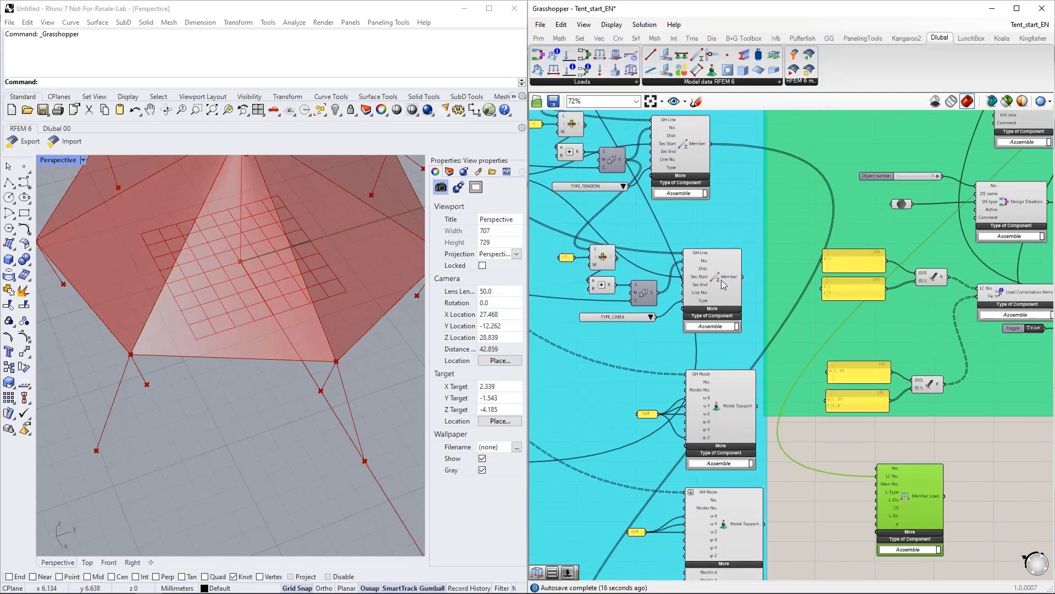
{"action": "left_click", "coordinate": [721, 279]}
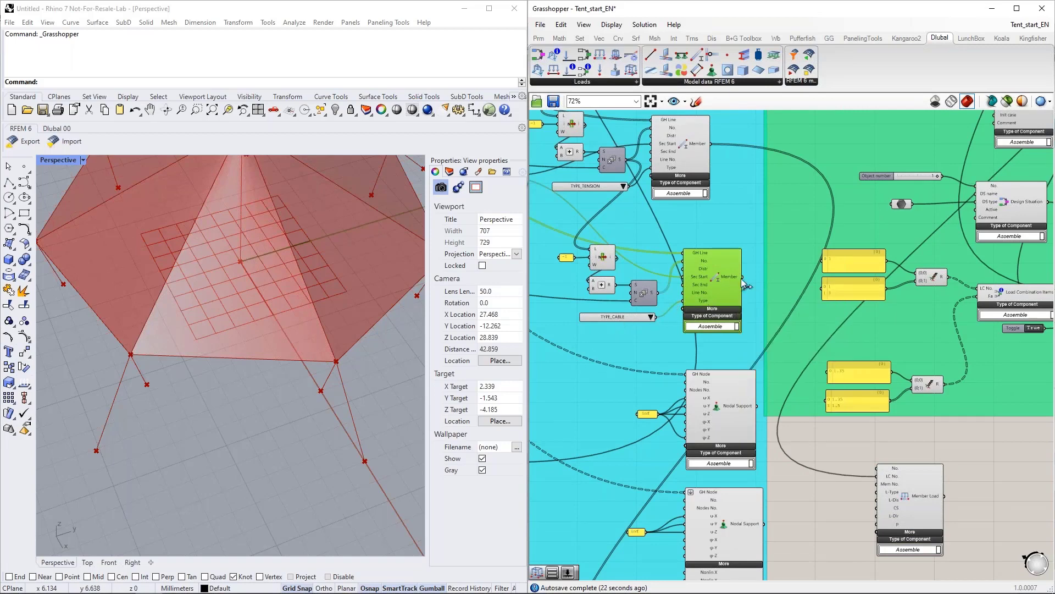
{"action": "left_click_drag", "start_coordinate": [743, 277], "coordinate": [874, 492]}
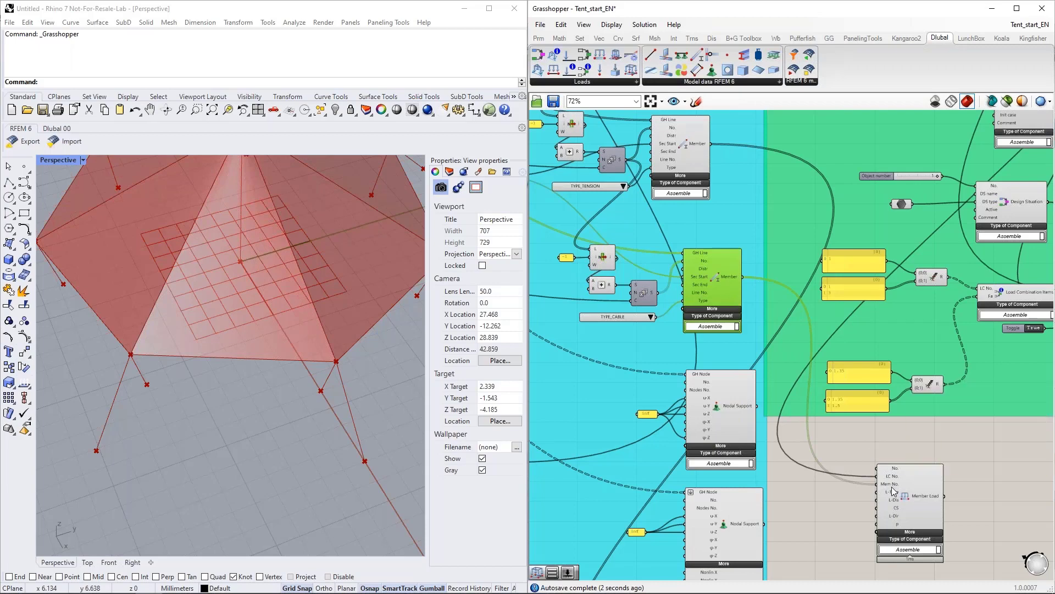
{"action": "mouse_move", "coordinate": [892, 491]}
Move the wired Member Load component back to the free canvas beside the upper end of the green group
{"action": "left_click", "coordinate": [728, 406]}
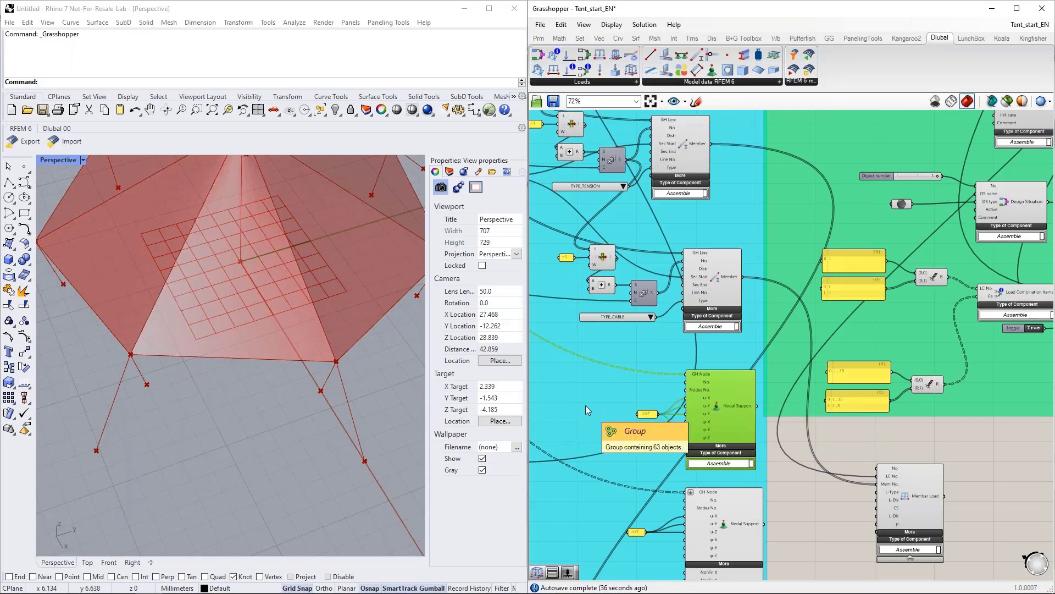
{"action": "scroll", "coordinate": [541, 410], "scroll_direction": "down", "scroll_amount": 7}
{"action": "left_click_drag", "start_coordinate": [635, 433], "coordinate": [787, 216]}
{"action": "scroll", "coordinate": [787, 217], "scroll_direction": "up", "scroll_amount": 6}
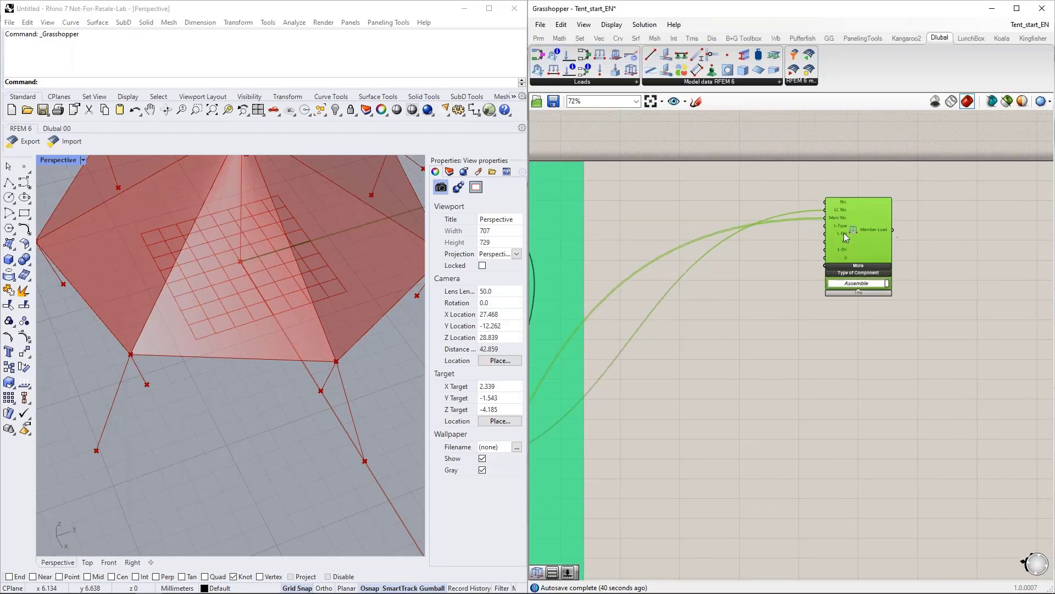
Add a value list wired into the Member Load's L-Type input and set it to LOAD_TYPE_FORM_FINDING
{"action": "scroll", "coordinate": [744, 219], "scroll_direction": "up", "scroll_amount": 3}
{"action": "left_click", "coordinate": [629, 183]}
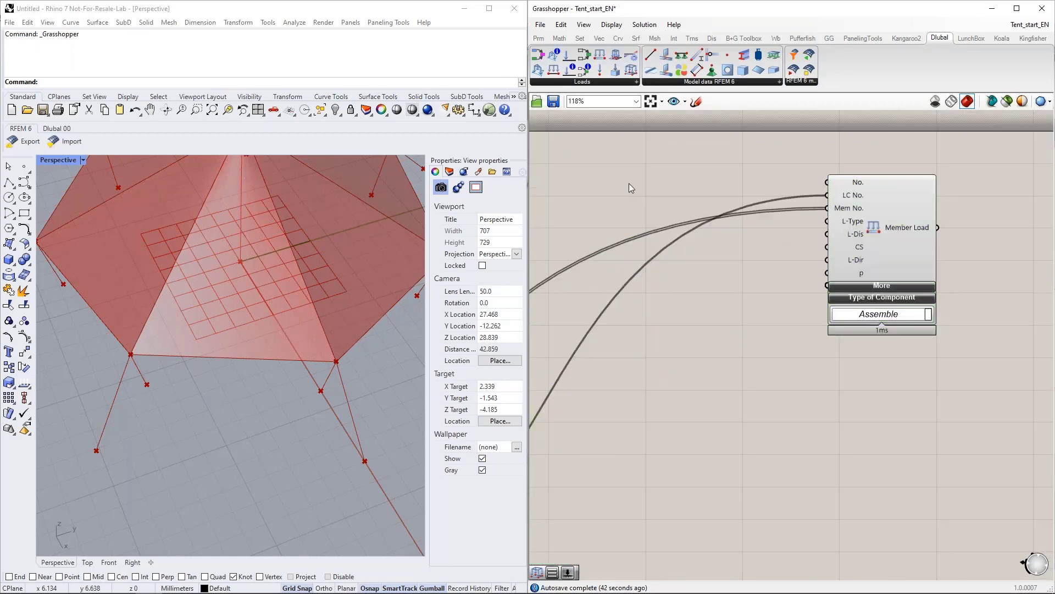
{"action": "double_click", "coordinate": [628, 183]}
{"action": "type", "text": "val"}
{"action": "left_click", "coordinate": [631, 171]}
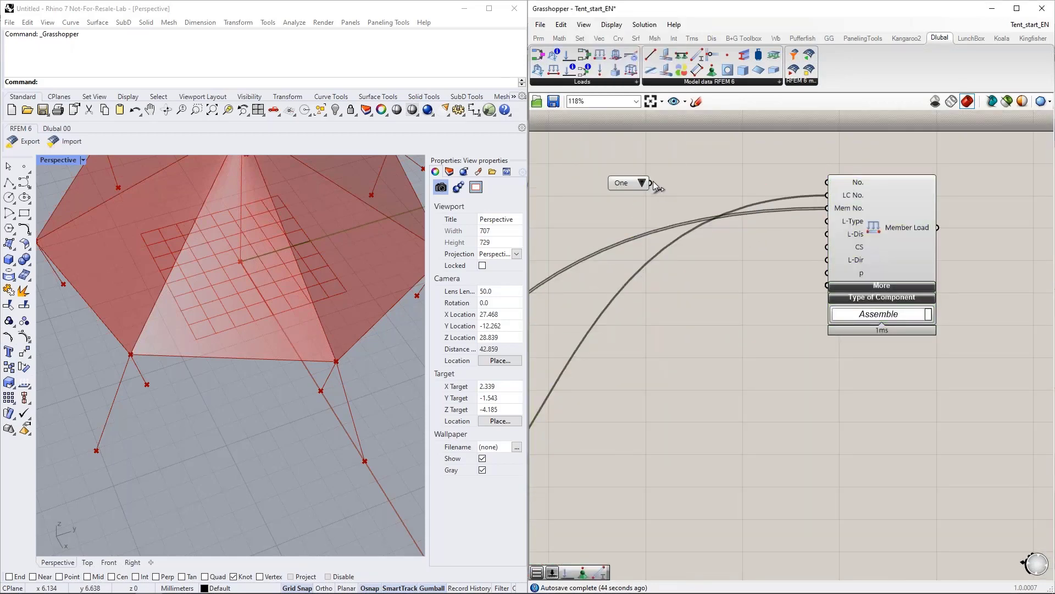
{"action": "left_click_drag", "start_coordinate": [626, 183], "coordinate": [828, 221]}
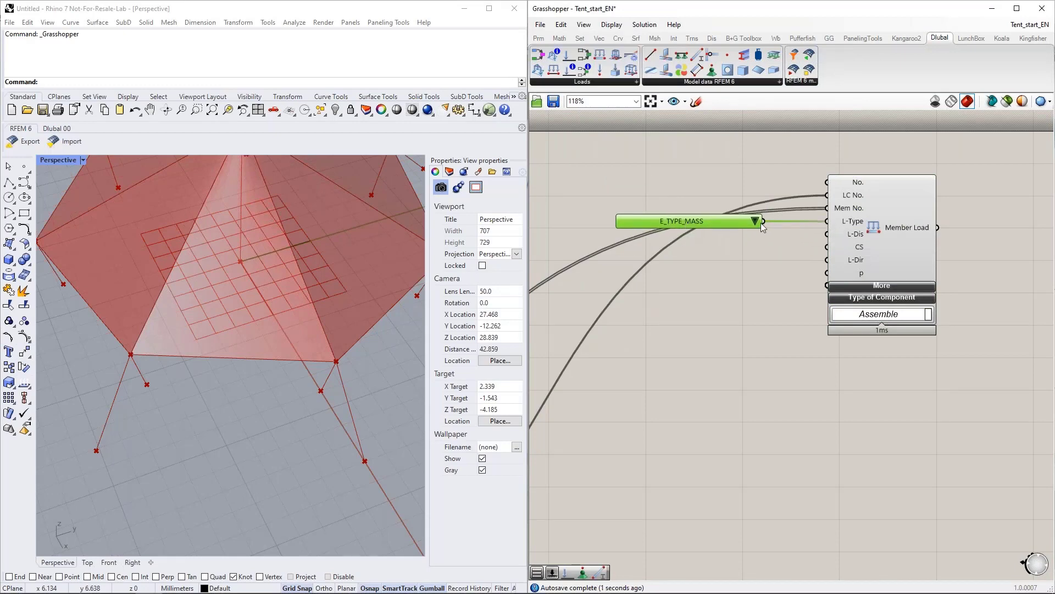
{"action": "left_click", "coordinate": [756, 222]}
{"action": "left_click", "coordinate": [803, 286]}
{"action": "left_click_drag", "start_coordinate": [720, 227], "coordinate": [711, 230]}
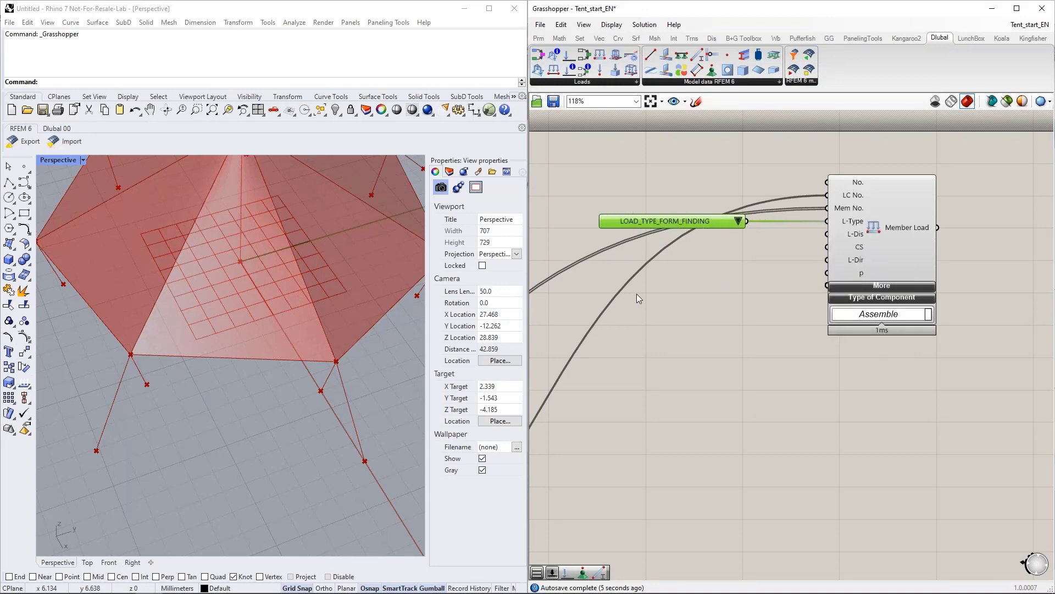
Add a second value list, expand the Member Load's additional inputs, and place the list beside them
{"action": "double_click", "coordinate": [666, 290]}
{"action": "type", "text": "val"}
{"action": "left_click", "coordinate": [667, 280]}
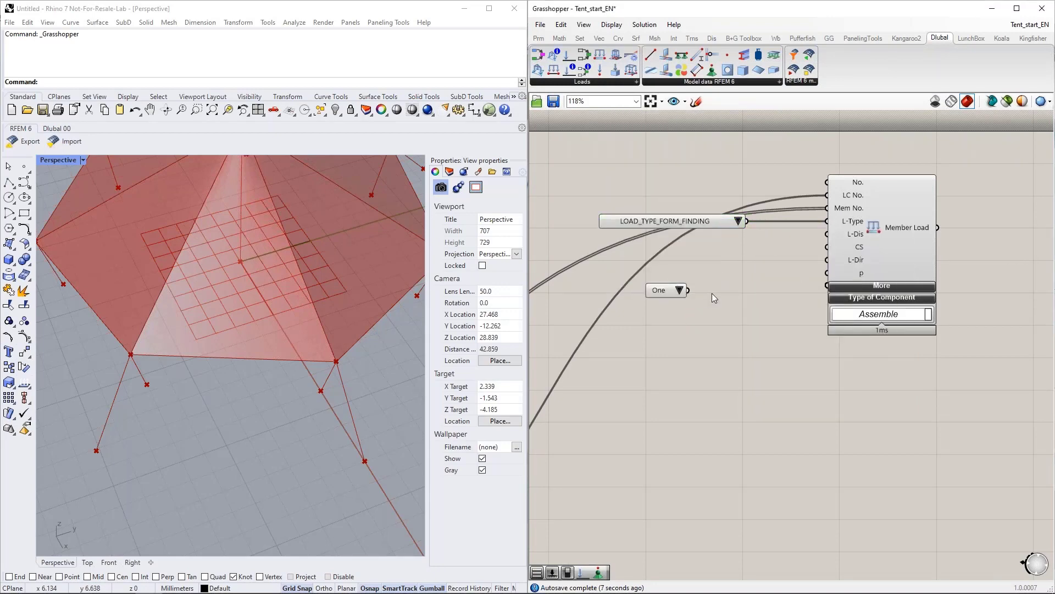
{"action": "left_click", "coordinate": [895, 286]}
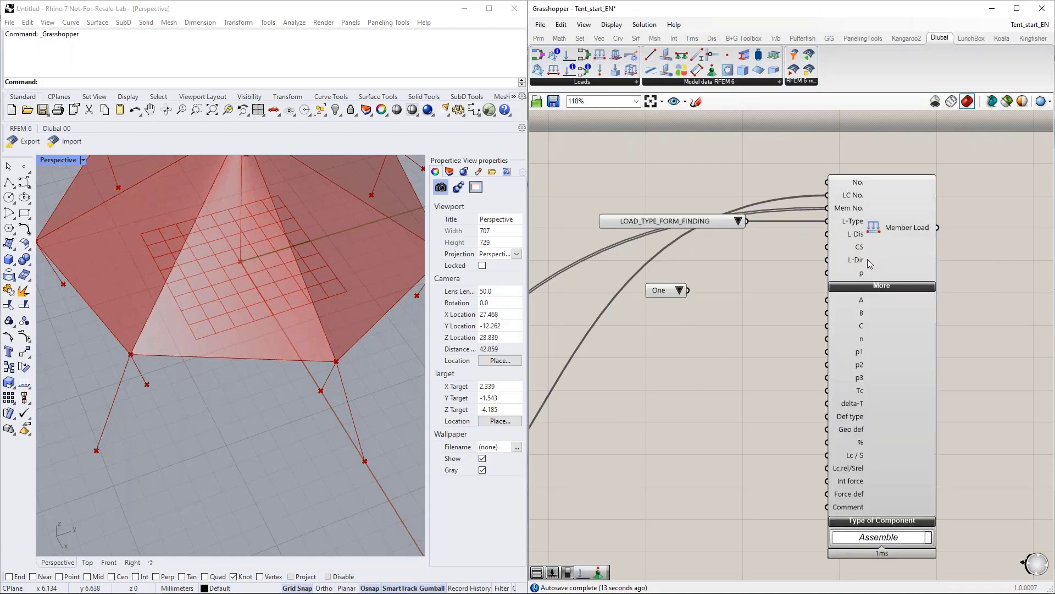
{"action": "right_click_drag", "start_coordinate": [761, 456], "coordinate": [734, 420]}
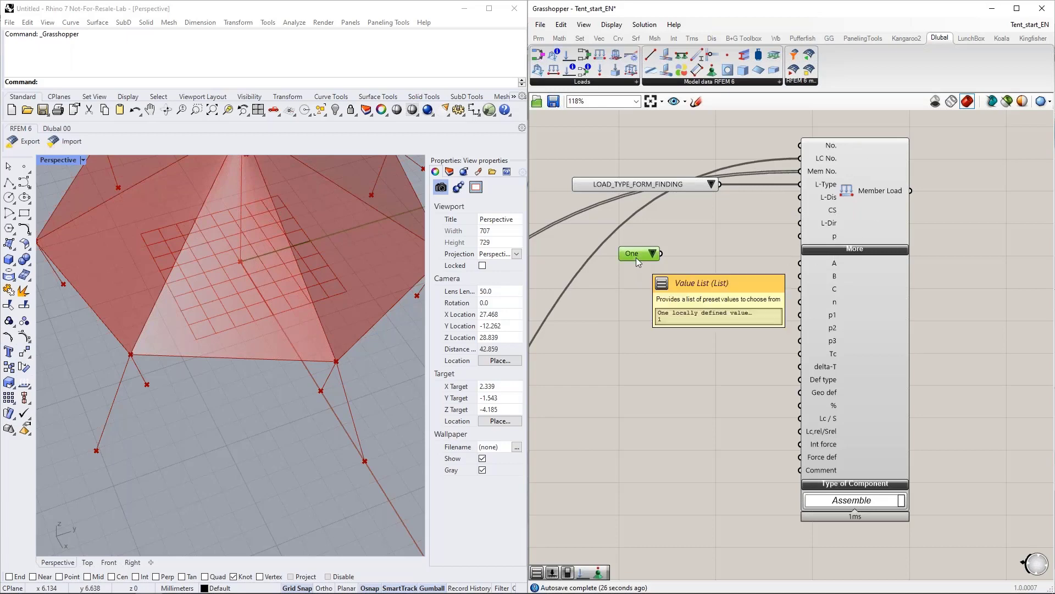
{"action": "left_click_drag", "start_coordinate": [637, 261], "coordinate": [649, 348]}
{"action": "right_click_drag", "start_coordinate": [717, 372], "coordinate": [709, 336]}
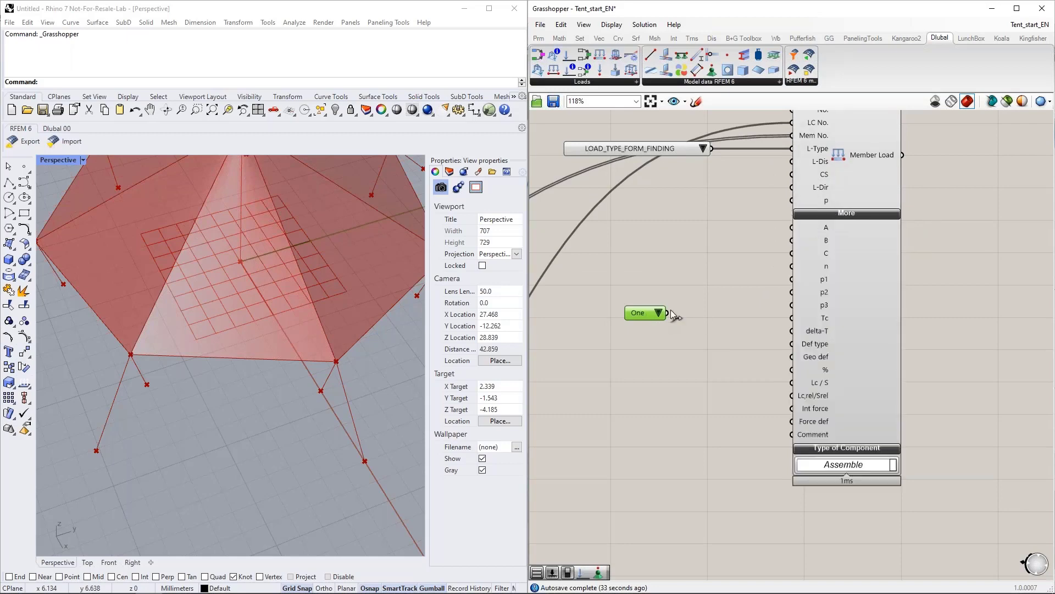
Wire the new value list into the Member Load's Def type input and set it to FORM_FINDING_TYPE_GEOMETRIC
{"action": "left_click_drag", "start_coordinate": [688, 320], "coordinate": [791, 343]}
{"action": "left_click_drag", "start_coordinate": [697, 315], "coordinate": [672, 352]}
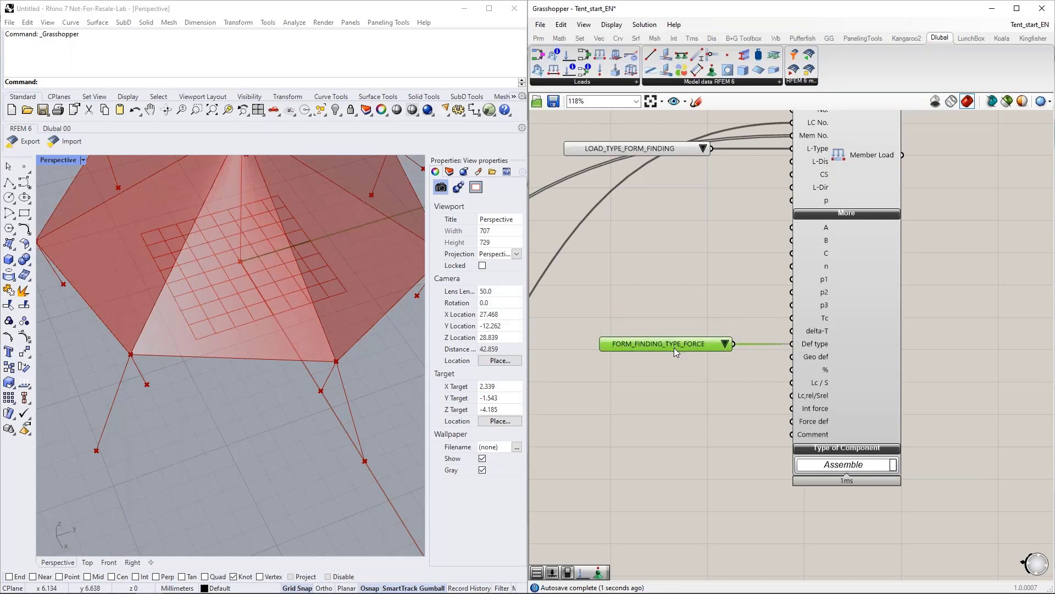
{"action": "left_click", "coordinate": [725, 344]}
{"action": "left_click", "coordinate": [750, 362]}
Duplicate the form-finding type list, wire the copy into Geo def, and set it to FORM_FINDING_GEOMETRIC_INPUT_PARAMETER_SAG
{"action": "right_click_drag", "start_coordinate": [711, 361], "coordinate": [708, 307]}
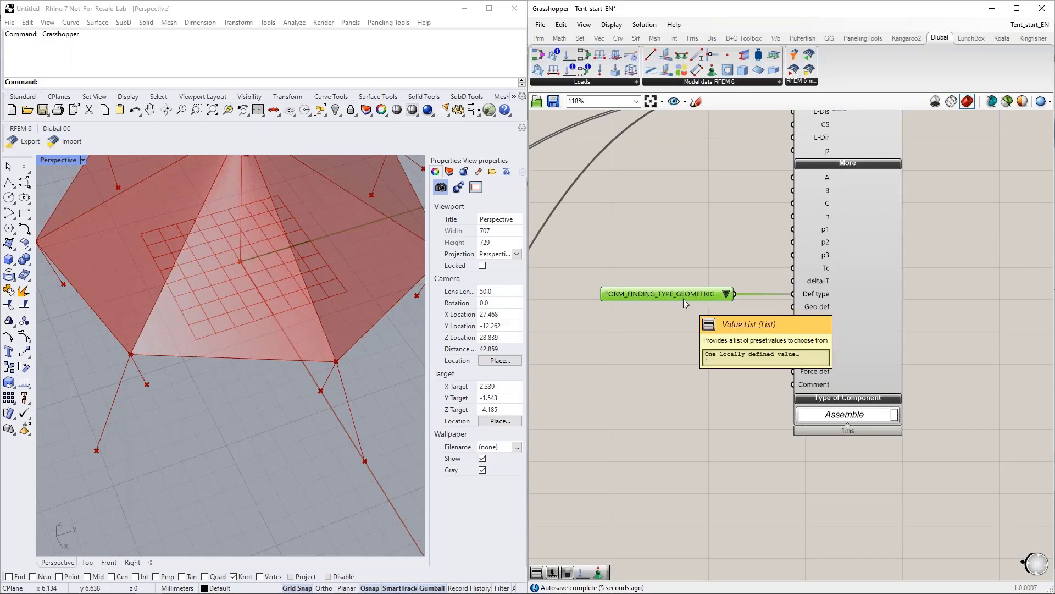
{"action": "key", "text": "ctrl+c"}
{"action": "key", "text": "ctrl+v"}
{"action": "left_click_drag", "start_coordinate": [676, 310], "coordinate": [792, 307]}
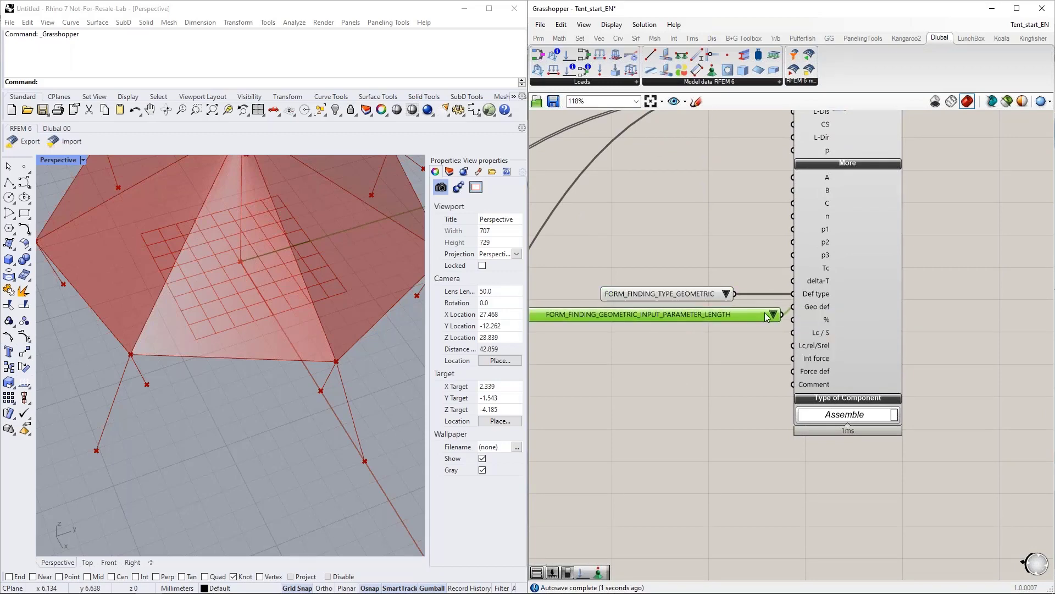
{"action": "left_click", "coordinate": [774, 315]}
{"action": "left_click", "coordinate": [879, 357]}
Add a Boolean Toggle set to True and wire it into the Member Load's % input for relative values
{"action": "right_click_drag", "start_coordinate": [716, 321], "coordinate": [730, 298]}
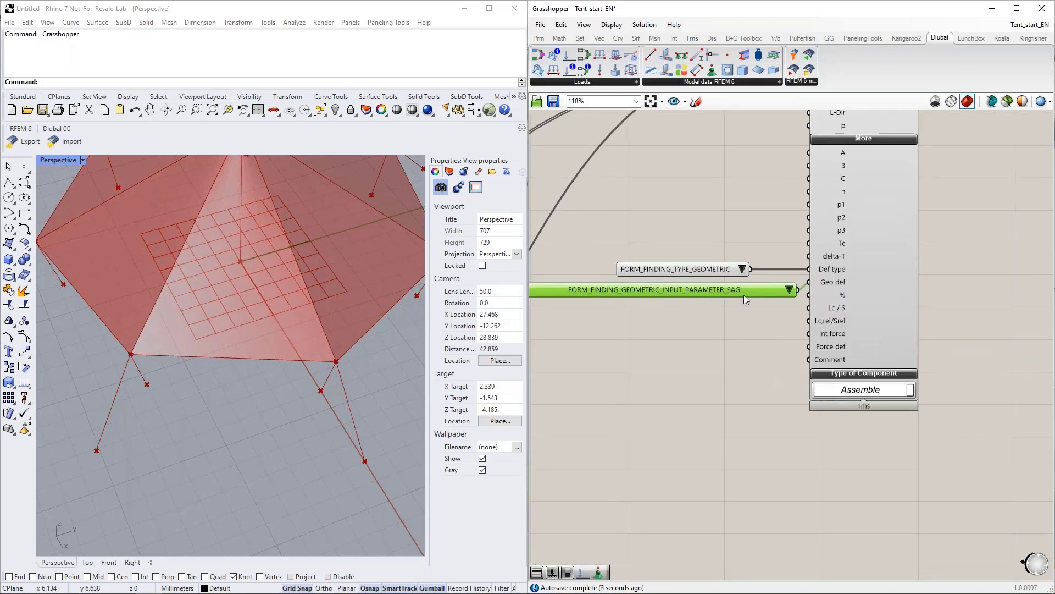
{"action": "right_click_drag", "start_coordinate": [741, 351], "coordinate": [742, 328]}
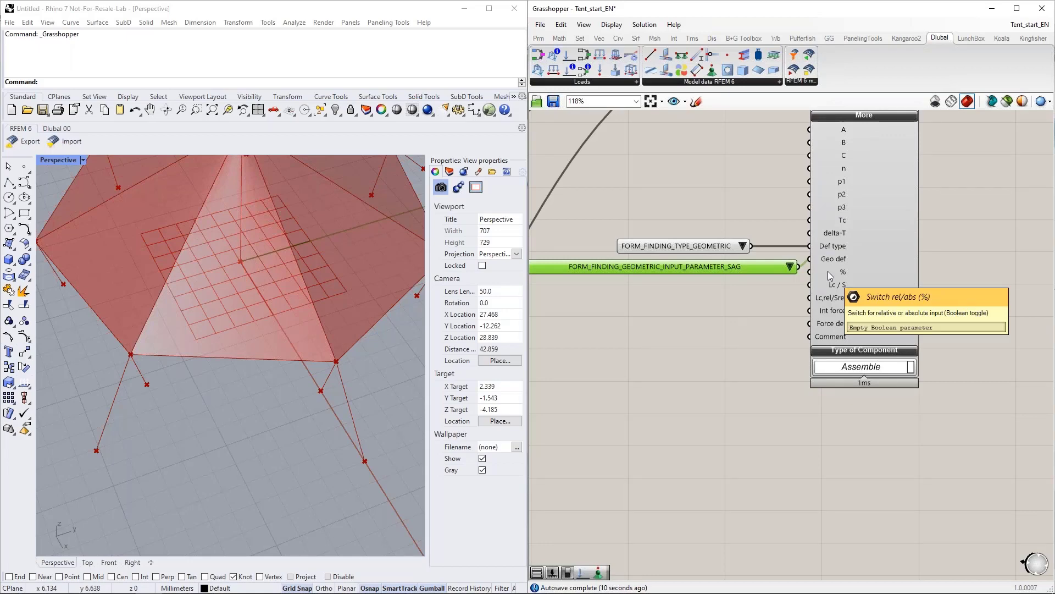
{"action": "double_click", "coordinate": [749, 292]}
{"action": "type", "text": "boolea"}
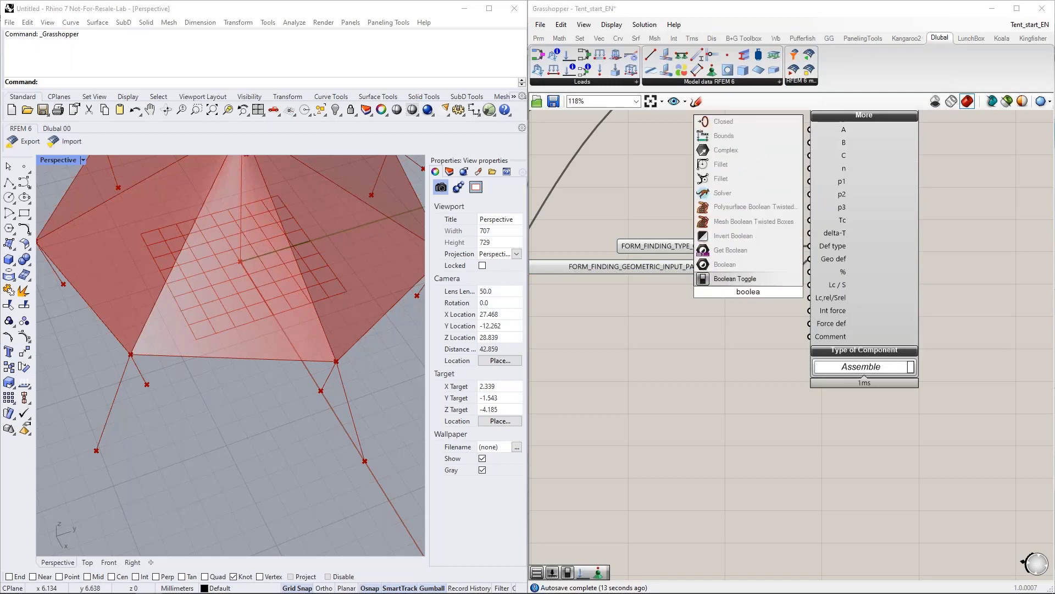
{"action": "left_click", "coordinate": [742, 278]}
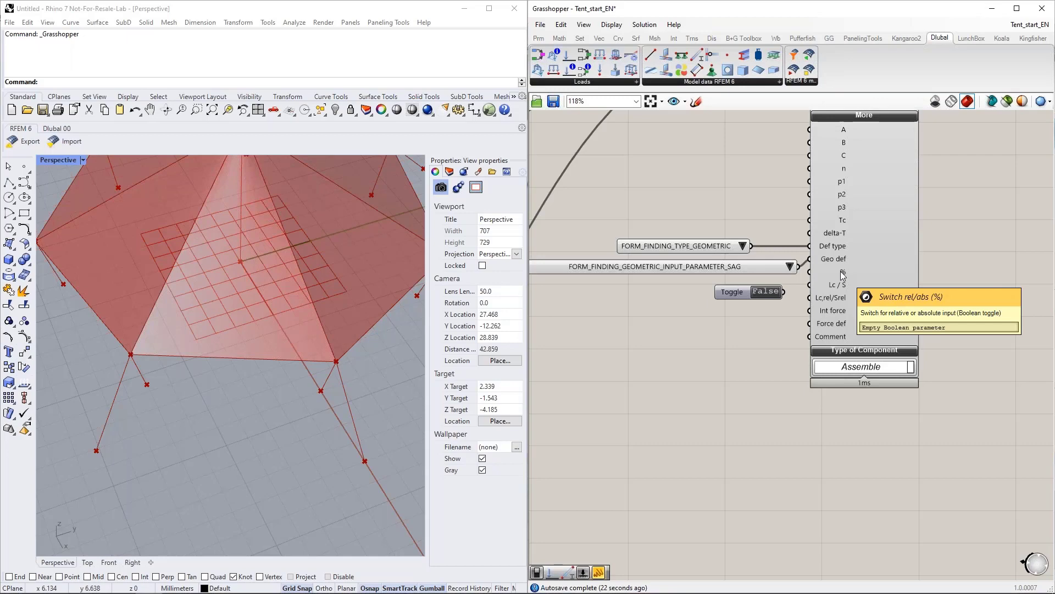
{"action": "left_click_drag", "start_coordinate": [783, 292], "coordinate": [810, 272]}
{"action": "left_click", "coordinate": [730, 297]}
{"action": "right_click_drag", "start_coordinate": [720, 311], "coordinate": [711, 305]}
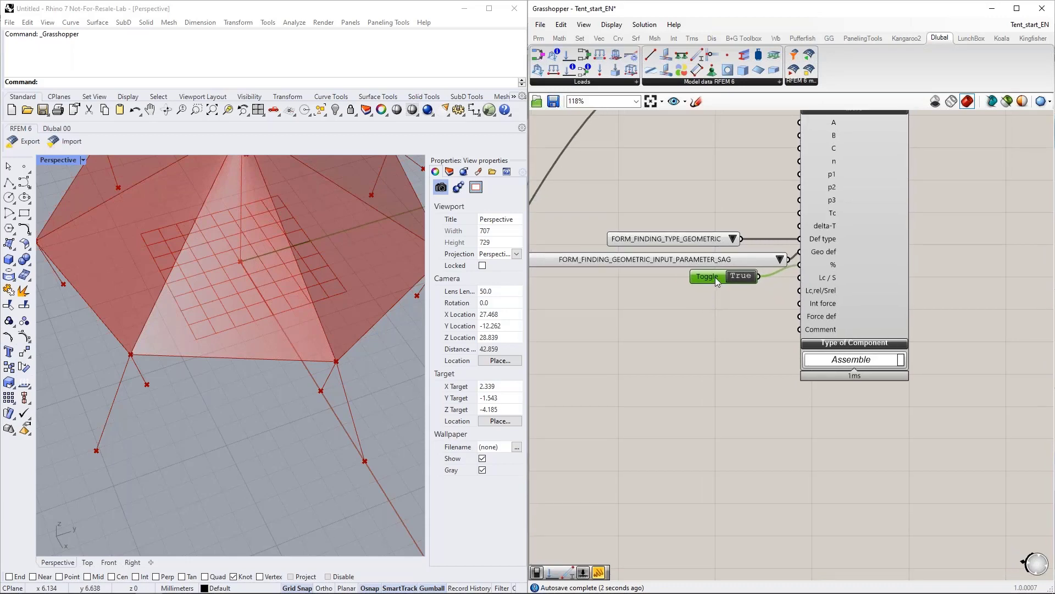
{"action": "left_click_drag", "start_coordinate": [716, 282], "coordinate": [716, 289]}
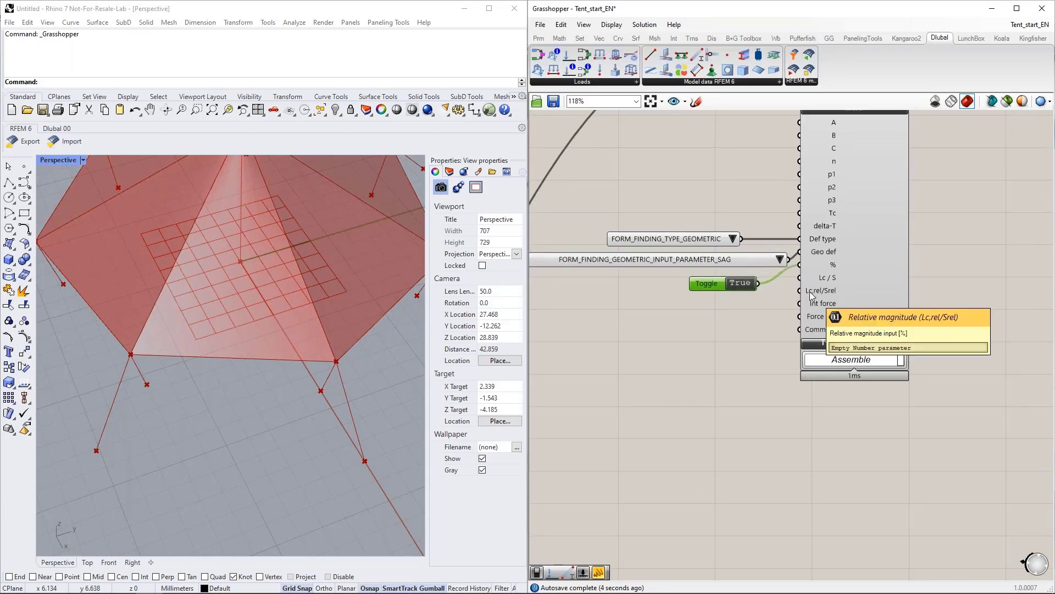
Add a number slider with value 0.1 and wire it into the Member Load's Lc,rel/Srel input
{"action": "double_click", "coordinate": [701, 317]}
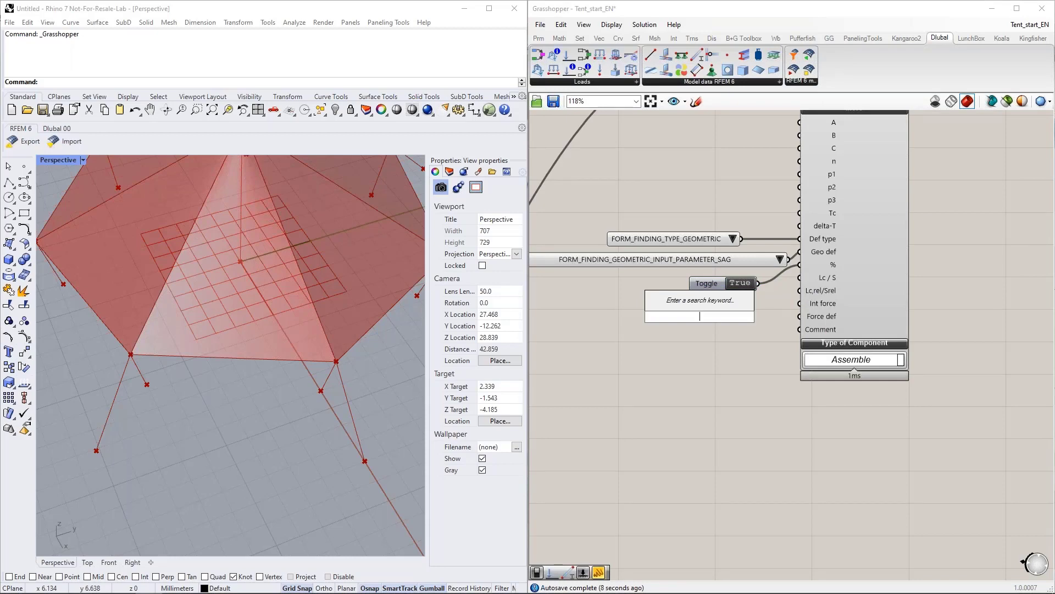
{"action": "type", "text": "0.1"}
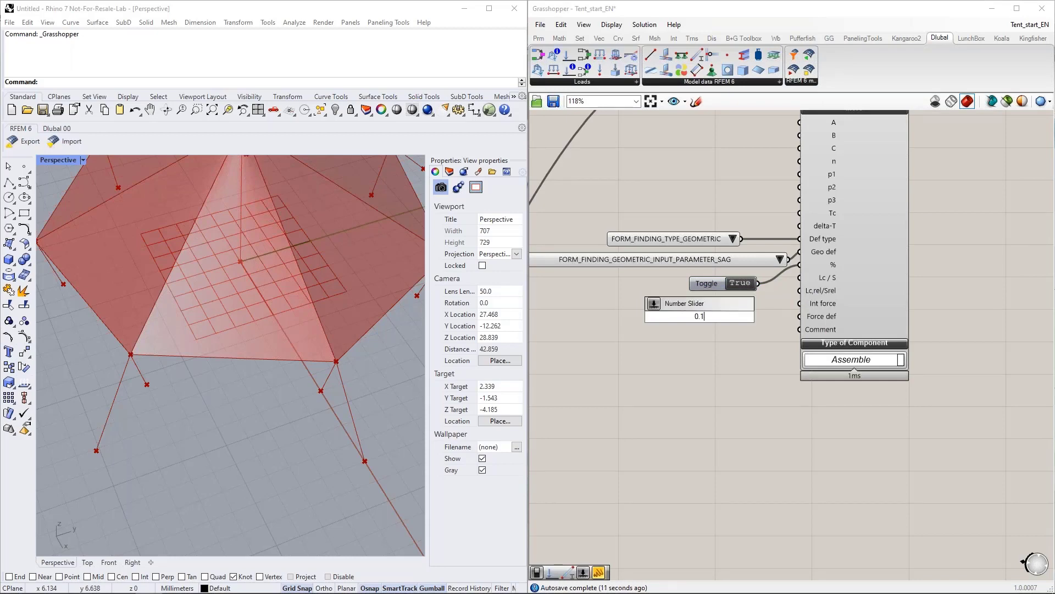
{"action": "key", "text": "Return"}
{"action": "left_click_drag", "start_coordinate": [710, 322], "coordinate": [799, 291]}
{"action": "left_click_drag", "start_coordinate": [727, 308], "coordinate": [701, 302]}
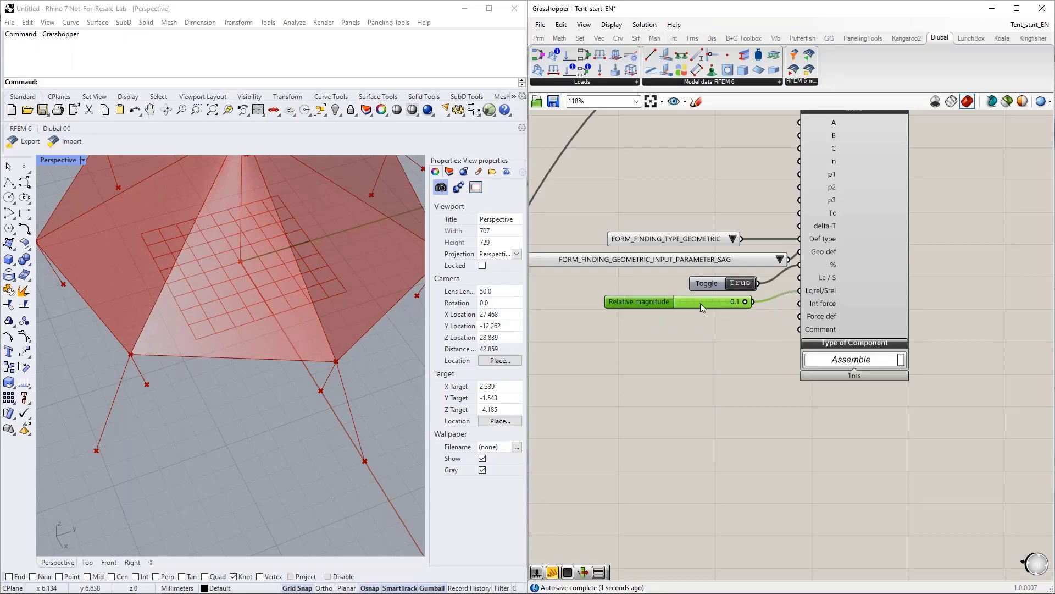
Add a value list wired into the Member Load's Int force input and set it to FORM_FINDING_INTERNAL_FORCE_TENSION
{"action": "double_click", "coordinate": [702, 341]}
{"action": "type", "text": "val"}
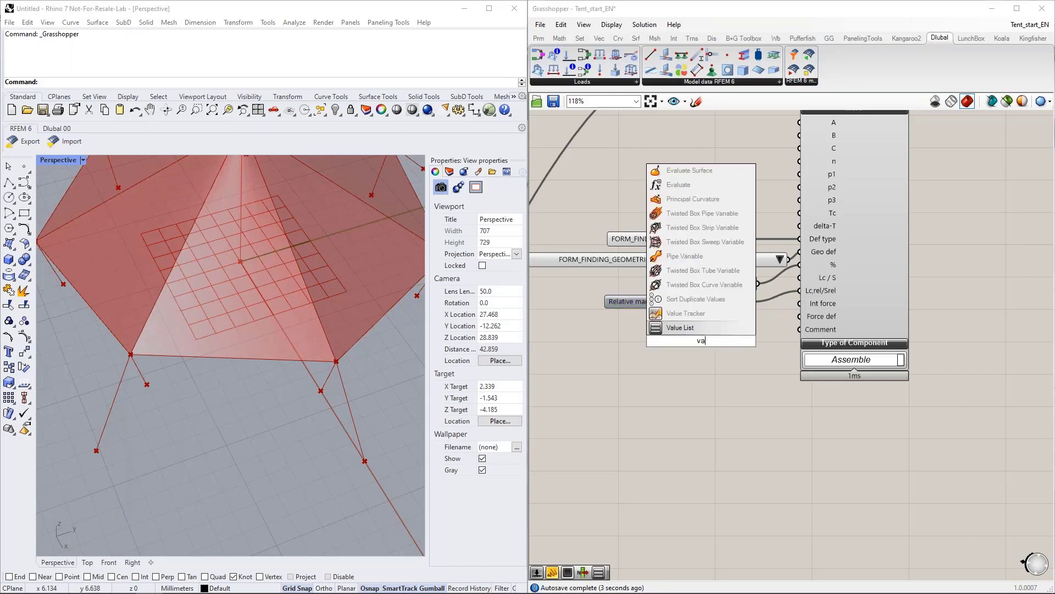
{"action": "left_click", "coordinate": [696, 329]}
{"action": "left_click_drag", "start_coordinate": [723, 341], "coordinate": [801, 303]}
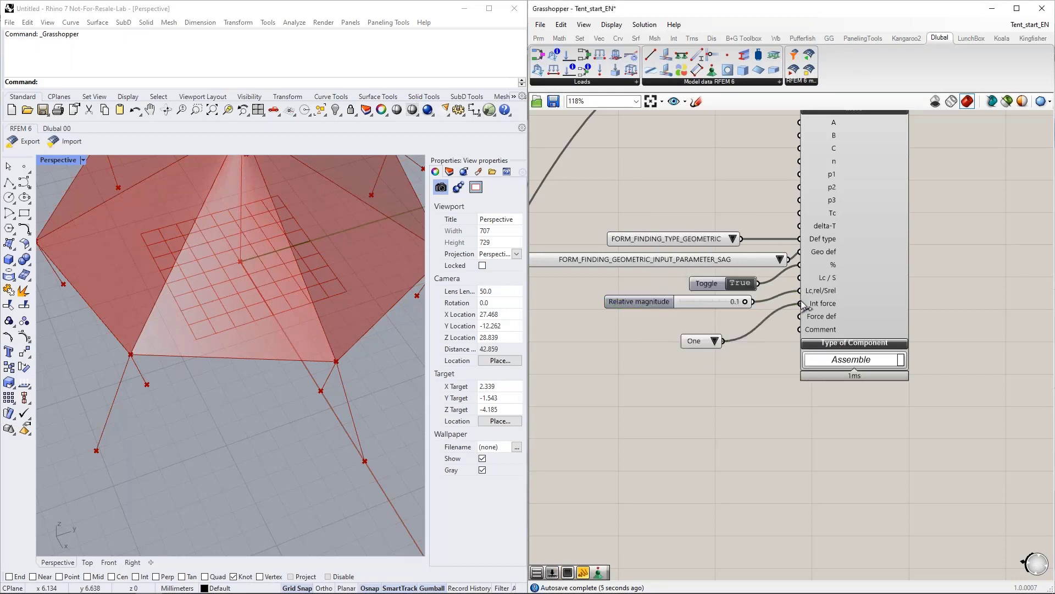
{"action": "left_click_drag", "start_coordinate": [757, 339], "coordinate": [632, 328]}
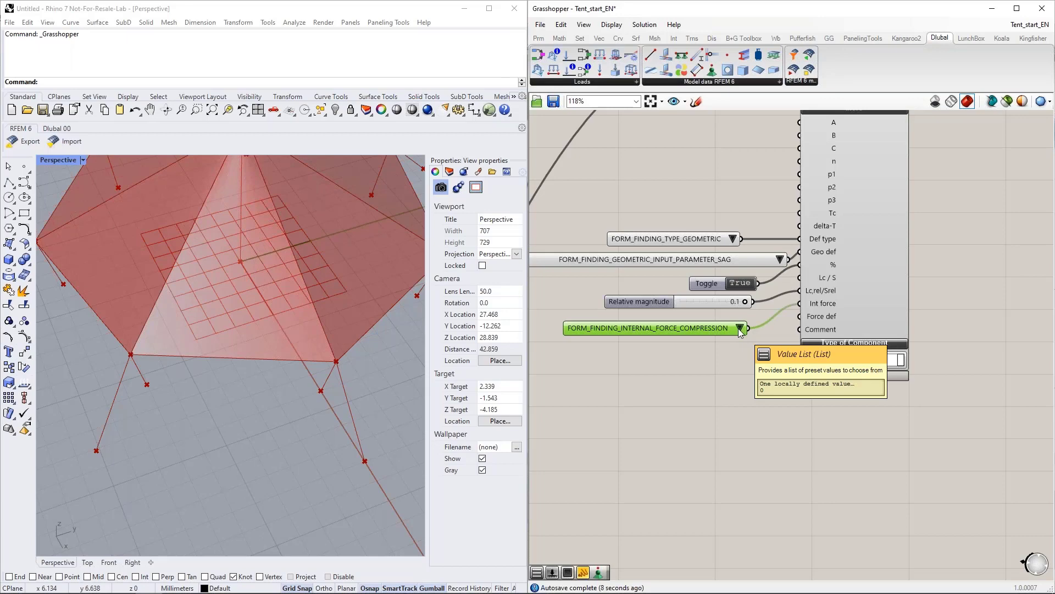
{"action": "left_click", "coordinate": [740, 328]}
{"action": "left_click", "coordinate": [778, 349]}
{"action": "left_click_drag", "start_coordinate": [715, 328], "coordinate": [719, 320]}
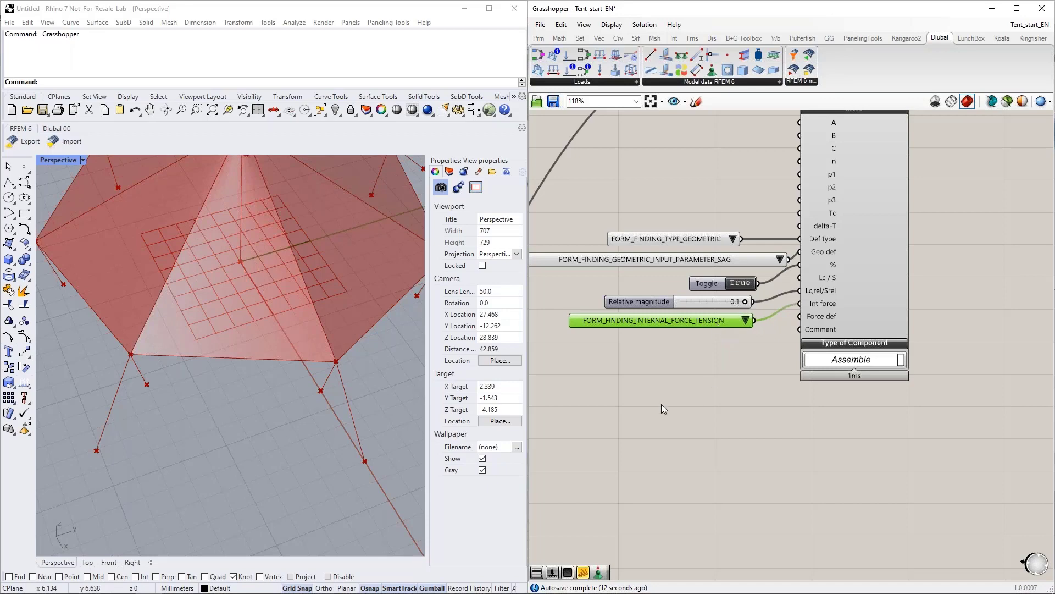
Place a Surface Load component below the Member Load and wire the FF load case into its LC No. input
{"action": "scroll", "coordinate": [715, 428], "scroll_direction": "down", "scroll_amount": 3}
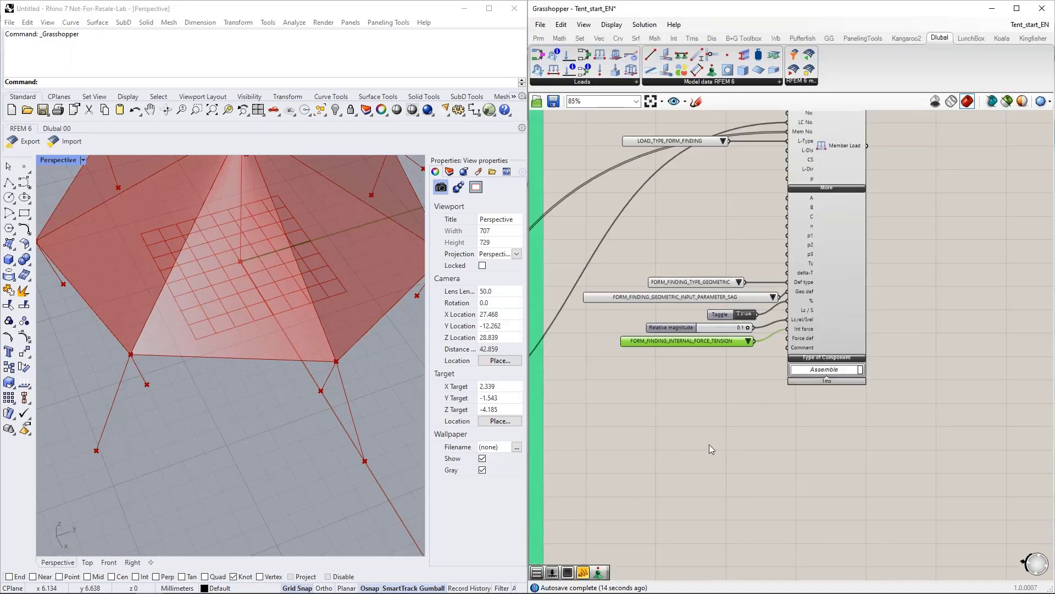
{"action": "right_click_drag", "start_coordinate": [740, 463], "coordinate": [730, 398]}
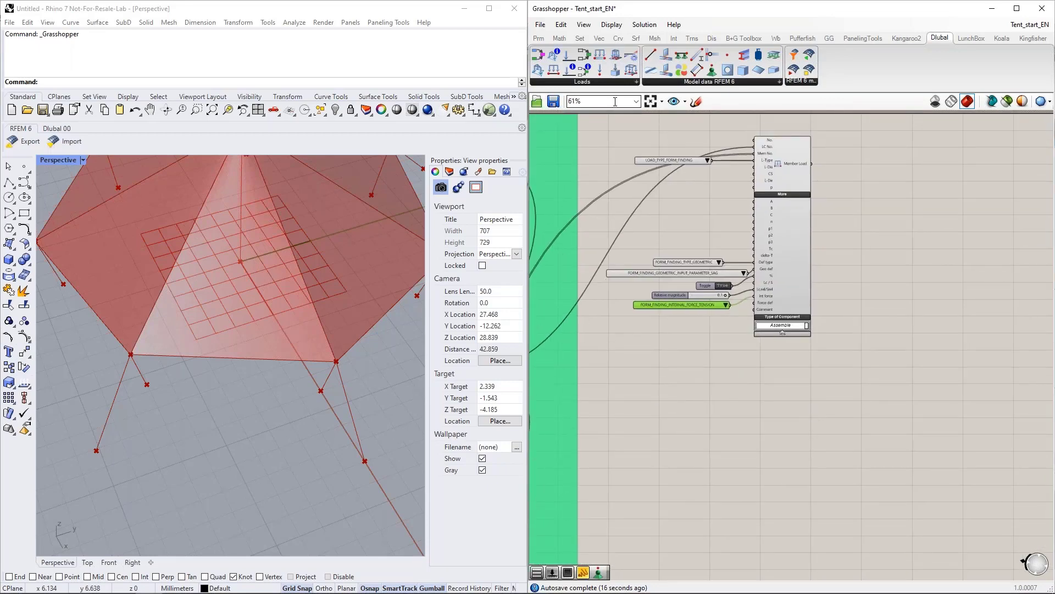
{"action": "left_click_drag", "start_coordinate": [631, 70], "coordinate": [797, 440]}
{"action": "scroll", "coordinate": [714, 371], "scroll_direction": "up", "scroll_amount": 2}
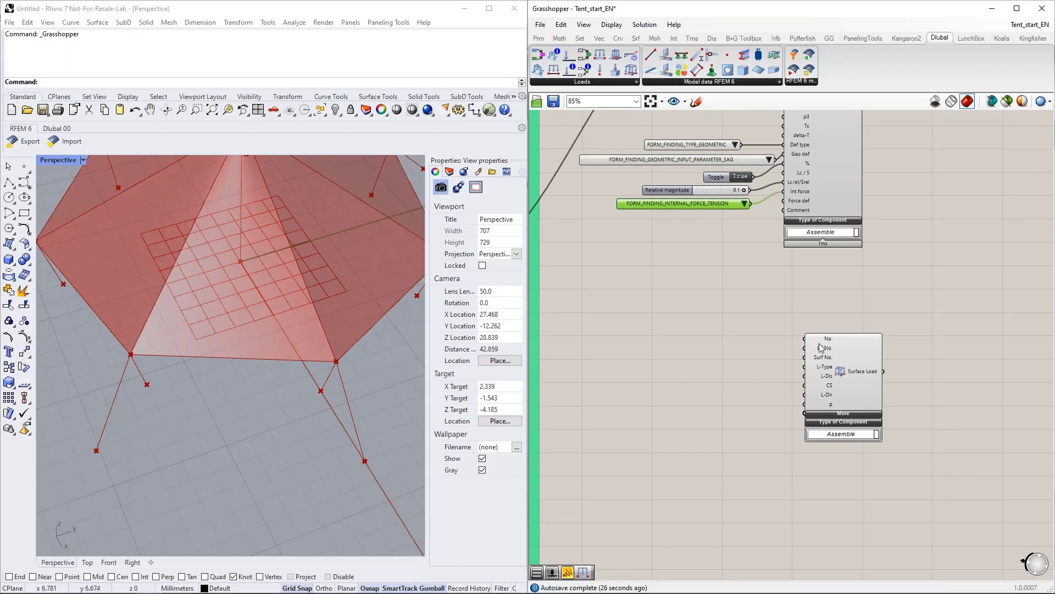
{"action": "right_click_drag", "start_coordinate": [702, 351], "coordinate": [854, 369]}
{"action": "scroll", "coordinate": [853, 368], "scroll_direction": "down", "scroll_amount": 2}
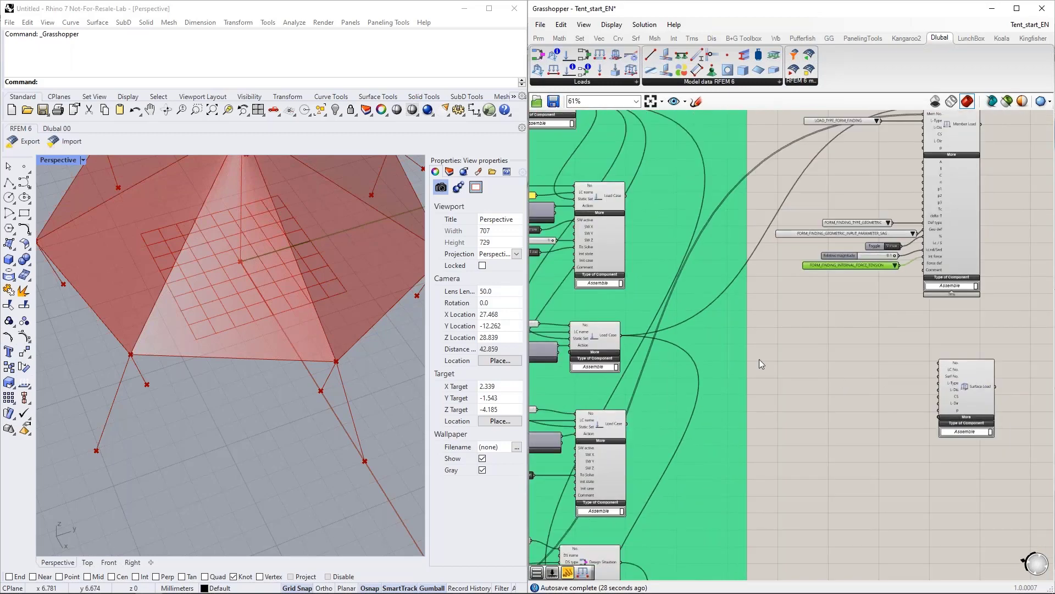
{"action": "mouse_move", "coordinate": [621, 335]}
{"action": "left_mouse_down"}
{"action": "mouse_move", "coordinate": [932, 362]}
{"action": "mouse_move", "coordinate": [936, 374]}
{"action": "left_mouse_up"}
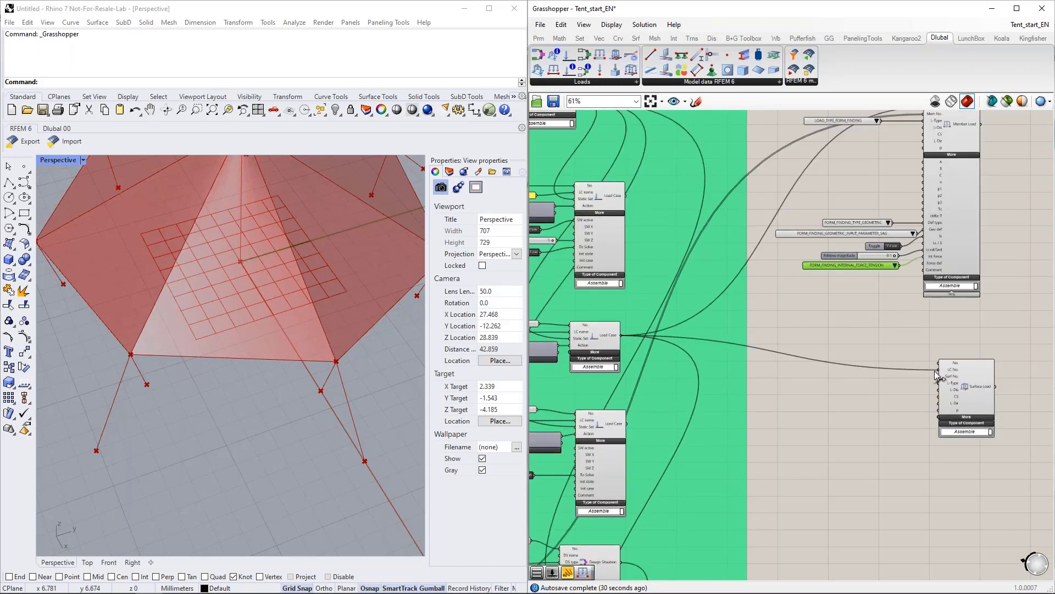
Wire the Surface component's output into the Surface Load's Surf No. input and return the component below the Member Load
{"action": "scroll", "coordinate": [983, 391], "scroll_direction": "down", "scroll_amount": 3}
{"action": "scroll", "coordinate": [642, 242], "scroll_direction": "up", "scroll_amount": 5}
{"action": "mouse_move", "coordinate": [616, 201]}
{"action": "left_mouse_down"}
{"action": "mouse_move", "coordinate": [698, 297]}
{"action": "mouse_move", "coordinate": [713, 297]}
{"action": "left_mouse_up"}
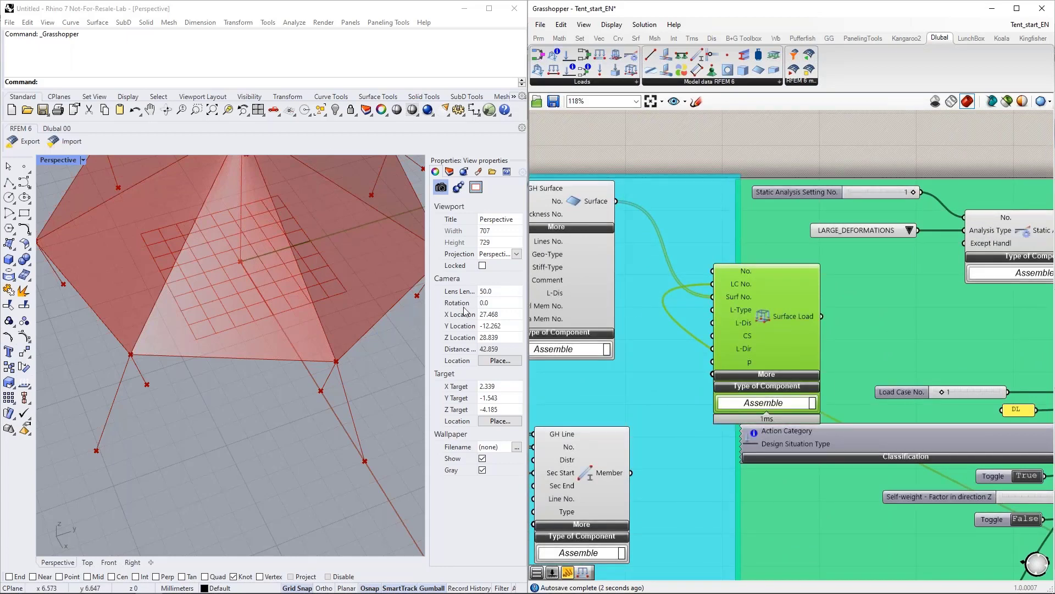
{"action": "scroll", "coordinate": [618, 288], "scroll_direction": "down", "scroll_amount": 5}
{"action": "left_click_drag", "start_coordinate": [661, 299], "coordinate": [1010, 424]}
{"action": "scroll", "coordinate": [1007, 470], "scroll_direction": "up", "scroll_amount": 6}
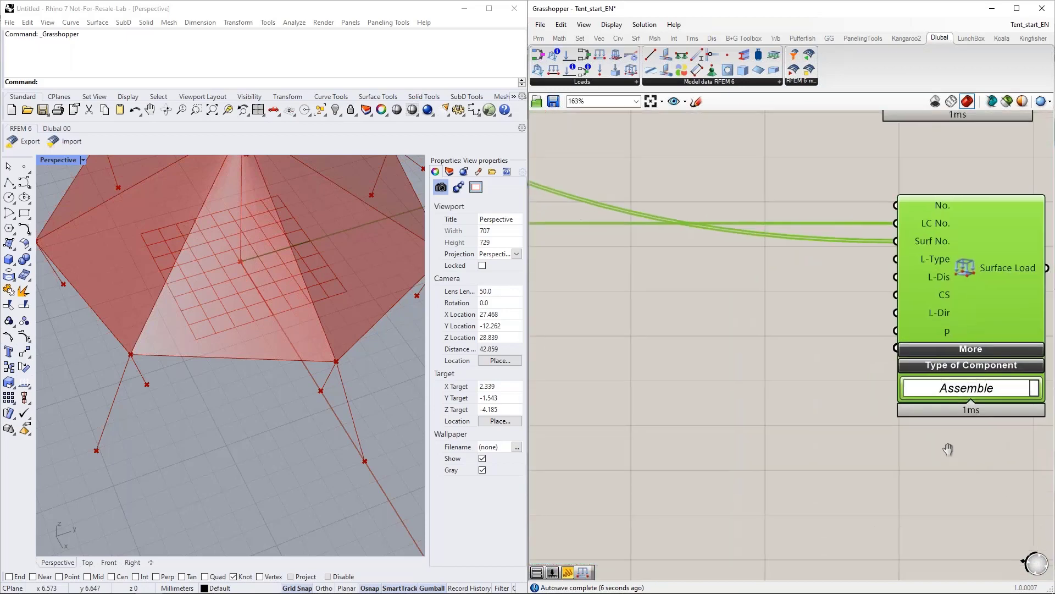
{"action": "right_click_drag", "start_coordinate": [962, 453], "coordinate": [932, 444]}
{"action": "scroll", "coordinate": [932, 445], "scroll_direction": "down", "scroll_amount": 2}
{"action": "right_click_drag", "start_coordinate": [848, 472], "coordinate": [804, 456]}
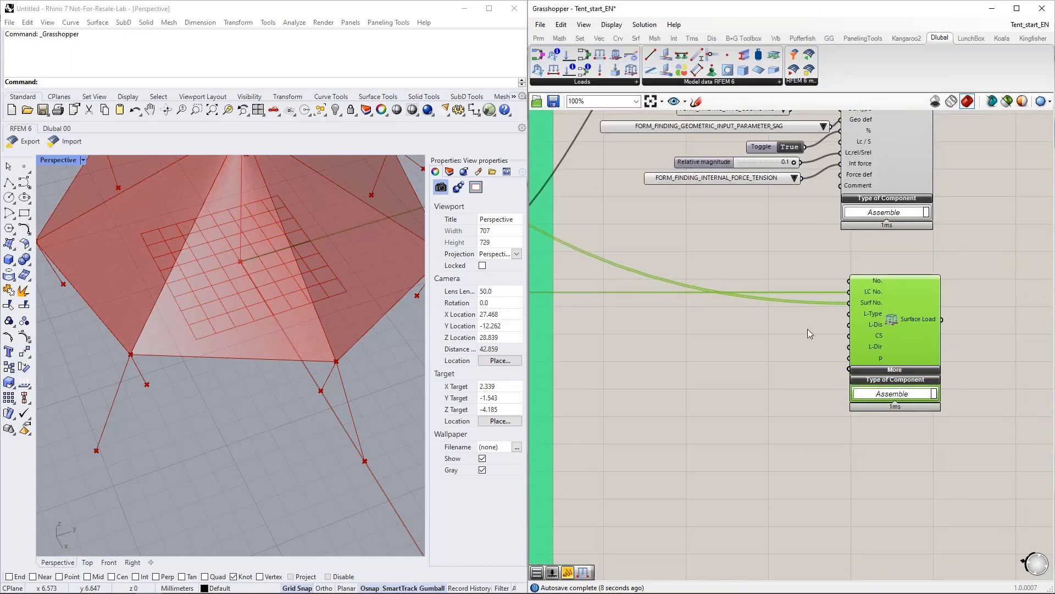
Add a value list wired into the Surface Load's L-Type input and set it to LOAD_TYPE_FORM_FINDING
{"action": "double_click", "coordinate": [679, 326]}
{"action": "type", "text": "va"}
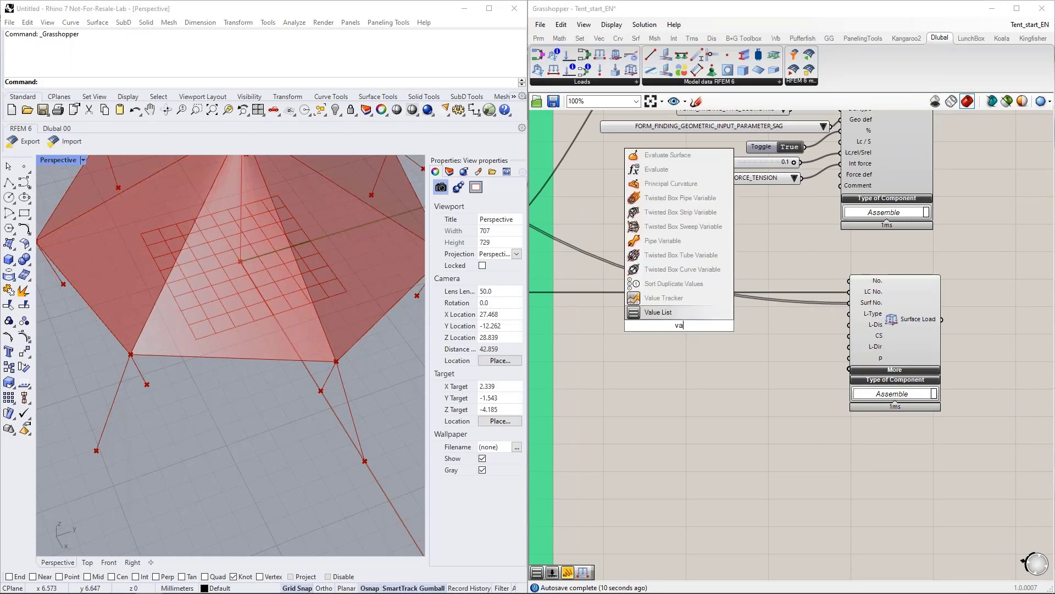
{"action": "left_click", "coordinate": [676, 314]}
{"action": "left_click_drag", "start_coordinate": [756, 330], "coordinate": [849, 314]}
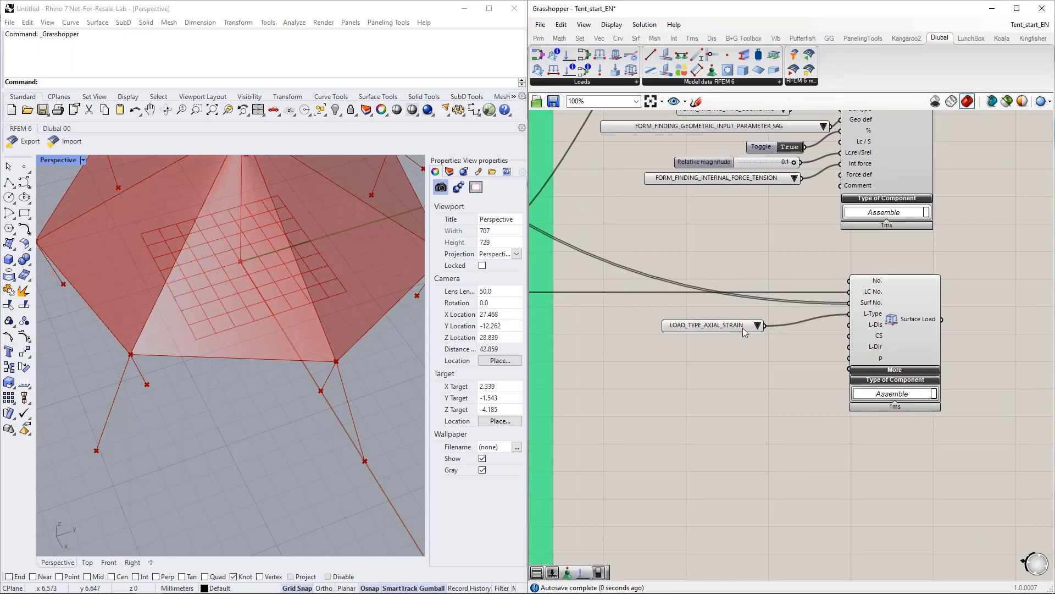
{"action": "left_click", "coordinate": [758, 325]}
{"action": "left_click", "coordinate": [799, 355]}
Add a value list wired into the Surface Load's L-Dis input and set it to LOAD_DISTRIBUTION_RADIAL
{"action": "left_click_drag", "start_coordinate": [728, 327], "coordinate": [850, 324]}
{"action": "left_click", "coordinate": [727, 339]}
{"action": "left_click", "coordinate": [724, 318]}
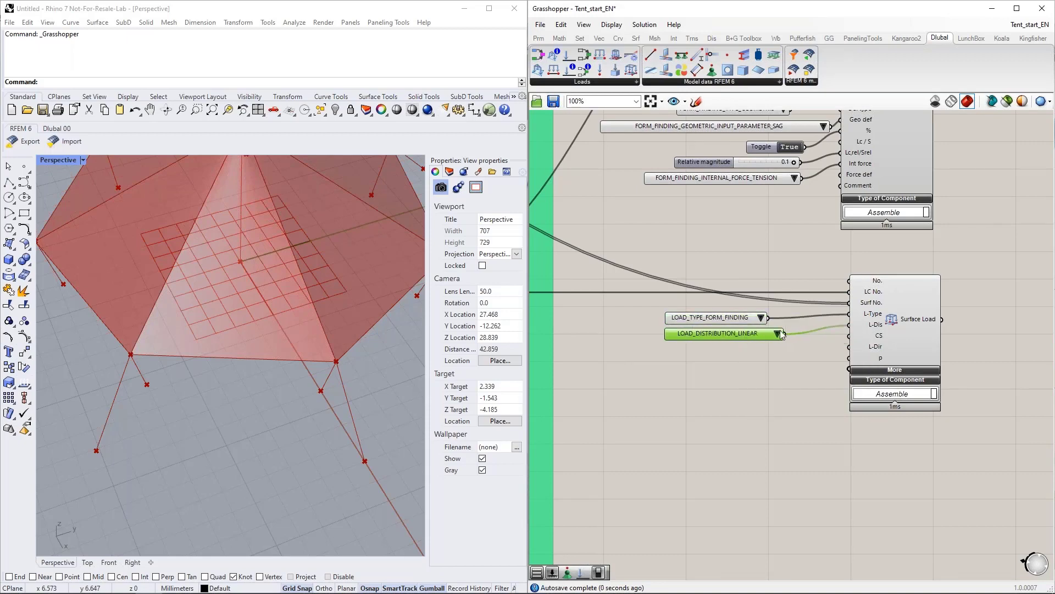
{"action": "left_click", "coordinate": [777, 333]}
{"action": "left_click", "coordinate": [823, 388]}
{"action": "left_click_drag", "start_coordinate": [734, 339], "coordinate": [739, 345]}
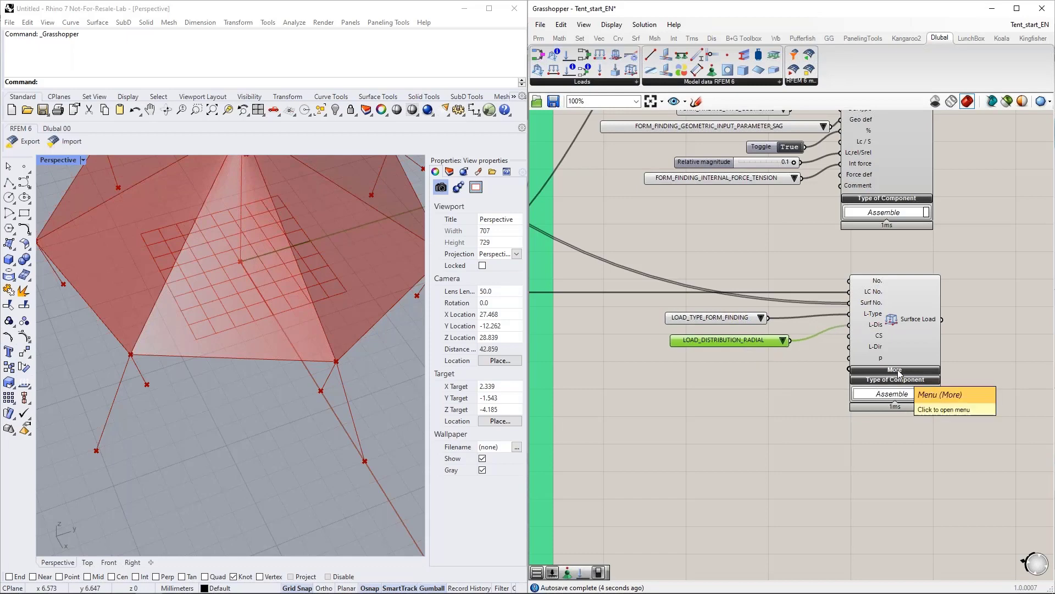
Expand the Surface Load's additional inputs and wire a value list set to FORM_FINDING_CALCULATION_METHOD_PROJECTION into FF method
{"action": "left_click", "coordinate": [896, 370]}
{"action": "right_click_drag", "start_coordinate": [749, 448], "coordinate": [711, 350]}
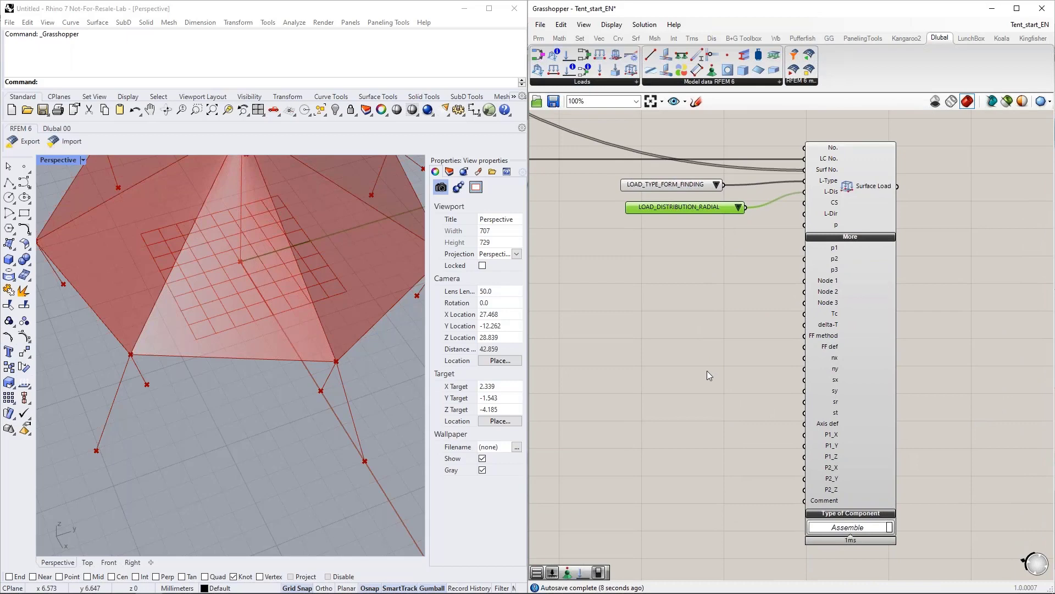
{"action": "right_click_drag", "start_coordinate": [685, 420], "coordinate": [695, 413]}
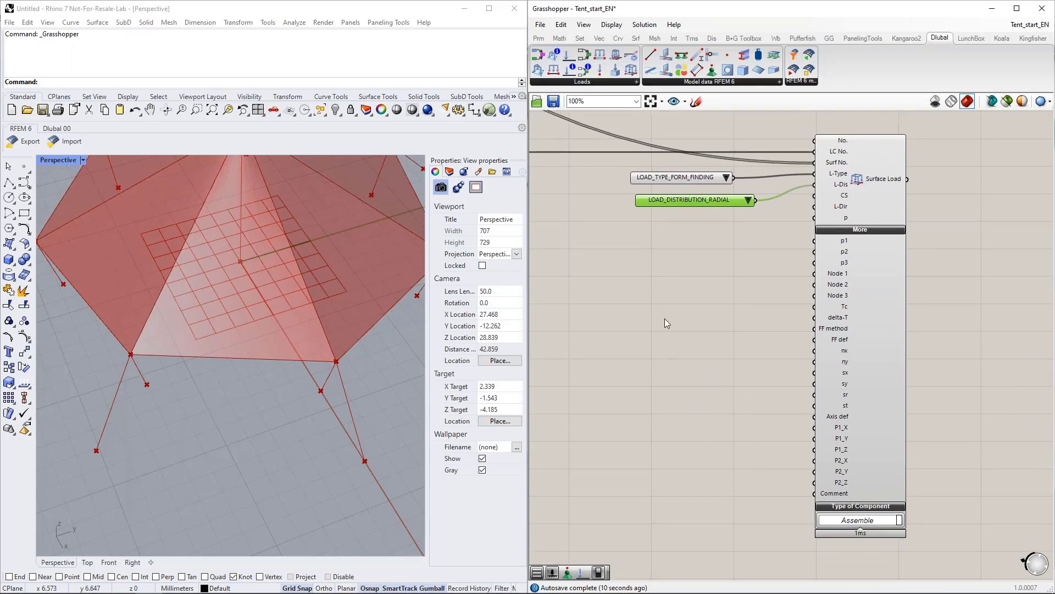
{"action": "left_click_drag", "start_coordinate": [673, 177], "coordinate": [807, 325], "text": "alt"}
{"action": "left_click_drag", "start_coordinate": [742, 368], "coordinate": [704, 329]}
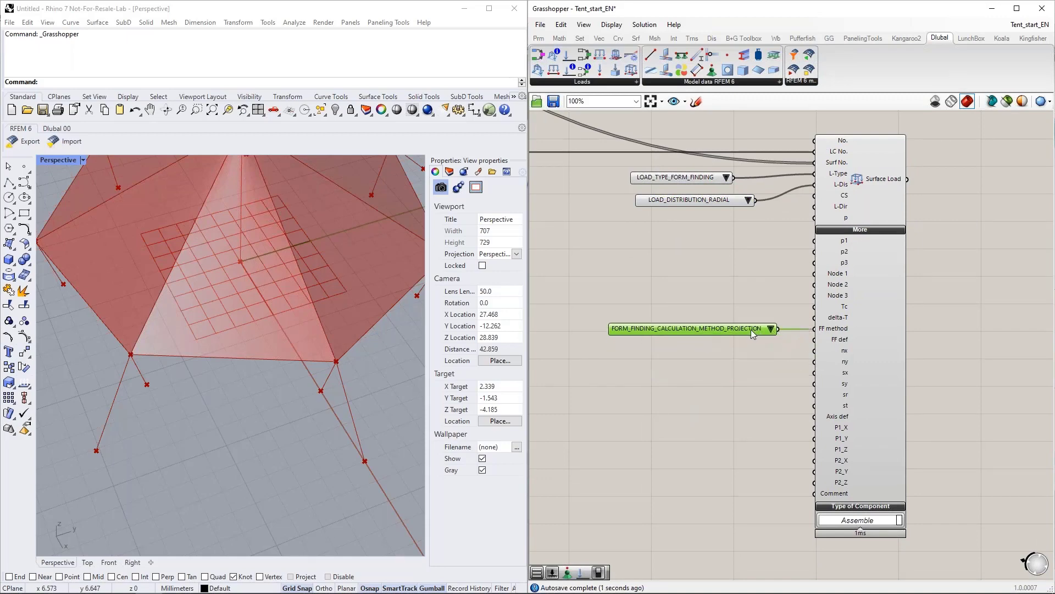
Add a value list wired into the Surface Load's FF def input and set it to FORM_FINDING_DEFINITION_STRESS
{"action": "left_click_drag", "start_coordinate": [715, 177], "coordinate": [724, 351], "text": "alt"}
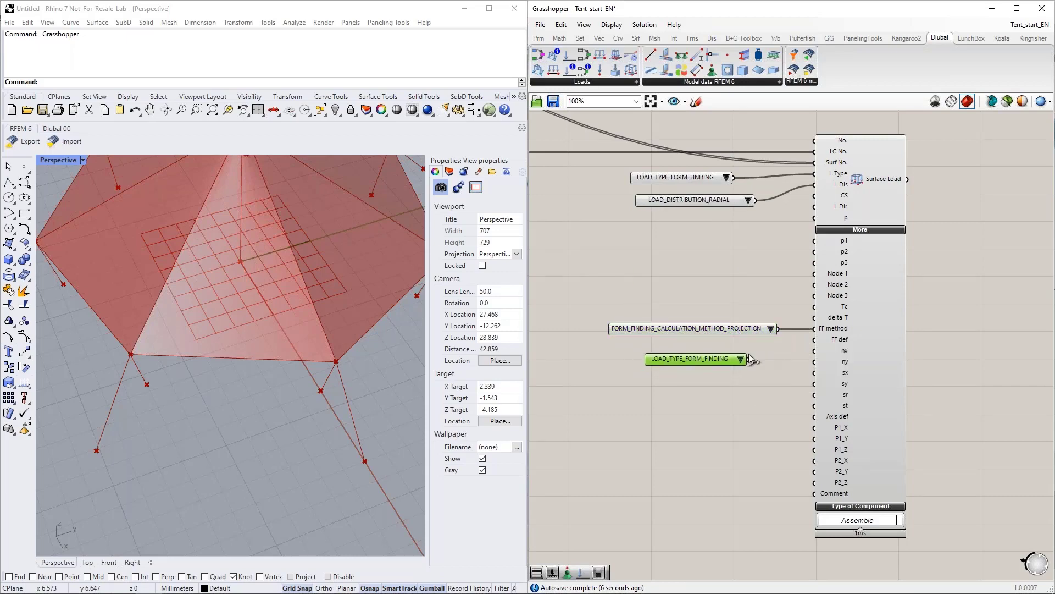
{"action": "left_click_drag", "start_coordinate": [803, 339], "coordinate": [813, 340]}
{"action": "left_click", "coordinate": [757, 359]}
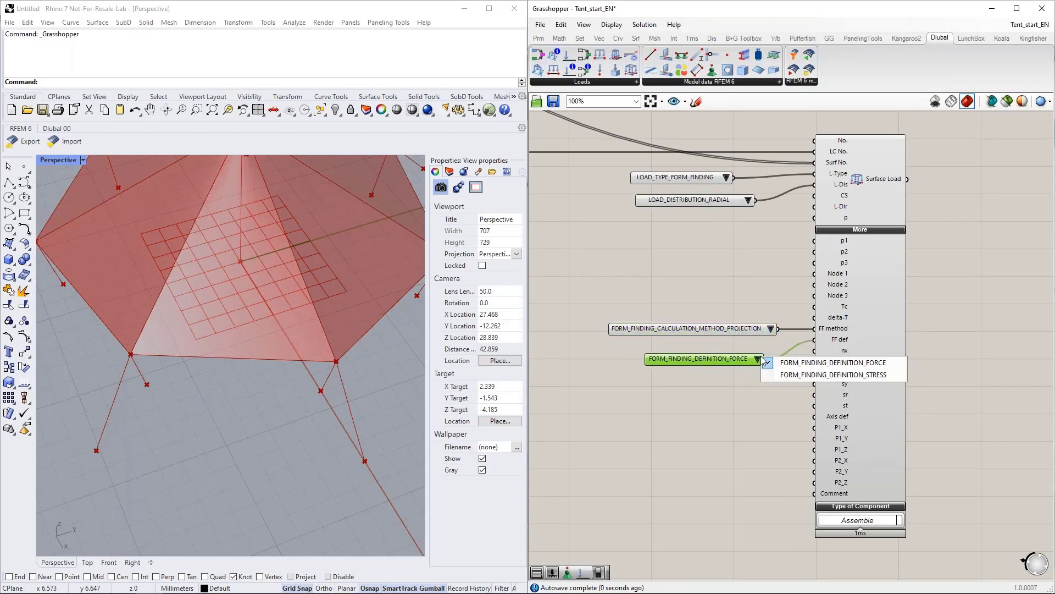
{"action": "left_click", "coordinate": [795, 376]}
{"action": "left_click_drag", "start_coordinate": [740, 361], "coordinate": [744, 345]}
{"action": "right_click_drag", "start_coordinate": [783, 409], "coordinate": [797, 395]}
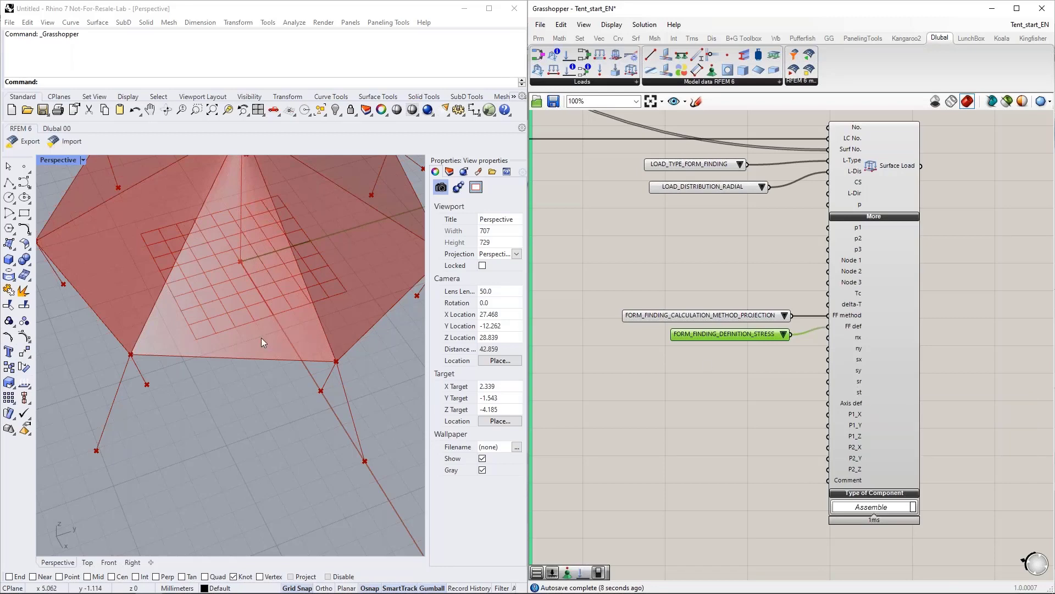
Examine the tent membrane in the Rhino viewport from above and from the side, focusing on its radial layout around the mast
{"action": "right_click_drag", "start_coordinate": [262, 337], "coordinate": [272, 369]}
{"action": "scroll", "coordinate": [271, 369], "scroll_direction": "down", "scroll_amount": 2}
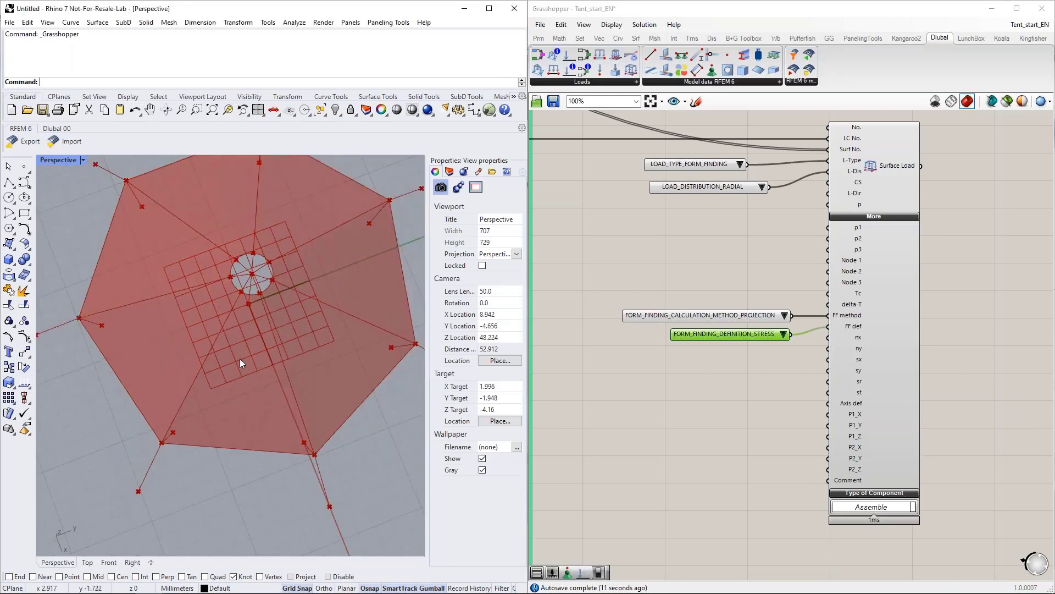
{"action": "right_click_drag", "start_coordinate": [254, 406], "coordinate": [350, 360]}
{"action": "scroll", "coordinate": [302, 381], "scroll_direction": "down", "scroll_amount": 4}
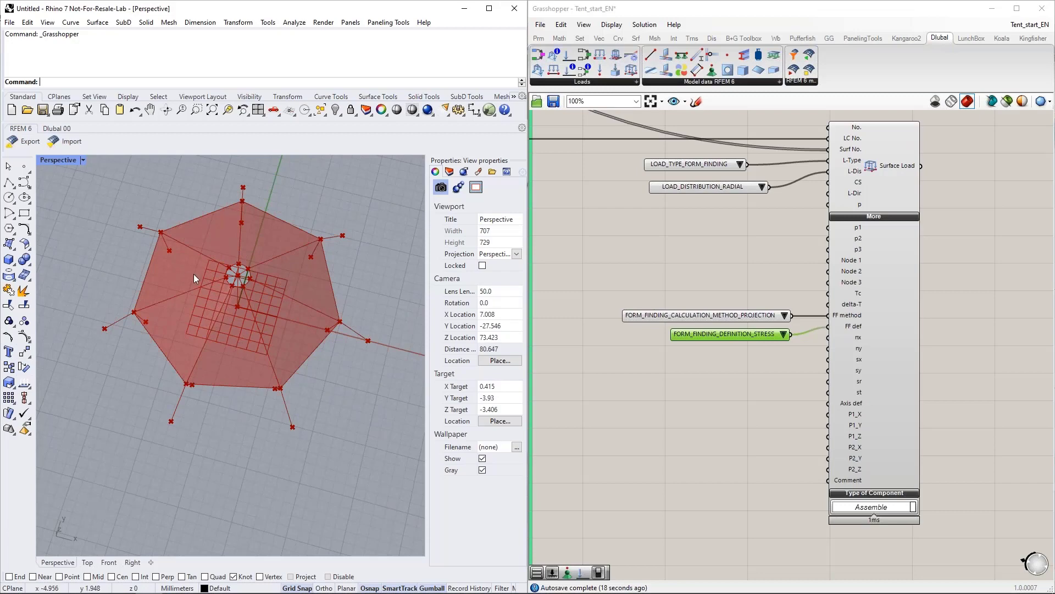
{"action": "right_click_drag", "start_coordinate": [231, 321], "coordinate": [231, 360]}
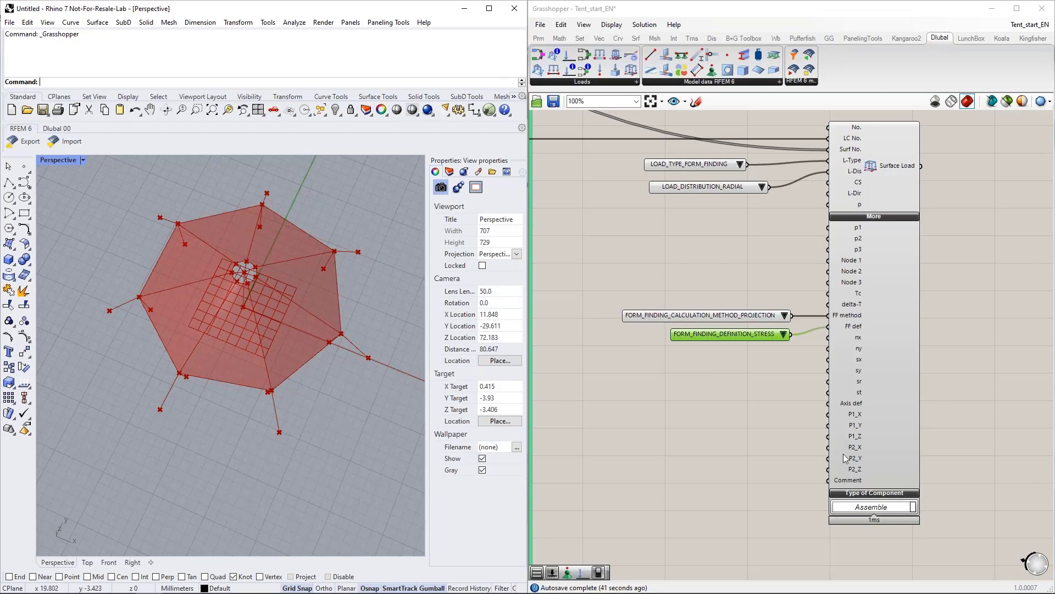
{"action": "right_click_drag", "start_coordinate": [234, 415], "coordinate": [237, 315]}
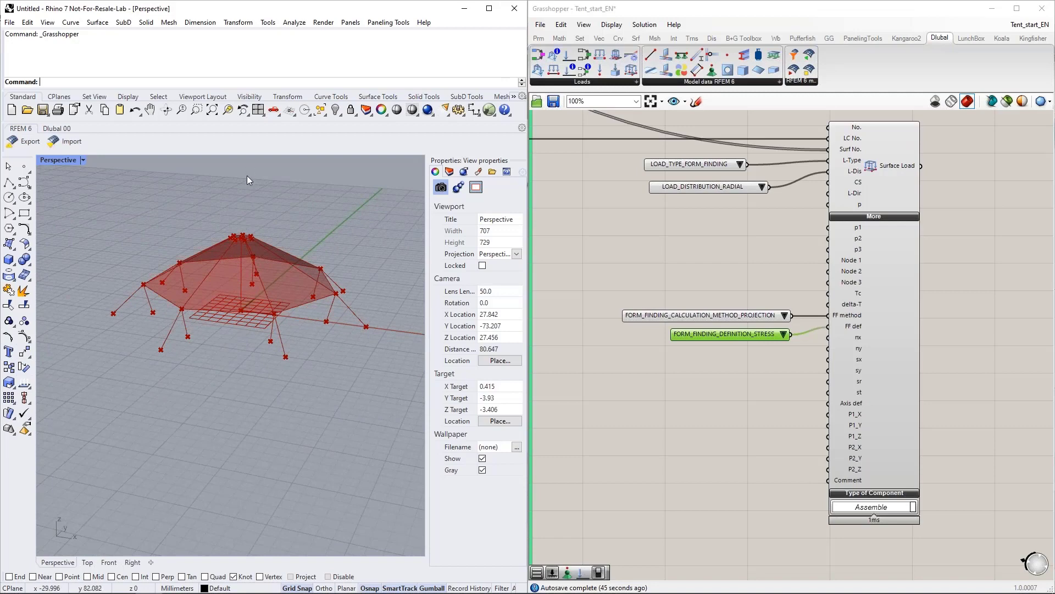
{"action": "right_click_drag", "start_coordinate": [239, 275], "coordinate": [236, 288]}
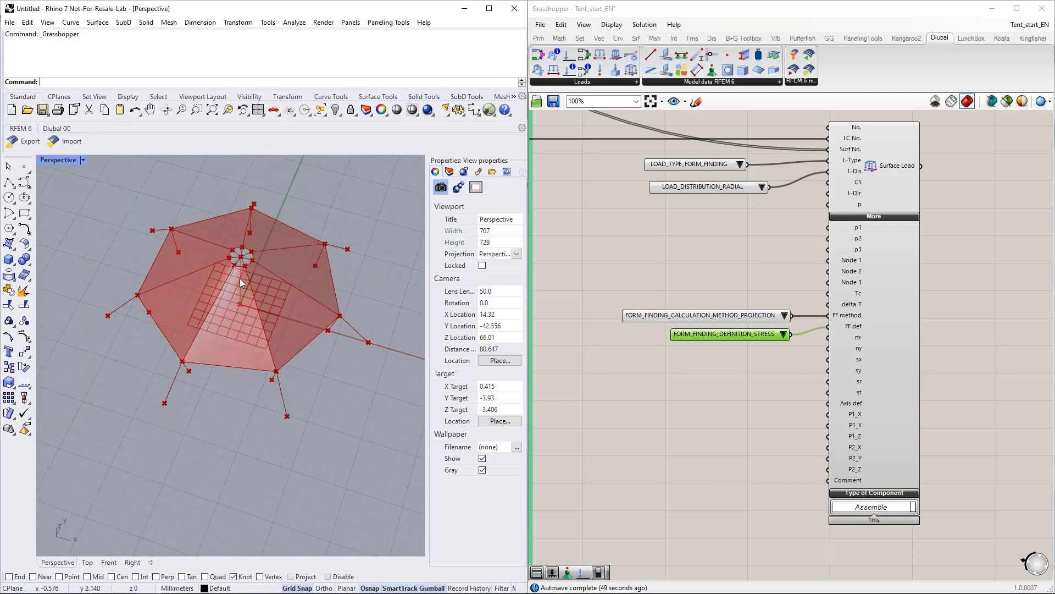
{"action": "right_click_drag", "start_coordinate": [242, 299], "coordinate": [266, 316]}
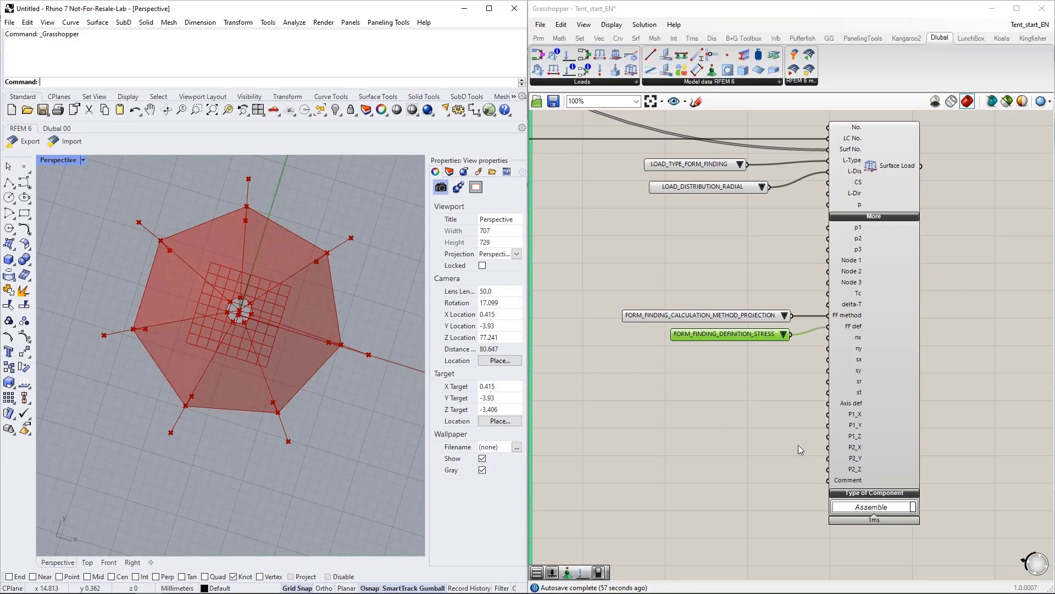
{"action": "scroll", "coordinate": [796, 423], "scroll_direction": "up", "scroll_amount": 1}
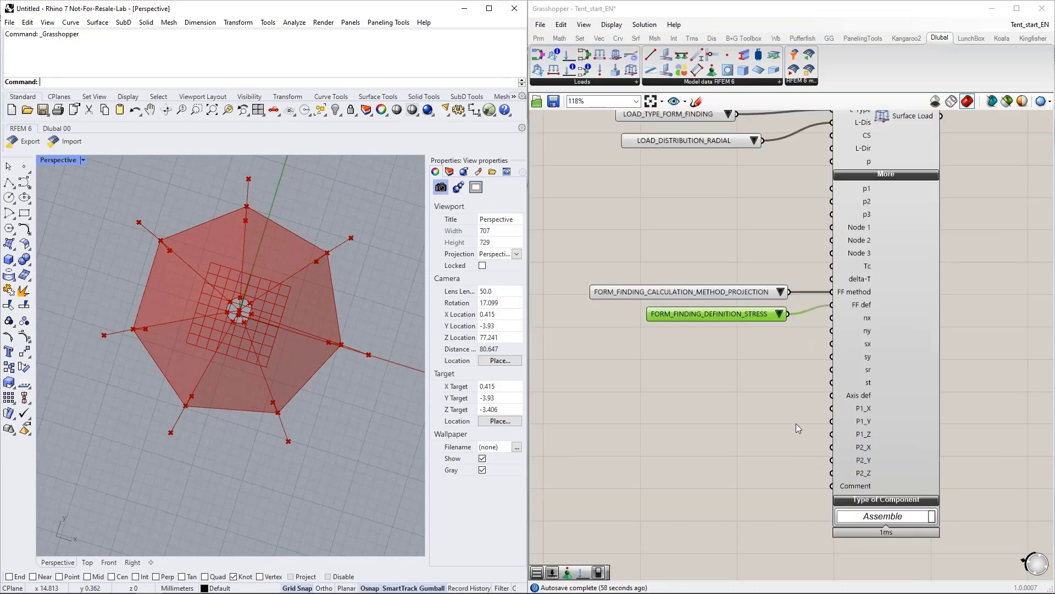
{"action": "double_click", "coordinate": [652, 384]}
{"action": "key", "text": "Return"}
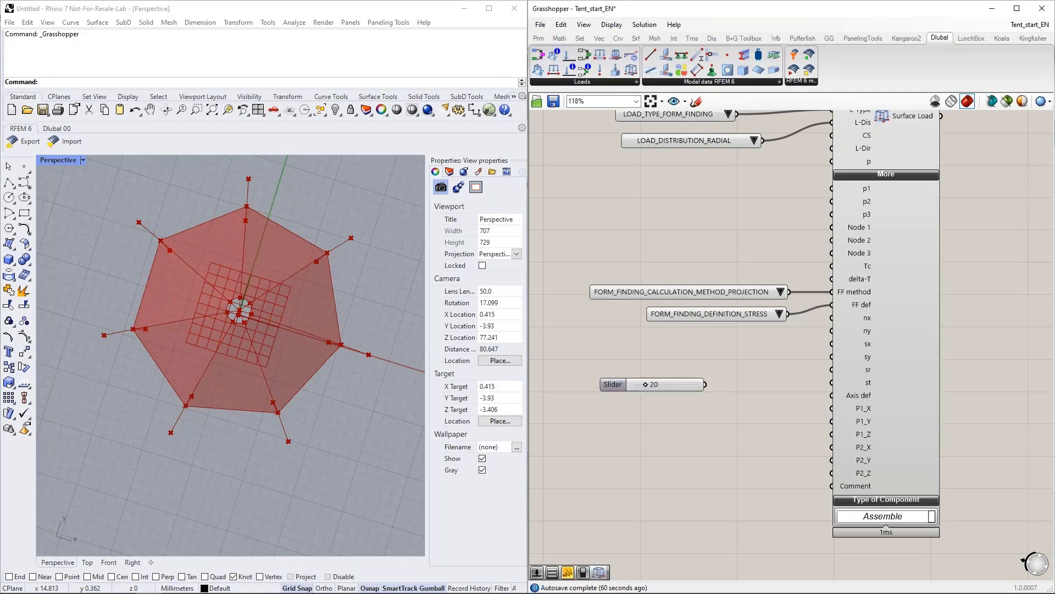
{"action": "key", "text": "Delete"}
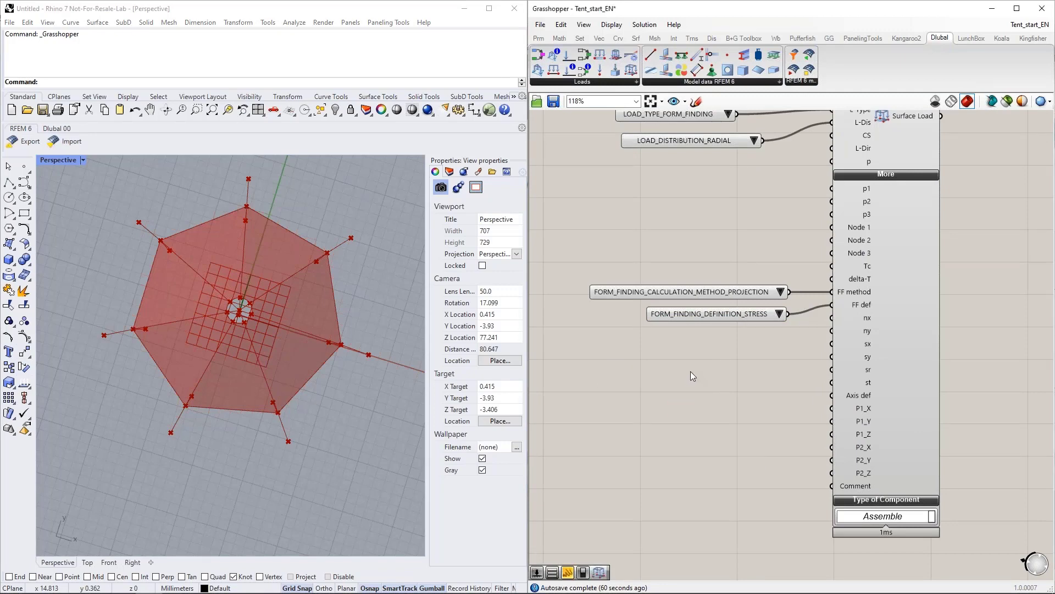
Add a number slider set to 2000 and wire it into the Surface Load's radial stress input sr
{"action": "double_click", "coordinate": [690, 371]}
{"action": "type", "text": "2"}
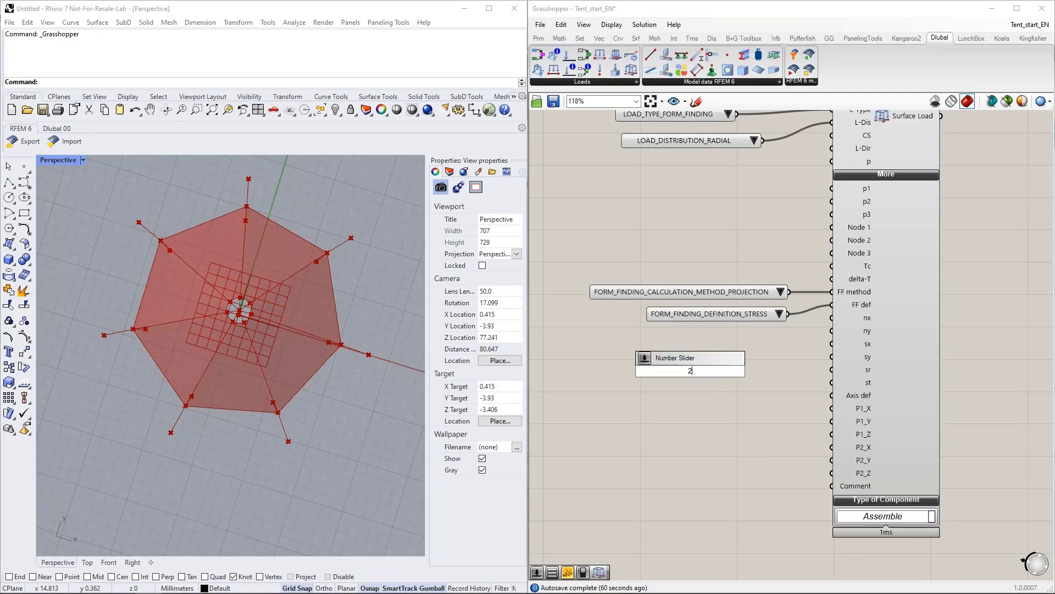
{"action": "type", "text": "000"}
{"action": "key", "text": "Return"}
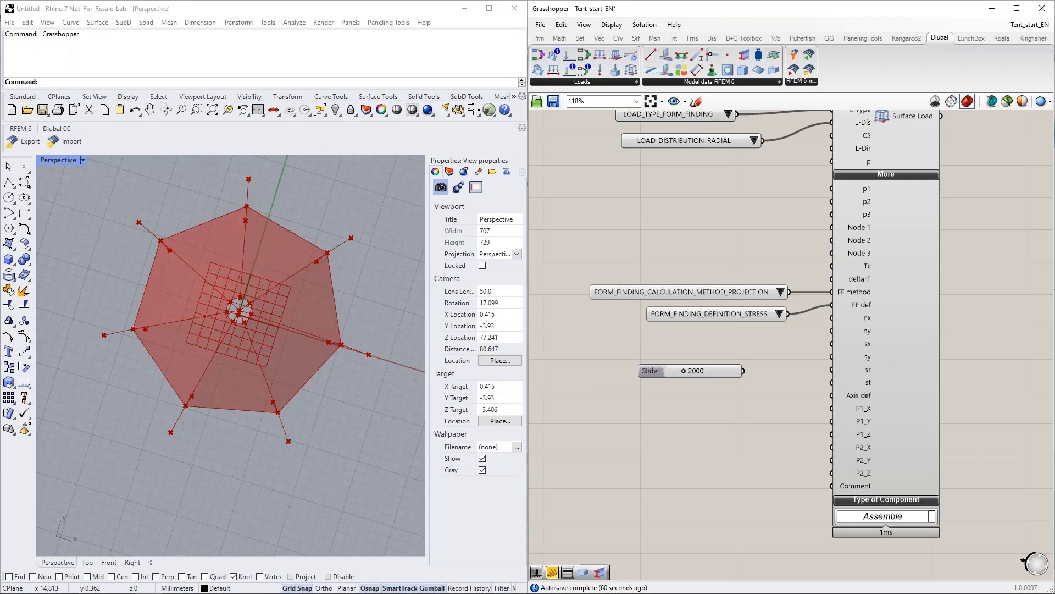
{"action": "left_click_drag", "start_coordinate": [746, 371], "coordinate": [880, 369]}
{"action": "mouse_move", "coordinate": [862, 370]}
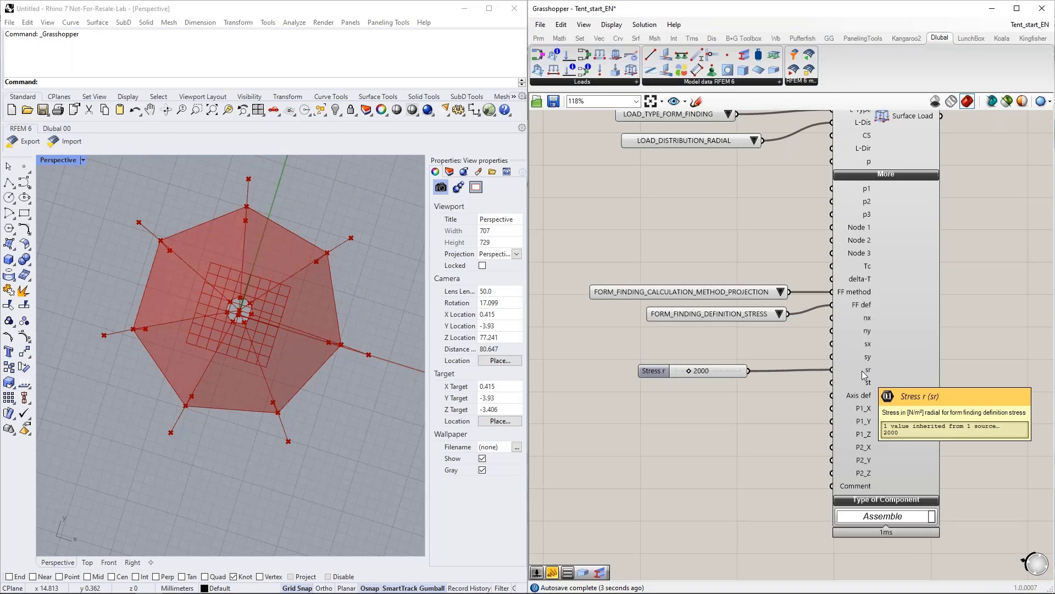
Add a number slider set to 5000 and wire it into the Surface Load's st input
{"action": "right_click_drag", "start_coordinate": [743, 382], "coordinate": [730, 343]}
{"action": "double_click", "coordinate": [675, 356]}
{"action": "type", "text": "5000"}
{"action": "key", "text": "Return"}
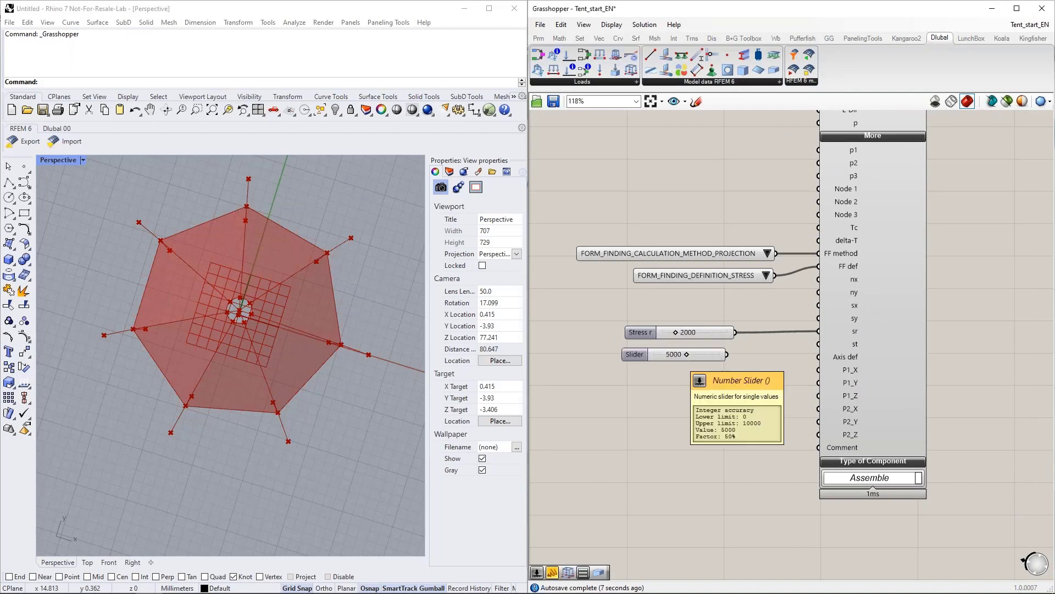
{"action": "left_click_drag", "start_coordinate": [727, 355], "coordinate": [819, 344]}
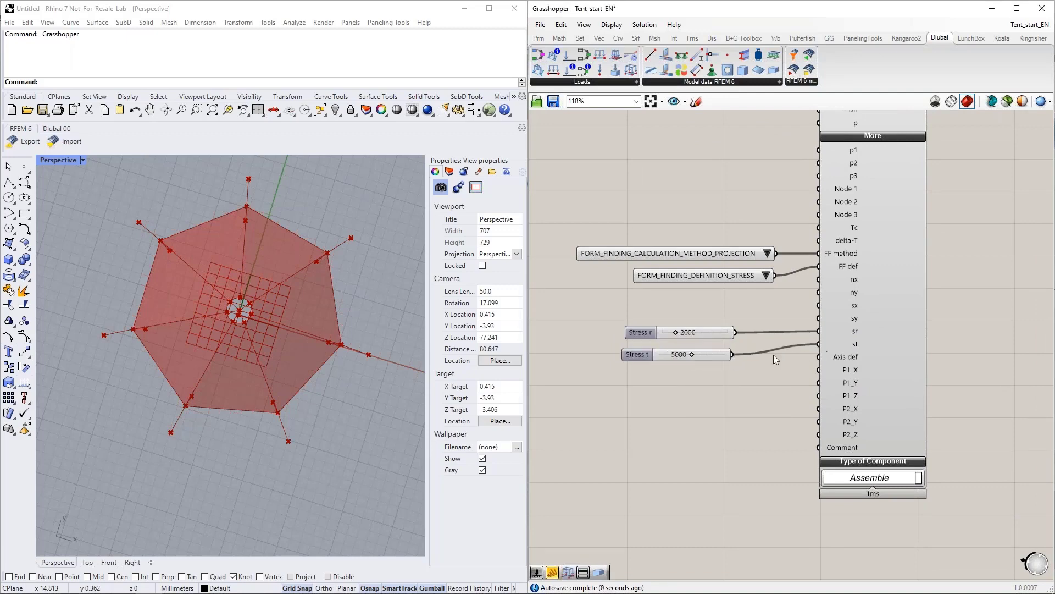
Add a value list wired into the Surface Load's Axis def input and set it to AXIS_DEFINITION_TWO_POINTS
{"action": "right_click_drag", "start_coordinate": [741, 473], "coordinate": [734, 424]}
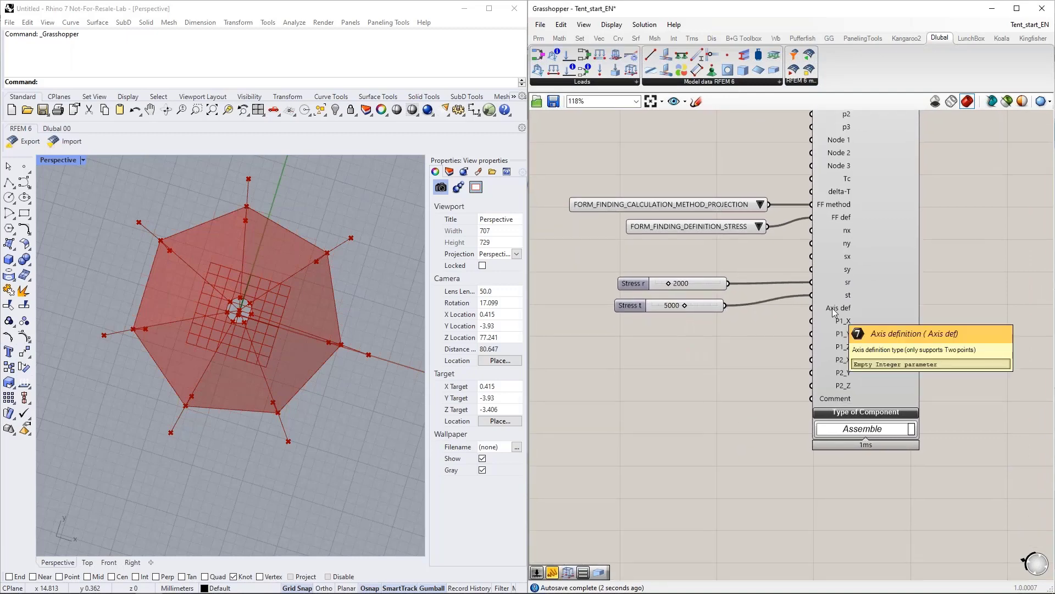
{"action": "double_click", "coordinate": [664, 337]}
{"action": "type", "text": "va"}
{"action": "left_click", "coordinate": [674, 324]}
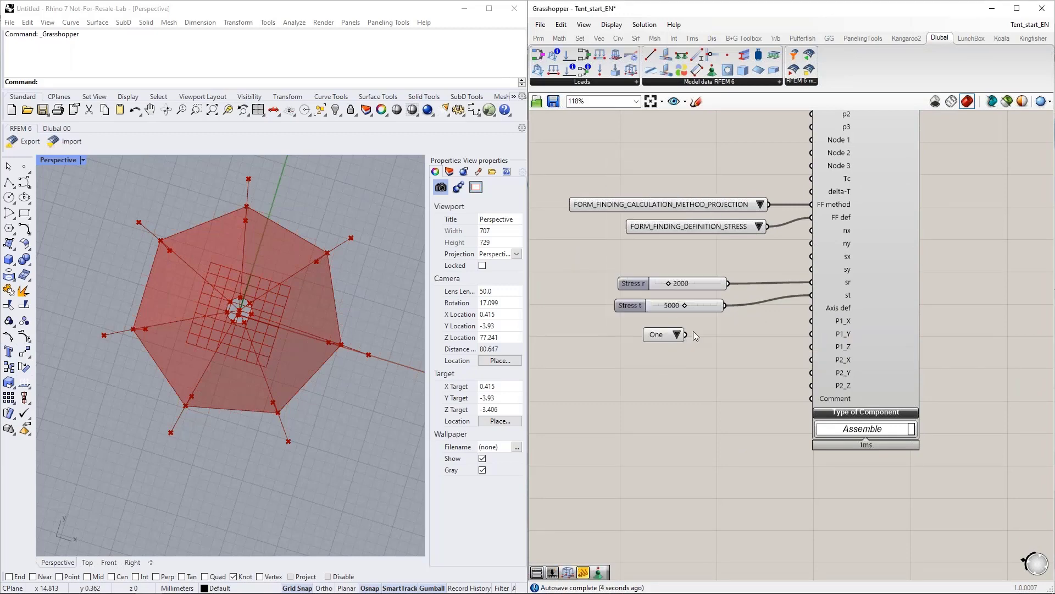
{"action": "left_click_drag", "start_coordinate": [686, 335], "coordinate": [811, 308]}
{"action": "left_click", "coordinate": [715, 330]}
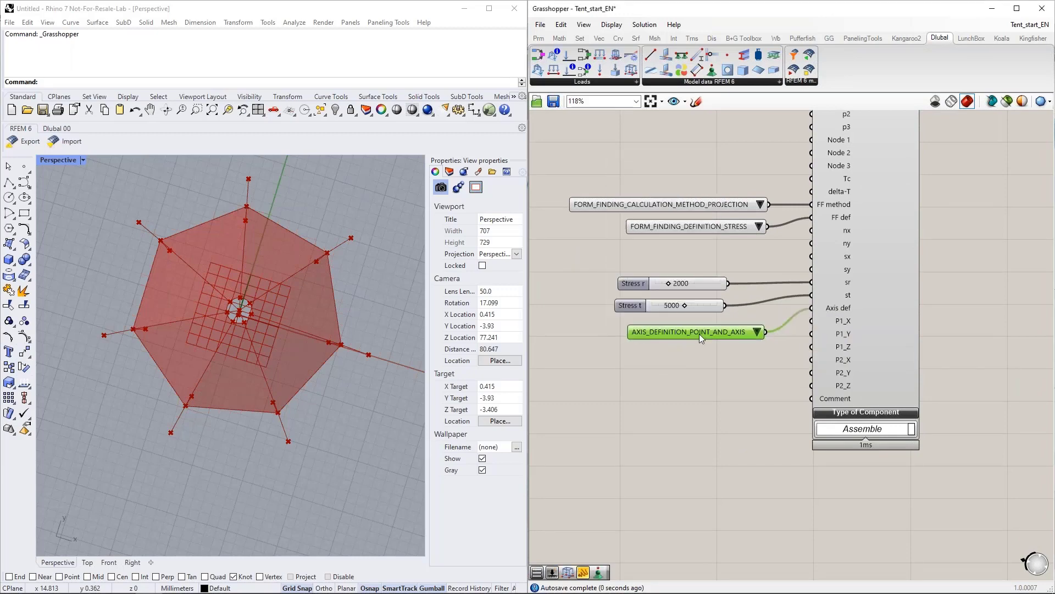
{"action": "left_click", "coordinate": [726, 330]}
{"action": "left_click", "coordinate": [757, 347]}
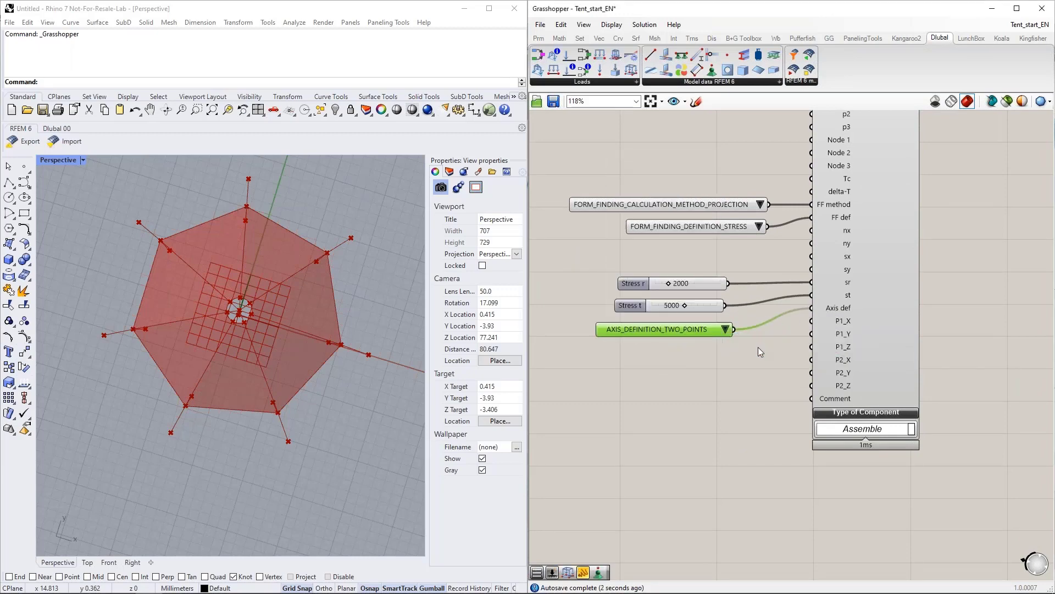
{"action": "left_click", "coordinate": [725, 330]}
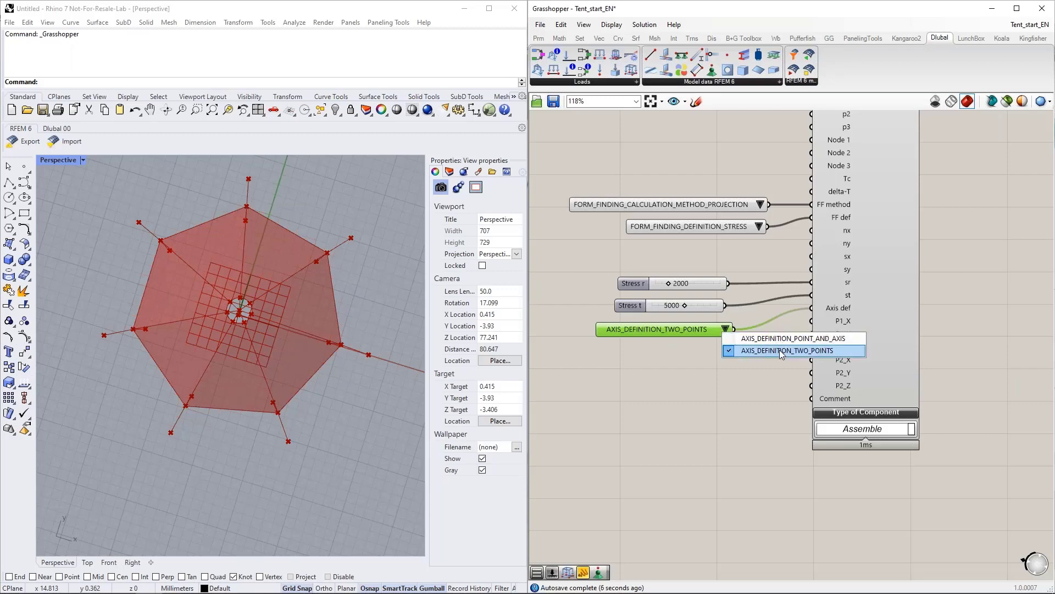
{"action": "left_click", "coordinate": [780, 350]}
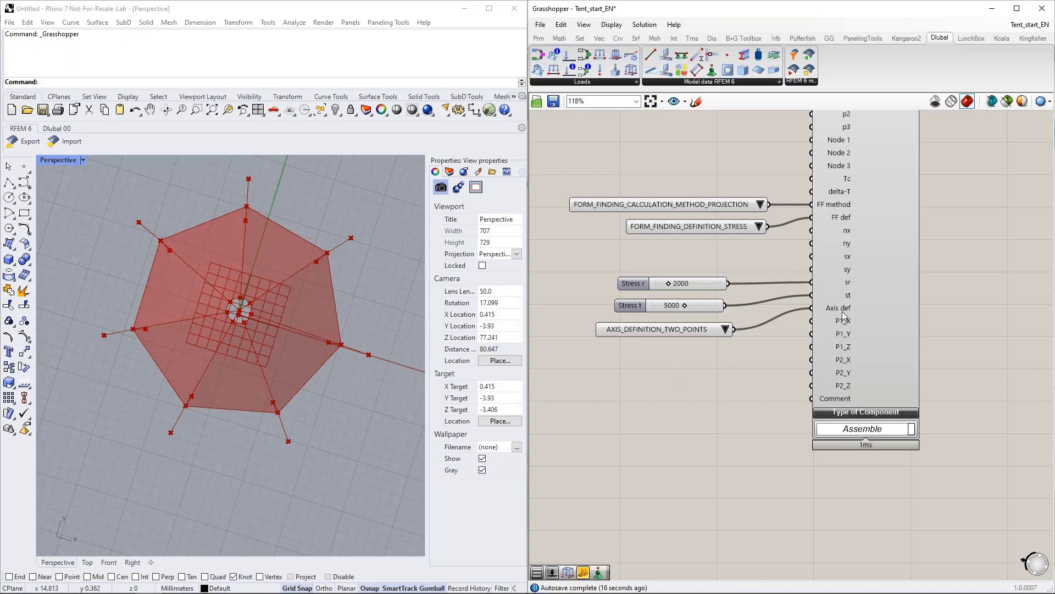
Add a number slider set to 0 and wire it into the Surface Load's P1_X, P1_Y and P1_Z inputs
{"action": "double_click", "coordinate": [683, 366]}
{"action": "type", "text": "0"}
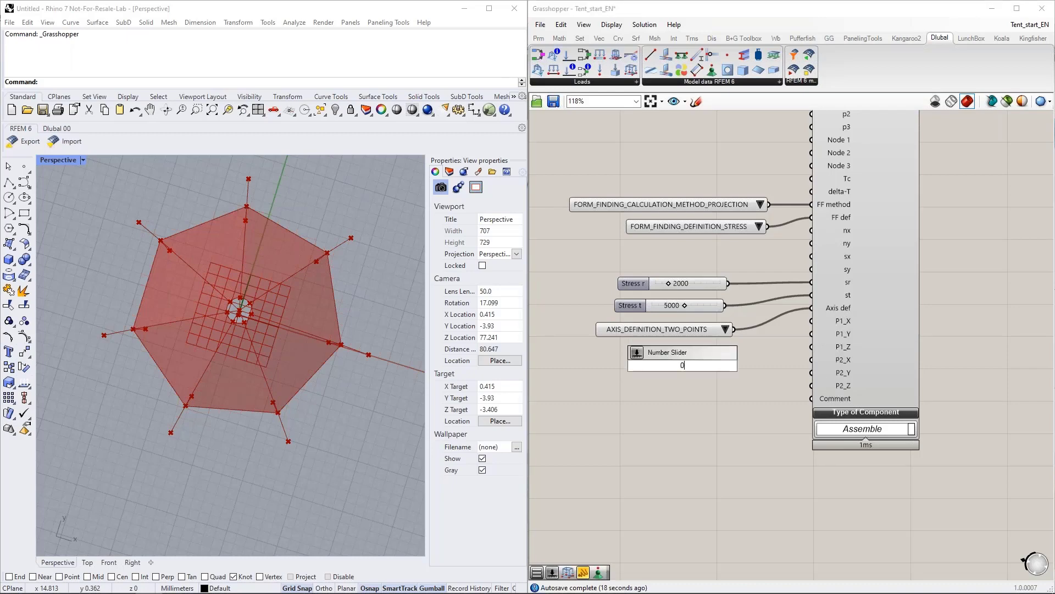
{"action": "key", "text": "Return"}
{"action": "left_click_drag", "start_coordinate": [734, 364], "coordinate": [812, 321]}
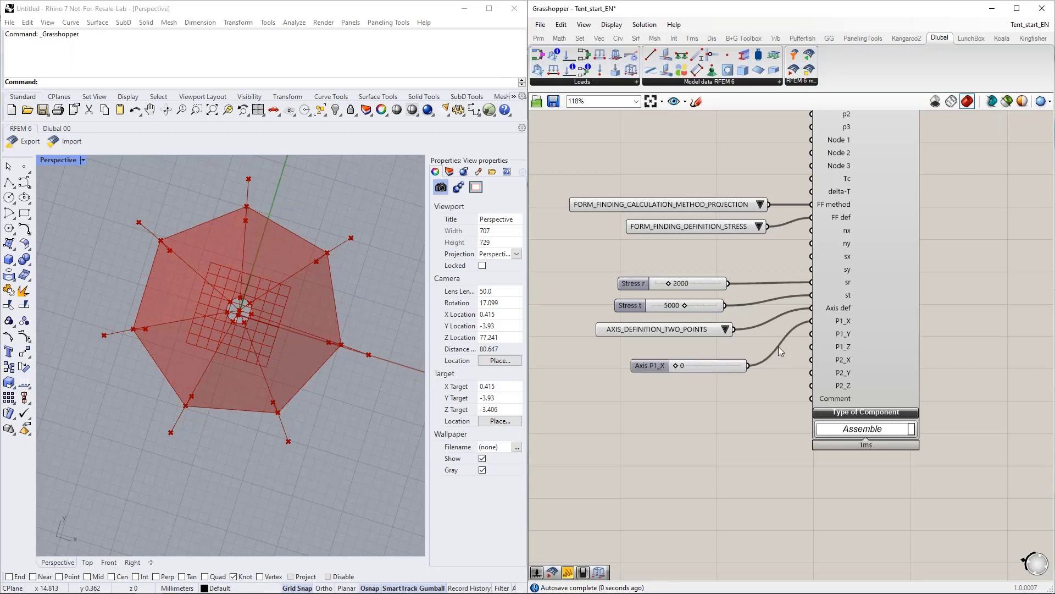
{"action": "left_click_drag", "start_coordinate": [747, 365], "coordinate": [811, 335]}
{"action": "left_click_drag", "start_coordinate": [747, 365], "coordinate": [812, 347]}
Wire the 0 slider into the Surface Load's P2_X and P2_Y inputs and a panel containing -7.5 into P2_Z
{"action": "right_click_drag", "start_coordinate": [243, 340], "coordinate": [233, 304]}
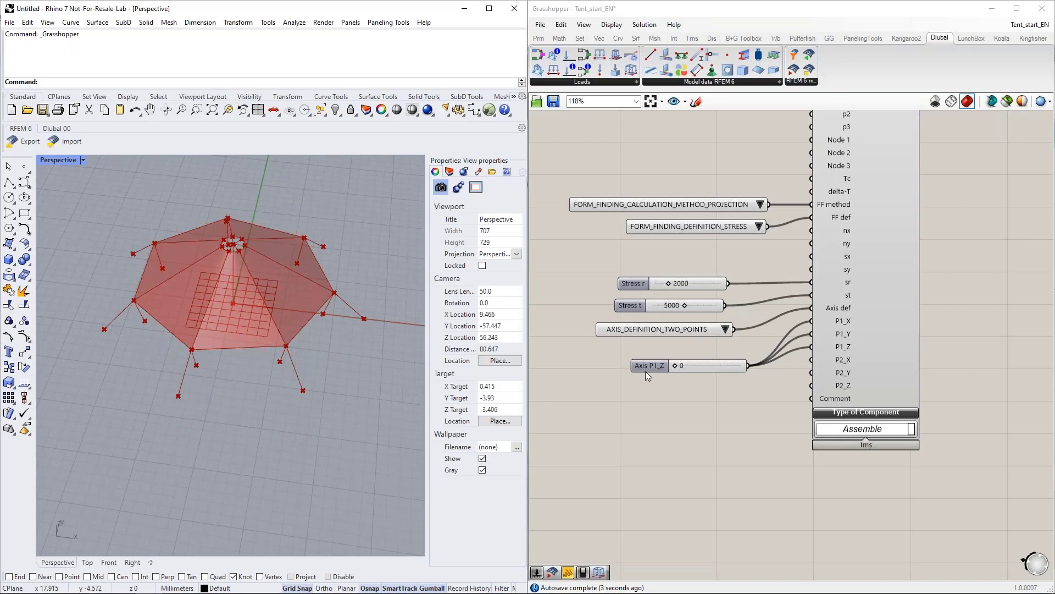
{"action": "left_click_drag", "start_coordinate": [748, 365], "coordinate": [813, 374]}
{"action": "double_click", "coordinate": [708, 399]}
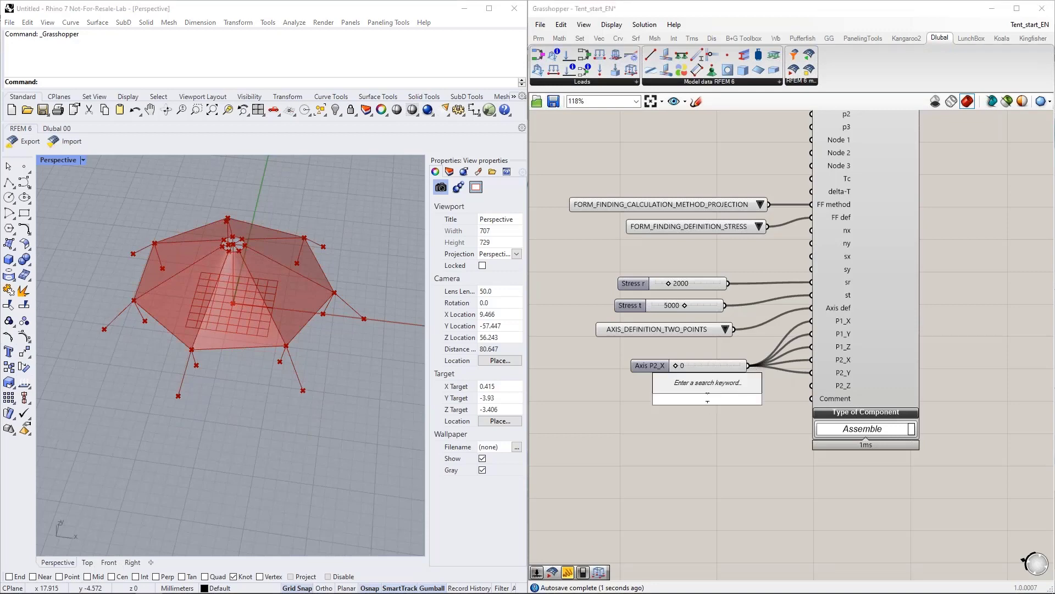
{"action": "type", "text": "\"-7.5"}
{"action": "key", "text": "Return"}
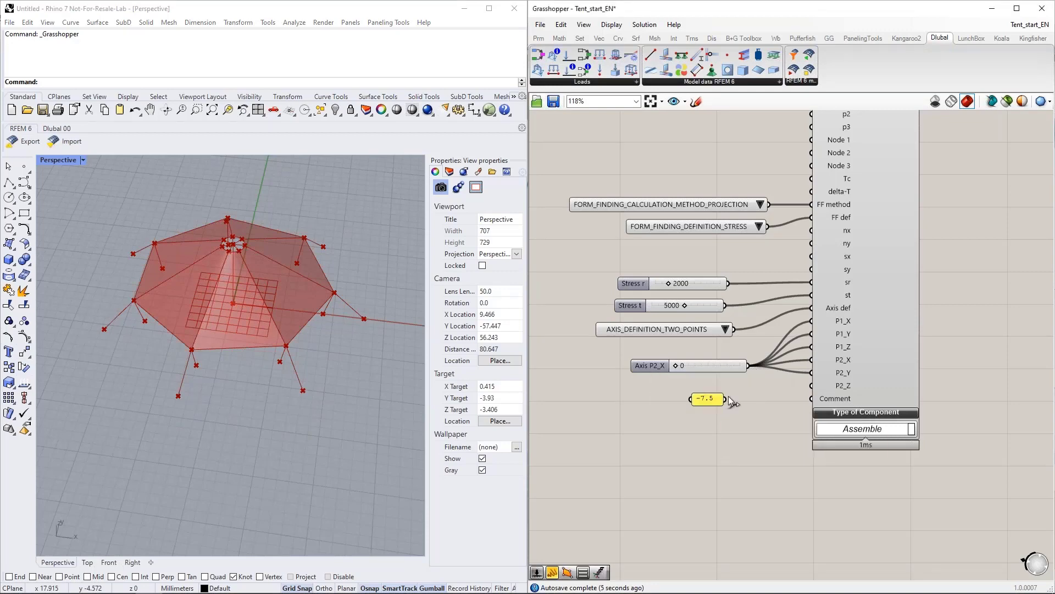
{"action": "left_click_drag", "start_coordinate": [724, 398], "coordinate": [812, 385]}
{"action": "right_click_drag", "start_coordinate": [232, 374], "coordinate": [229, 294]}
{"action": "right_click_drag", "start_coordinate": [256, 246], "coordinate": [216, 249]}
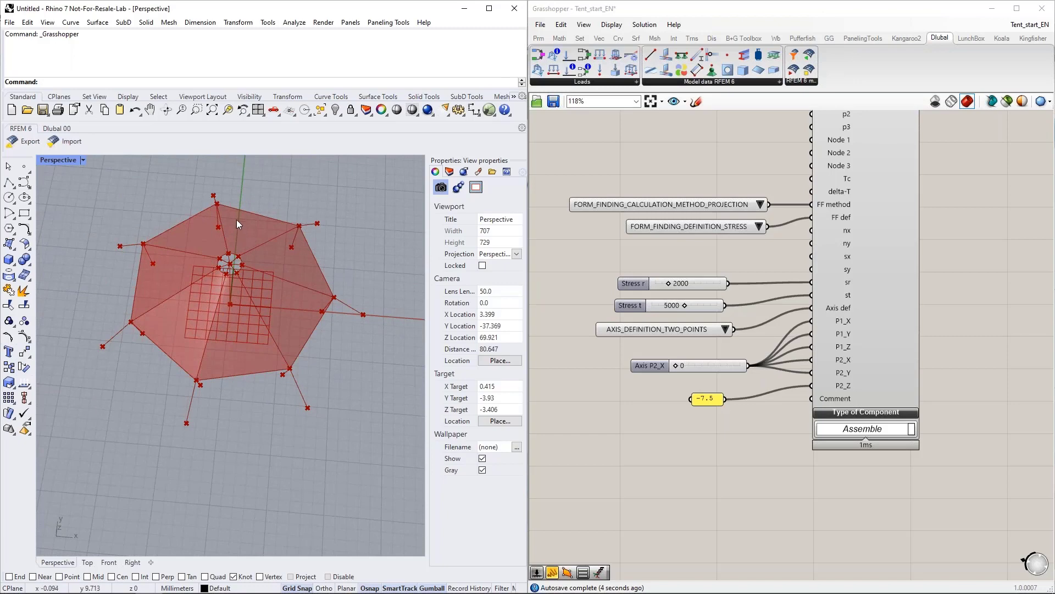
{"action": "scroll", "coordinate": [653, 502], "scroll_direction": "down", "scroll_amount": 3}
{"action": "right_click_drag", "start_coordinate": [654, 502], "coordinate": [750, 469]}
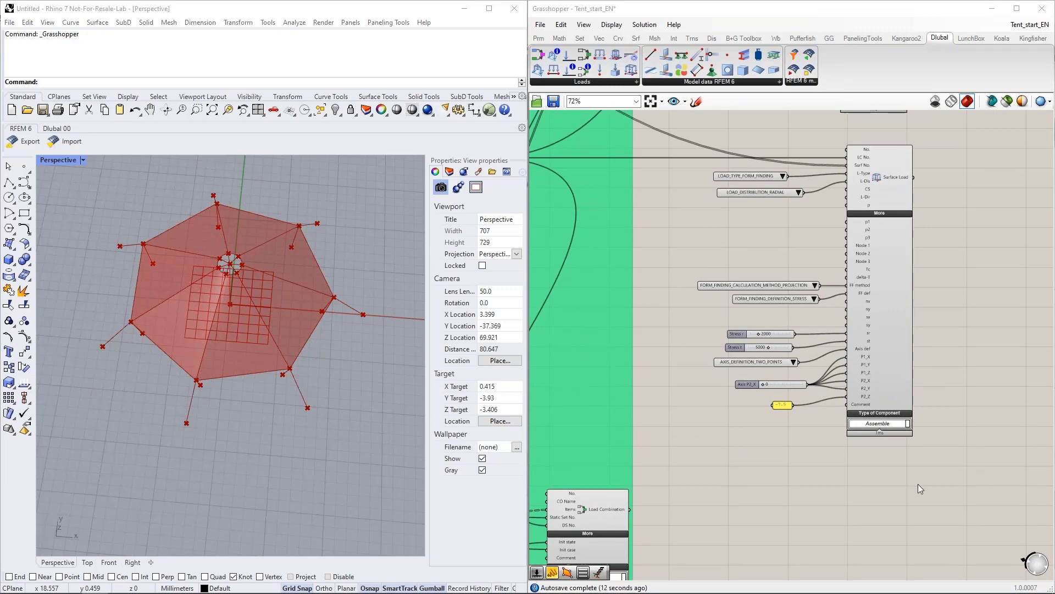
Add a second Surface Load component below the form-finding Surface Load
{"action": "scroll", "coordinate": [845, 427], "scroll_direction": "down", "scroll_amount": 2}
{"action": "scroll", "coordinate": [795, 372], "scroll_direction": "up", "scroll_amount": 4}
{"action": "right_click_drag", "start_coordinate": [847, 477], "coordinate": [793, 394]}
{"action": "left_click_drag", "start_coordinate": [631, 71], "coordinate": [839, 418]}
{"action": "right_click_drag", "start_coordinate": [765, 404], "coordinate": [791, 379]}
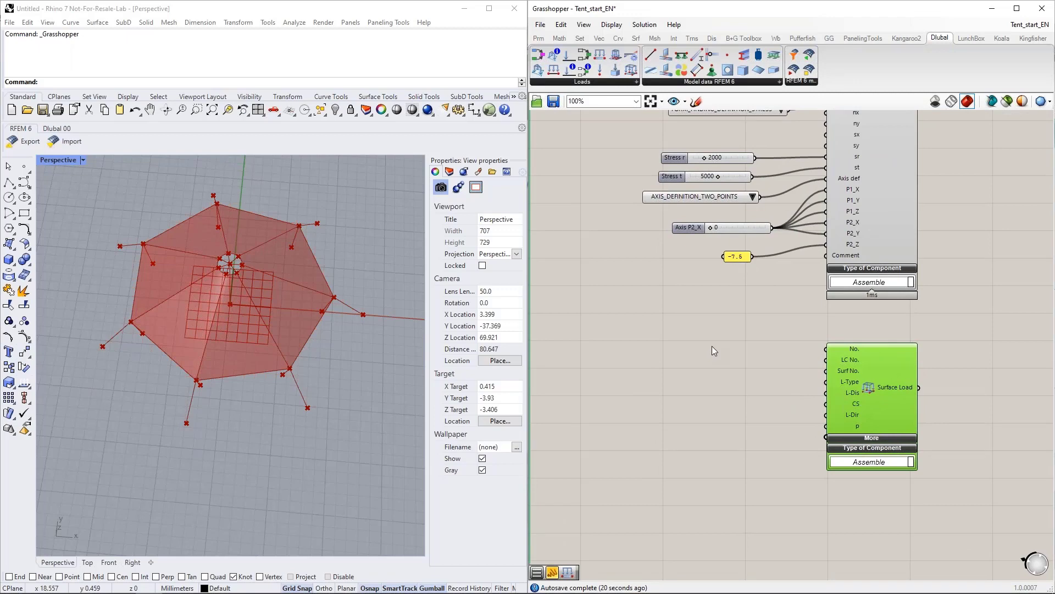
{"action": "left_click", "coordinate": [712, 346]}
Wire the output of the lower Load Case component into the new Surface Load's LC No. input
{"action": "scroll", "coordinate": [750, 348], "scroll_direction": "down", "scroll_amount": 4}
{"action": "right_click_drag", "start_coordinate": [681, 336], "coordinate": [832, 373]}
{"action": "scroll", "coordinate": [833, 378], "scroll_direction": "up", "scroll_amount": 2}
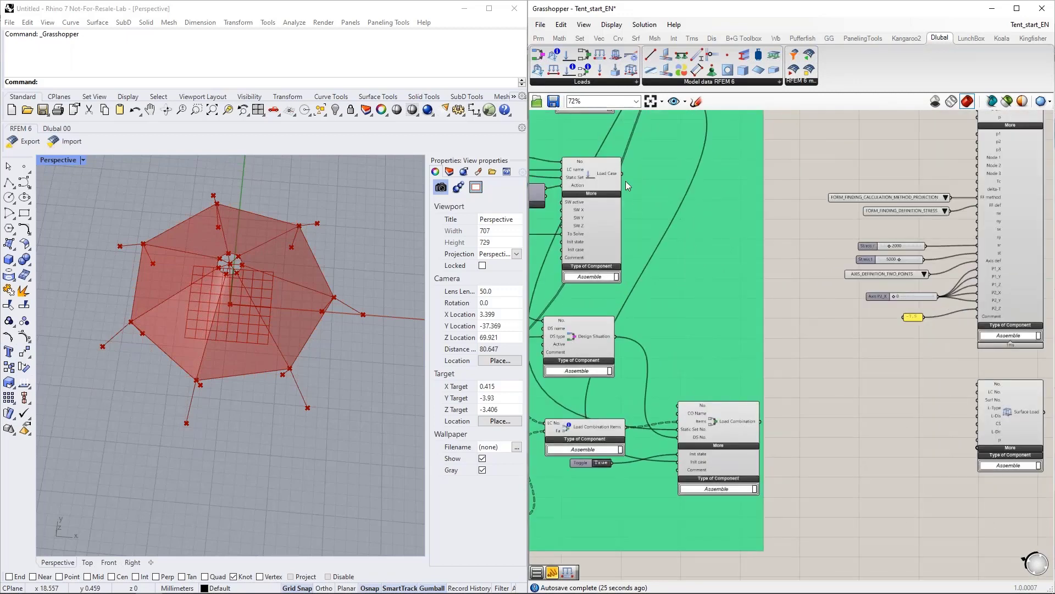
{"action": "left_click_drag", "start_coordinate": [622, 174], "coordinate": [985, 395]}
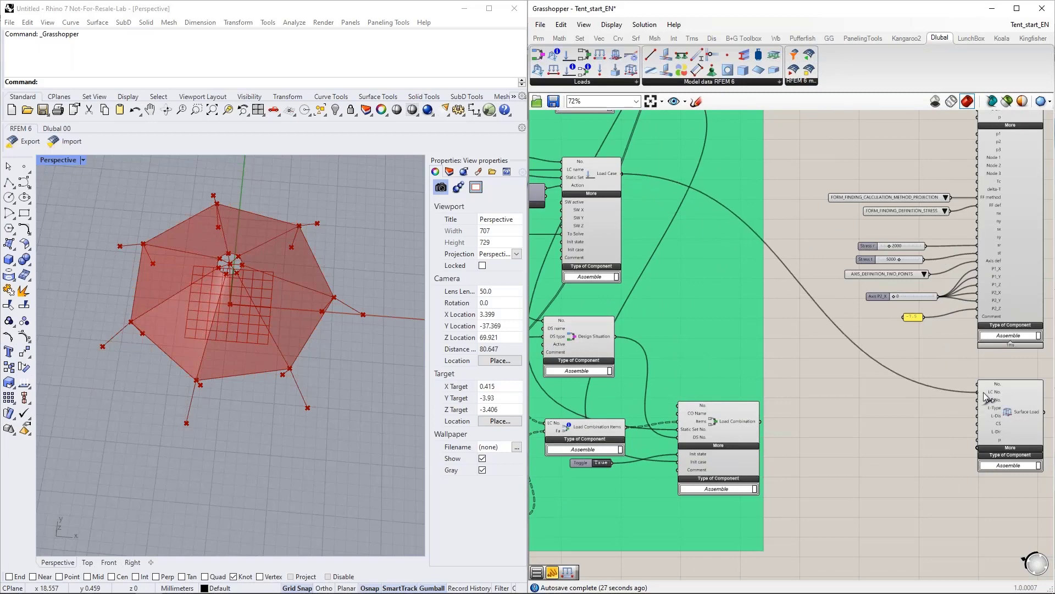
{"action": "right_click_drag", "start_coordinate": [945, 424], "coordinate": [817, 383]}
{"action": "scroll", "coordinate": [819, 382], "scroll_direction": "up", "scroll_amount": 1}
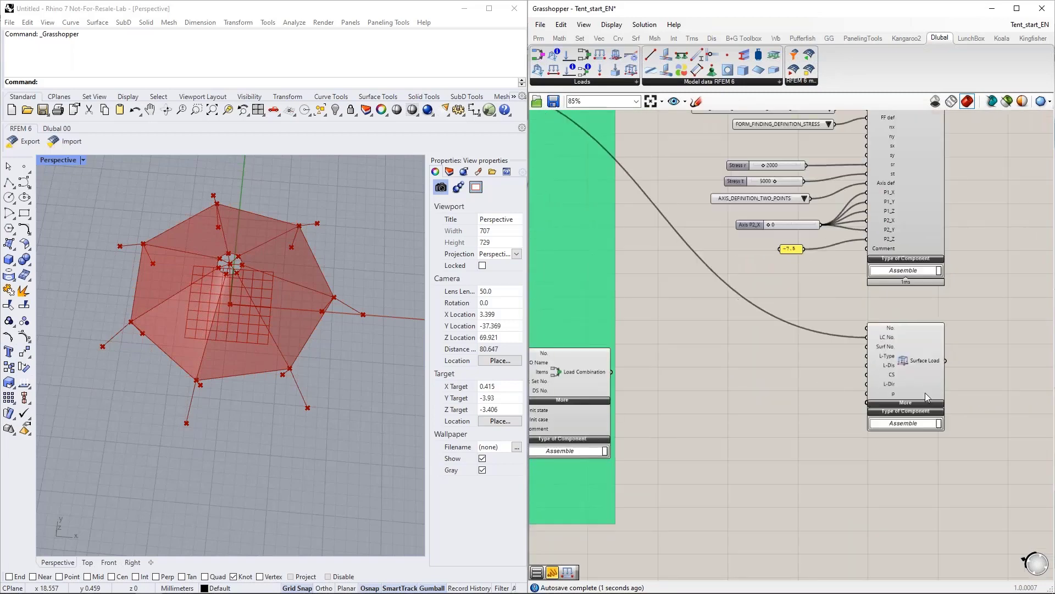
Wire the Surface component's output into the new Surface Load's Surf No. input
{"action": "scroll", "coordinate": [926, 393], "scroll_direction": "down", "scroll_amount": 4}
{"action": "scroll", "coordinate": [925, 392], "scroll_direction": "down", "scroll_amount": 4}
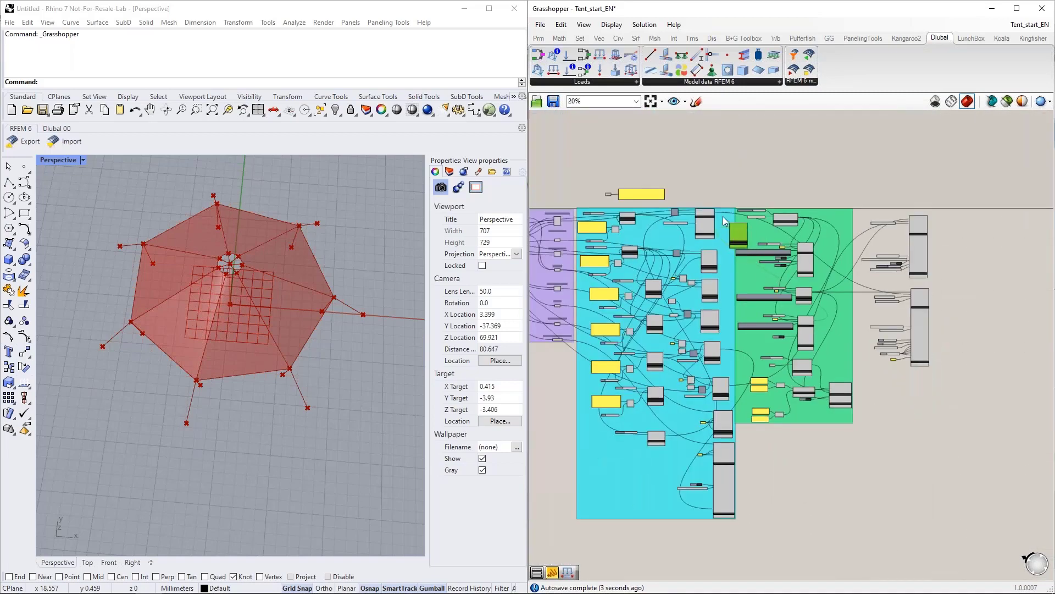
{"action": "scroll", "coordinate": [723, 216], "scroll_direction": "up", "scroll_amount": 6}
{"action": "left_click_drag", "start_coordinate": [689, 196], "coordinate": [775, 299]}
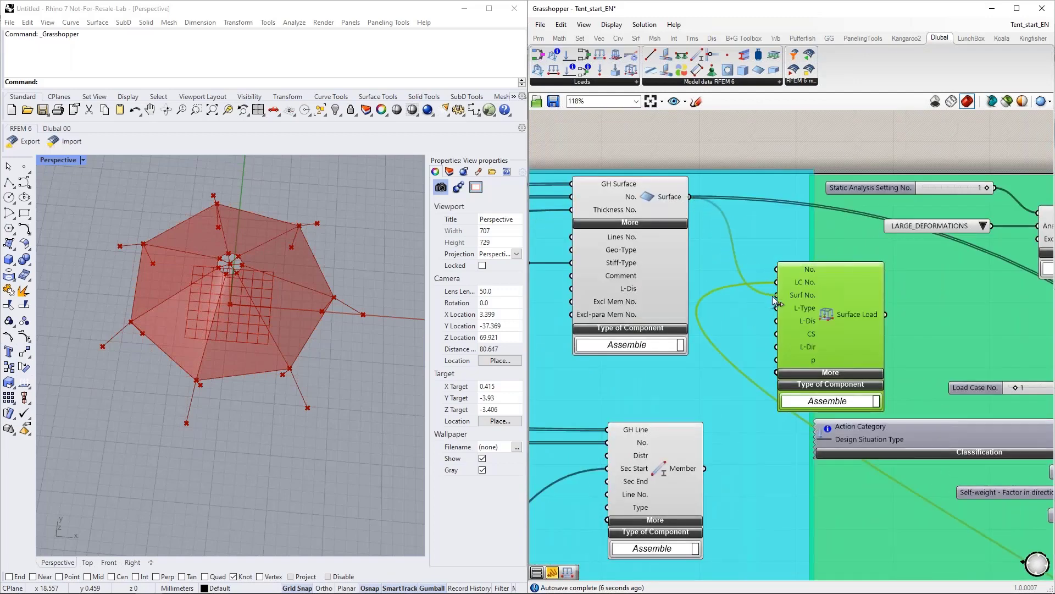
{"action": "scroll", "coordinate": [550, 231], "scroll_direction": "down", "scroll_amount": 5}
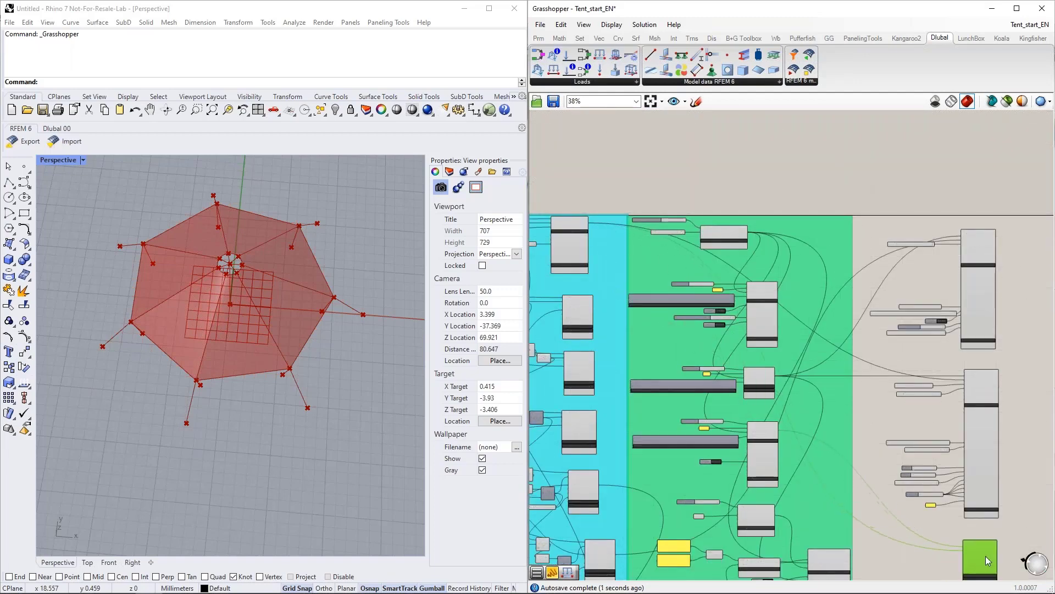
{"action": "scroll", "coordinate": [994, 519], "scroll_direction": "up", "scroll_amount": 5}
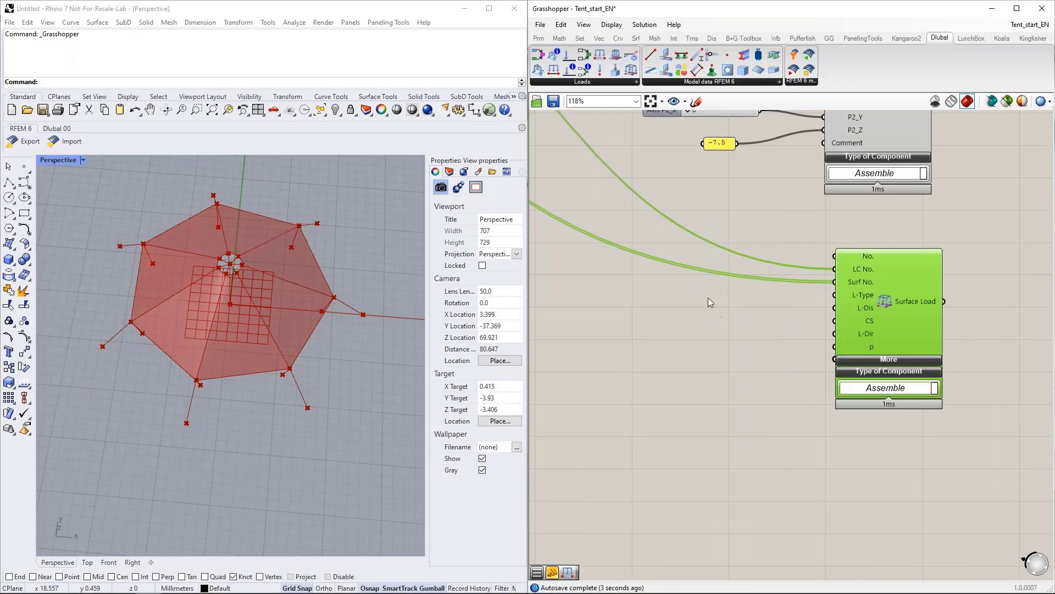
Add a value list wired into the new Surface Load's L-Type input and set it to LOAD_TYPE_FORCE
{"action": "double_click", "coordinate": [705, 292]}
{"action": "type", "text": "val"}
{"action": "left_click", "coordinate": [699, 278]}
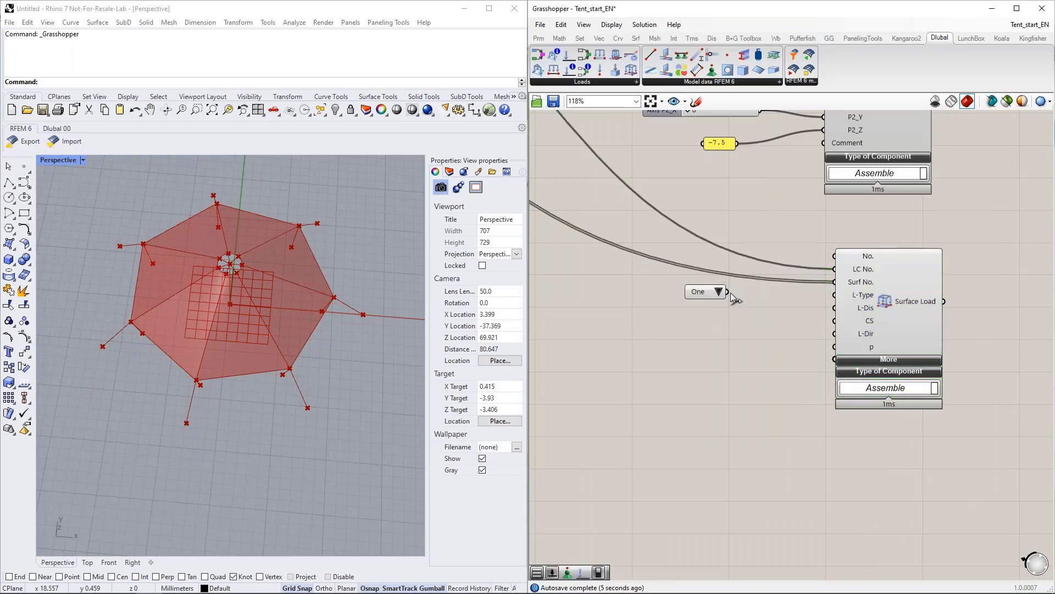
{"action": "left_click_drag", "start_coordinate": [729, 292], "coordinate": [835, 308]}
{"action": "left_click", "coordinate": [797, 292]}
{"action": "left_click", "coordinate": [826, 311]}
Duplicate the value list for the new Surface Load's L-Dis input and set it to LOAD_DISTRIBUTION_UNIFORM
{"action": "key", "text": "ctrl+c"}
{"action": "key", "text": "ctrl+v"}
{"action": "left_click", "coordinate": [785, 336]}
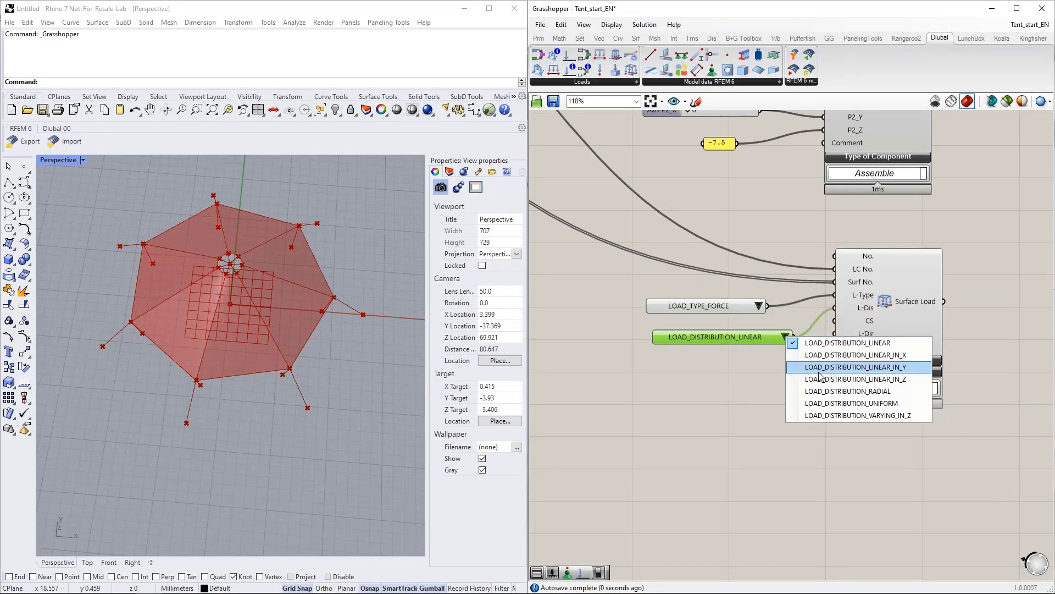
{"action": "left_click", "coordinate": [852, 403]}
{"action": "left_click_drag", "start_coordinate": [758, 337], "coordinate": [743, 329]}
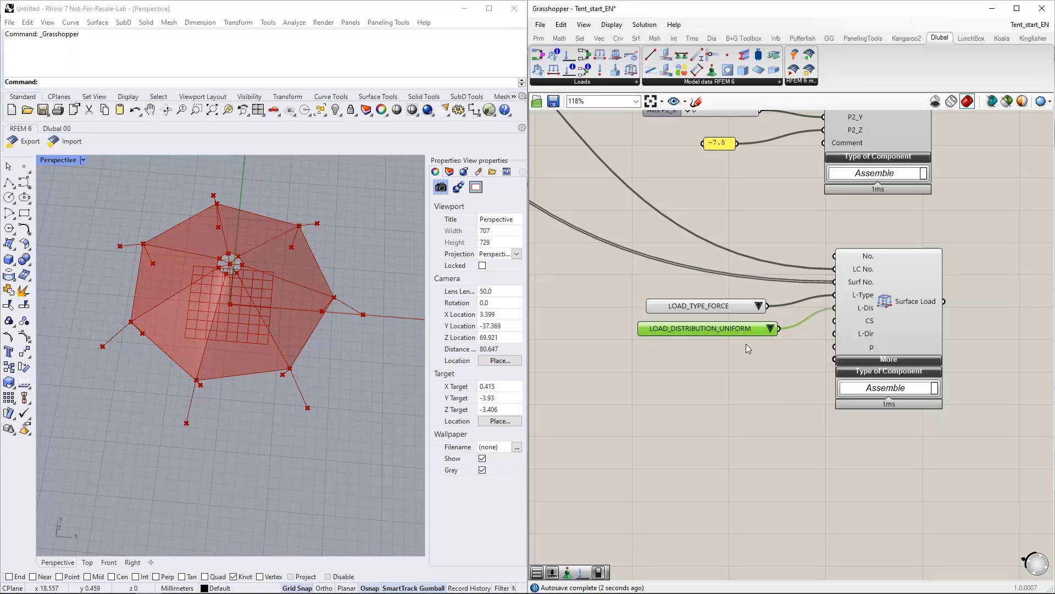
Add a value list wired into the L-Dir input and set it to LOAD_DIRECTION_GLOBAL_Z_OR_USER_DEFINED_W_PROJECTED
{"action": "double_click", "coordinate": [728, 360]}
{"action": "type", "text": "va"}
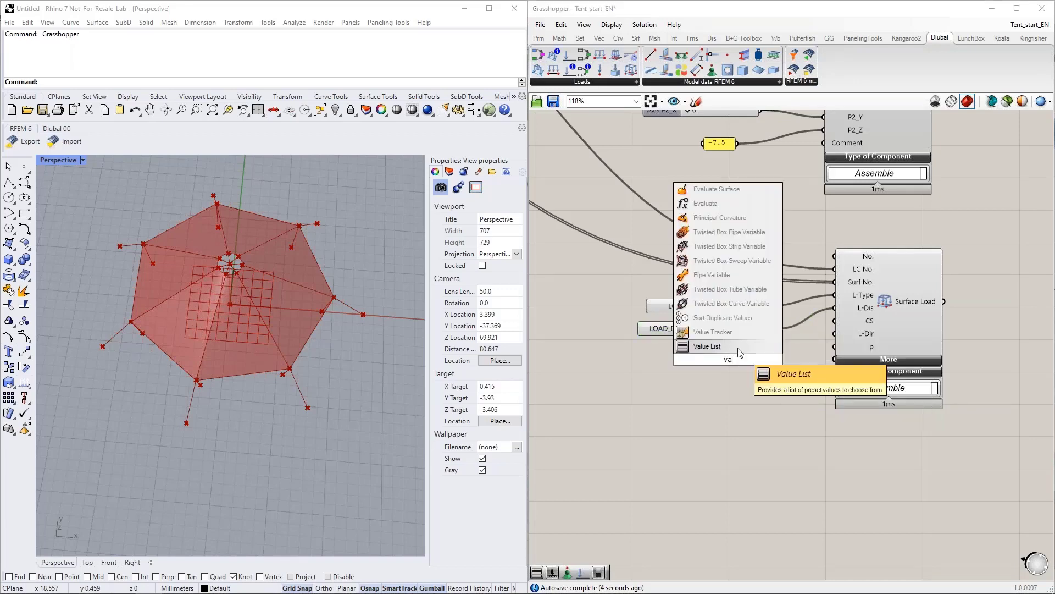
{"action": "left_click", "coordinate": [739, 348]}
{"action": "left_click_drag", "start_coordinate": [751, 359], "coordinate": [585, 363]}
{"action": "left_click", "coordinate": [765, 358]}
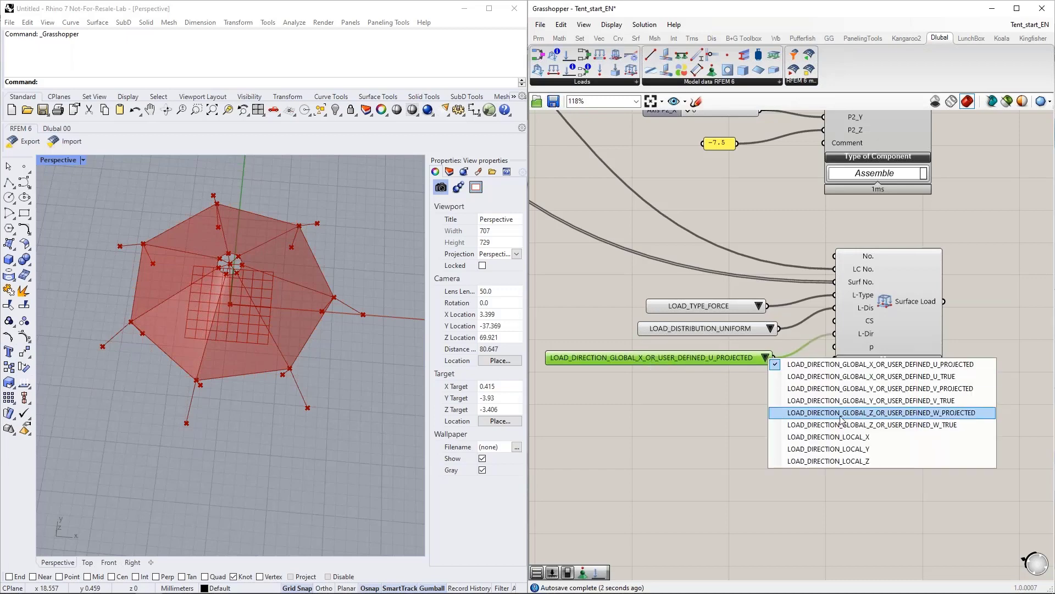
{"action": "left_click", "coordinate": [857, 413]}
Move the load type and distribution lists up and wire a number slider set to 1 into the CS input
{"action": "right_click_drag", "start_coordinate": [738, 402], "coordinate": [768, 383]}
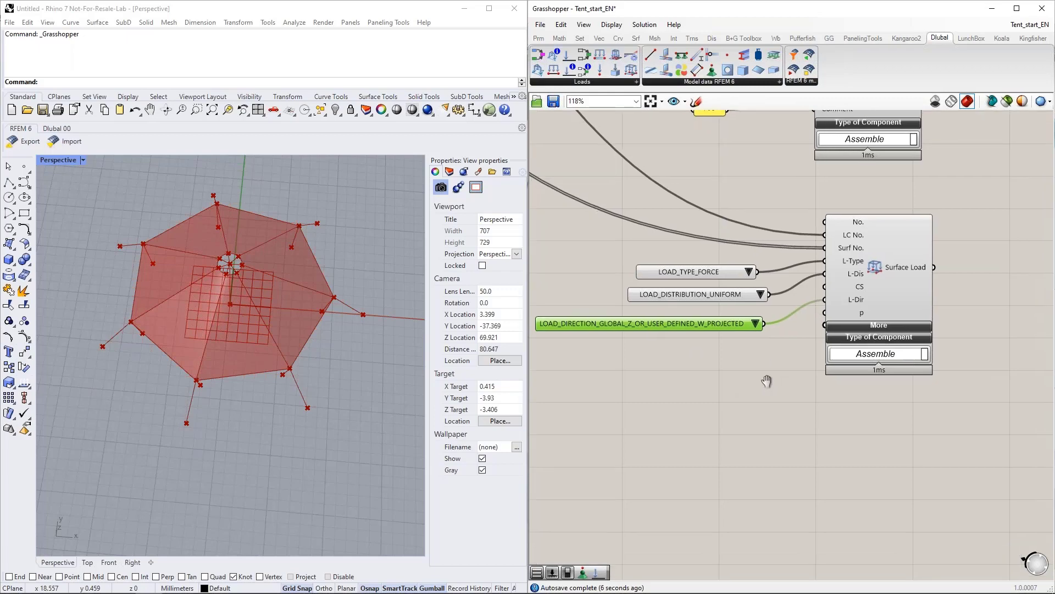
{"action": "left_click_drag", "start_coordinate": [700, 302], "coordinate": [653, 253]}
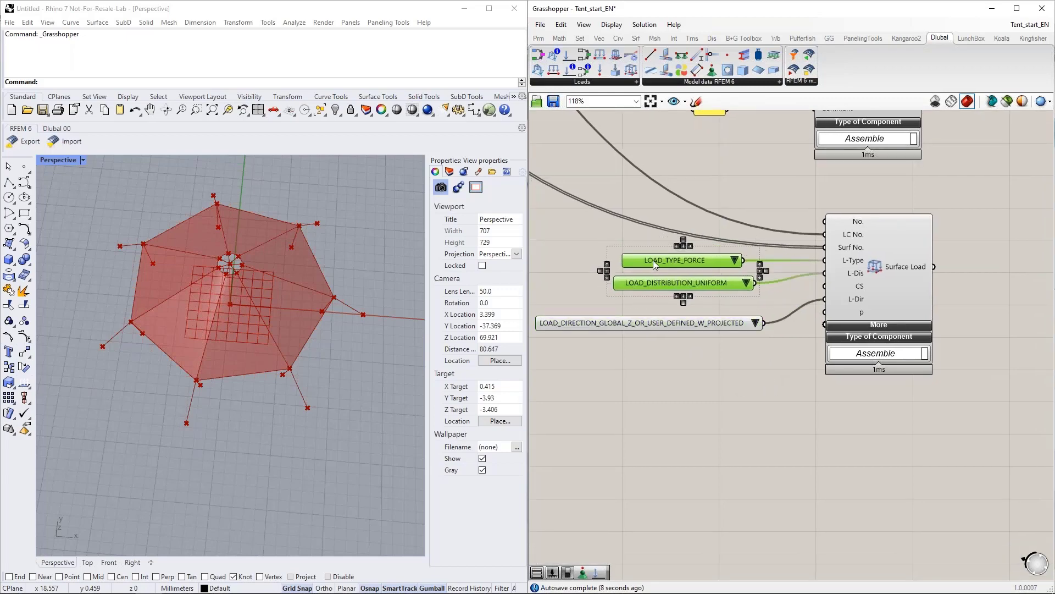
{"action": "left_click", "coordinate": [575, 281]}
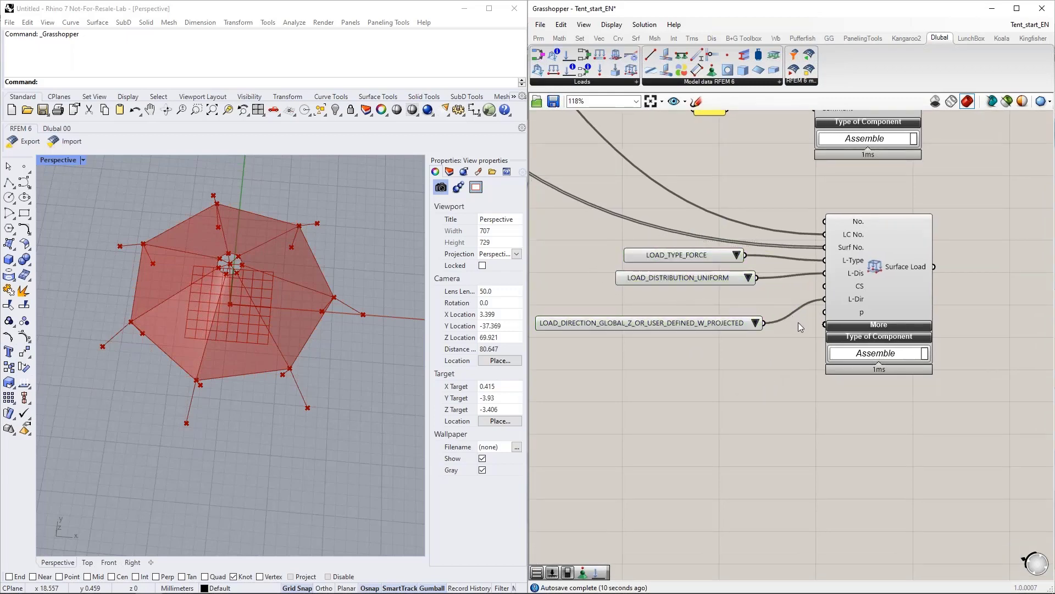
{"action": "mouse_move", "coordinate": [861, 291]}
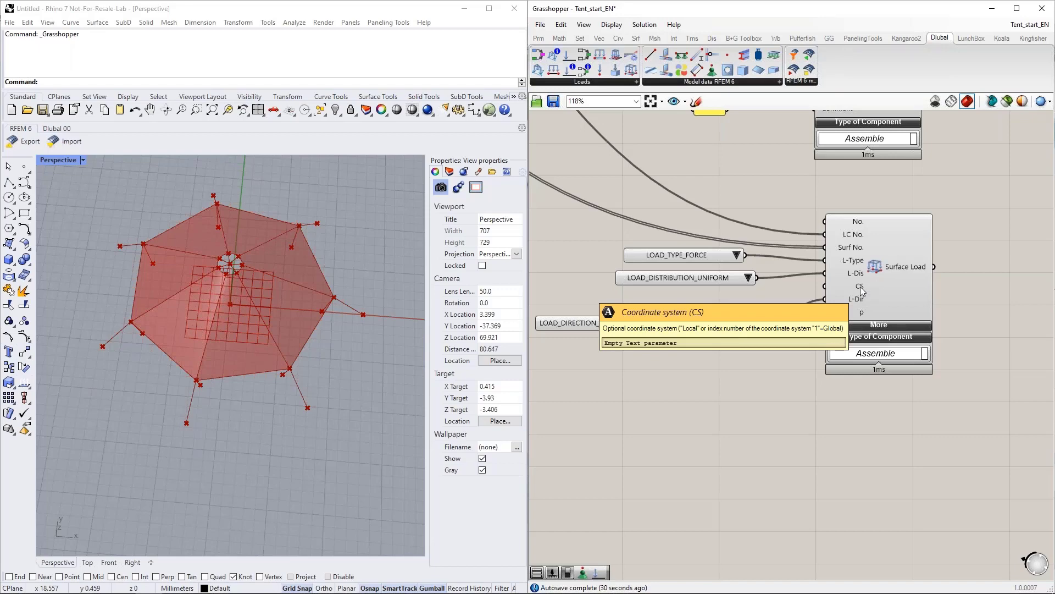
{"action": "double_click", "coordinate": [688, 298]}
{"action": "type", "text": "slider"}
{"action": "key", "text": "Return"}
{"action": "left_click_drag", "start_coordinate": [742, 298], "coordinate": [823, 288]}
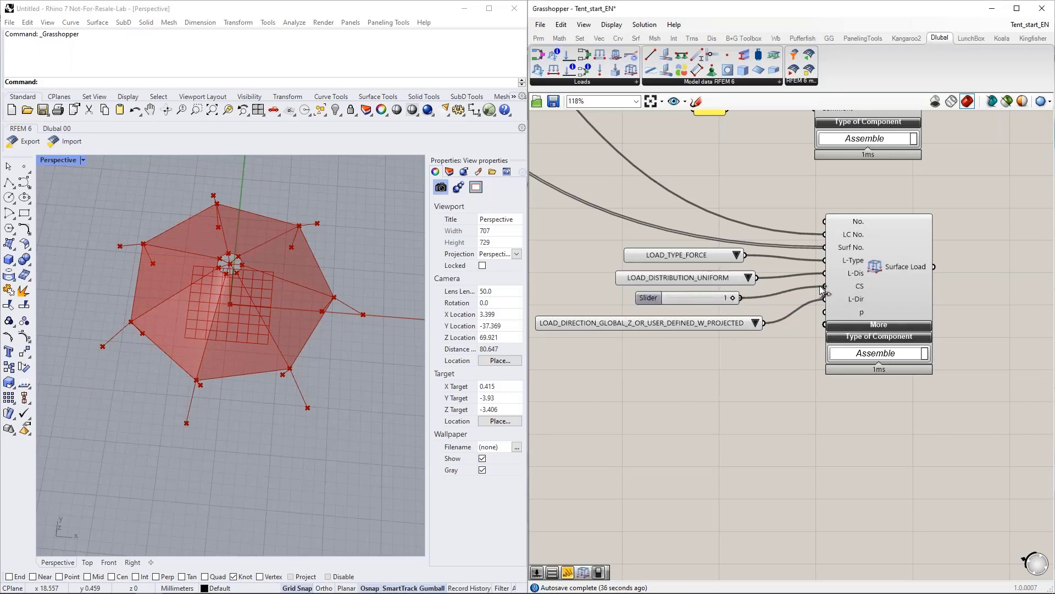
Add a number slider set to 300 and wire it into the new Surface Load's p input
{"action": "right_click_drag", "start_coordinate": [774, 390], "coordinate": [788, 338]}
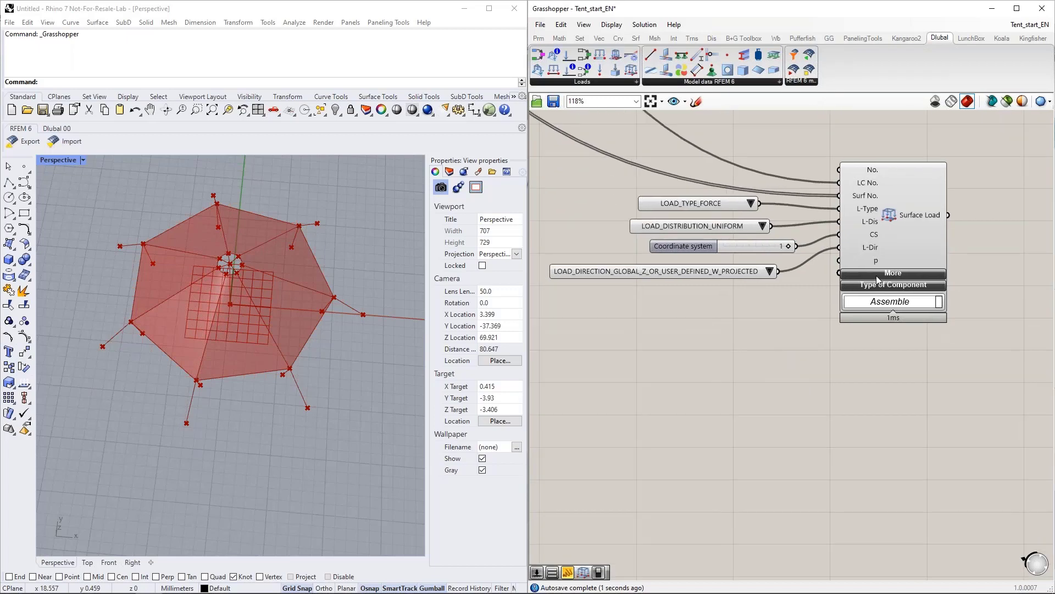
{"action": "double_click", "coordinate": [684, 310]}
{"action": "type", "text": "300"}
{"action": "key", "text": "Return"}
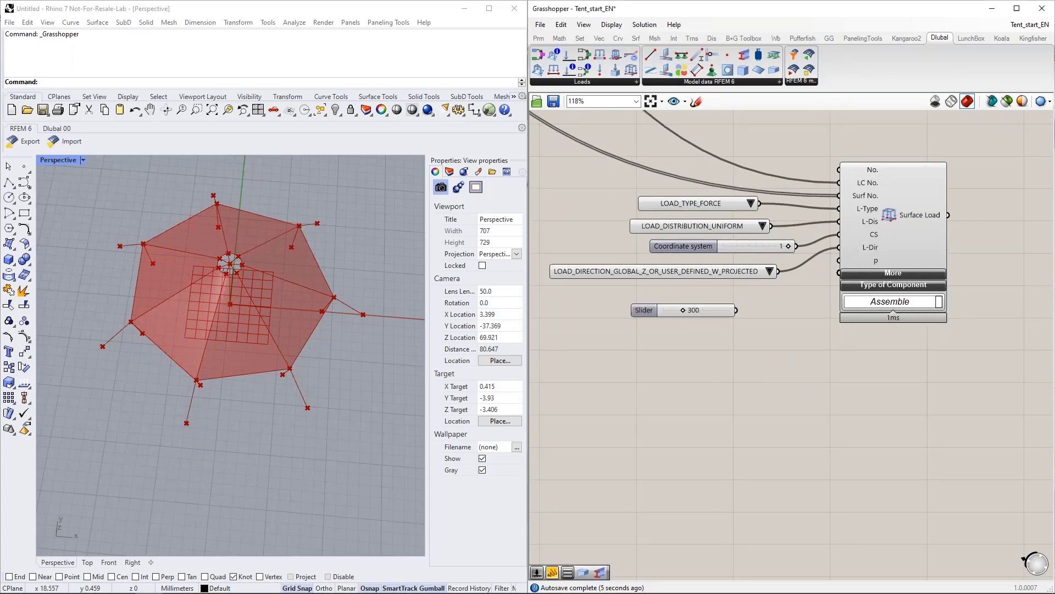
{"action": "left_click_drag", "start_coordinate": [736, 310], "coordinate": [840, 260]}
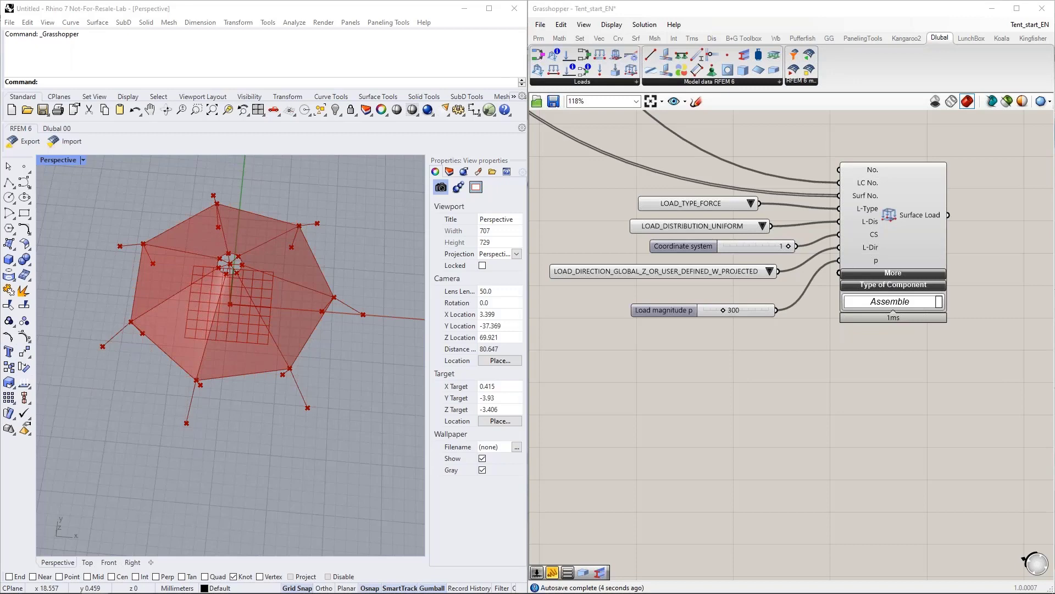
Group the Member Load and both Surface Load components with their inputs and colour the group yellow
{"action": "scroll", "coordinate": [820, 361], "scroll_direction": "down", "scroll_amount": 5}
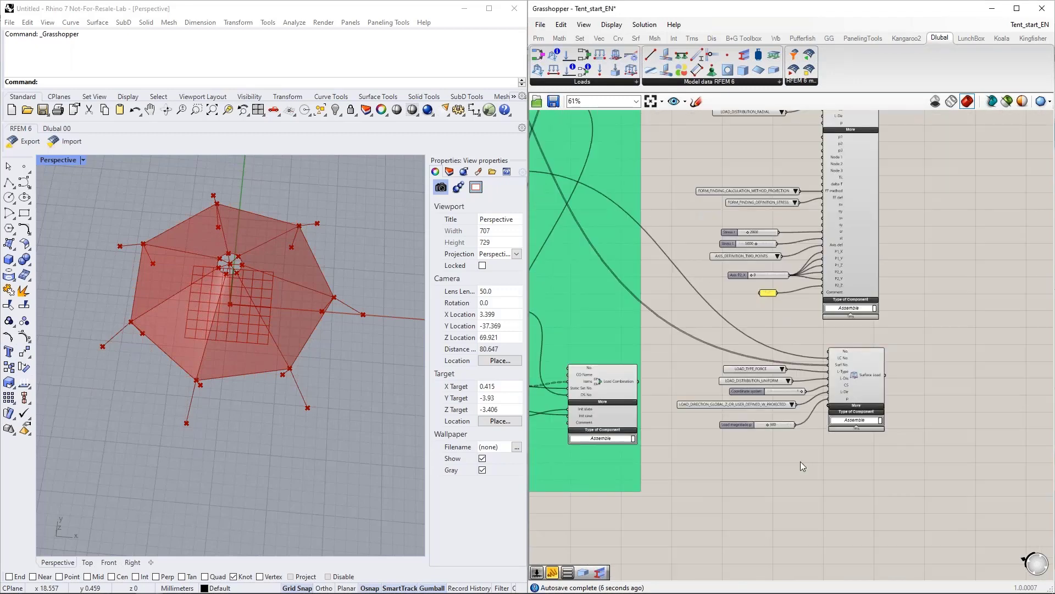
{"action": "scroll", "coordinate": [800, 461], "scroll_direction": "down", "scroll_amount": 2}
{"action": "left_click_drag", "start_coordinate": [884, 478], "coordinate": [732, 133]}
{"action": "right_click", "coordinate": [868, 227]}
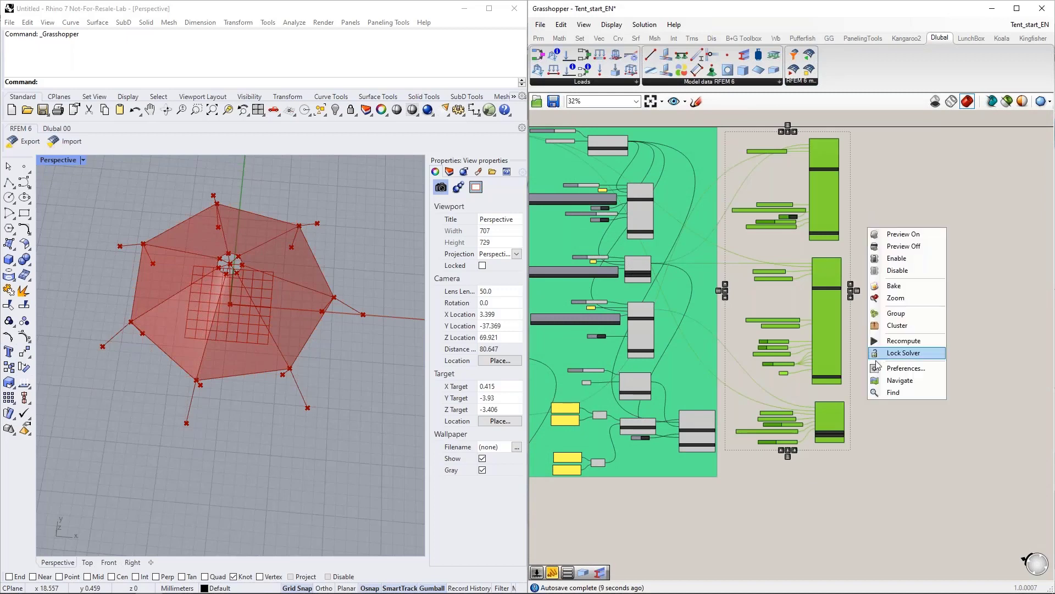
{"action": "left_click", "coordinate": [896, 315]}
{"action": "right_click", "coordinate": [806, 304]}
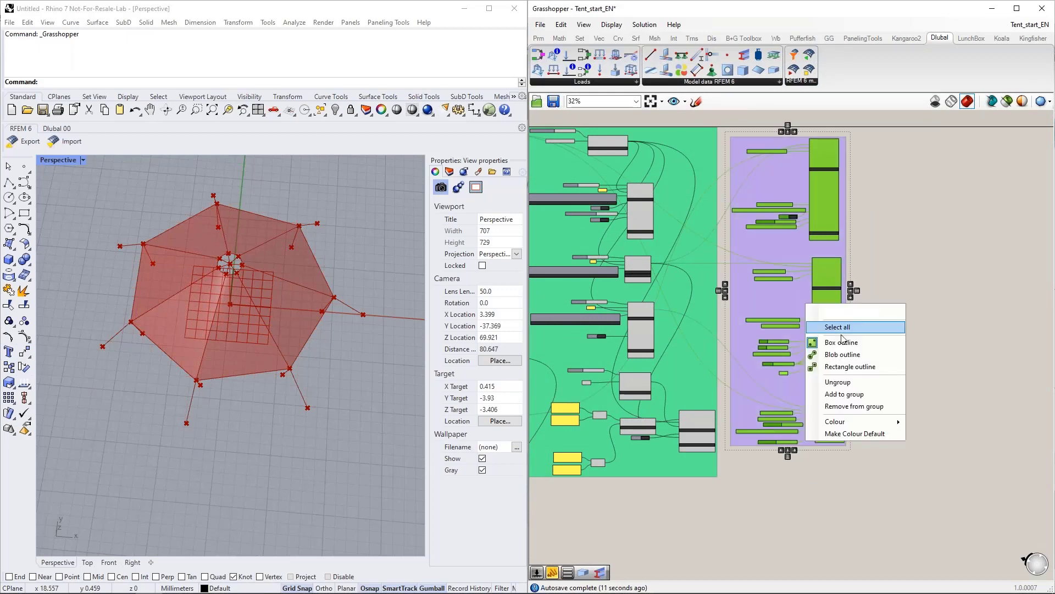
{"action": "mouse_move", "coordinate": [877, 425]}
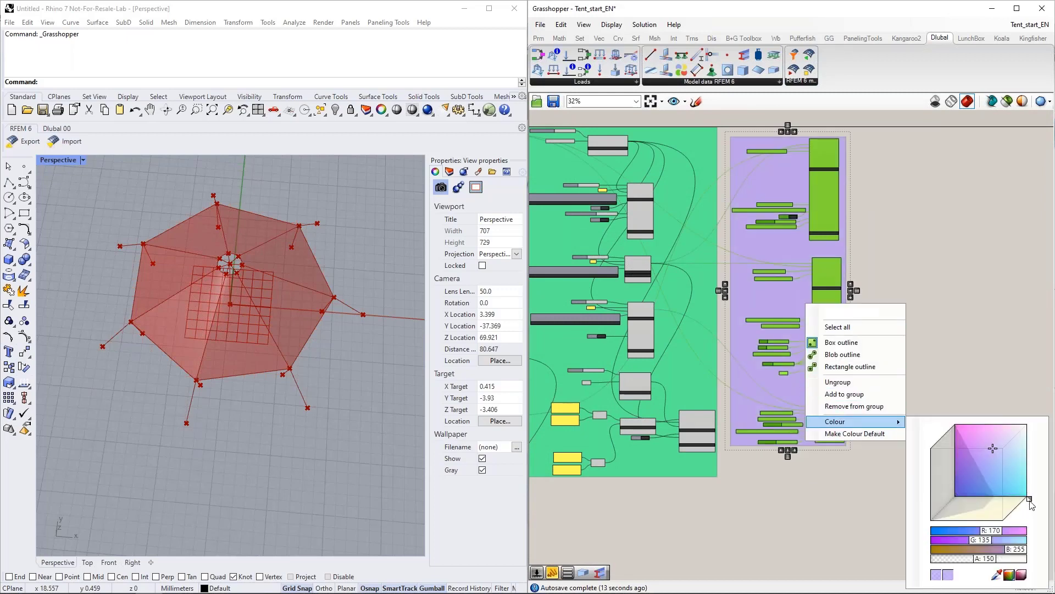
{"action": "left_click", "coordinate": [993, 531]}
{"action": "left_click_drag", "start_coordinate": [969, 473], "coordinate": [1002, 447]}
{"action": "left_click", "coordinate": [923, 302]}
Add the RFEM 6 component with Run and Input beside the load group and wire a Boolean Toggle into Run
{"action": "right_click_drag", "start_coordinate": [885, 235], "coordinate": [885, 240]}
{"action": "scroll", "coordinate": [817, 259], "scroll_direction": "up", "scroll_amount": 5}
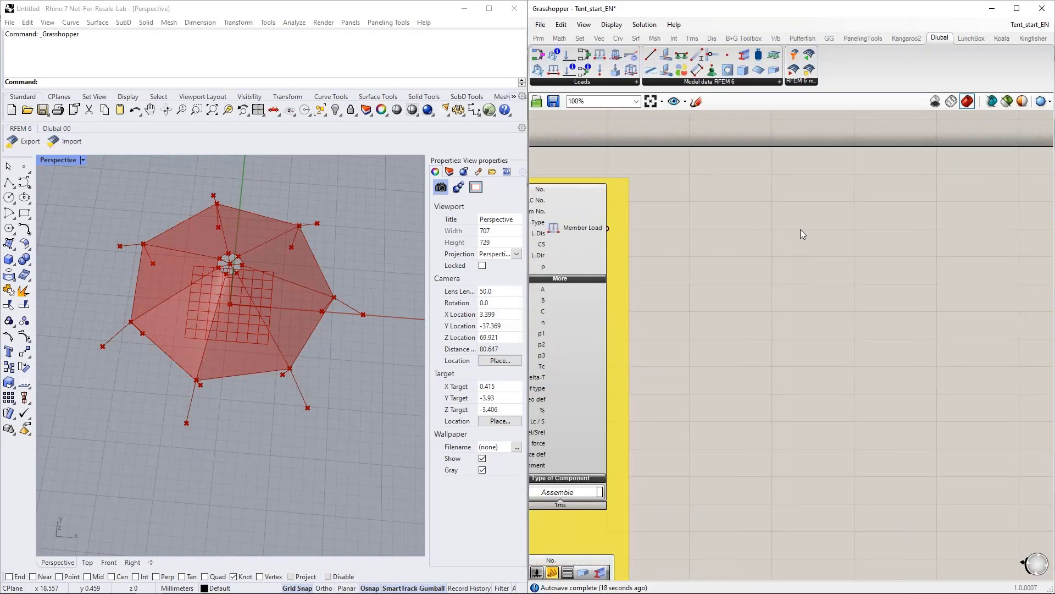
{"action": "left_click_drag", "start_coordinate": [794, 70], "coordinate": [833, 254]}
{"action": "double_click", "coordinate": [794, 178]}
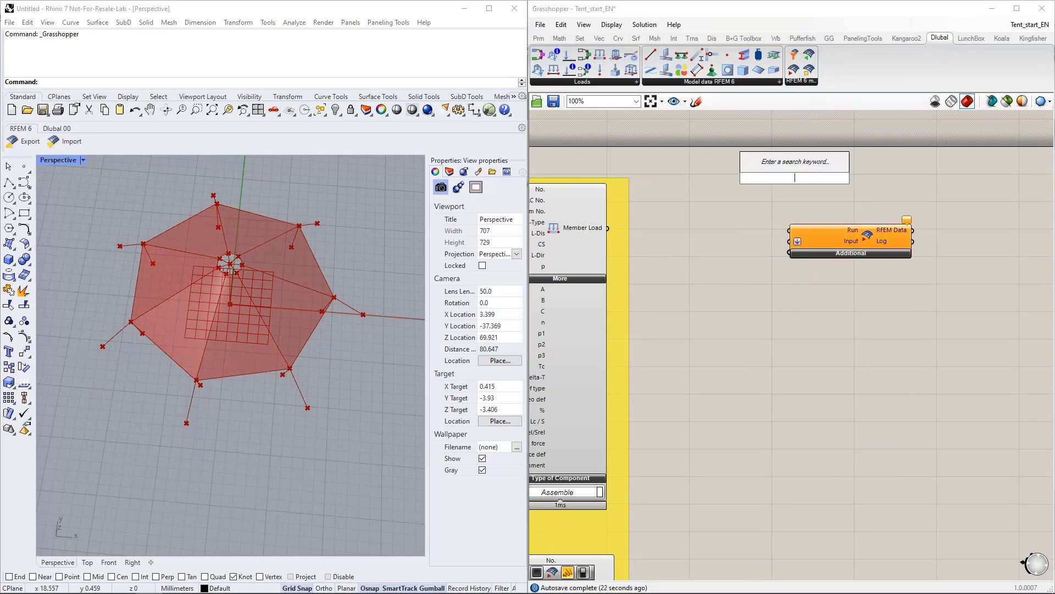
{"action": "type", "text": "boo"}
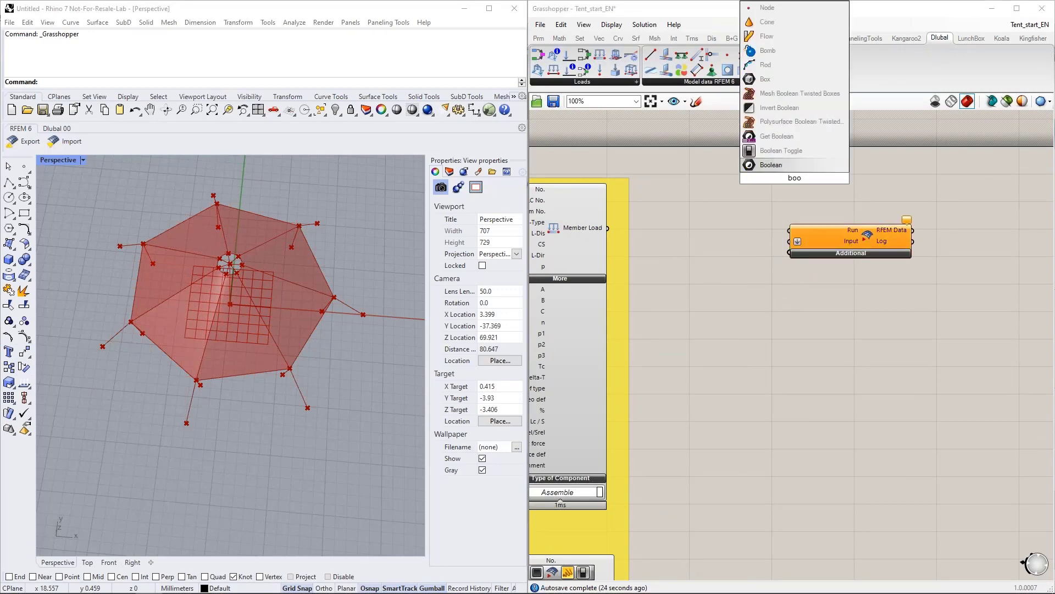
{"action": "key", "text": "Up"}
{"action": "key", "text": "Return"}
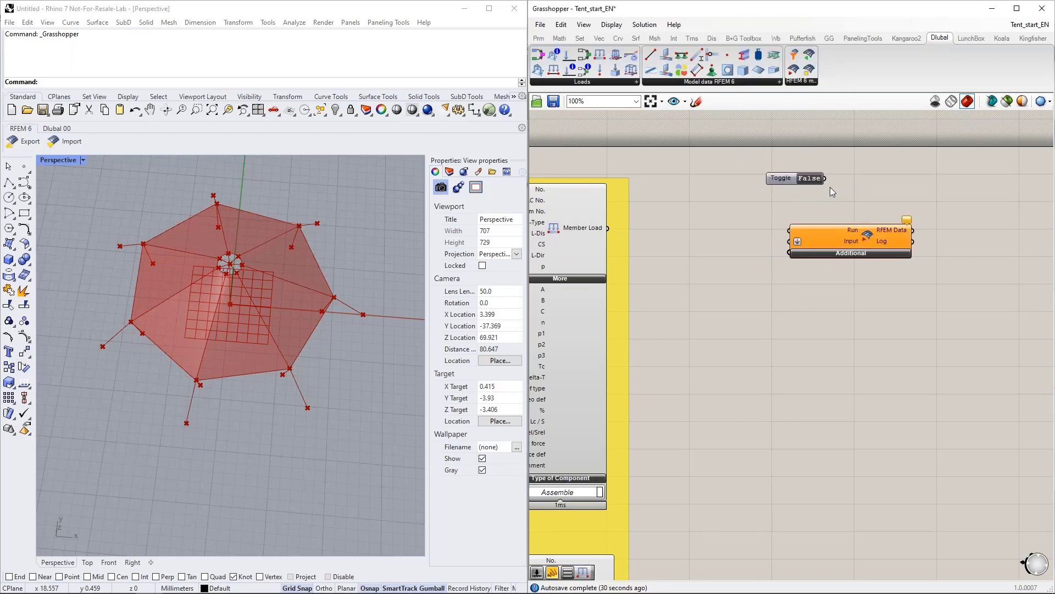
{"action": "left_click_drag", "start_coordinate": [824, 179], "coordinate": [790, 230]}
Add a Data parameter beside the RFEM component's inputs
{"action": "scroll", "coordinate": [874, 203], "scroll_direction": "down", "scroll_amount": 5}
{"action": "scroll", "coordinate": [885, 193], "scroll_direction": "up", "scroll_amount": 5}
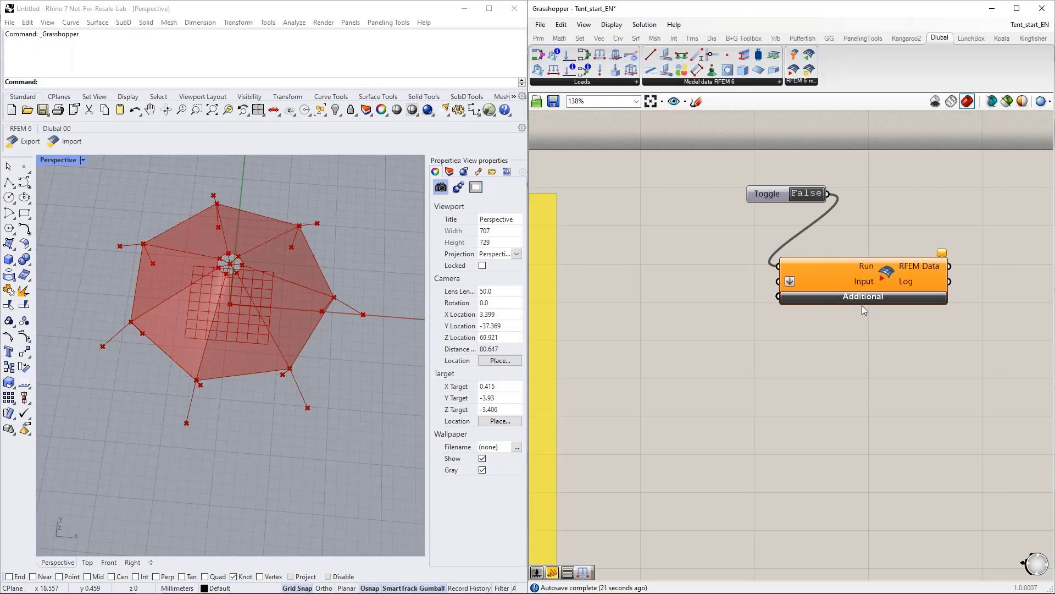
{"action": "scroll", "coordinate": [880, 316], "scroll_direction": "down", "scroll_amount": 3}
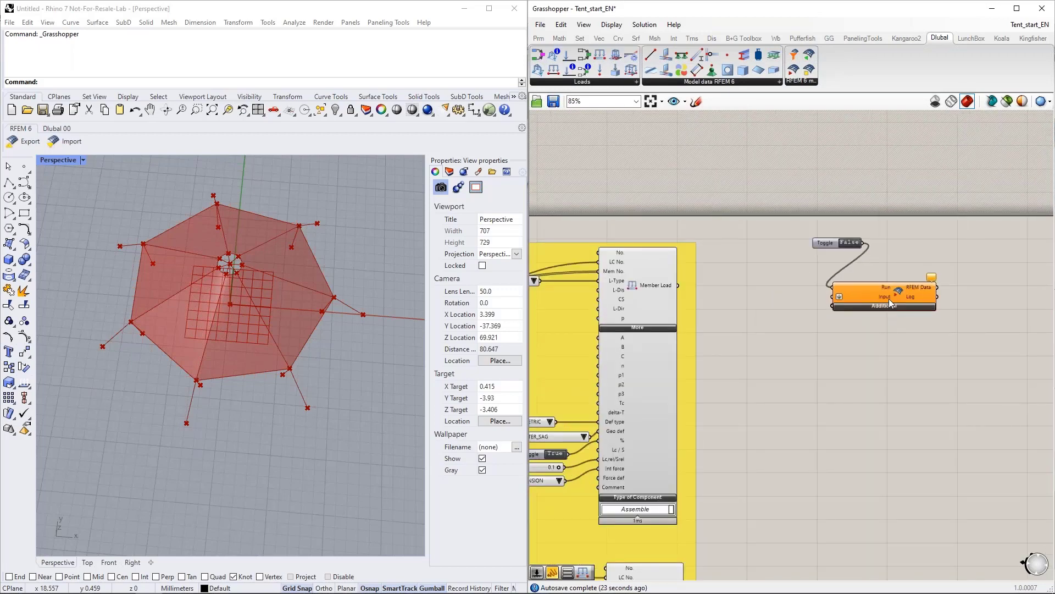
{"action": "right_click_drag", "start_coordinate": [848, 306], "coordinate": [870, 301]}
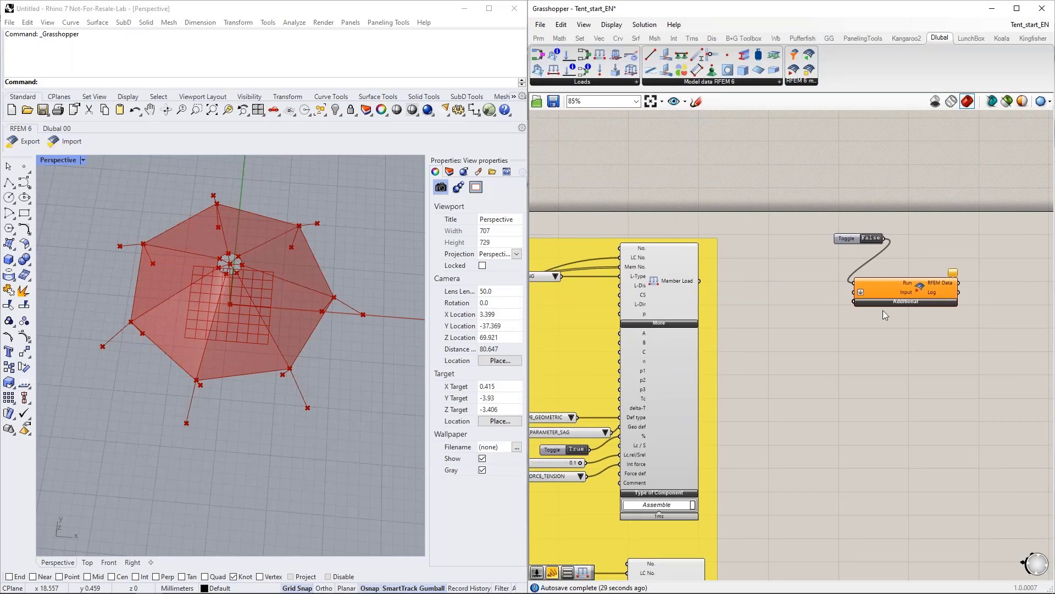
{"action": "double_click", "coordinate": [788, 309]}
{"action": "type", "text": "data"}
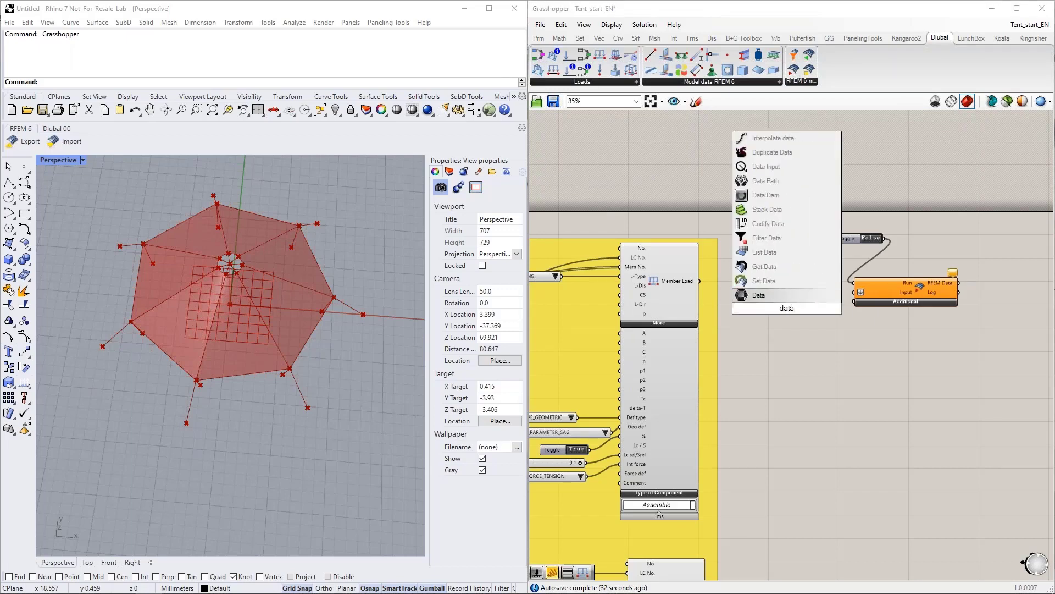
{"action": "key", "text": "Return"}
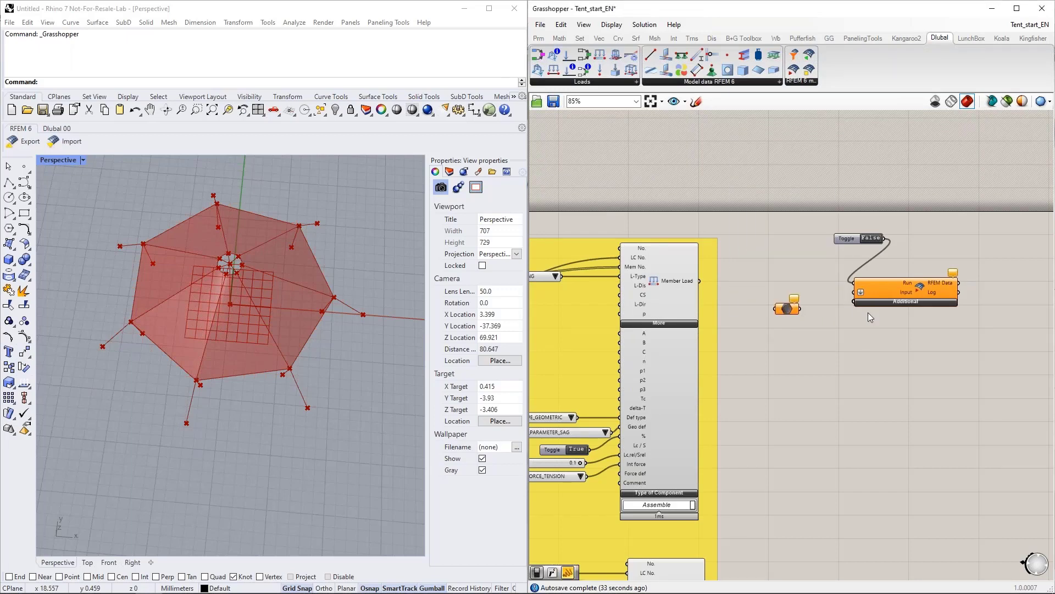
Move the Data parameter next to the two Material components and wire both Material outputs into it
{"action": "scroll", "coordinate": [871, 316], "scroll_direction": "down", "scroll_amount": 5}
{"action": "left_click_drag", "start_coordinate": [854, 315], "coordinate": [594, 259]}
{"action": "right_click_drag", "start_coordinate": [631, 256], "coordinate": [920, 162]}
{"action": "left_click_drag", "start_coordinate": [883, 165], "coordinate": [743, 240]}
{"action": "scroll", "coordinate": [717, 217], "scroll_direction": "up", "scroll_amount": 6}
{"action": "left_click_drag", "start_coordinate": [708, 344], "coordinate": [736, 243], "text": "shift"}
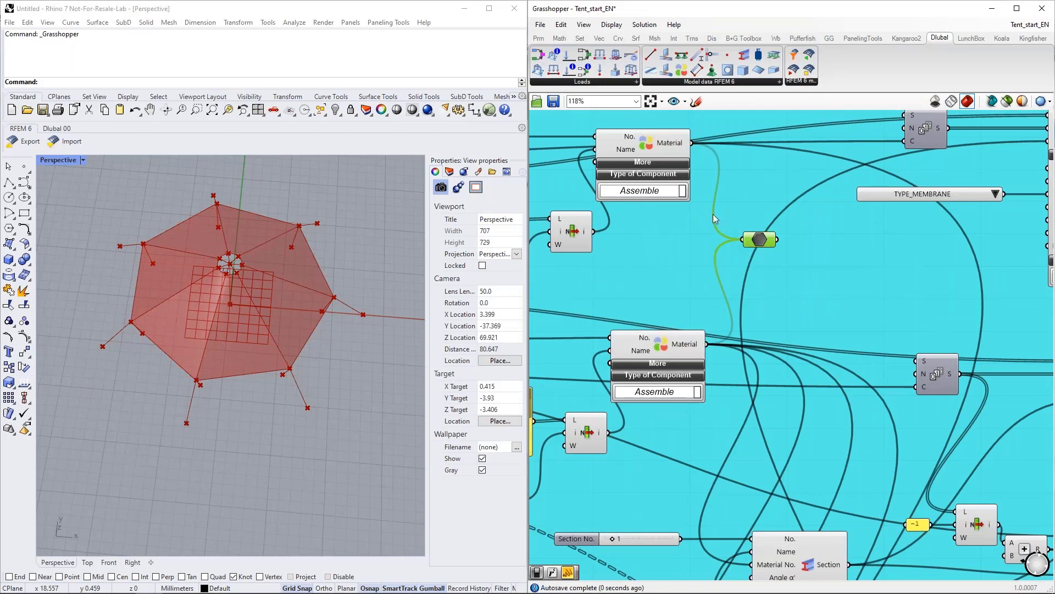
Move the Data parameter beside the four Section components and wire every Section output into it, keeping its existing connections
{"action": "scroll", "coordinate": [735, 222], "scroll_direction": "down", "scroll_amount": 6}
{"action": "scroll", "coordinate": [732, 219], "scroll_direction": "up", "scroll_amount": 5}
{"action": "left_click_drag", "start_coordinate": [708, 196], "coordinate": [866, 477]}
{"action": "right_click_drag", "start_coordinate": [864, 444], "coordinate": [659, 215]}
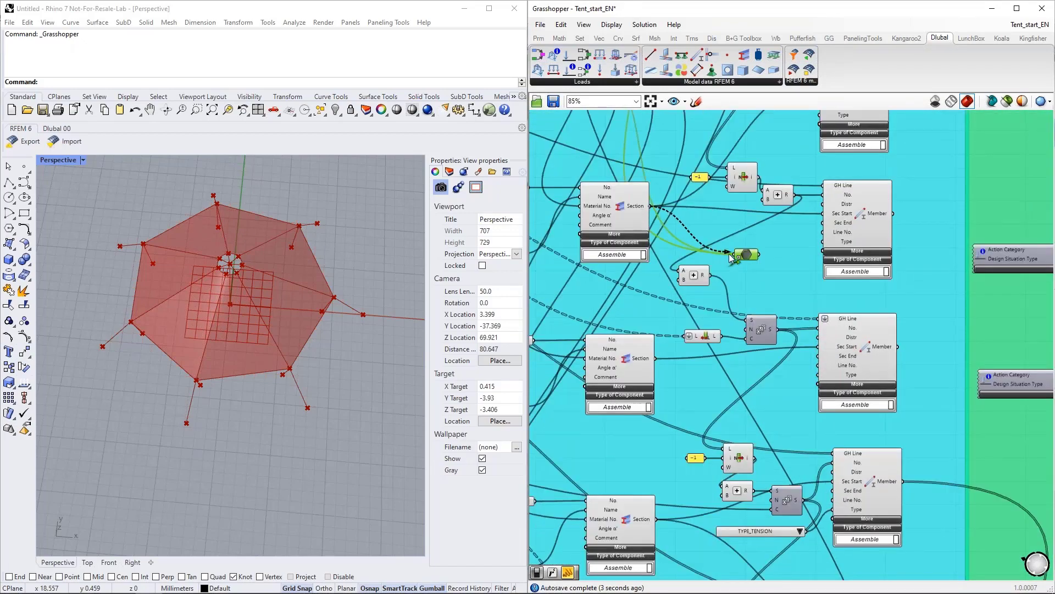
{"action": "left_click_drag", "start_coordinate": [655, 358], "coordinate": [735, 254]}
{"action": "right_click_drag", "start_coordinate": [657, 517], "coordinate": [659, 404]}
{"action": "left_click_drag", "start_coordinate": [658, 405], "coordinate": [731, 158], "text": "shift"}
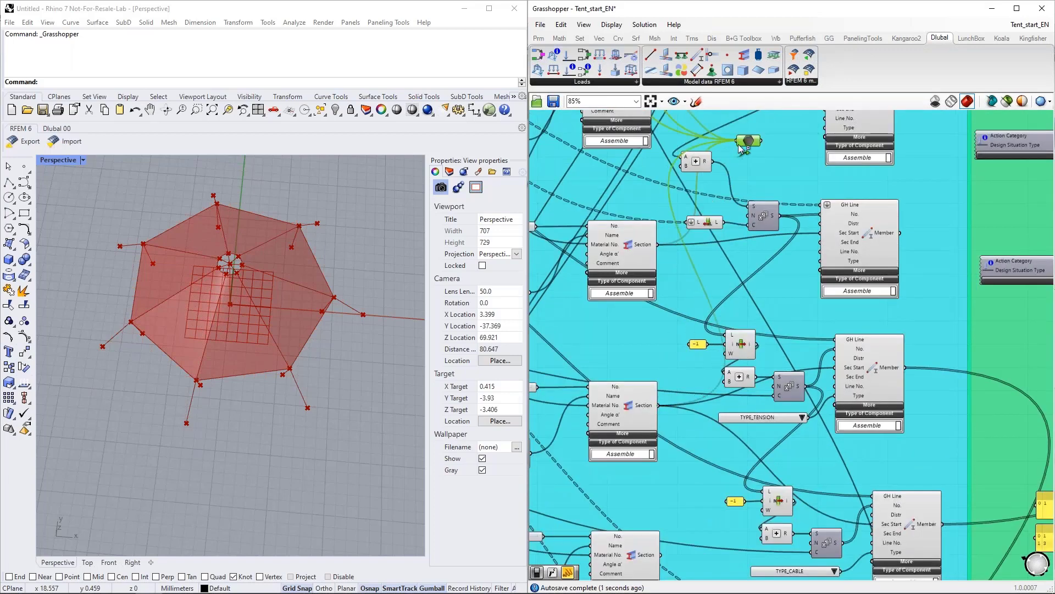
{"action": "left_click_drag", "start_coordinate": [660, 554], "coordinate": [744, 142], "text": "shift"}
Move the Data parameter closer to the Thickness component and add the Thickness output to its sources
{"action": "scroll", "coordinate": [742, 145], "scroll_direction": "down", "scroll_amount": 4}
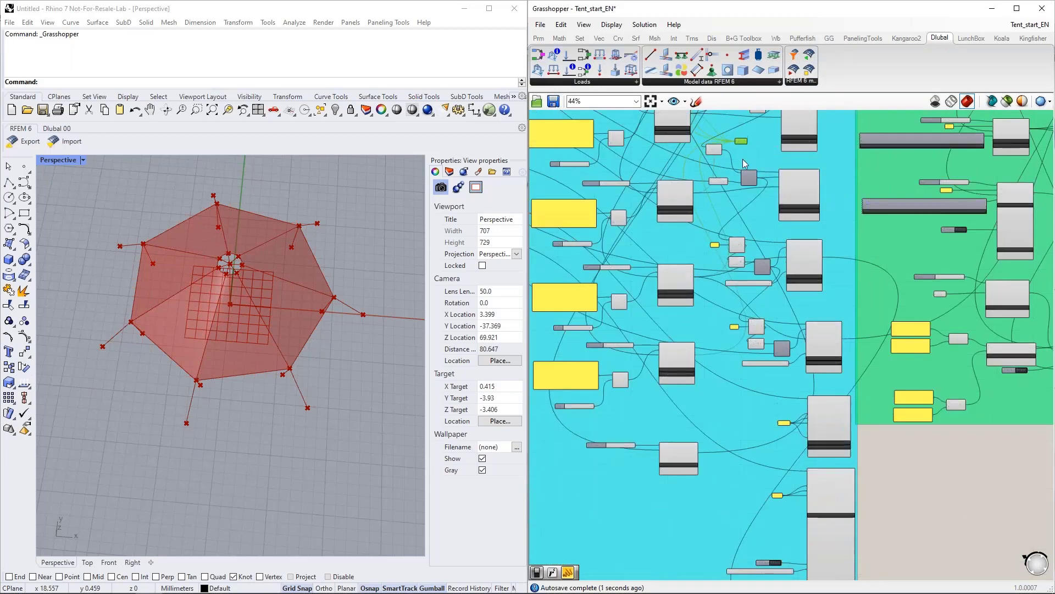
{"action": "scroll", "coordinate": [698, 462], "scroll_direction": "up", "scroll_amount": 4}
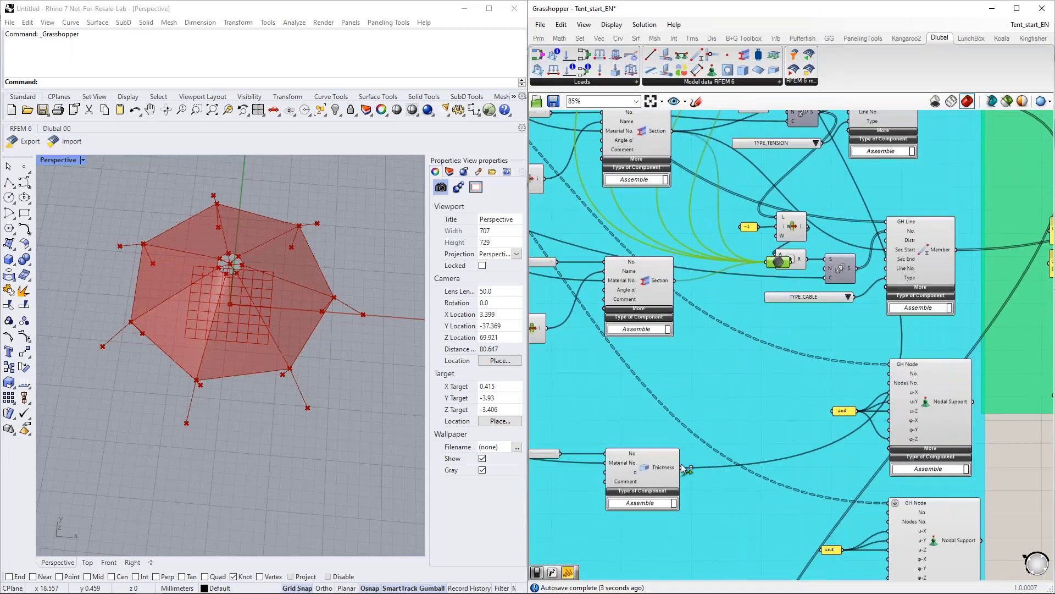
{"action": "scroll", "coordinate": [691, 398], "scroll_direction": "down", "scroll_amount": 2}
{"action": "scroll", "coordinate": [690, 398], "scroll_direction": "down", "scroll_amount": 3}
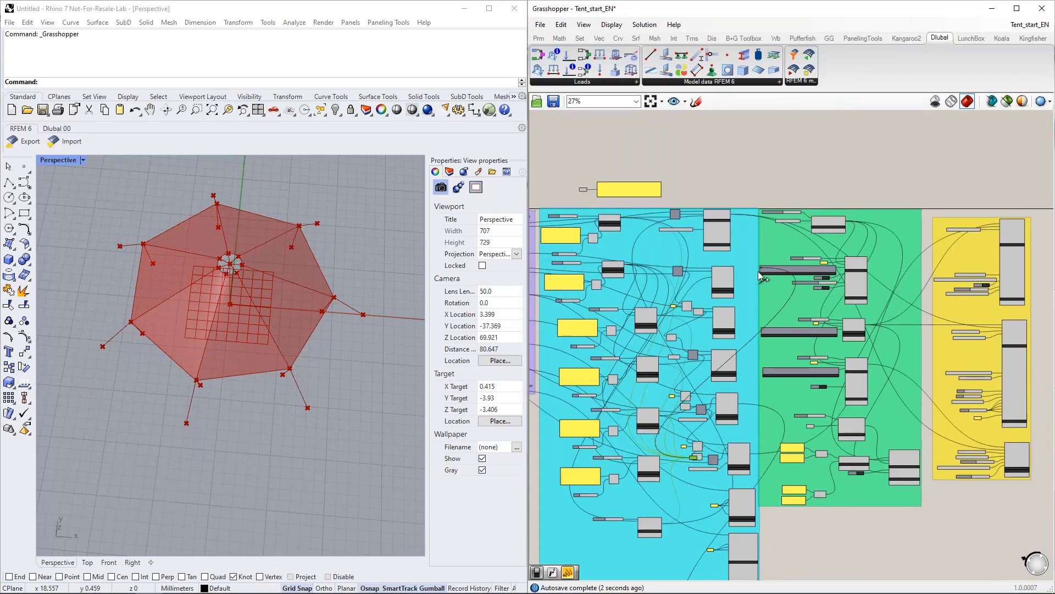
Move the Data parameter beside the Surface component and the upper Member components and add their outputs to its sources
{"action": "scroll", "coordinate": [697, 454], "scroll_direction": "up", "scroll_amount": 3}
{"action": "left_click_drag", "start_coordinate": [697, 453], "coordinate": [847, 147]}
{"action": "right_click_drag", "start_coordinate": [842, 154], "coordinate": [751, 344]}
{"action": "right_click_drag", "start_coordinate": [729, 269], "coordinate": [739, 337]}
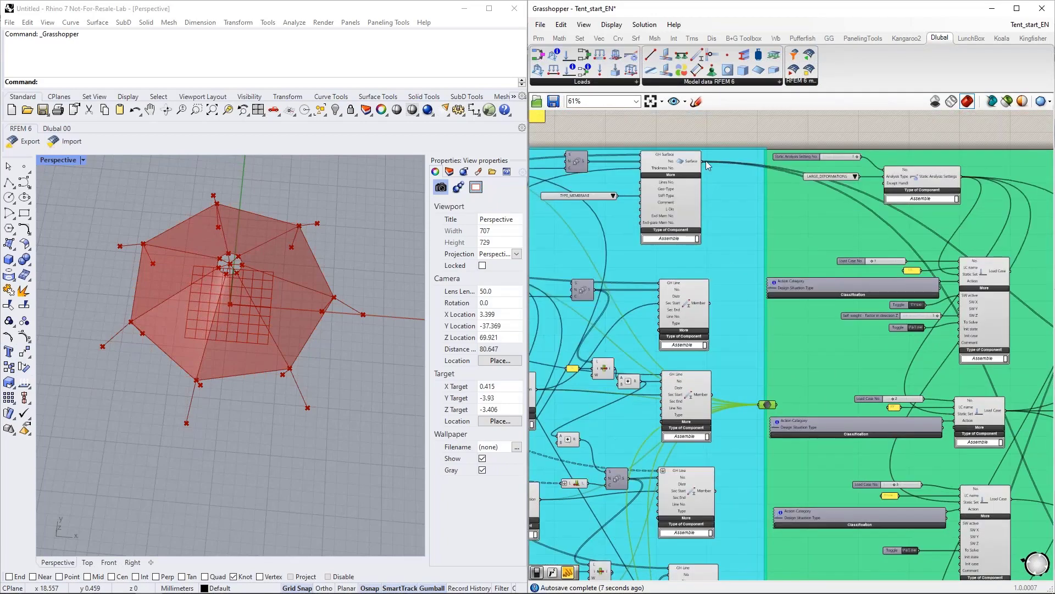
{"action": "left_click_drag", "start_coordinate": [703, 161], "coordinate": [760, 404], "text": "shift"}
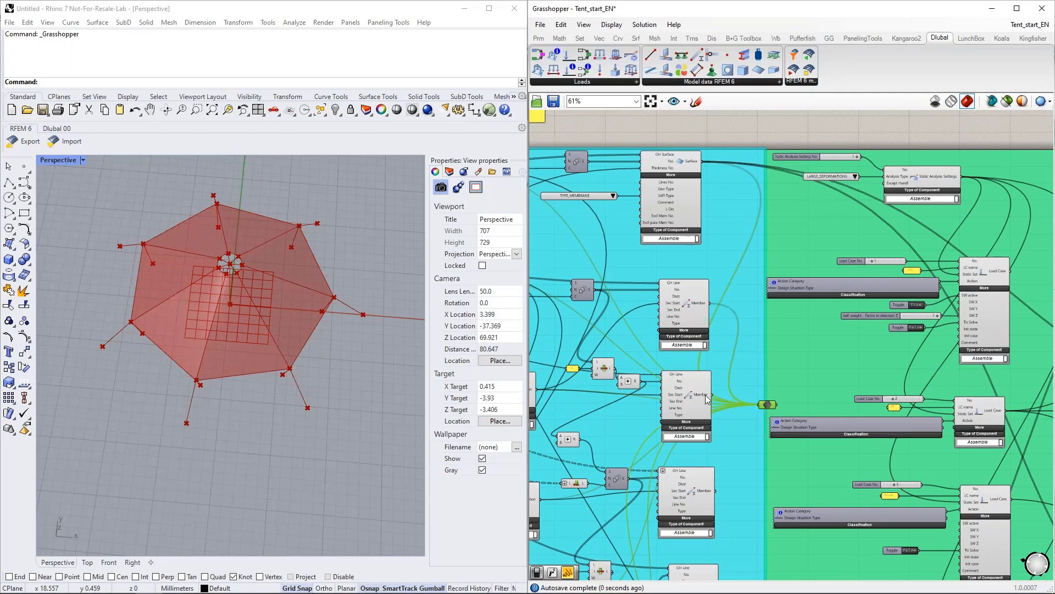
{"action": "left_click_drag", "start_coordinate": [711, 394], "coordinate": [760, 405], "text": "shift"}
Move the Data parameter down along the remaining Member components and add their outputs, including the TYPE_TENSION and TYPE_CABLE members
{"action": "right_click_drag", "start_coordinate": [715, 494], "coordinate": [714, 367]}
{"action": "left_click_drag", "start_coordinate": [715, 367], "coordinate": [766, 278], "text": "shift"}
{"action": "right_click_drag", "start_coordinate": [758, 285], "coordinate": [749, 215]}
{"action": "left_click_drag", "start_coordinate": [755, 207], "coordinate": [764, 355]}
{"action": "left_click_drag", "start_coordinate": [713, 390], "coordinate": [767, 354], "text": "shift"}
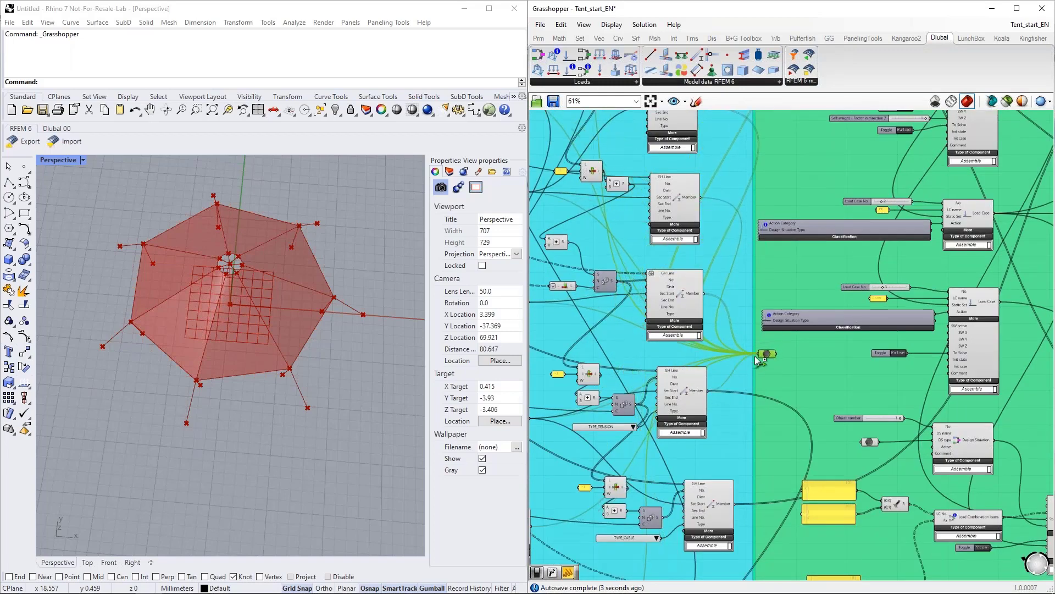
{"action": "right_click_drag", "start_coordinate": [760, 436], "coordinate": [765, 319]}
{"action": "left_click_drag", "start_coordinate": [771, 246], "coordinate": [778, 336]}
{"action": "right_click_drag", "start_coordinate": [747, 406], "coordinate": [737, 335]}
{"action": "scroll", "coordinate": [738, 336], "scroll_direction": "up", "scroll_amount": 2}
{"action": "scroll", "coordinate": [738, 336], "scroll_direction": "up", "scroll_amount": 1}
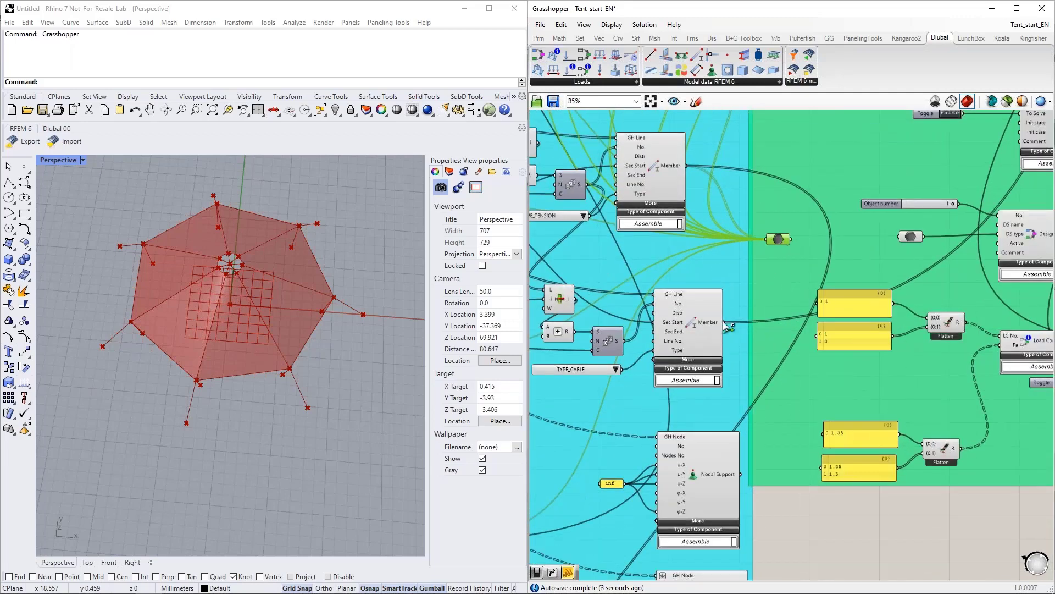
Add both Nodal Support outputs to the Data parameter, moving it next to the Nodal Support components
{"action": "left_click_drag", "start_coordinate": [740, 474], "coordinate": [771, 240], "text": "shift"}
{"action": "right_click_drag", "start_coordinate": [772, 455], "coordinate": [763, 304]}
{"action": "right_click_drag", "start_coordinate": [779, 233], "coordinate": [780, 297]}
{"action": "left_click_drag", "start_coordinate": [771, 156], "coordinate": [810, 395]}
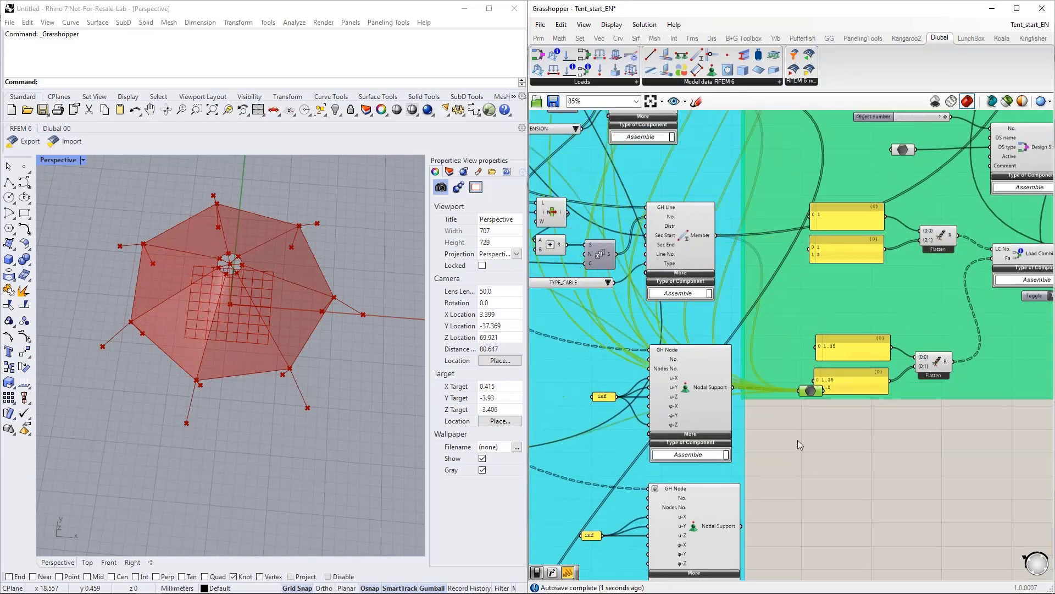
{"action": "right_click_drag", "start_coordinate": [753, 519], "coordinate": [734, 495]}
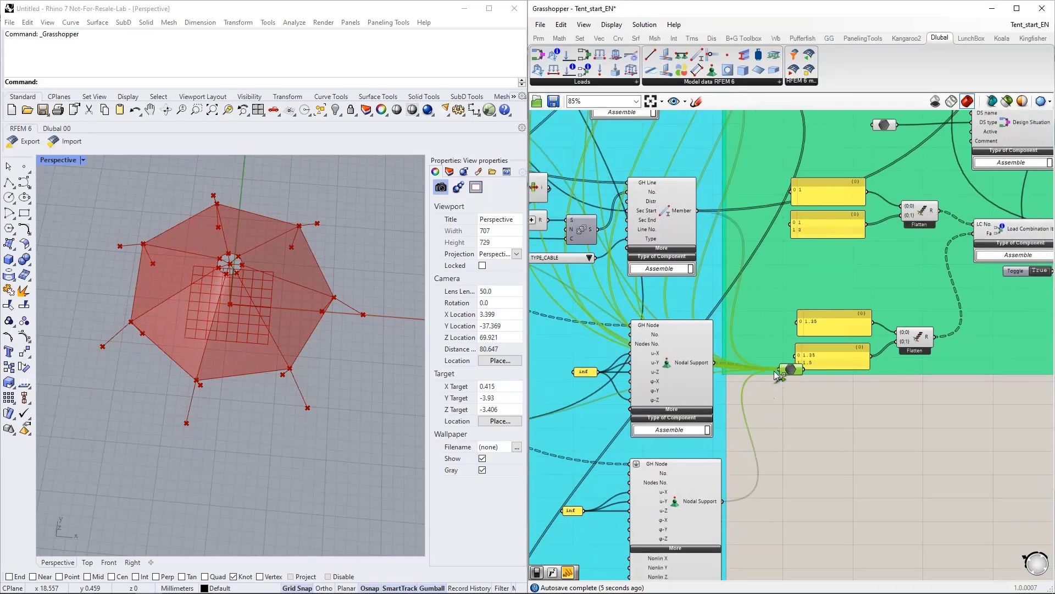
{"action": "scroll", "coordinate": [764, 407], "scroll_direction": "down", "scroll_amount": 5}
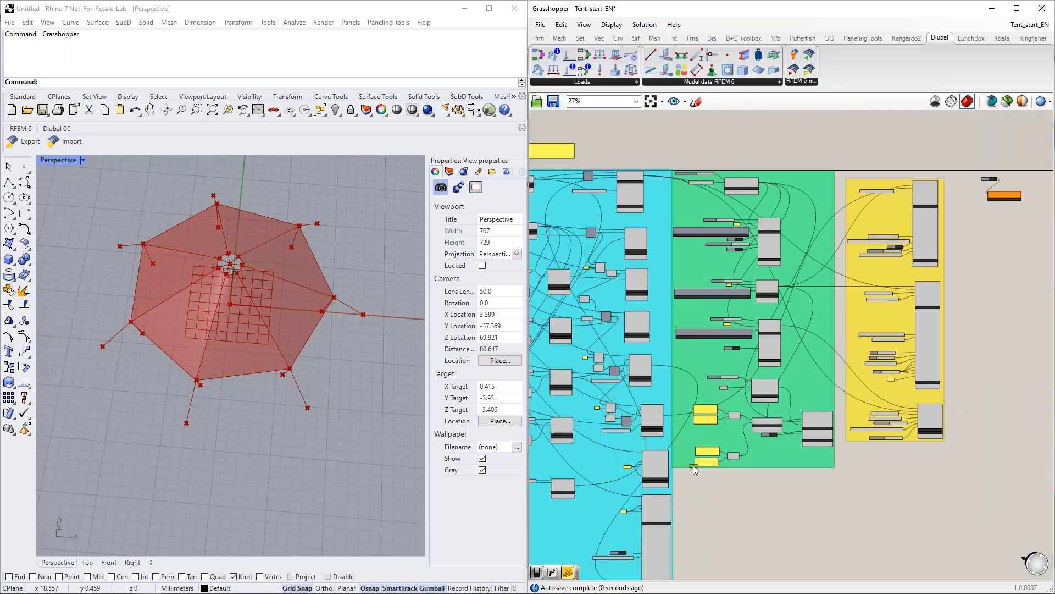
{"action": "scroll", "coordinate": [819, 223], "scroll_direction": "up", "scroll_amount": 4}
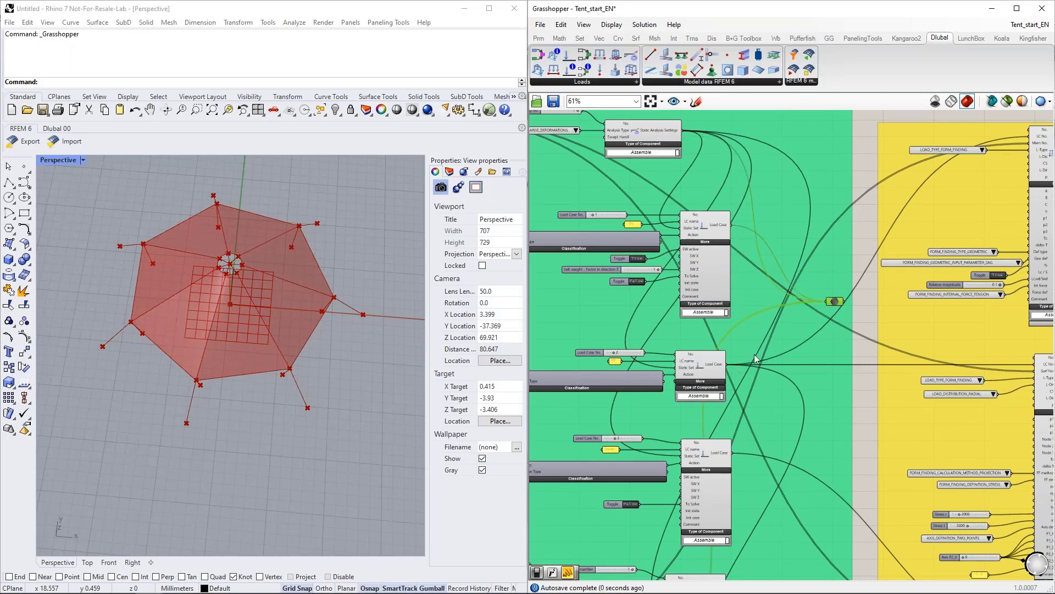
{"action": "scroll", "coordinate": [833, 301], "scroll_direction": "up", "scroll_amount": 2}
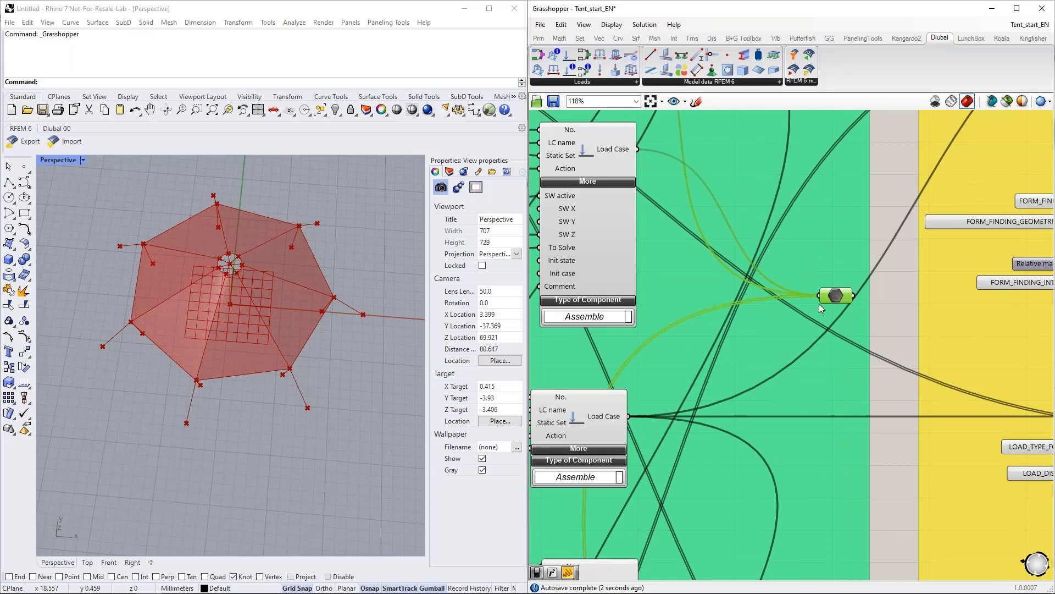
{"action": "scroll", "coordinate": [819, 303], "scroll_direction": "down", "scroll_amount": 2}
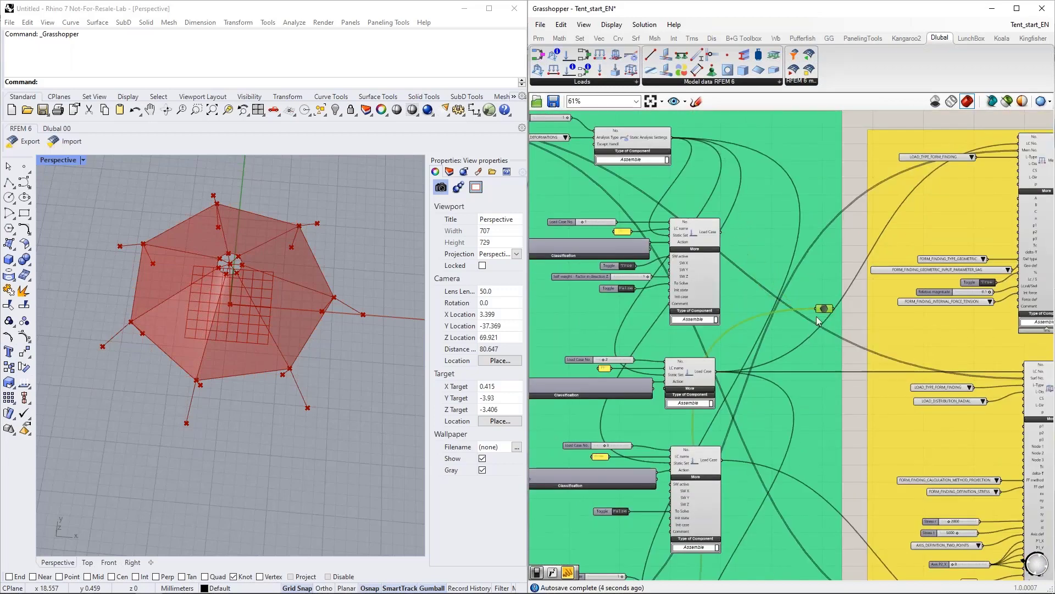
{"action": "mouse_move", "coordinate": [825, 313]}
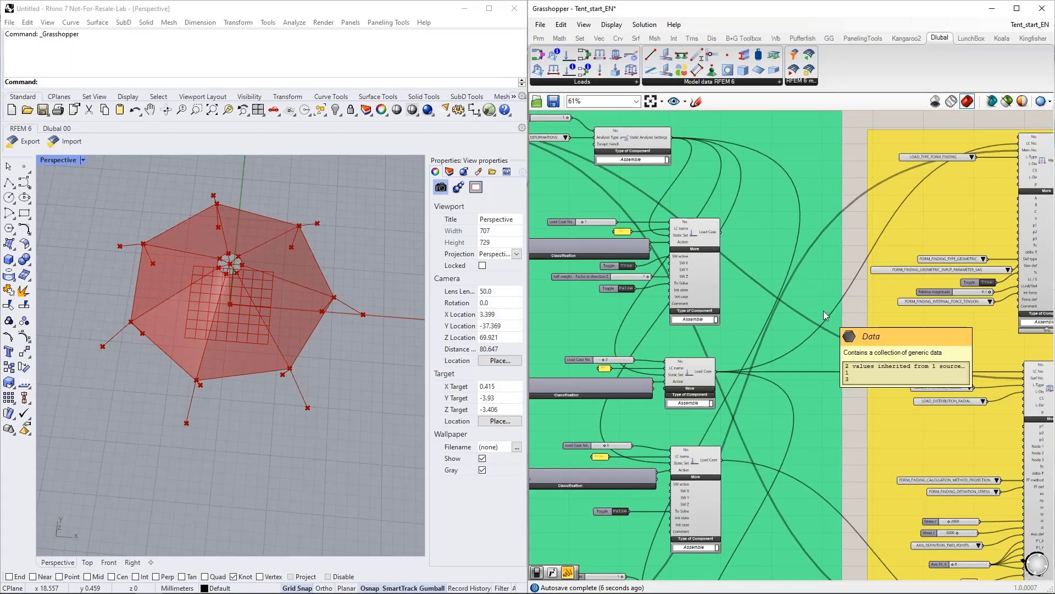
{"action": "scroll", "coordinate": [822, 315], "scroll_direction": "down", "scroll_amount": 5}
{"action": "left_click_drag", "start_coordinate": [824, 312], "coordinate": [749, 482]}
{"action": "scroll", "coordinate": [728, 494], "scroll_direction": "up", "scroll_amount": 4}
{"action": "scroll", "coordinate": [747, 480], "scroll_direction": "down", "scroll_amount": 3}
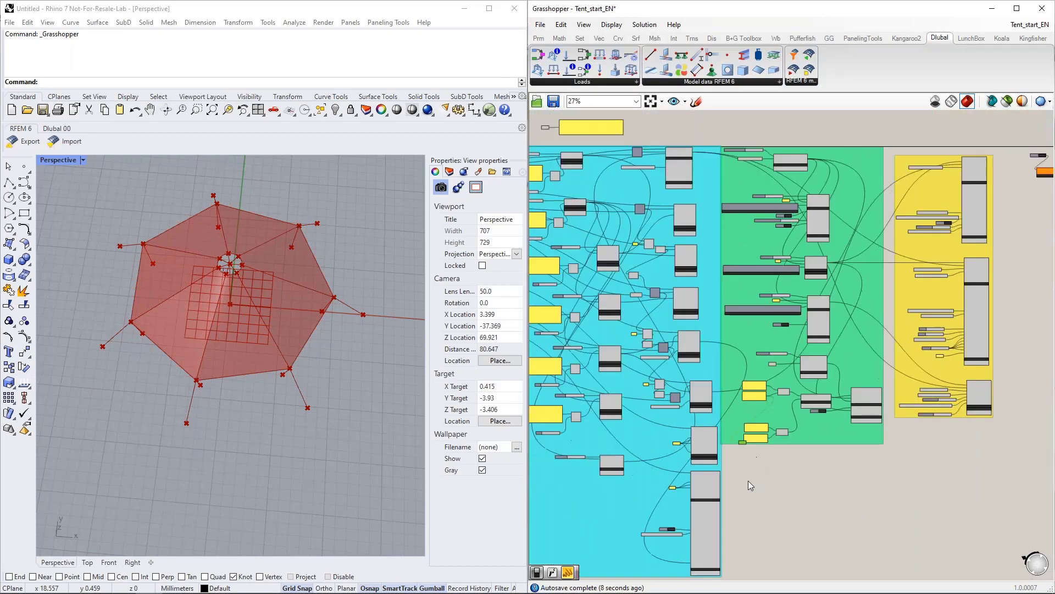
{"action": "scroll", "coordinate": [750, 485], "scroll_direction": "up", "scroll_amount": 6}
{"action": "mouse_move", "coordinate": [776, 365]}
{"action": "left_mouse_down"}
{"action": "mouse_move", "coordinate": [774, 403]}
{"action": "mouse_move", "coordinate": [776, 371]}
{"action": "left_mouse_up"}
{"action": "mouse_move", "coordinate": [775, 404]}
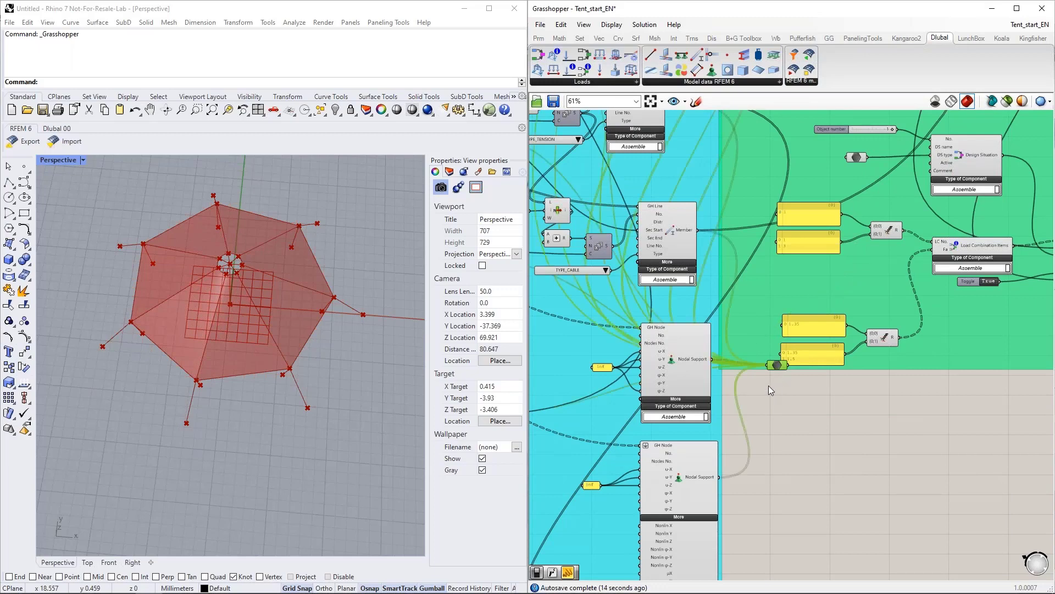
Move the collecting Data parameter to the green group's Load Cases and add the Static Analysis Settings and all three Load Case outputs
{"action": "scroll", "coordinate": [768, 385], "scroll_direction": "down", "scroll_amount": 3}
{"action": "left_click_drag", "start_coordinate": [694, 481], "coordinate": [958, 204]}
{"action": "right_click_drag", "start_coordinate": [930, 249], "coordinate": [797, 394]}
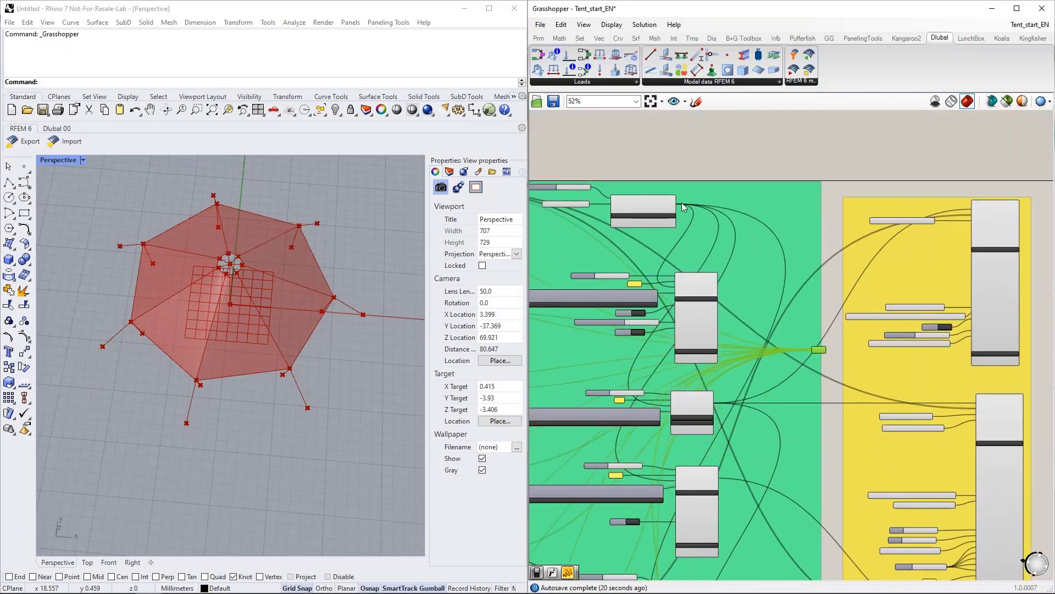
{"action": "left_click_drag", "start_coordinate": [677, 205], "coordinate": [810, 353], "text": "shift"}
{"action": "left_click_drag", "start_coordinate": [719, 284], "coordinate": [813, 351], "text": "shift"}
{"action": "left_click_drag", "start_coordinate": [714, 404], "coordinate": [812, 351], "text": "shift"}
{"action": "left_click_drag", "start_coordinate": [718, 478], "coordinate": [815, 352], "text": "shift"}
Move the Data parameter down the green group and add the Design Situation and Load Combination outputs
{"action": "right_click_drag", "start_coordinate": [823, 398], "coordinate": [832, 206]}
{"action": "left_click_drag", "start_coordinate": [826, 203], "coordinate": [819, 372]}
{"action": "scroll", "coordinate": [778, 417], "scroll_direction": "up", "scroll_amount": 3}
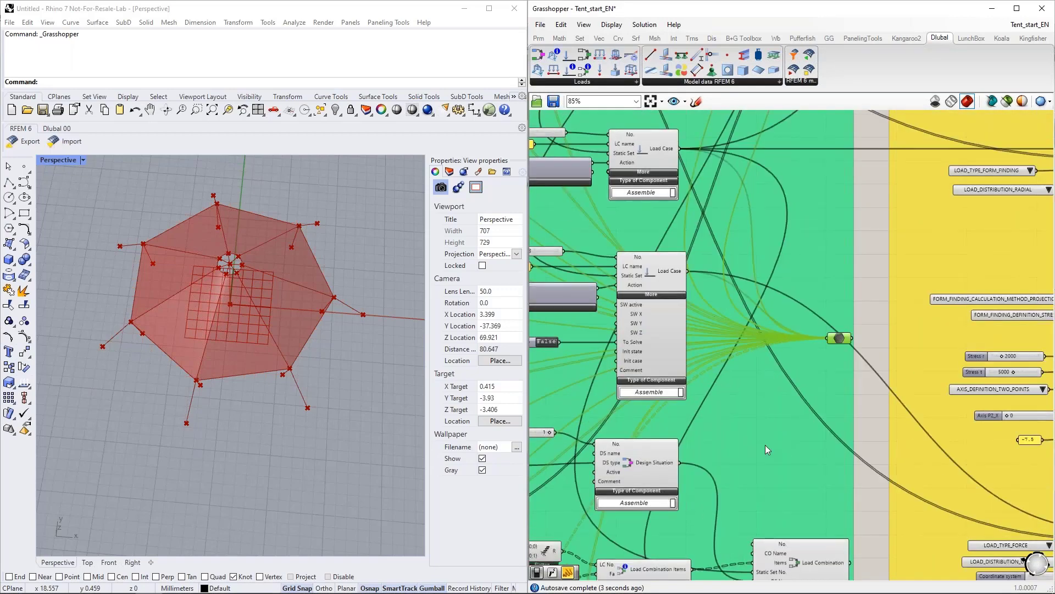
{"action": "right_click_drag", "start_coordinate": [860, 421], "coordinate": [847, 352]}
{"action": "left_click_drag", "start_coordinate": [837, 492], "coordinate": [822, 274]}
Move the Data parameter beside the yellow load group and add the Member Load and both Surface Load outputs
{"action": "scroll", "coordinate": [764, 313], "scroll_direction": "down", "scroll_amount": 5}
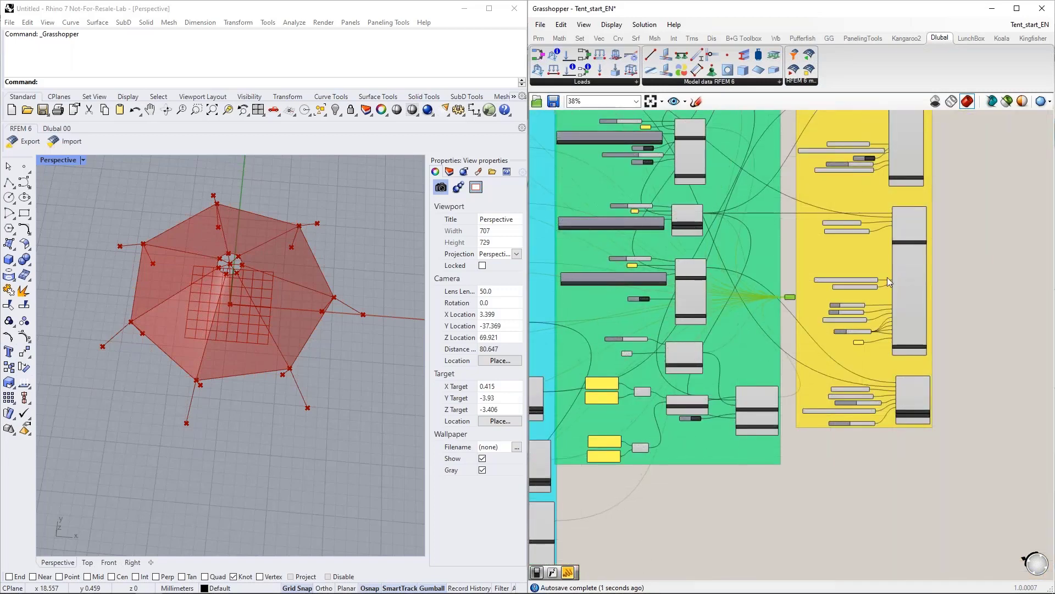
{"action": "scroll", "coordinate": [954, 199], "scroll_direction": "up", "scroll_amount": 5}
{"action": "left_click_drag", "start_coordinate": [809, 142], "coordinate": [875, 405]}
{"action": "right_click_drag", "start_coordinate": [860, 460], "coordinate": [855, 350]}
{"action": "left_click_drag", "start_coordinate": [808, 348], "coordinate": [856, 297], "text": "shift"}
{"action": "right_click_drag", "start_coordinate": [860, 408], "coordinate": [856, 178]}
{"action": "scroll", "coordinate": [856, 179], "scroll_direction": "down", "scroll_amount": 2}
{"action": "left_click_drag", "start_coordinate": [861, 146], "coordinate": [877, 434]}
{"action": "scroll", "coordinate": [832, 467], "scroll_direction": "up", "scroll_amount": 4}
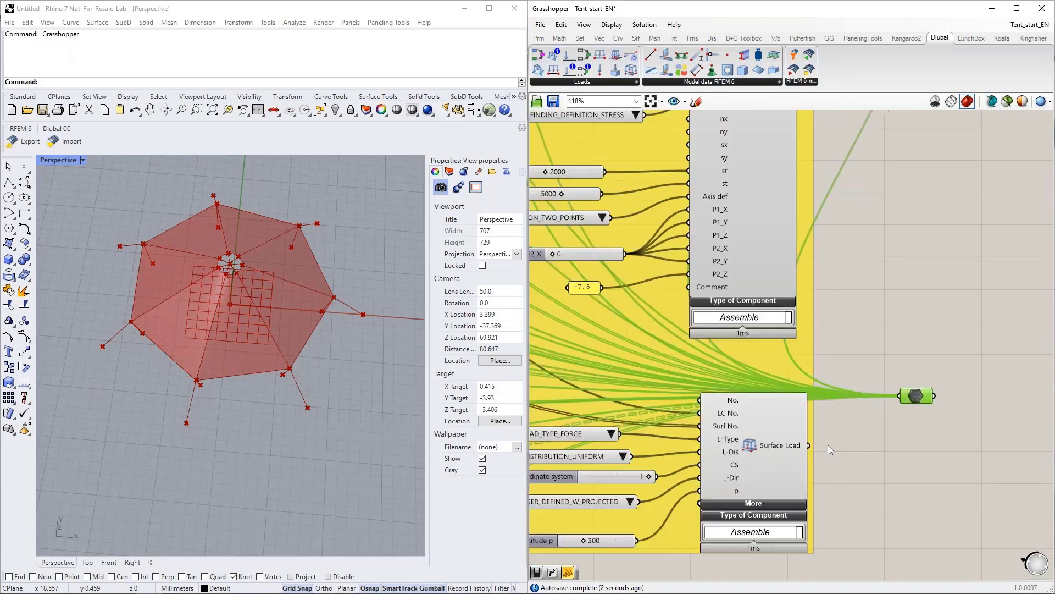
{"action": "scroll", "coordinate": [836, 481], "scroll_direction": "down", "scroll_amount": 4}
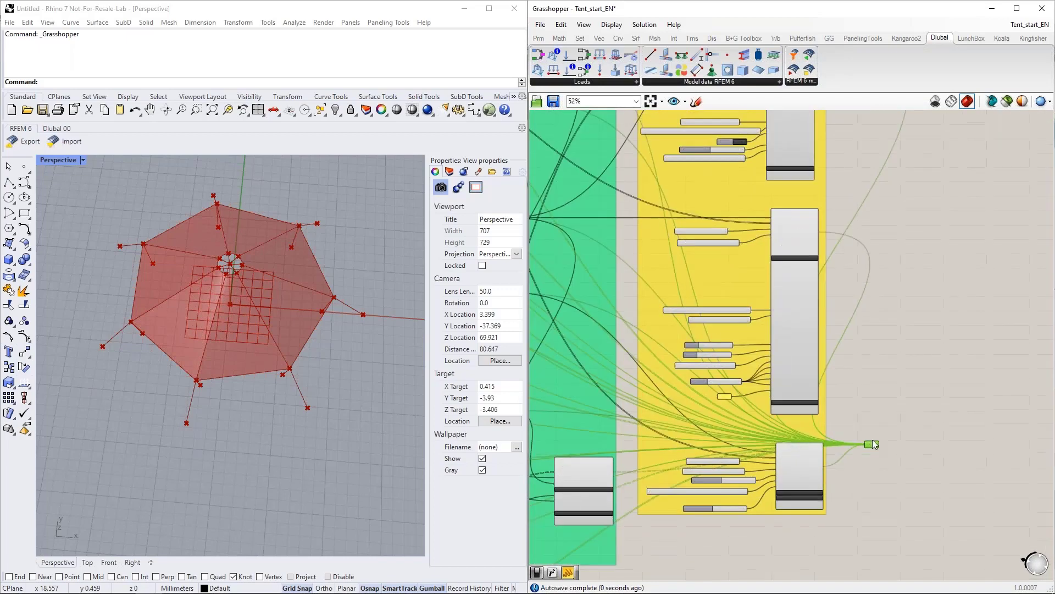
Move the Data parameter beside the RFEM 6 component and wire it into the component's Input
{"action": "left_click_drag", "start_coordinate": [873, 445], "coordinate": [906, 172]}
{"action": "right_click_drag", "start_coordinate": [951, 247], "coordinate": [843, 526]}
{"action": "left_click_drag", "start_coordinate": [797, 451], "coordinate": [774, 325]}
{"action": "scroll", "coordinate": [774, 326], "scroll_direction": "up", "scroll_amount": 4}
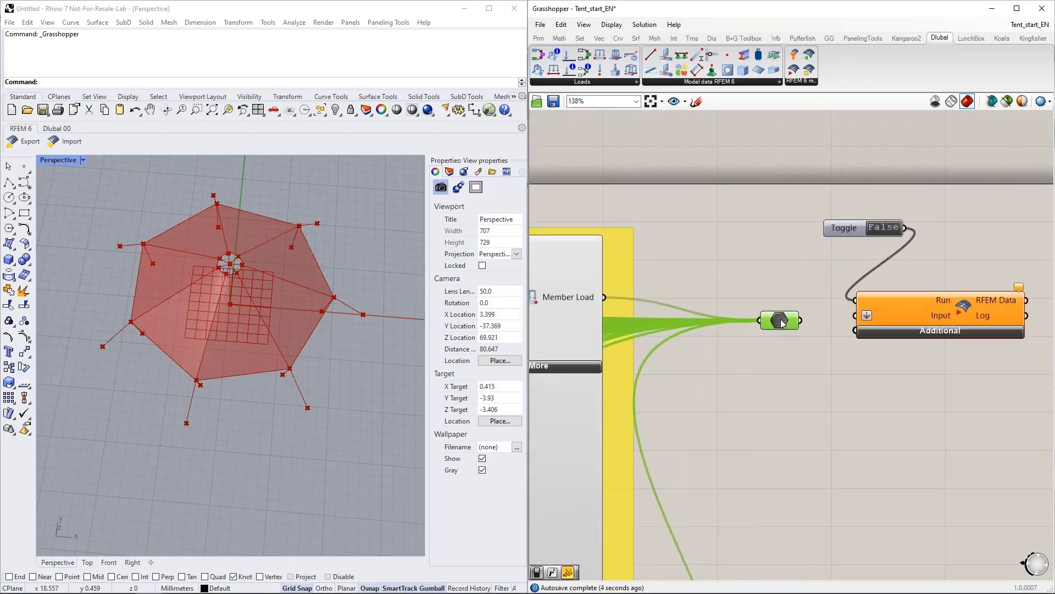
{"action": "left_click_drag", "start_coordinate": [853, 322], "coordinate": [855, 317]}
Expand the Additional inputs of the RFEM 6 component
{"action": "left_click", "coordinate": [934, 330]}
{"action": "right_click_drag", "start_coordinate": [839, 435], "coordinate": [731, 331]}
{"action": "left_click_drag", "start_coordinate": [806, 307], "coordinate": [879, 311]}
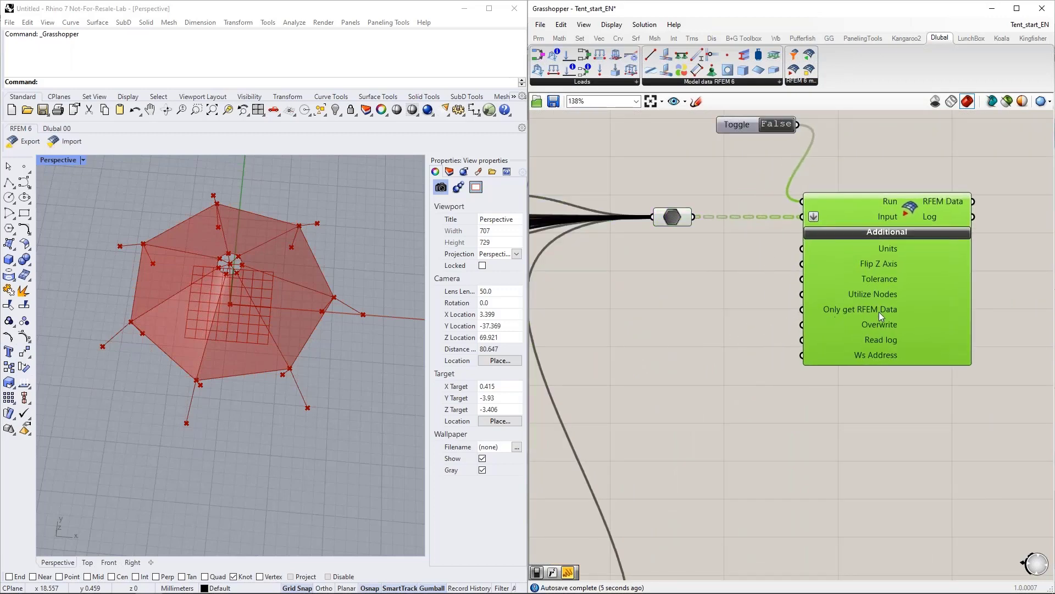
{"action": "double_click", "coordinate": [664, 293]}
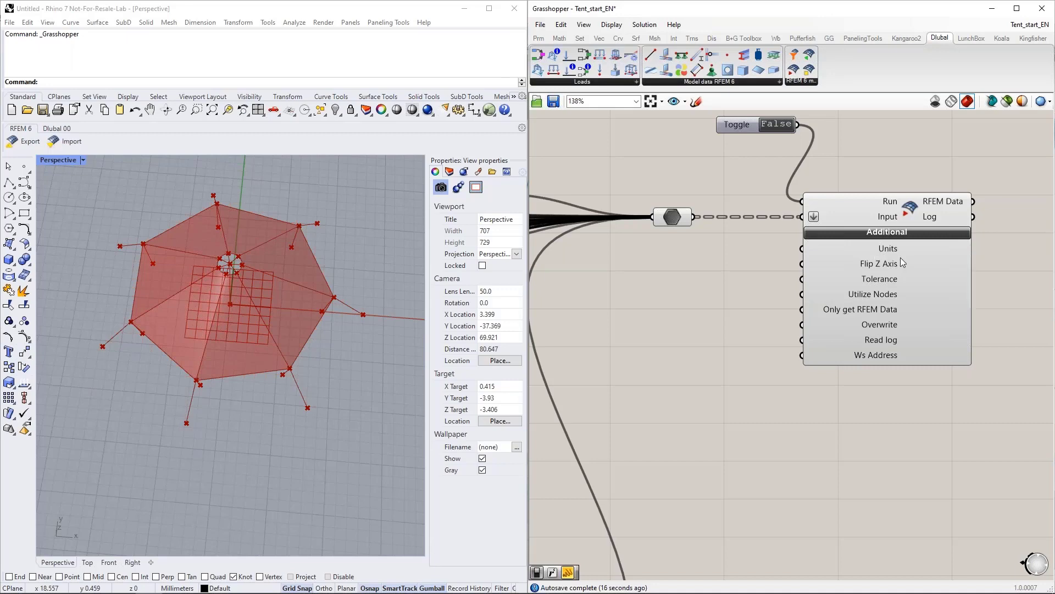
{"action": "scroll", "coordinate": [907, 261], "scroll_direction": "down", "scroll_amount": 10}
{"action": "scroll", "coordinate": [603, 267], "scroll_direction": "up", "scroll_amount": 10}
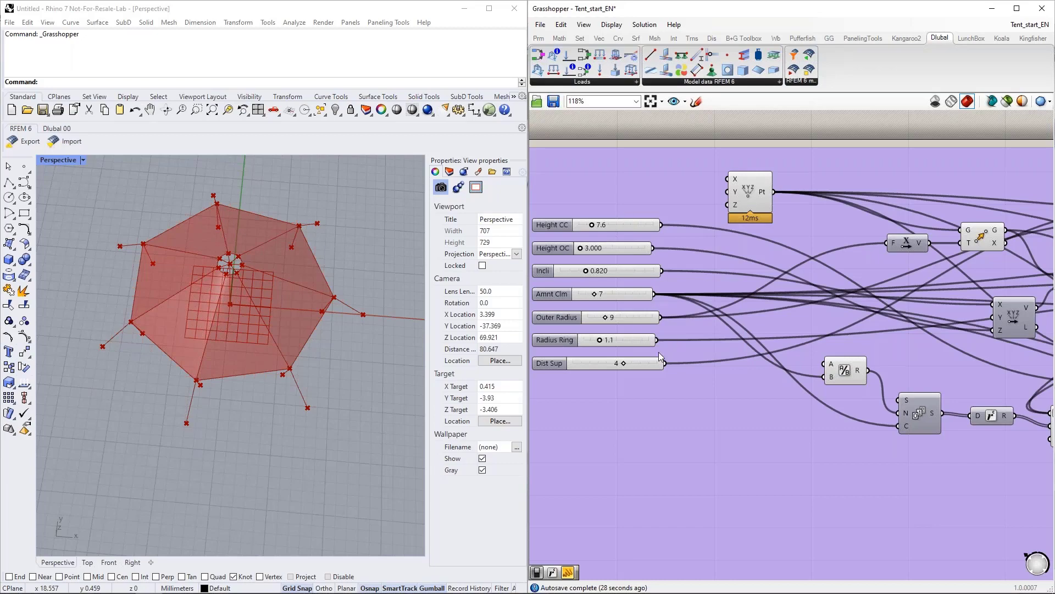
{"action": "scroll", "coordinate": [566, 335], "scroll_direction": "down", "scroll_amount": 5}
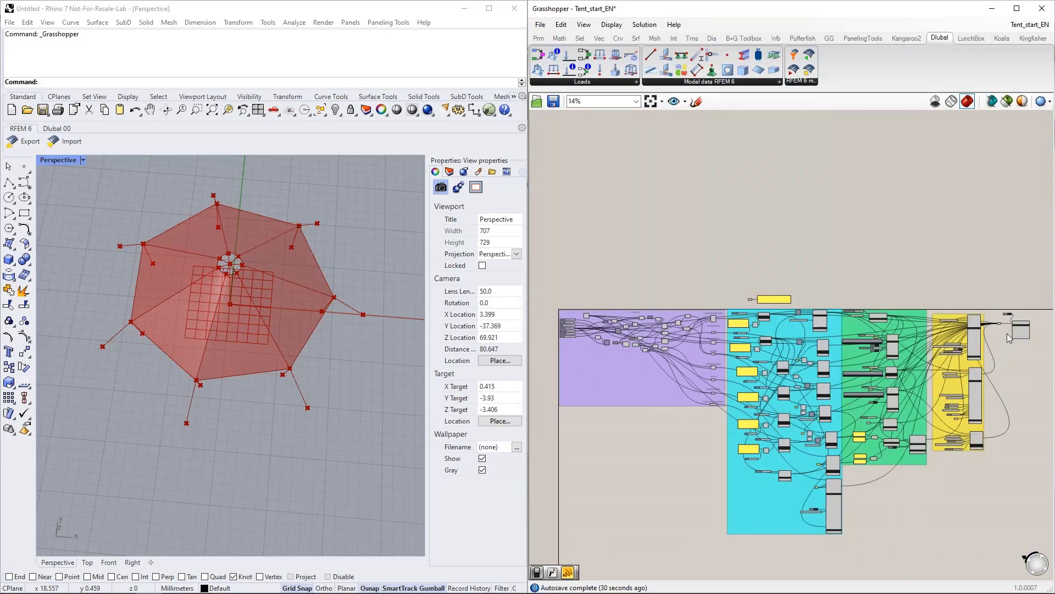
{"action": "scroll", "coordinate": [1007, 330], "scroll_direction": "up", "scroll_amount": 6}
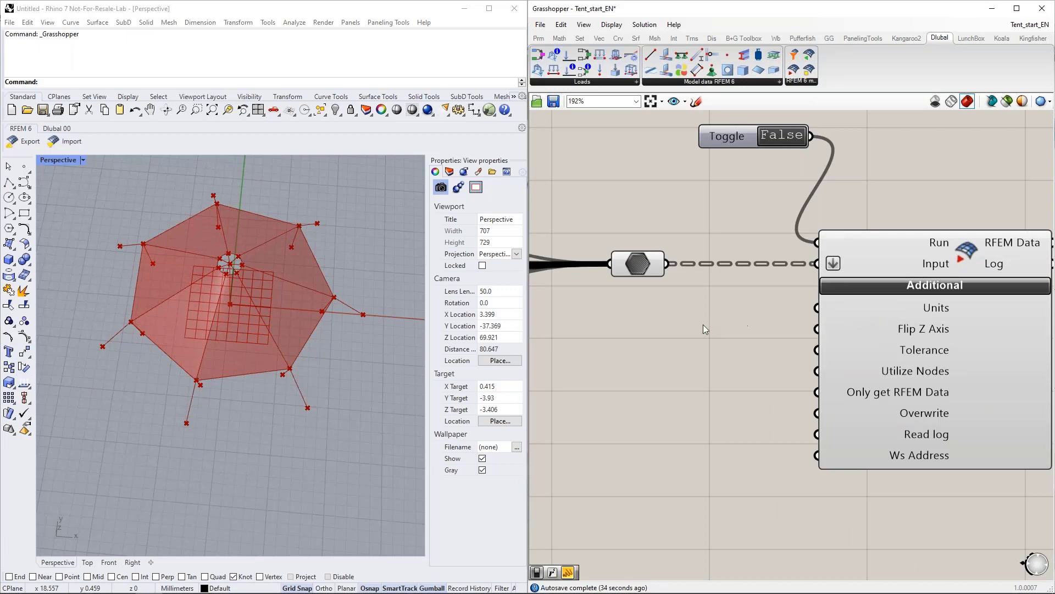
{"action": "scroll", "coordinate": [707, 344], "scroll_direction": "down", "scroll_amount": 2}
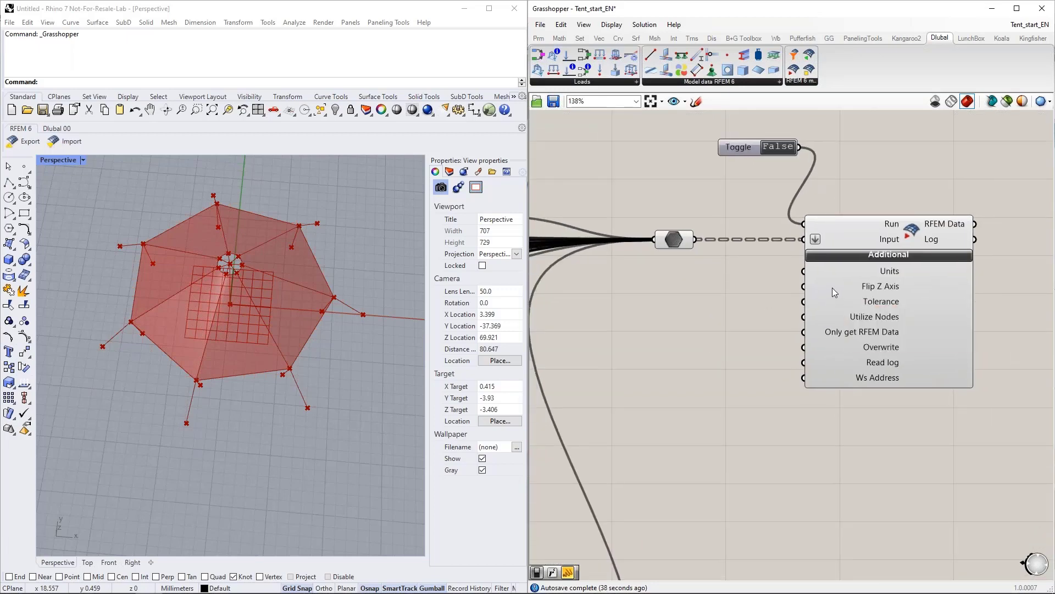
Add a Boolean Toggle beside the RFEM 6 component and wire it into the Flip Z Axis input
{"action": "right_click_drag", "start_coordinate": [235, 462], "coordinate": [315, 379]}
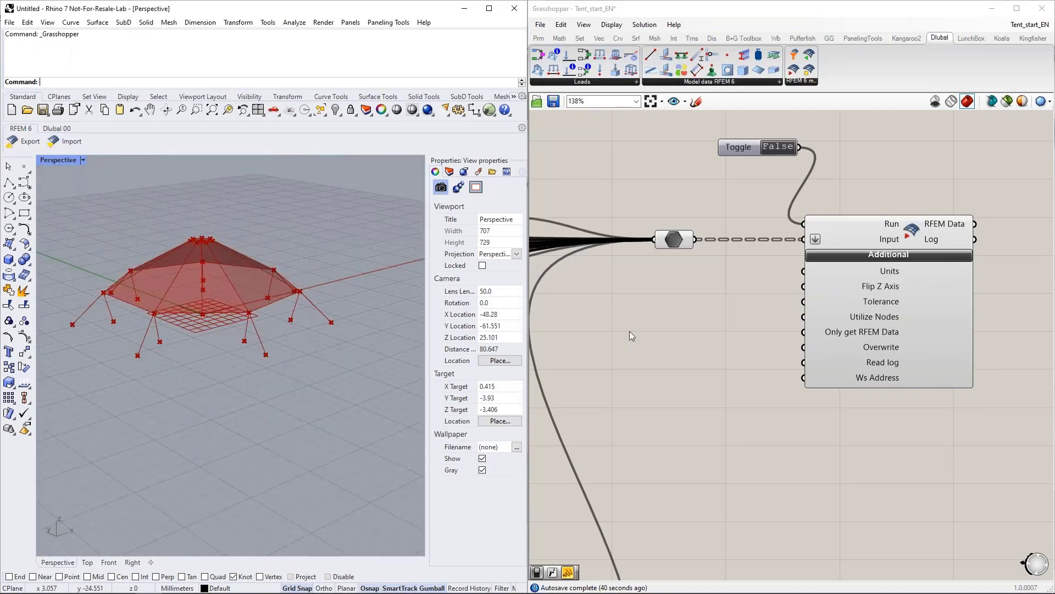
{"action": "double_click", "coordinate": [632, 328]}
{"action": "type", "text": "bool"}
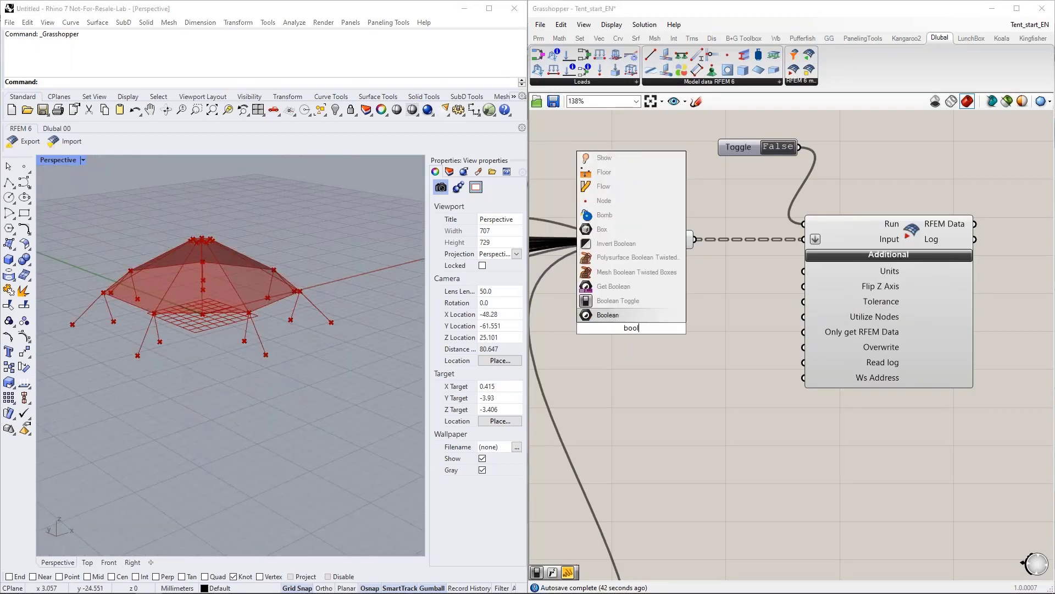
{"action": "key", "text": "Up"}
{"action": "key", "text": "Return"}
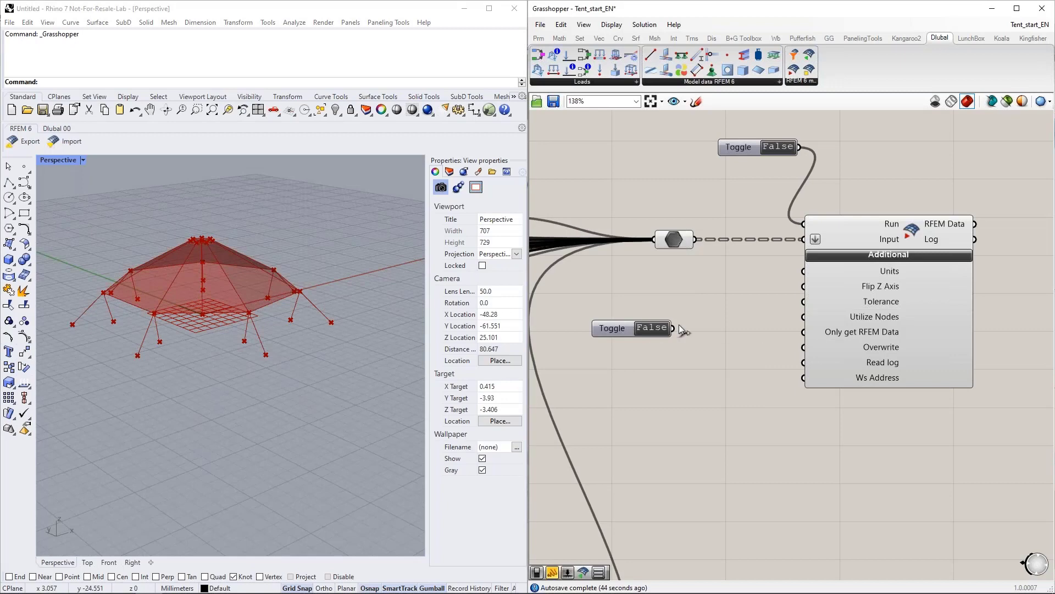
{"action": "left_click_drag", "start_coordinate": [720, 305], "coordinate": [796, 287]}
{"action": "left_click_drag", "start_coordinate": [622, 329], "coordinate": [631, 298]}
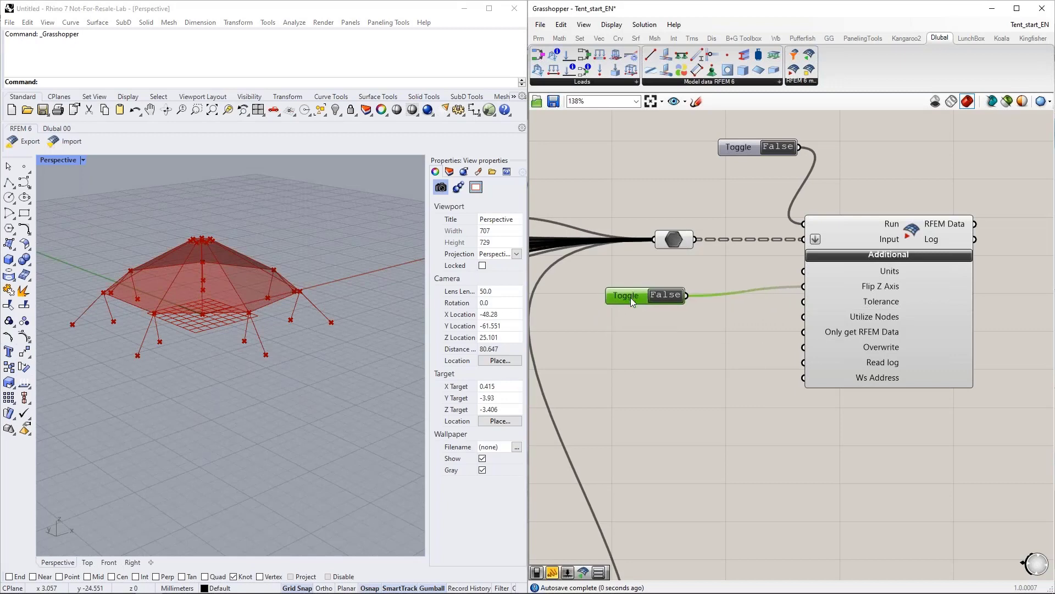
{"action": "right_click_drag", "start_coordinate": [644, 354], "coordinate": [650, 322]}
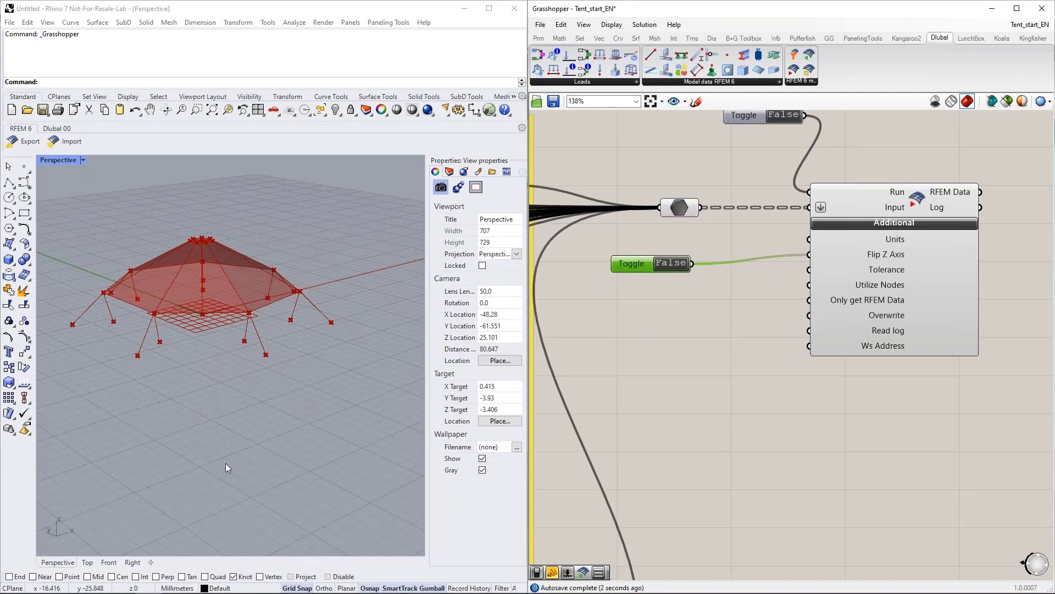
Set the Boolean Toggle wired to the RFEM 6 component's Flip Z Axis input to True
{"action": "right_click_drag", "start_coordinate": [57, 537], "coordinate": [60, 520]}
{"action": "mouse_move", "coordinate": [213, 586]}
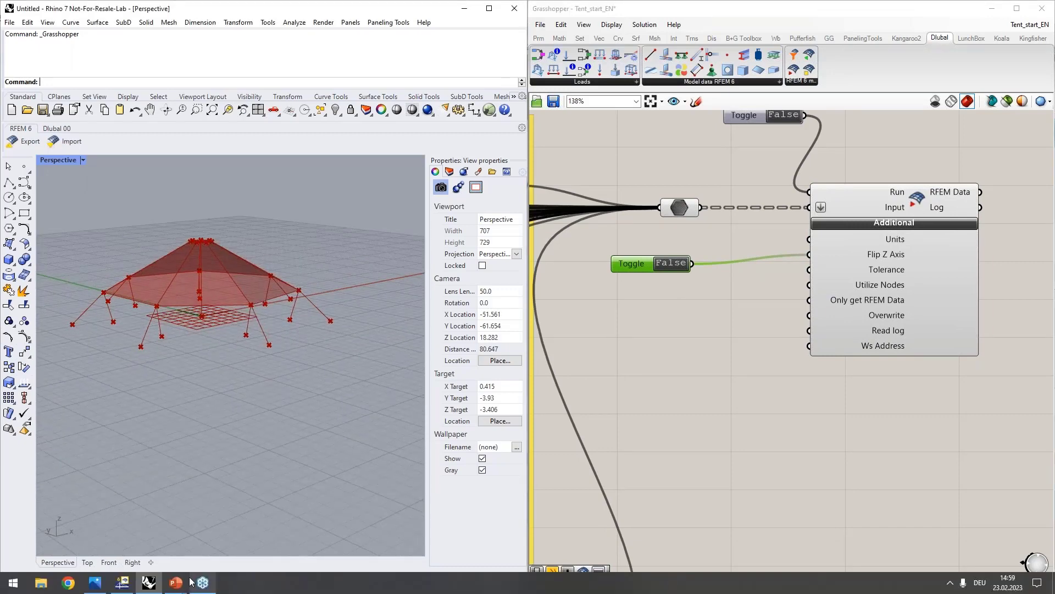
{"action": "left_click", "coordinate": [127, 585]}
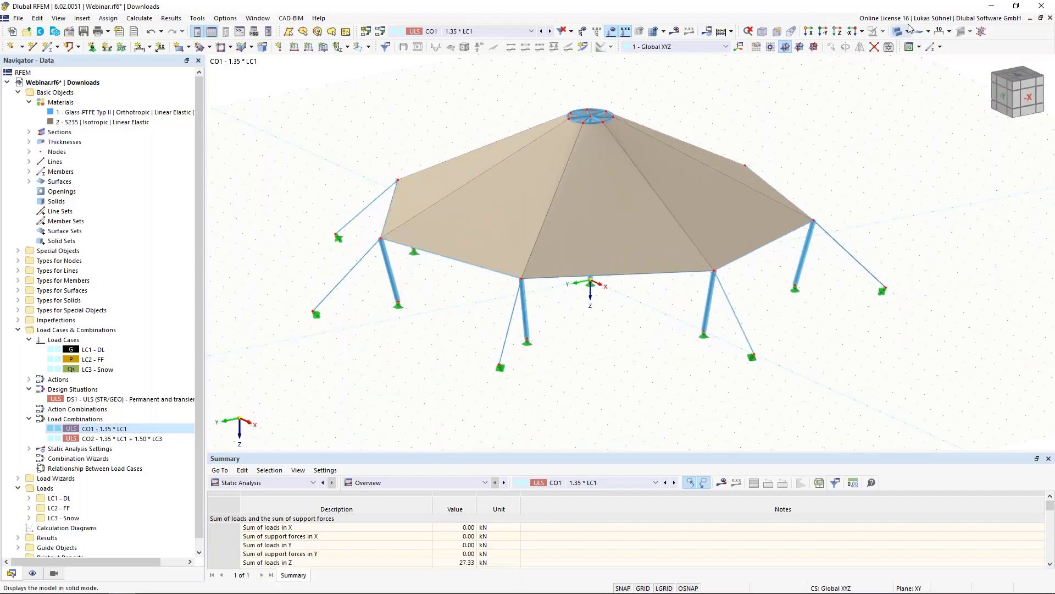
{"action": "left_click", "coordinate": [991, 7]}
{"action": "scroll", "coordinate": [775, 262], "scroll_direction": "up", "scroll_amount": 3}
{"action": "double_click", "coordinate": [622, 267]}
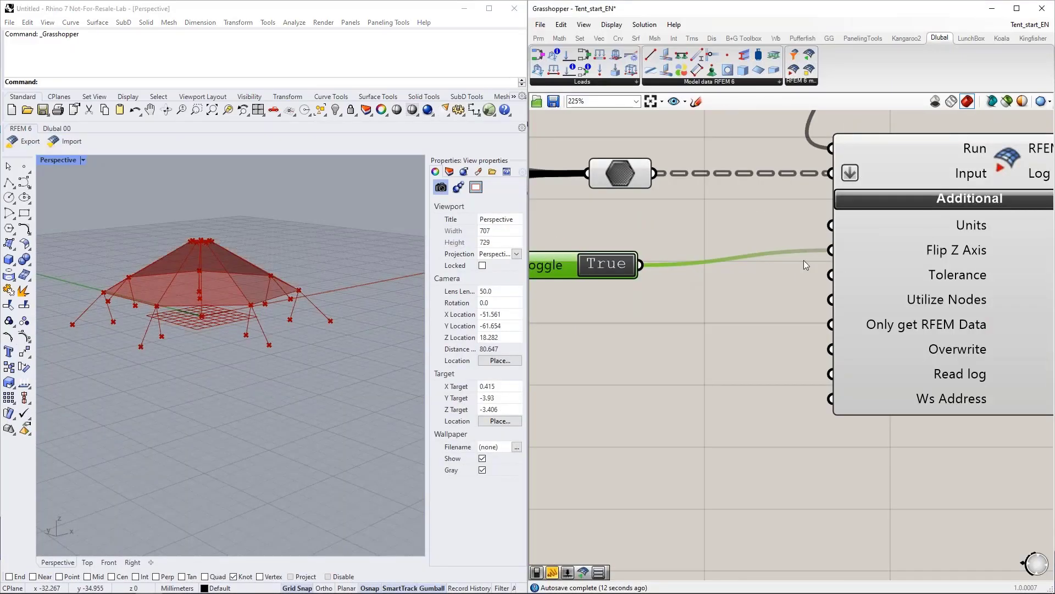
{"action": "right_click_drag", "start_coordinate": [705, 337], "coordinate": [708, 333]}
{"action": "left_click_drag", "start_coordinate": [610, 275], "coordinate": [636, 259]}
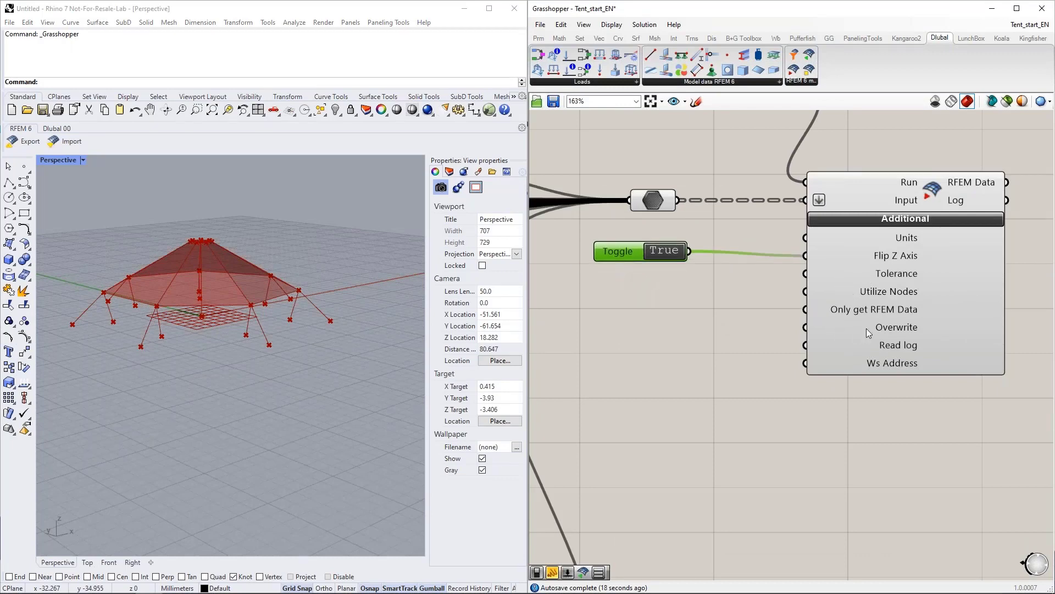
Wire the True toggle into the RFEM 6 component's Overwrite input as well and reposition the toggle beside the component
{"action": "mouse_move", "coordinate": [877, 330]}
{"action": "left_click_drag", "start_coordinate": [690, 252], "coordinate": [805, 328]}
{"action": "scroll", "coordinate": [683, 337], "scroll_direction": "down", "scroll_amount": 1}
{"action": "left_click_drag", "start_coordinate": [636, 265], "coordinate": [669, 294]}
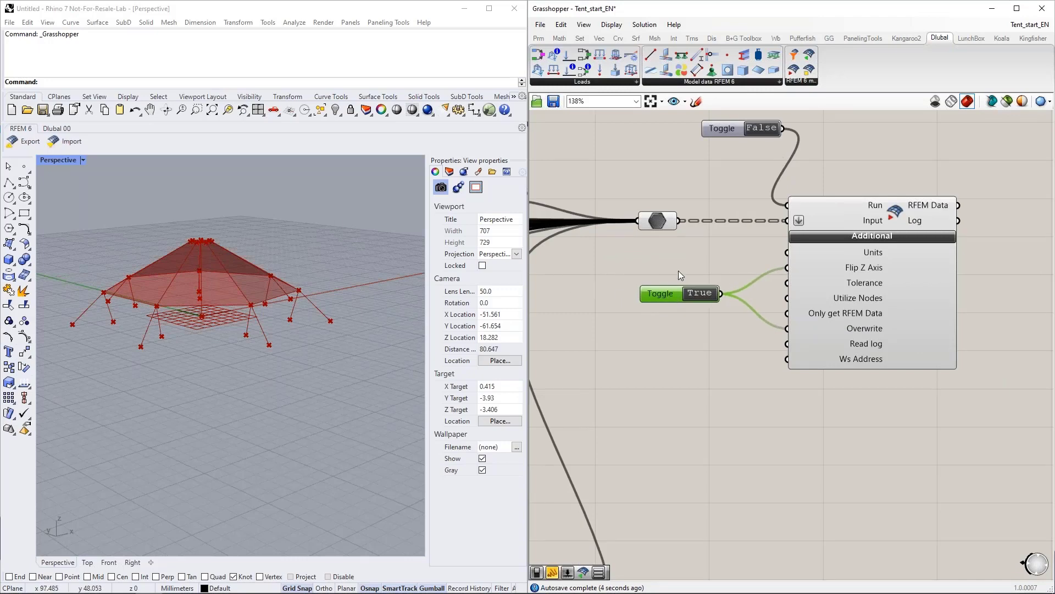
Examine the existing tent model in RFEM and review the RFEM 6 component's input wiring in Grasshopper
{"action": "mouse_move", "coordinate": [152, 588]}
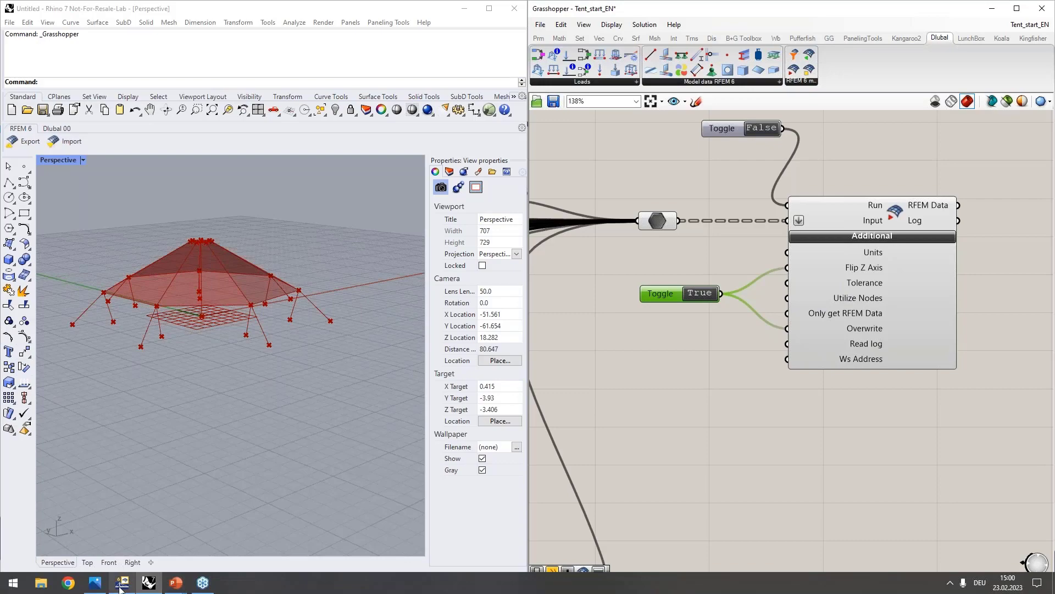
{"action": "left_click", "coordinate": [122, 582]}
{"action": "scroll", "coordinate": [537, 344], "scroll_direction": "down", "scroll_amount": 4}
{"action": "middle_click_drag", "start_coordinate": [543, 357], "coordinate": [740, 395], "text": "ctrl"}
{"action": "middle_click_drag", "start_coordinate": [585, 377], "coordinate": [402, 356]}
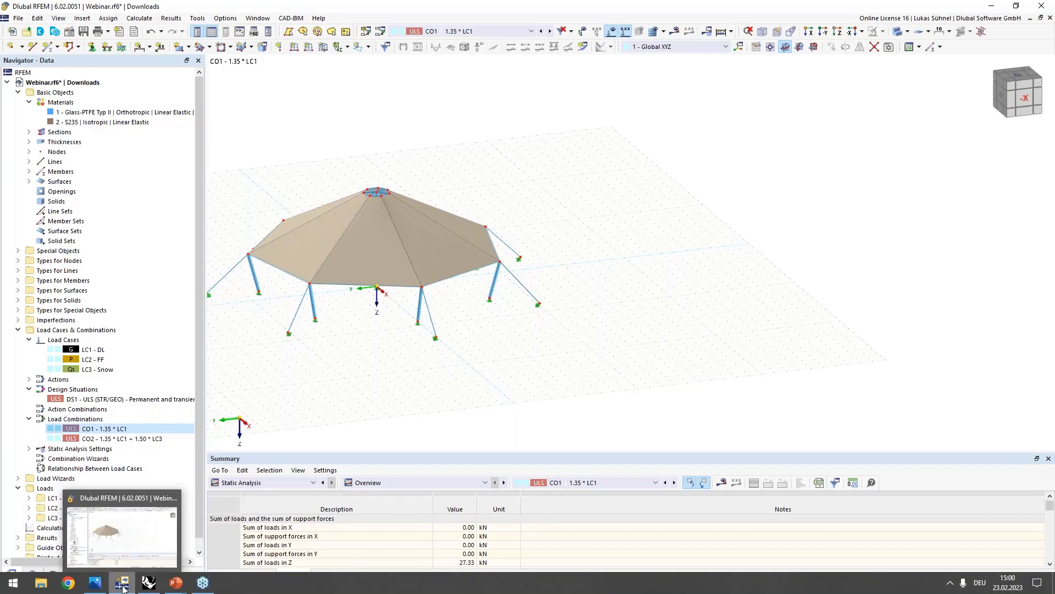
{"action": "left_click", "coordinate": [147, 583]}
{"action": "mouse_move", "coordinate": [862, 333]}
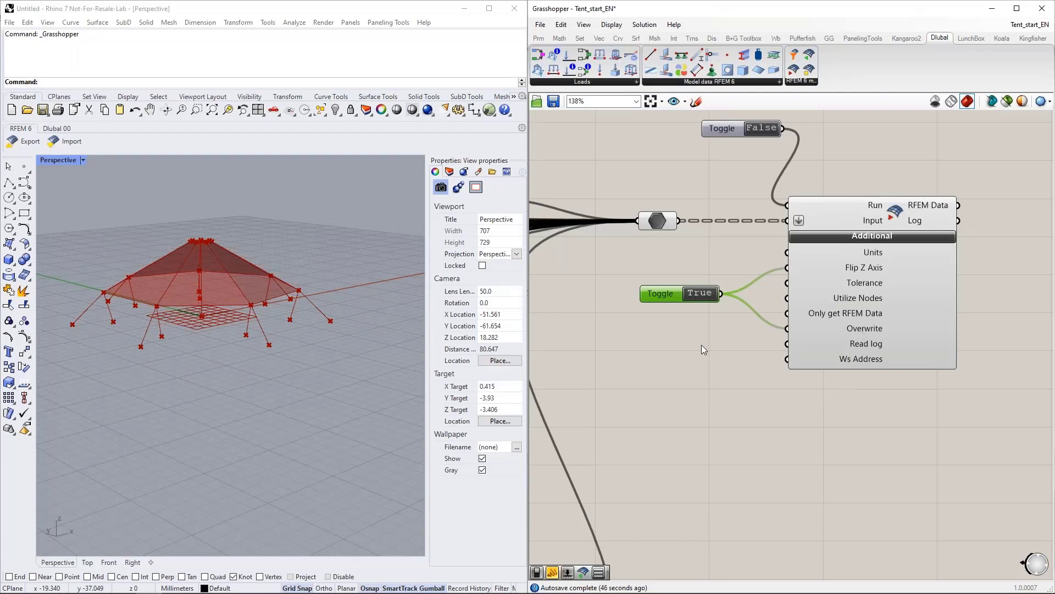
{"action": "right_click_drag", "start_coordinate": [707, 294], "coordinate": [735, 292]}
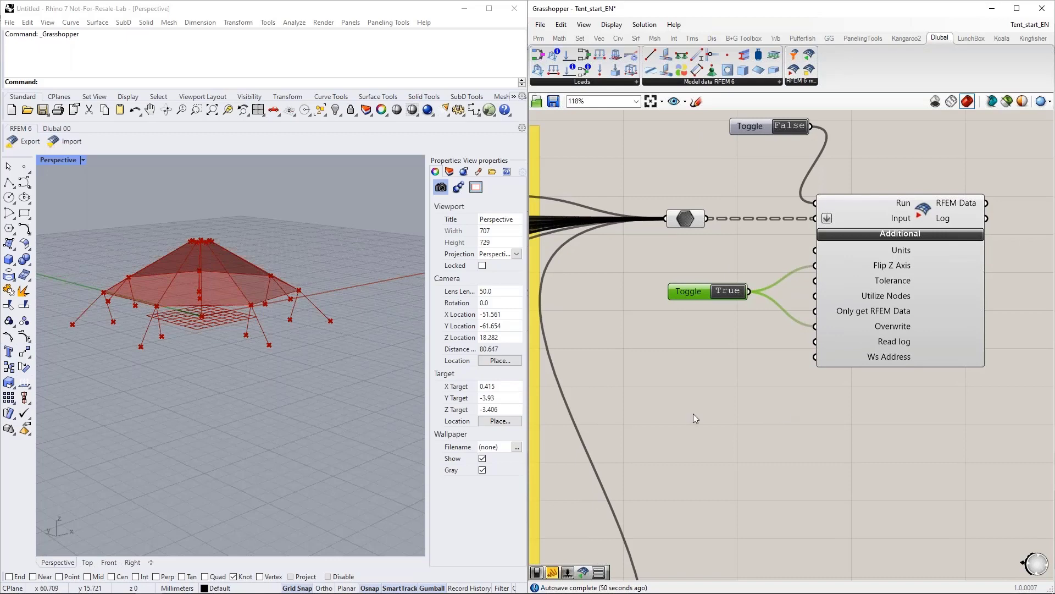
{"action": "scroll", "coordinate": [693, 414], "scroll_direction": "down", "scroll_amount": 2}
{"action": "right_click_drag", "start_coordinate": [722, 400], "coordinate": [765, 394]}
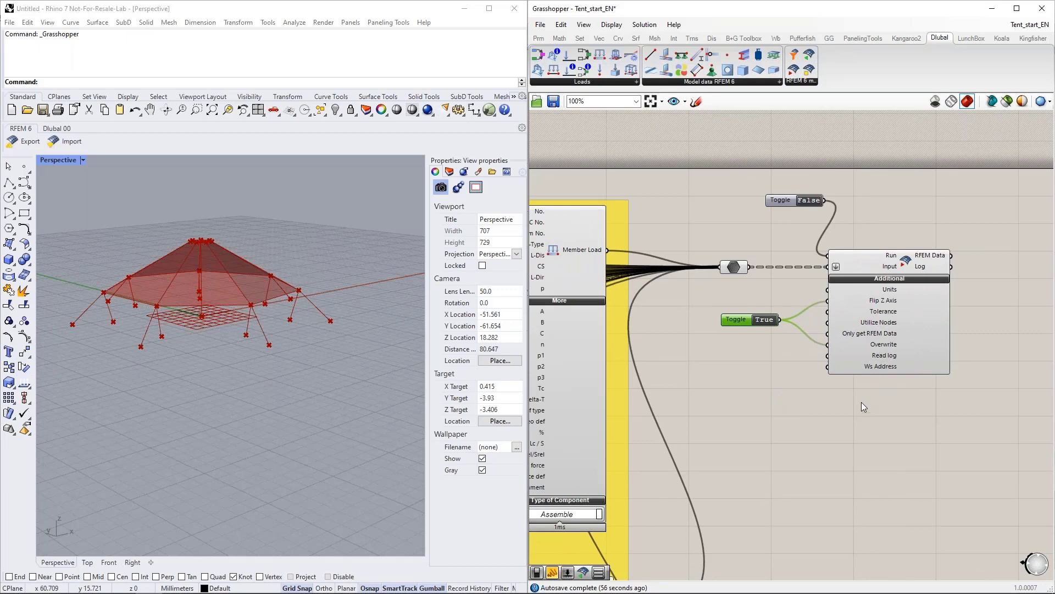
{"action": "mouse_move", "coordinate": [231, 593]}
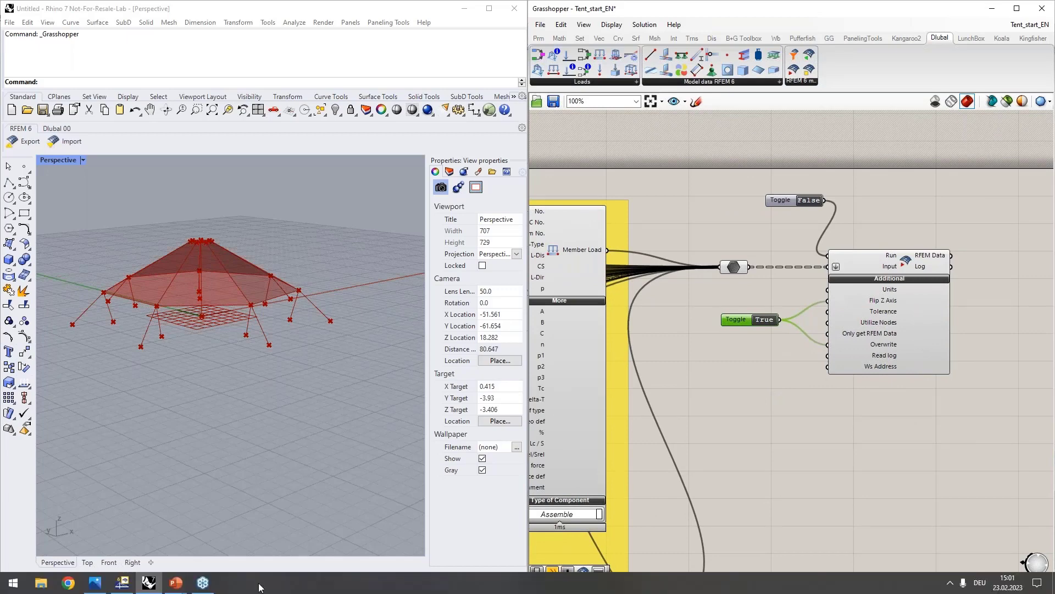
Arrange the windows side by side with Grasshopper in one half of the screen and RFEM in the other
{"action": "left_click", "coordinate": [134, 587]}
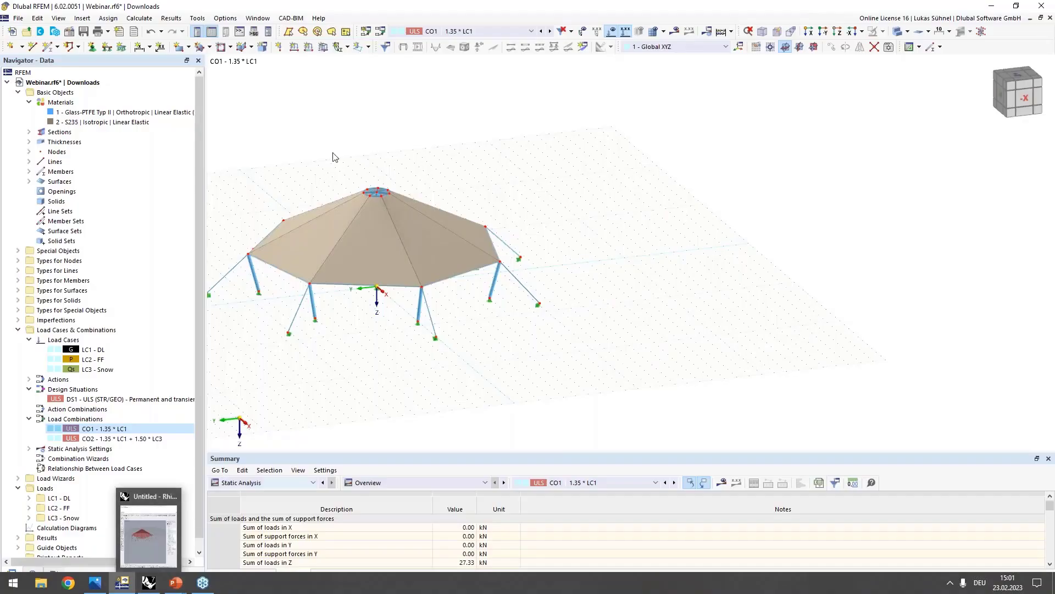
{"action": "double_click", "coordinate": [259, 14]}
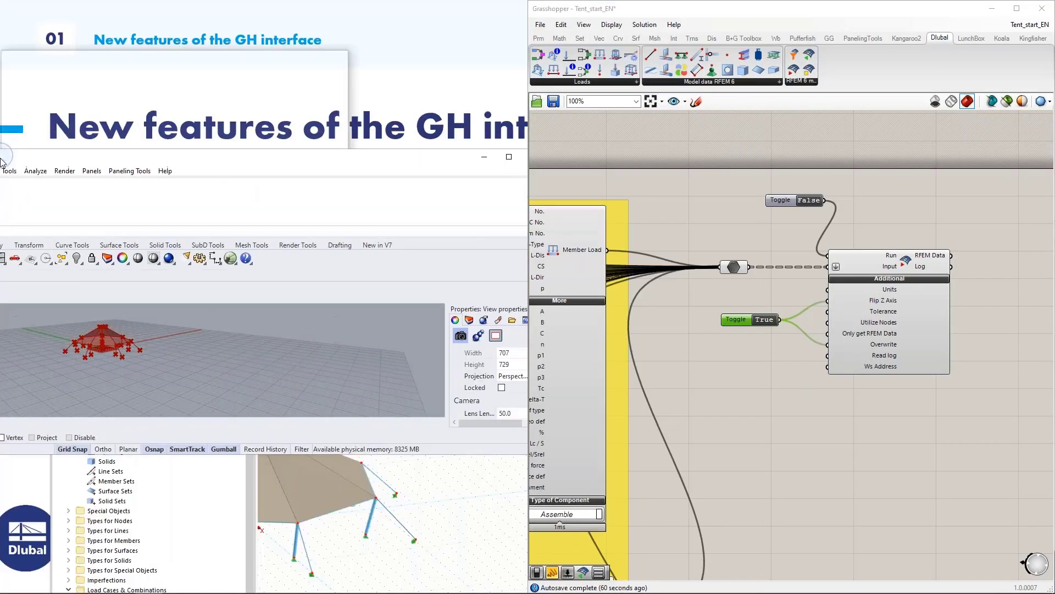
{"action": "left_click_drag", "start_coordinate": [1, 159], "coordinate": [0, 159]}
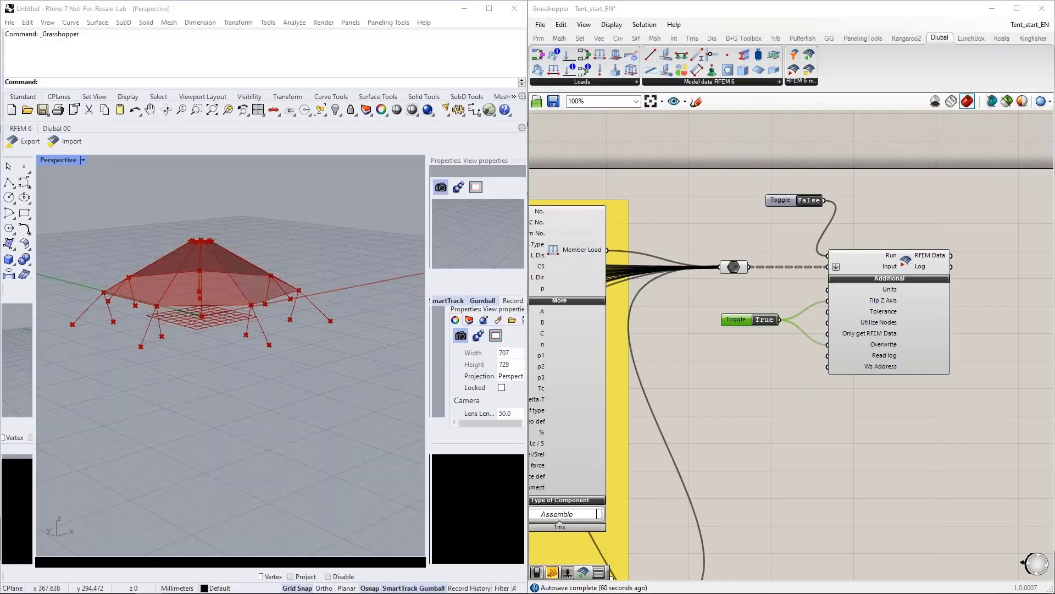
{"action": "left_click", "coordinate": [356, 56]}
{"action": "left_click_drag", "start_coordinate": [589, 9], "coordinate": [0, 132]}
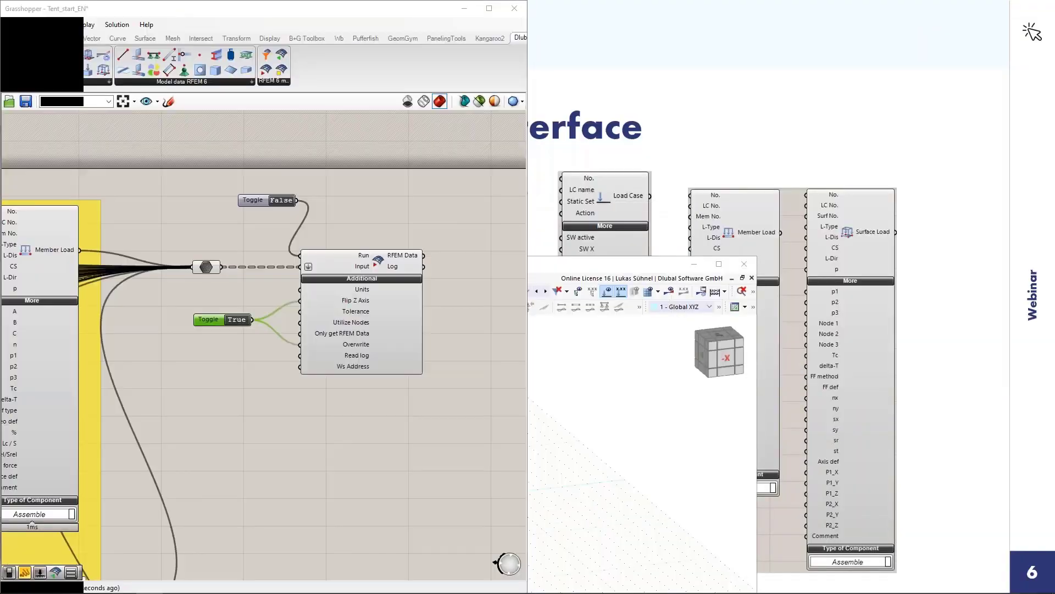
{"action": "left_click", "coordinate": [252, 305]}
{"action": "left_click", "coordinate": [122, 584]}
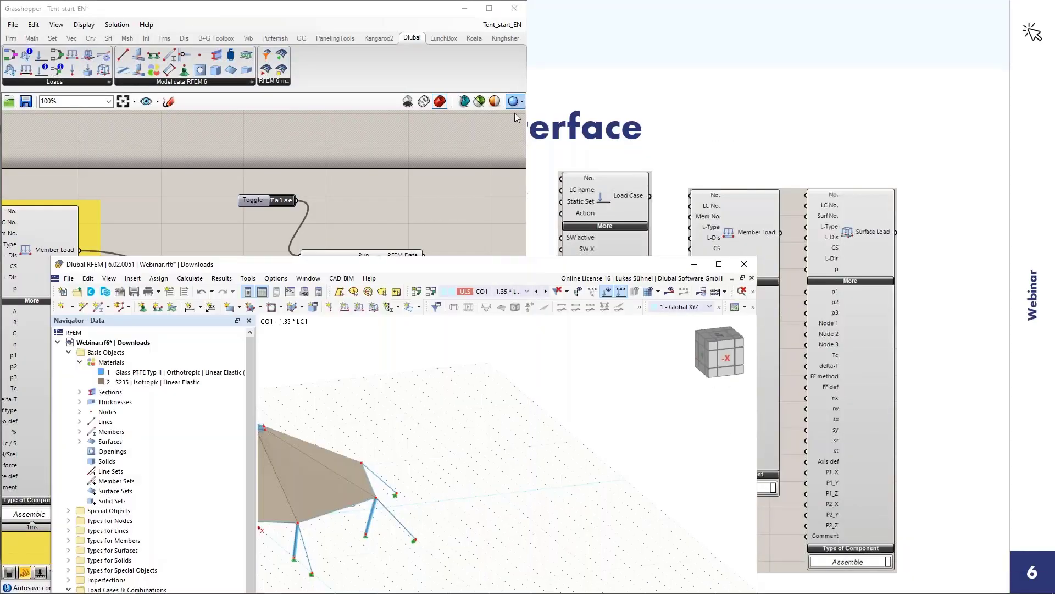
{"action": "left_click_drag", "start_coordinate": [463, 273], "coordinate": [1054, 269]}
Create a new model in RFEM with the Form-Finding add-on activated
{"action": "scroll", "coordinate": [888, 283], "scroll_direction": "down", "scroll_amount": 3}
{"action": "scroll", "coordinate": [857, 182], "scroll_direction": "down", "scroll_amount": 2}
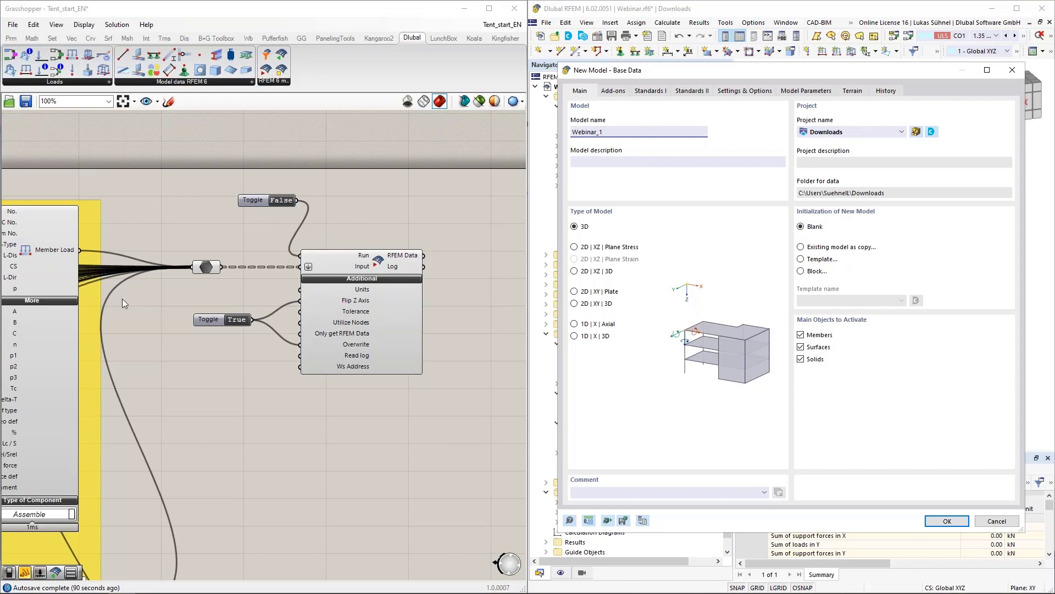
{"action": "left_click", "coordinate": [614, 91]}
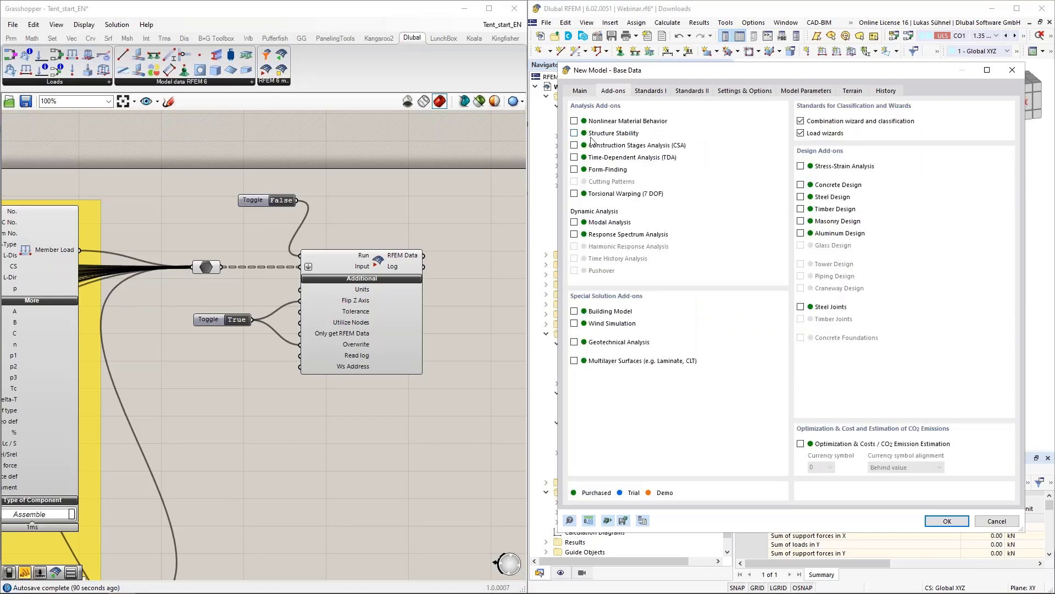
{"action": "left_click", "coordinate": [587, 168]}
{"action": "left_click", "coordinate": [946, 521]}
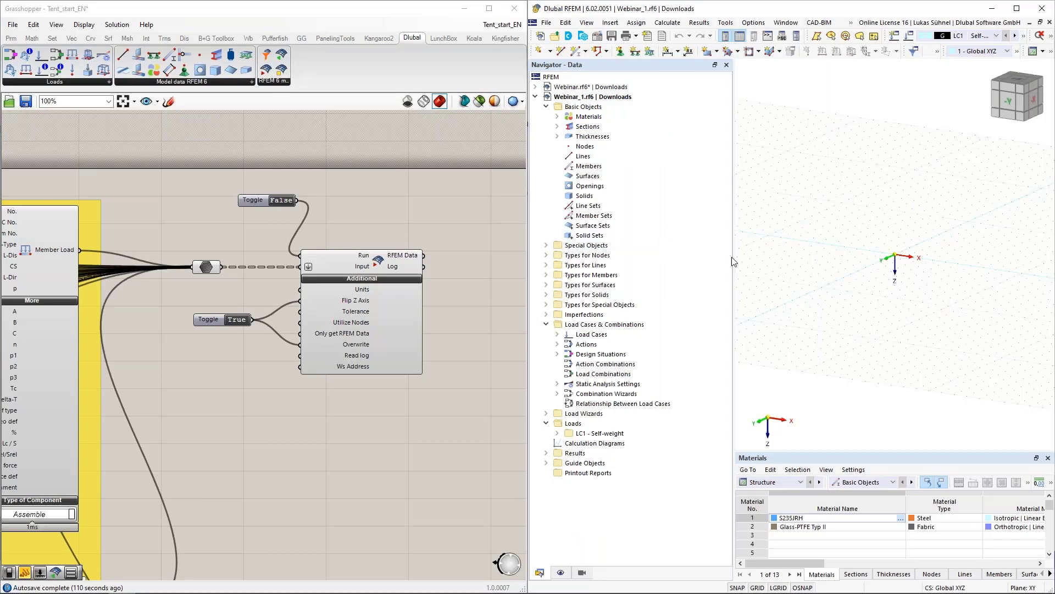
Transfer the tent to RFEM by setting the RFEM 6 component's Run toggle to True, and reset it to False
{"action": "scroll", "coordinate": [276, 272], "scroll_direction": "up", "scroll_amount": 4}
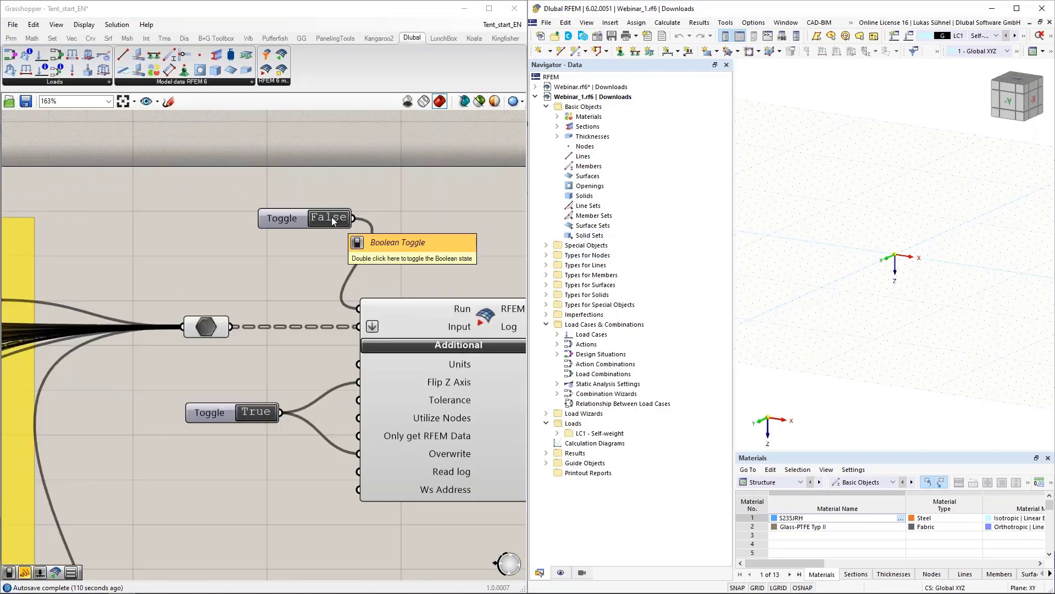
{"action": "left_click", "coordinate": [331, 217]}
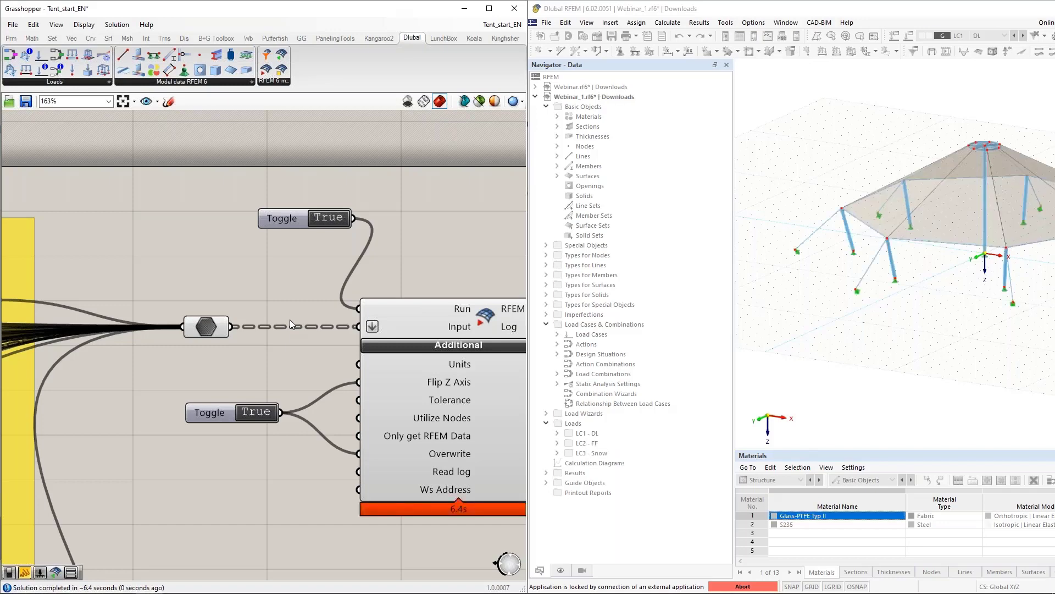
{"action": "double_click", "coordinate": [330, 218]}
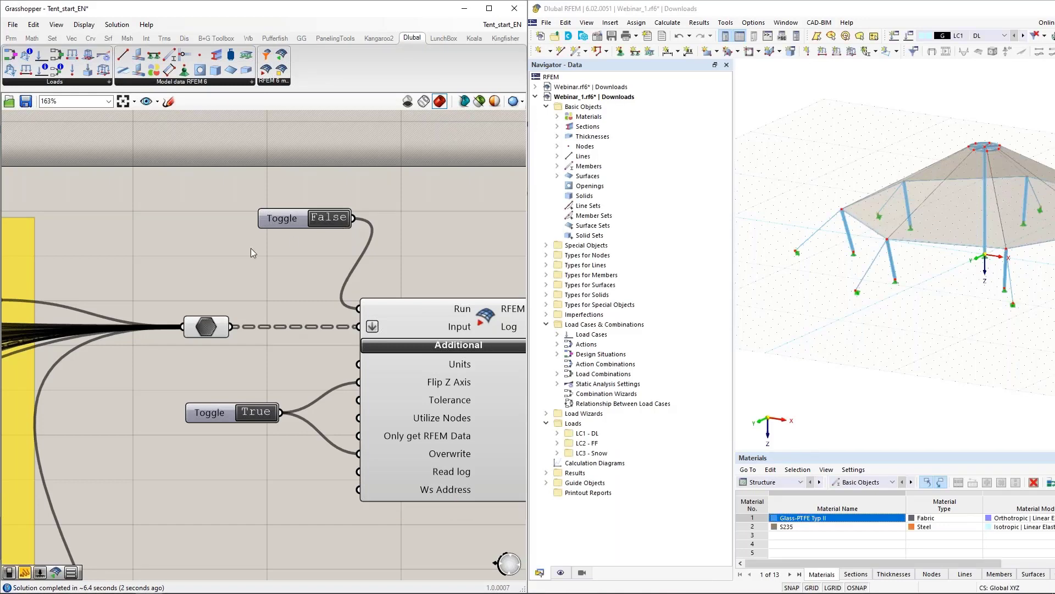
{"action": "scroll", "coordinate": [250, 247], "scroll_direction": "down", "scroll_amount": 2}
Maximise the RFEM window containing the transferred tent model
{"action": "left_click_drag", "start_coordinate": [704, 12], "coordinate": [602, 145]}
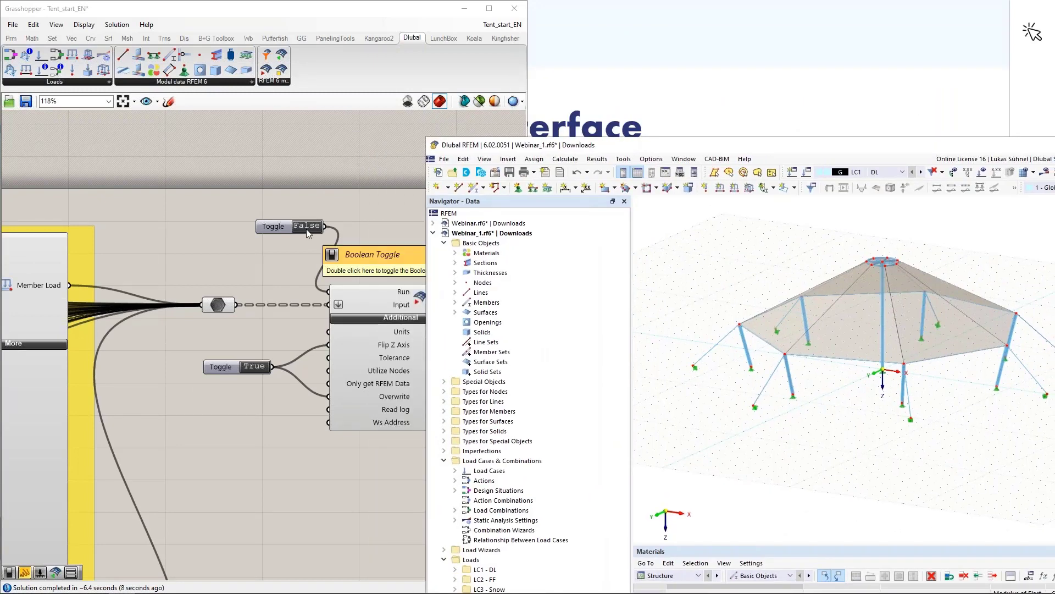
{"action": "scroll", "coordinate": [345, 236], "scroll_direction": "down", "scroll_amount": 2}
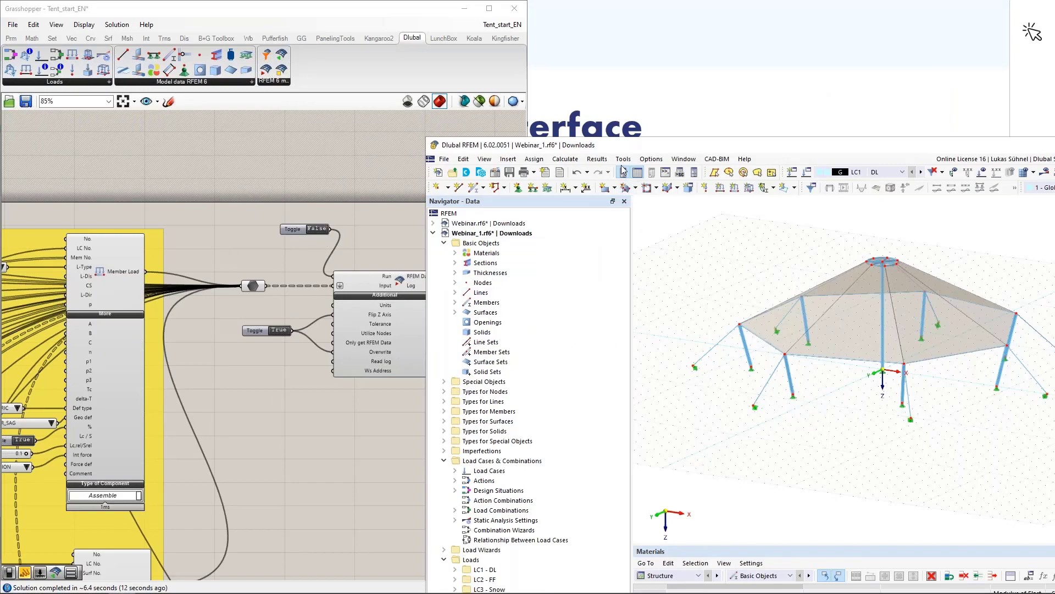
{"action": "left_click_drag", "start_coordinate": [616, 150], "coordinate": [555, 3]}
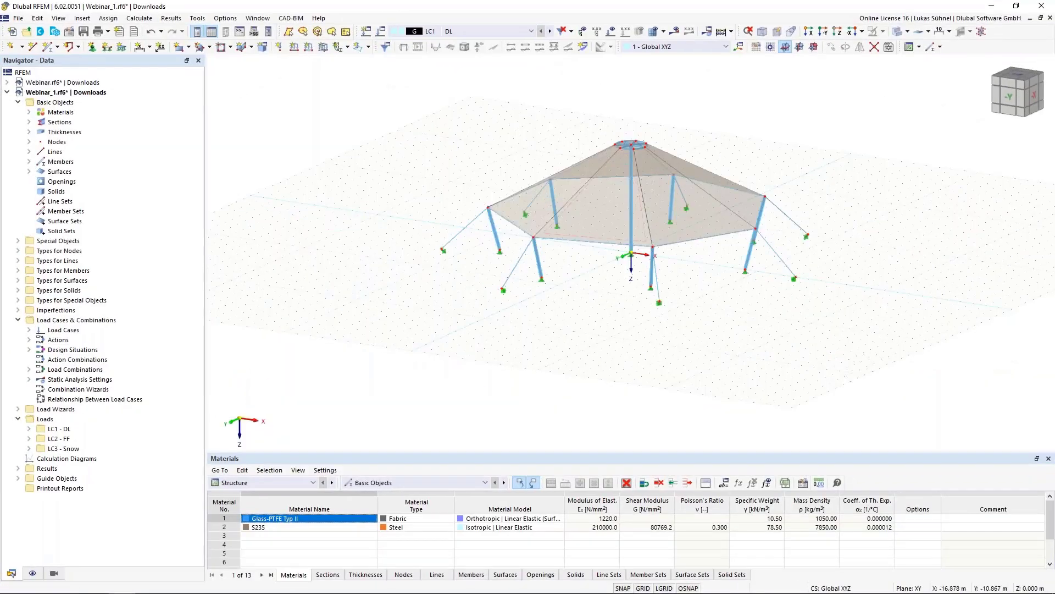
Examine the transferred tent model in RFEM, focusing on the nodal supports of the columns and guy cables
{"action": "middle_click_drag", "start_coordinate": [433, 243], "coordinate": [454, 272], "text": "ctrl"}
{"action": "scroll", "coordinate": [529, 329], "scroll_direction": "up", "scroll_amount": 3}
{"action": "middle_click_drag", "start_coordinate": [549, 357], "coordinate": [508, 330]}
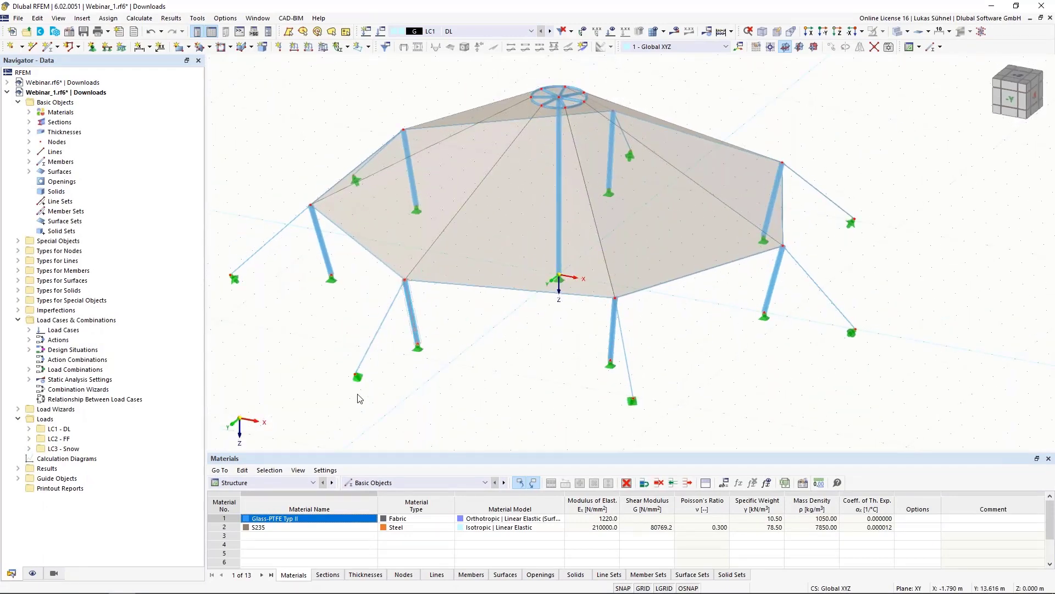
{"action": "scroll", "coordinate": [375, 393], "scroll_direction": "down", "scroll_amount": 2}
{"action": "middle_click_drag", "start_coordinate": [387, 404], "coordinate": [472, 427], "text": "ctrl"}
{"action": "scroll", "coordinate": [473, 432], "scroll_direction": "up", "scroll_amount": 5}
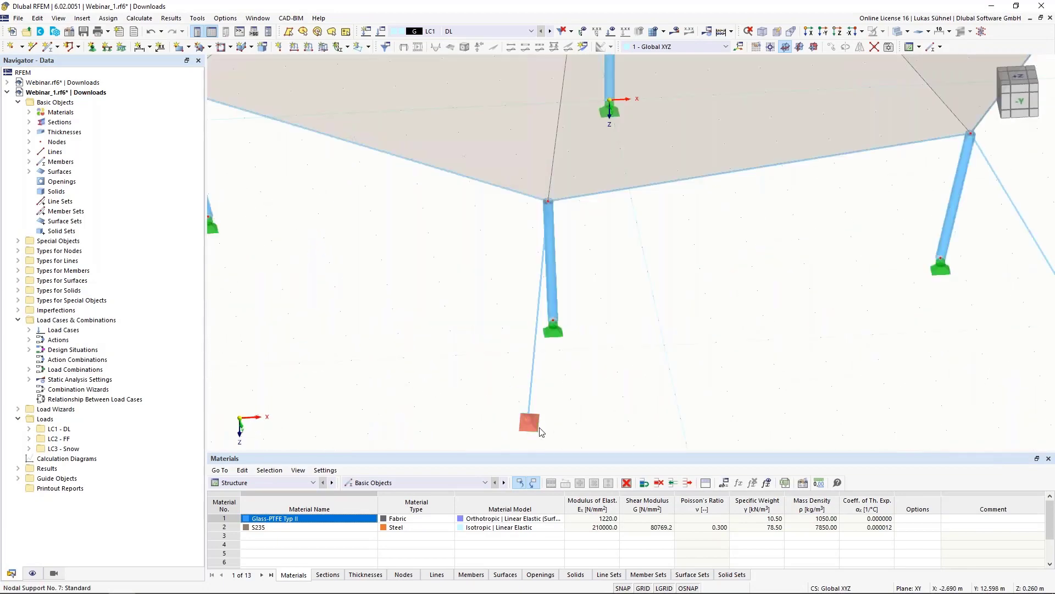
{"action": "scroll", "coordinate": [565, 433], "scroll_direction": "up", "scroll_amount": 1}
{"action": "scroll", "coordinate": [566, 434], "scroll_direction": "up", "scroll_amount": 2}
{"action": "middle_click_drag", "start_coordinate": [582, 423], "coordinate": [774, 416], "text": "ctrl"}
{"action": "scroll", "coordinate": [774, 415], "scroll_direction": "down", "scroll_amount": 5}
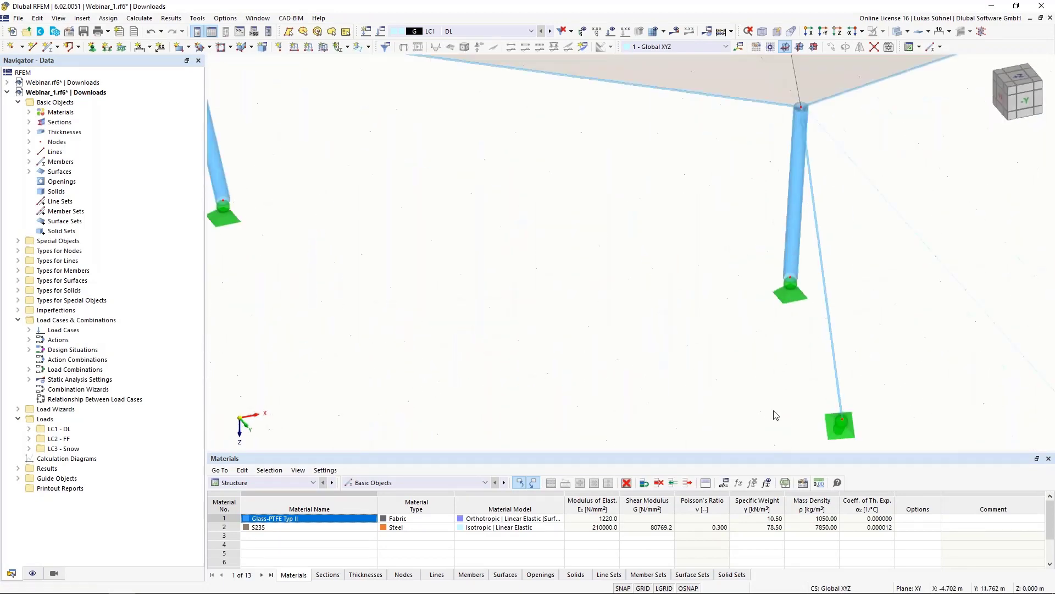
Turn on the display of the nodal supports' axis systems from the support at a guy cable's anchor point
{"action": "middle_click_drag", "start_coordinate": [441, 379], "coordinate": [671, 401], "text": "ctrl"}
{"action": "middle_click_drag", "start_coordinate": [703, 434], "coordinate": [629, 377]}
{"action": "scroll", "coordinate": [629, 377], "scroll_direction": "up", "scroll_amount": 4}
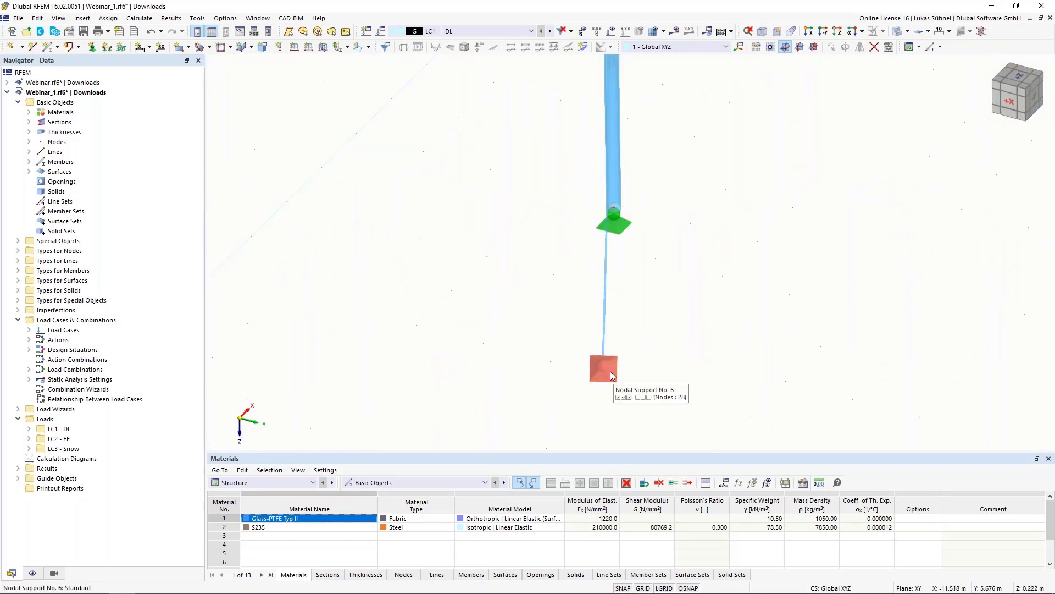
{"action": "right_click", "coordinate": [613, 377]}
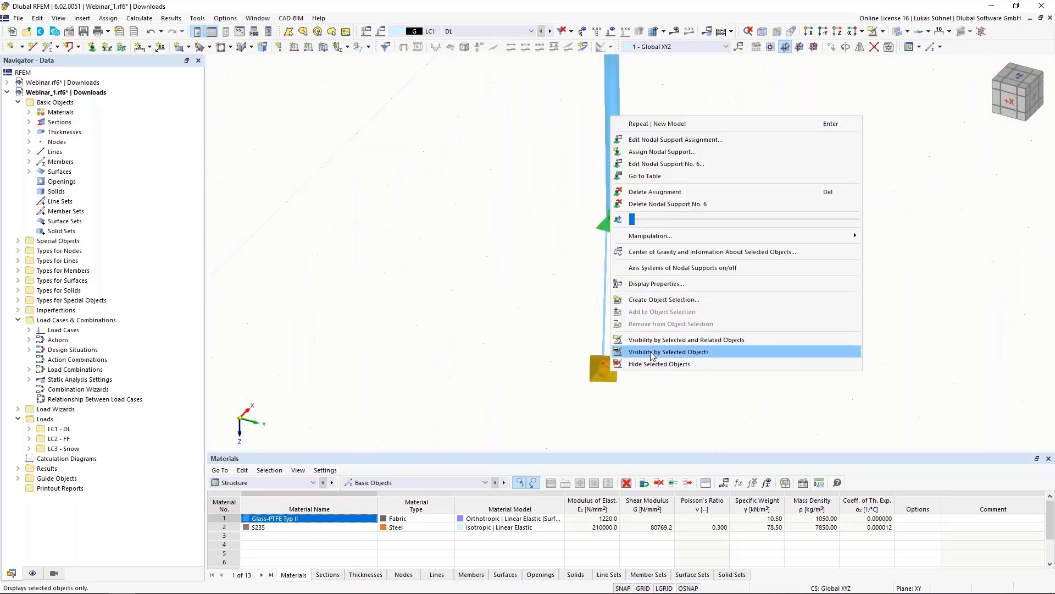
{"action": "left_click", "coordinate": [650, 268]}
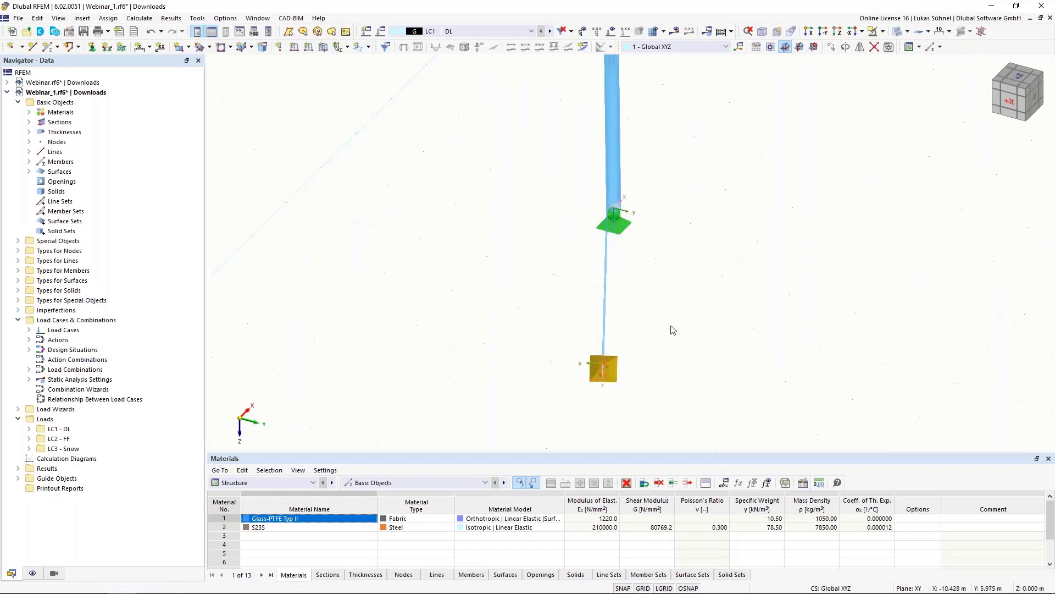
Inspect the orientation of the local axes on the cable and column supports around the tent
{"action": "scroll", "coordinate": [694, 337], "scroll_direction": "down", "scroll_amount": 4}
{"action": "middle_click_drag", "start_coordinate": [695, 337], "coordinate": [612, 333], "text": "ctrl"}
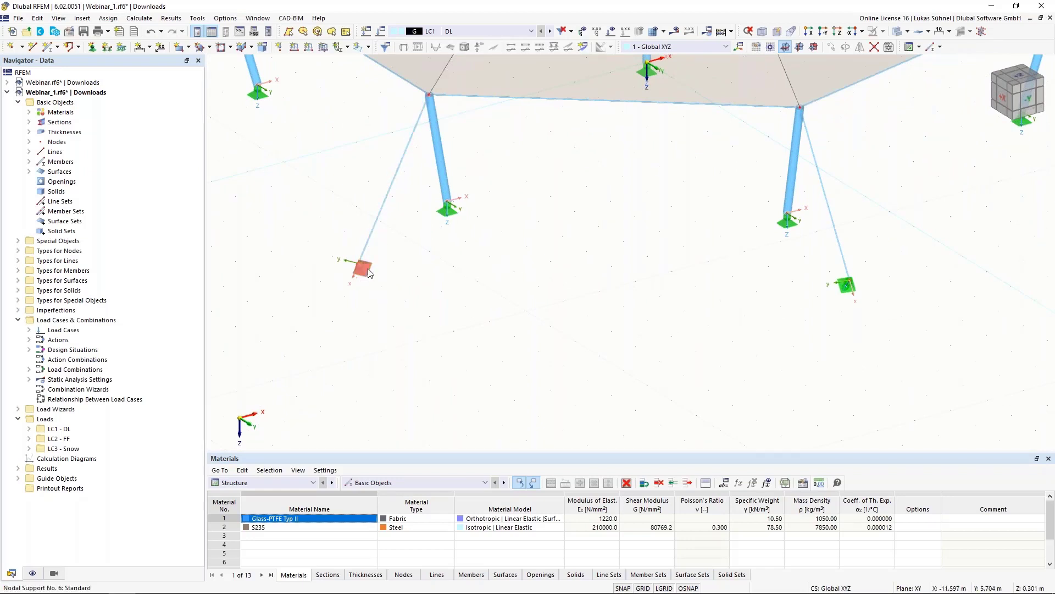
{"action": "scroll", "coordinate": [374, 372], "scroll_direction": "down", "scroll_amount": 5}
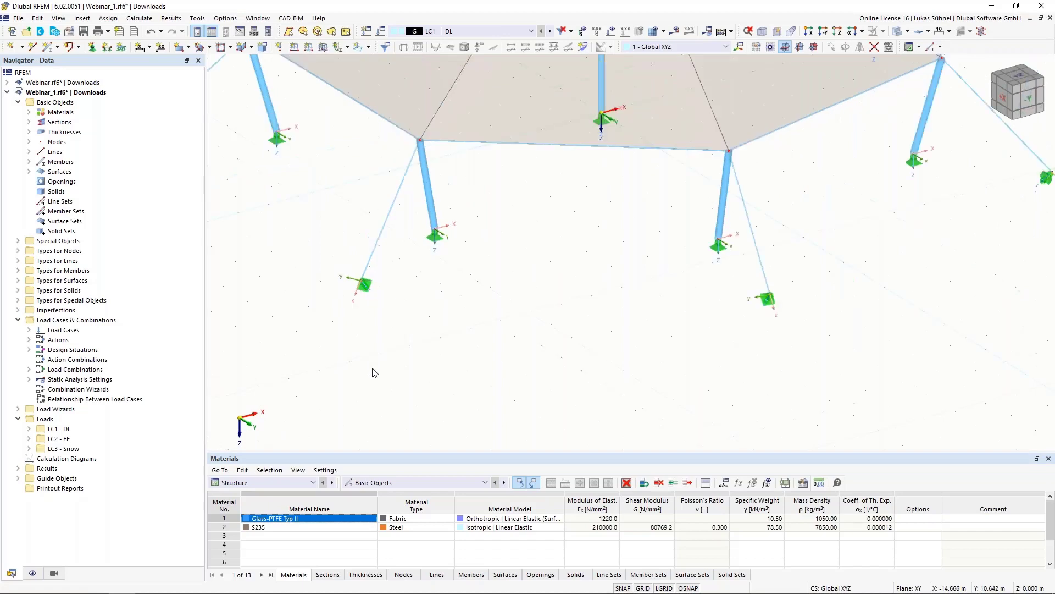
{"action": "middle_click_drag", "start_coordinate": [490, 337], "coordinate": [489, 357]}
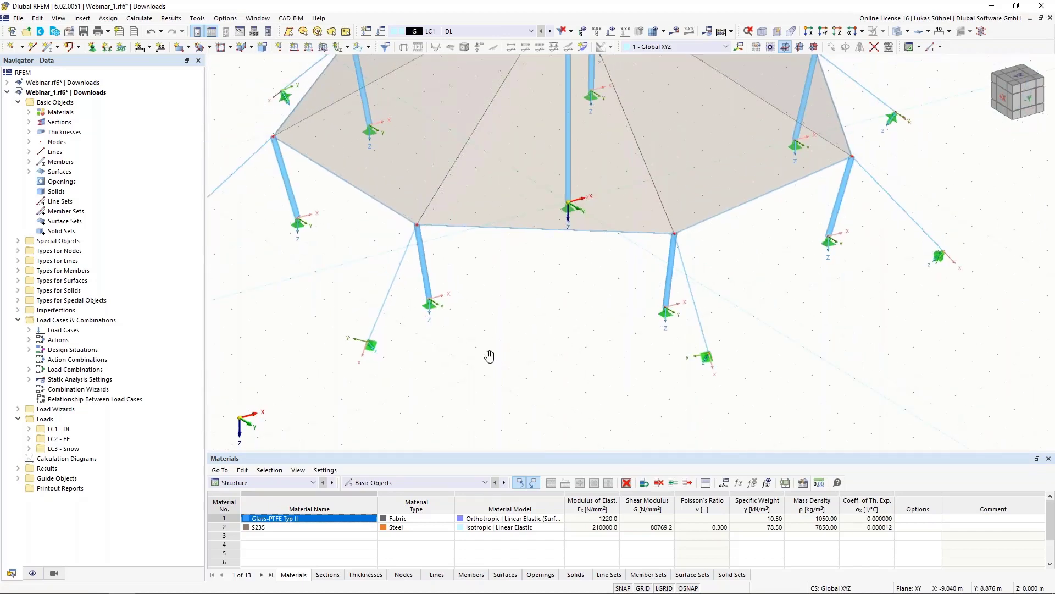
{"action": "middle_click_drag", "start_coordinate": [483, 320], "coordinate": [478, 419]}
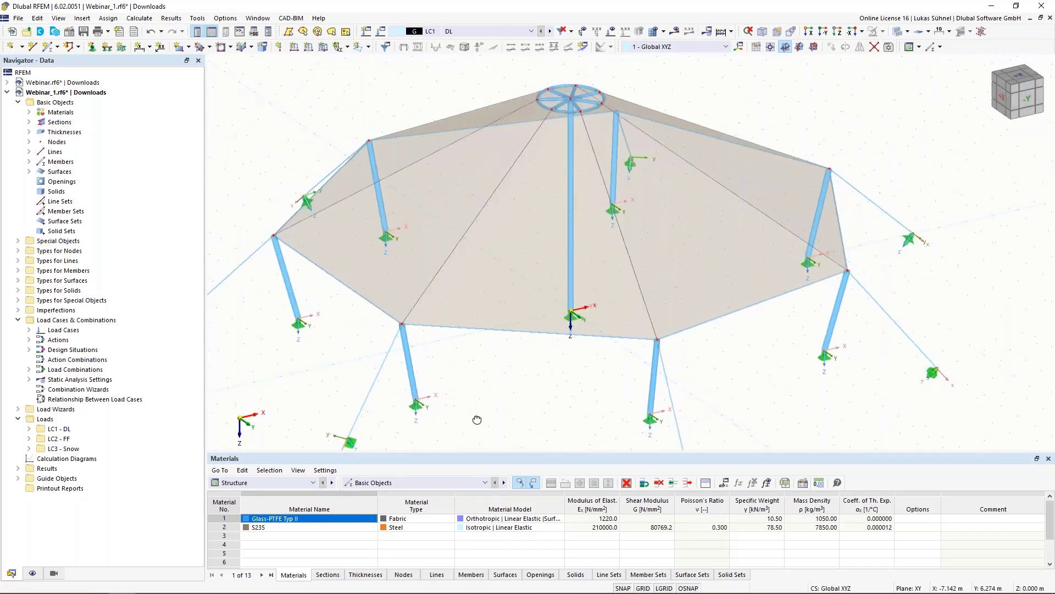
Check which materials and sections the transferred tent model contains
{"action": "scroll", "coordinate": [477, 419], "scroll_direction": "down", "scroll_amount": 2}
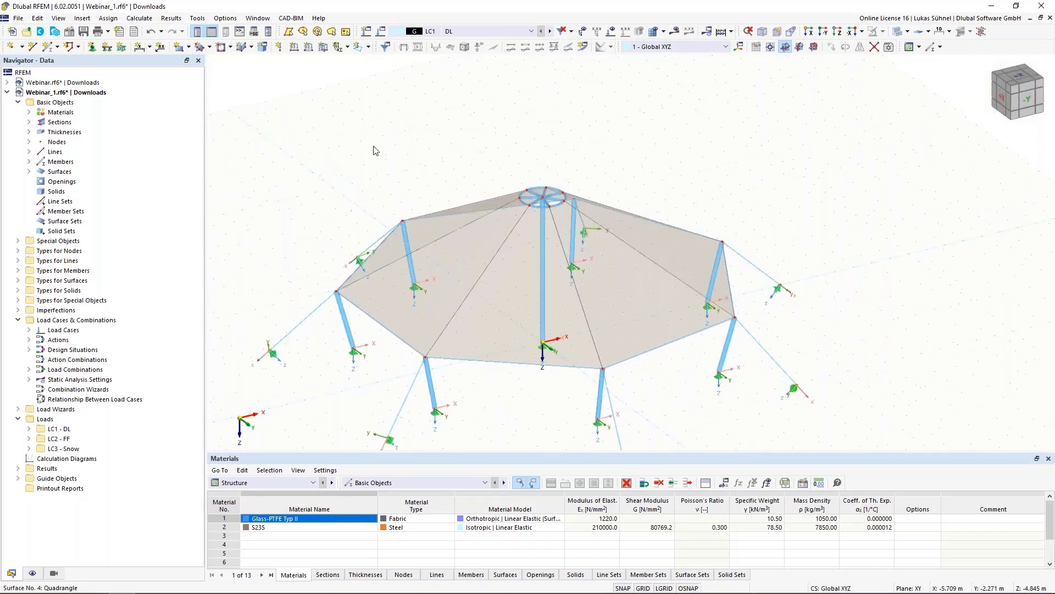
{"action": "left_click", "coordinate": [29, 113]}
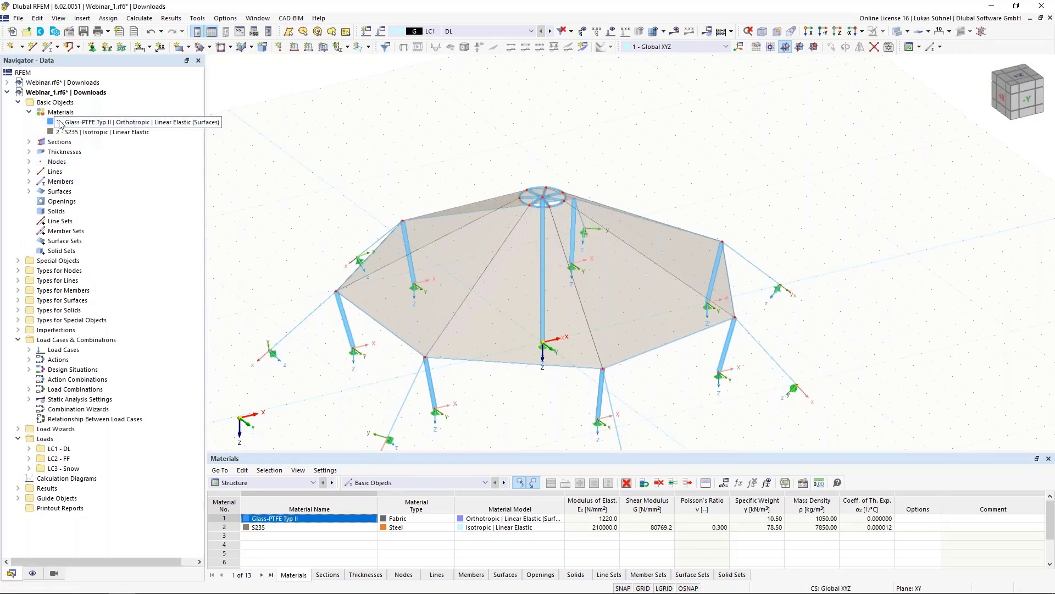
{"action": "left_click", "coordinate": [29, 142]}
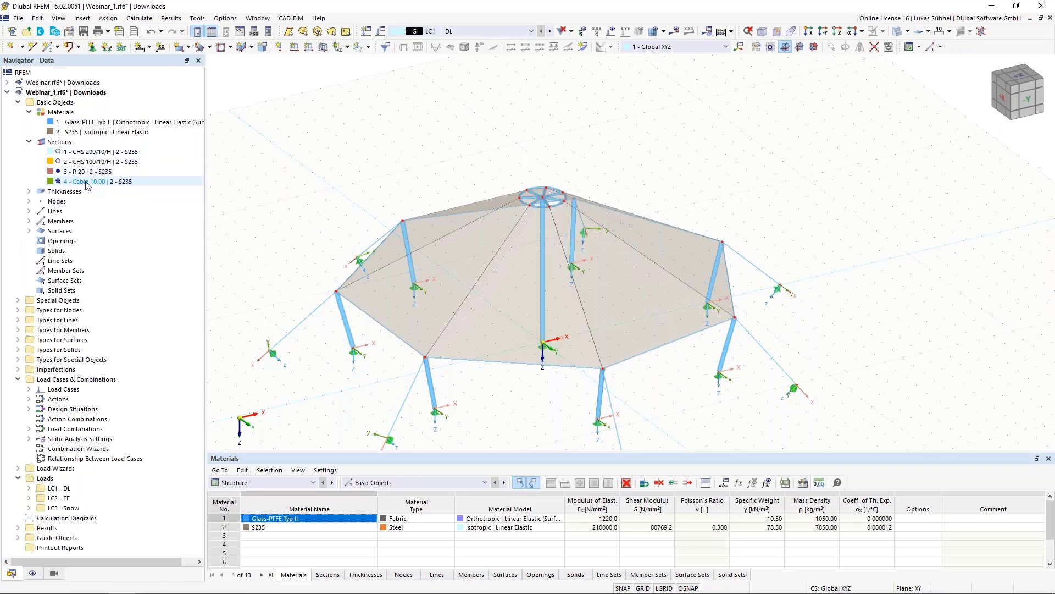
Switch to Grasshopper and connect section No. 4 to the Sec Start input of the TYPE_CABLE member component in place of section No. 3
{"action": "left_click", "coordinate": [147, 584]}
{"action": "scroll", "coordinate": [444, 348], "scroll_direction": "down", "scroll_amount": 8}
{"action": "scroll", "coordinate": [316, 409], "scroll_direction": "up", "scroll_amount": 8}
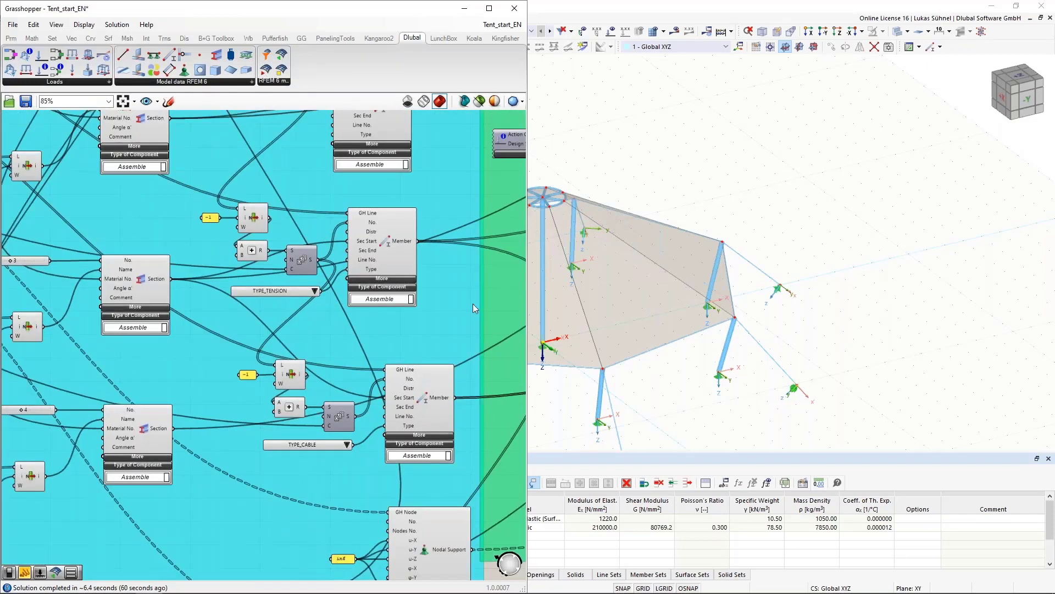
{"action": "left_click", "coordinate": [412, 388]}
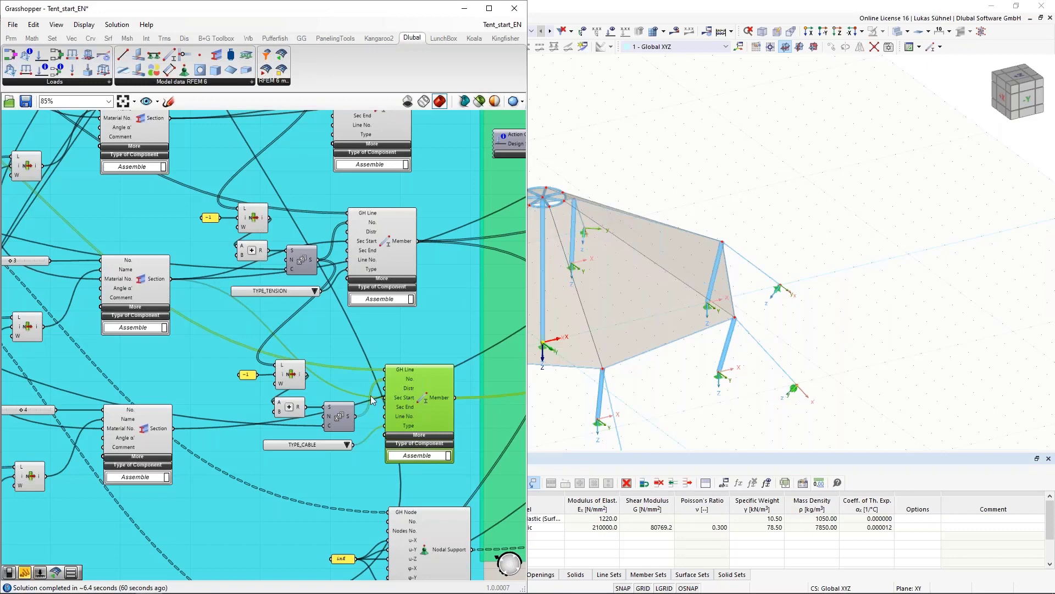
{"action": "right_click_drag", "start_coordinate": [197, 317], "coordinate": [206, 313]}
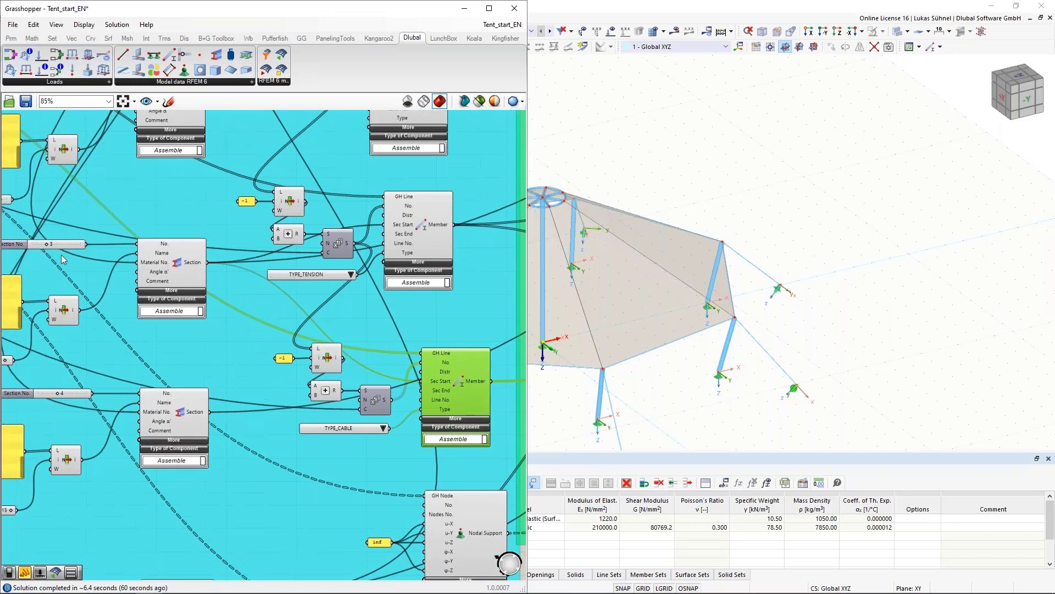
{"action": "right_click_drag", "start_coordinate": [272, 322], "coordinate": [302, 314]}
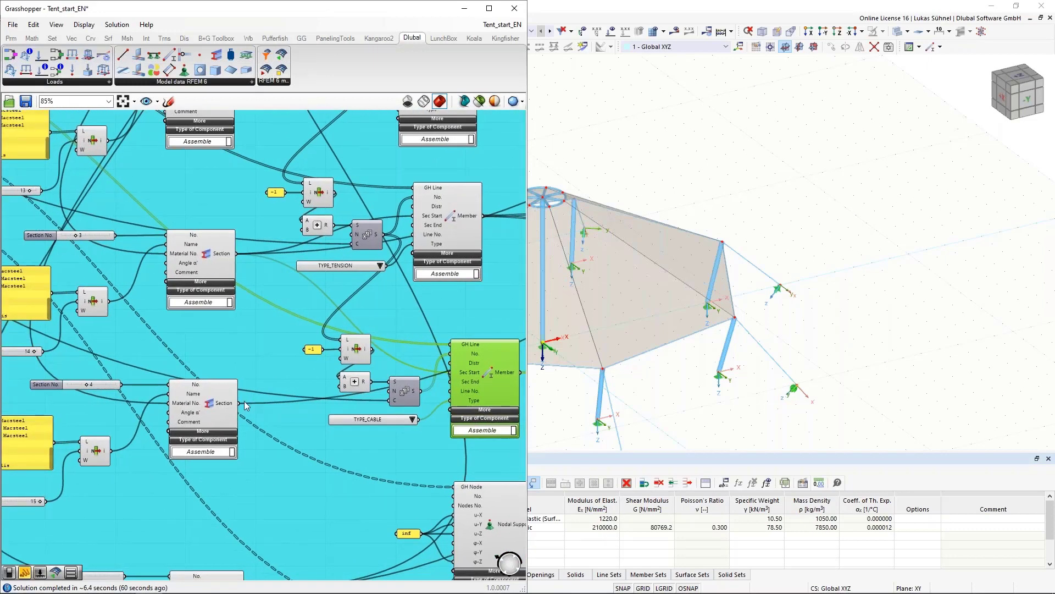
{"action": "left_click_drag", "start_coordinate": [239, 403], "coordinate": [452, 373]}
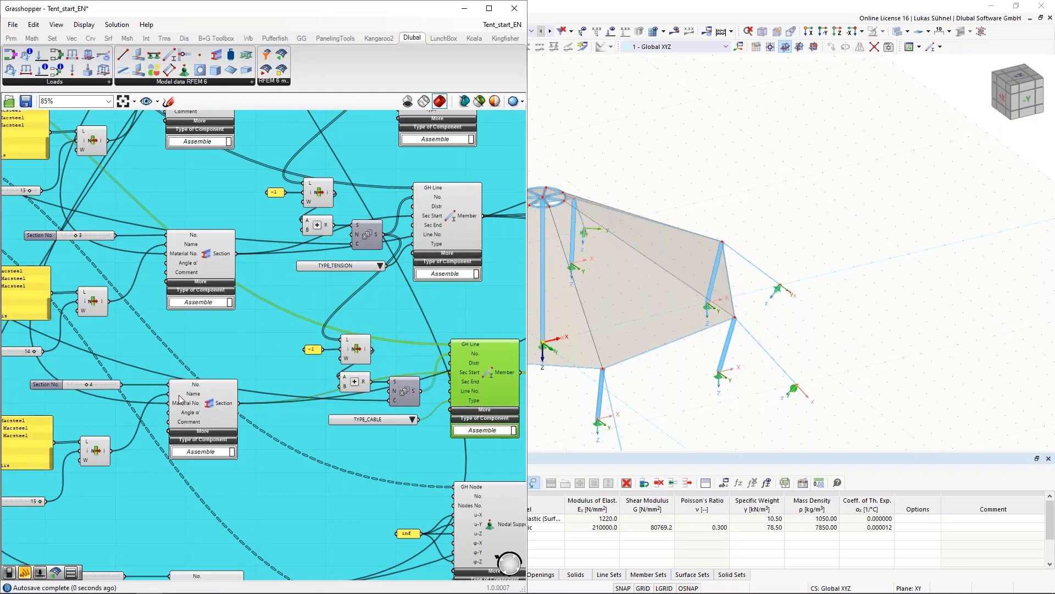
Transfer the corrected model again by setting the export component's Run toggle to True, and return to RFEM
{"action": "scroll", "coordinate": [182, 399], "scroll_direction": "down", "scroll_amount": 5}
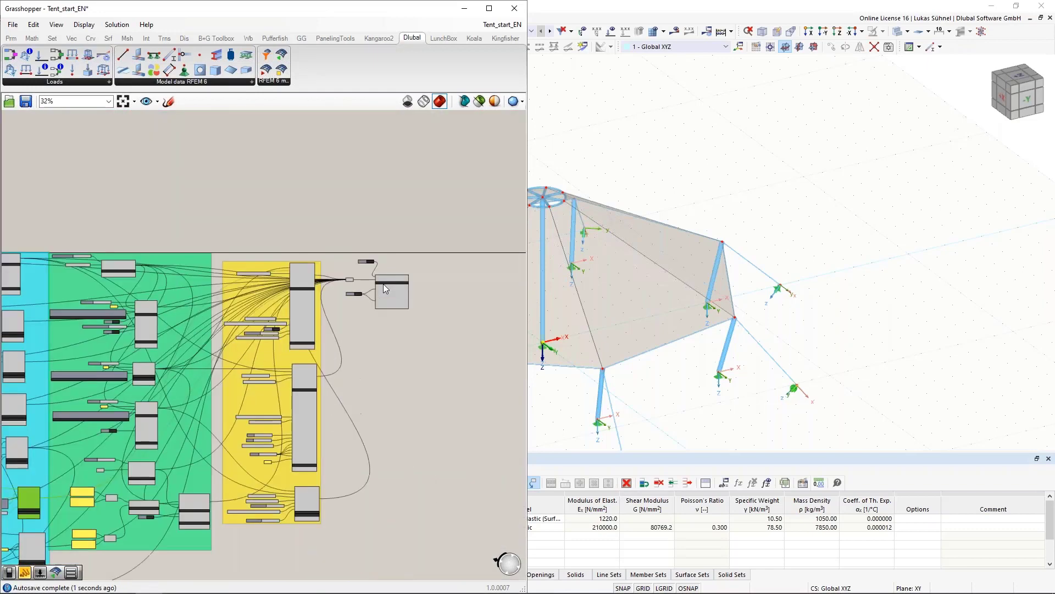
{"action": "scroll", "coordinate": [383, 287], "scroll_direction": "up", "scroll_amount": 6}
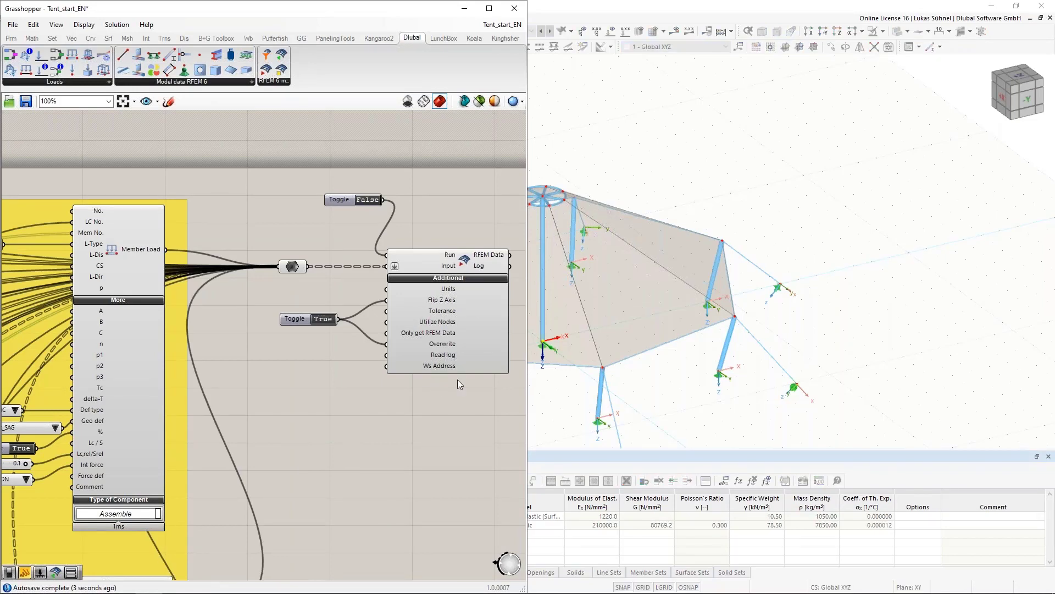
{"action": "left_click", "coordinate": [368, 200]}
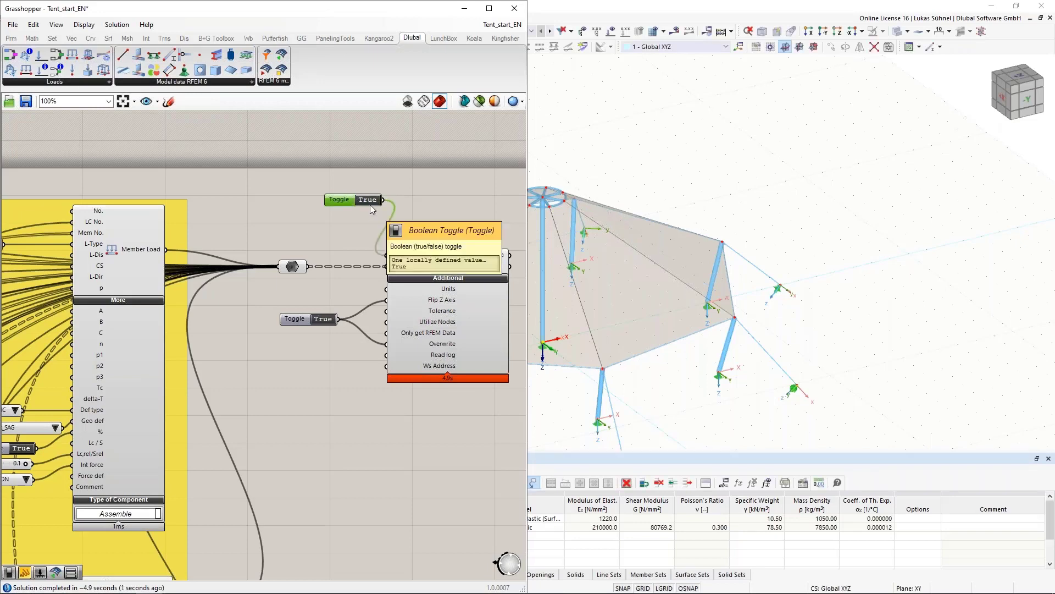
{"action": "left_click", "coordinate": [770, 172]}
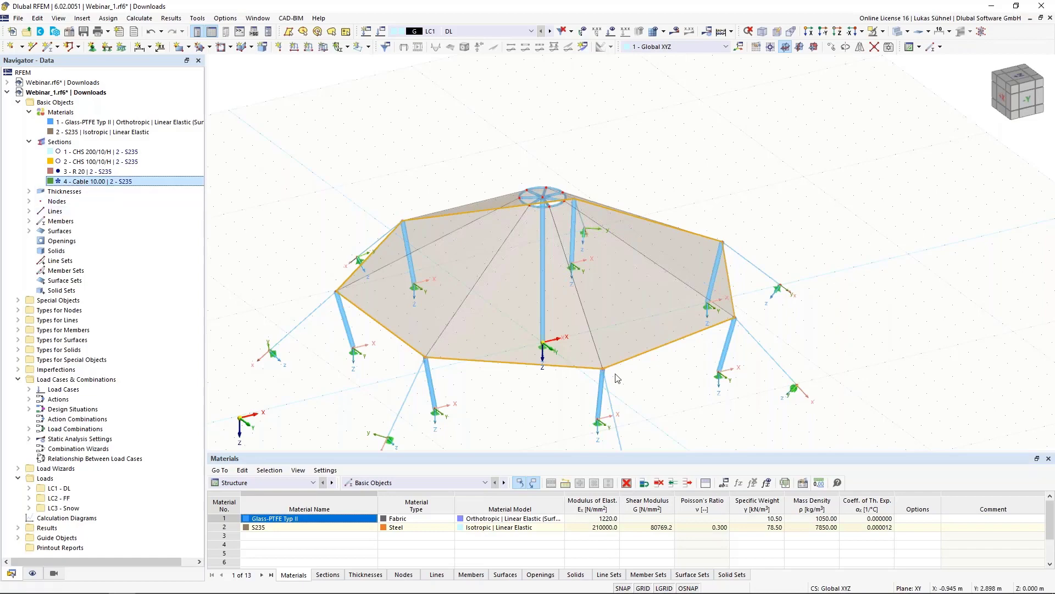
Turn off the display of the nodal supports' axis systems
{"action": "left_click", "coordinate": [509, 427]}
{"action": "middle_click_drag", "start_coordinate": [511, 385], "coordinate": [496, 359], "text": "ctrl"}
{"action": "right_click", "coordinate": [382, 367]}
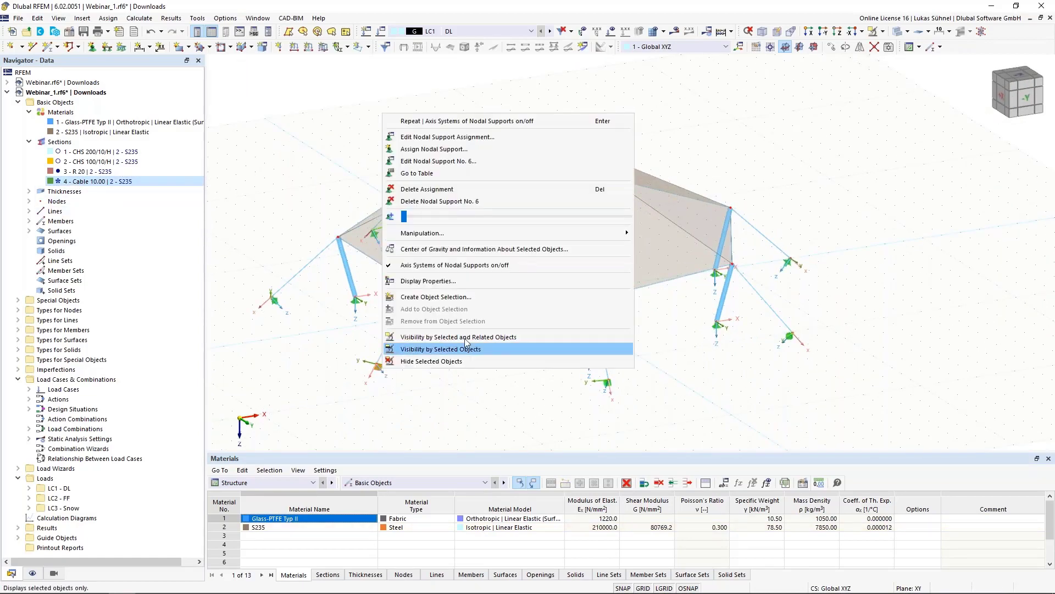
{"action": "left_click", "coordinate": [434, 265]}
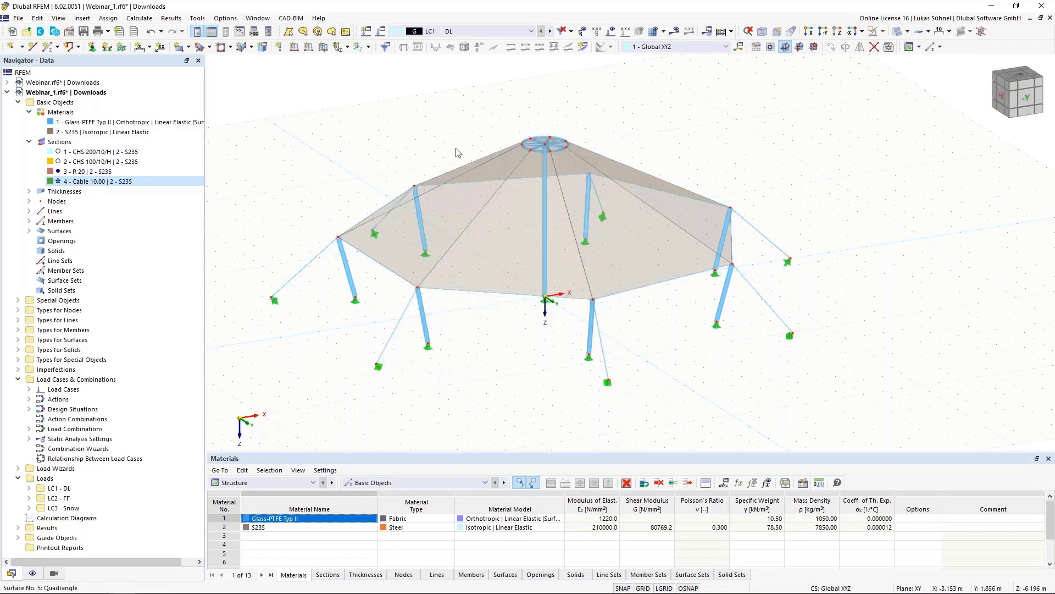
Check the type, material and value of the uniform thickness assigned to the membrane surfaces
{"action": "double_click", "coordinate": [63, 192]}
{"action": "left_click", "coordinate": [73, 201]}
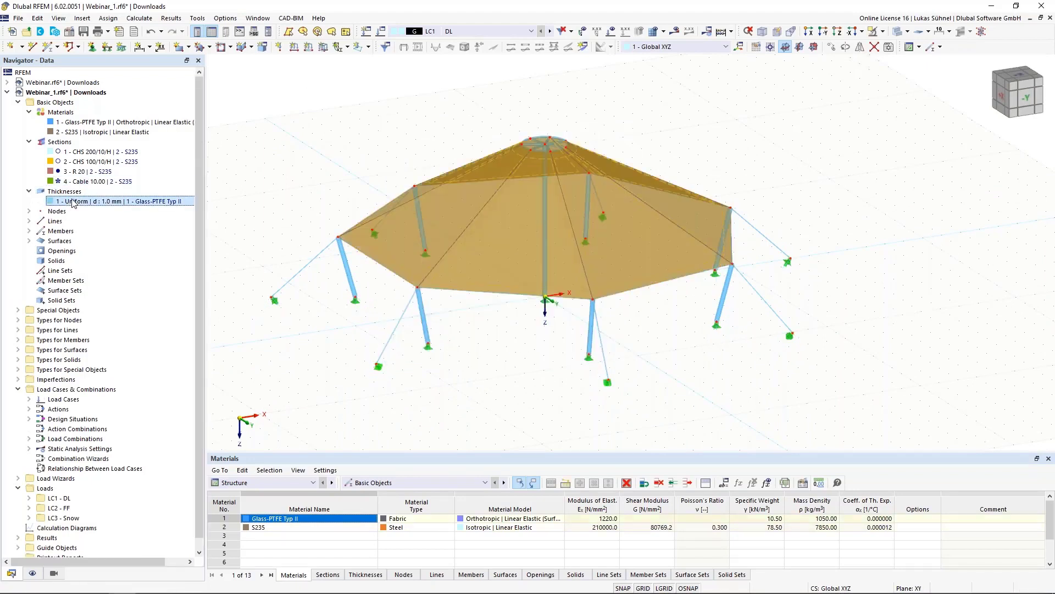
{"action": "double_click", "coordinate": [476, 245]}
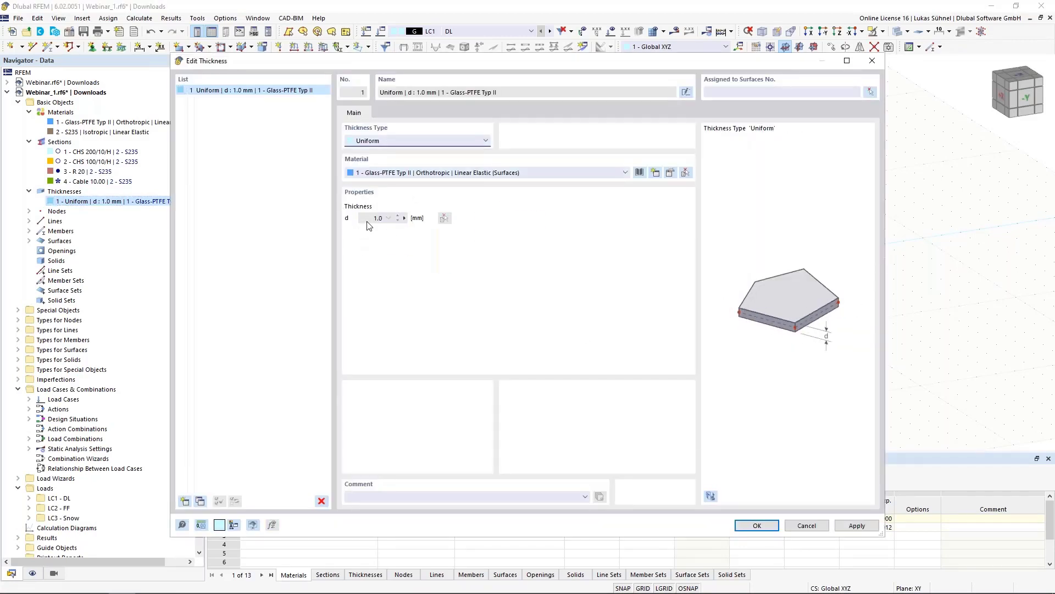
{"action": "left_click", "coordinate": [757, 525]}
Activate load case LC2 - FF and display its loads on the tent model
{"action": "middle_click_drag", "start_coordinate": [474, 187], "coordinate": [471, 226], "text": "ctrl"}
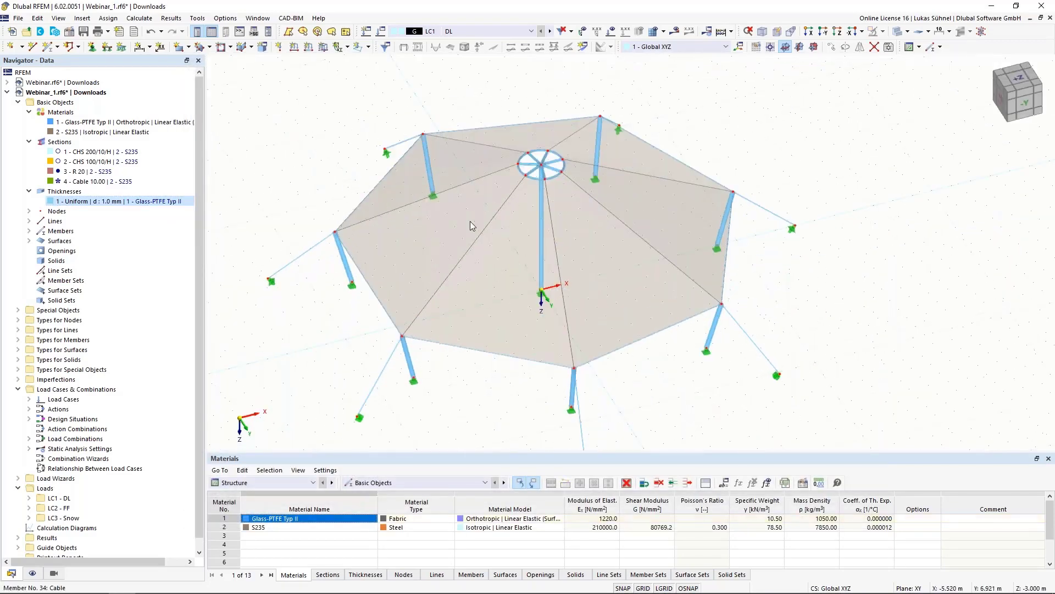
{"action": "left_click", "coordinate": [449, 32]}
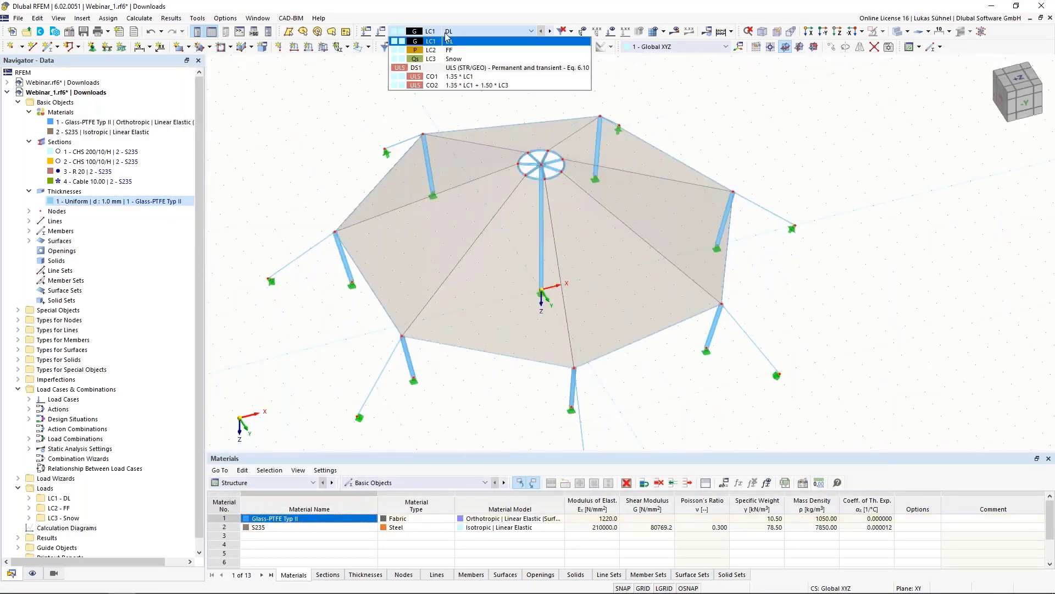
{"action": "left_click", "coordinate": [550, 31]}
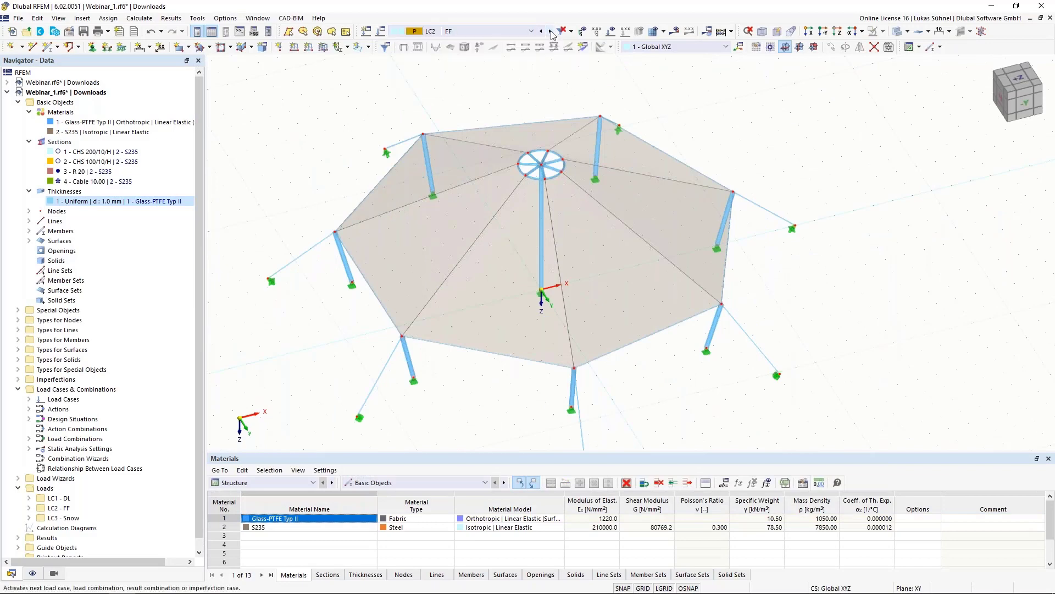
{"action": "left_click", "coordinate": [611, 32]}
{"action": "middle_click_drag", "start_coordinate": [771, 190], "coordinate": [710, 190], "text": "ctrl"}
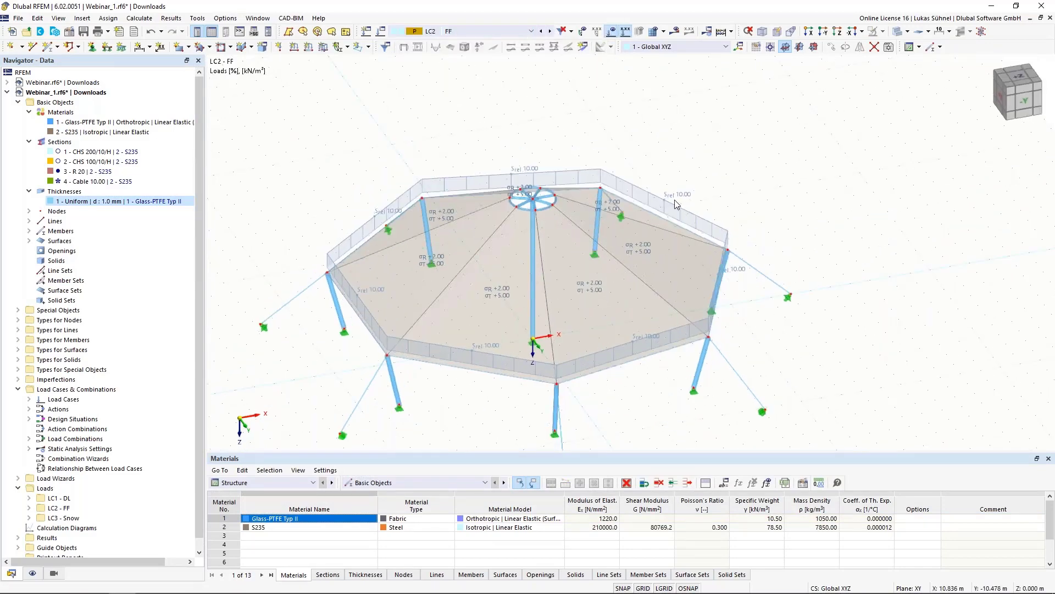
Examine the form-finding parameters of an edge cable's member load and of a membrane panel's surface load
{"action": "double_click", "coordinate": [655, 355]}
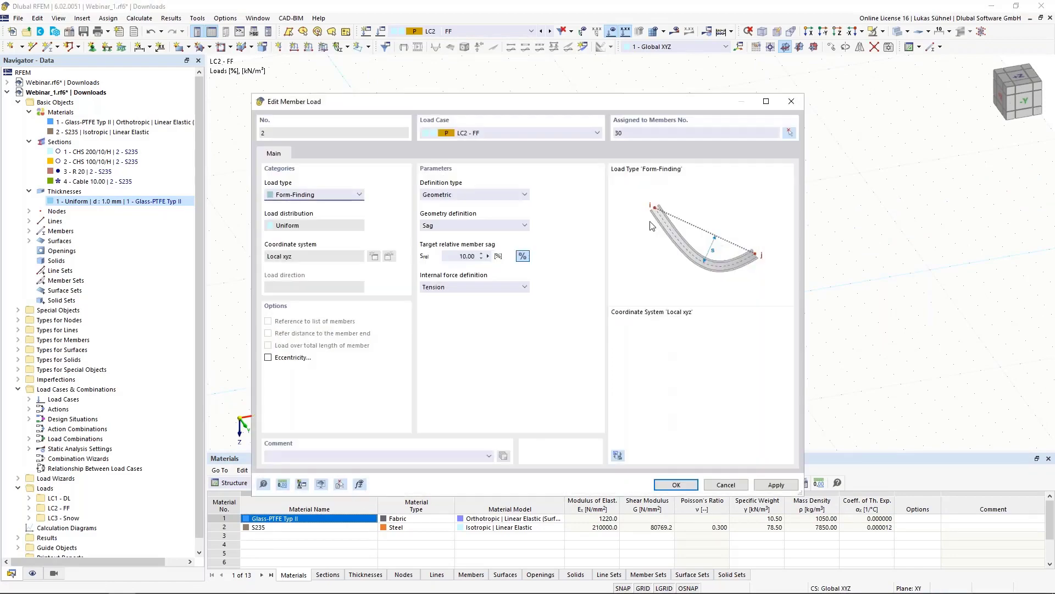
{"action": "left_click", "coordinate": [720, 485]}
{"action": "double_click", "coordinate": [559, 305]}
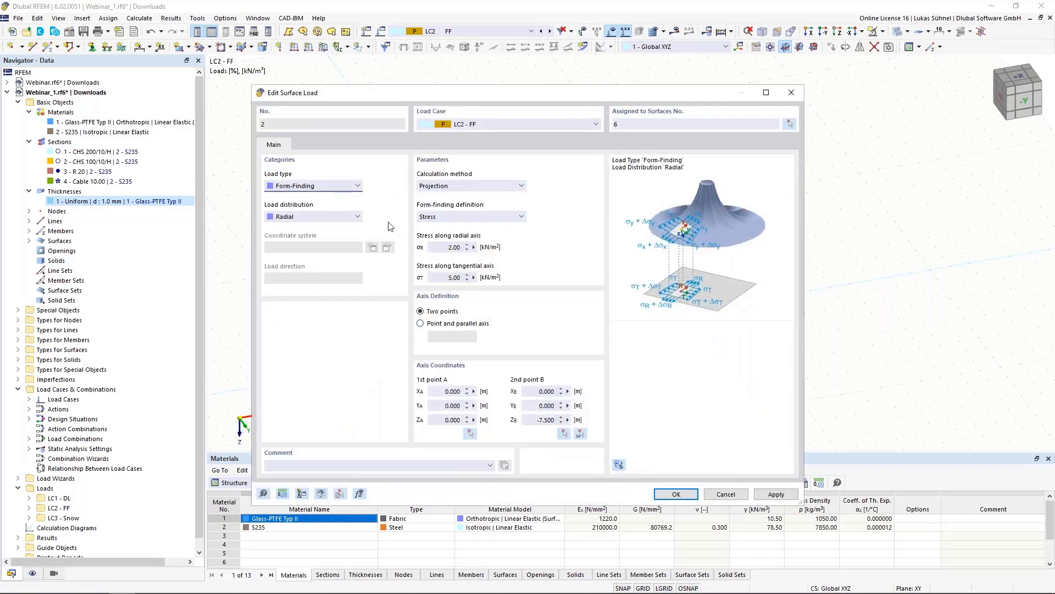
{"action": "left_click", "coordinate": [725, 493]}
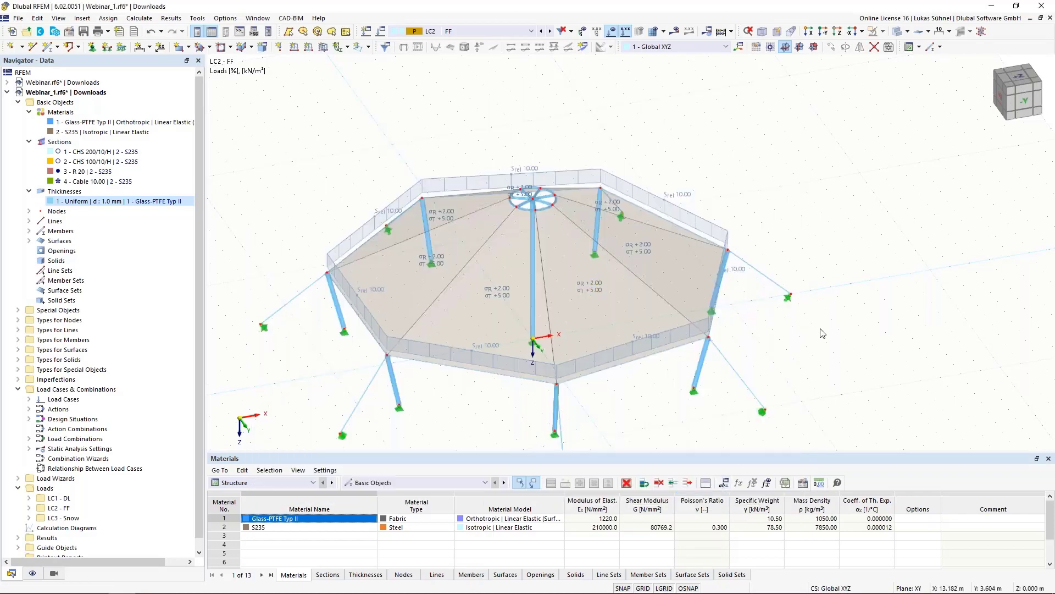
Activate load combination CO2 (1.35 * LC1 + 1.50 * LC3) and view its loads
{"action": "left_click", "coordinate": [483, 31]}
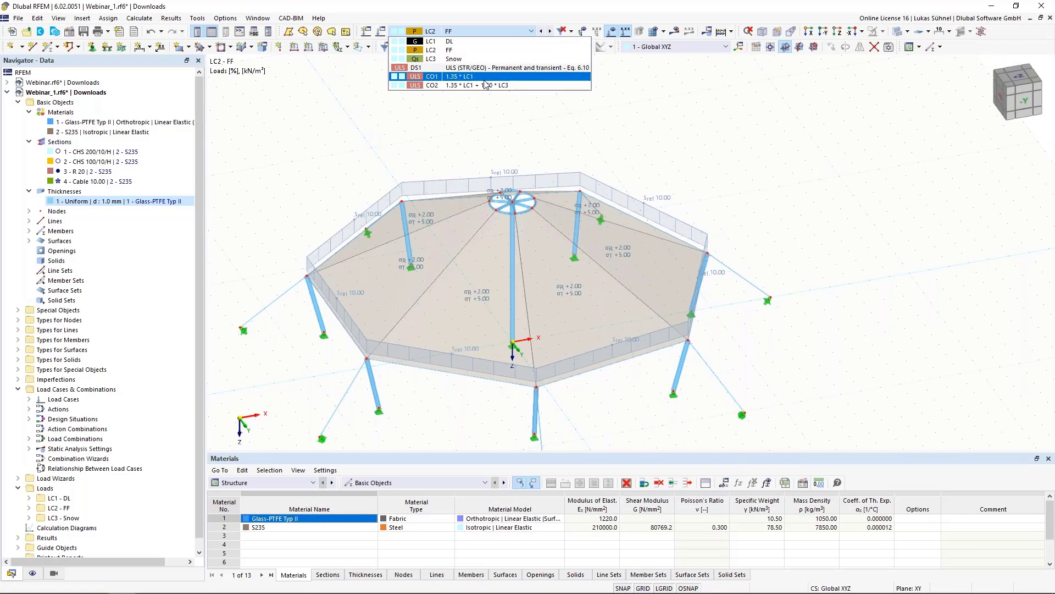
{"action": "left_click", "coordinate": [486, 85]}
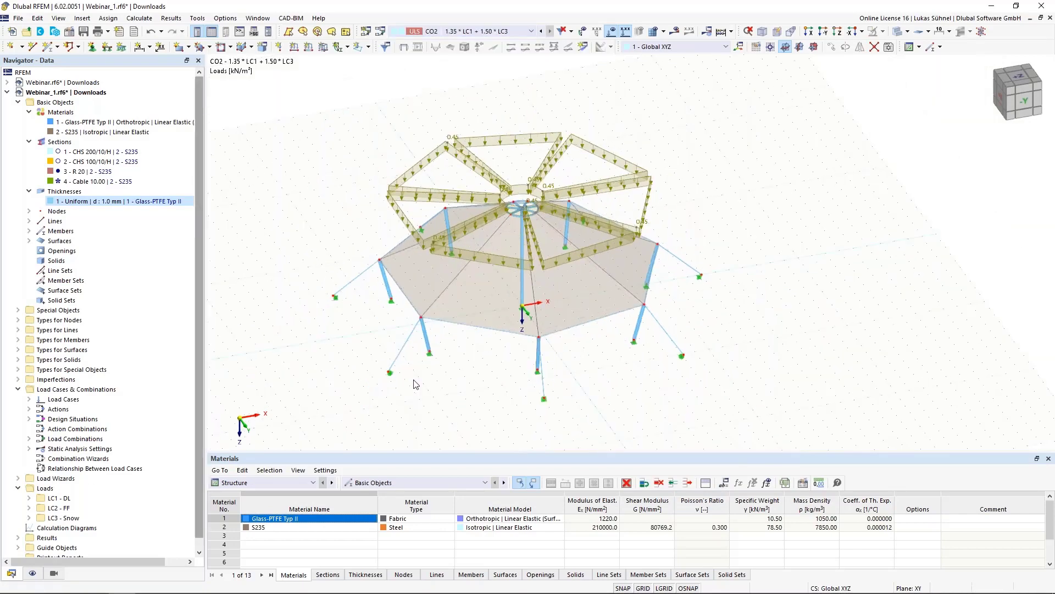
{"action": "middle_click_drag", "start_coordinate": [515, 396], "coordinate": [486, 387], "text": "ctrl"}
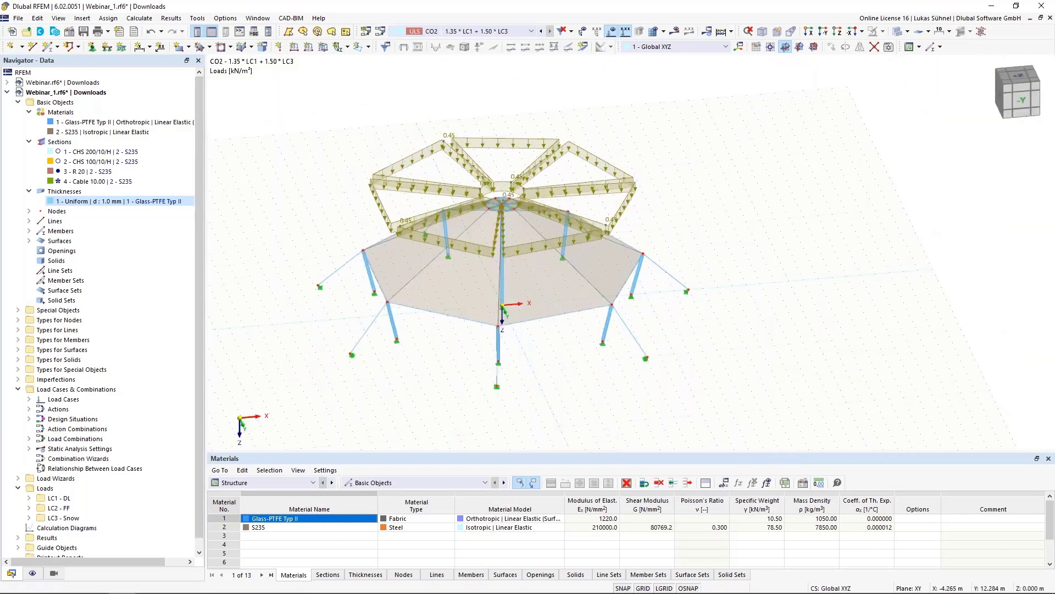
Calculate load combination CO2 and hide the loads to show the global deformations of the tent alone
{"action": "left_click", "coordinate": [722, 32]}
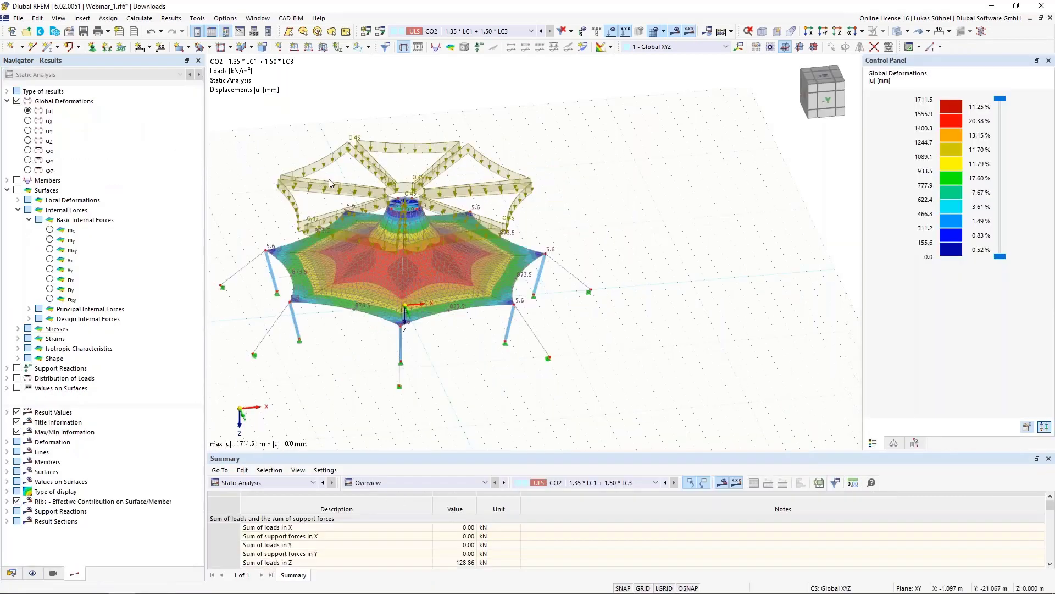
{"action": "left_click", "coordinate": [611, 31]}
{"action": "middle_click_drag", "start_coordinate": [390, 165], "coordinate": [422, 181], "text": "ctrl"}
{"action": "scroll", "coordinate": [380, 356], "scroll_direction": "up", "scroll_amount": 3}
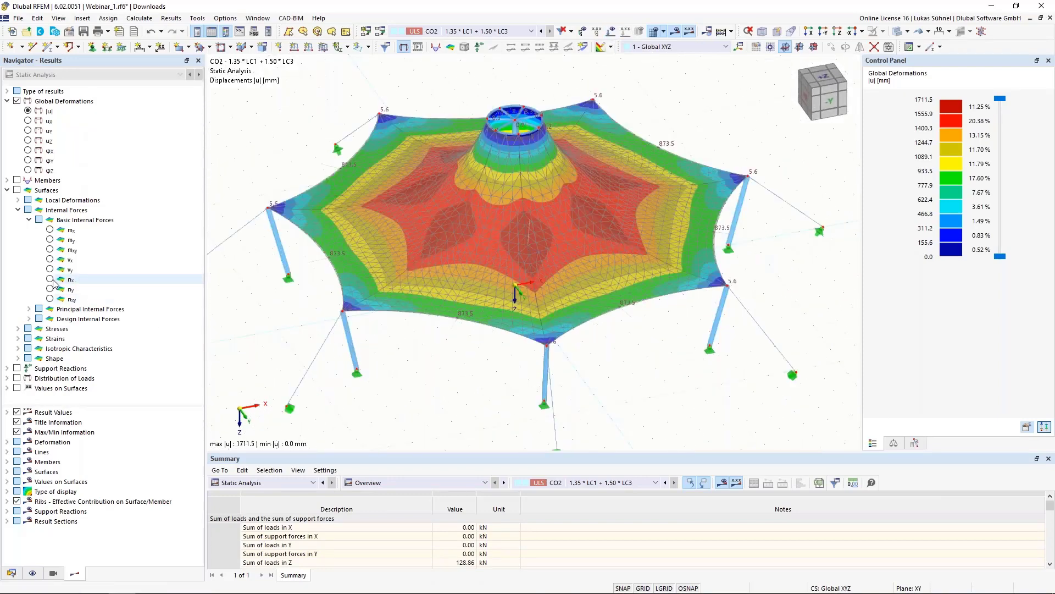
Display the membrane's axial forces nx and ny in turn and examine the ny distribution from several angles
{"action": "left_click", "coordinate": [50, 279]}
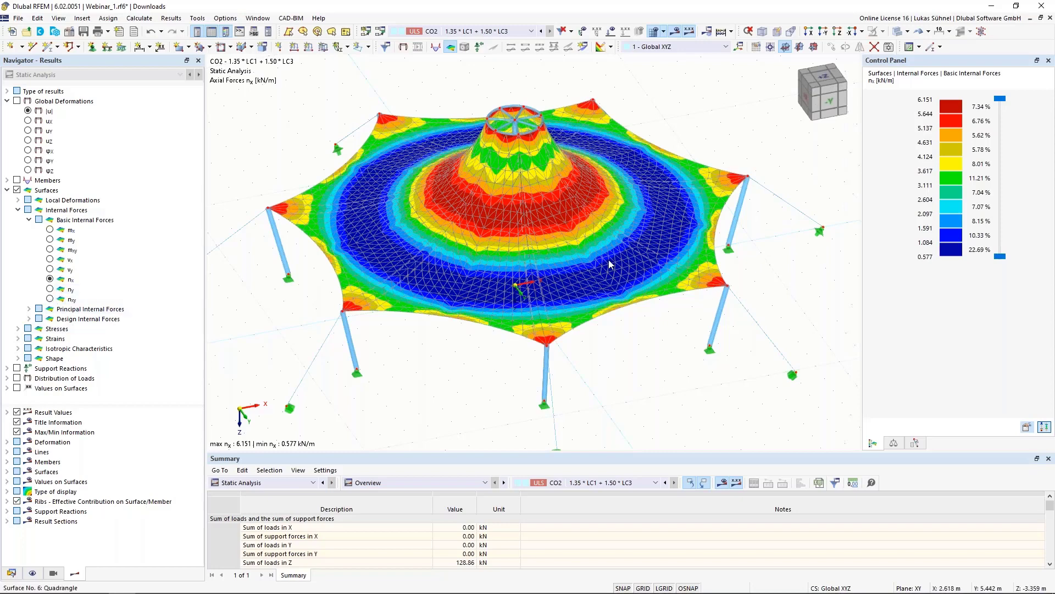
{"action": "left_click", "coordinate": [51, 289]}
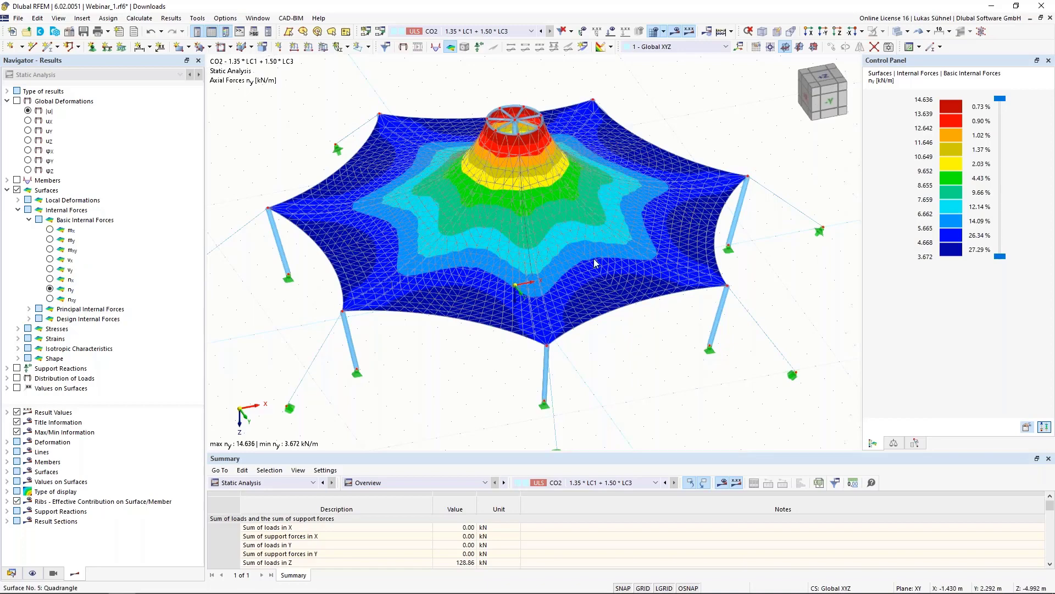
{"action": "middle_click_drag", "start_coordinate": [455, 375], "coordinate": [368, 192], "text": "ctrl"}
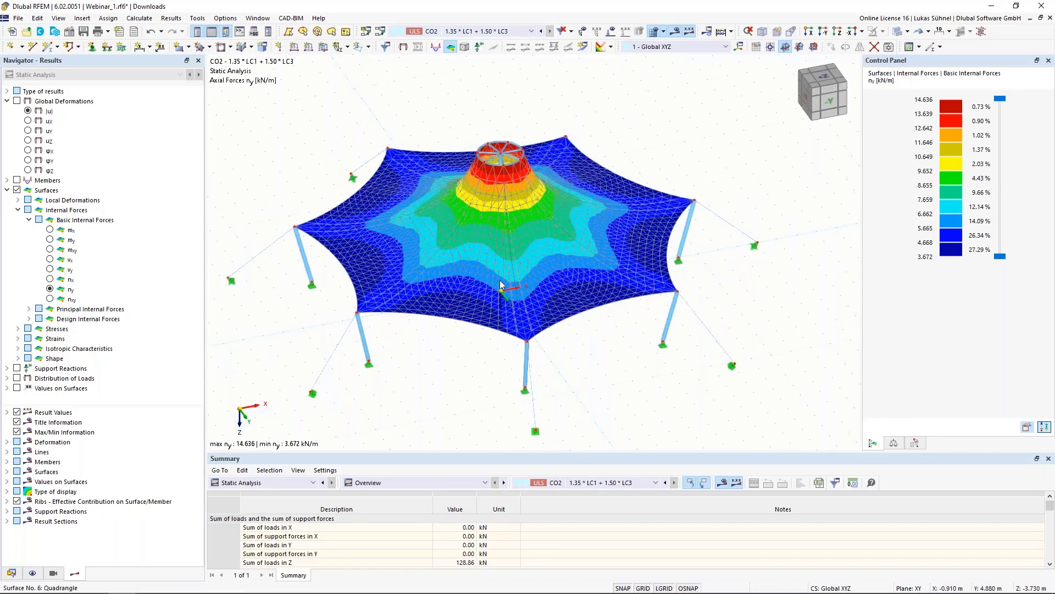
{"action": "scroll", "coordinate": [440, 396], "scroll_direction": "down", "scroll_amount": 3}
{"action": "middle_click_drag", "start_coordinate": [422, 393], "coordinate": [415, 216]}
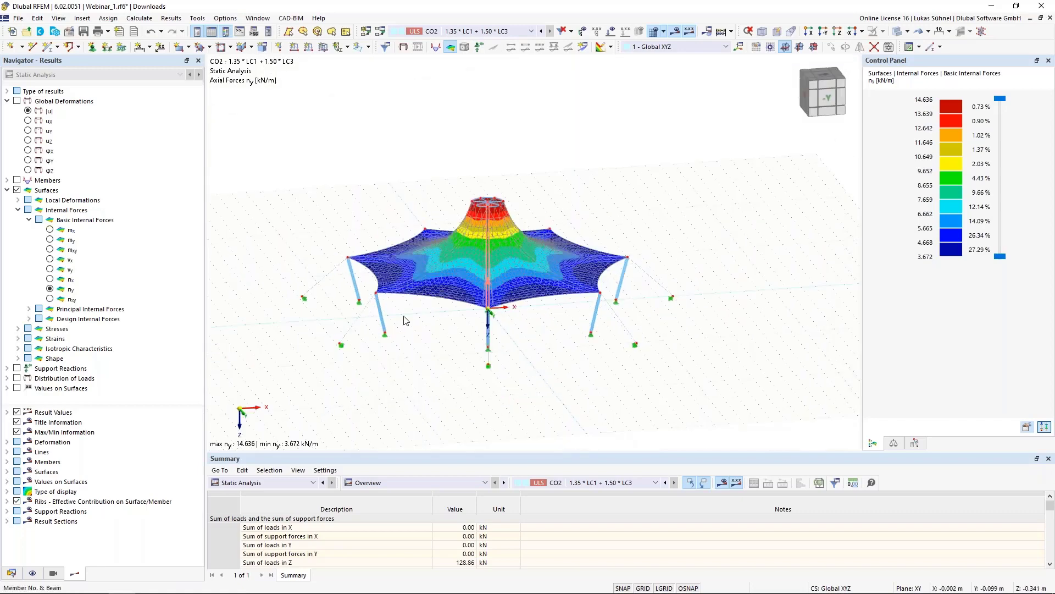
{"action": "scroll", "coordinate": [401, 302], "scroll_direction": "up", "scroll_amount": 2}
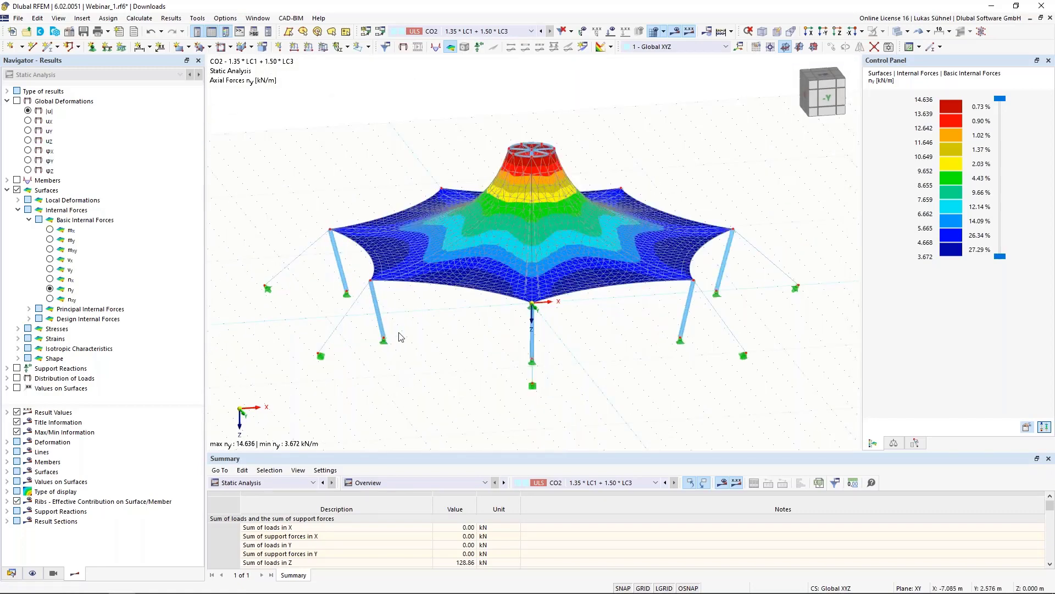
{"action": "scroll", "coordinate": [400, 336], "scroll_direction": "up", "scroll_amount": 3}
{"action": "scroll", "coordinate": [424, 340], "scroll_direction": "down", "scroll_amount": 3}
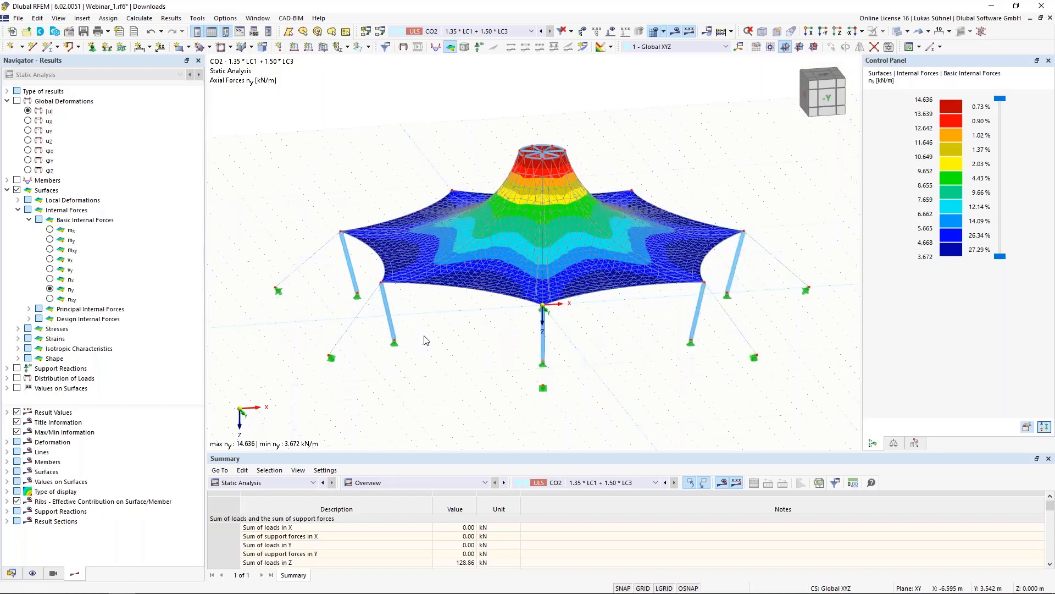
{"action": "middle_click_drag", "start_coordinate": [433, 330], "coordinate": [465, 346], "text": "ctrl"}
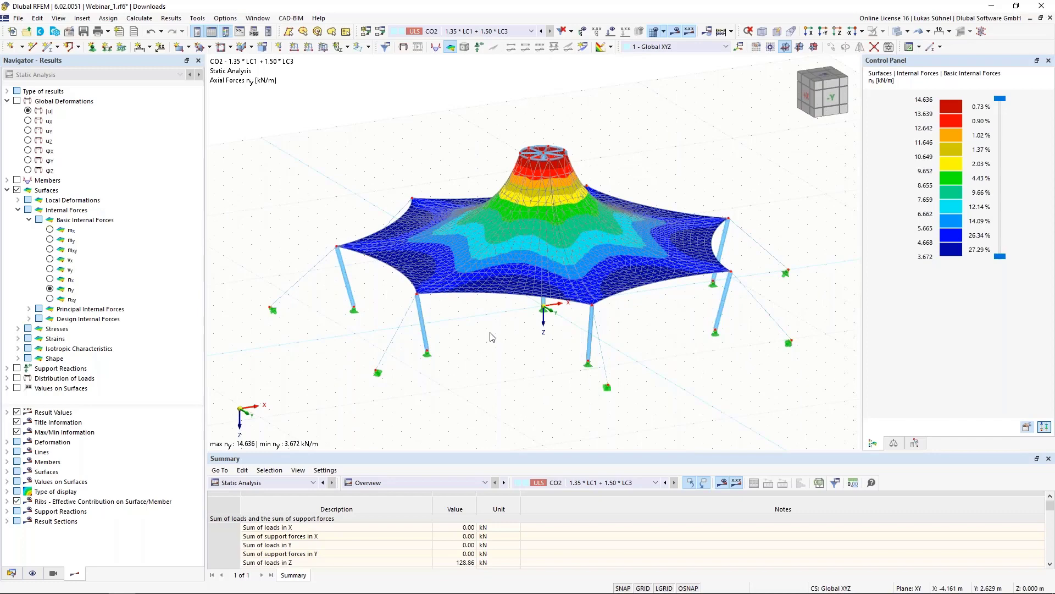
Switch back to Grasshopper and look at the form-finding member load and surface load components
{"action": "mouse_move", "coordinate": [484, 593]}
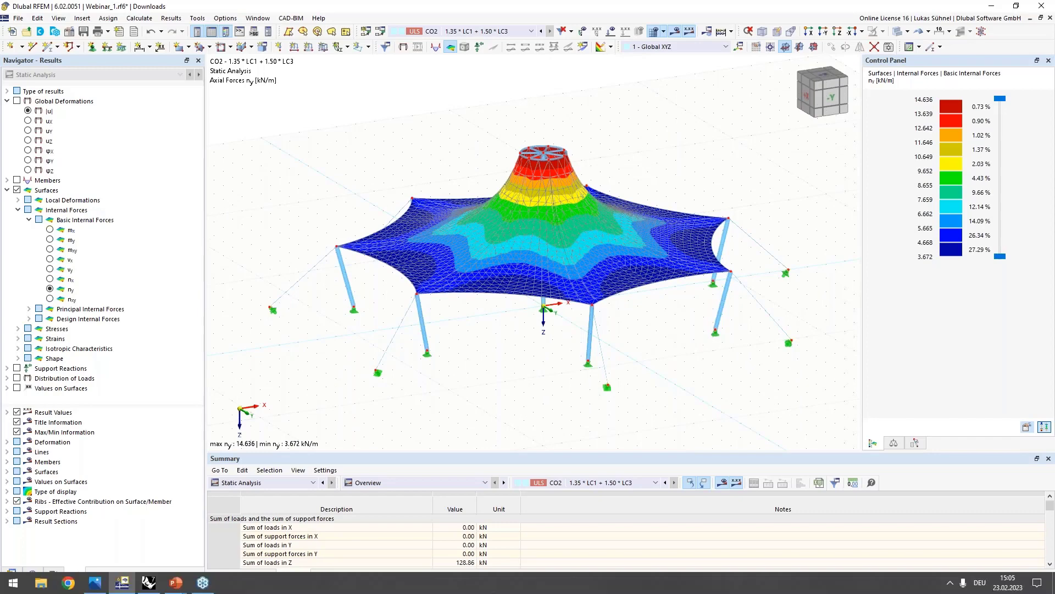
{"action": "left_click", "coordinate": [150, 584]}
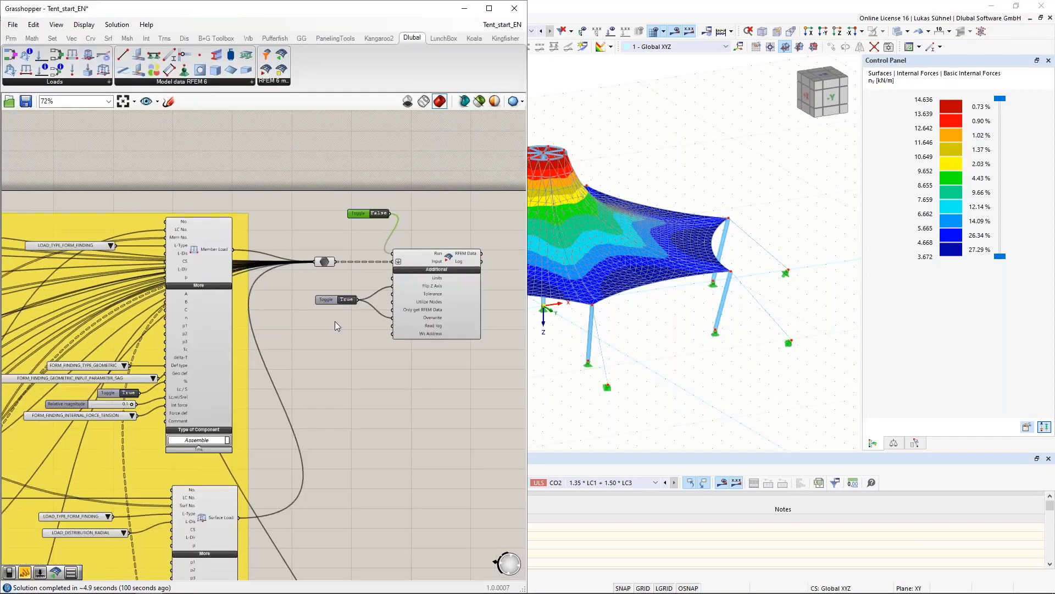
{"action": "right_click_drag", "start_coordinate": [299, 367], "coordinate": [427, 359]}
{"action": "left_click", "coordinate": [423, 355]}
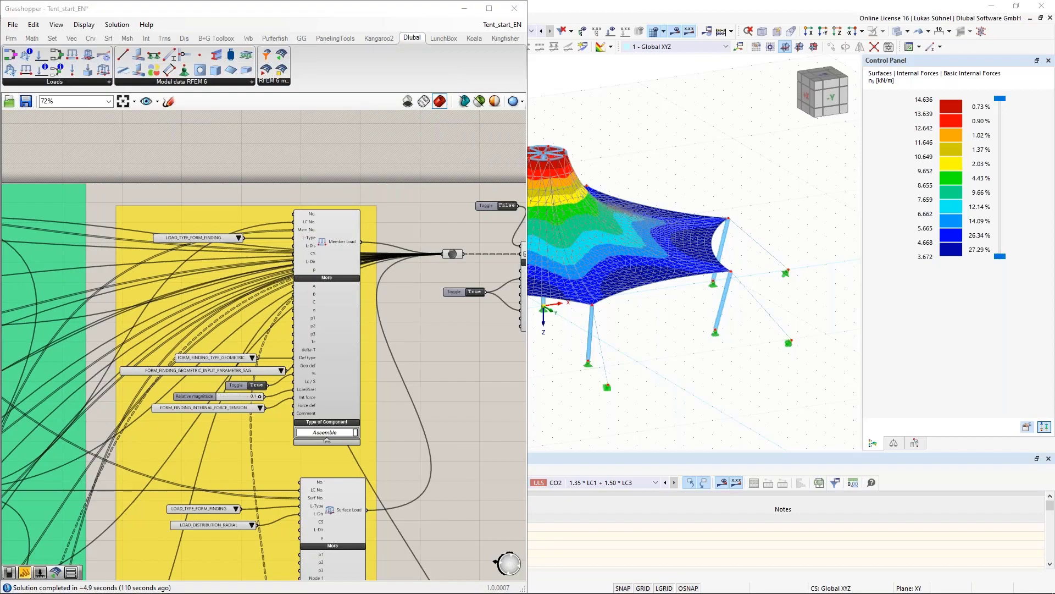
Switch to the presentation and show the slide on planned features for future developments
{"action": "key", "text": "alt+Tab"}
{"action": "left_click", "coordinate": [482, 379]}
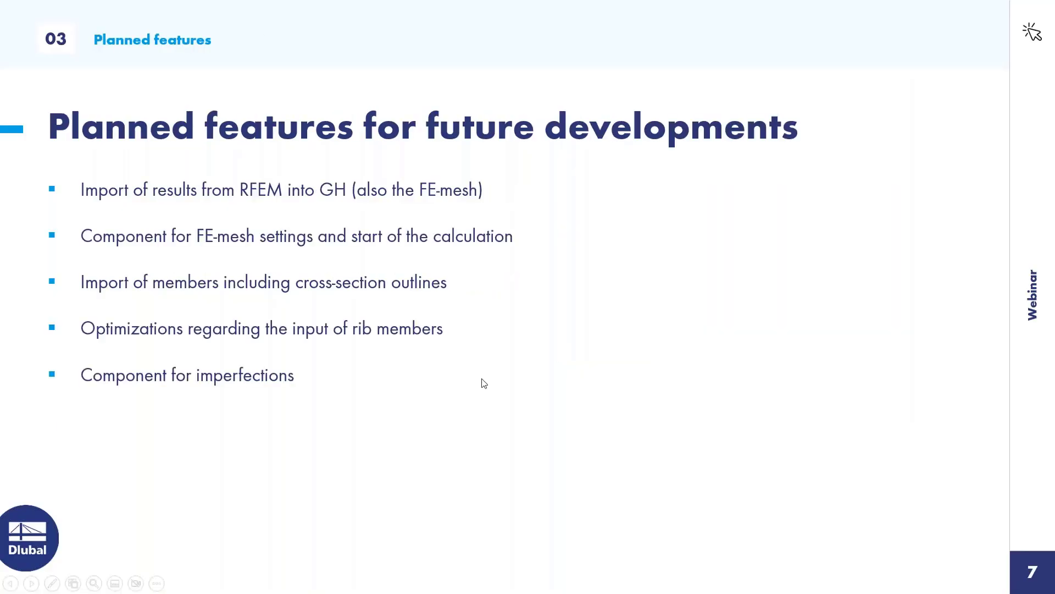